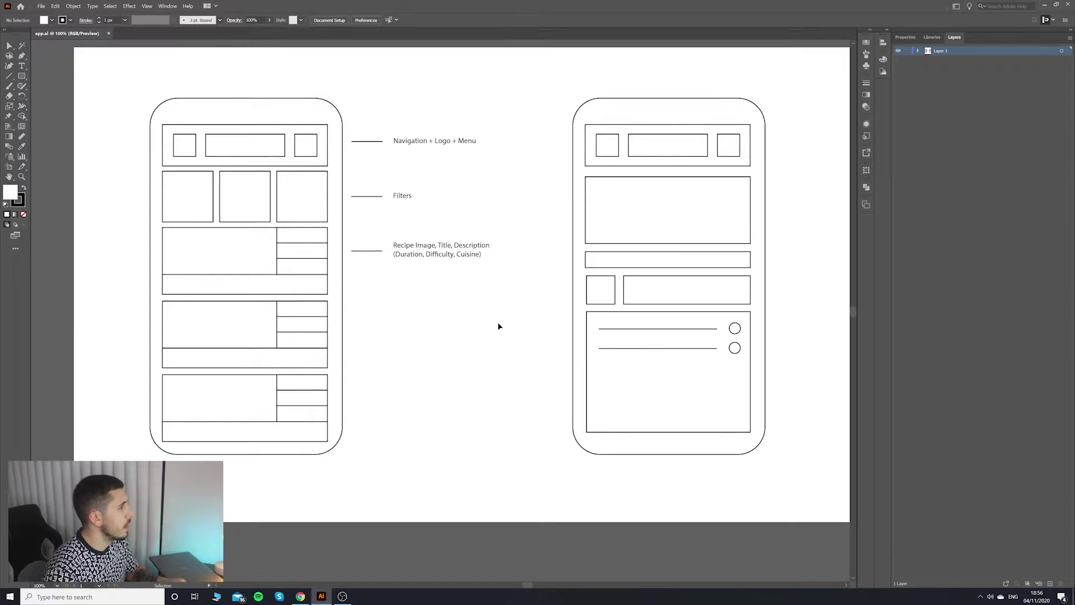
Examine the first phone wireframe's navigation bar, filter boxes and recipe cards alongside their labels.
{"action": "scroll", "coordinate": [498, 325], "scroll_direction": "up", "scroll_amount": 1}
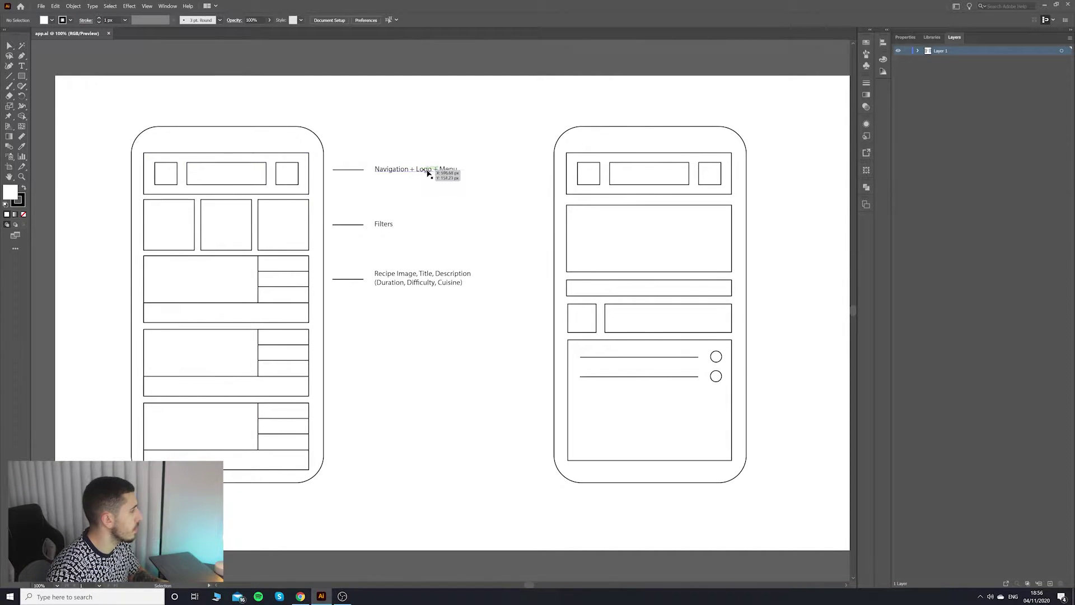
{"action": "left_click", "coordinate": [169, 178]}
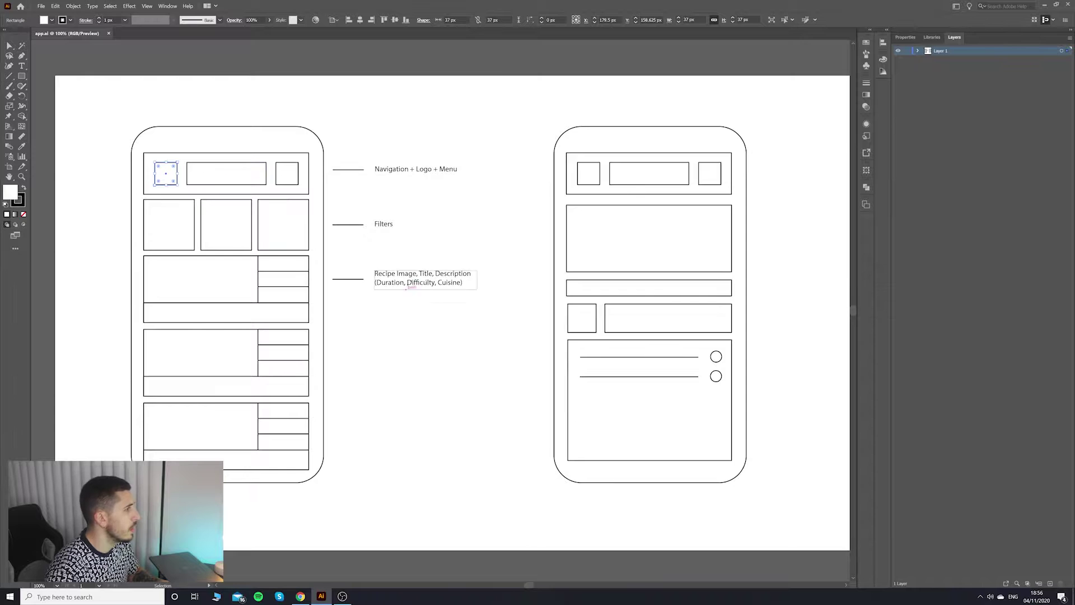
{"action": "left_click", "coordinate": [468, 227]}
{"action": "left_click", "coordinate": [386, 211]}
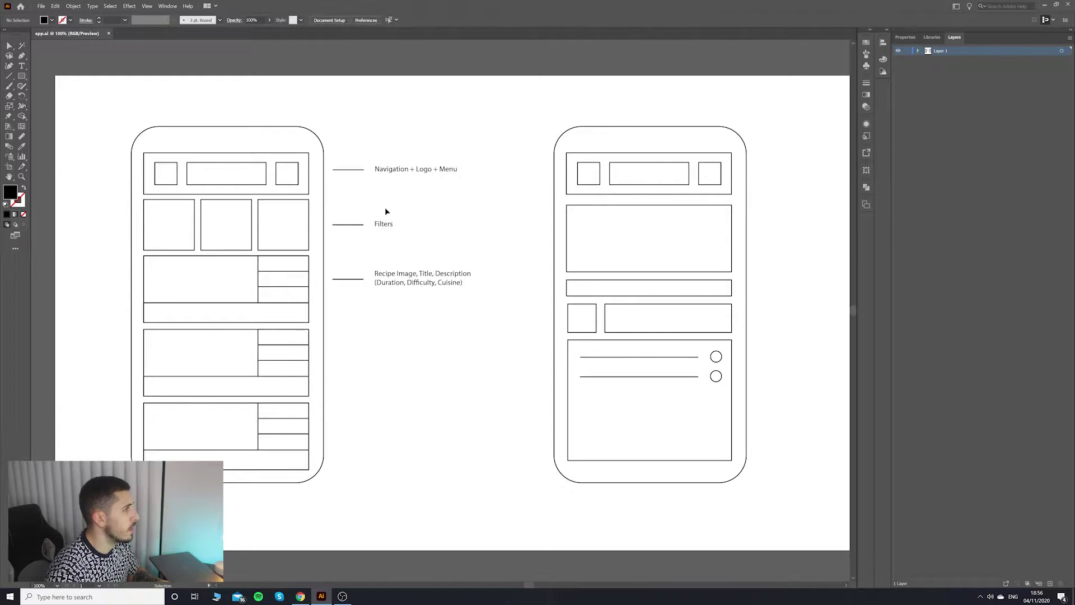
{"action": "left_click", "coordinate": [242, 175]}
{"action": "left_click", "coordinate": [293, 176]}
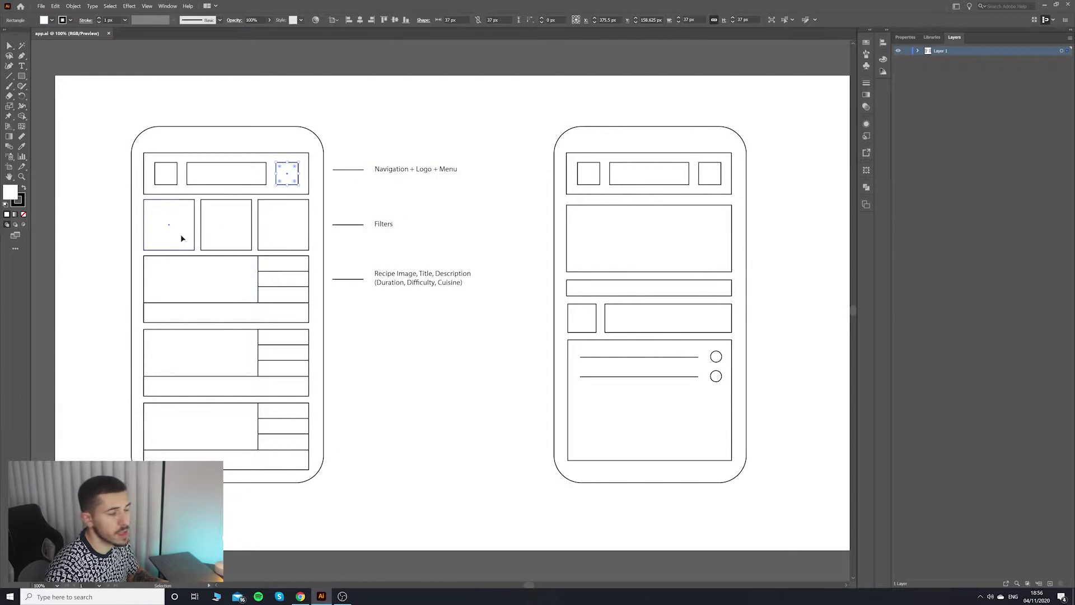
{"action": "left_click", "coordinate": [216, 228]}
{"action": "left_click", "coordinate": [264, 235]}
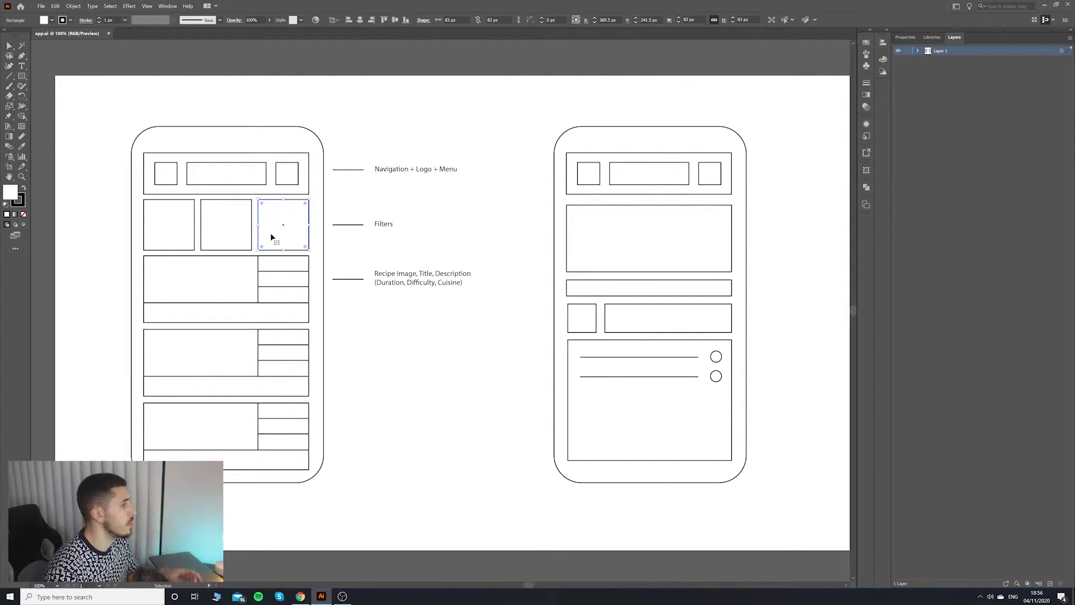
{"action": "left_click", "coordinate": [365, 243]}
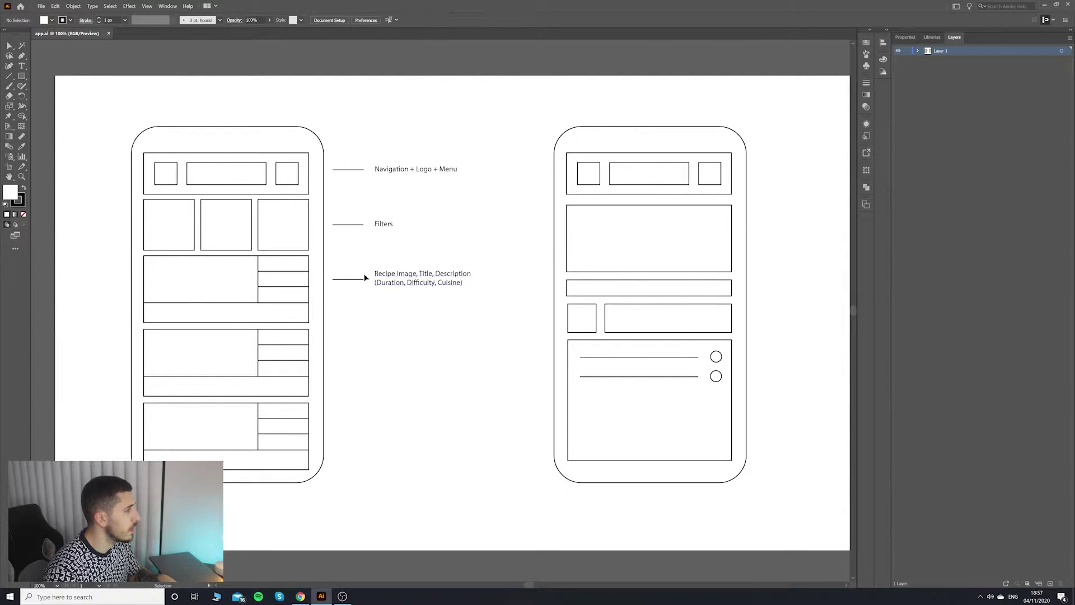
{"action": "left_click", "coordinate": [193, 282]}
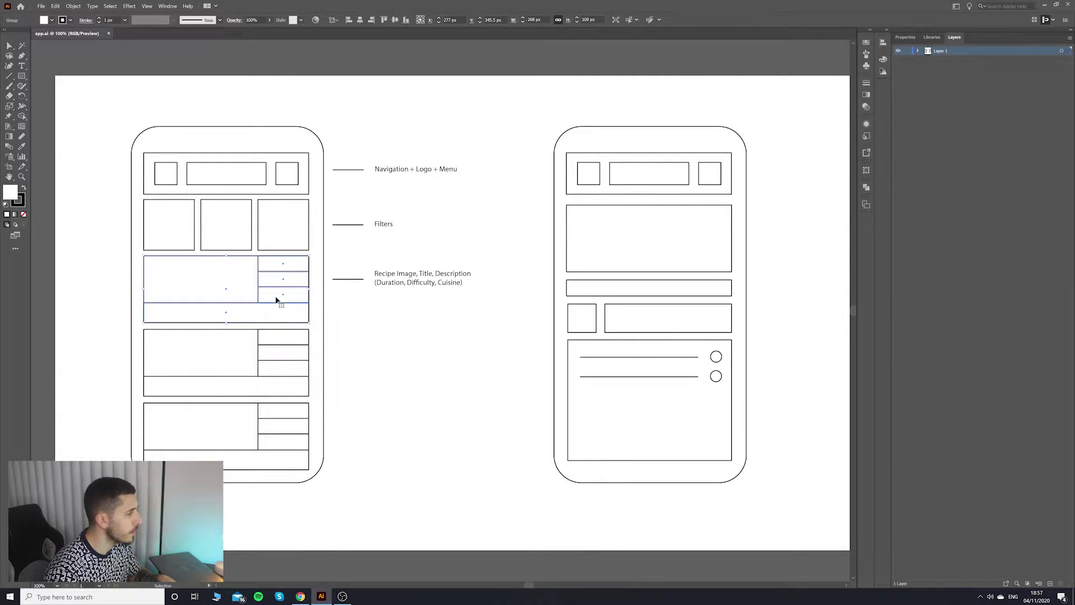
{"action": "left_click", "coordinate": [345, 303]}
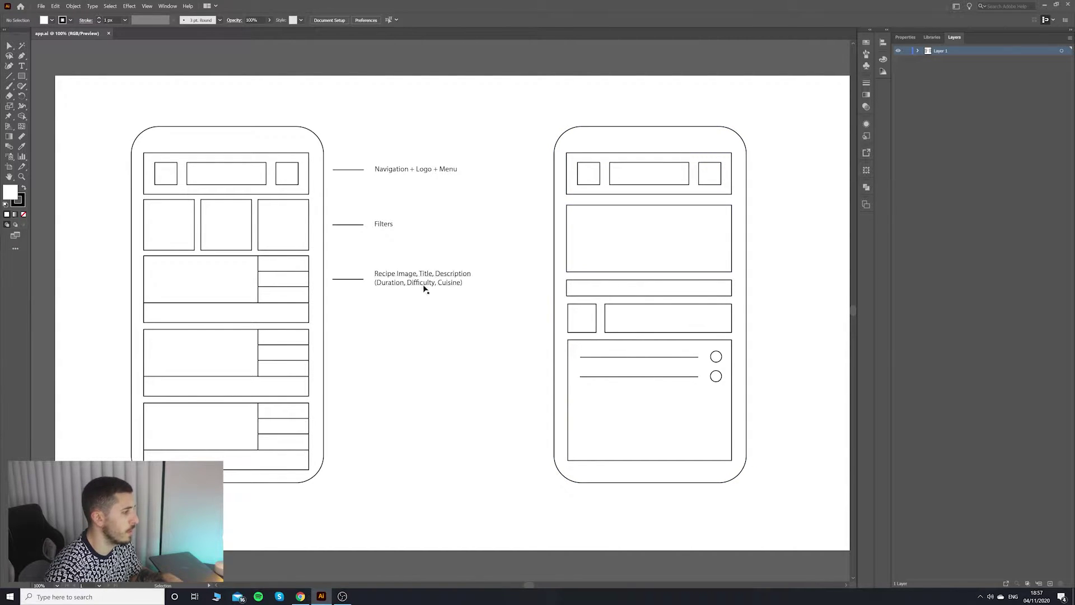
{"action": "left_click", "coordinate": [225, 289]}
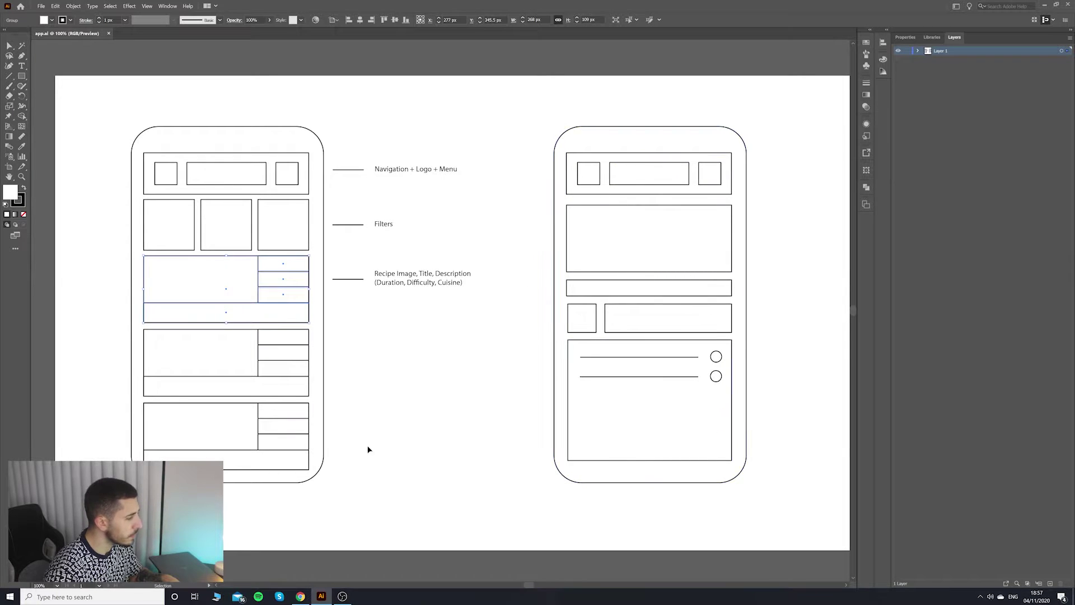
{"action": "left_click", "coordinate": [404, 451]}
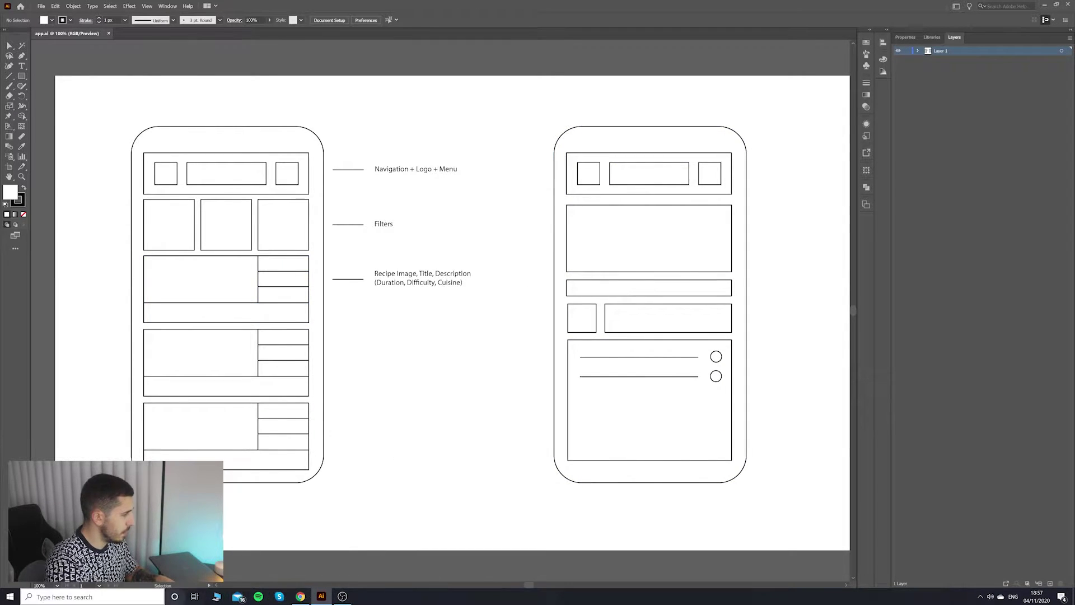
Launch InVision Studio and create a new document with an iPhone XS artboard.
{"action": "left_click", "coordinate": [160, 596]}
{"action": "type", "text": "inv"}
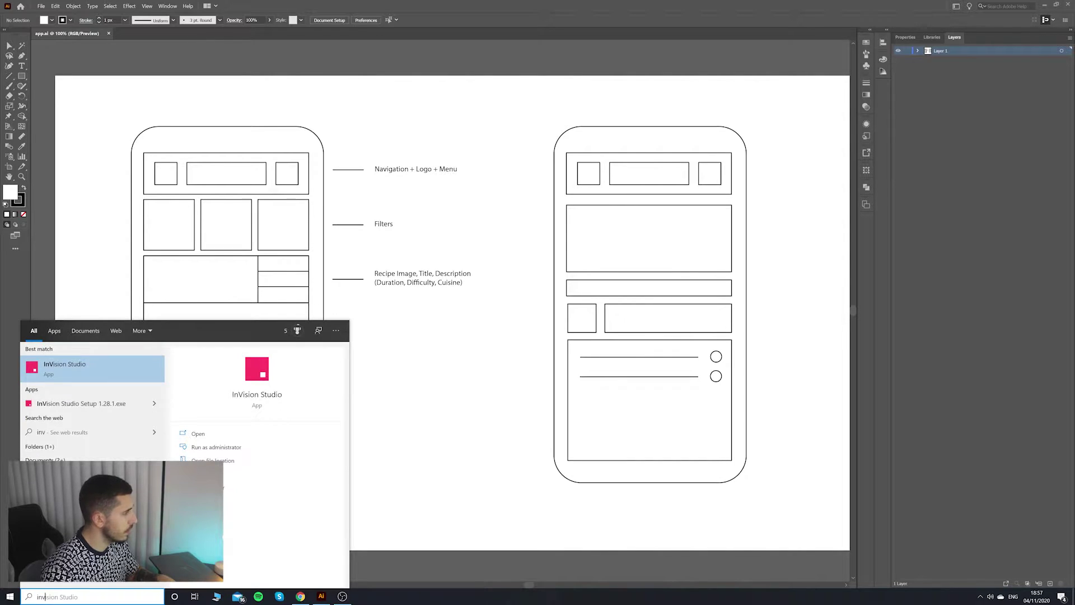
{"action": "left_click", "coordinate": [112, 371]}
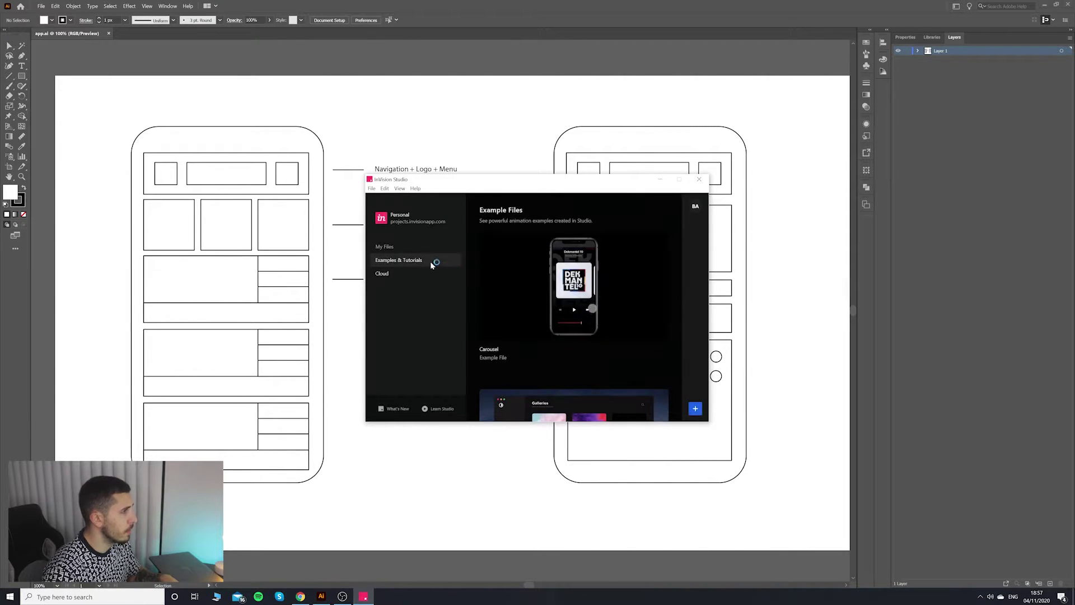
{"action": "left_click", "coordinate": [371, 189]}
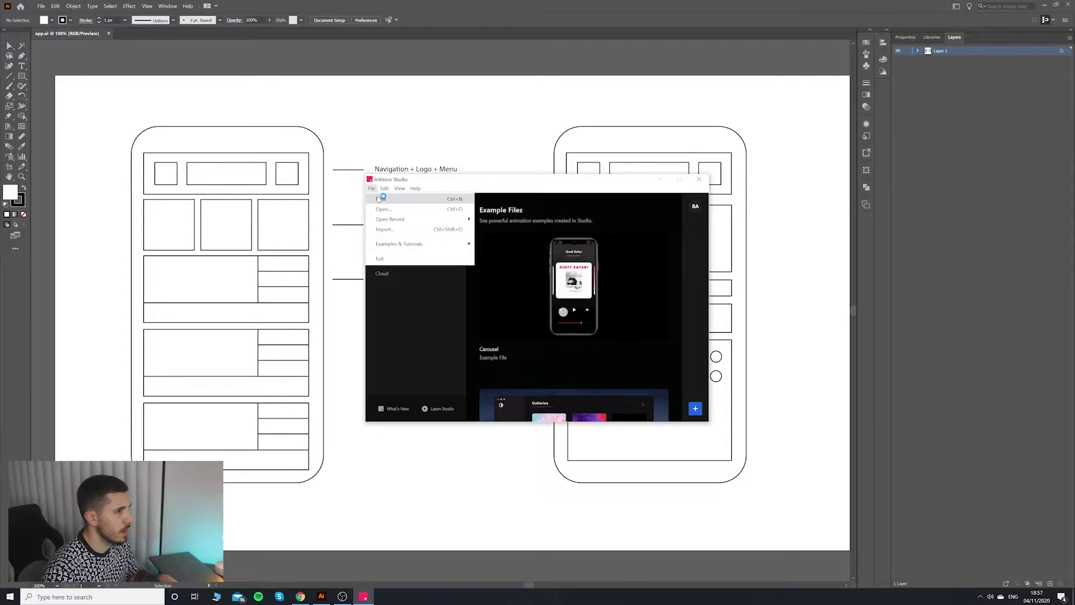
{"action": "left_click", "coordinate": [381, 199]}
{"action": "left_click", "coordinate": [756, 139]}
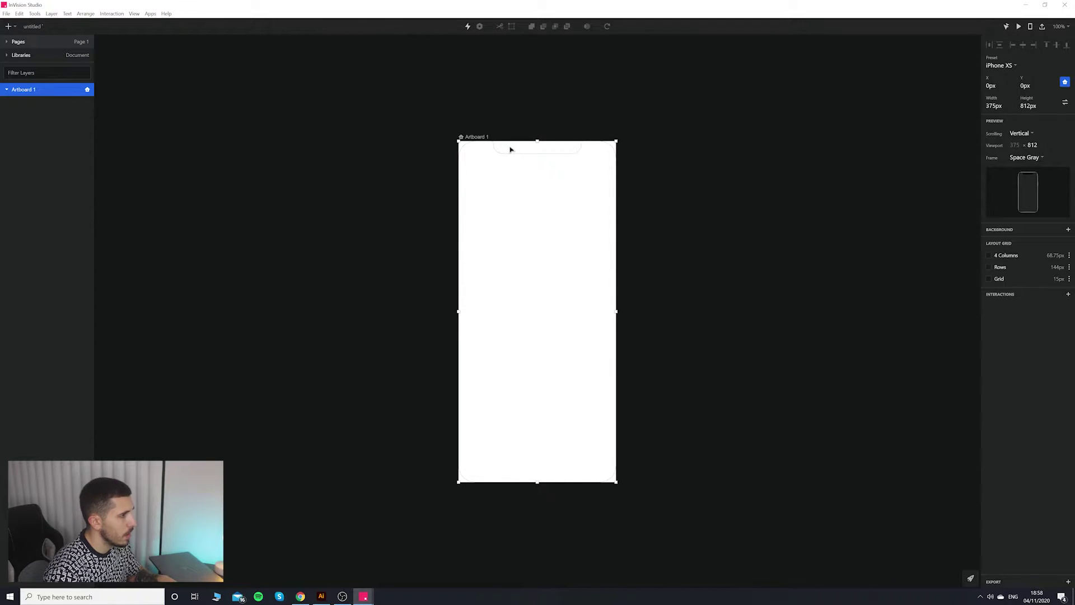
Check the blank artboard against the wireframe in Illustrator, and return to the InVision Studio document.
{"action": "scroll", "coordinate": [514, 146], "scroll_direction": "up", "scroll_amount": 3}
{"action": "left_click", "coordinate": [674, 263]}
{"action": "scroll", "coordinate": [677, 277], "scroll_direction": "down", "scroll_amount": 2}
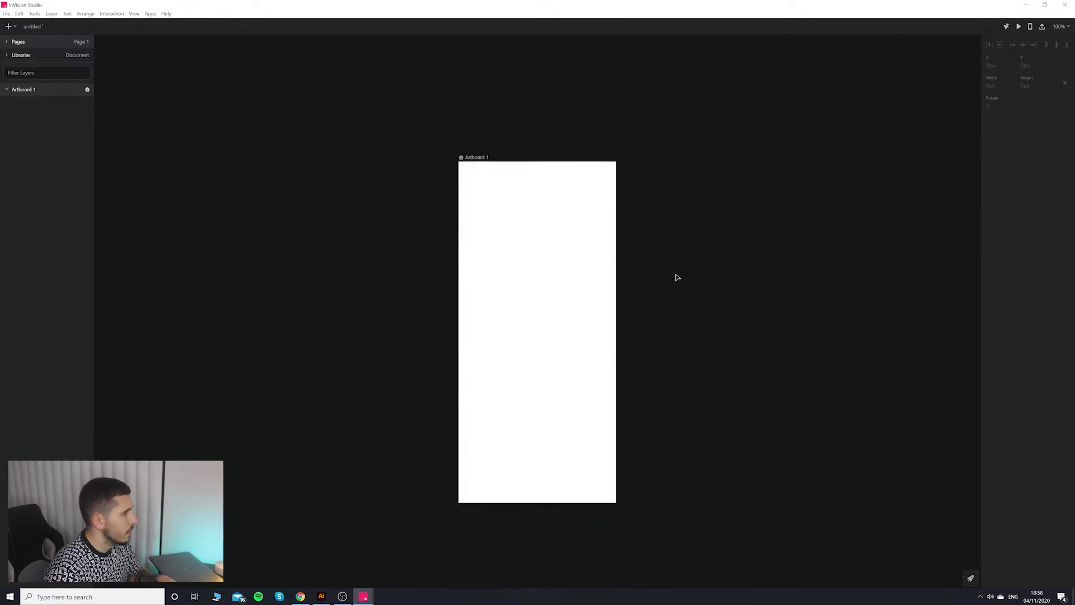
{"action": "left_click", "coordinate": [472, 158]}
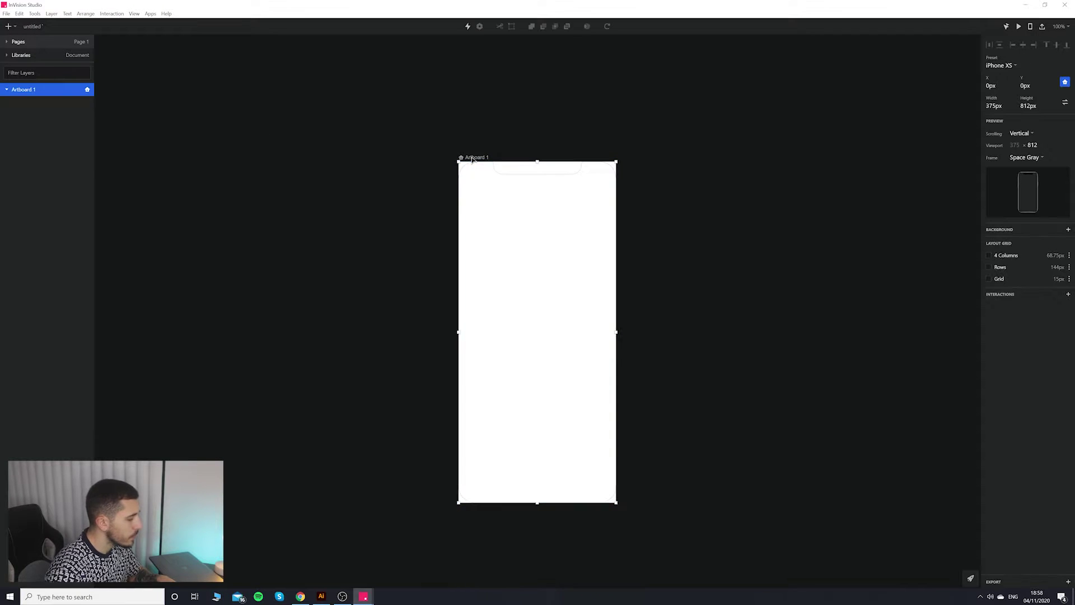
{"action": "left_click", "coordinate": [322, 598]}
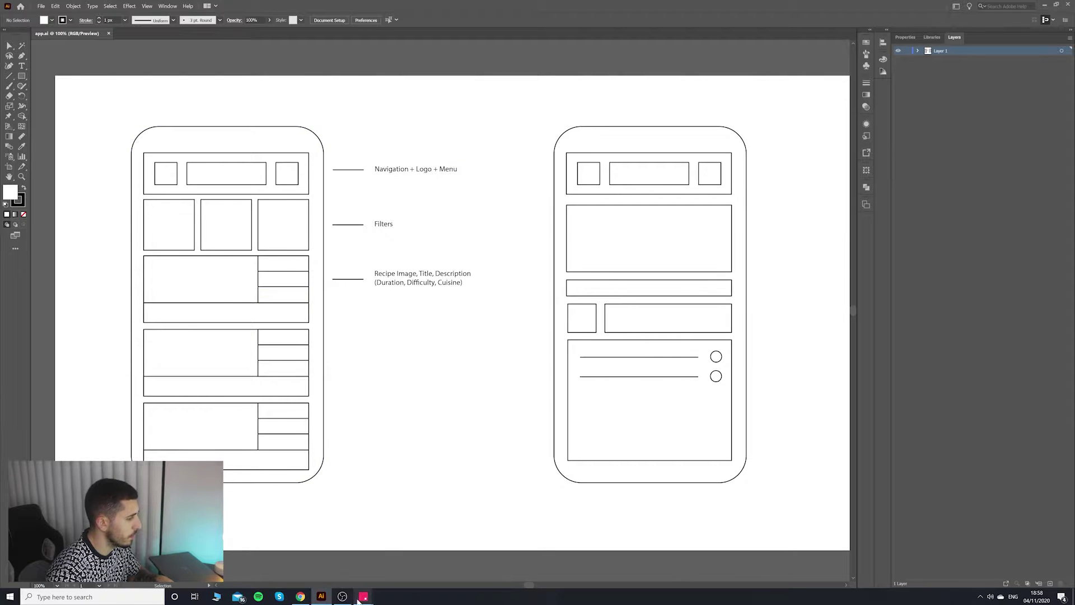
{"action": "mouse_move", "coordinate": [364, 598]}
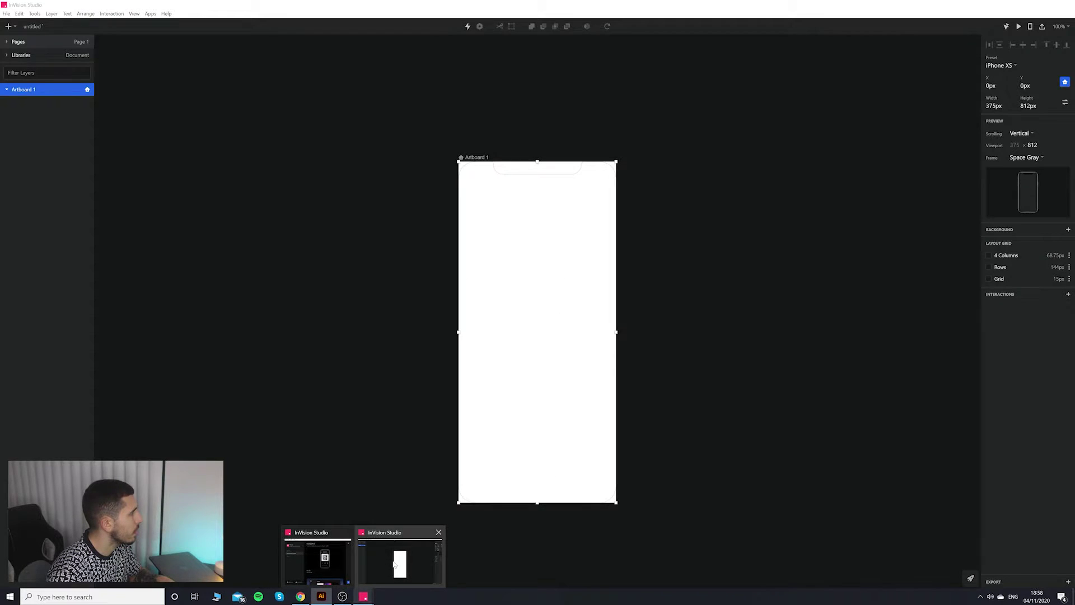
{"action": "left_click", "coordinate": [397, 563]}
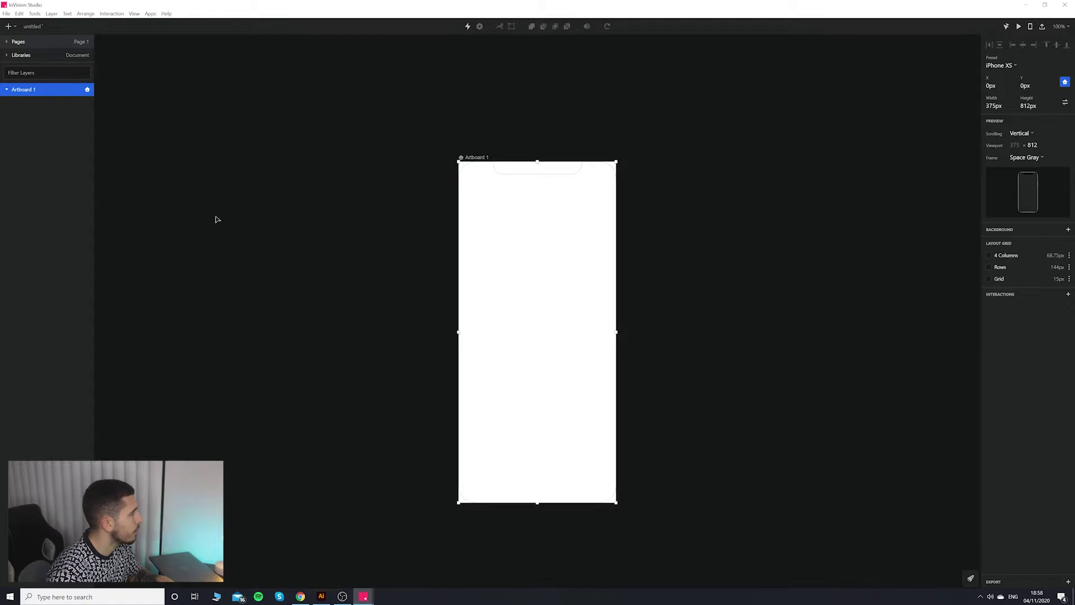
Start the Rectangle tool and show only the 4-column layout grid on the artboard, keeping rows and grid hidden.
{"action": "left_click", "coordinate": [9, 27]}
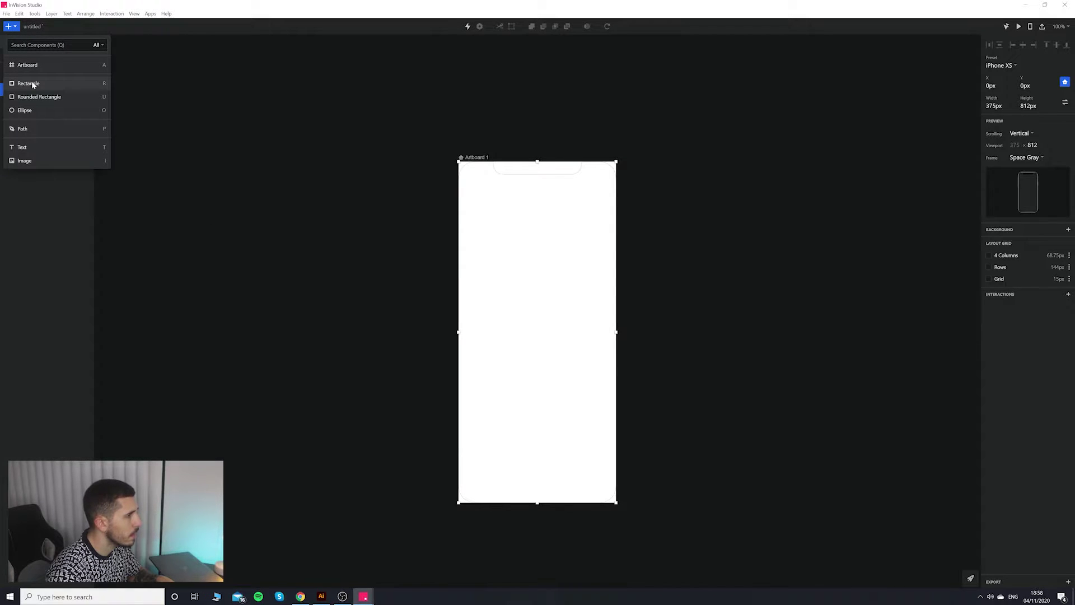
{"action": "left_click", "coordinate": [32, 84]}
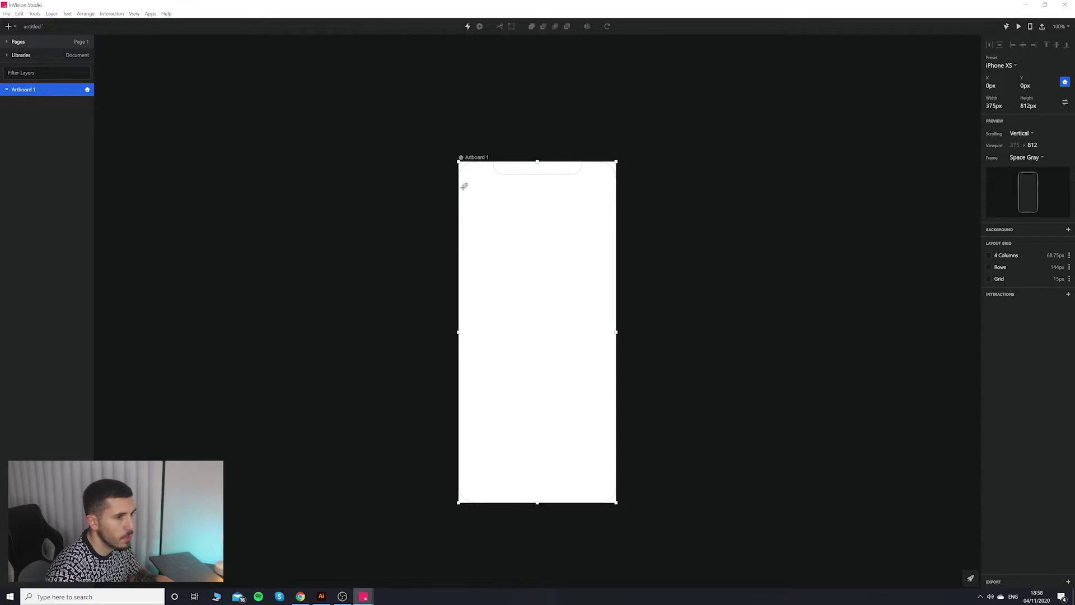
{"action": "left_click", "coordinate": [989, 256]}
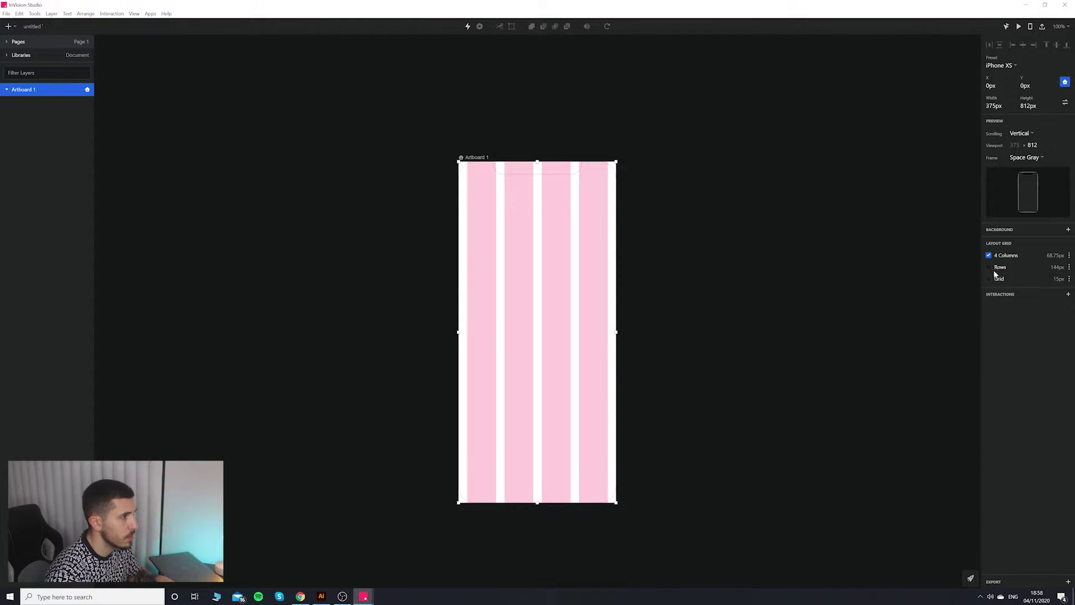
{"action": "left_click", "coordinate": [988, 267]}
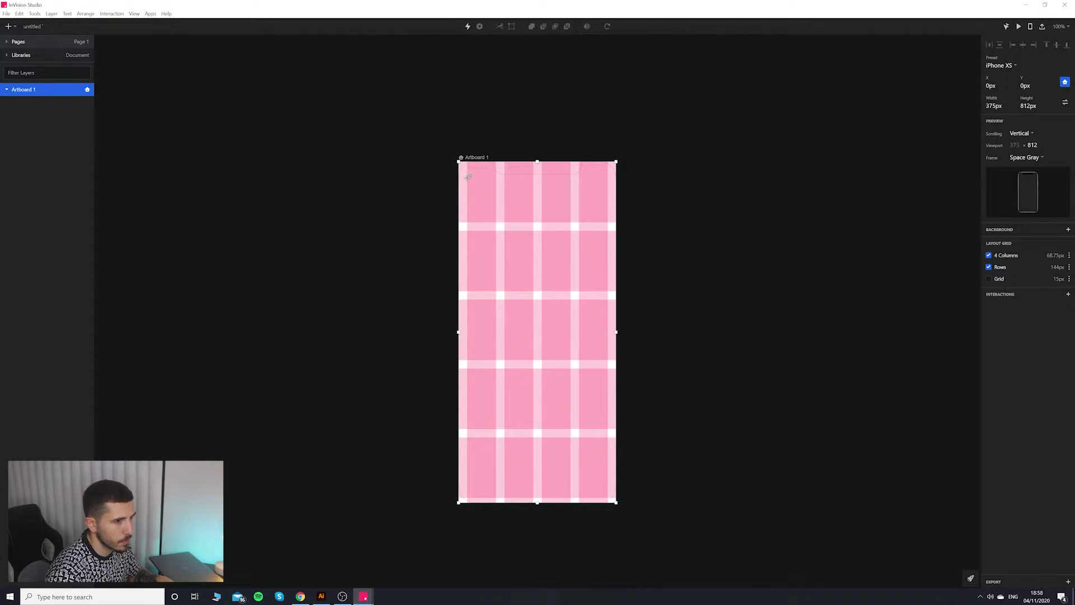
{"action": "left_click", "coordinate": [989, 267]}
{"action": "left_click", "coordinate": [989, 278]}
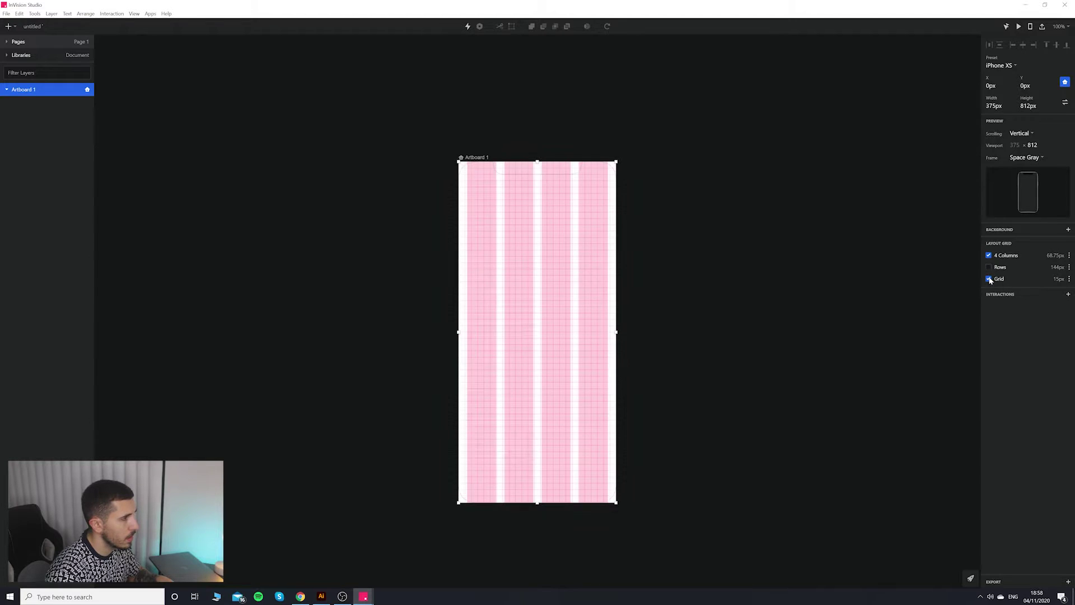
{"action": "left_click", "coordinate": [989, 279]}
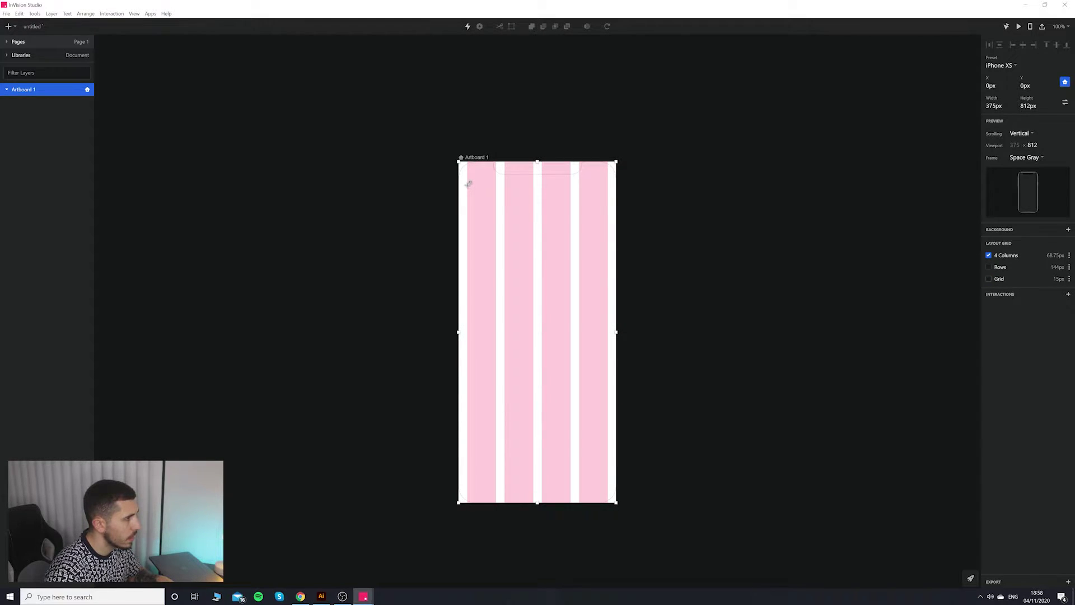
Draw a header rectangle about 335 by 85 px across all four columns, just below the artboard's notch.
{"action": "mouse_move", "coordinate": [469, 183]}
{"action": "left_mouse_down"}
{"action": "mouse_move", "coordinate": [619, 209]}
{"action": "mouse_move", "coordinate": [610, 218]}
{"action": "left_mouse_up"}
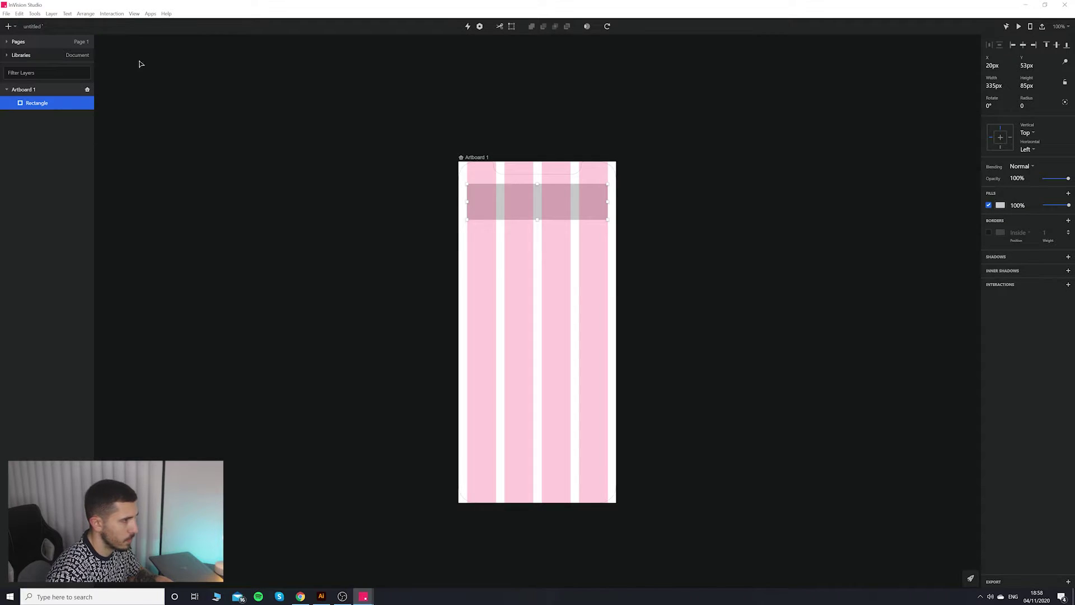
{"action": "left_click", "coordinate": [694, 215]}
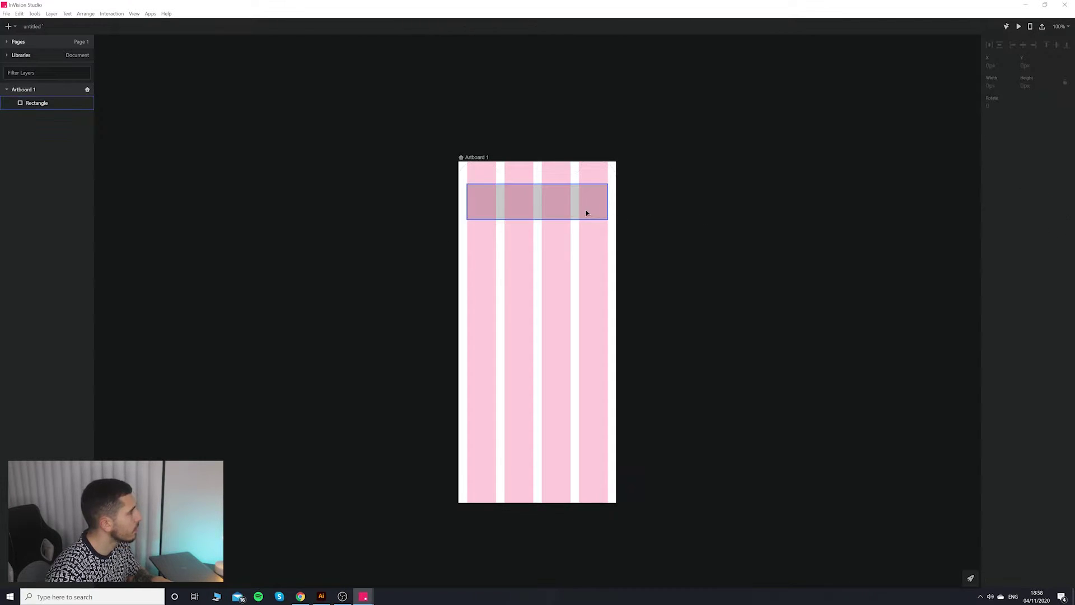
{"action": "left_click", "coordinate": [585, 209]}
{"action": "left_click", "coordinate": [653, 228]}
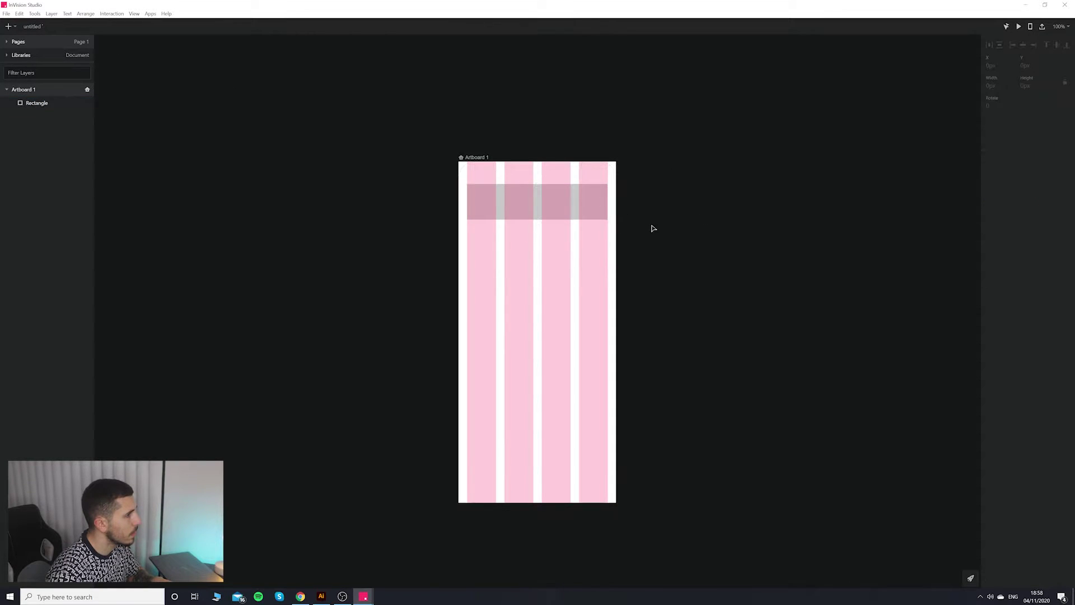
{"action": "left_click", "coordinate": [577, 208]}
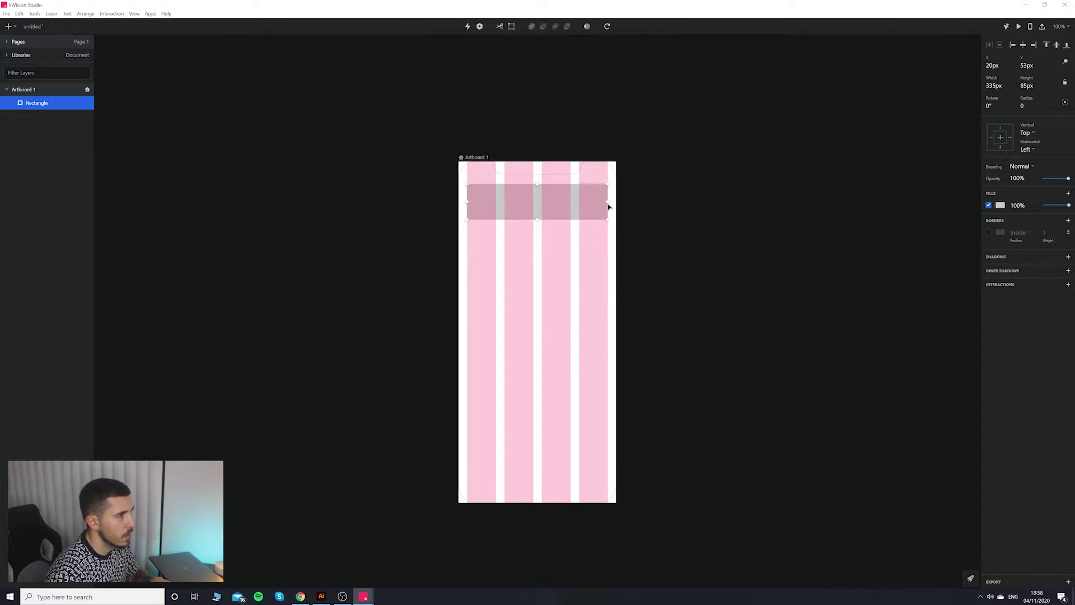
{"action": "key", "text": "ctrl+d"}
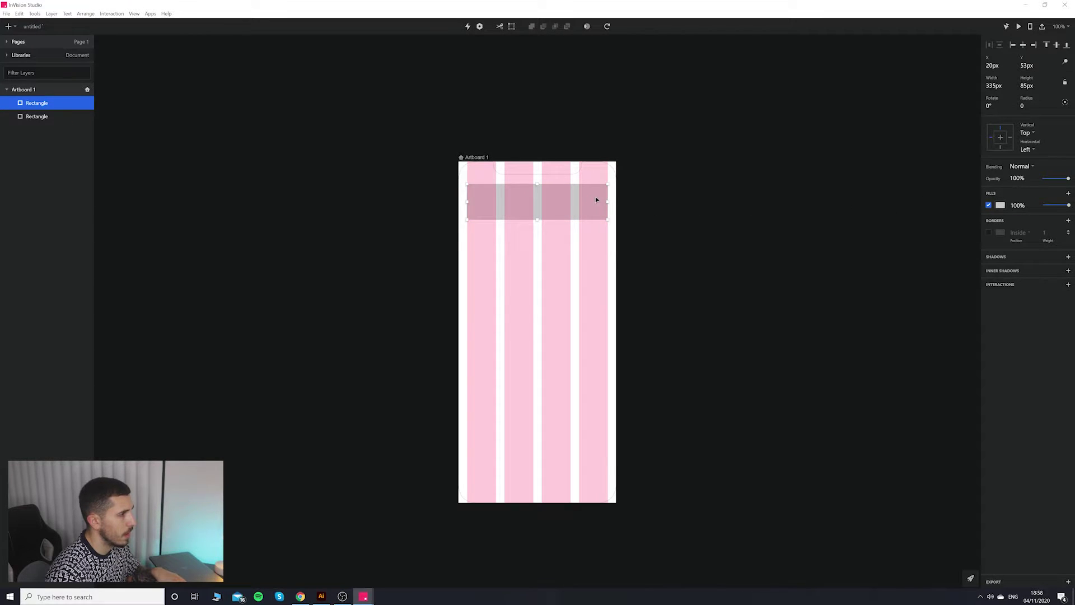
{"action": "left_click_drag", "start_coordinate": [608, 185], "coordinate": [497, 210]}
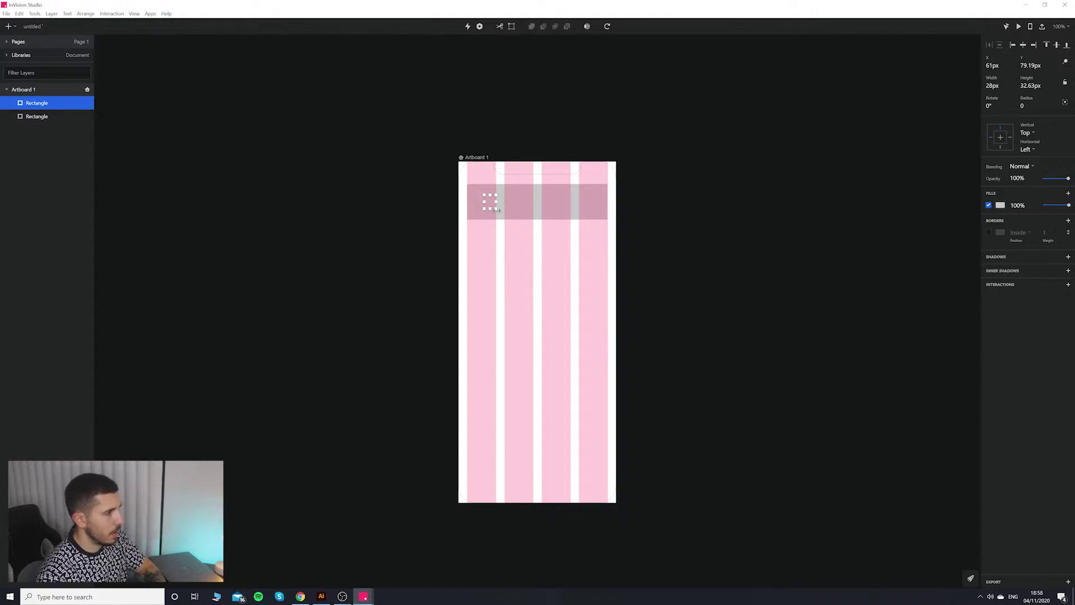
{"action": "key", "text": "Delete"}
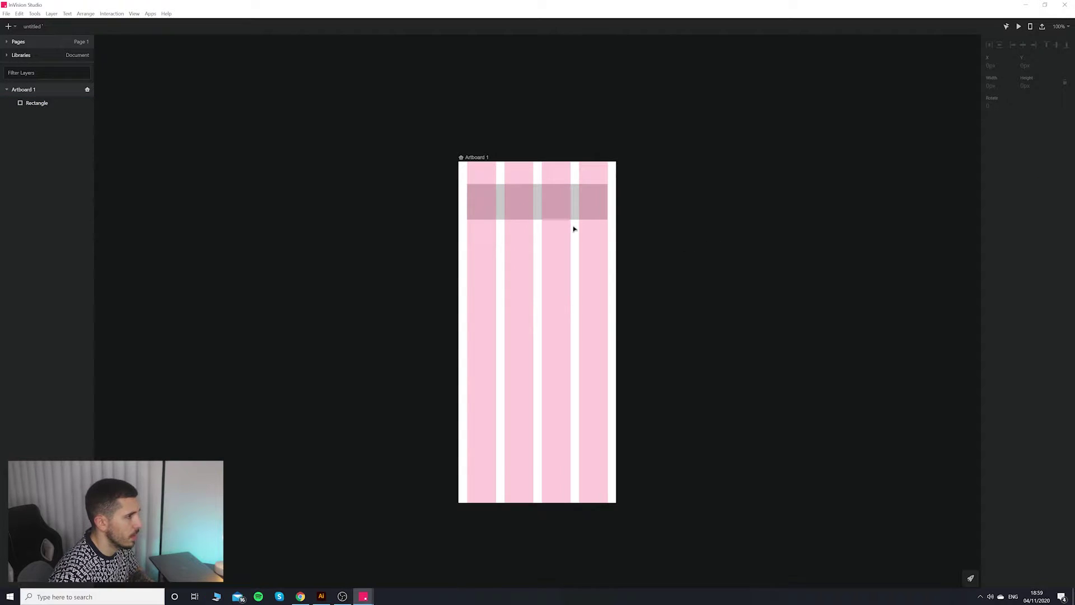
{"action": "left_click", "coordinate": [570, 218]}
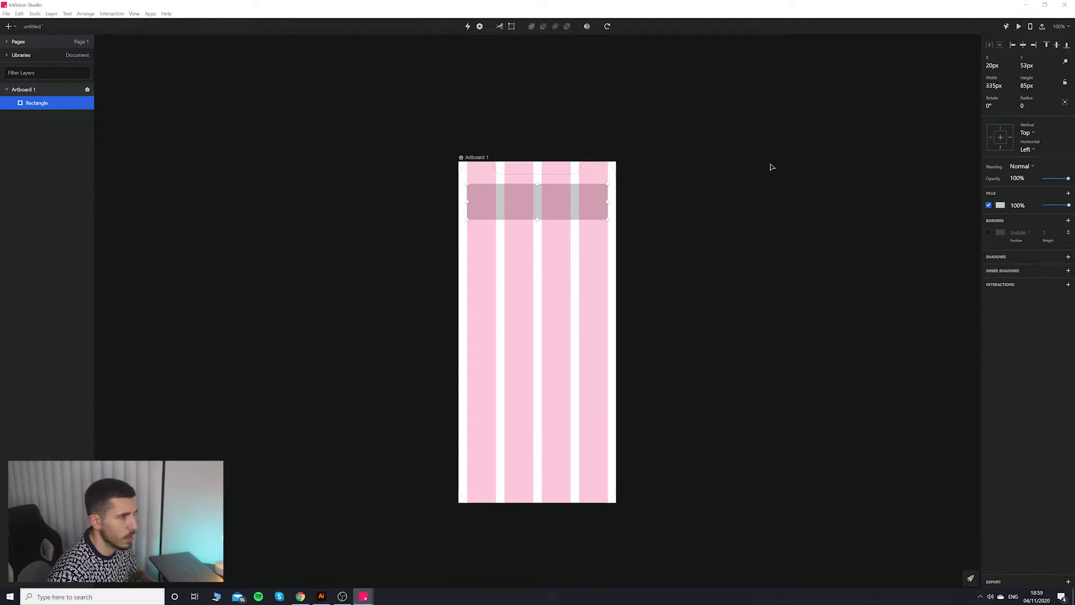
{"action": "left_click", "coordinate": [850, 235]}
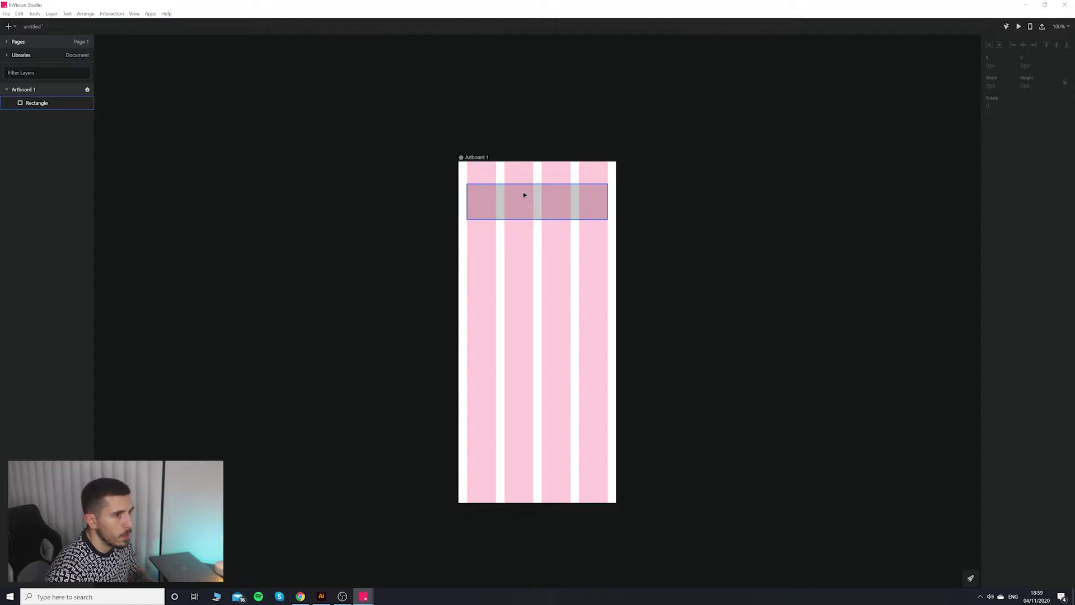
{"action": "left_click", "coordinate": [585, 216]}
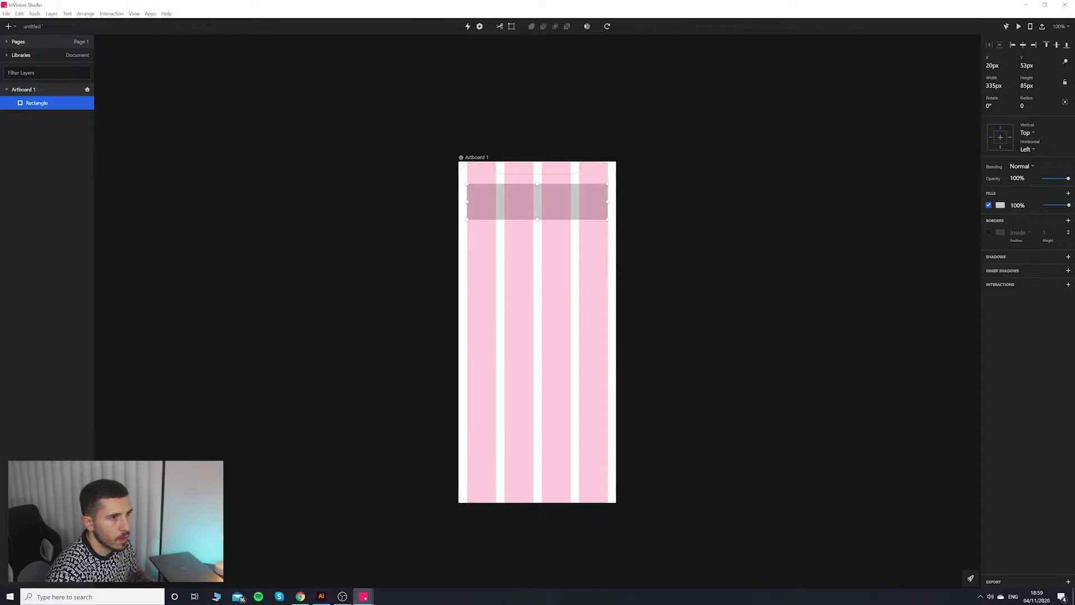
Set the header rectangle's corner radius to 20, applied to all four corners.
{"action": "left_click", "coordinate": [1019, 108]}
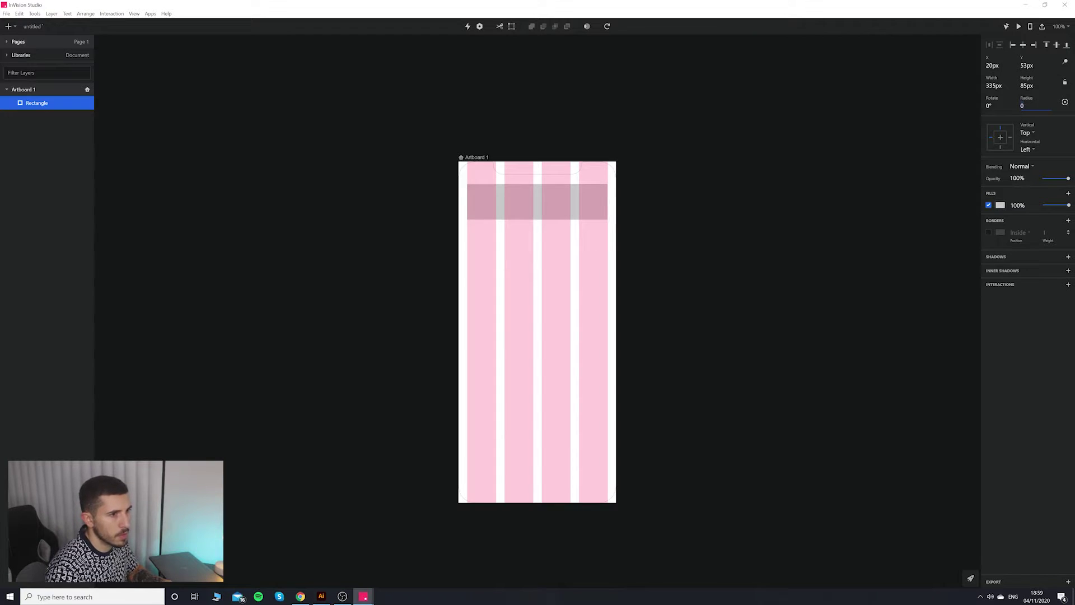
{"action": "left_click", "coordinate": [1065, 103]}
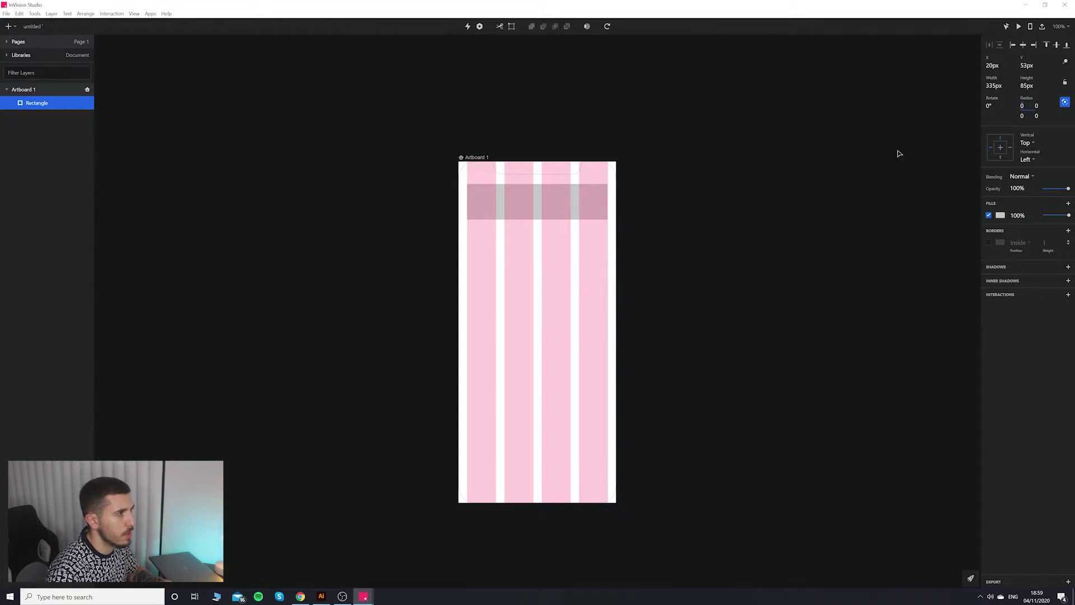
{"action": "left_click", "coordinate": [1065, 103]}
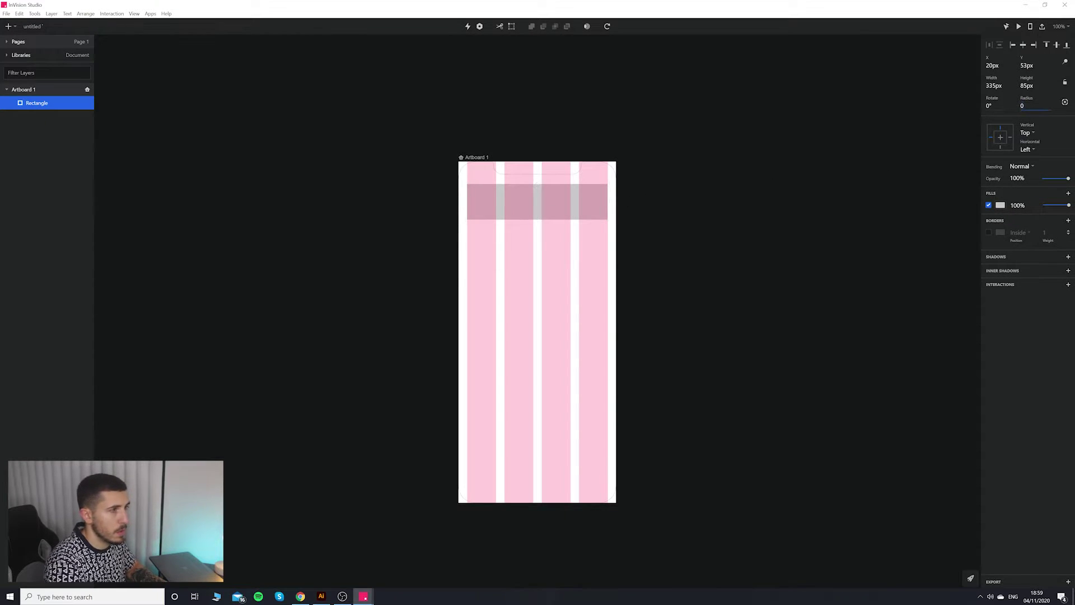
{"action": "type", "text": "20"}
{"action": "key", "text": "Return"}
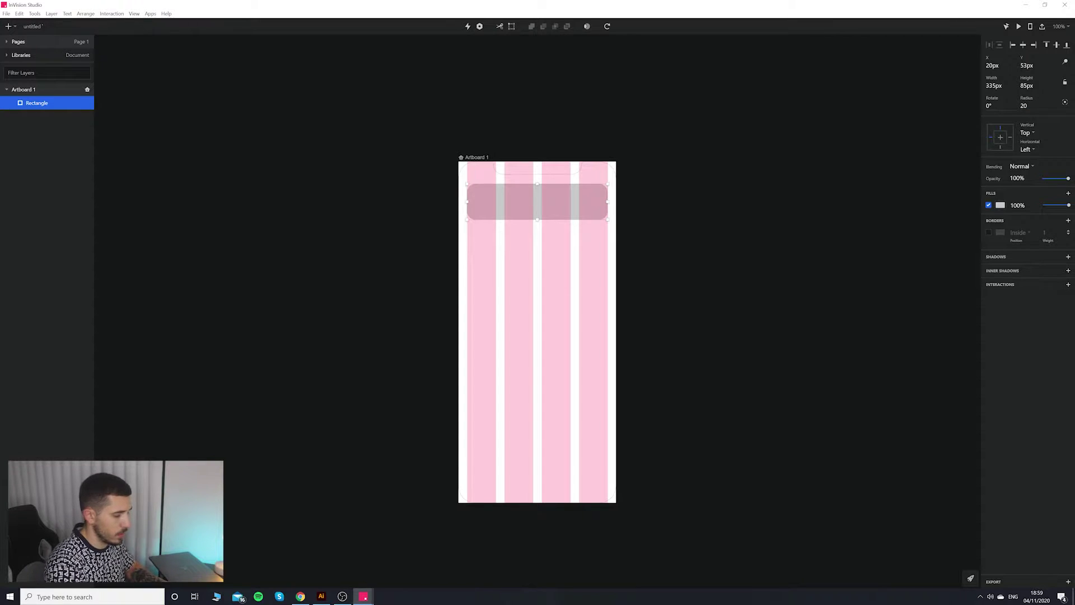
Set the header rectangle's corner radius to 10.
{"action": "left_click", "coordinate": [1025, 106]}
{"action": "key", "text": "Return"}
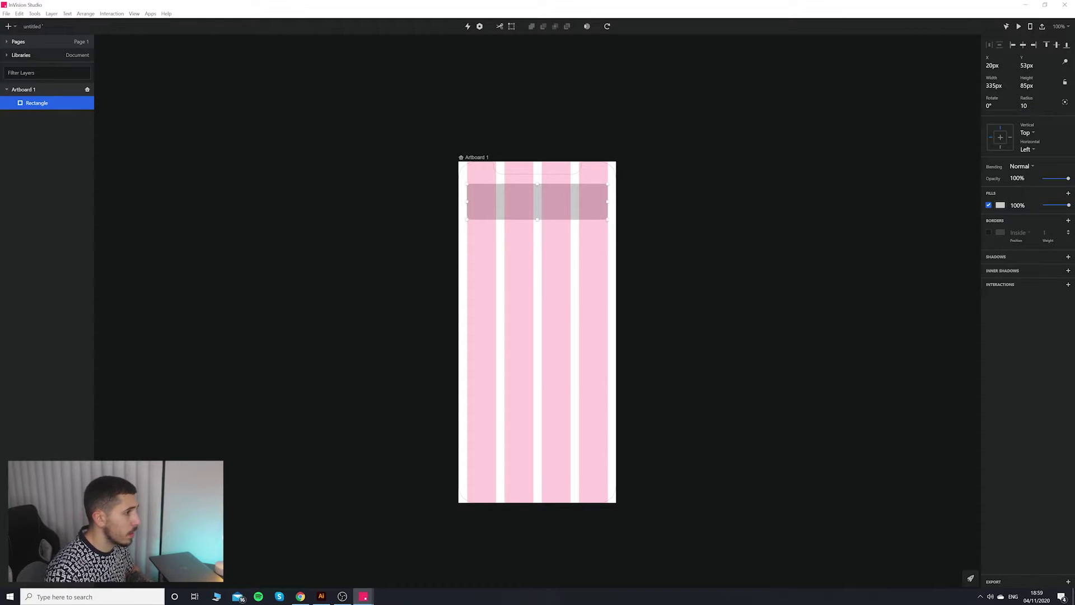
{"action": "left_click", "coordinate": [776, 143]}
Duplicate the header rectangle and place the copy directly beneath it, at about Y 159 px.
{"action": "left_click", "coordinate": [578, 205]}
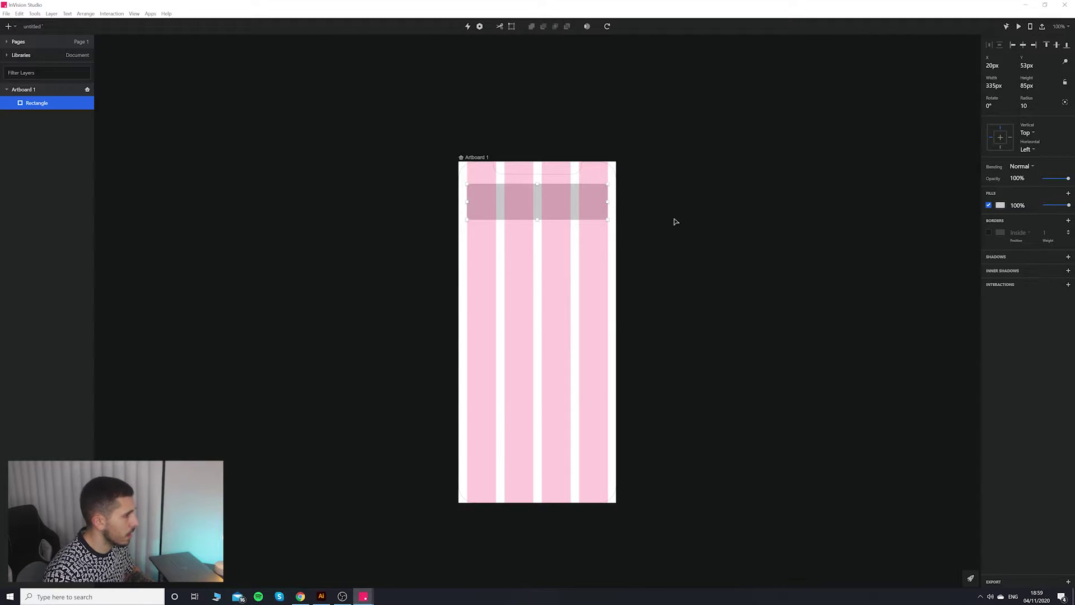
{"action": "key", "text": "ctrl+d"}
{"action": "left_click_drag", "start_coordinate": [573, 201], "coordinate": [575, 248]}
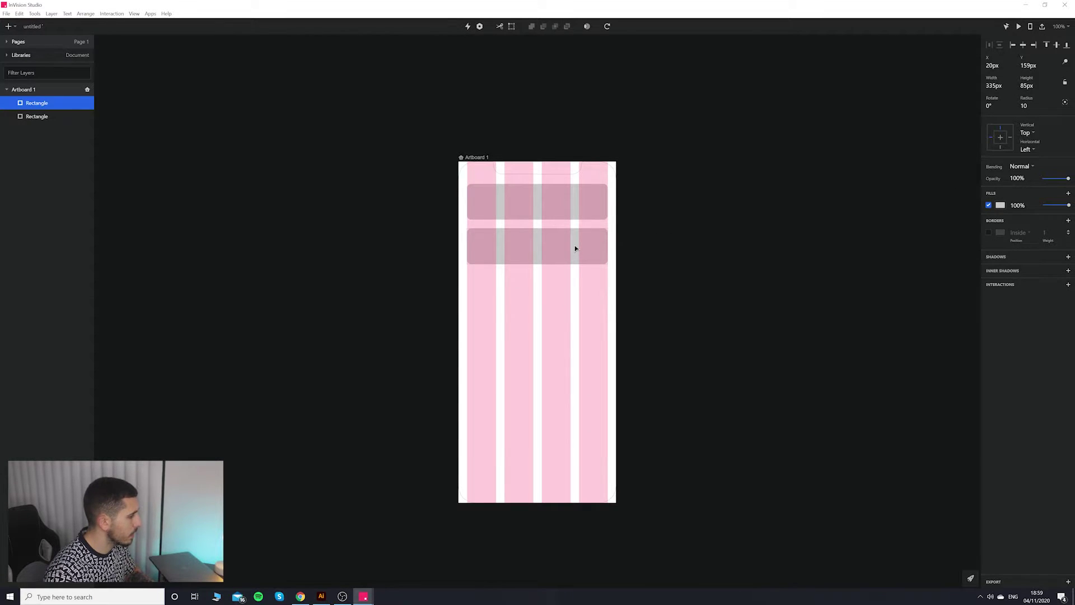
Check the filter row in the Illustrator wireframe, return to InVision Studio and narrow the copied rectangle to a filter tile about 89 px wide.
{"action": "left_click", "coordinate": [321, 597]}
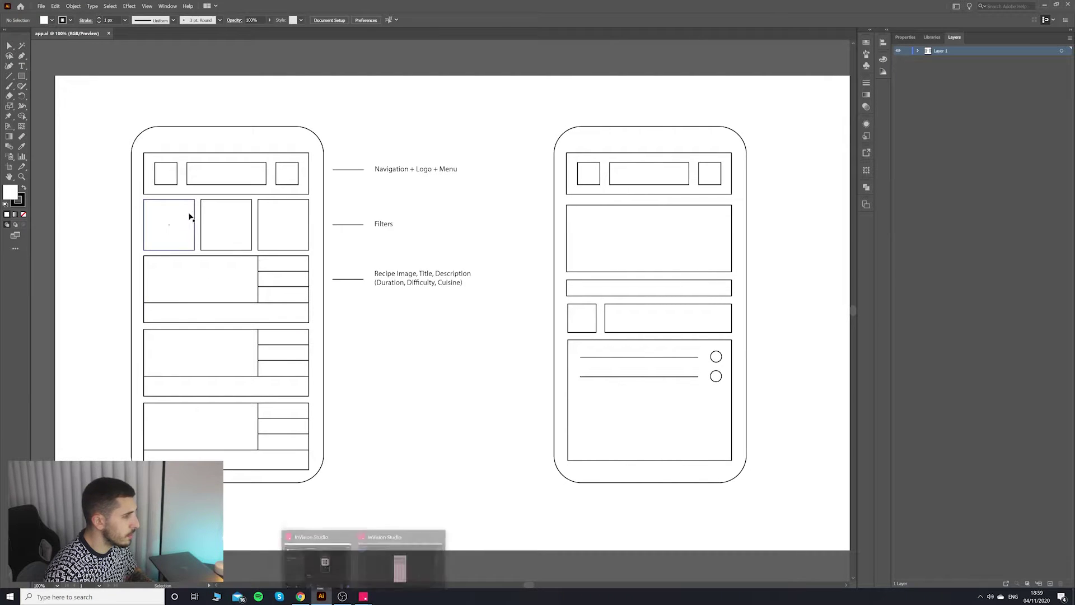
{"action": "left_click", "coordinate": [393, 557]}
{"action": "left_click_drag", "start_coordinate": [607, 252], "coordinate": [583, 254]}
{"action": "left_click", "coordinate": [737, 265]}
Duplicate the filter tile twice and space the copies evenly in a row of three beneath the header.
{"action": "left_click", "coordinate": [487, 246]}
{"action": "key", "text": "ctrl+d"}
{"action": "left_click", "coordinate": [593, 259]}
{"action": "left_click", "coordinate": [546, 253]}
{"action": "key", "text": "ctrl+d"}
{"action": "left_click", "coordinate": [707, 280]}
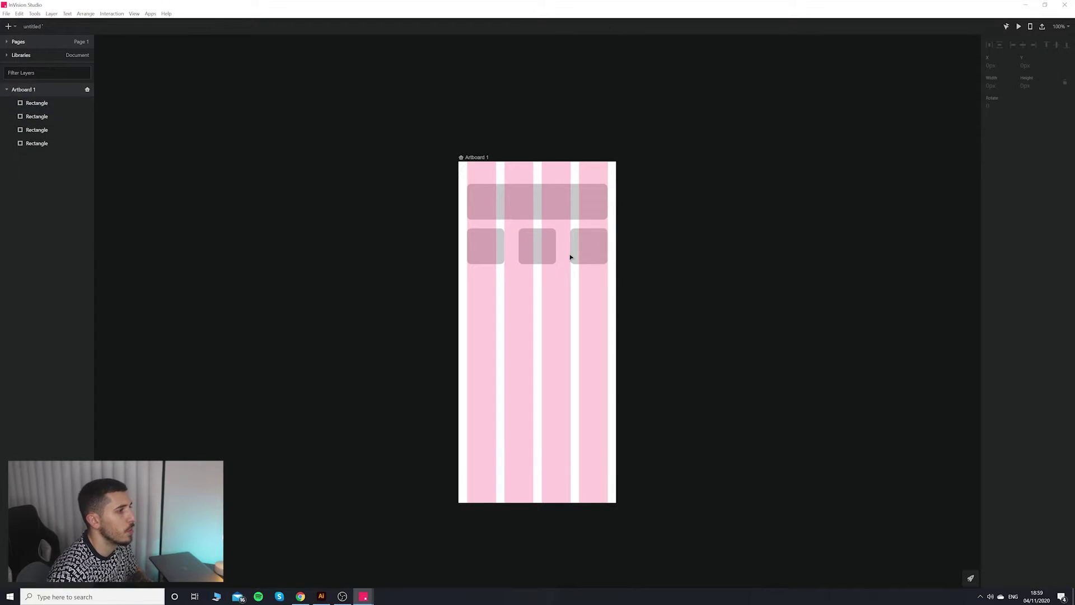
{"action": "left_click_drag", "start_coordinate": [541, 251], "coordinate": [532, 254]}
{"action": "key", "text": "ctrl+z"}
{"action": "left_click", "coordinate": [665, 269]}
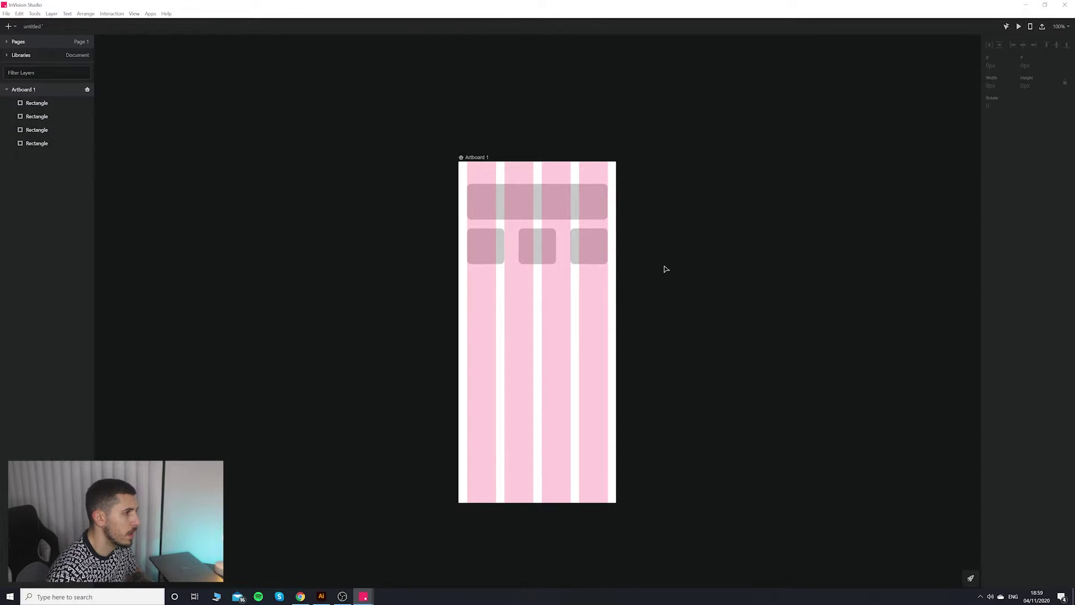
Delete the middle and last filter tiles, keeping only the first one beneath the header.
{"action": "left_click", "coordinate": [537, 246]}
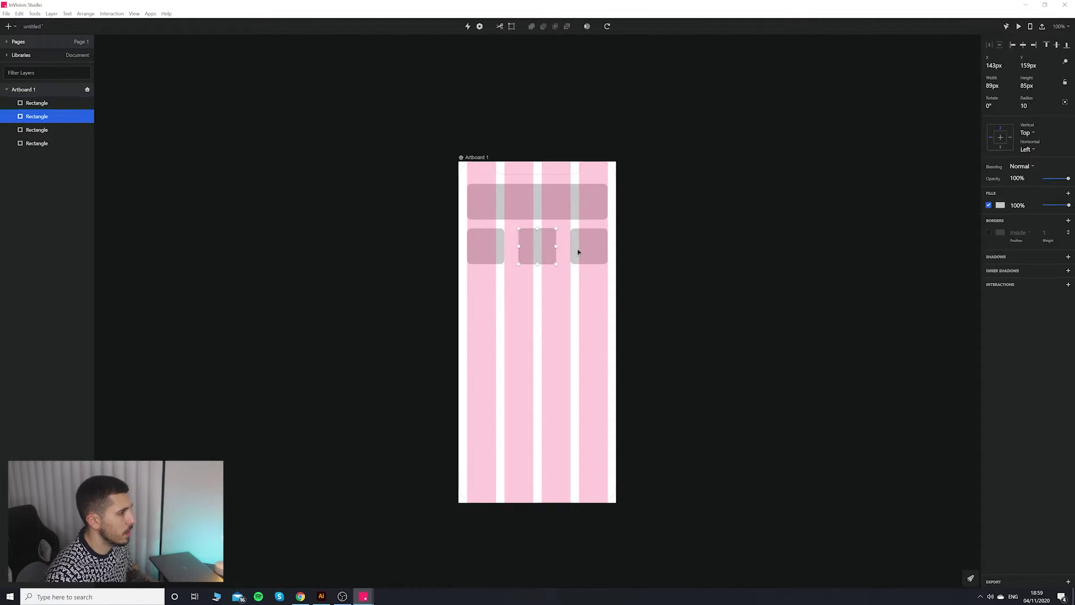
{"action": "key", "text": "Delete"}
{"action": "left_click", "coordinate": [585, 249]}
{"action": "key", "text": "Delete"}
Widen the remaining filter tile slightly beyond the first column gutter.
{"action": "left_click", "coordinate": [501, 251]}
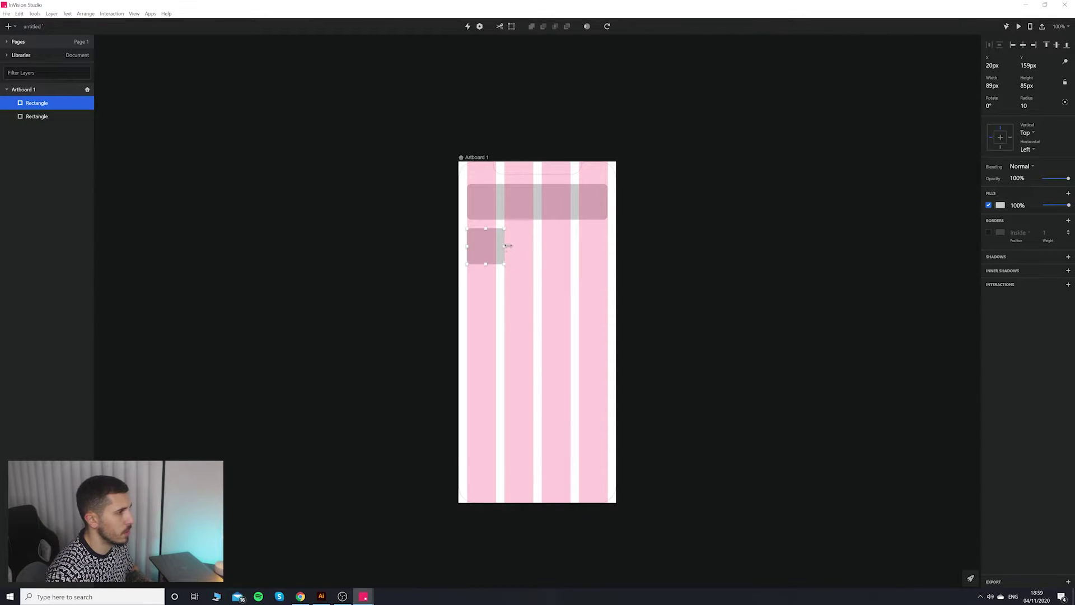
{"action": "left_click_drag", "start_coordinate": [506, 246], "coordinate": [511, 245]}
{"action": "left_click", "coordinate": [618, 258]}
Set the artboard's column layout grid to 6 columns.
{"action": "left_click", "coordinate": [476, 158]}
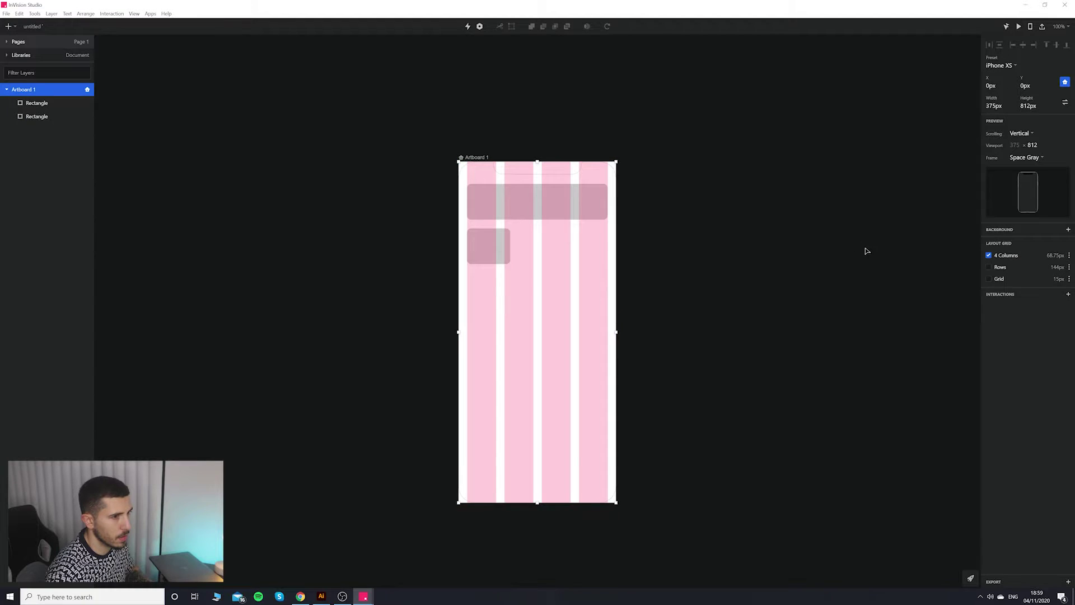
{"action": "left_click", "coordinate": [1069, 255]}
{"action": "left_click_drag", "start_coordinate": [1044, 283], "coordinate": [1045, 282]}
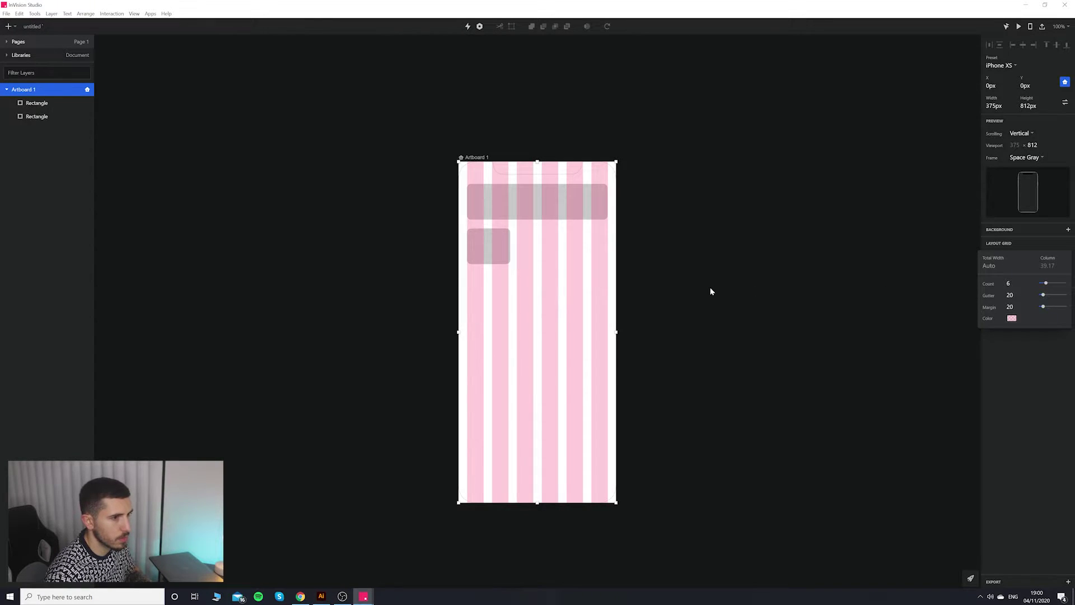
{"action": "left_click", "coordinate": [775, 281]}
Fit the filter tile to two grid columns and duplicate it twice, forming an evenly spaced row of three across the artboard.
{"action": "left_click", "coordinate": [506, 252]}
{"action": "left_click_drag", "start_coordinate": [509, 246], "coordinate": [585, 248]}
{"action": "left_click", "coordinate": [521, 252]}
{"action": "left_click", "coordinate": [499, 249]}
{"action": "key", "text": "ctrl+d"}
{"action": "key", "text": "ctrl+d"}
{"action": "left_click", "coordinate": [636, 256]}
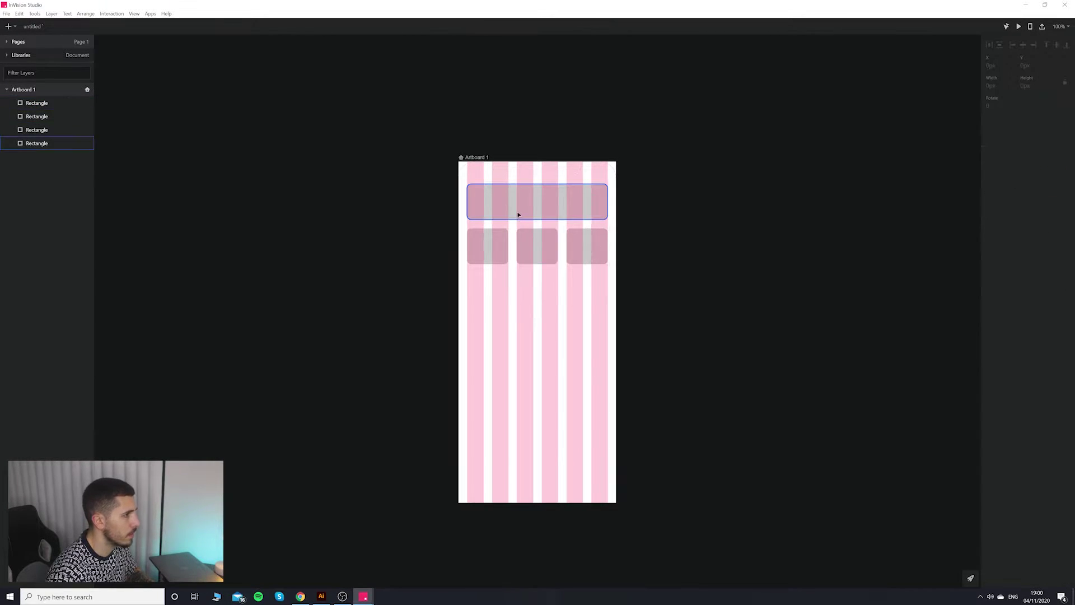
{"action": "left_click", "coordinate": [473, 168]}
{"action": "key", "text": "Escape"}
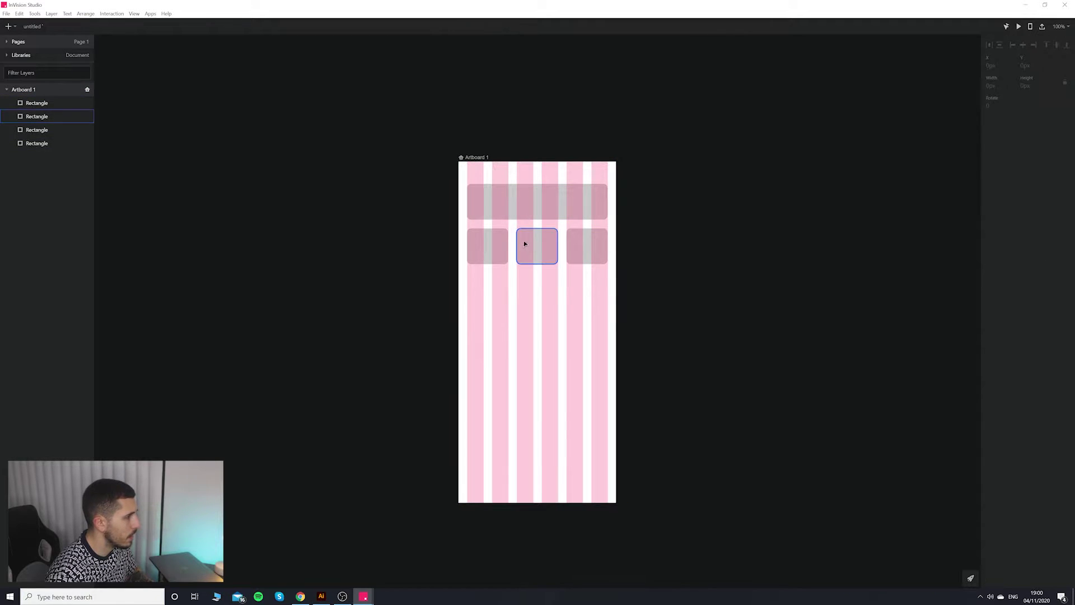
Check the recipe section in the Illustrator wireframe, return to InVision Studio and duplicate the header rectangle beneath the filter row at about Y 264 px.
{"action": "left_click", "coordinate": [301, 596]}
{"action": "left_click", "coordinate": [326, 596]}
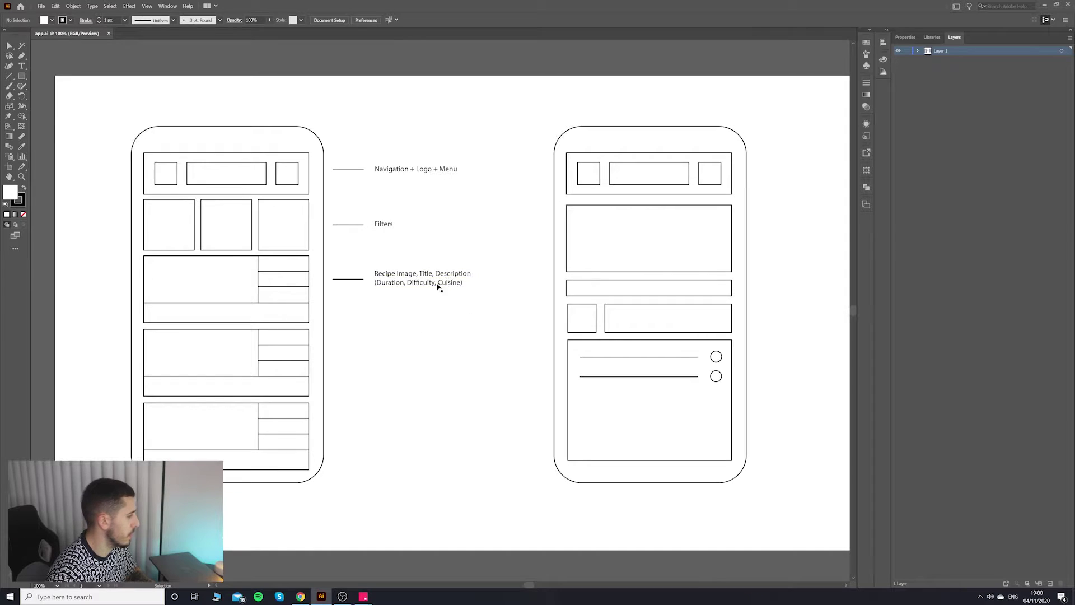
{"action": "mouse_move", "coordinate": [364, 595]}
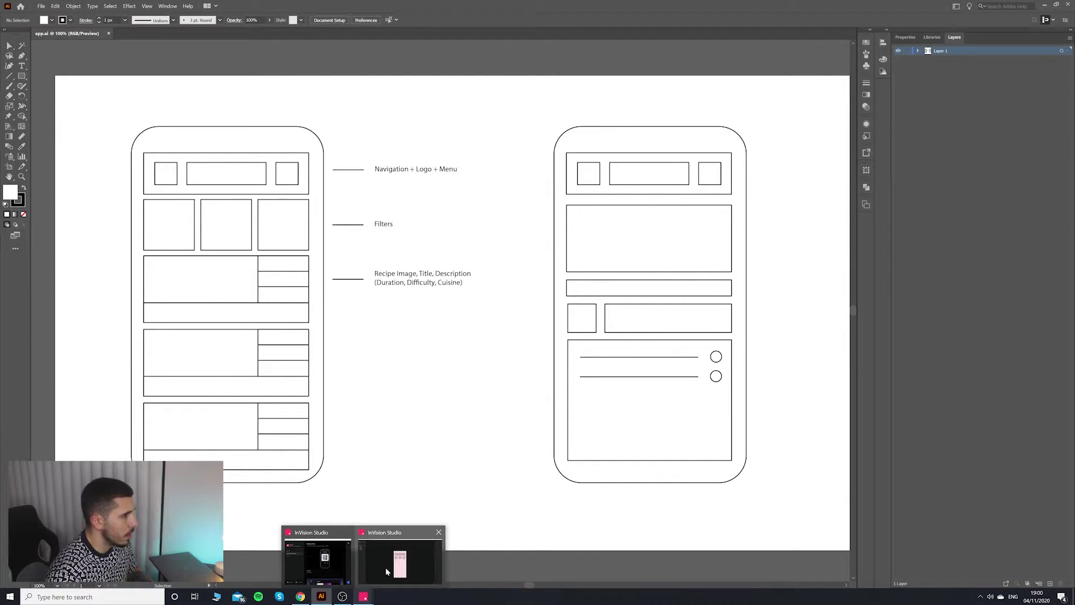
{"action": "left_click", "coordinate": [386, 566]}
{"action": "left_click", "coordinate": [554, 213]}
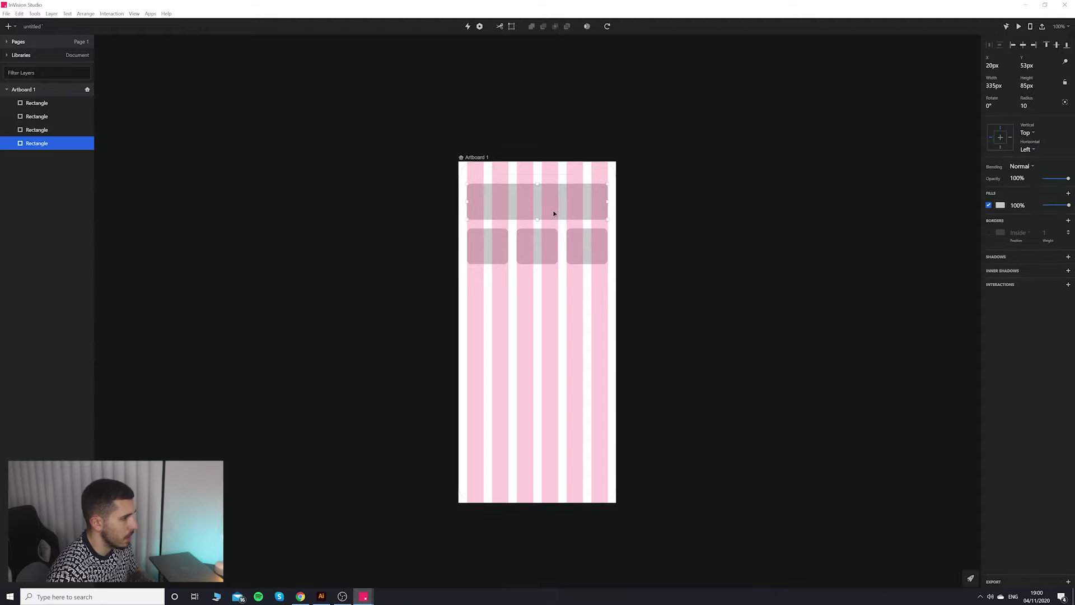
{"action": "left_click_drag", "start_coordinate": [554, 213], "coordinate": [556, 295]}
Resize the rectangle beneath the filter row to about 216 by 106 px, spanning the first four columns as a recipe image block.
{"action": "left_click", "coordinate": [625, 308]}
{"action": "left_click", "coordinate": [569, 300]}
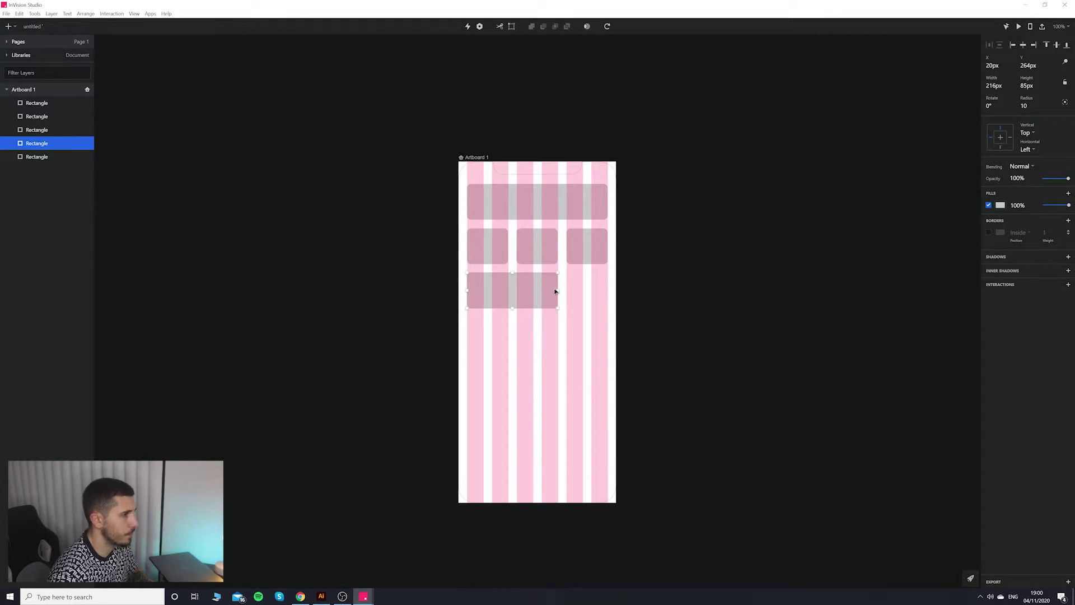
{"action": "left_click", "coordinate": [631, 304]}
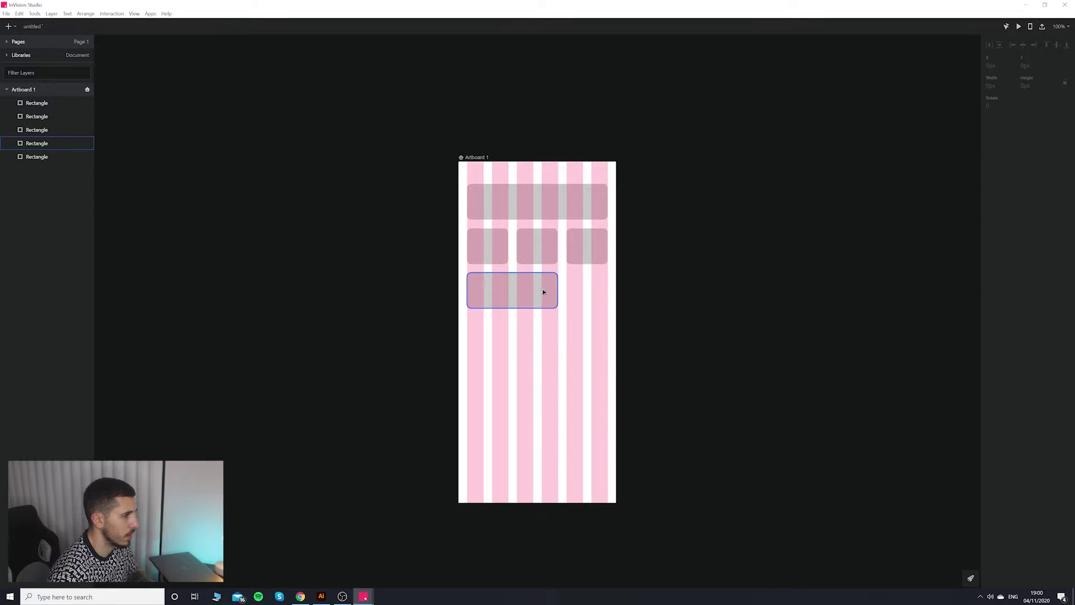
{"action": "left_click", "coordinate": [504, 309]}
{"action": "left_click_drag", "start_coordinate": [512, 308], "coordinate": [512, 317]}
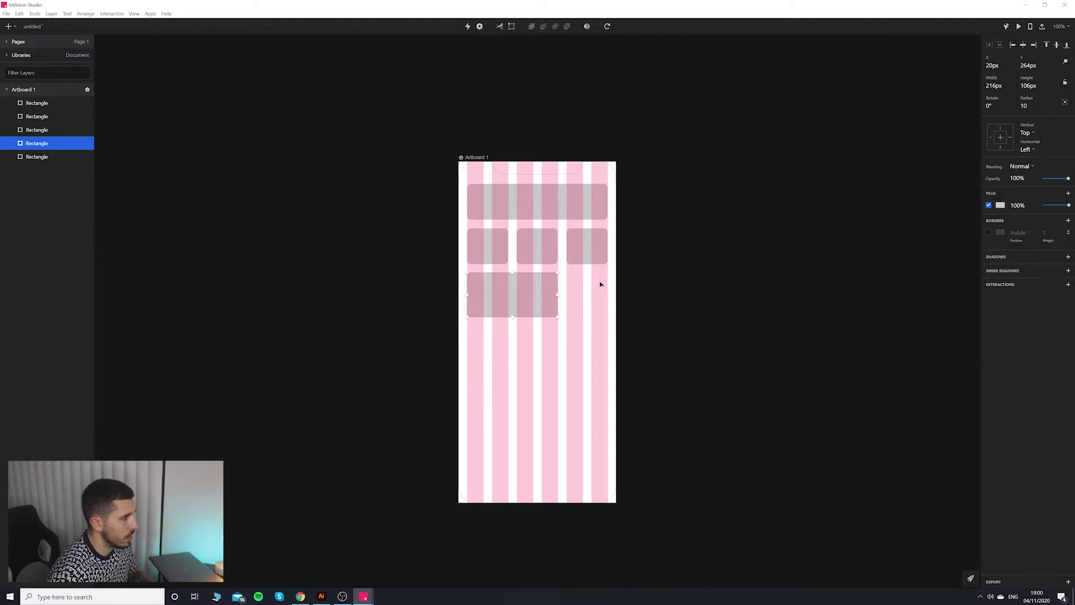
{"action": "key", "text": "Escape"}
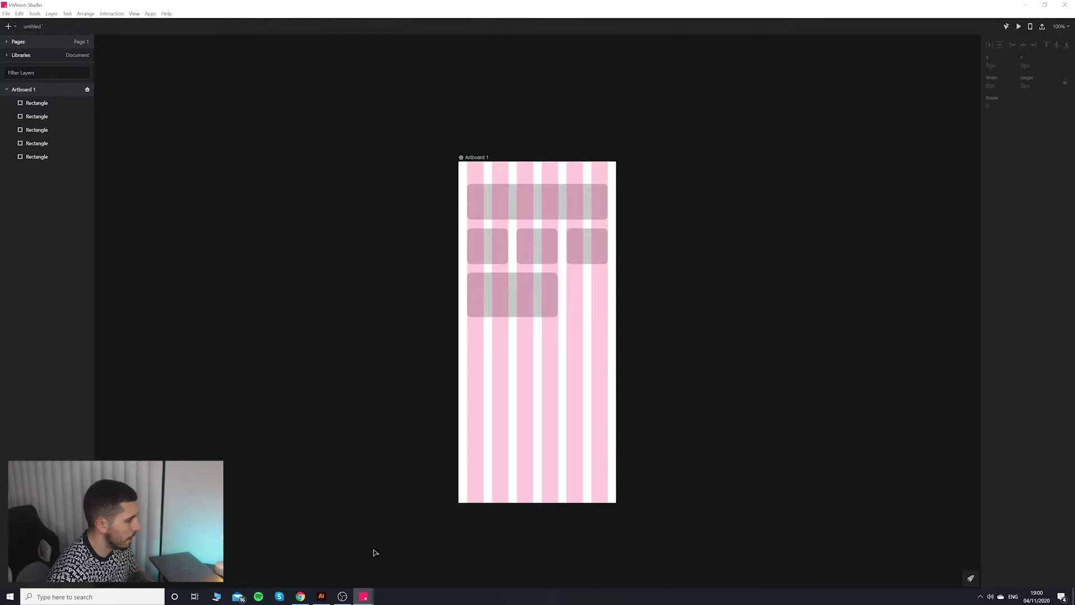
Recheck the Illustrator wireframe, then duplicate the recipe image block in InVision Studio as a title bar beneath it, about 335 by 36 px.
{"action": "left_click", "coordinate": [320, 596]}
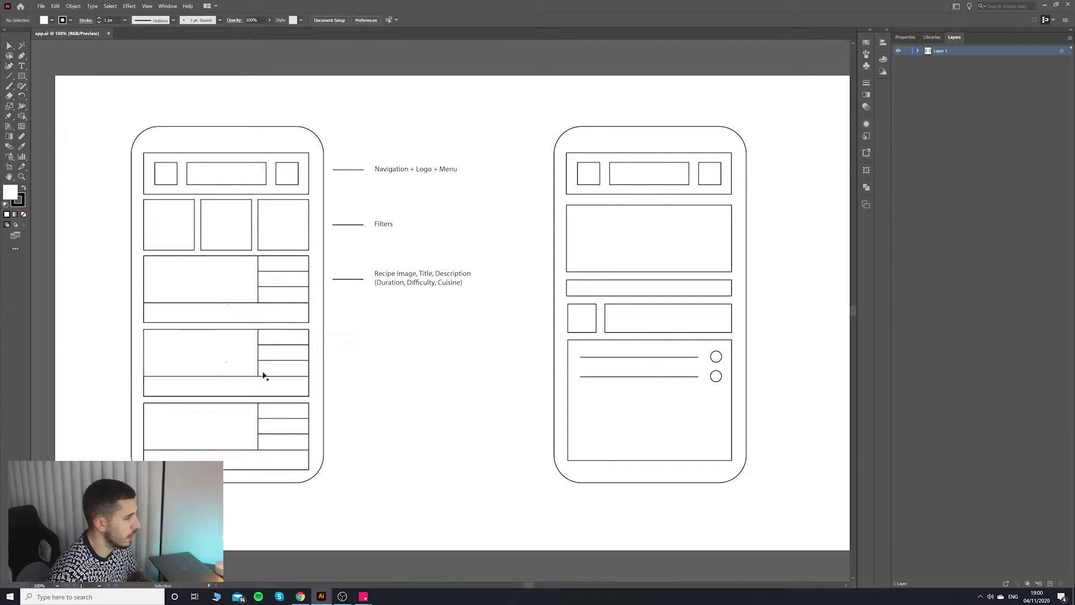
{"action": "mouse_move", "coordinate": [369, 598]}
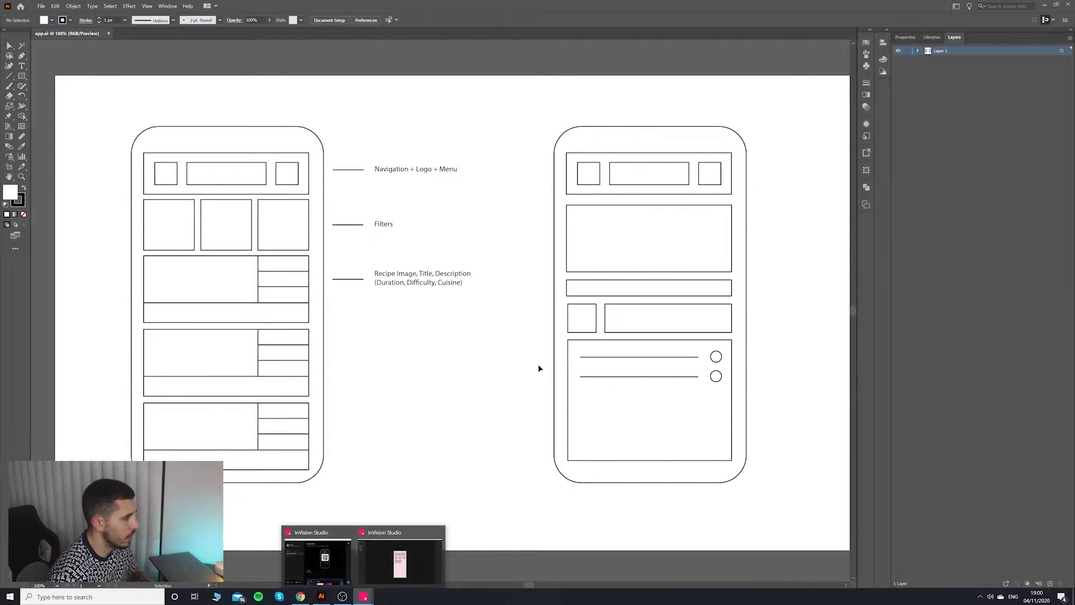
{"action": "left_click", "coordinate": [397, 571]}
{"action": "left_click", "coordinate": [529, 311]}
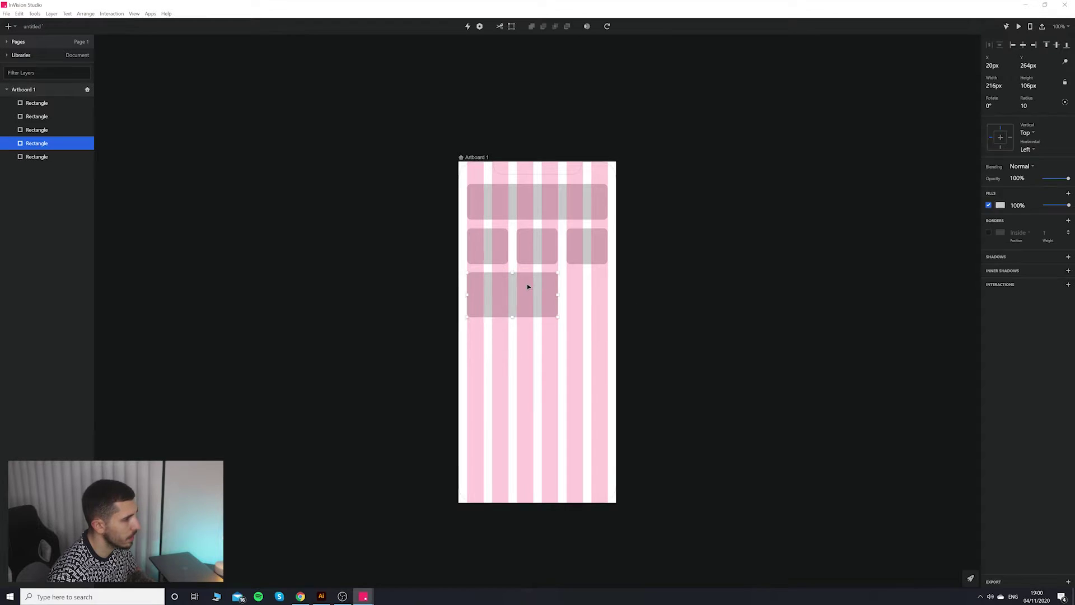
{"action": "key", "text": "ctrl+d"}
{"action": "left_click_drag", "start_coordinate": [529, 302], "coordinate": [609, 347]}
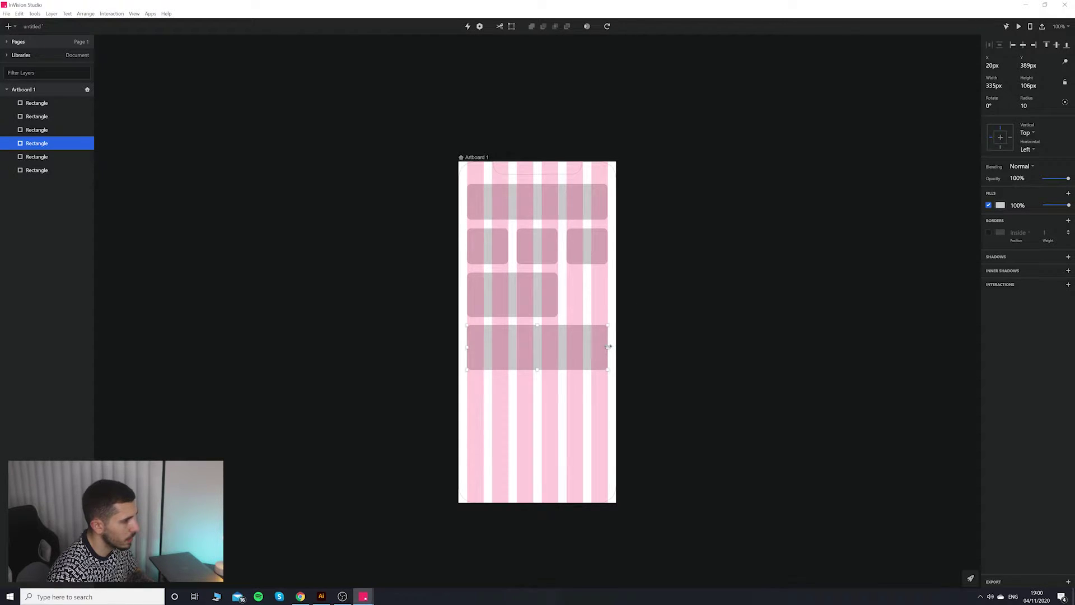
{"action": "left_click_drag", "start_coordinate": [536, 370], "coordinate": [538, 339]}
{"action": "left_click", "coordinate": [692, 369]}
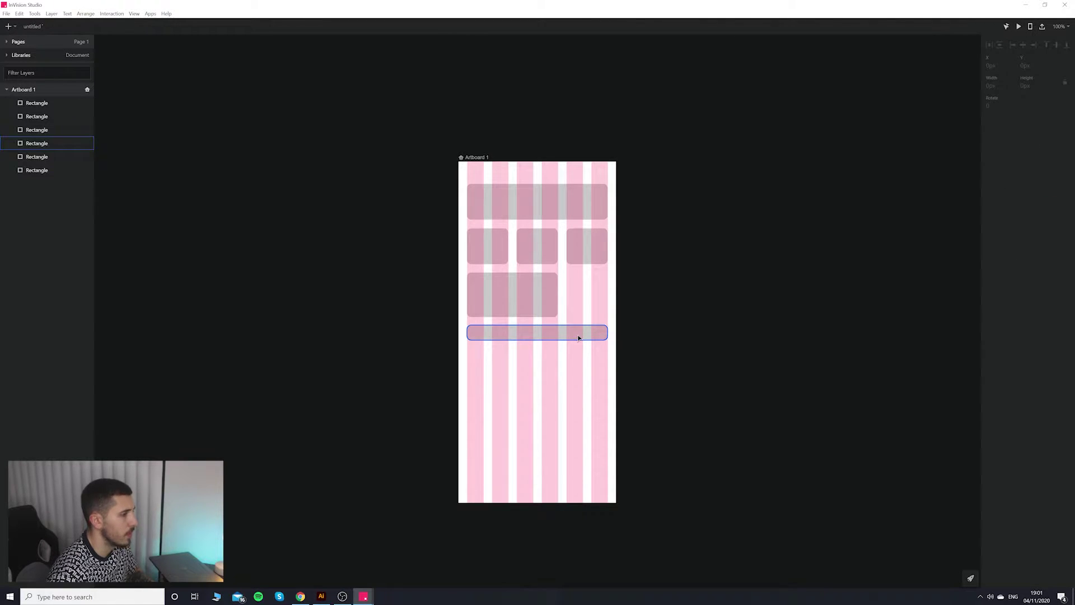
Delete the thin title bar beneath the recipe image block.
{"action": "left_click", "coordinate": [578, 335]}
{"action": "left_click", "coordinate": [692, 367]}
{"action": "left_click", "coordinate": [572, 332]}
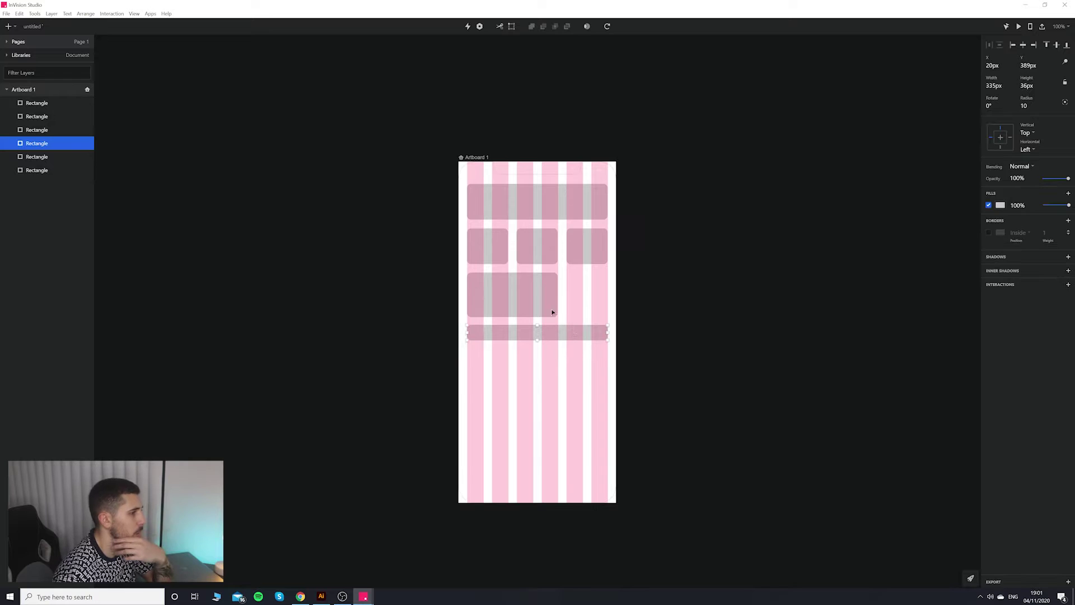
{"action": "key", "text": "Delete"}
Enlarge the recipe block beneath the filter row to about 335 by 142 px, spanning all six columns.
{"action": "left_click", "coordinate": [545, 305]}
{"action": "left_click_drag", "start_coordinate": [556, 317], "coordinate": [608, 332]}
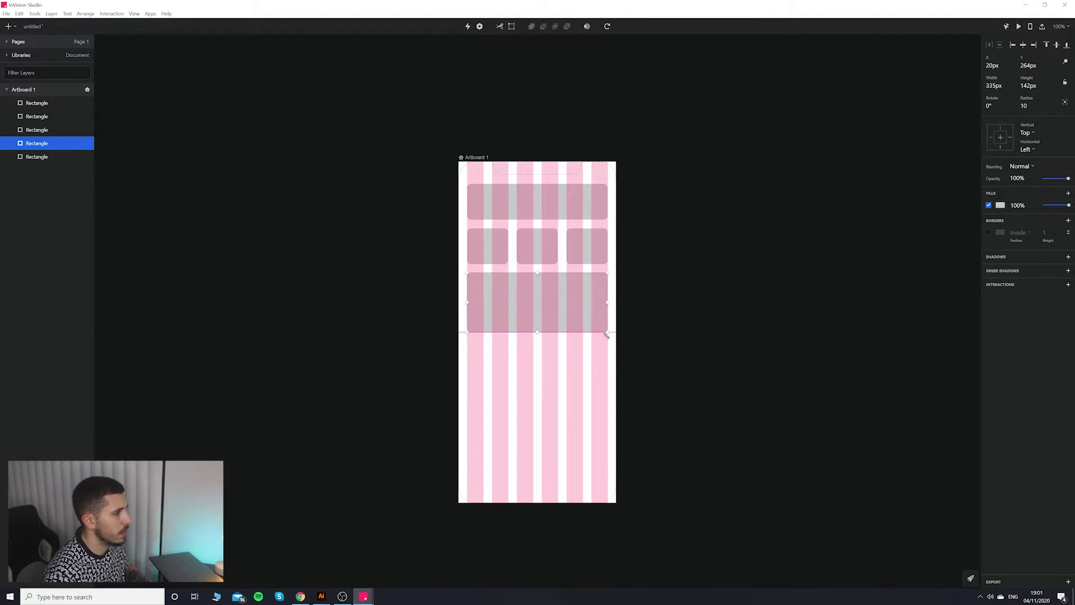
{"action": "left_click", "coordinate": [669, 341]}
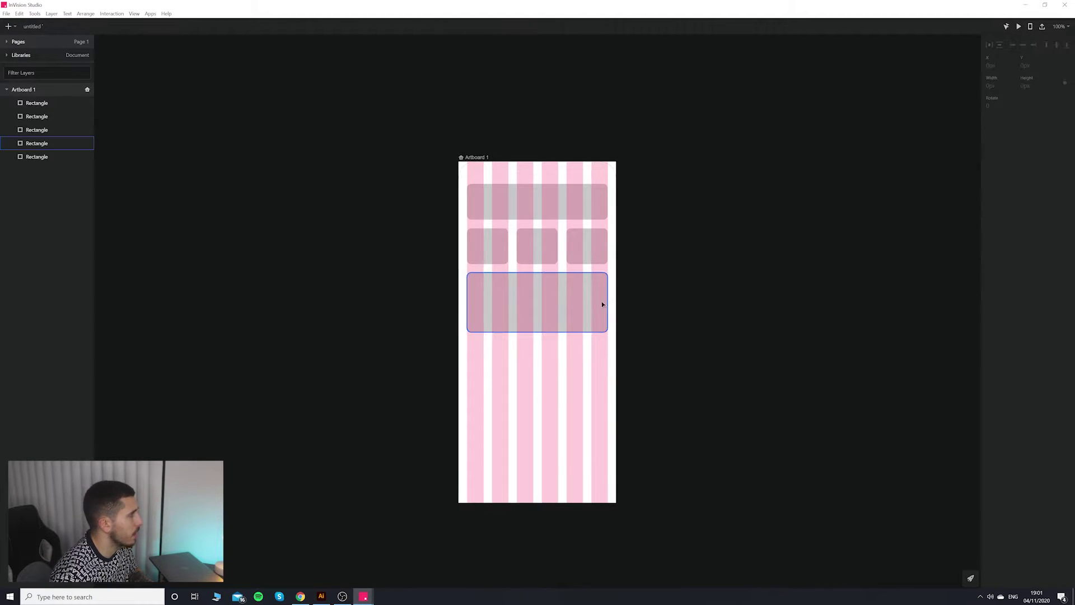
Hide the 6-column layout grid on the artboard.
{"action": "left_click", "coordinate": [514, 309]}
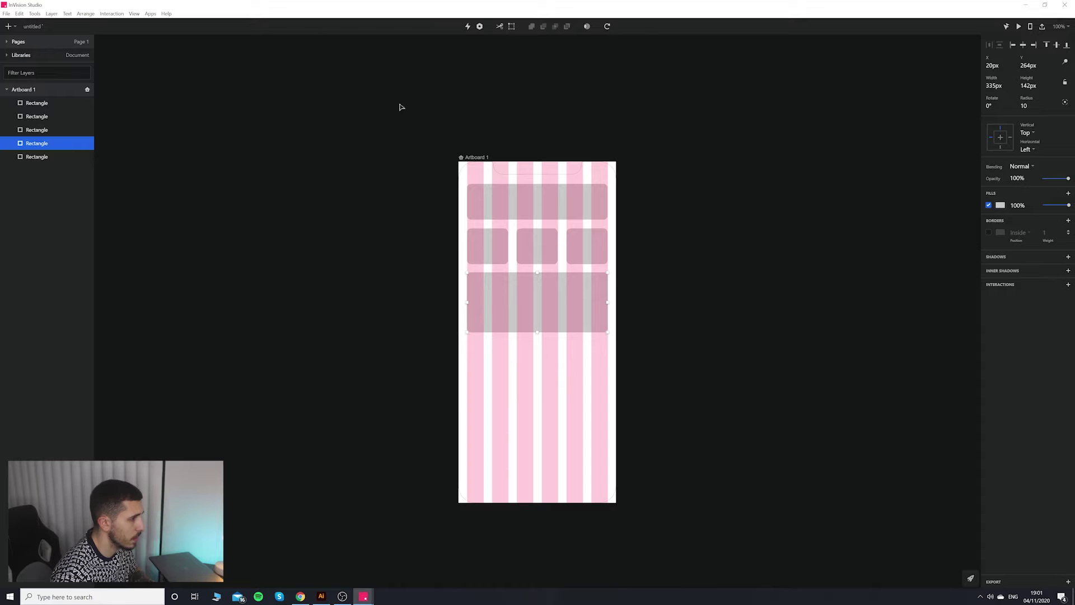
{"action": "left_click", "coordinate": [652, 318]}
{"action": "left_click", "coordinate": [528, 306]}
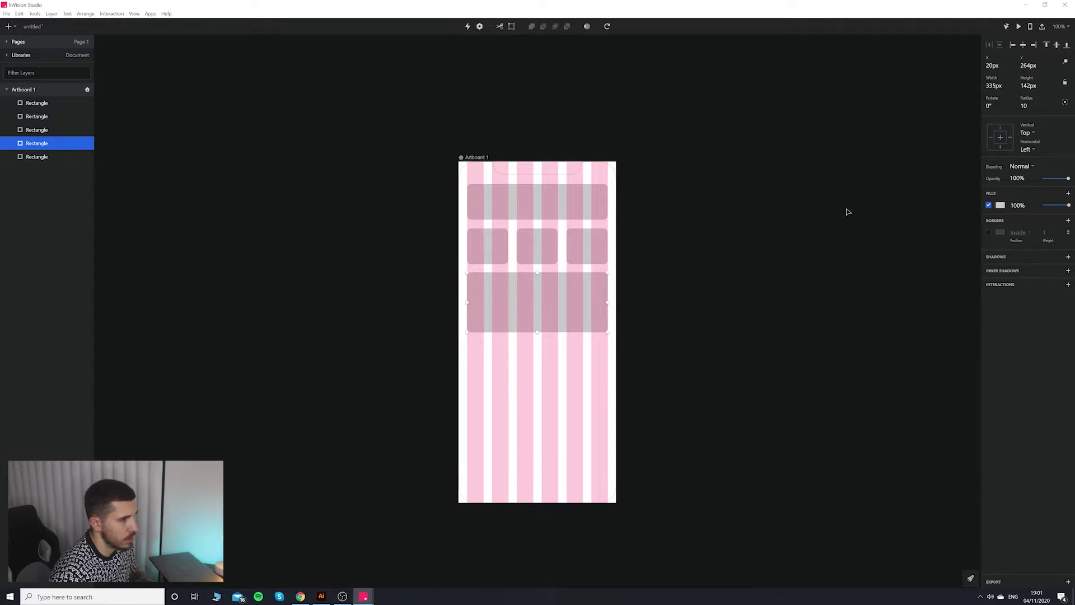
{"action": "left_click", "coordinate": [475, 158]}
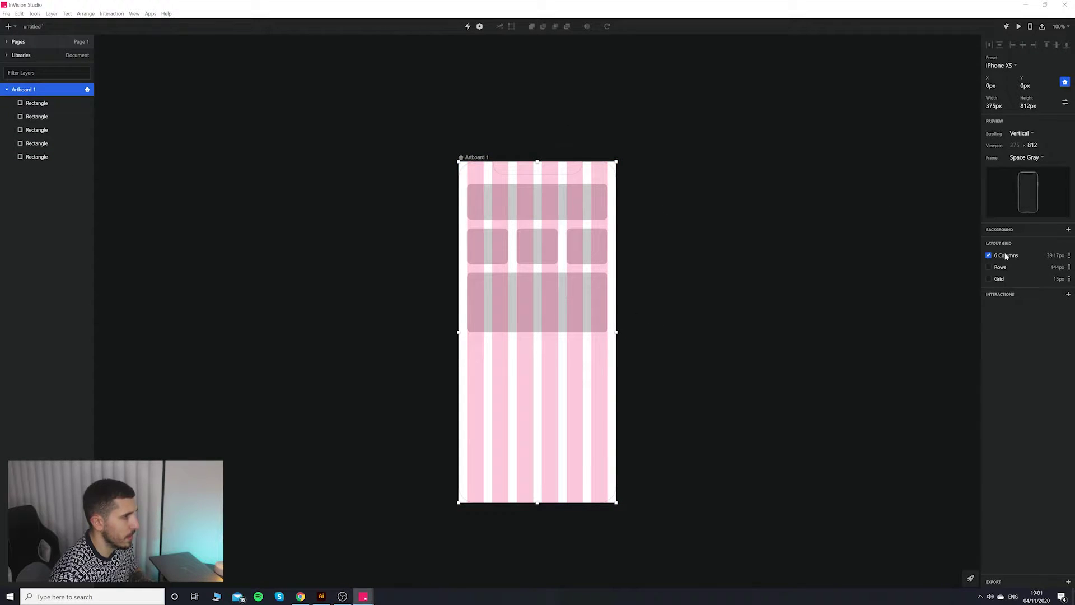
{"action": "left_click", "coordinate": [797, 257]}
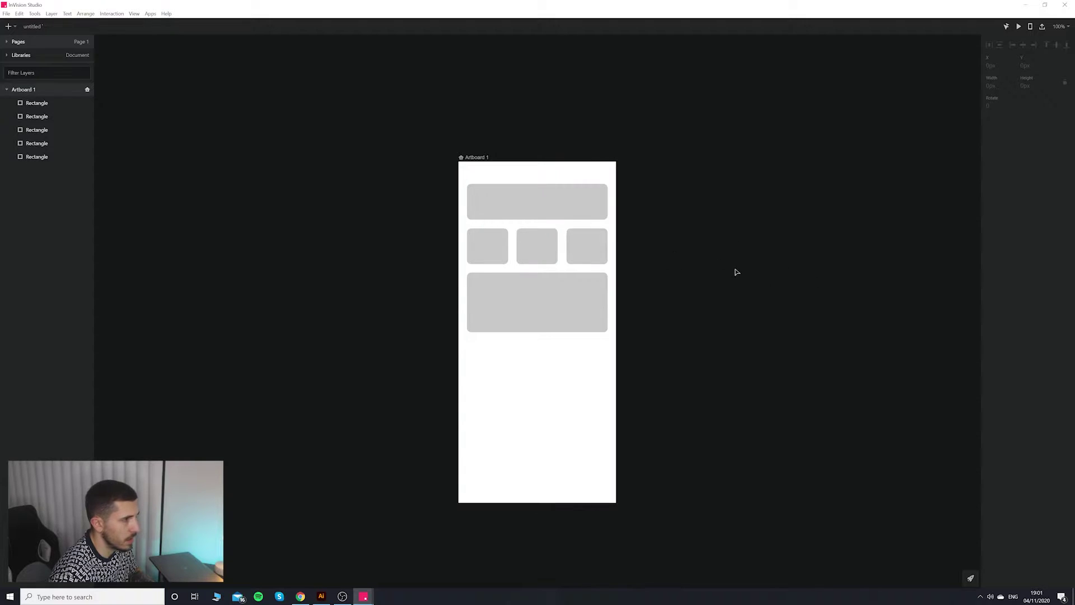
{"action": "left_click", "coordinate": [553, 207]}
{"action": "left_click", "coordinate": [787, 298]}
{"action": "left_click", "coordinate": [585, 207]}
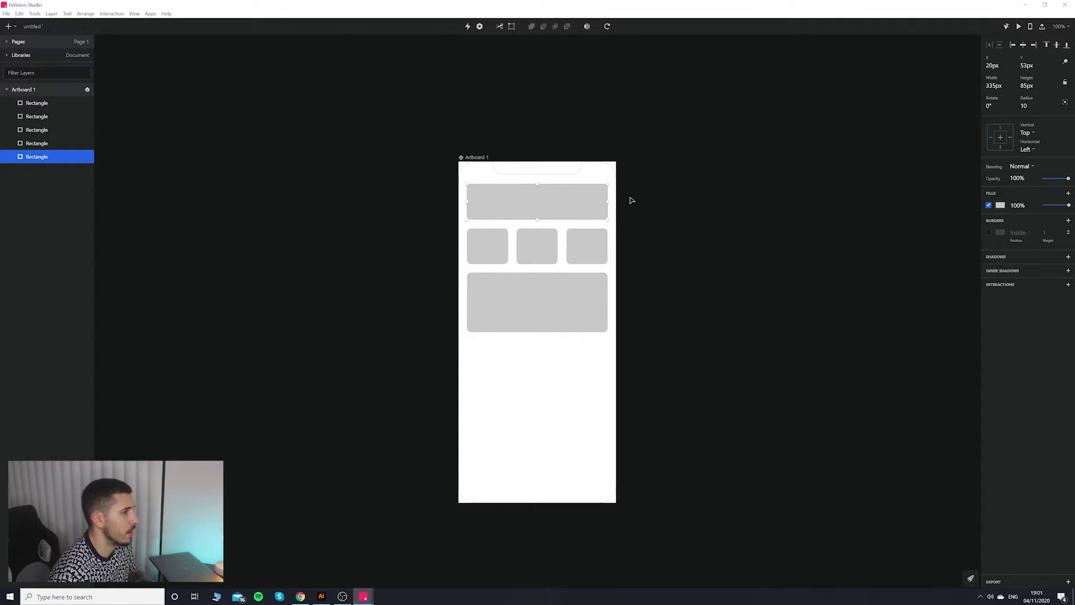
{"action": "left_click", "coordinate": [625, 252]}
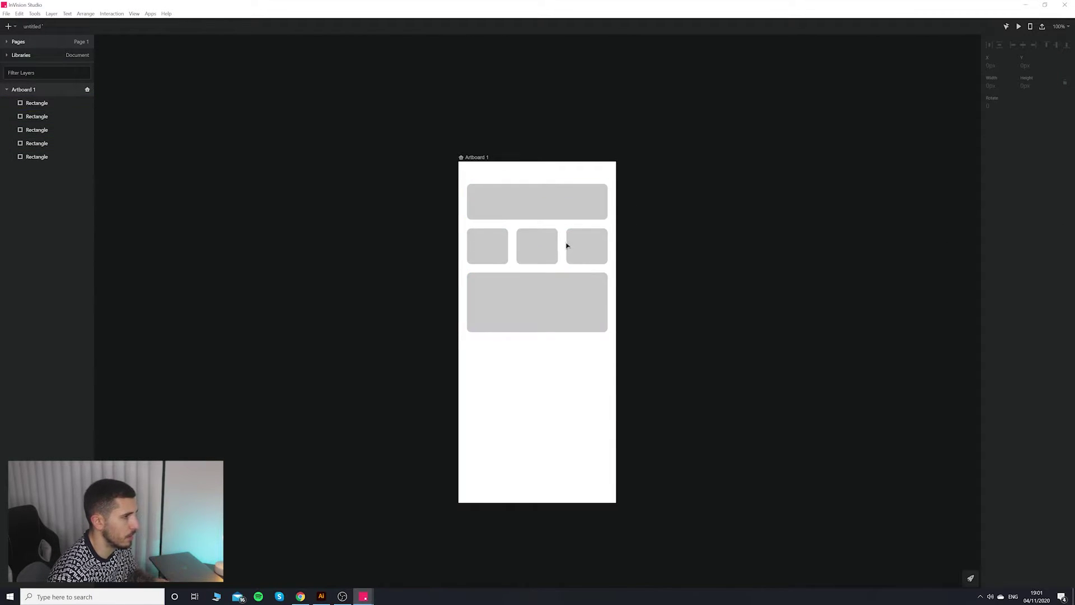
Fill the header block at the top of the artboard with light orange, hex F9A84A, starting from the orange global colour.
{"action": "left_click", "coordinate": [564, 216]}
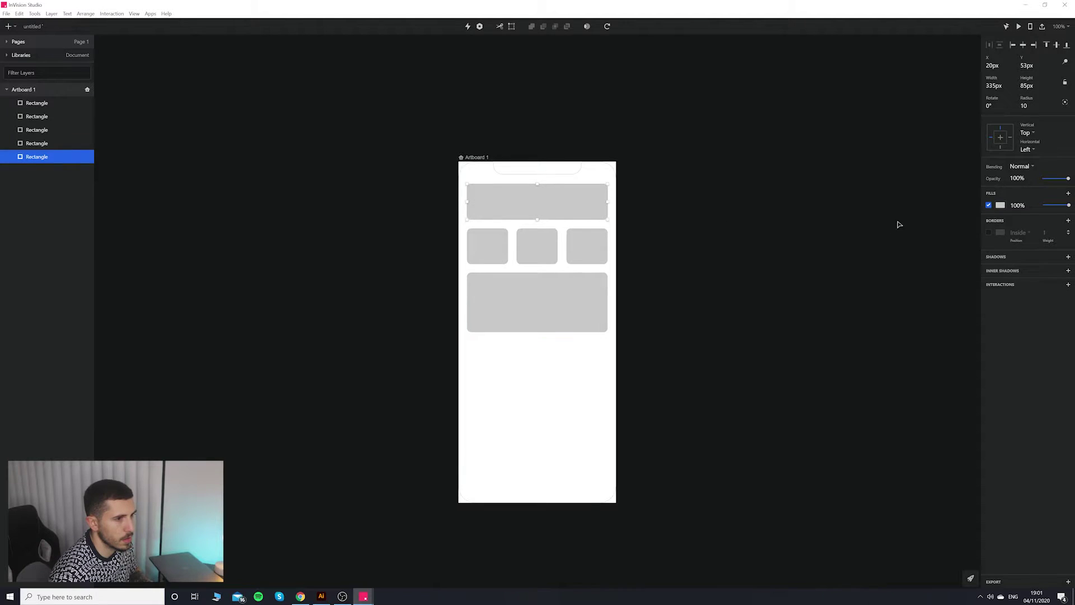
{"action": "left_click", "coordinate": [1000, 206]}
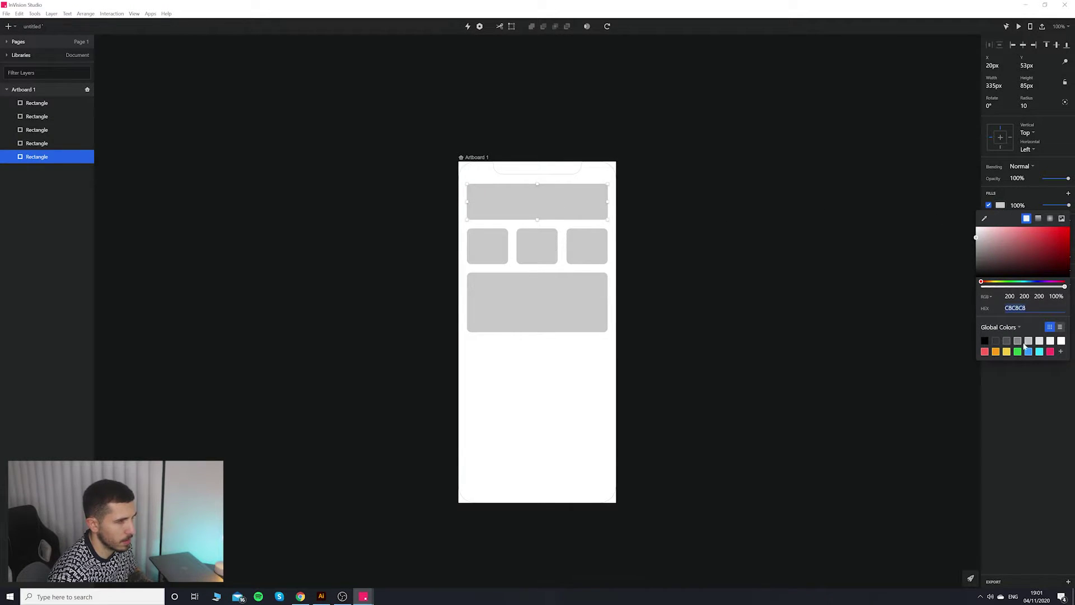
{"action": "left_click", "coordinate": [1050, 341]}
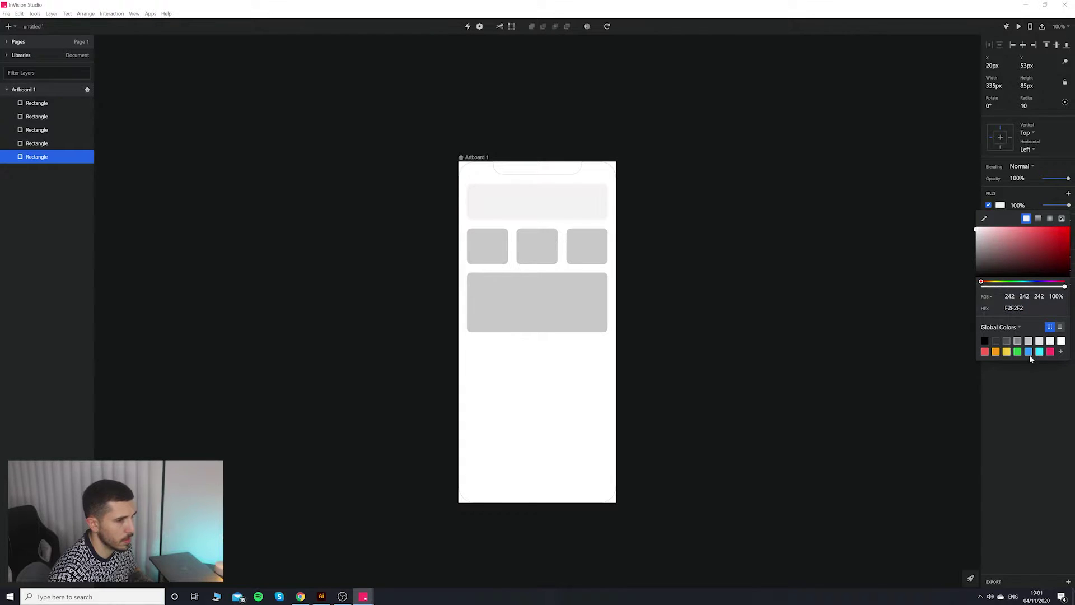
{"action": "left_click", "coordinate": [1028, 352]}
{"action": "left_click", "coordinate": [1016, 352]}
{"action": "left_click", "coordinate": [995, 352]}
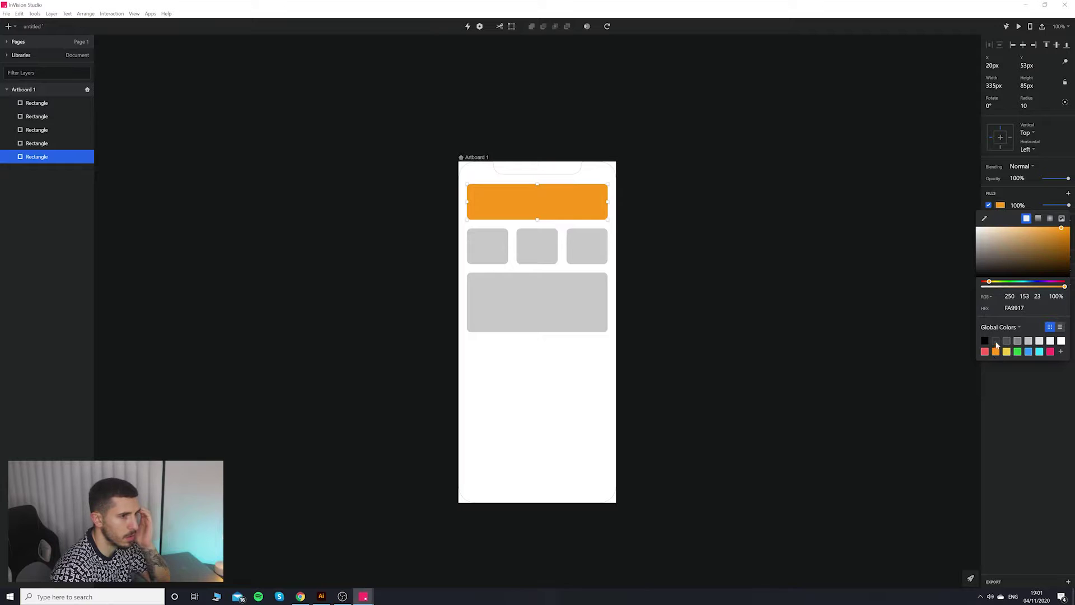
{"action": "mouse_move", "coordinate": [1042, 249]}
{"action": "left_mouse_down"}
{"action": "mouse_move", "coordinate": [1057, 227]}
{"action": "mouse_move", "coordinate": [1041, 228]}
{"action": "left_mouse_up"}
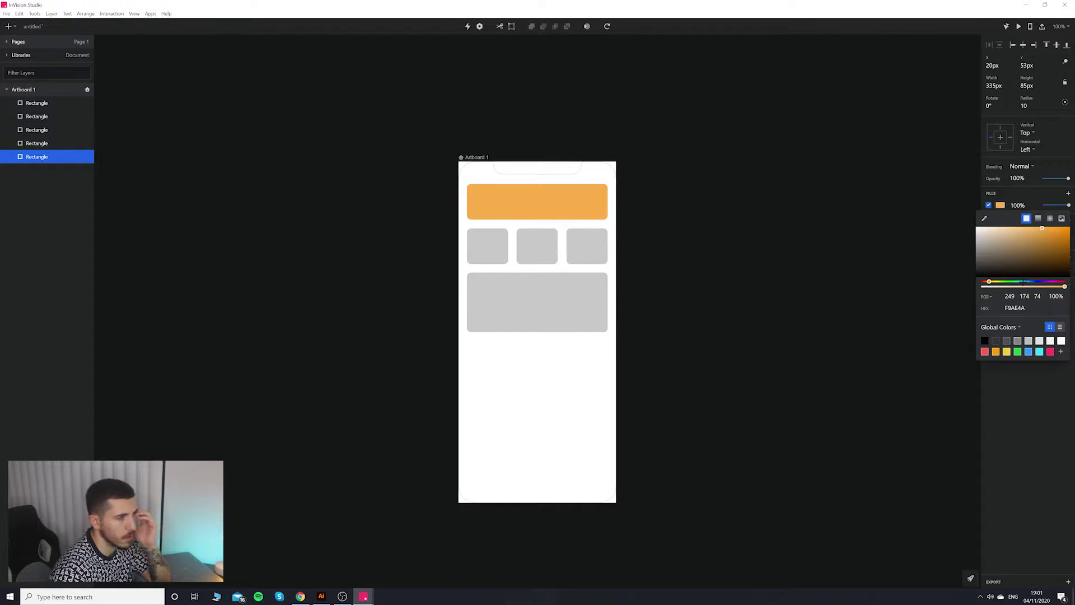
{"action": "left_click_drag", "start_coordinate": [1022, 282], "coordinate": [988, 283]}
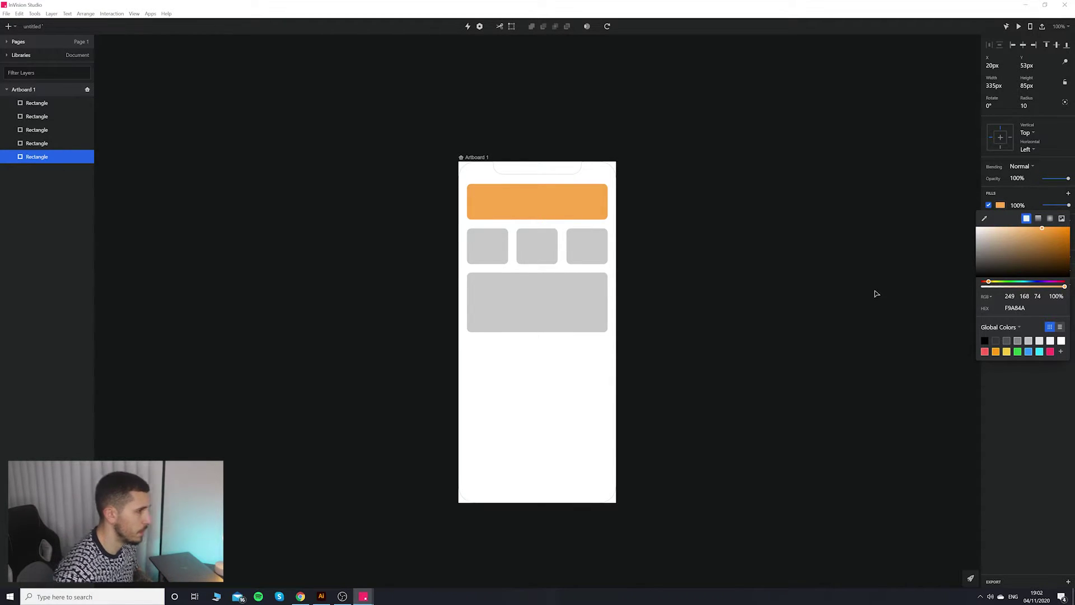
{"action": "left_click", "coordinate": [799, 297]}
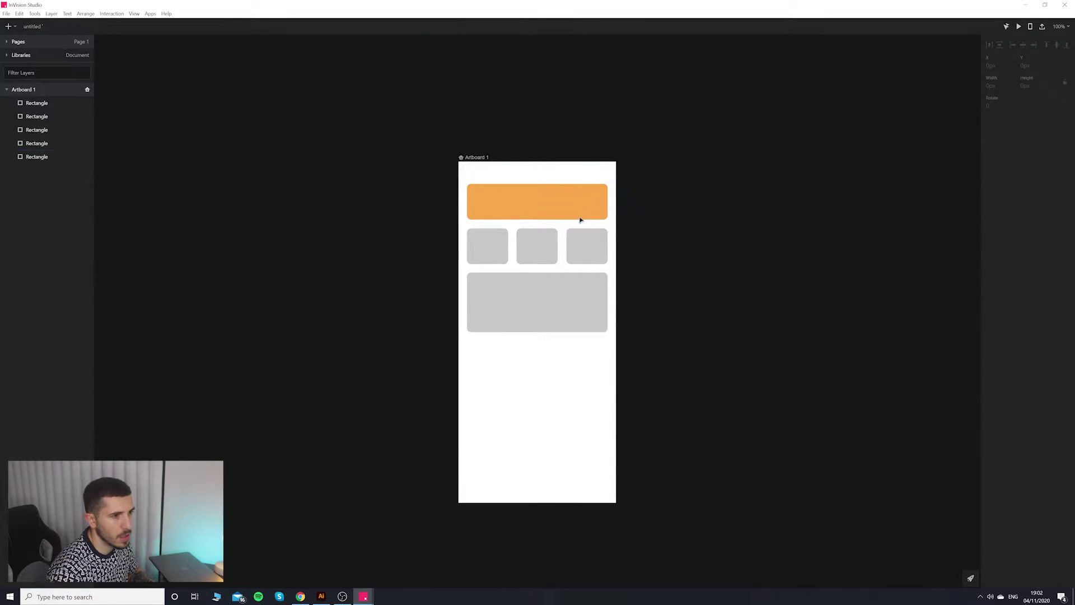
Save the header block's orange fill as a new swatch in Global Colors.
{"action": "left_click", "coordinate": [1014, 211]}
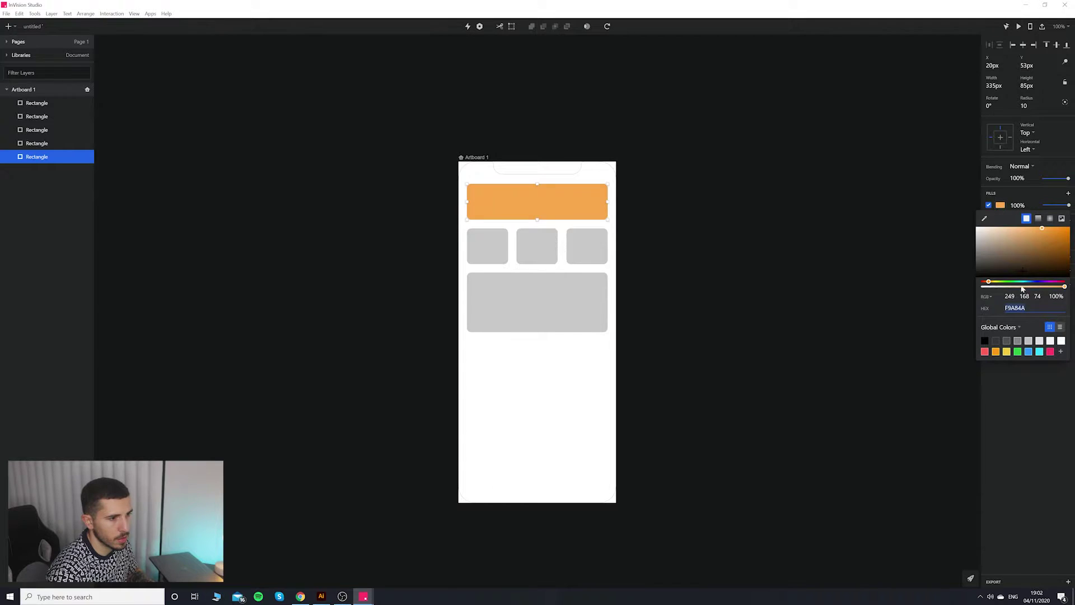
{"action": "left_click", "coordinate": [1060, 352]}
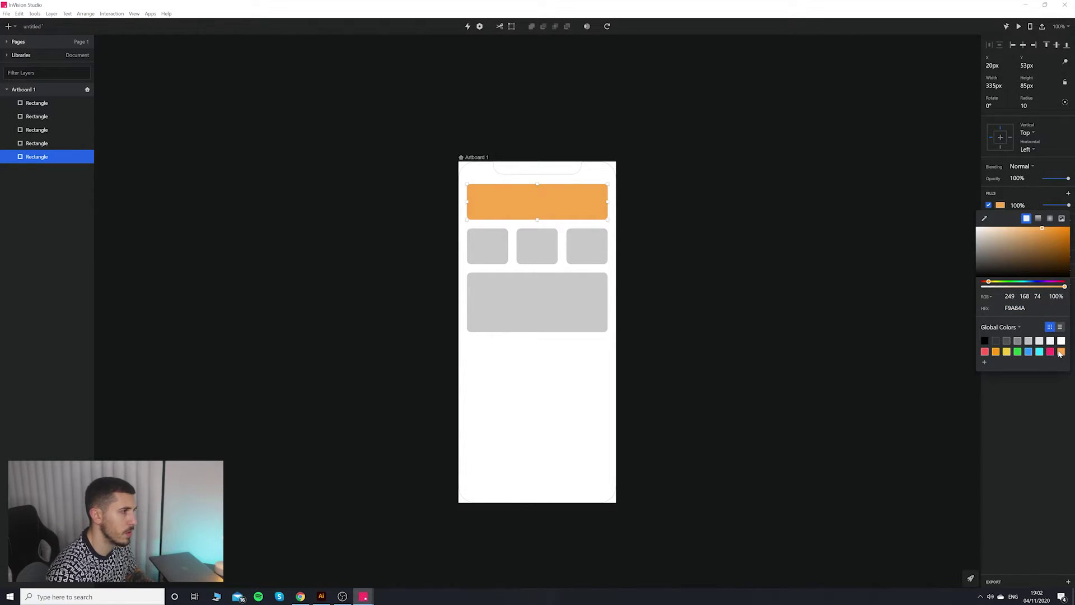
{"action": "left_click", "coordinate": [619, 247]}
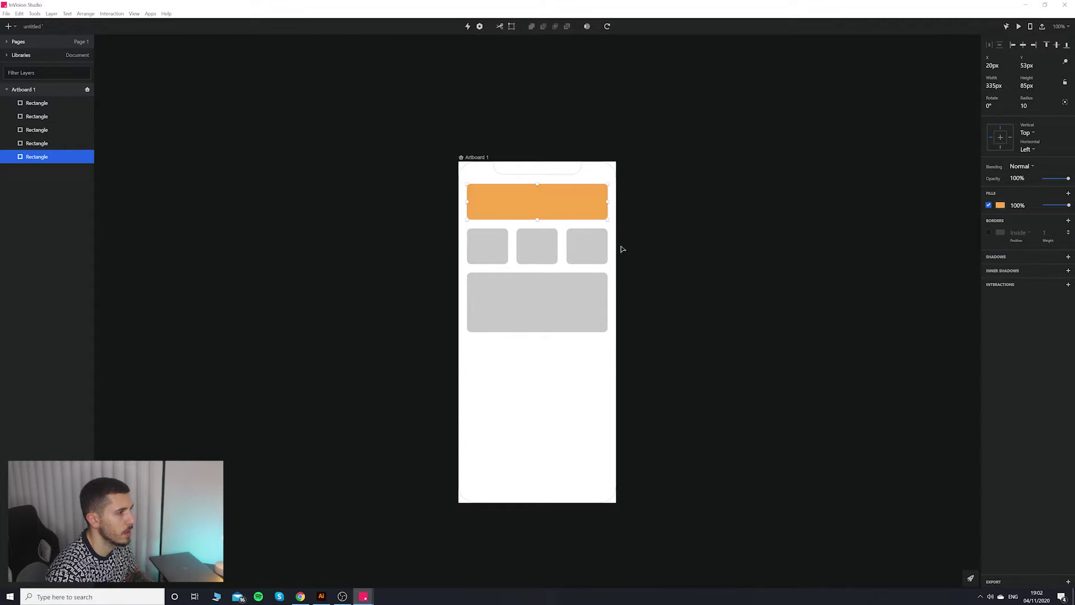
{"action": "left_click", "coordinate": [573, 284]}
{"action": "left_click", "coordinate": [542, 238]}
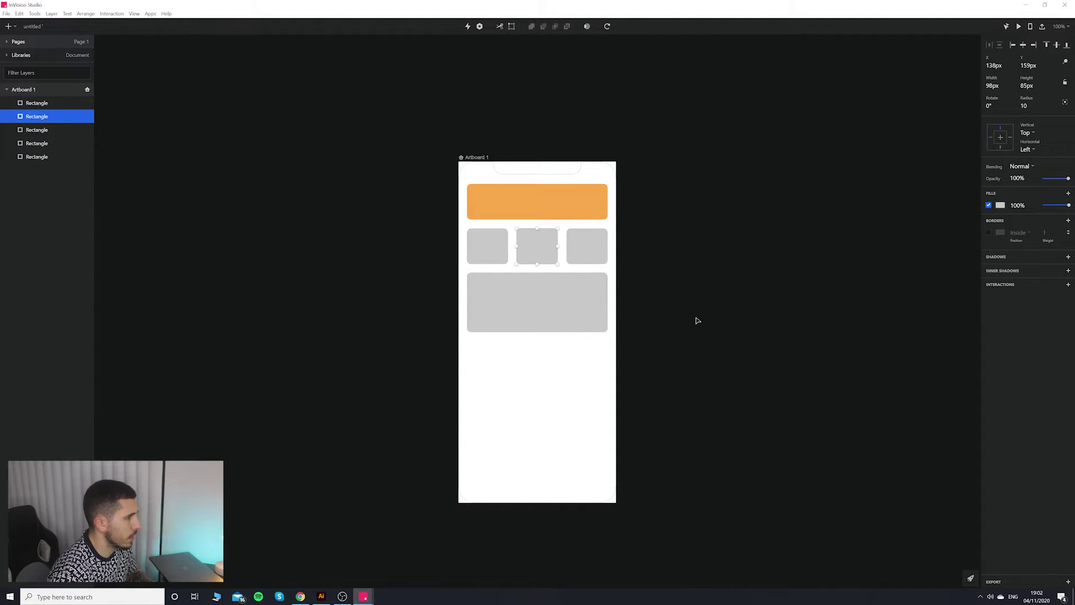
{"action": "left_click", "coordinate": [593, 291]}
{"action": "left_click", "coordinate": [654, 200]}
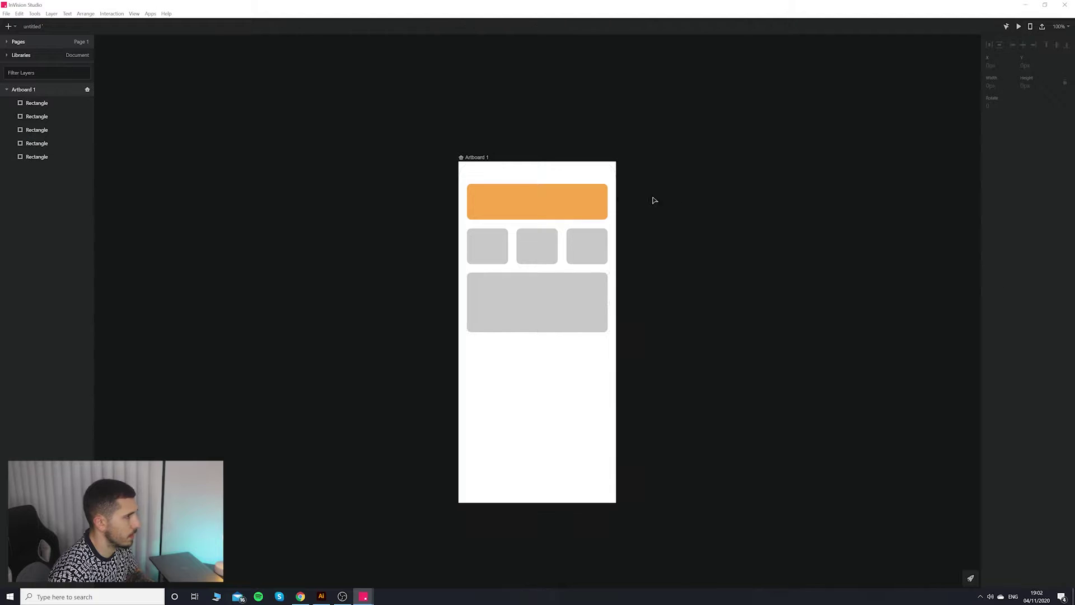
{"action": "left_click", "coordinate": [477, 158]}
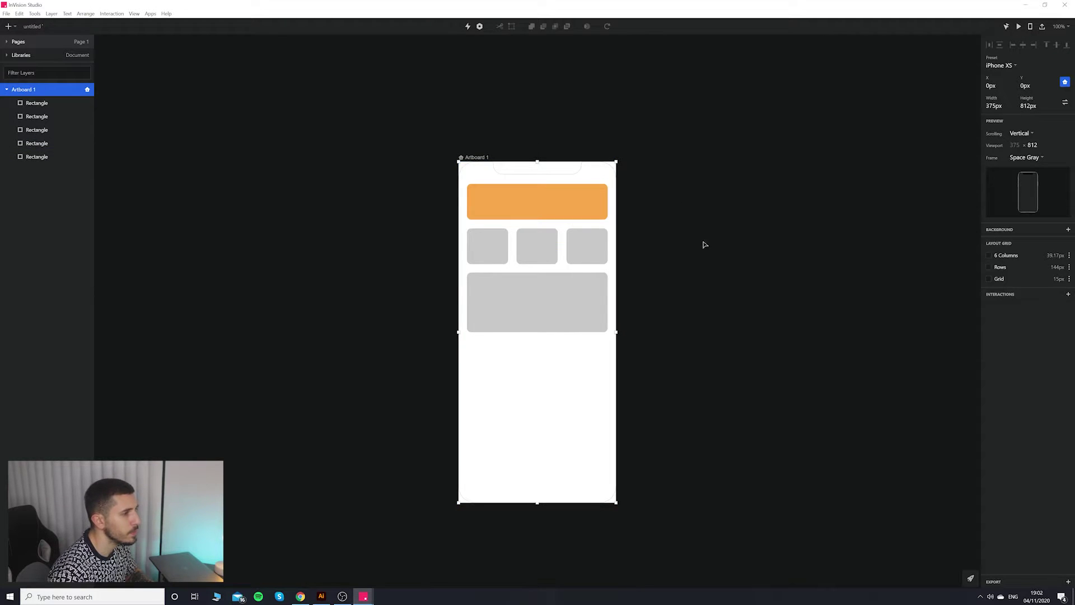
{"action": "left_click", "coordinate": [756, 248]}
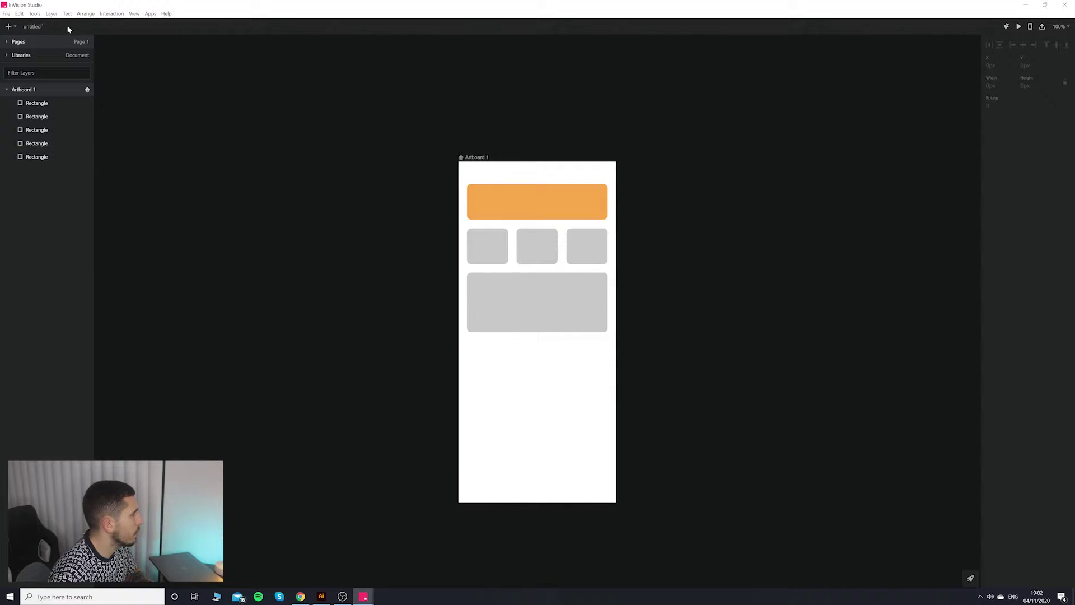
{"action": "left_click", "coordinate": [6, 14]}
{"action": "left_click", "coordinate": [247, 46]}
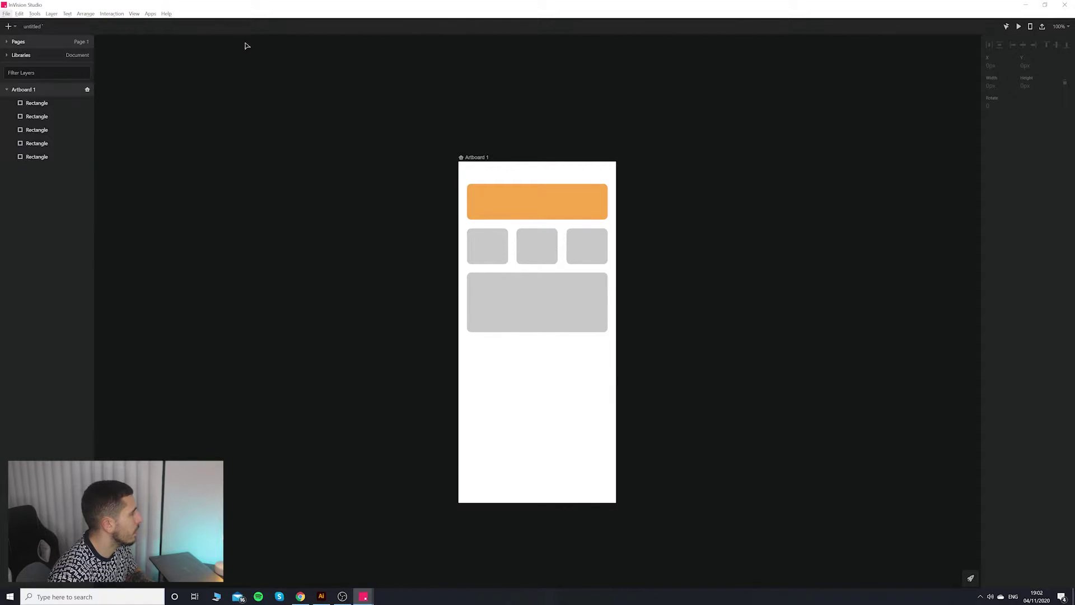
{"action": "left_click", "coordinate": [56, 16]}
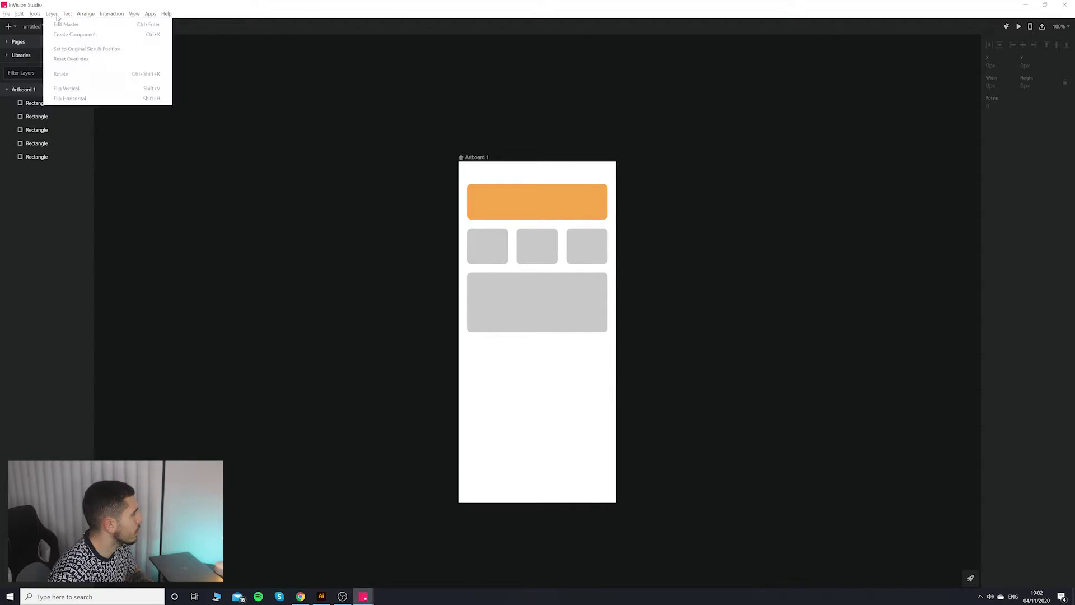
Insert the image logo-pixels-white.png from the brand's logo folder within the desktop Work folder.
{"action": "left_click", "coordinate": [10, 26]}
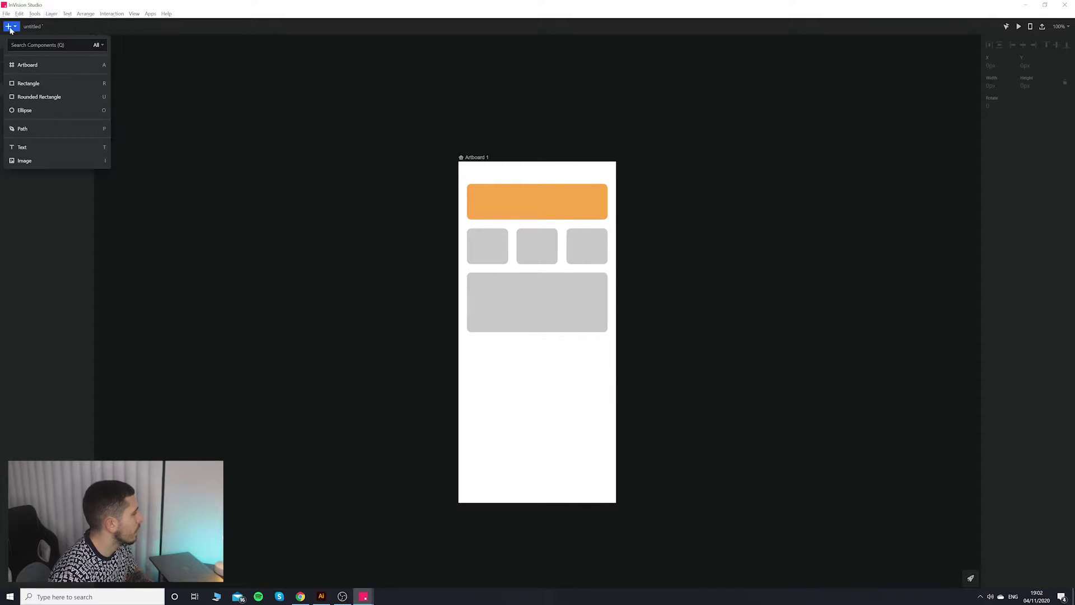
{"action": "left_click", "coordinate": [30, 163]}
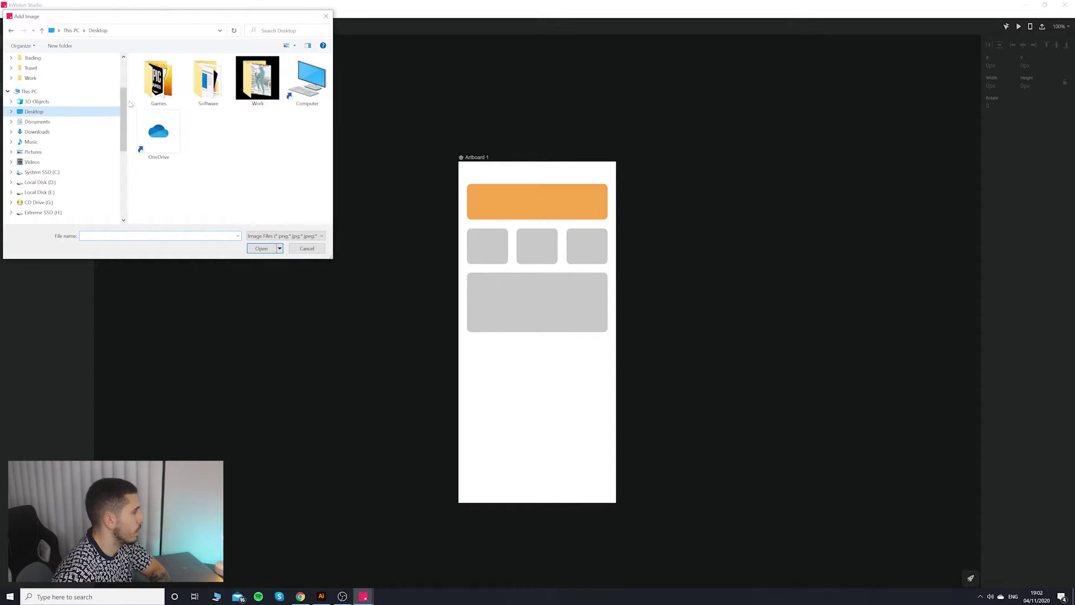
{"action": "double_click", "coordinate": [257, 78]}
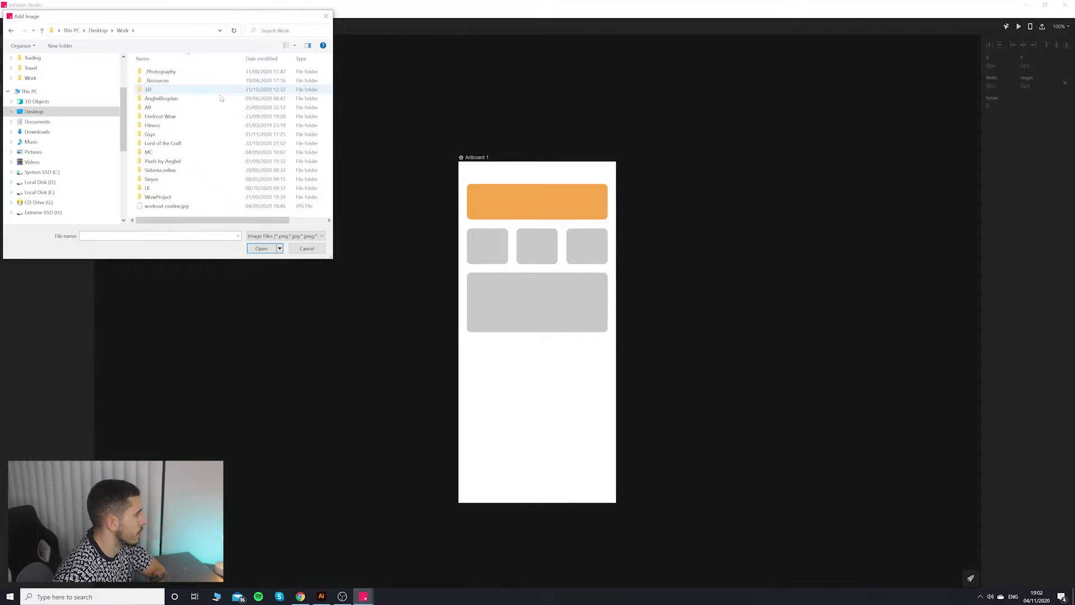
{"action": "double_click", "coordinate": [177, 160]}
{"action": "double_click", "coordinate": [165, 72]}
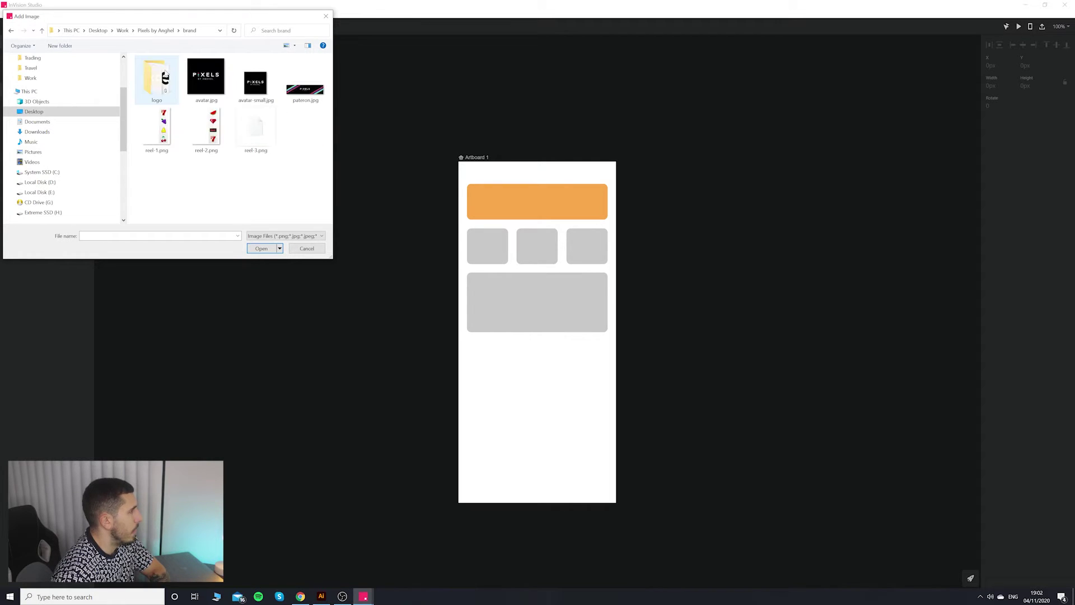
{"action": "double_click", "coordinate": [164, 77]}
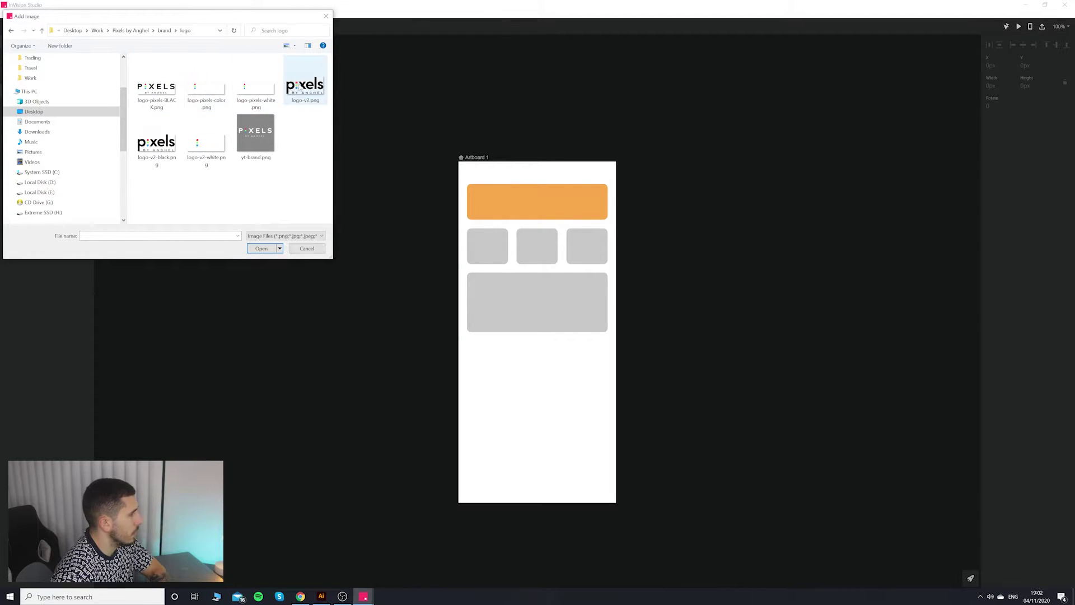
{"action": "left_click", "coordinate": [254, 88]}
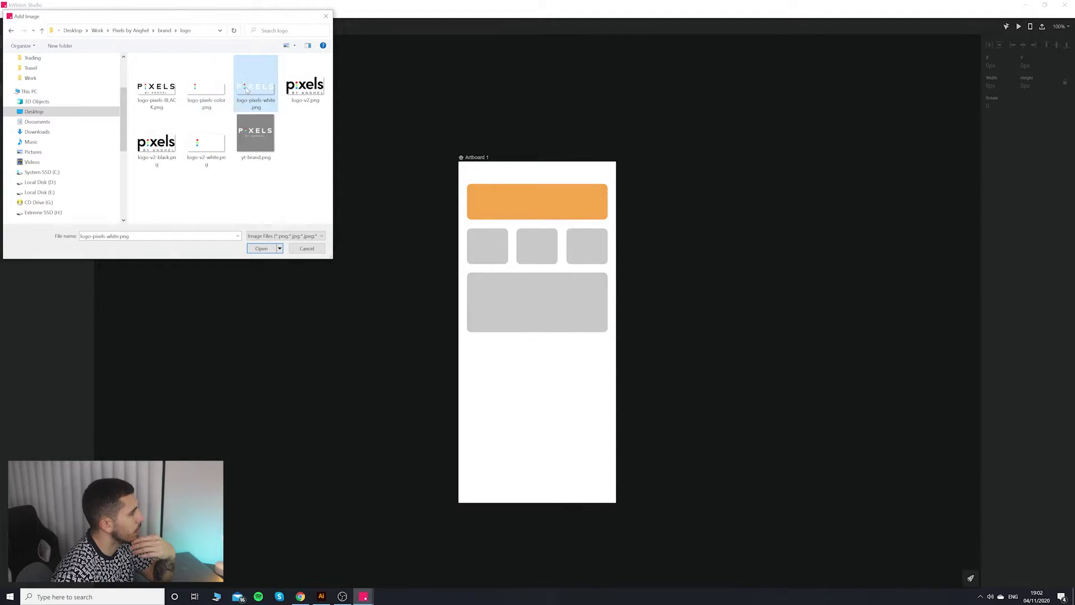
{"action": "left_click", "coordinate": [262, 248]}
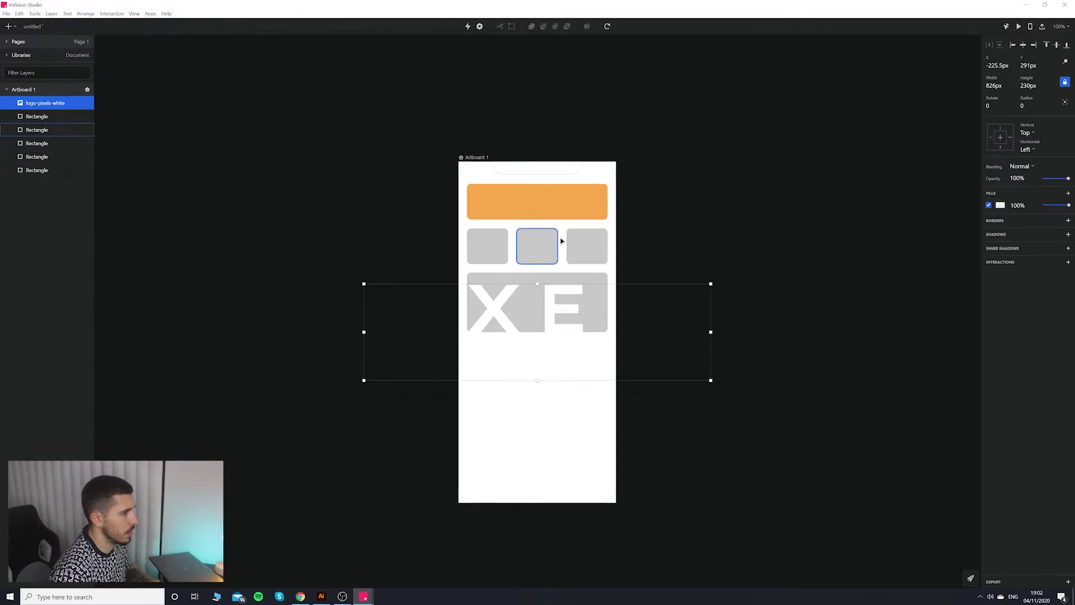
Move the white logo onto the header block and scale it down proportionally so it sits centred inside the block.
{"action": "left_click_drag", "start_coordinate": [567, 293], "coordinate": [571, 201]}
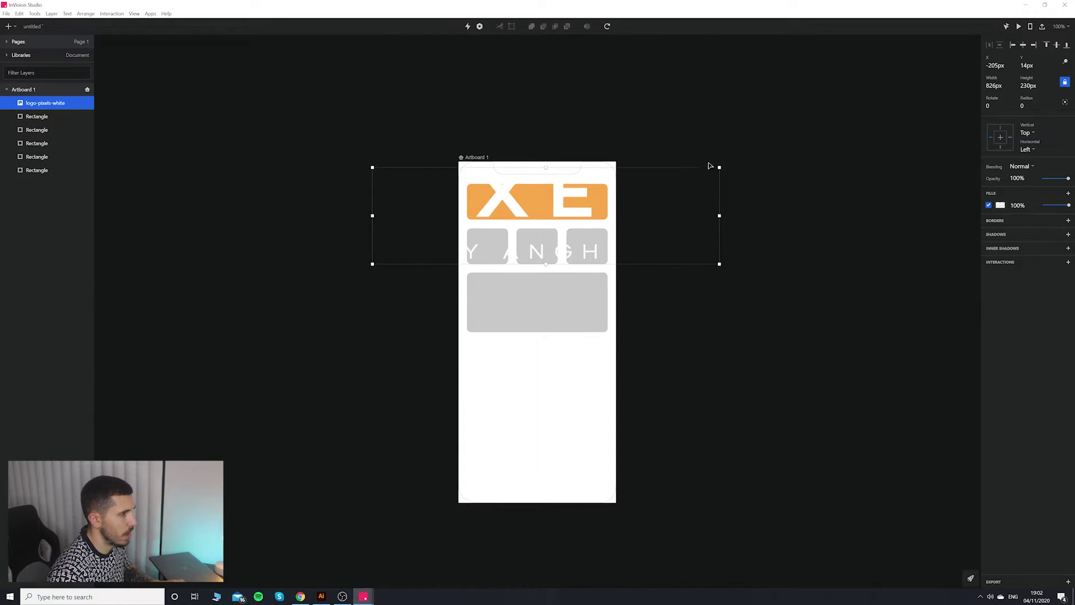
{"action": "left_click_drag", "start_coordinate": [716, 170], "coordinate": [564, 196]}
{"action": "left_click", "coordinate": [653, 215]}
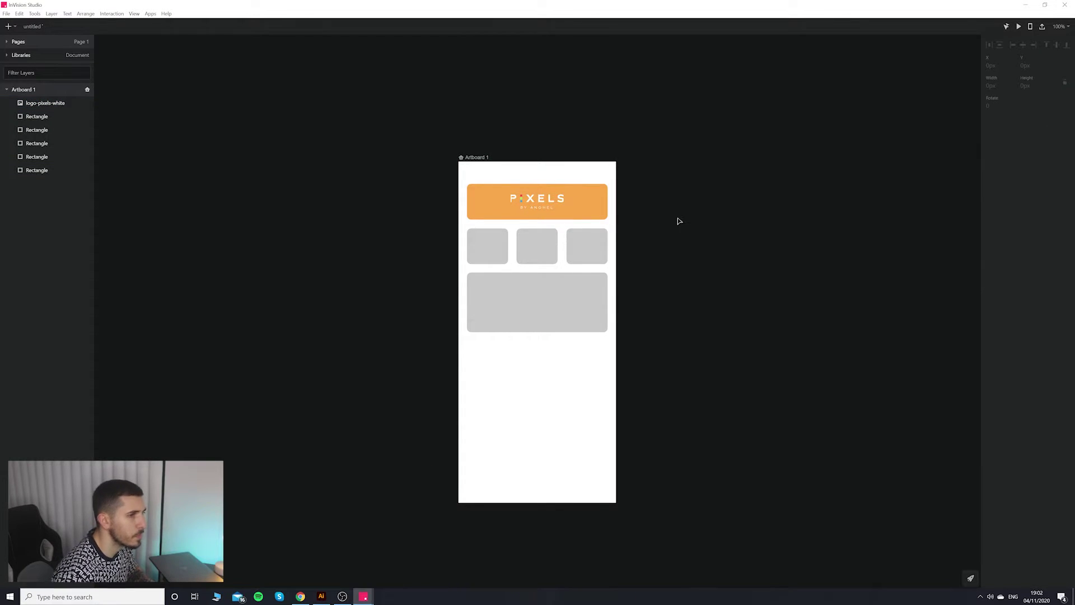
Change the header block's fill to a saturated blue, hex 262FFD.
{"action": "left_click", "coordinate": [591, 207]}
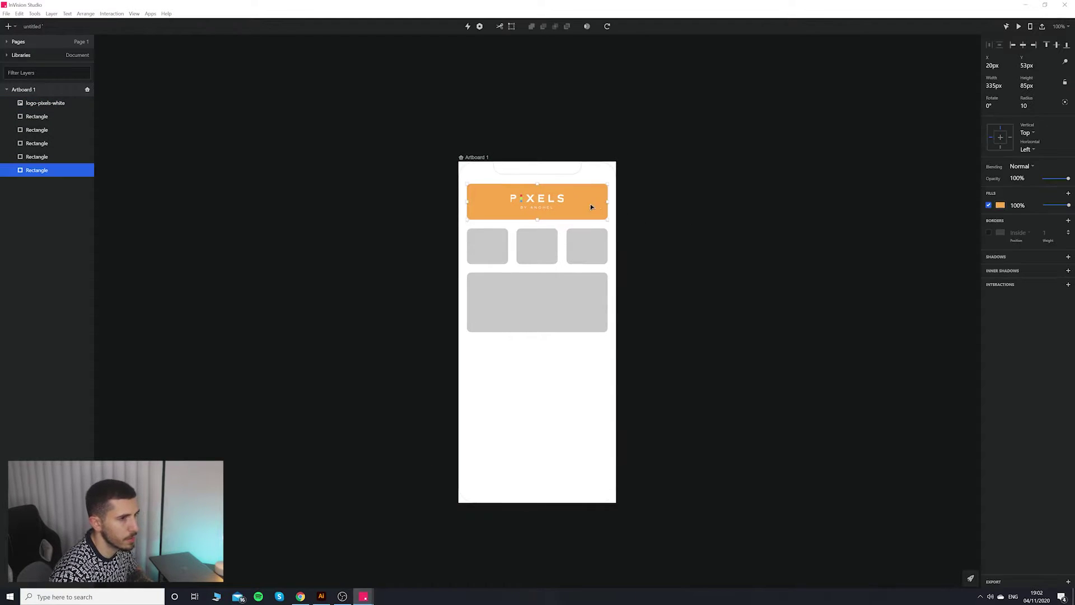
{"action": "left_click", "coordinate": [1001, 205]}
{"action": "type", "text": "EA8C1F"}
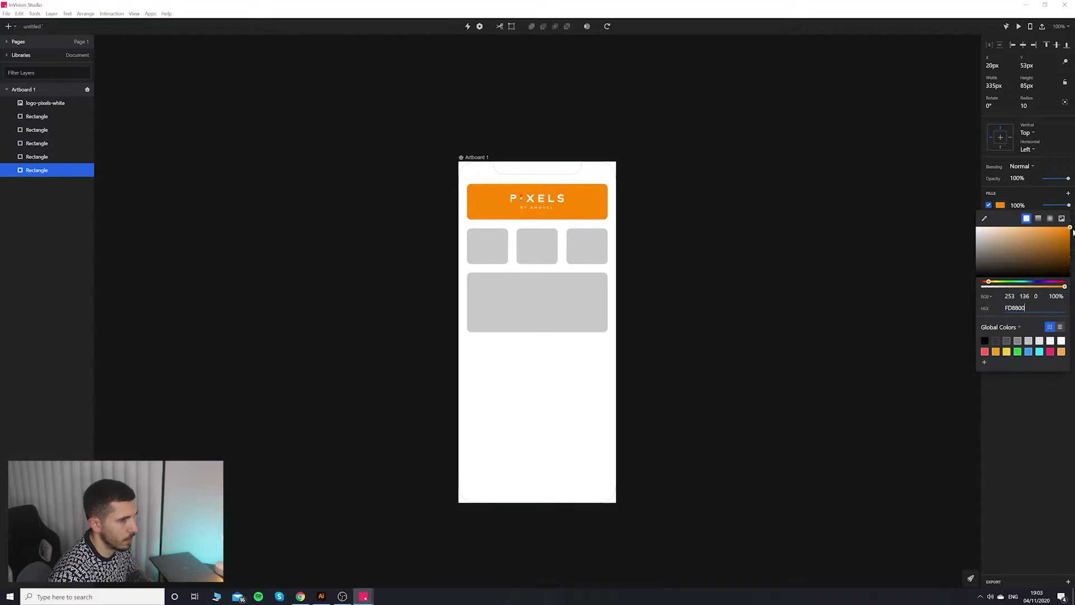
{"action": "left_click", "coordinate": [1056, 228]}
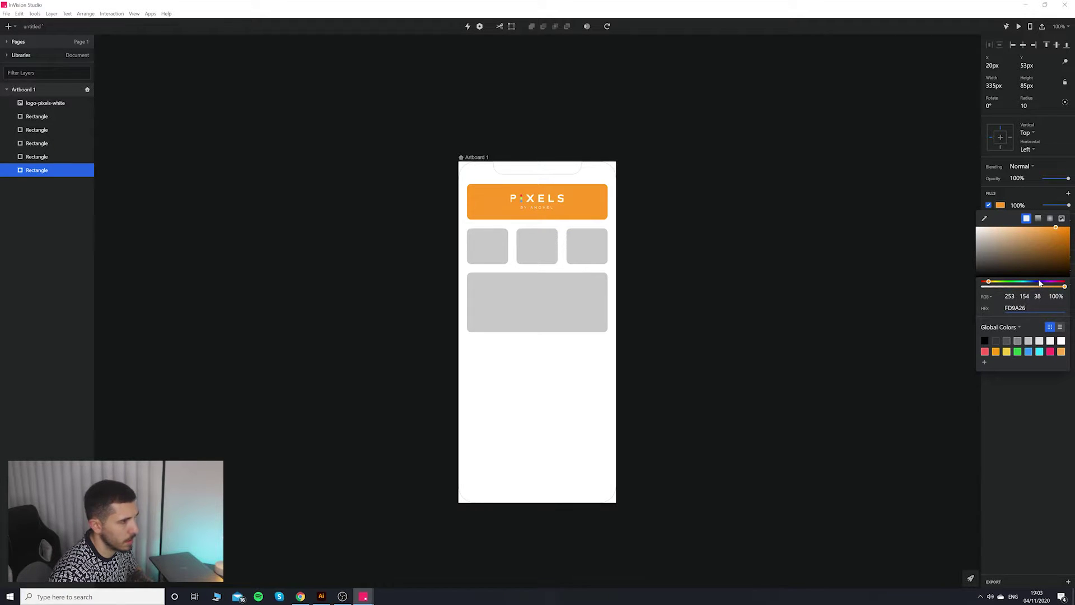
{"action": "left_click_drag", "start_coordinate": [1040, 283], "coordinate": [1036, 283]}
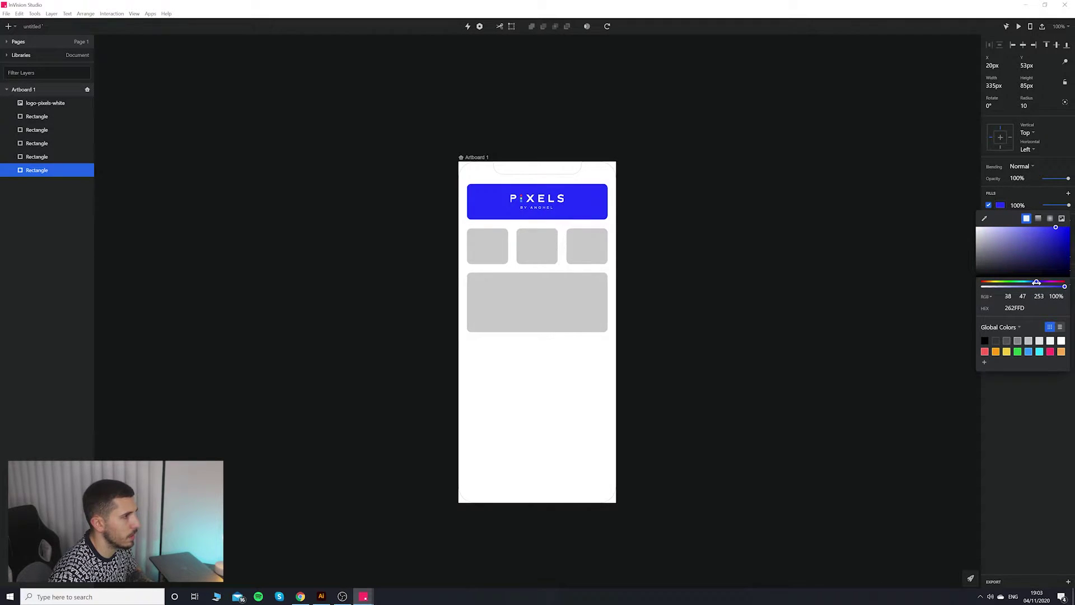
{"action": "left_click", "coordinate": [900, 290]}
{"action": "scroll", "coordinate": [679, 211], "scroll_direction": "down", "scroll_amount": 1}
{"action": "left_click", "coordinate": [620, 190]}
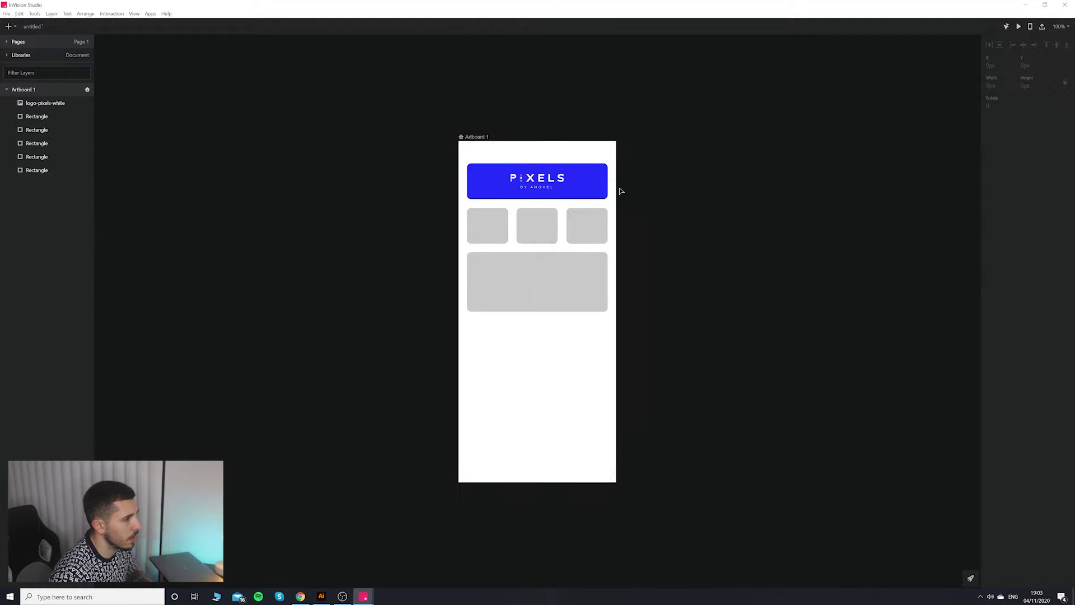
{"action": "scroll", "coordinate": [588, 213], "scroll_direction": "up", "scroll_amount": 3}
{"action": "scroll", "coordinate": [537, 235], "scroll_direction": "up", "scroll_amount": 2}
{"action": "scroll", "coordinate": [551, 302], "scroll_direction": "down", "scroll_amount": 1}
{"action": "left_click_drag", "start_coordinate": [554, 290], "coordinate": [555, 291]}
{"action": "left_click", "coordinate": [692, 295]}
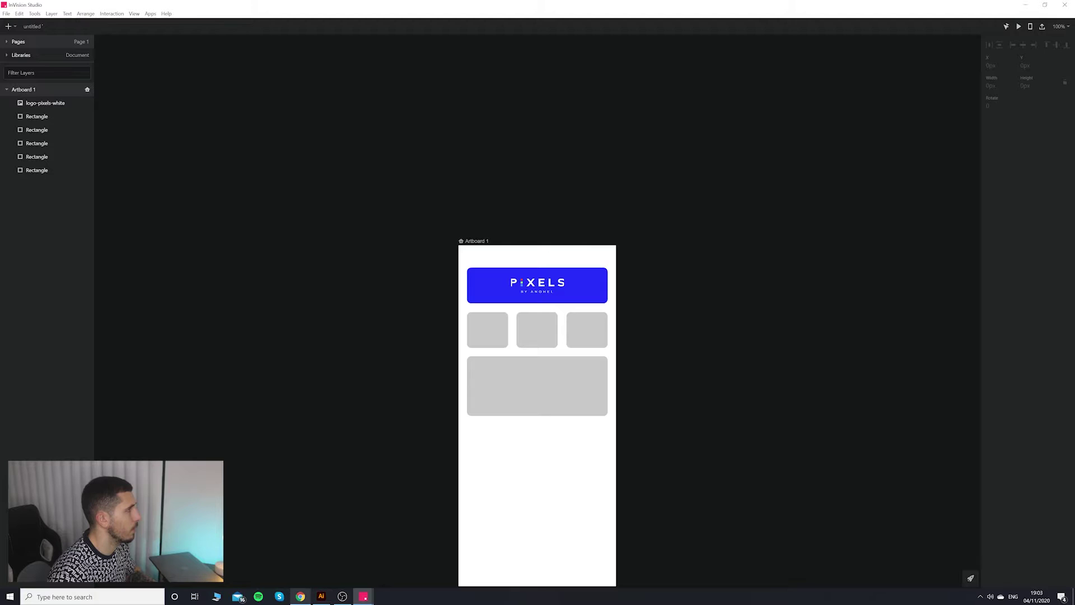
Switch to Chrome, search images for "burger menu svg" and preview a three-bar icon from OnlineWebFonts.
{"action": "left_click", "coordinate": [300, 596]}
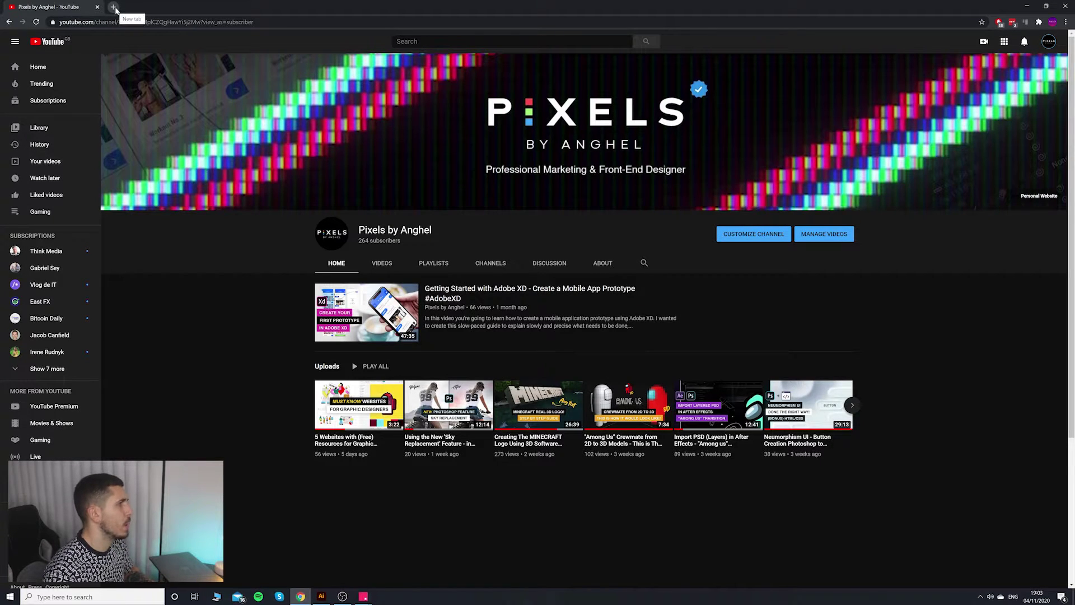
{"action": "left_click", "coordinate": [114, 7]}
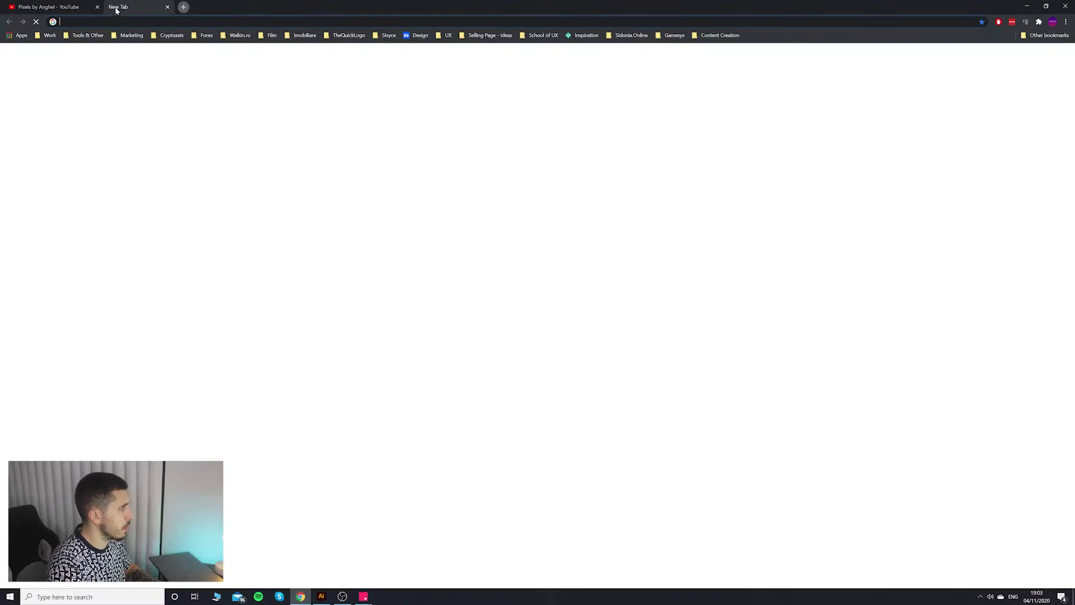
{"action": "type", "text": "burger menu svg"}
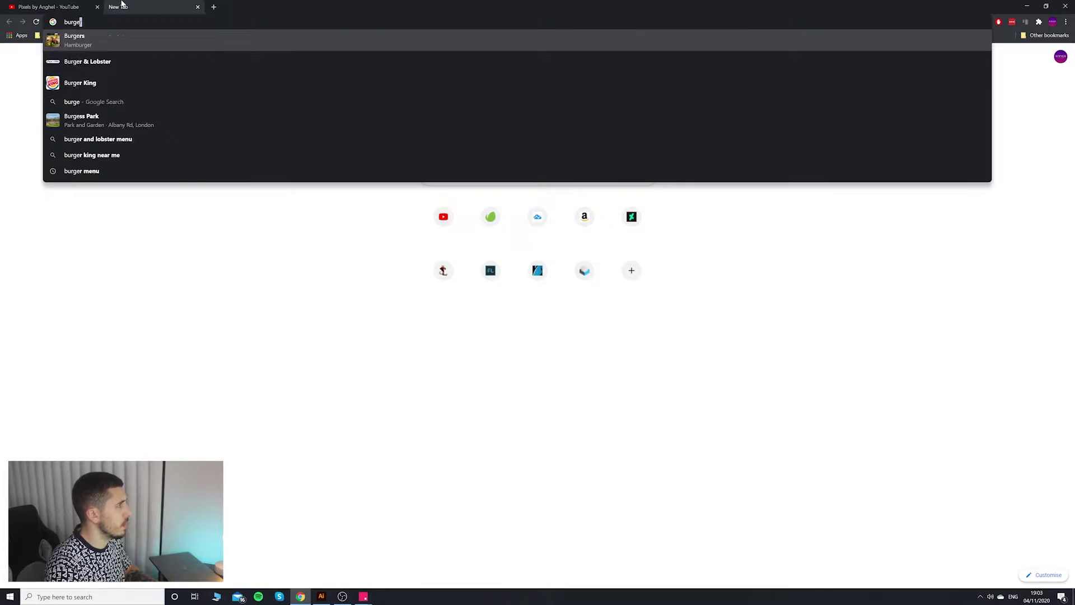
{"action": "key", "text": "Return"}
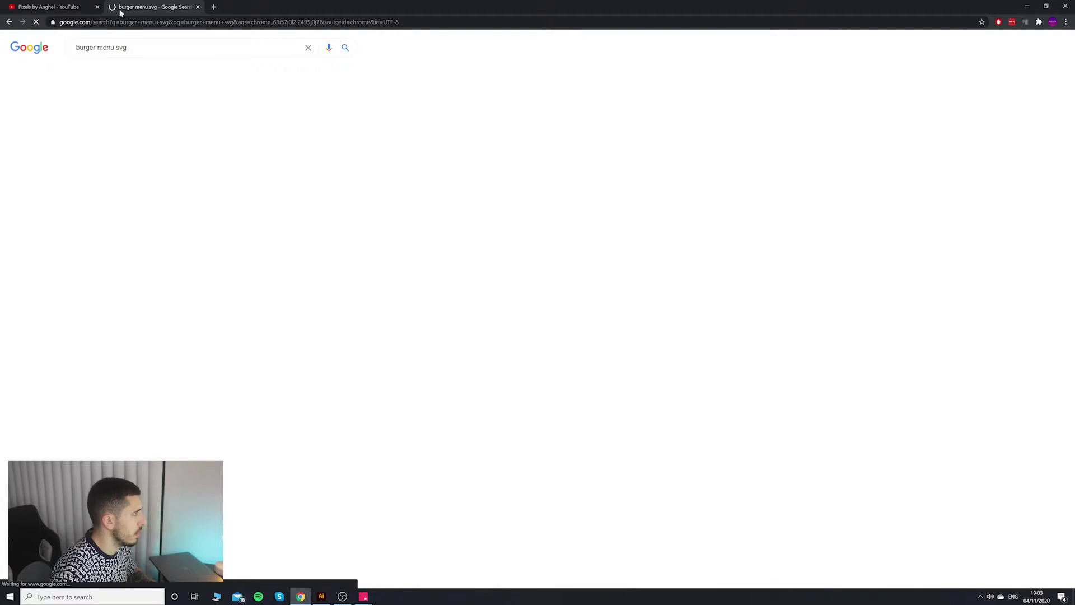
{"action": "left_click", "coordinate": [118, 72]}
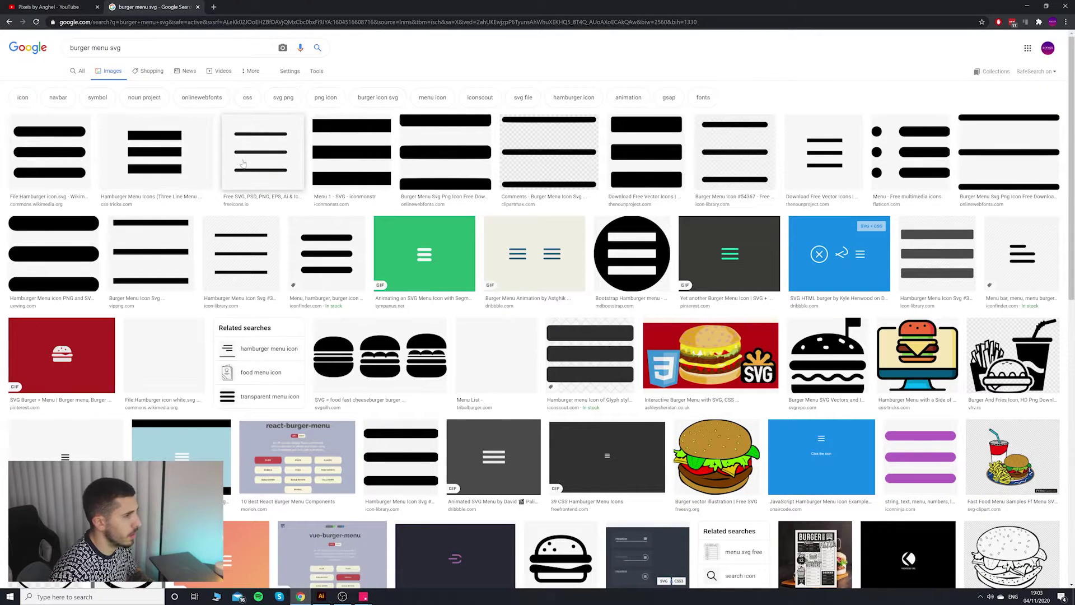
{"action": "left_click", "coordinate": [433, 153]}
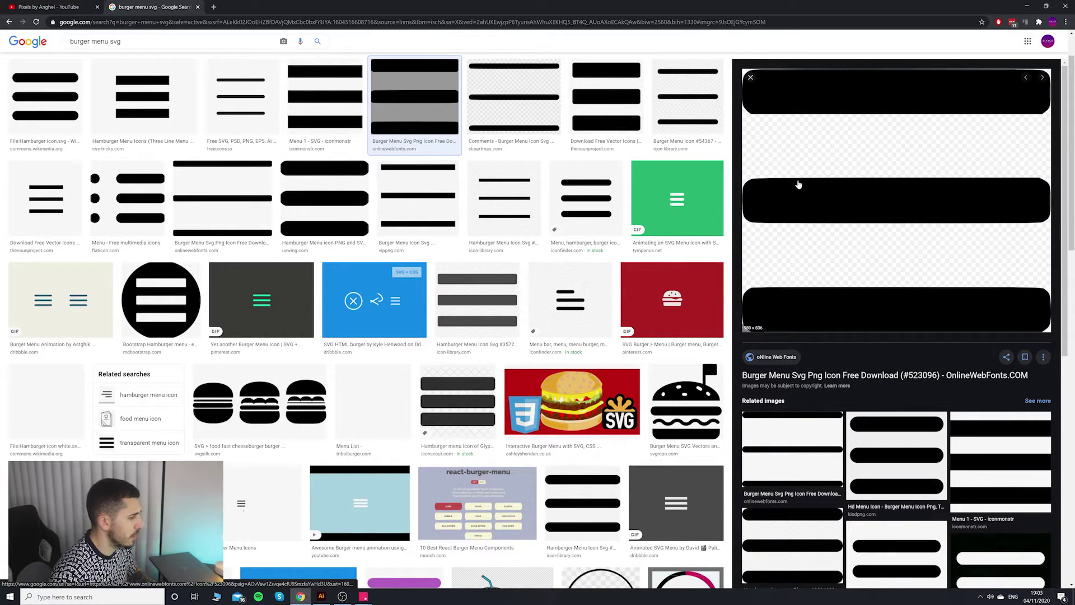
Switch back to InVision Studio and draw a thin rounded rectangle about 47 by 5 px in the header block, right of the logo.
{"action": "mouse_move", "coordinate": [365, 598]}
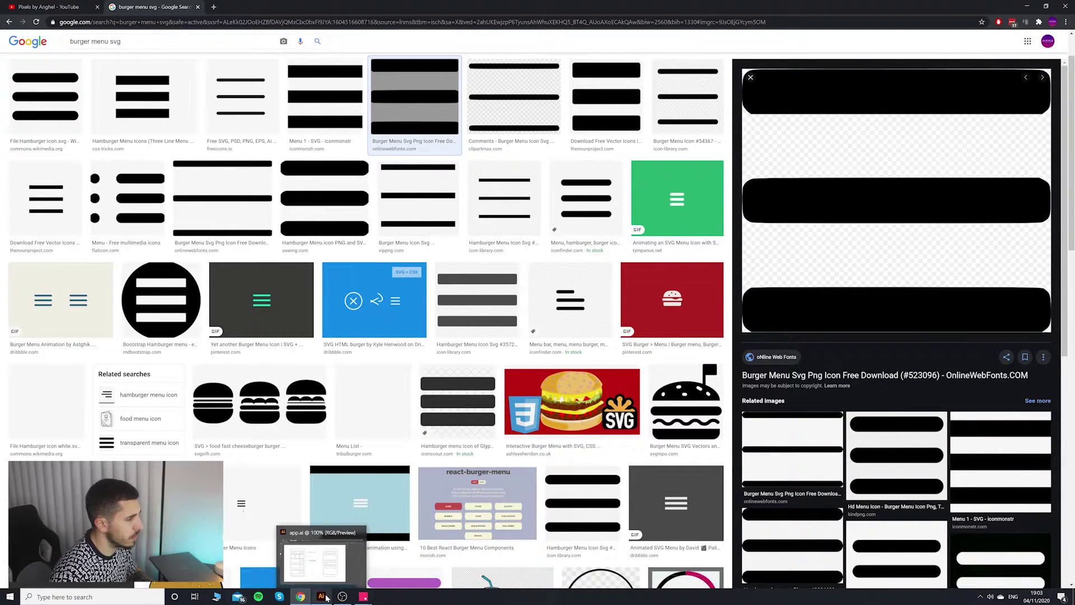
{"action": "left_click", "coordinate": [385, 577]}
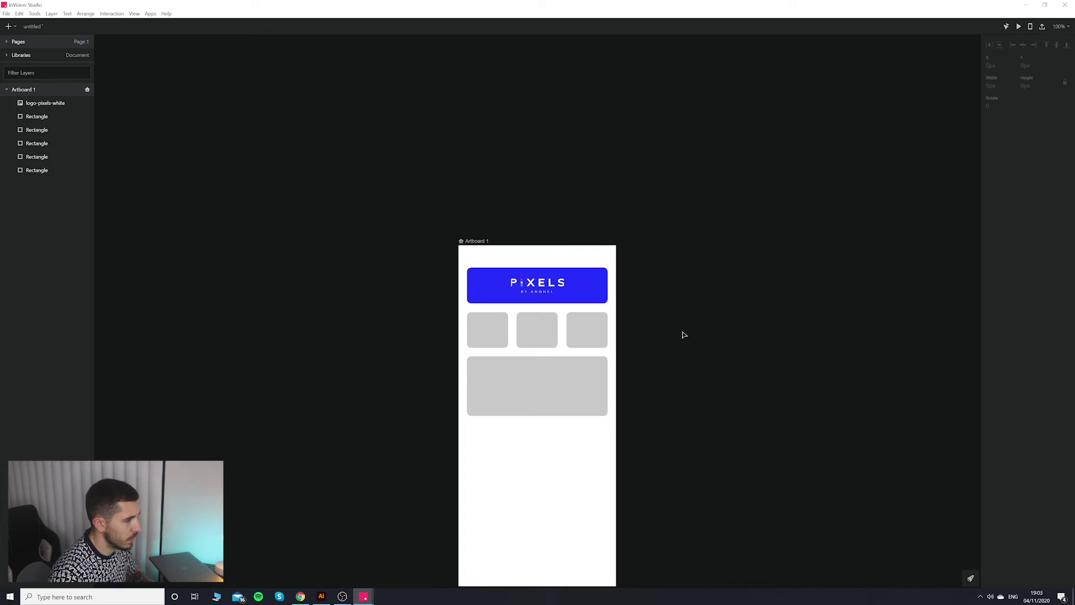
{"action": "scroll", "coordinate": [599, 355], "scroll_direction": "up", "scroll_amount": 10}
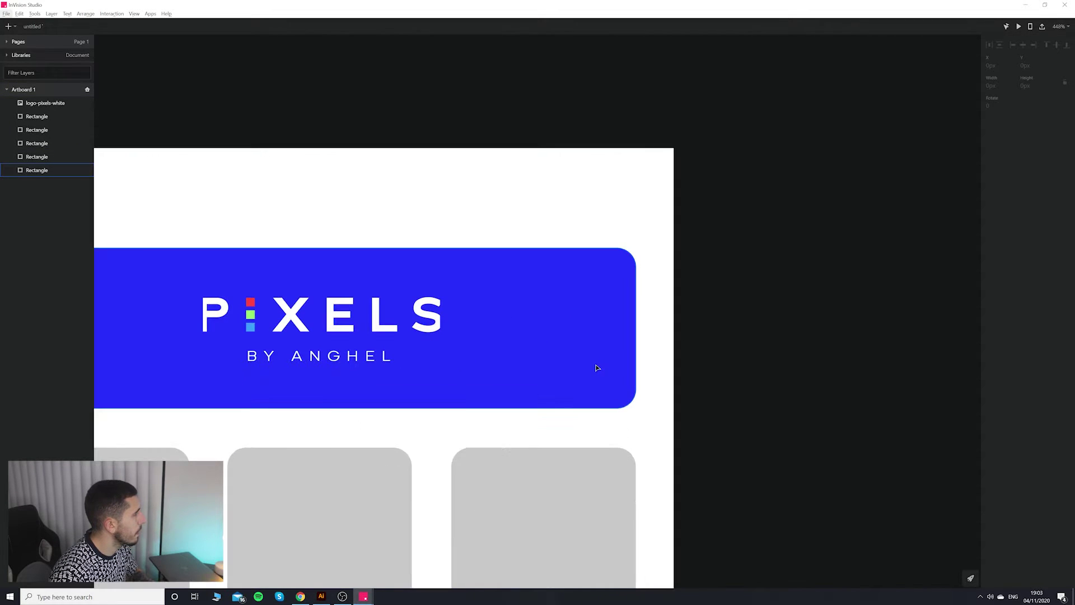
{"action": "left_click", "coordinate": [11, 14]}
{"action": "left_click", "coordinate": [34, 95]}
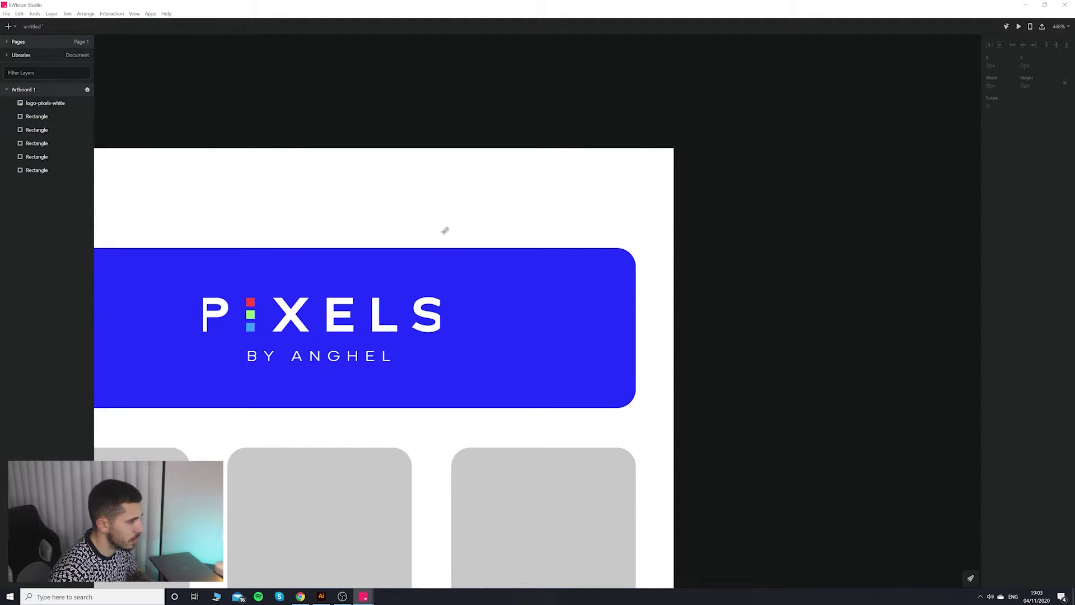
{"action": "left_click_drag", "start_coordinate": [581, 301], "coordinate": [600, 299]}
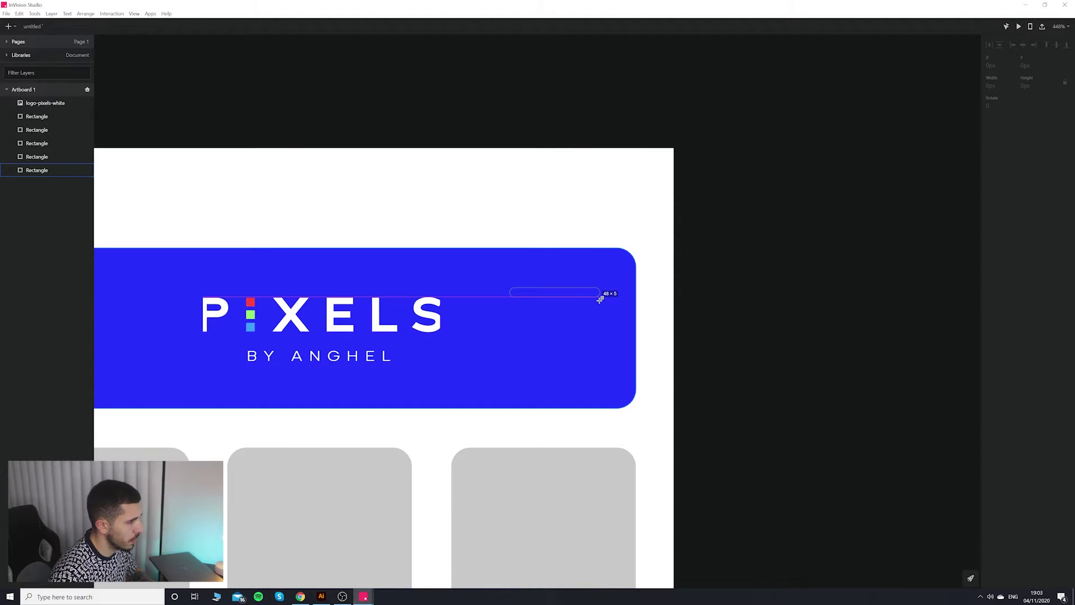
{"action": "left_click_drag", "start_coordinate": [600, 301], "coordinate": [554, 297]}
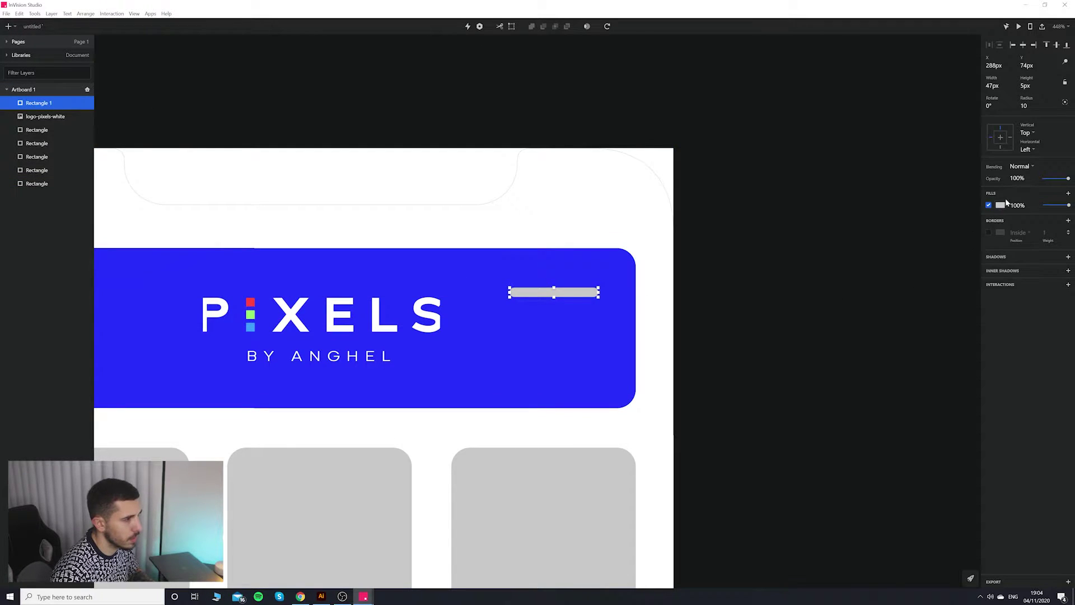
Fill the thin rounded bar with white and shorten it to about 40 px wide.
{"action": "left_click", "coordinate": [1000, 205]}
{"action": "left_click_drag", "start_coordinate": [980, 226], "coordinate": [955, 216]}
{"action": "left_click", "coordinate": [707, 283]}
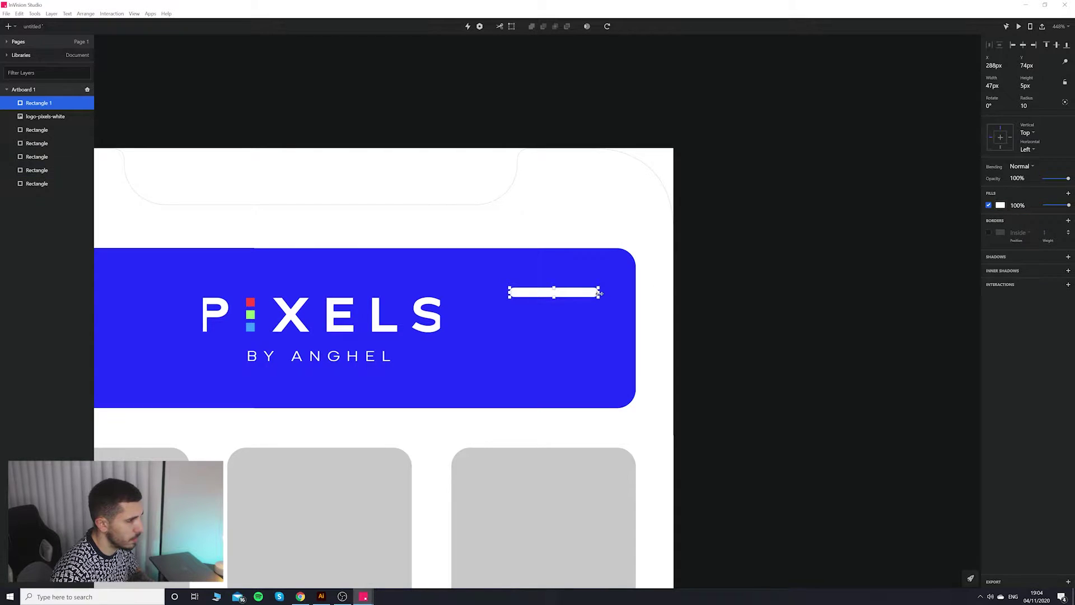
{"action": "left_click_drag", "start_coordinate": [599, 292], "coordinate": [571, 325]}
{"action": "left_click", "coordinate": [691, 308]}
Duplicate the white bar twice into a stack of three and distribute the bars vertically.
{"action": "left_click", "coordinate": [572, 295]}
{"action": "key", "text": "ctrl+d"}
{"action": "key", "text": "ctrl+d"}
{"action": "left_click", "coordinate": [568, 309], "text": "shift"}
{"action": "left_click", "coordinate": [568, 291], "text": "shift"}
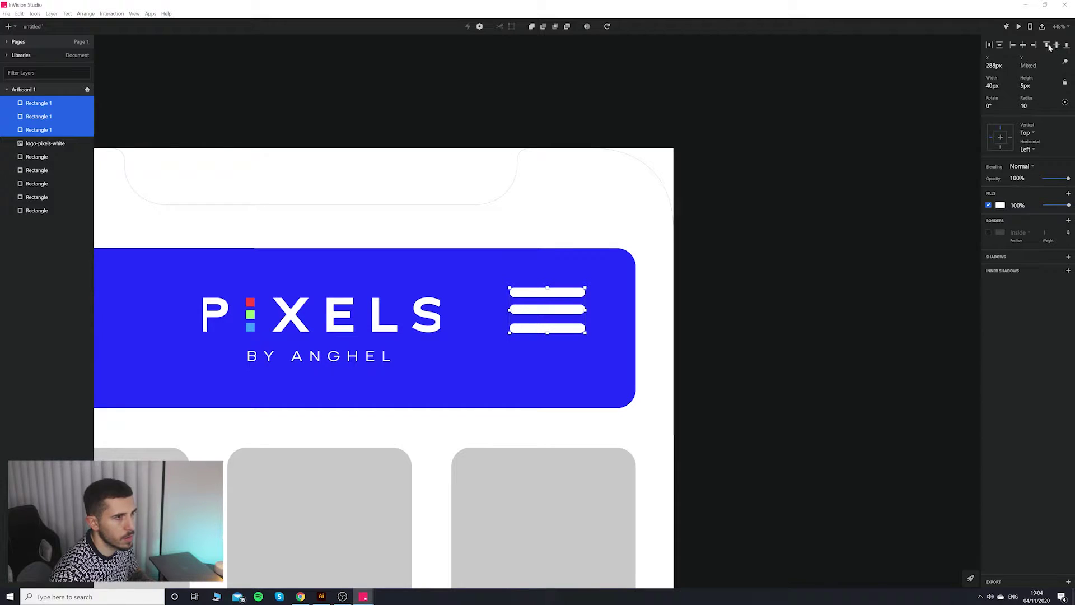
{"action": "left_click", "coordinate": [1000, 46]}
{"action": "left_click", "coordinate": [685, 314]}
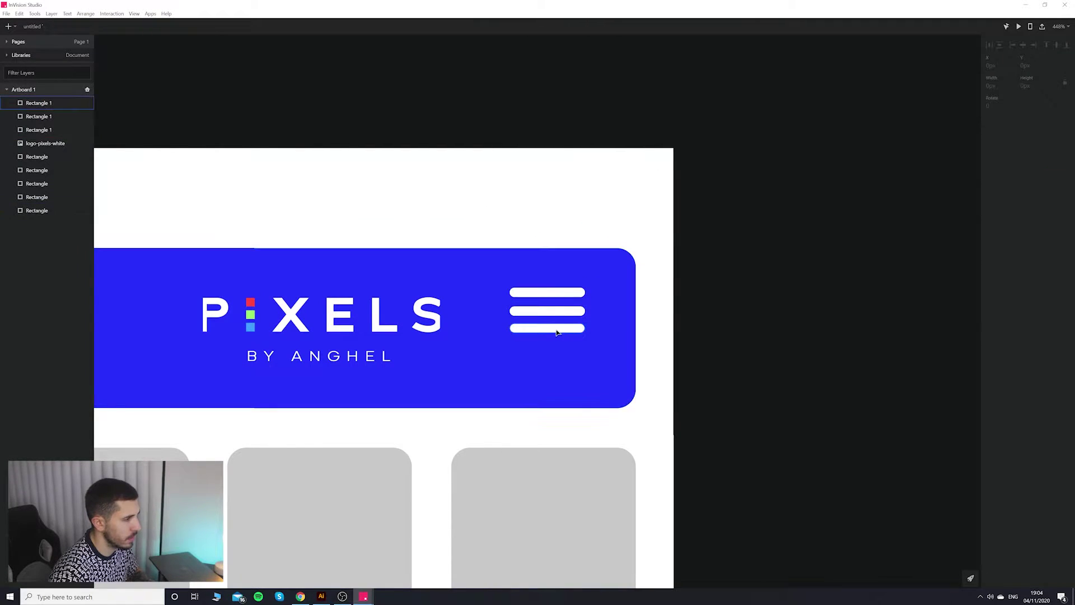
Nudge the lowest bar of the burger icon down by 1 px to even out the gaps.
{"action": "left_click", "coordinate": [557, 332]}
{"action": "scroll", "coordinate": [557, 333], "scroll_direction": "up", "scroll_amount": 2}
{"action": "scroll", "coordinate": [554, 336], "scroll_direction": "up", "scroll_amount": 5}
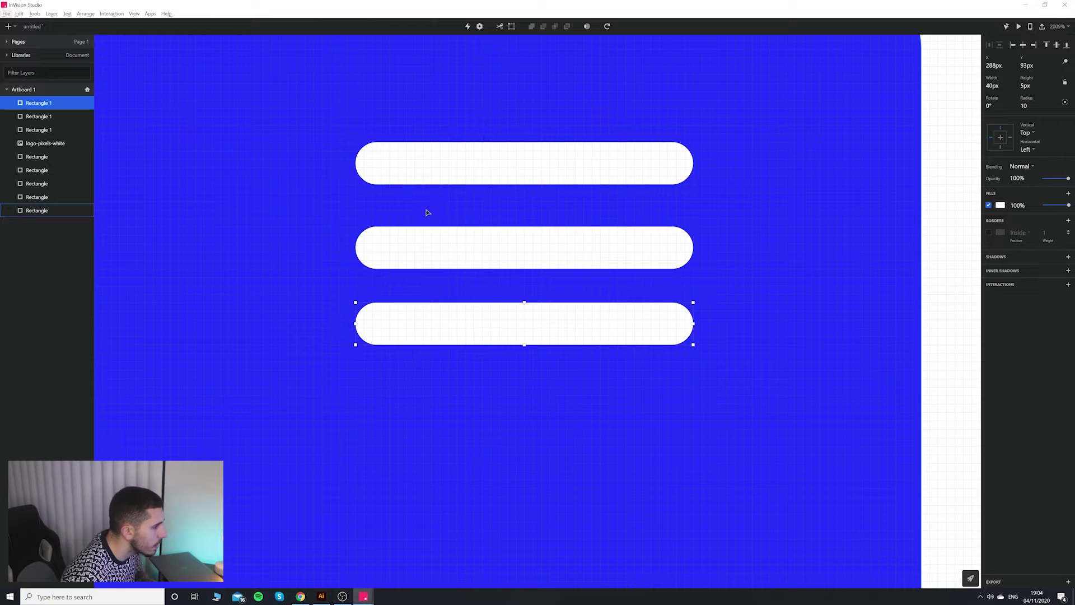
{"action": "left_click_drag", "start_coordinate": [460, 315], "coordinate": [461, 323]}
Group the three white bars into a single burger menu icon.
{"action": "left_click", "coordinate": [461, 242], "text": "shift"}
{"action": "left_click", "coordinate": [463, 172], "text": "shift"}
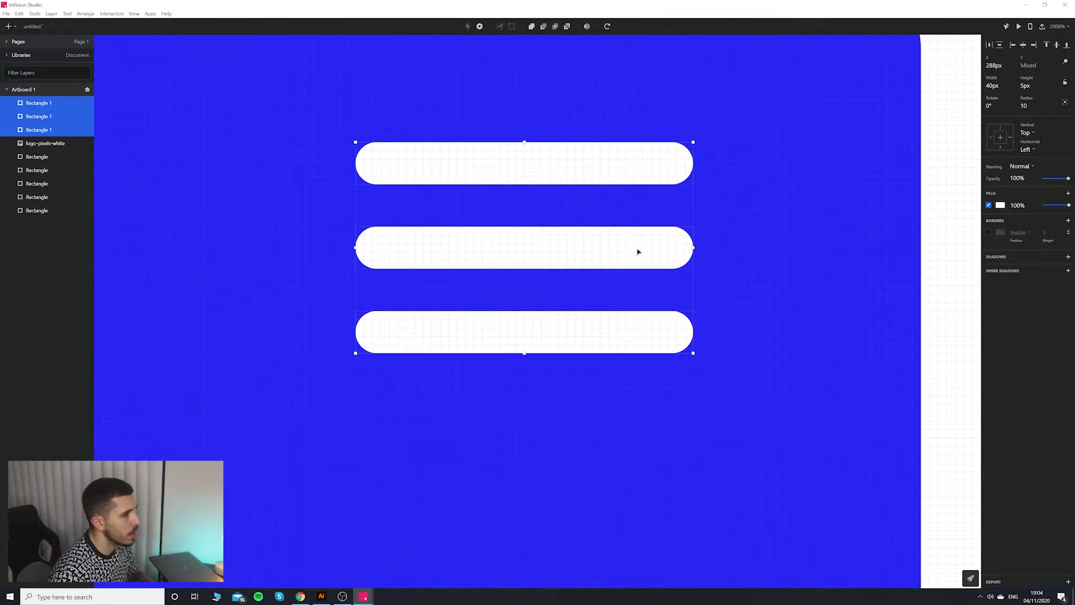
{"action": "scroll", "coordinate": [638, 246], "scroll_direction": "down", "scroll_amount": 10}
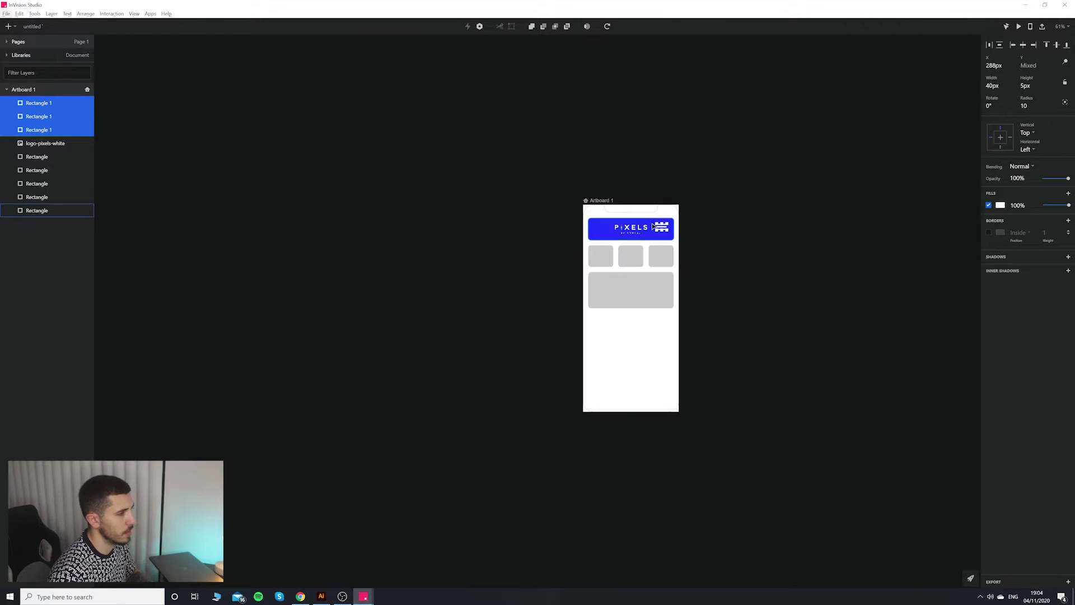
{"action": "scroll", "coordinate": [653, 225], "scroll_direction": "up", "scroll_amount": 4}
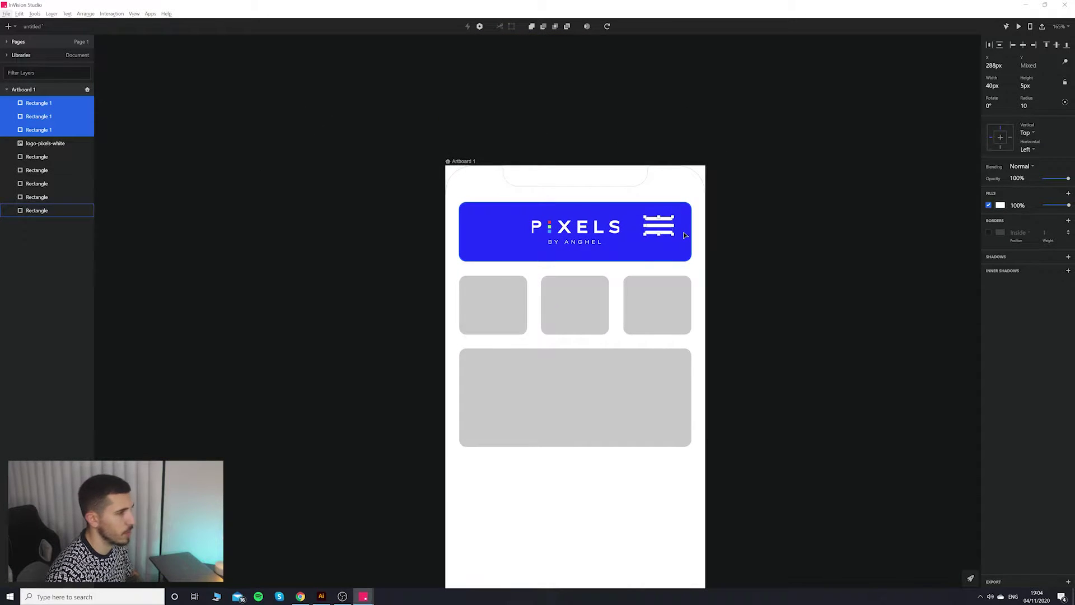
{"action": "key", "text": "ctrl+g"}
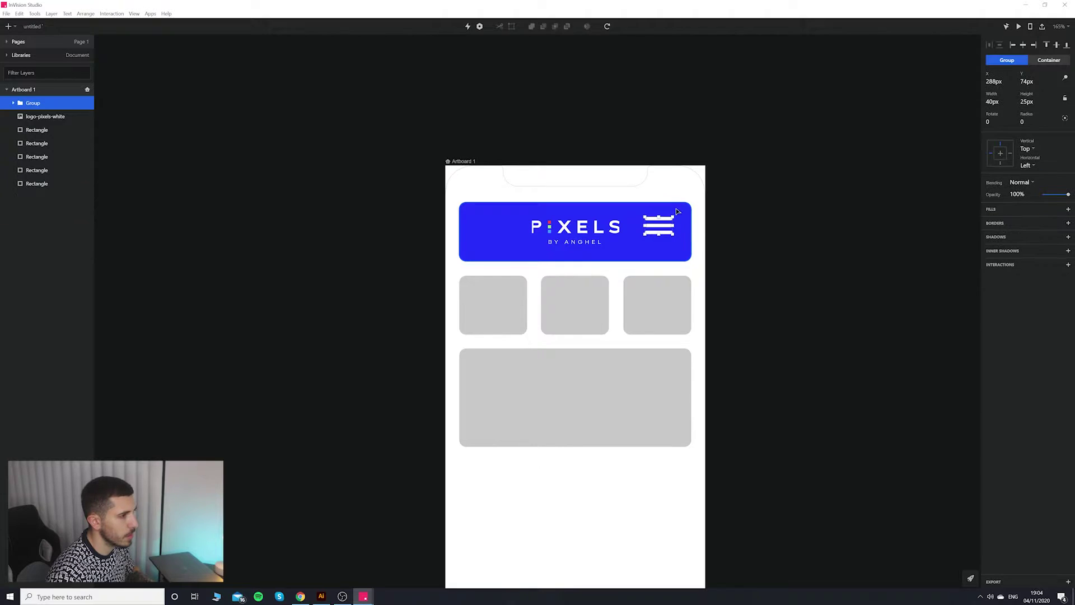
Scale the burger icon group down to about 25 by 15 px and place it vertically centred near the header block's right edge.
{"action": "scroll", "coordinate": [688, 240], "scroll_direction": "up", "scroll_amount": 2}
{"action": "left_click", "coordinate": [791, 278]}
{"action": "scroll", "coordinate": [692, 274], "scroll_direction": "up", "scroll_amount": 1}
{"action": "left_click", "coordinate": [655, 266]}
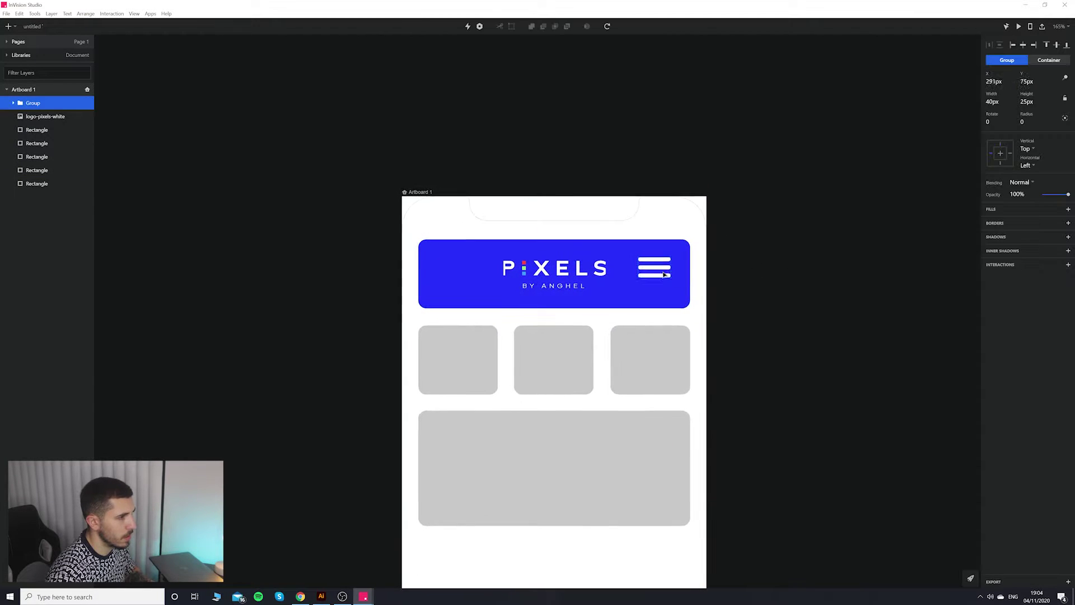
{"action": "left_click_drag", "start_coordinate": [665, 260], "coordinate": [659, 266]}
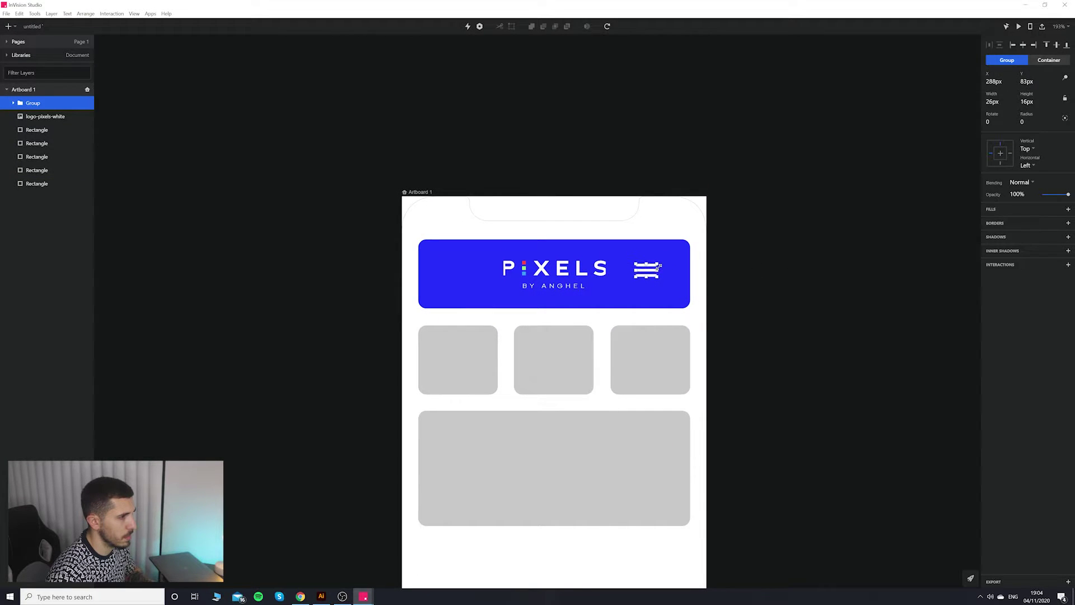
{"action": "left_click", "coordinate": [745, 278]}
{"action": "left_click_drag", "start_coordinate": [652, 272], "coordinate": [666, 275]}
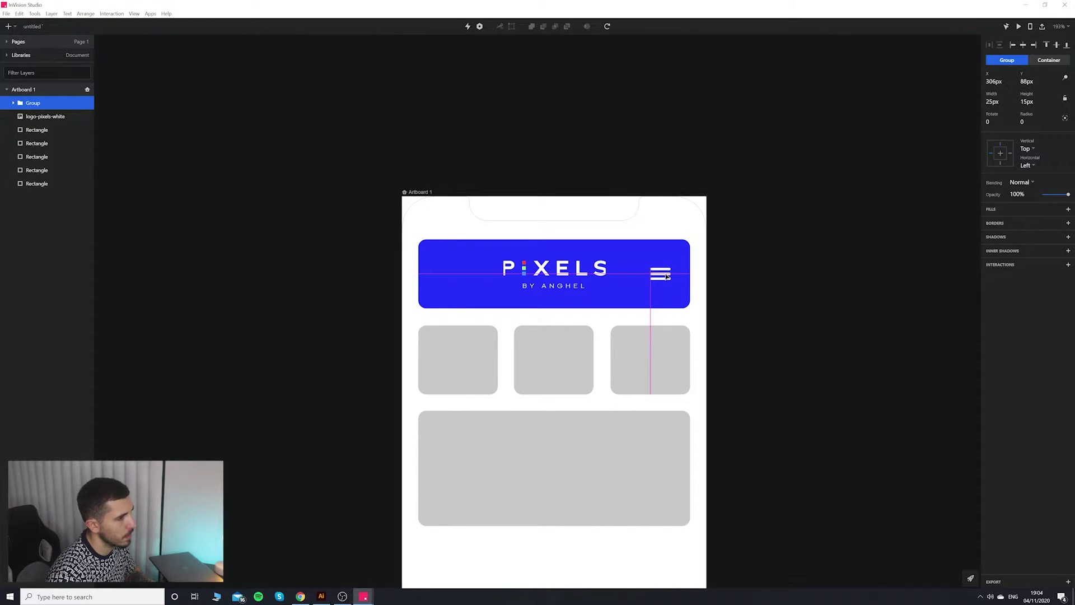
{"action": "scroll", "coordinate": [722, 277], "scroll_direction": "down", "scroll_amount": 1}
{"action": "scroll", "coordinate": [727, 271], "scroll_direction": "down", "scroll_amount": 5, "text": "ctrl"}
{"action": "left_click", "coordinate": [728, 240]}
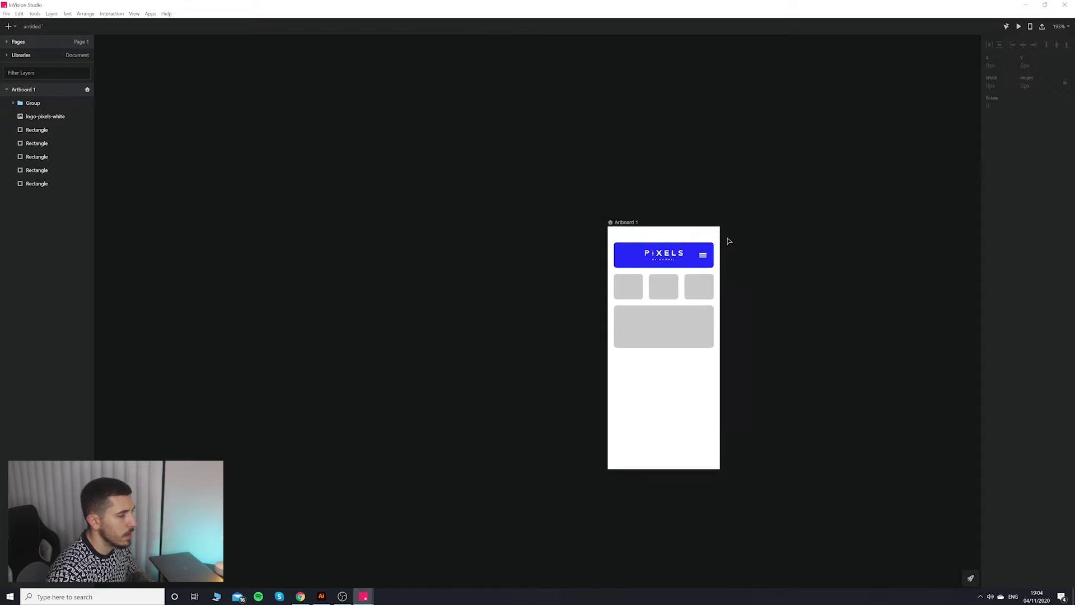
{"action": "scroll", "coordinate": [728, 241], "scroll_direction": "up", "scroll_amount": 5, "text": "ctrl"}
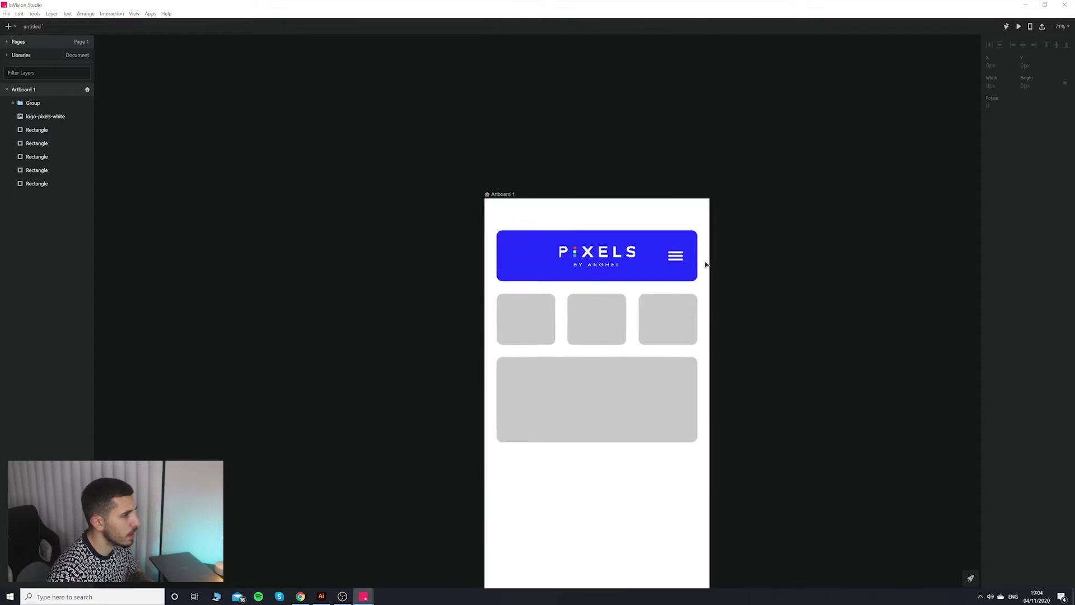
{"action": "scroll", "coordinate": [705, 264], "scroll_direction": "up", "scroll_amount": 2, "text": "ctrl"}
{"action": "left_click", "coordinate": [660, 269]}
{"action": "key", "text": "Escape"}
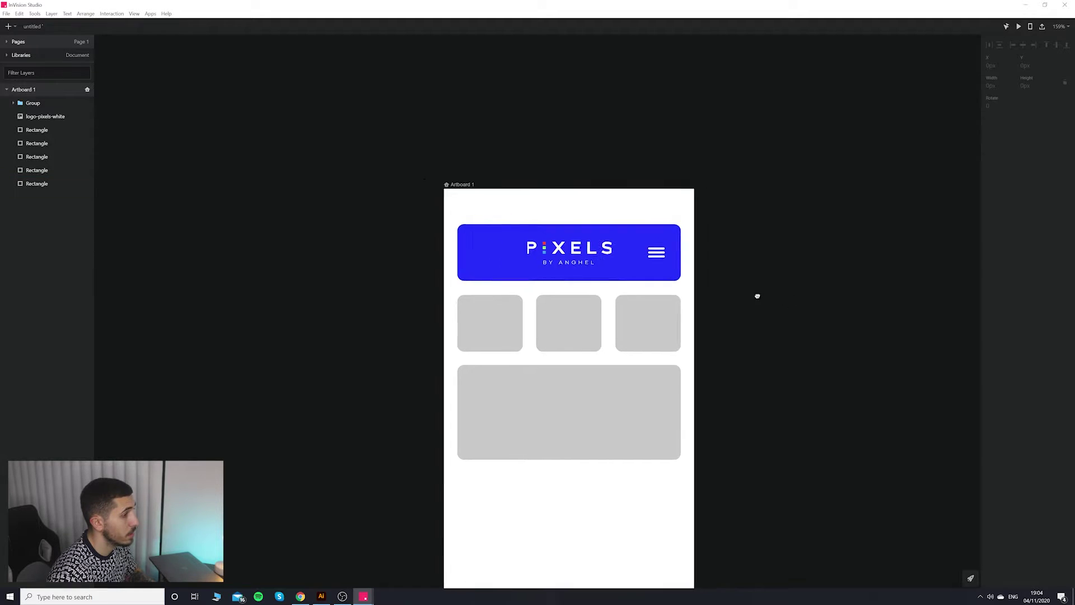
{"action": "scroll", "coordinate": [629, 283], "scroll_direction": "right", "scroll_amount": 3}
{"action": "scroll", "coordinate": [539, 249], "scroll_direction": "down", "scroll_amount": 2}
{"action": "scroll", "coordinate": [525, 235], "scroll_direction": "down", "scroll_amount": 5, "text": "ctrl"}
{"action": "scroll", "coordinate": [525, 235], "scroll_direction": "up", "scroll_amount": 5, "text": "ctrl"}
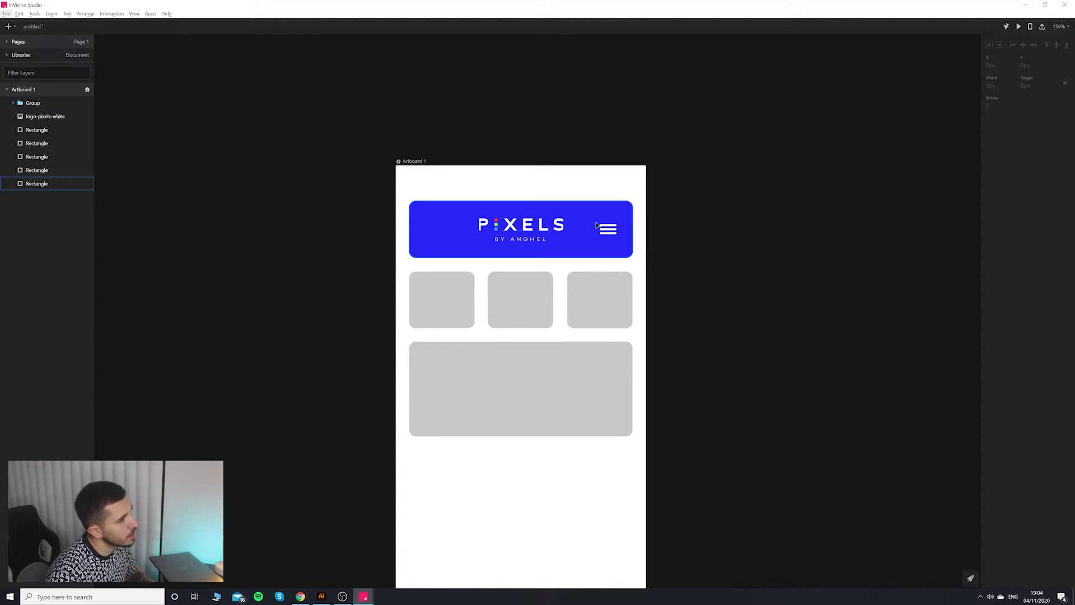
{"action": "left_click", "coordinate": [608, 228]}
{"action": "left_click", "coordinate": [661, 227]}
{"action": "scroll", "coordinate": [607, 211], "scroll_direction": "up", "scroll_amount": 1}
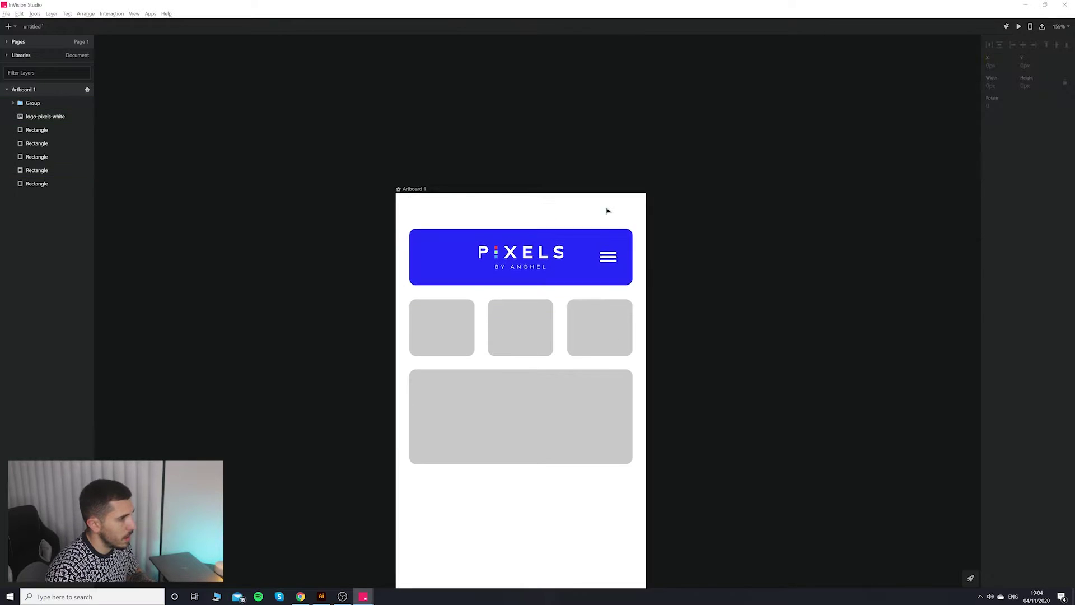
{"action": "scroll", "coordinate": [607, 263], "scroll_direction": "up", "scroll_amount": 3, "text": "ctrl"}
{"action": "scroll", "coordinate": [608, 269], "scroll_direction": "down", "scroll_amount": 4, "text": "ctrl"}
{"action": "scroll", "coordinate": [608, 273], "scroll_direction": "up", "scroll_amount": 4, "text": "ctrl"}
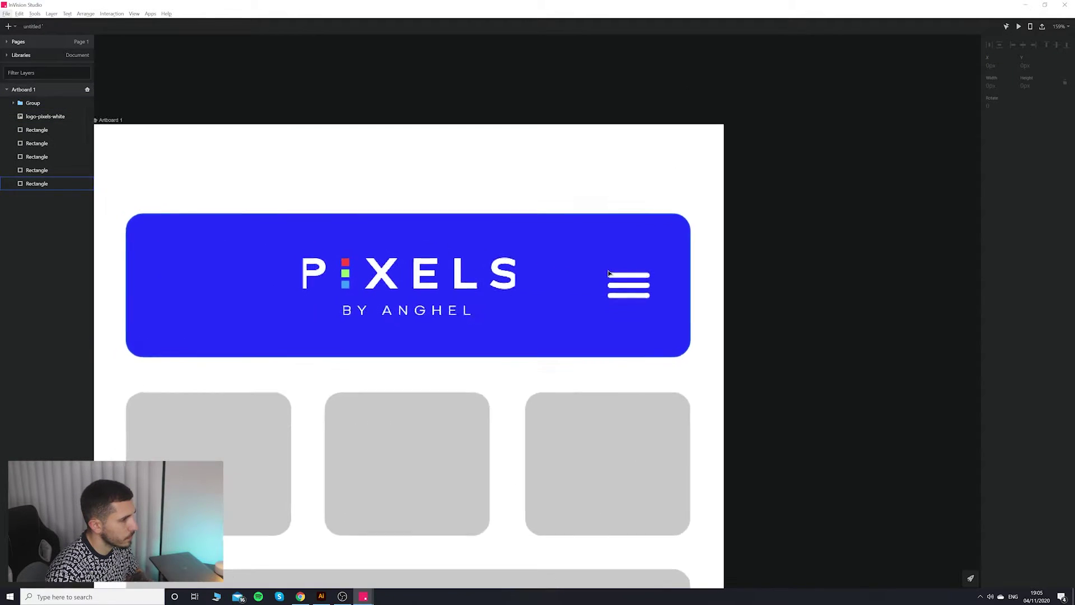
{"action": "scroll", "coordinate": [608, 274], "scroll_direction": "down", "scroll_amount": 5, "text": "ctrl"}
{"action": "left_click_drag", "start_coordinate": [723, 331], "coordinate": [693, 311]}
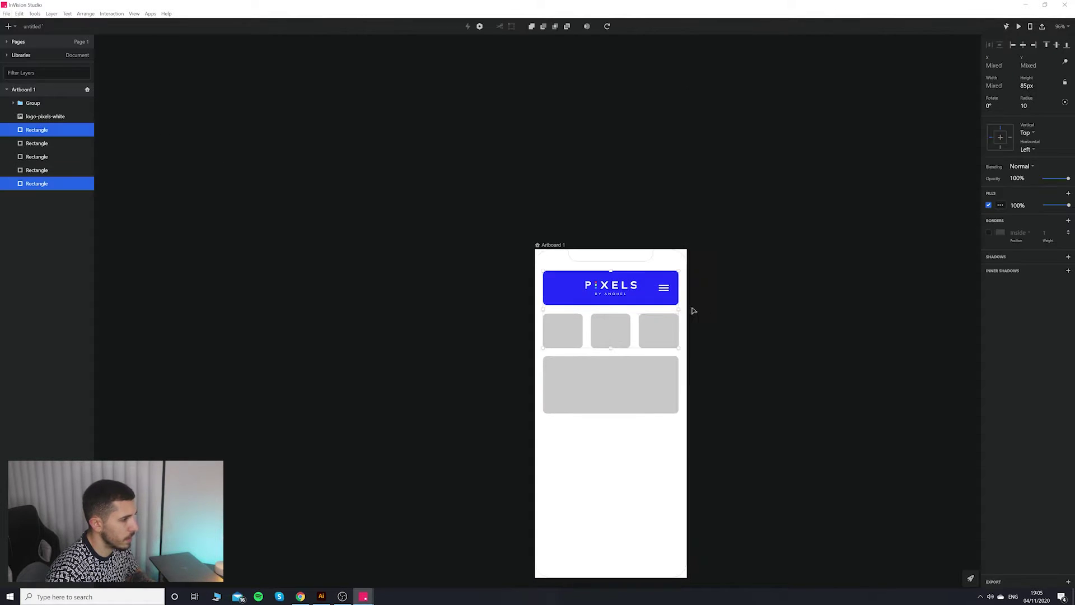
{"action": "left_click", "coordinate": [703, 336]}
{"action": "scroll", "coordinate": [711, 369], "scroll_direction": "up", "scroll_amount": 2}
{"action": "scroll", "coordinate": [717, 398], "scroll_direction": "up", "scroll_amount": 5, "text": "ctrl"}
{"action": "left_click_drag", "start_coordinate": [630, 422], "coordinate": [669, 358]}
{"action": "scroll", "coordinate": [600, 360], "scroll_direction": "down", "scroll_amount": 4}
{"action": "scroll", "coordinate": [599, 360], "scroll_direction": "left", "scroll_amount": 2}
{"action": "left_click", "coordinate": [399, 264]}
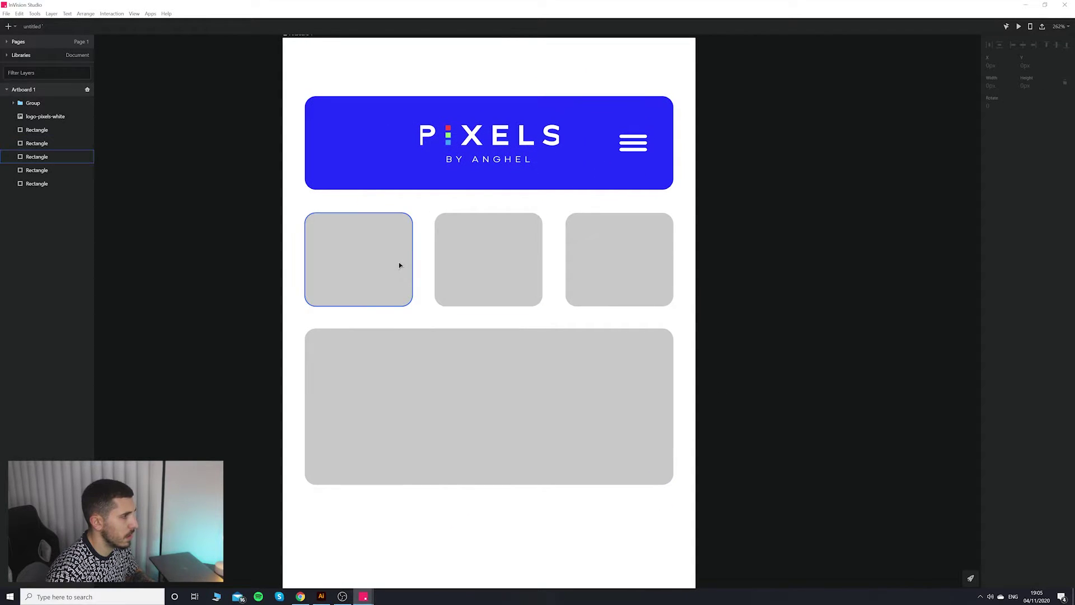
{"action": "left_click", "coordinate": [425, 277]}
{"action": "scroll", "coordinate": [427, 281], "scroll_direction": "down", "scroll_amount": 1}
{"action": "scroll", "coordinate": [429, 280], "scroll_direction": "down", "scroll_amount": 4, "text": "ctrl"}
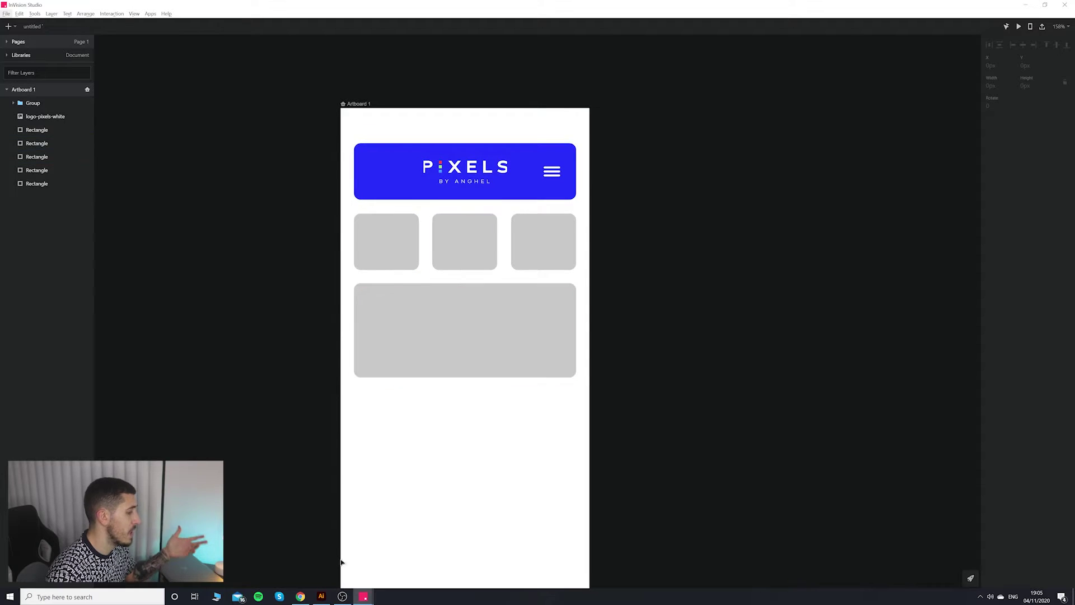
Switch to Chrome and open the Envato Elements site at elements.envato.com.
{"action": "left_click", "coordinate": [300, 598]}
{"action": "left_click", "coordinate": [210, 22]}
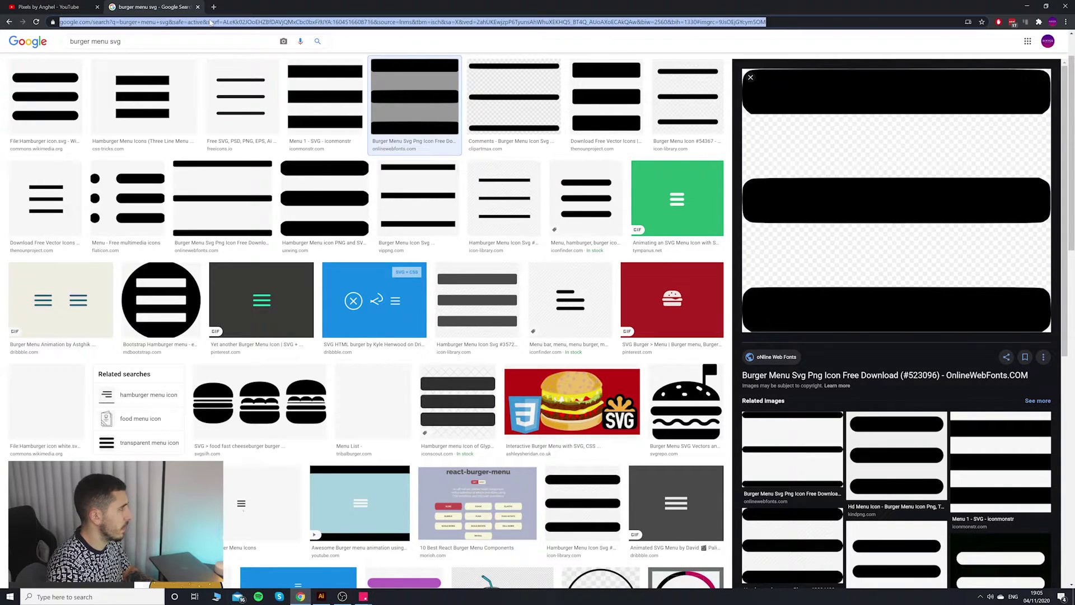
{"action": "type", "text": "e"}
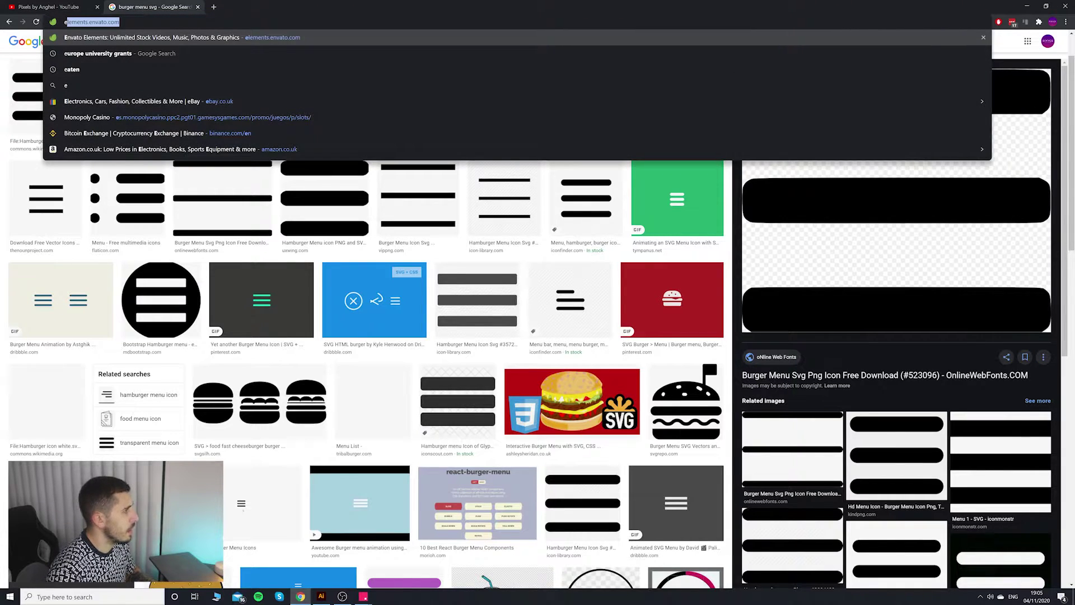
{"action": "key", "text": "Return"}
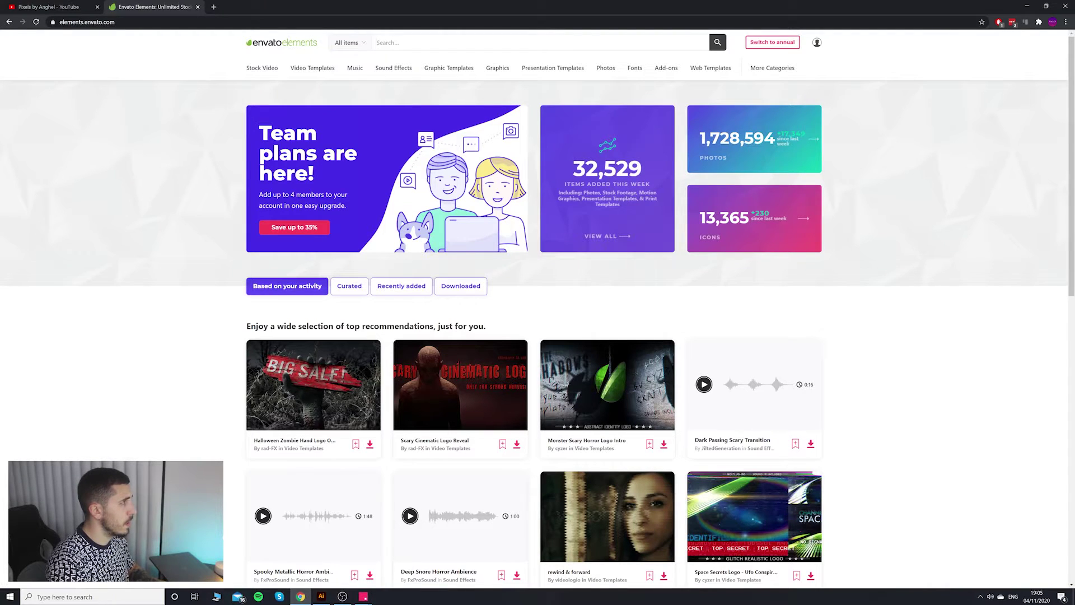
Search all item types on Envato Elements for "cuisine".
{"action": "key", "text": "BackSpace"}
{"action": "type", "text": "c"}
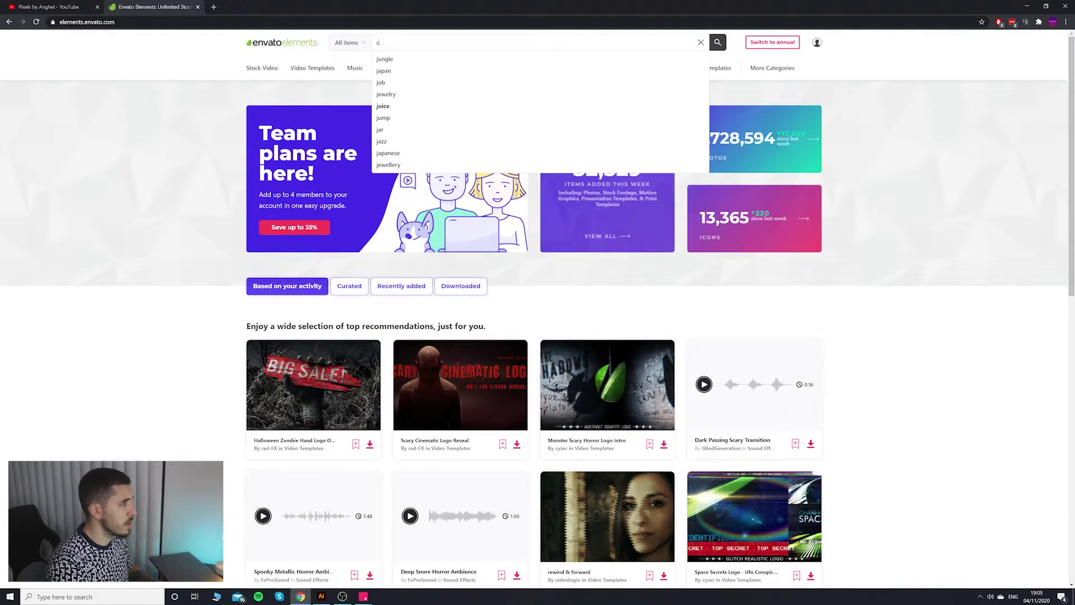
{"action": "type", "text": "uisine"}
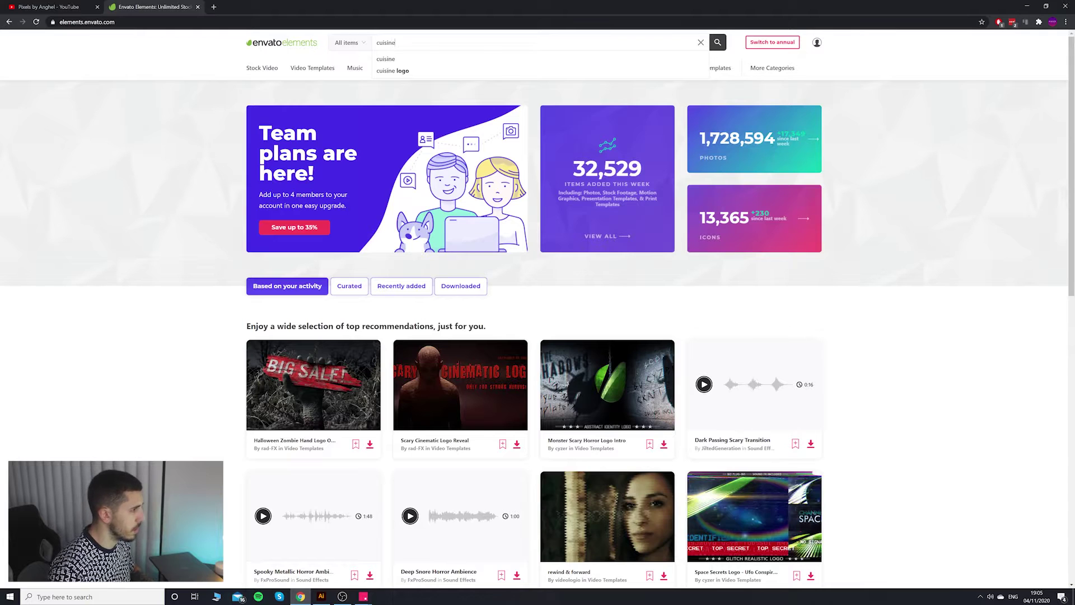
{"action": "key", "text": "Return"}
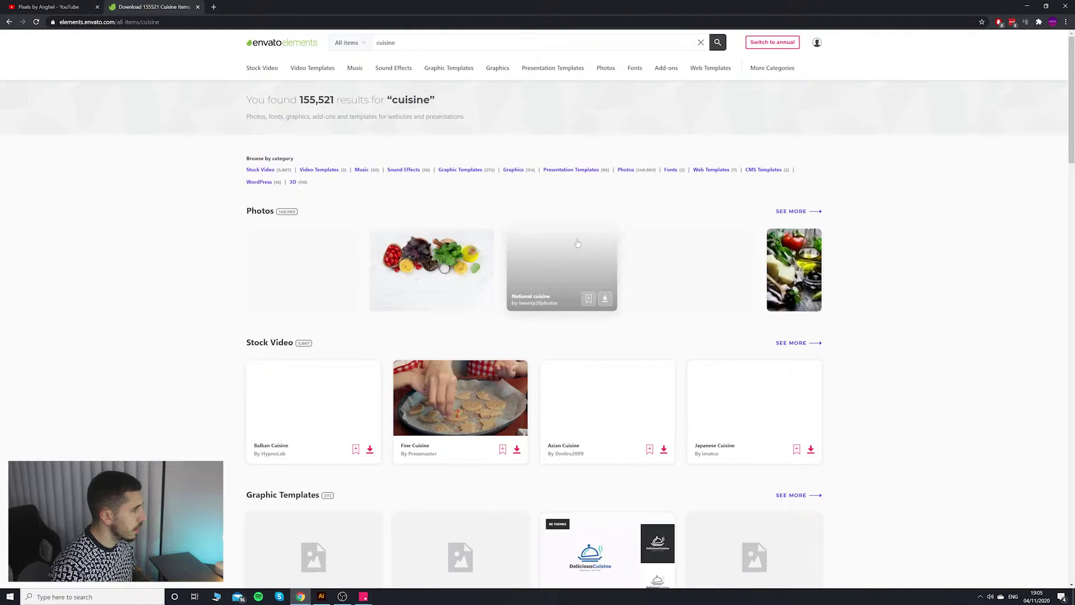
Open the full list of Graphics results for "cuisine" and look through the icon sets and illustrations.
{"action": "scroll", "coordinate": [473, 246], "scroll_direction": "down", "scroll_amount": 3}
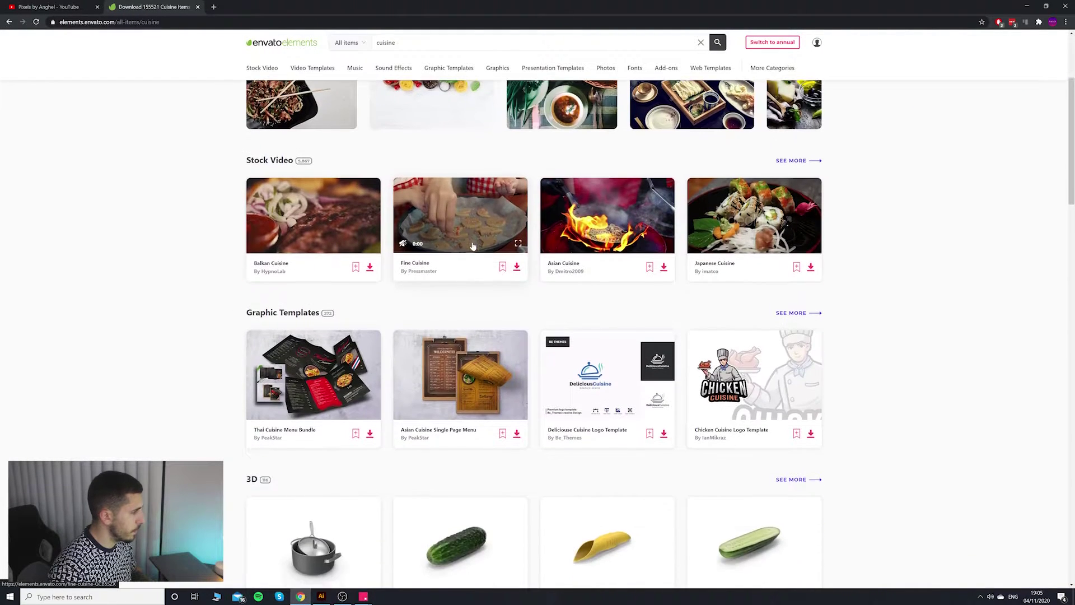
{"action": "scroll", "coordinate": [473, 247], "scroll_direction": "down", "scroll_amount": 7}
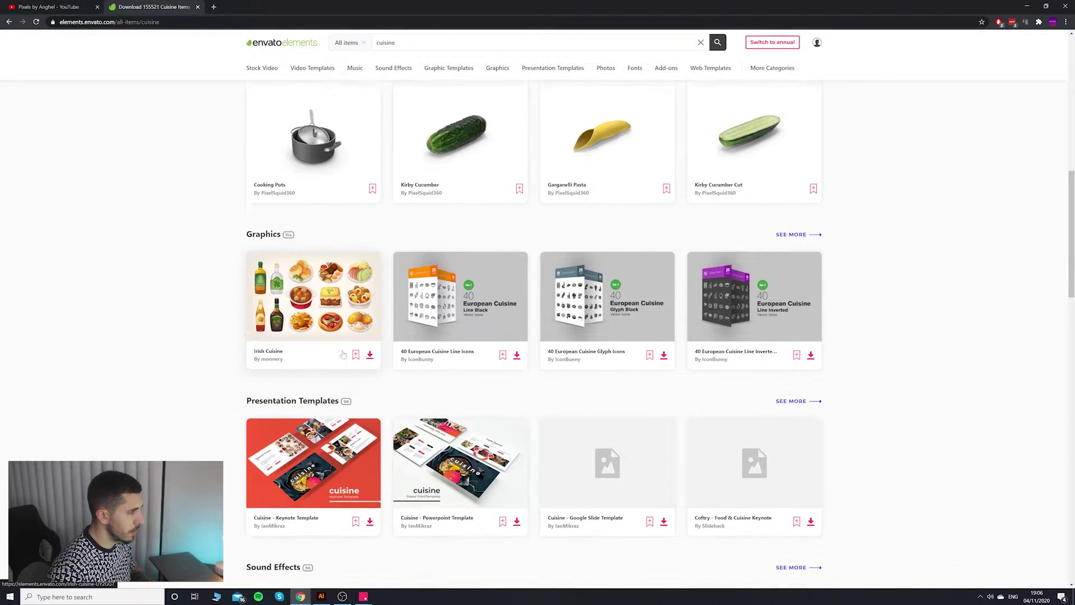
{"action": "scroll", "coordinate": [260, 311], "scroll_direction": "down", "scroll_amount": 1}
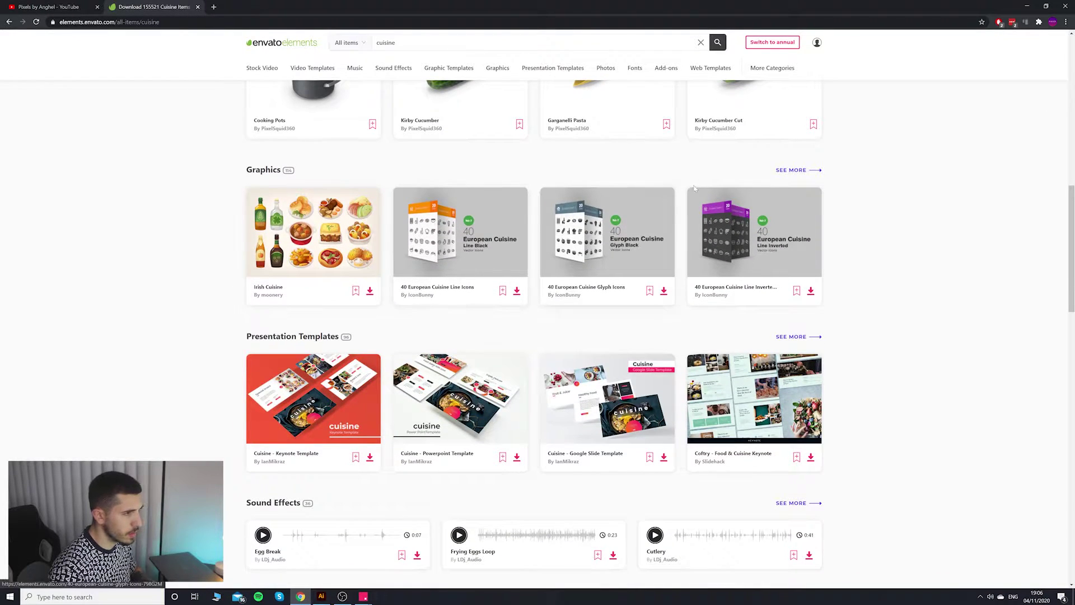
{"action": "left_click", "coordinate": [793, 170]}
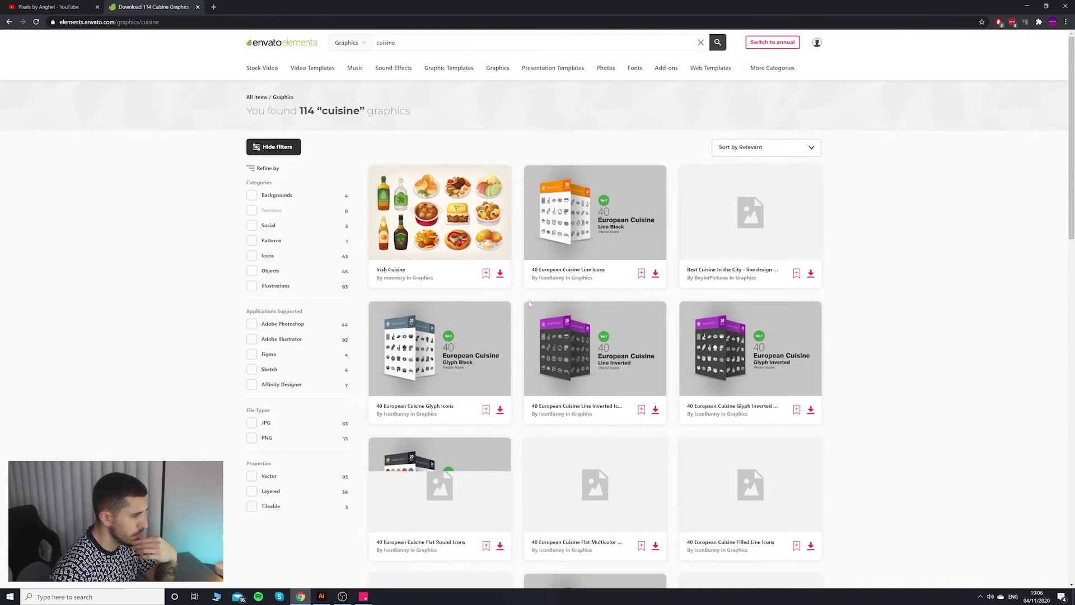
{"action": "scroll", "coordinate": [560, 306], "scroll_direction": "down", "scroll_amount": 3}
{"action": "scroll", "coordinate": [521, 305], "scroll_direction": "down", "scroll_amount": 5}
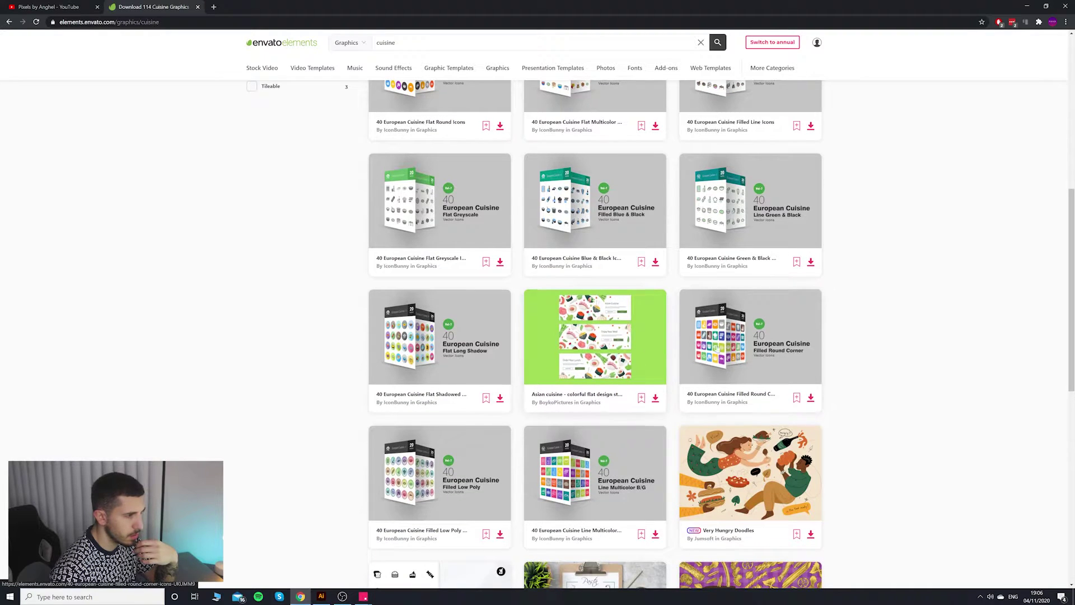
{"action": "scroll", "coordinate": [1071, 310], "scroll_direction": "down", "scroll_amount": 1}
{"action": "left_click_drag", "start_coordinate": [1071, 309], "coordinate": [1045, 82]}
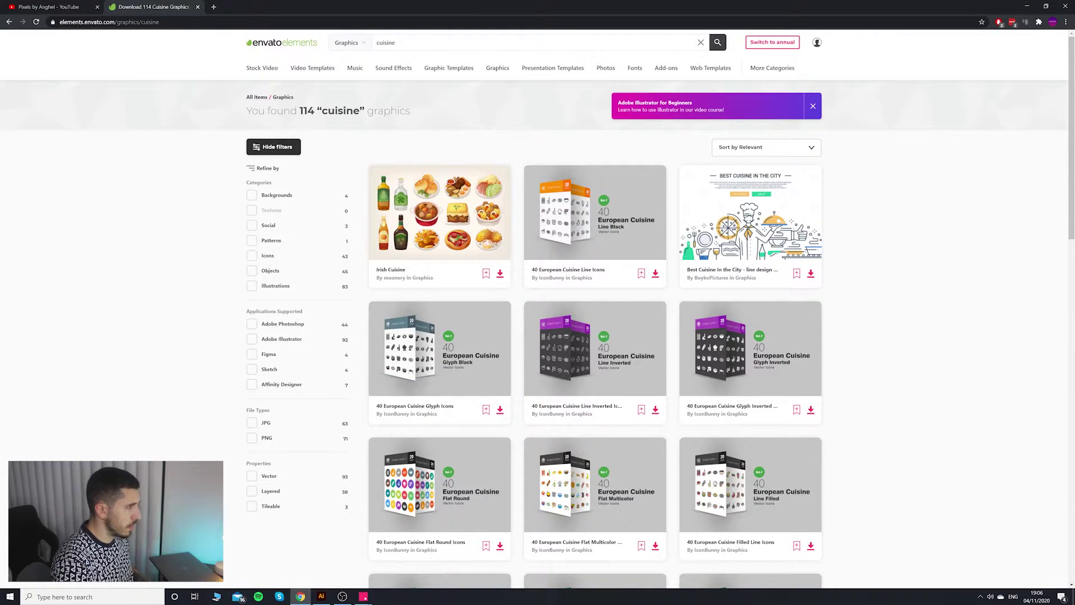
Search the Graphics category for "japanese food".
{"action": "type", "text": "japa"}
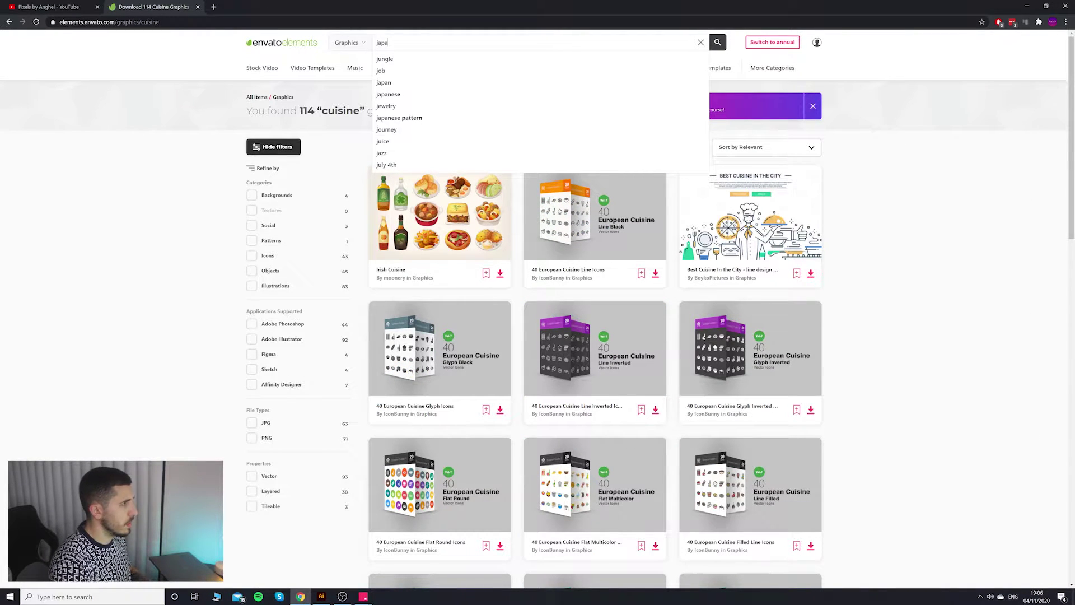
{"action": "type", "text": "nese cui"}
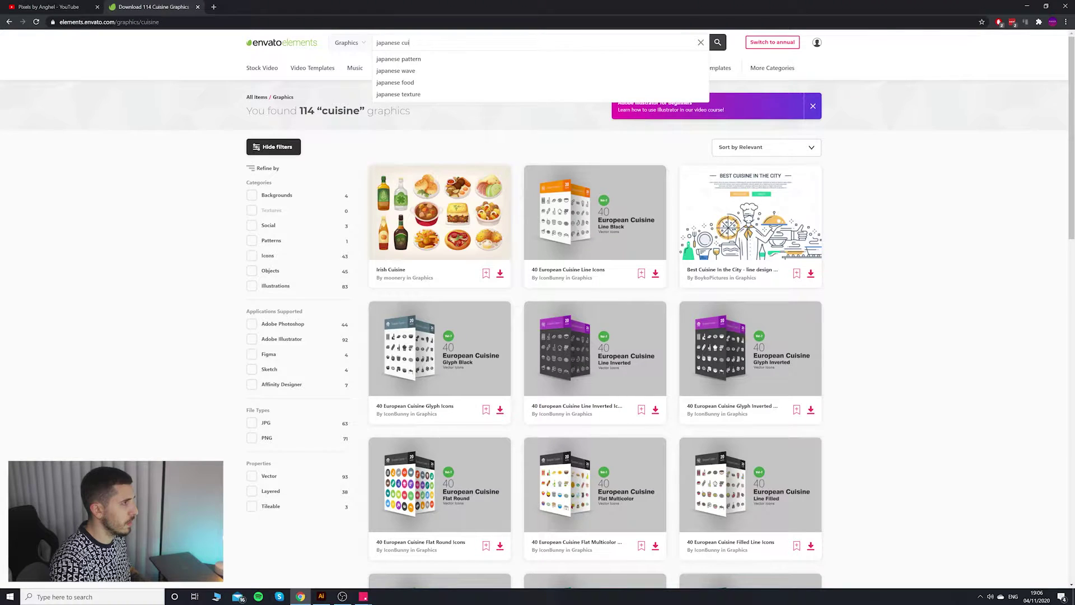
{"action": "type", "text": "food"}
{"action": "key", "text": "Return"}
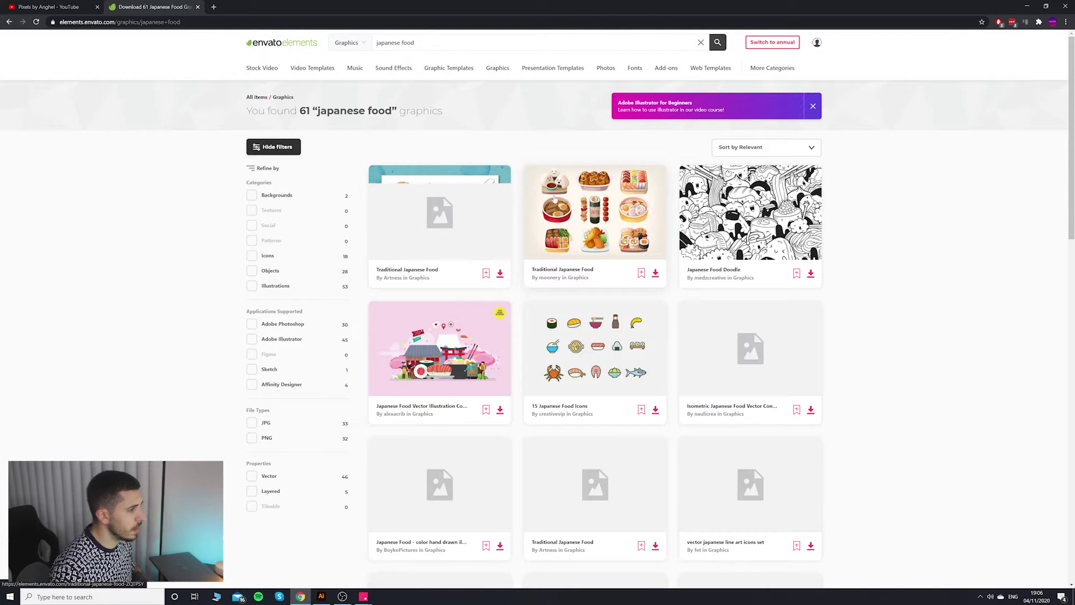
Switch to the Photos category and search it for "japanese food".
{"action": "left_click", "coordinate": [607, 69]}
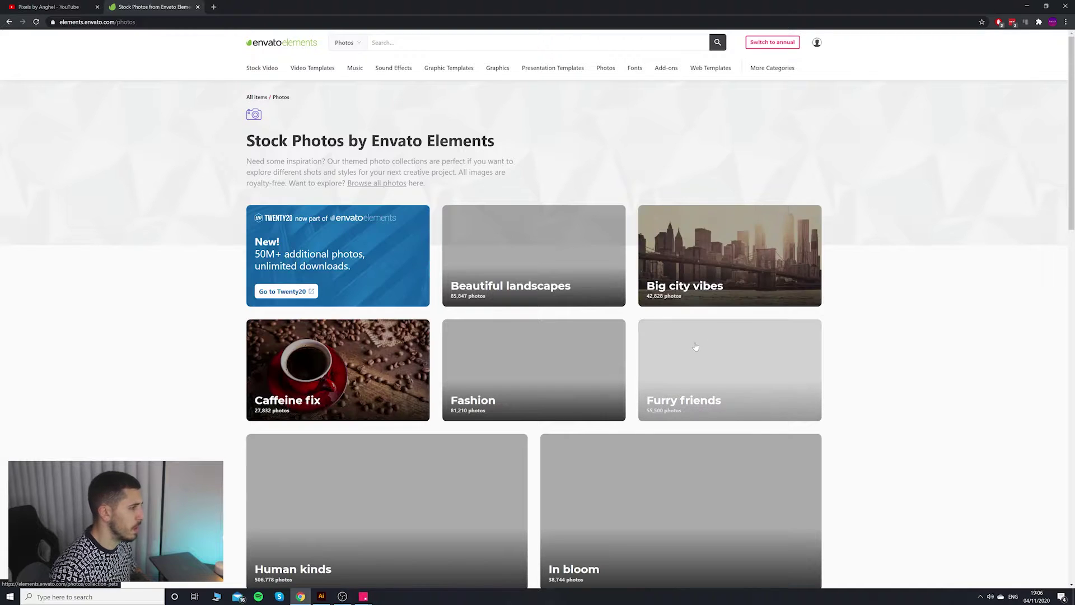
{"action": "scroll", "coordinate": [644, 313], "scroll_direction": "down", "scroll_amount": 2}
{"action": "scroll", "coordinate": [588, 276], "scroll_direction": "up", "scroll_amount": 1}
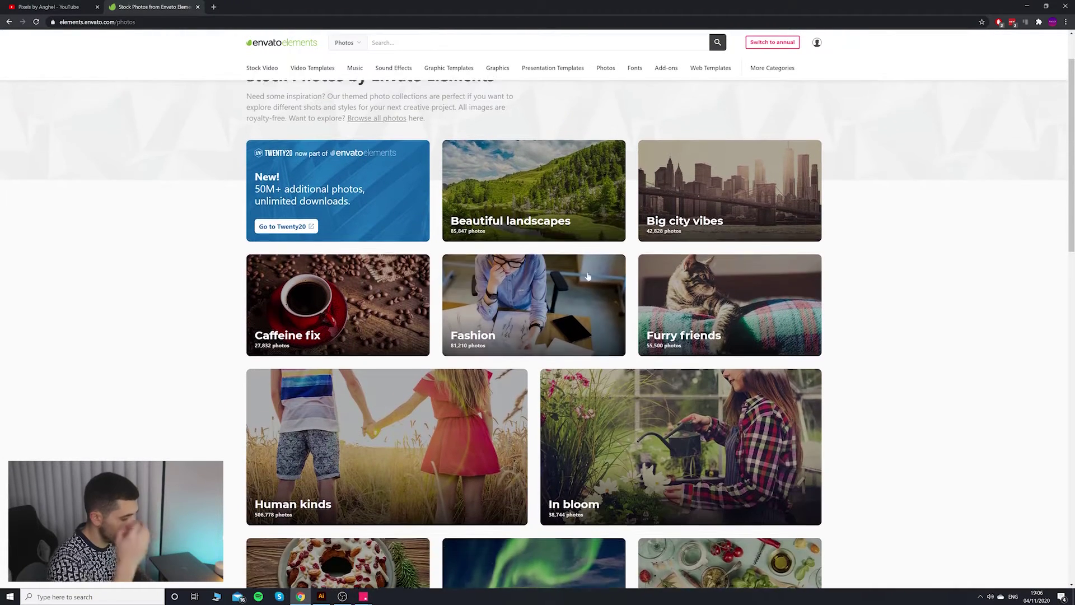
{"action": "scroll", "coordinate": [588, 276], "scroll_direction": "up", "scroll_amount": 1}
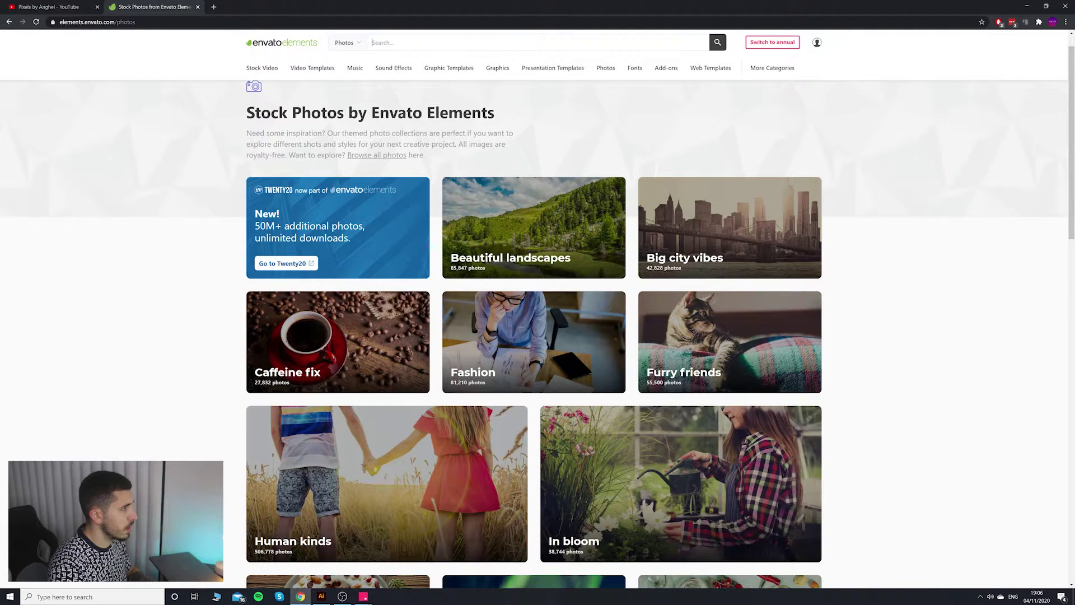
{"action": "type", "text": "se foo"}
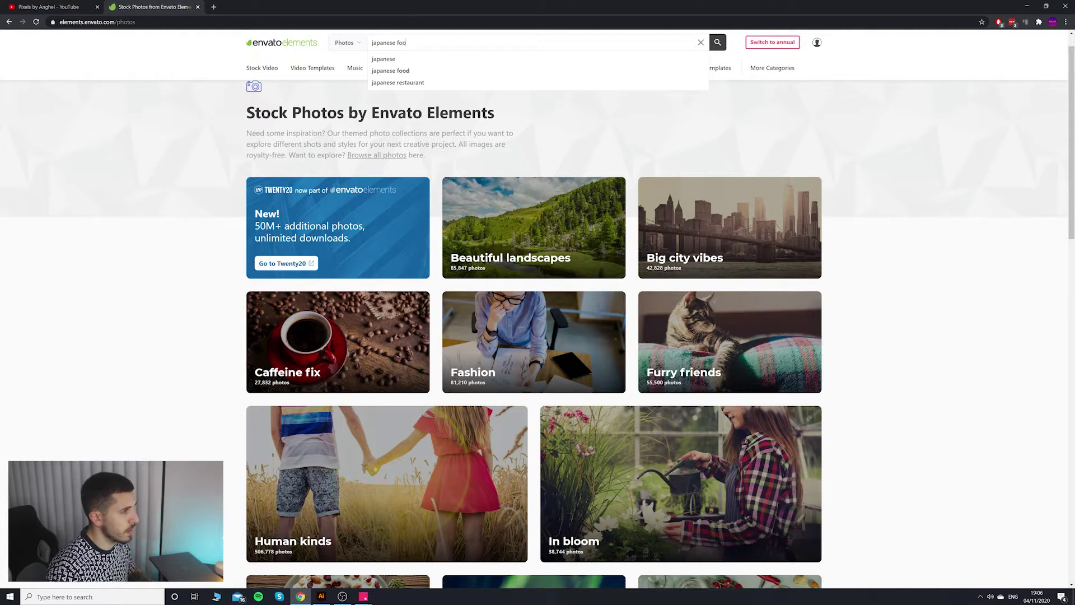
{"action": "type", "text": "d"}
{"action": "key", "text": "Return"}
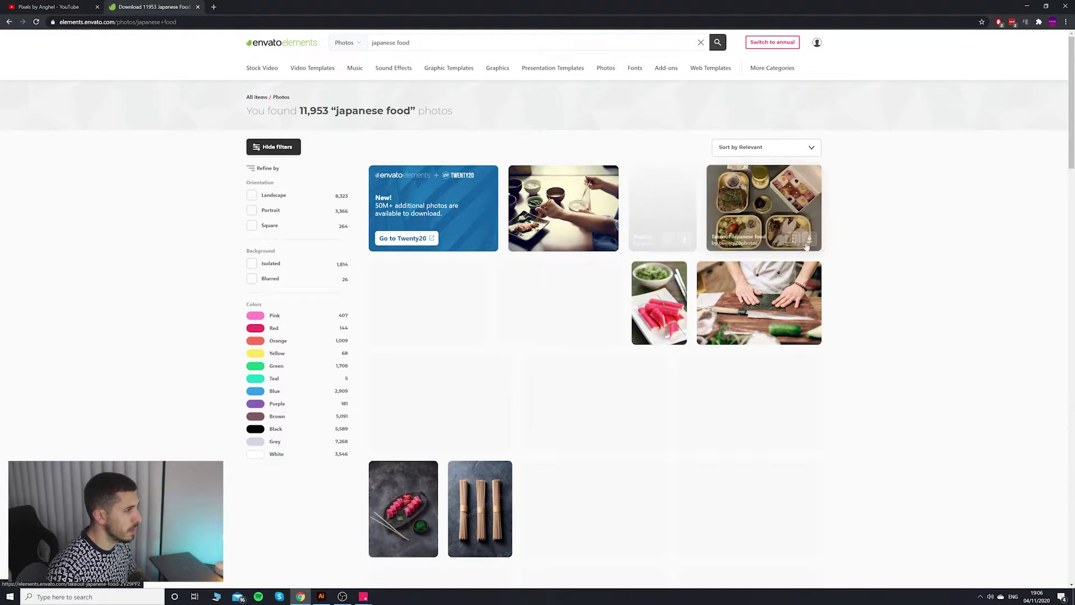
Look through the Japanese food photos for a suitable picture, briefly checking the crab stick photo's page before returning to the results.
{"action": "scroll", "coordinate": [839, 246], "scroll_direction": "down", "scroll_amount": 2}
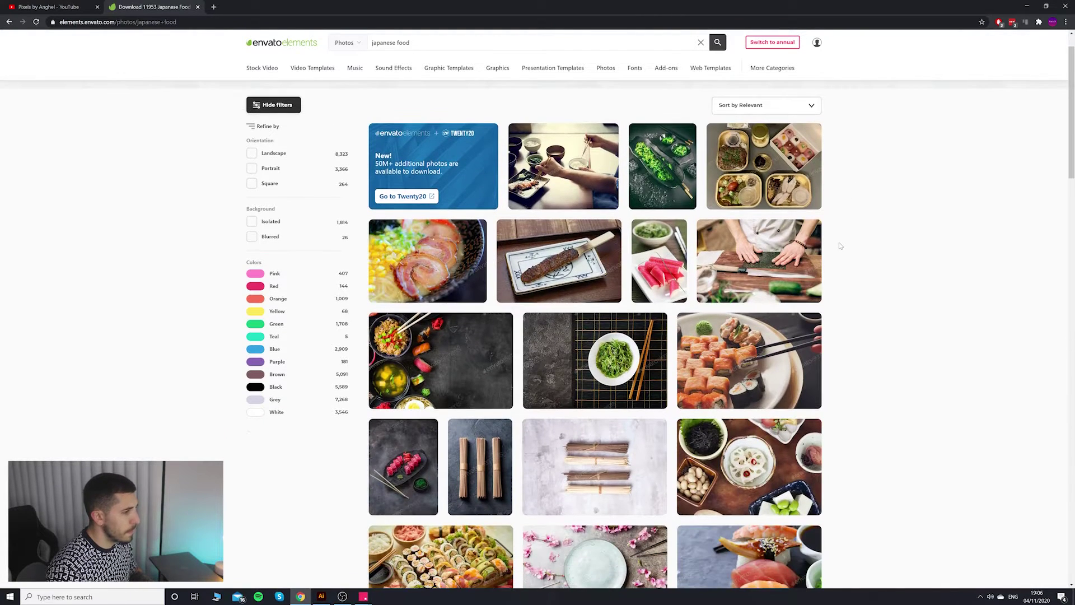
{"action": "scroll", "coordinate": [840, 247], "scroll_direction": "down", "scroll_amount": 3}
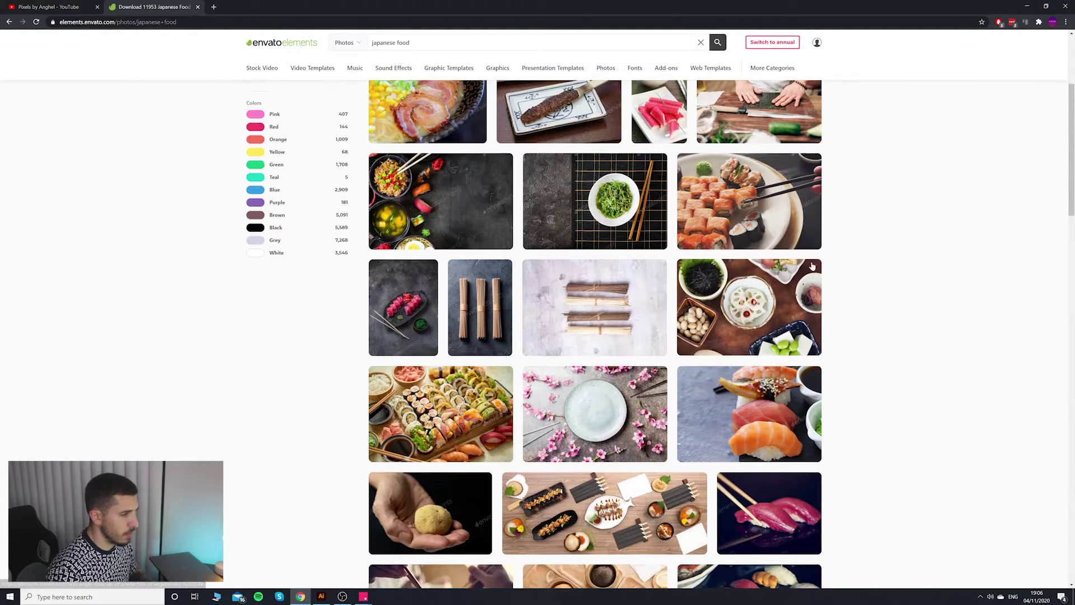
{"action": "scroll", "coordinate": [810, 269], "scroll_direction": "down", "scroll_amount": 4}
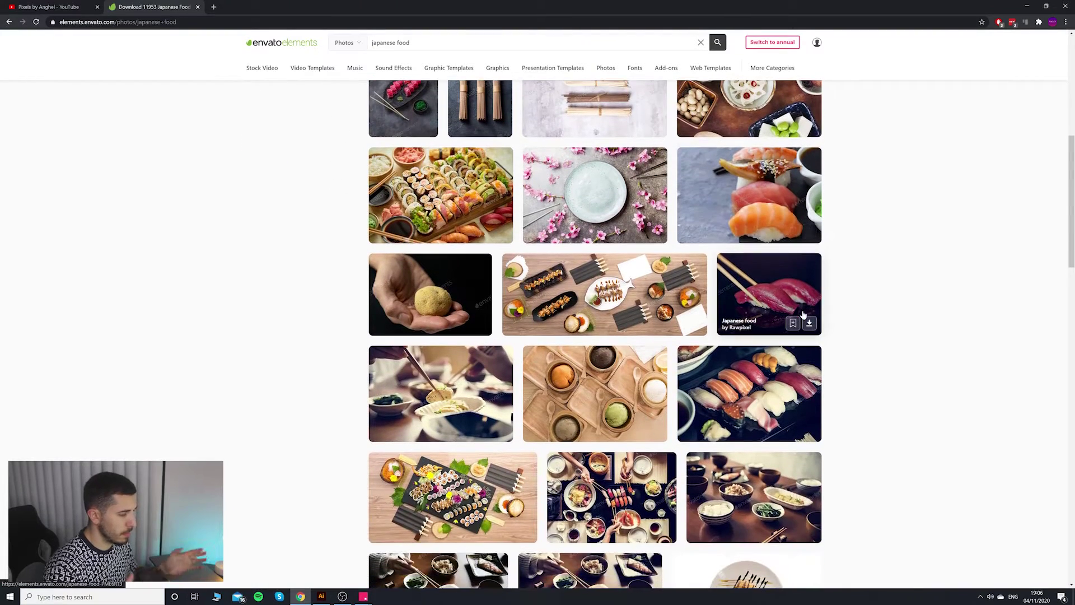
{"action": "scroll", "coordinate": [834, 338], "scroll_direction": "down", "scroll_amount": 1}
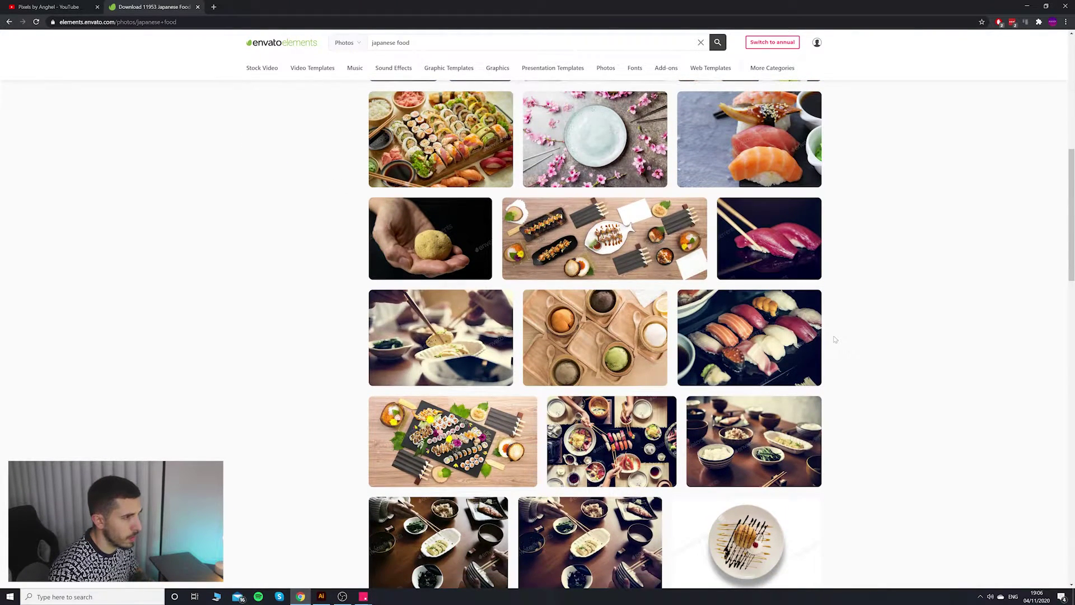
{"action": "scroll", "coordinate": [834, 338], "scroll_direction": "up", "scroll_amount": 5}
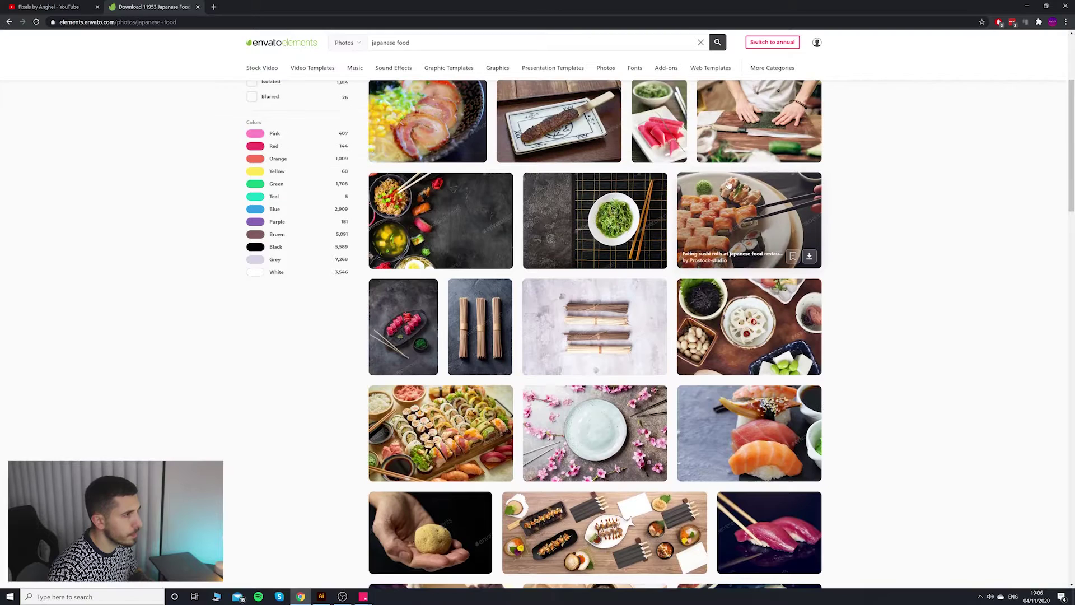
{"action": "scroll", "coordinate": [727, 184], "scroll_direction": "up", "scroll_amount": 3}
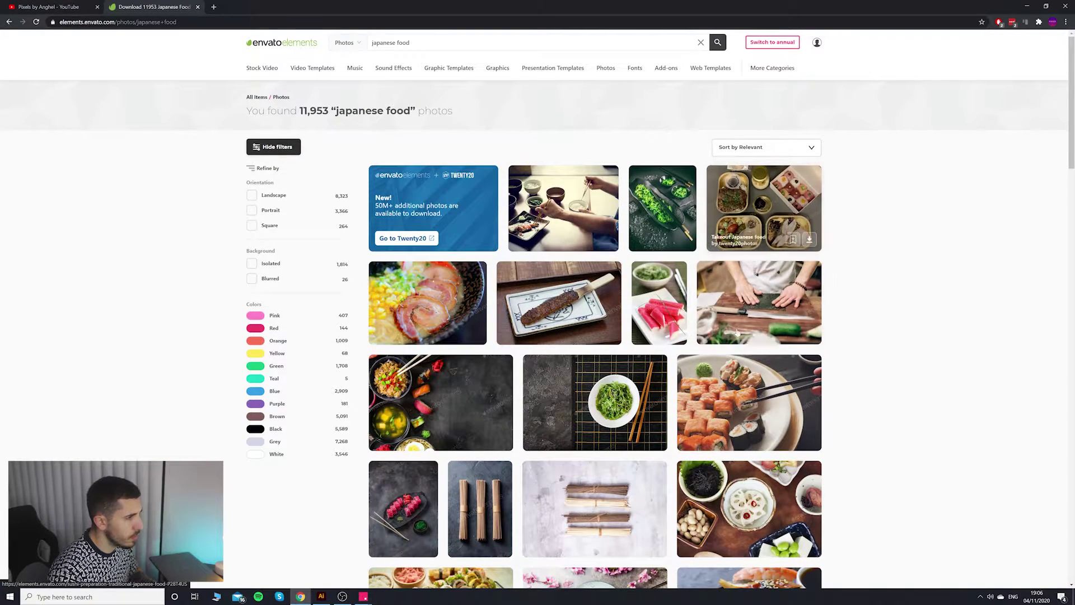
{"action": "scroll", "coordinate": [736, 332], "scroll_direction": "down", "scroll_amount": 1}
{"action": "left_click", "coordinate": [665, 226]}
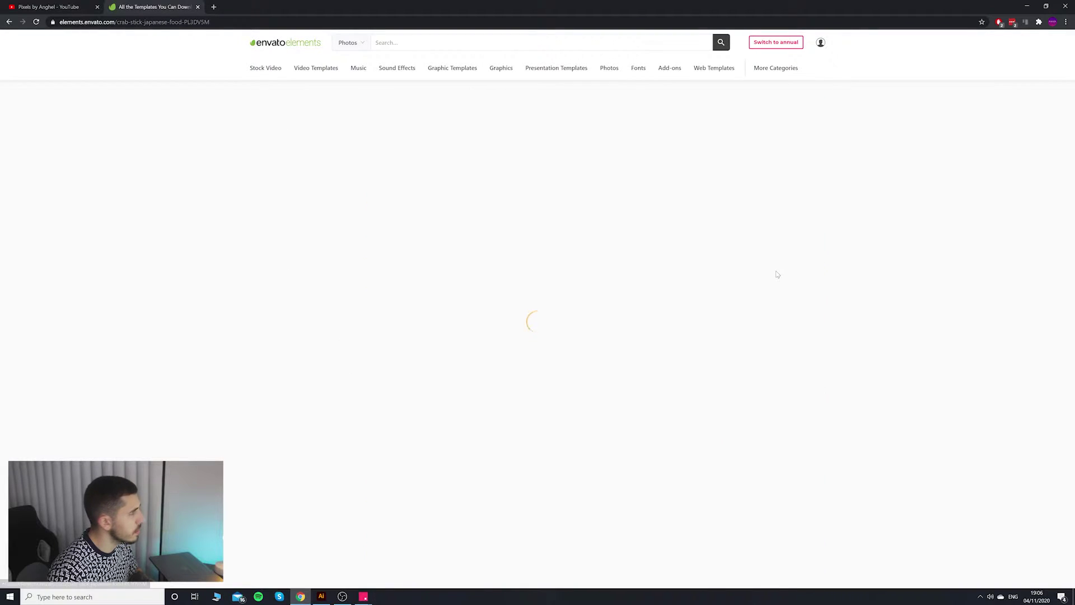
{"action": "left_click", "coordinate": [10, 22]}
{"action": "scroll", "coordinate": [484, 308], "scroll_direction": "down", "scroll_amount": 1}
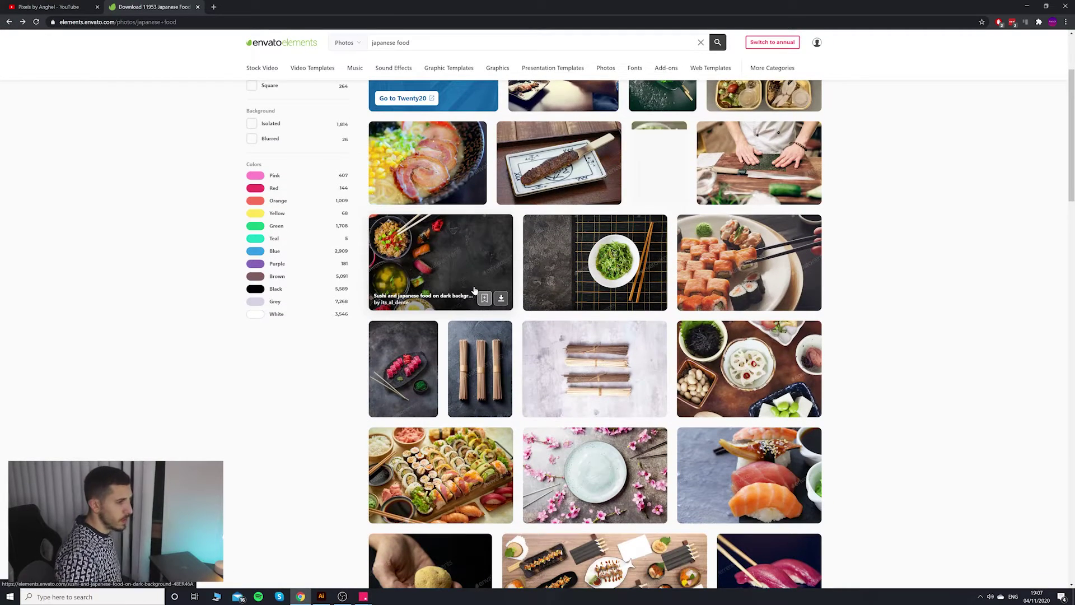
Open the wooden-table maki roll set photo, and from its similar photos open the salmon sushi close-up with chopsticks.
{"action": "scroll", "coordinate": [576, 296], "scroll_direction": "down", "scroll_amount": 2}
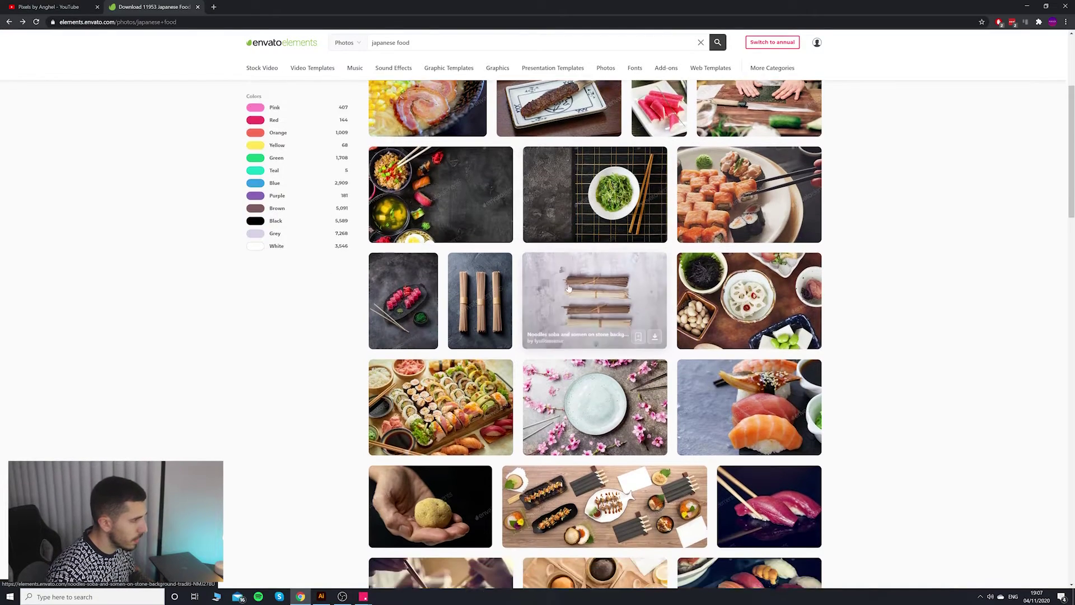
{"action": "scroll", "coordinate": [576, 297], "scroll_direction": "down", "scroll_amount": 5}
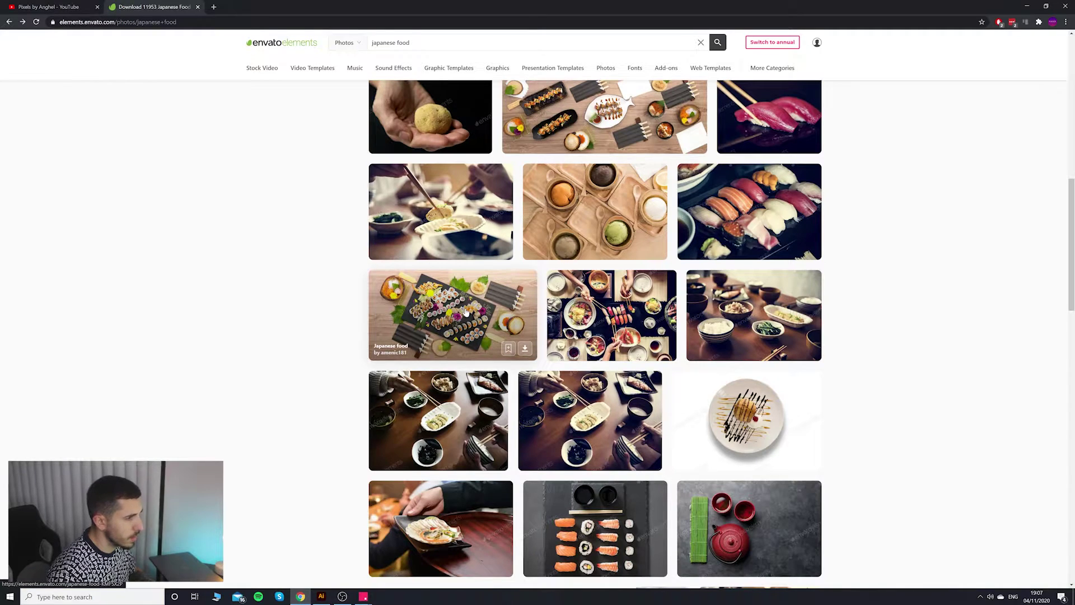
{"action": "left_click", "coordinate": [466, 313]}
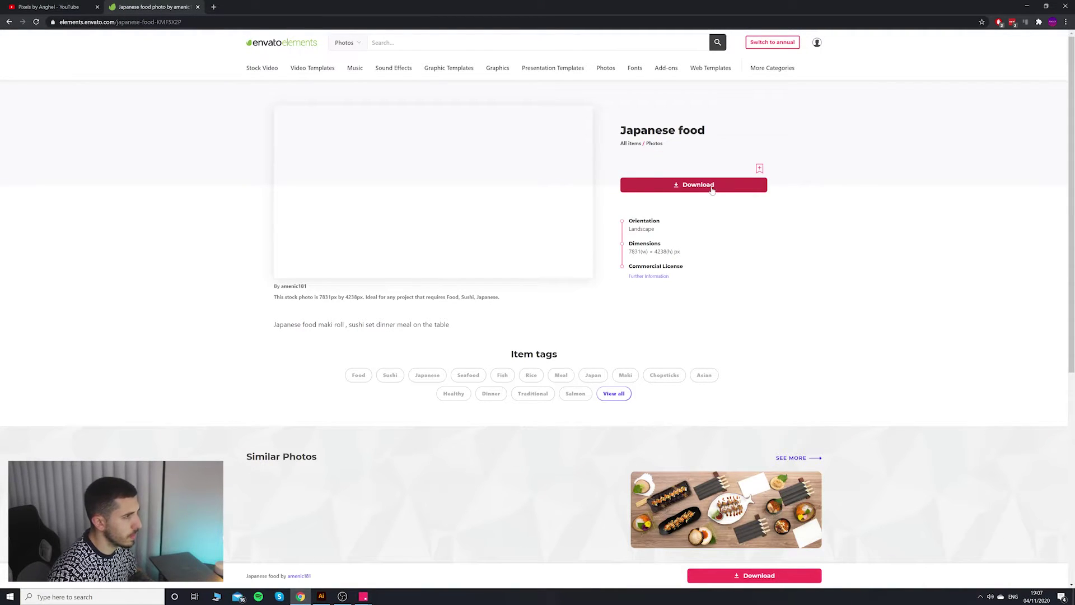
{"action": "scroll", "coordinate": [700, 336], "scroll_direction": "down", "scroll_amount": 2}
{"action": "scroll", "coordinate": [700, 336], "scroll_direction": "up", "scroll_amount": 2}
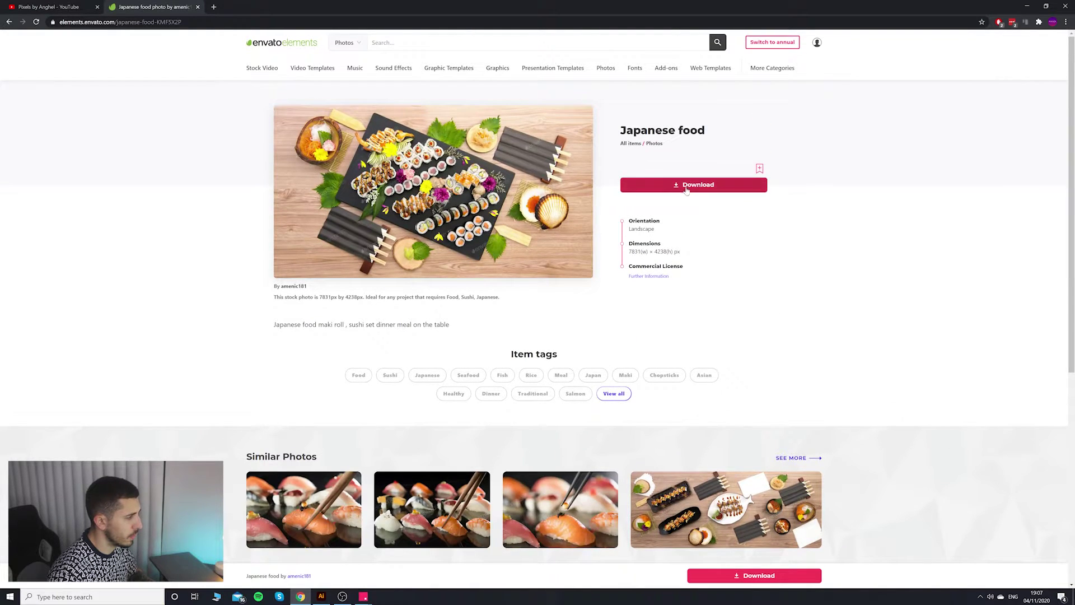
{"action": "left_click", "coordinate": [303, 510]}
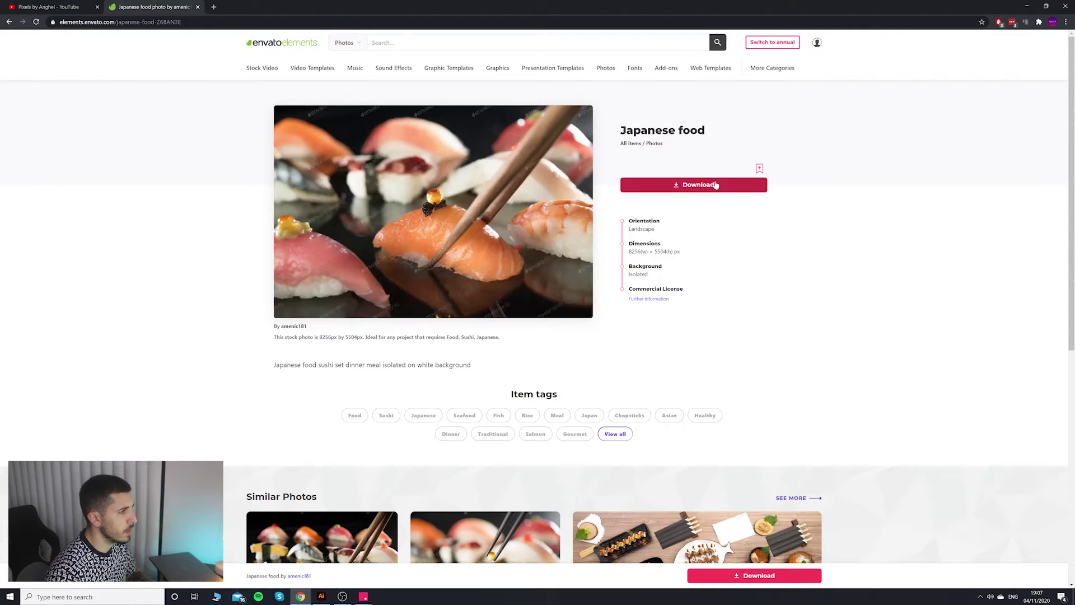
Download the salmon sushi photo, adding it to the PixelsbyAnghel project.
{"action": "left_click", "coordinate": [716, 185]}
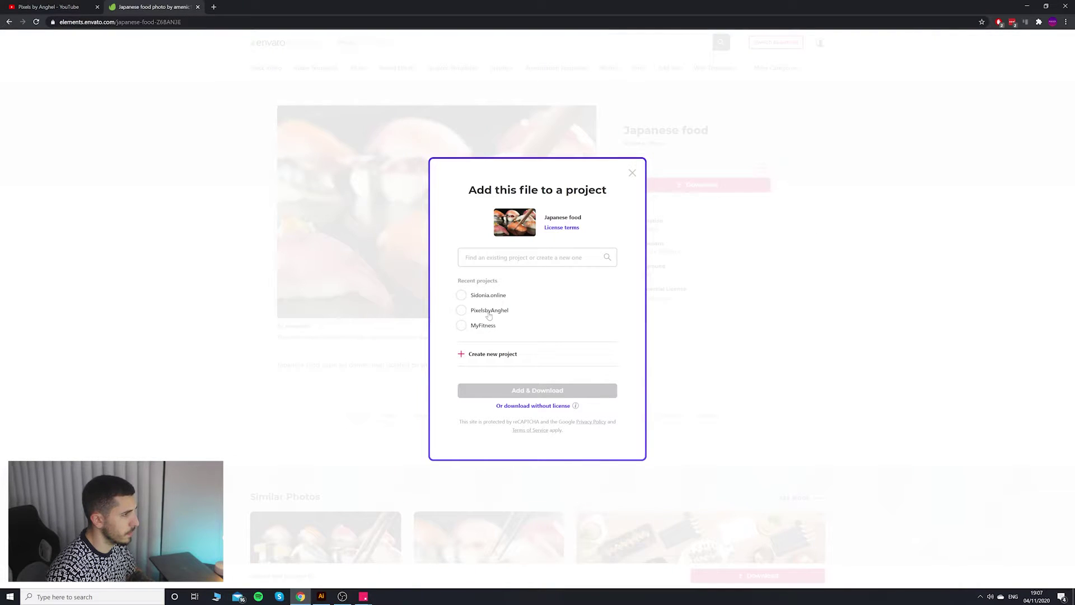
{"action": "left_click", "coordinate": [488, 312]}
{"action": "left_click", "coordinate": [537, 391]}
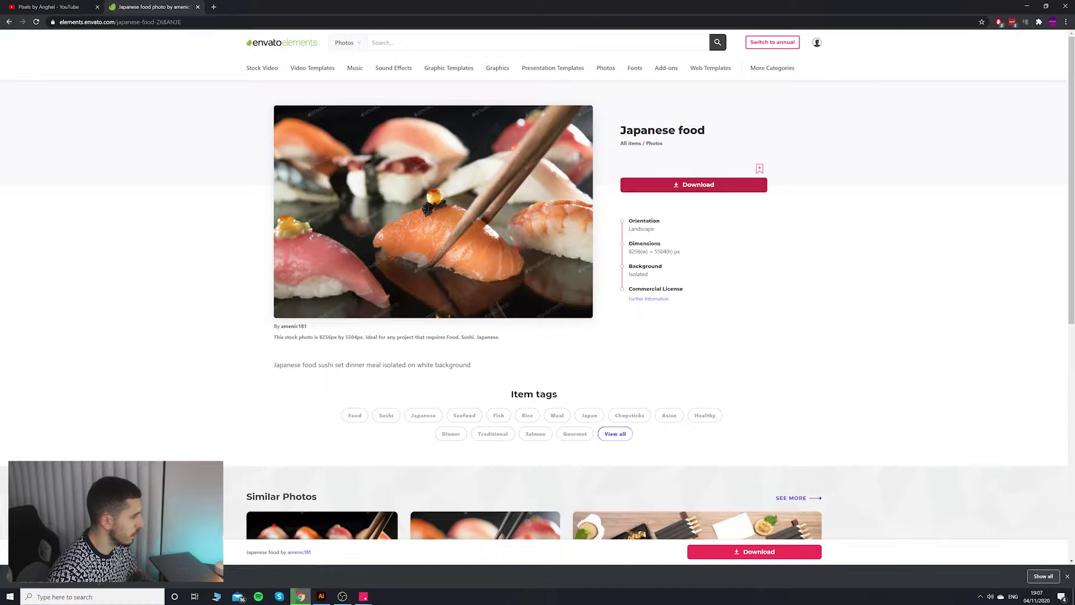
Look over the similar photos and the author's other pictures on the downloaded sushi photo's page.
{"action": "scroll", "coordinate": [537, 308], "scroll_direction": "down", "scroll_amount": 2}
{"action": "scroll", "coordinate": [538, 308], "scroll_direction": "up", "scroll_amount": 2}
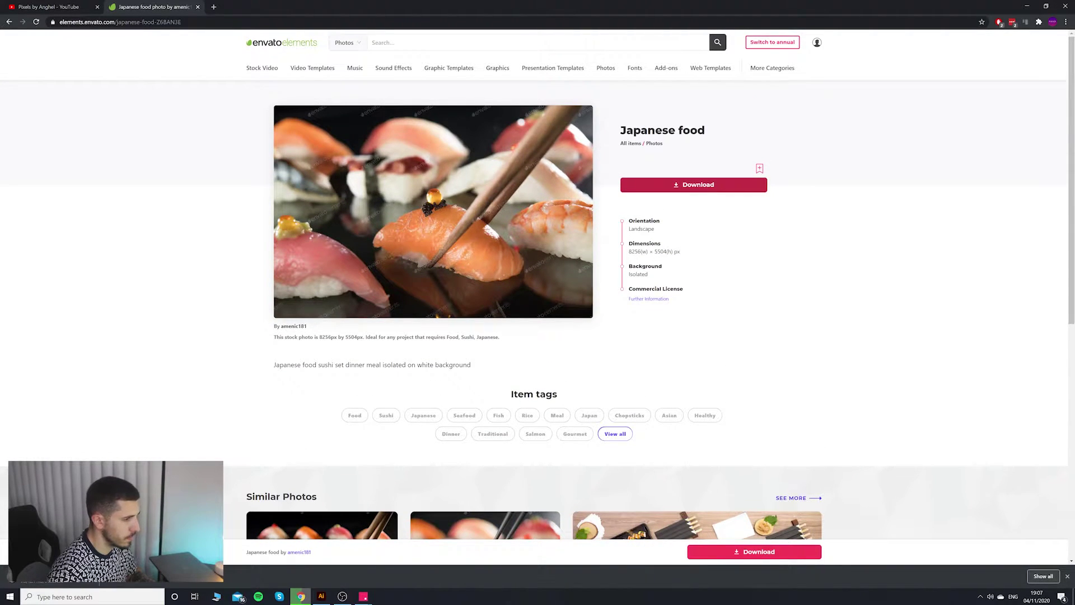
{"action": "scroll", "coordinate": [537, 308], "scroll_direction": "down", "scroll_amount": 4}
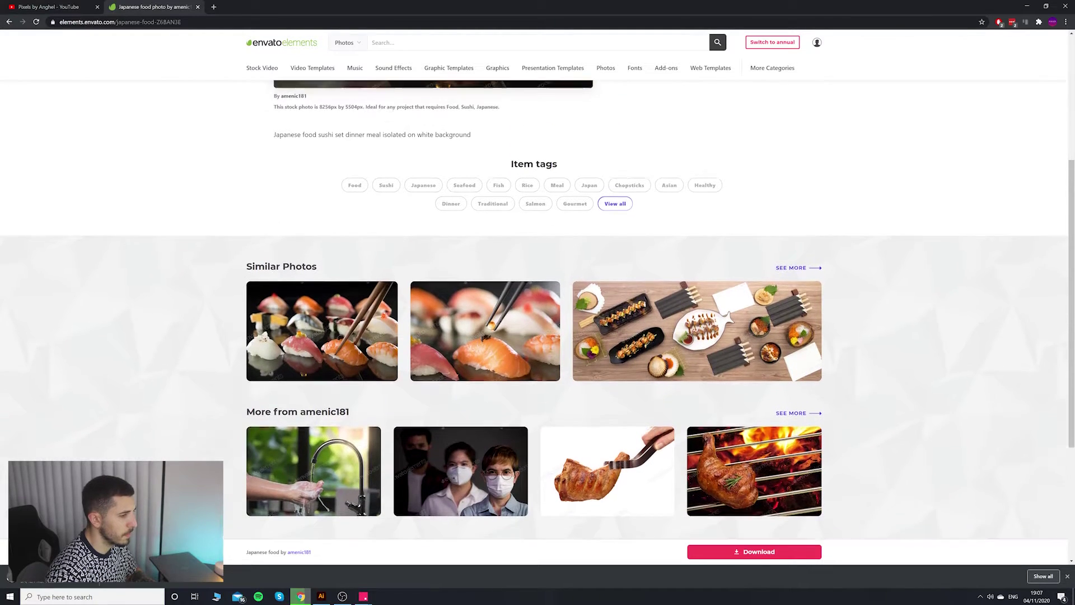
{"action": "scroll", "coordinate": [532, 460], "scroll_direction": "up", "scroll_amount": 3}
{"action": "scroll", "coordinate": [532, 460], "scroll_direction": "down", "scroll_amount": 3}
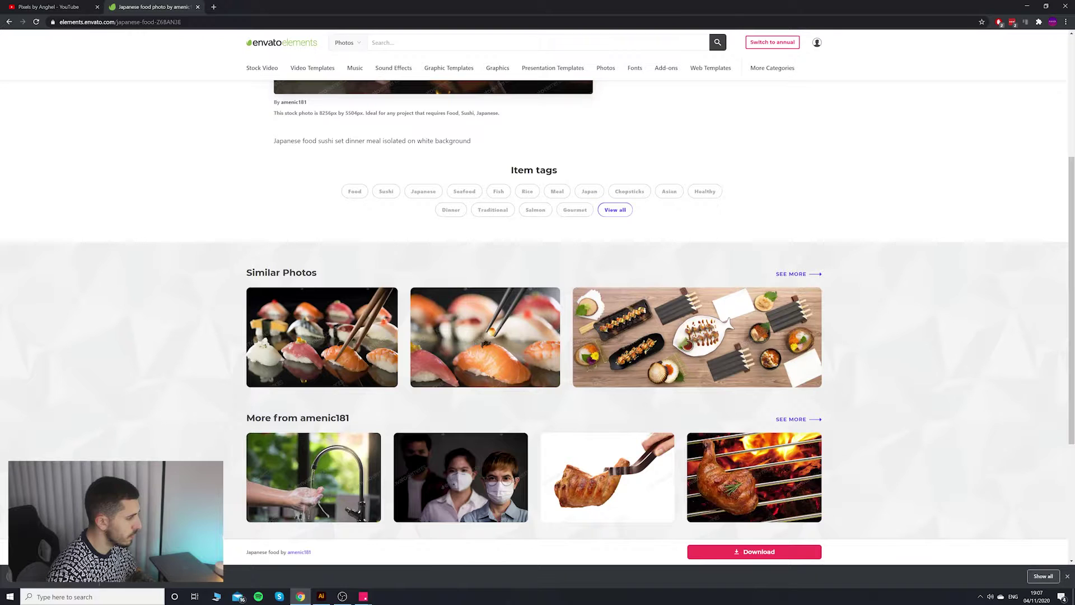
Bring the downloaded salmon sushi photo into the InVision Studio artboard and scale it down to about 162 by 108 px over the tiles.
{"action": "left_click_drag", "start_coordinate": [362, 596], "coordinate": [398, 562]}
{"action": "left_click_drag", "start_coordinate": [392, 238], "coordinate": [391, 240]}
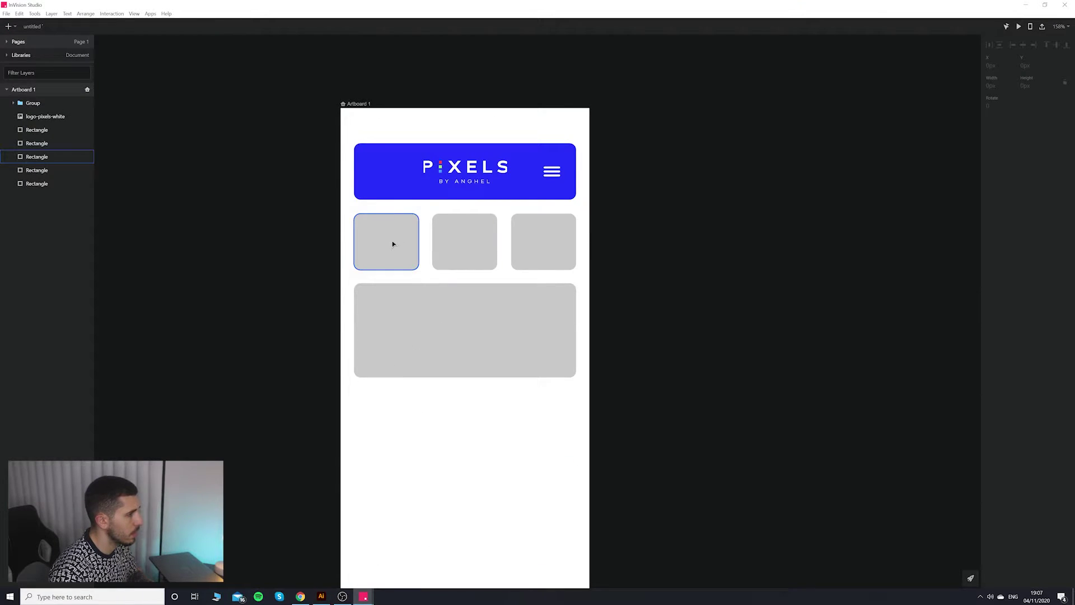
{"action": "key", "text": "shift+1"}
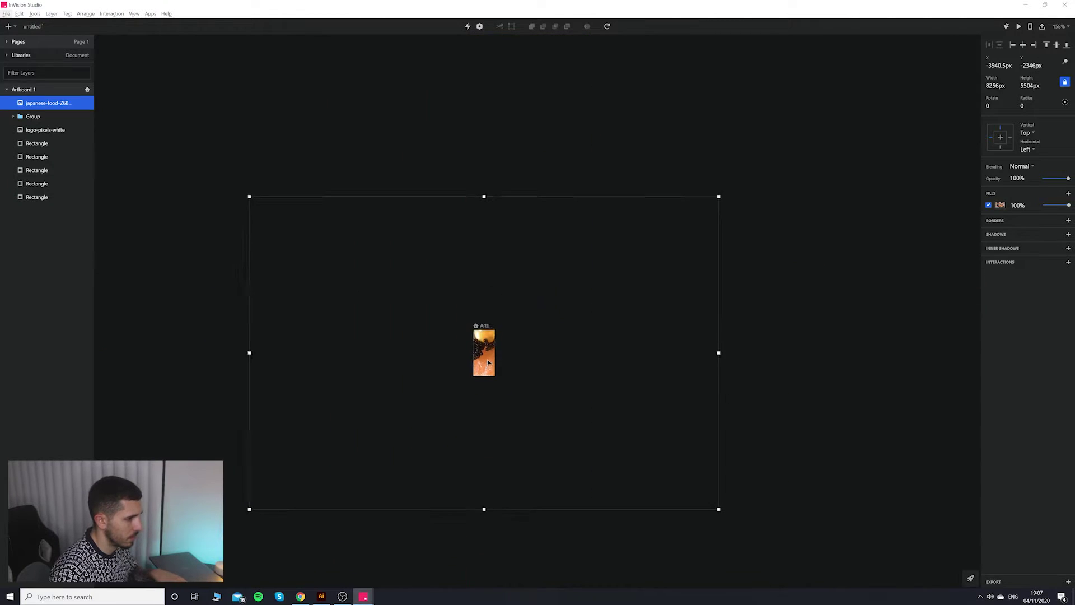
{"action": "left_click_drag", "start_coordinate": [708, 353], "coordinate": [491, 360]}
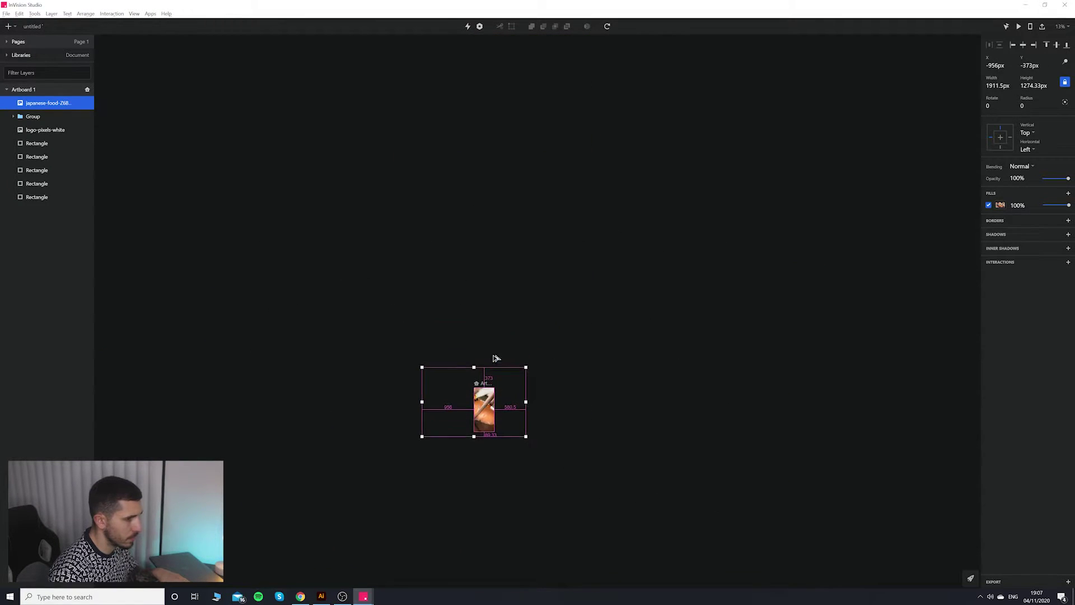
{"action": "key", "text": "shift+2"}
{"action": "left_click_drag", "start_coordinate": [851, 326], "coordinate": [408, 319]}
{"action": "left_click_drag", "start_coordinate": [359, 323], "coordinate": [550, 341]}
{"action": "scroll", "coordinate": [478, 304], "scroll_direction": "up", "scroll_amount": 5}
Mask the salmon sushi photo with the first grey tile below the header.
{"action": "left_click", "coordinate": [485, 276], "text": "shift"}
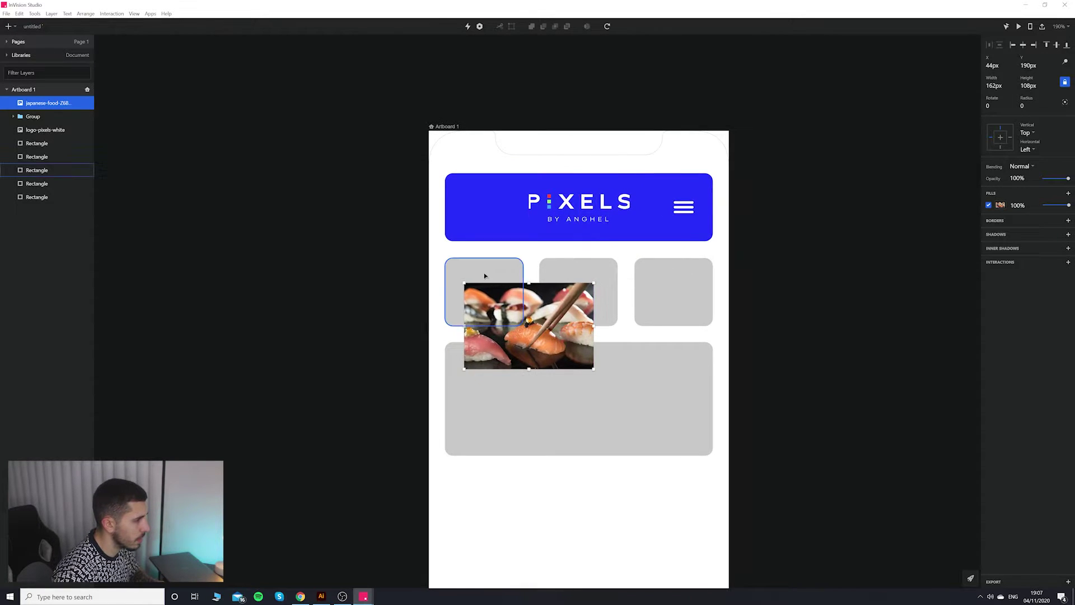
{"action": "right_click", "coordinate": [483, 298]}
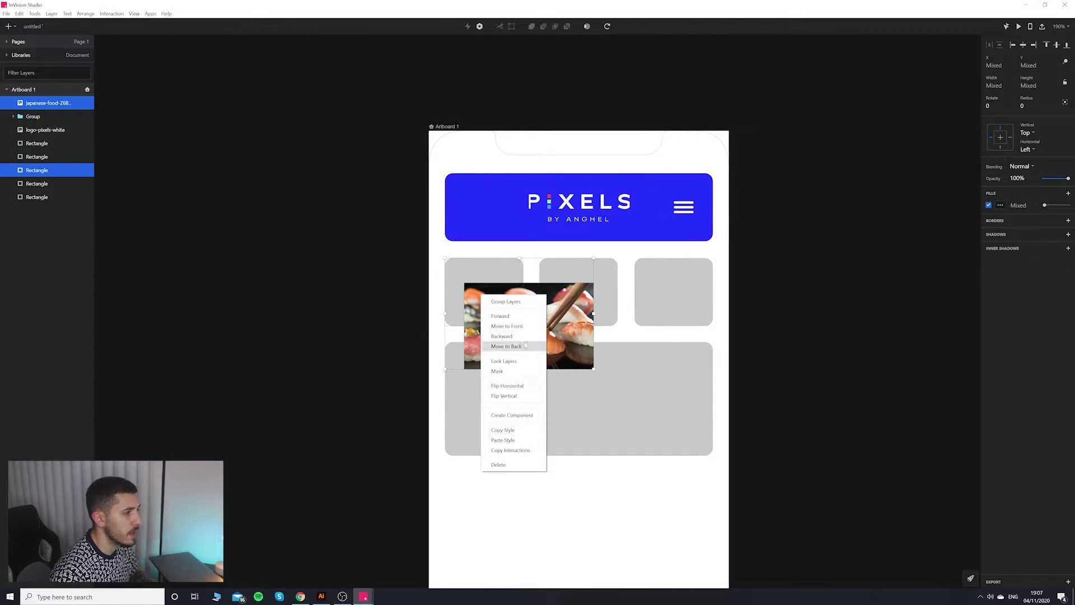
{"action": "left_click", "coordinate": [513, 372]}
{"action": "key", "text": "Escape"}
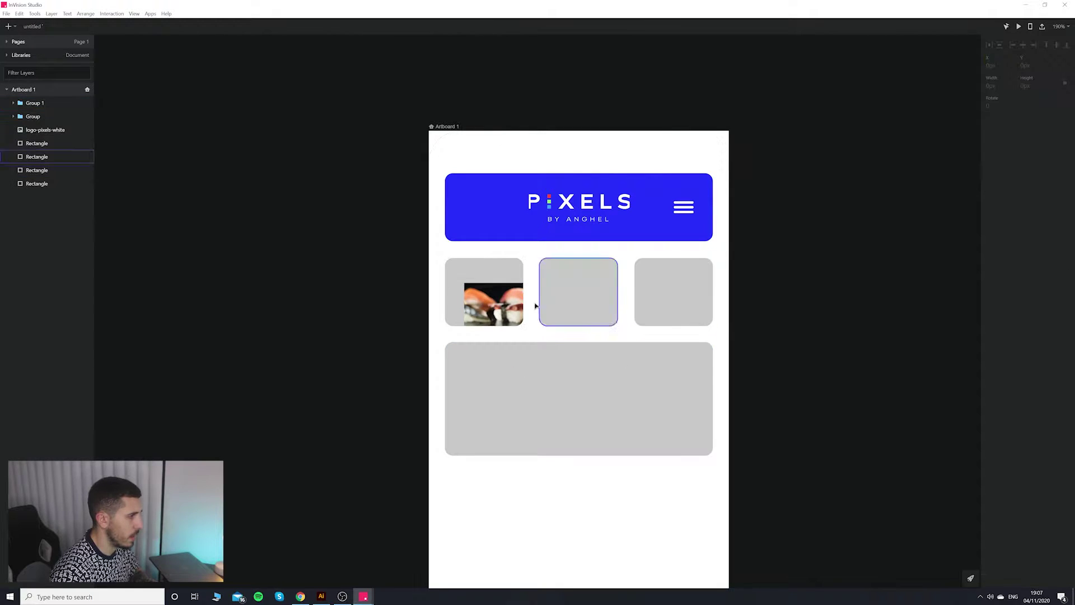
Reposition the sushi photo inside its mask so it fills the whole first tile.
{"action": "left_click", "coordinate": [456, 261]}
{"action": "double_click", "coordinate": [457, 263]}
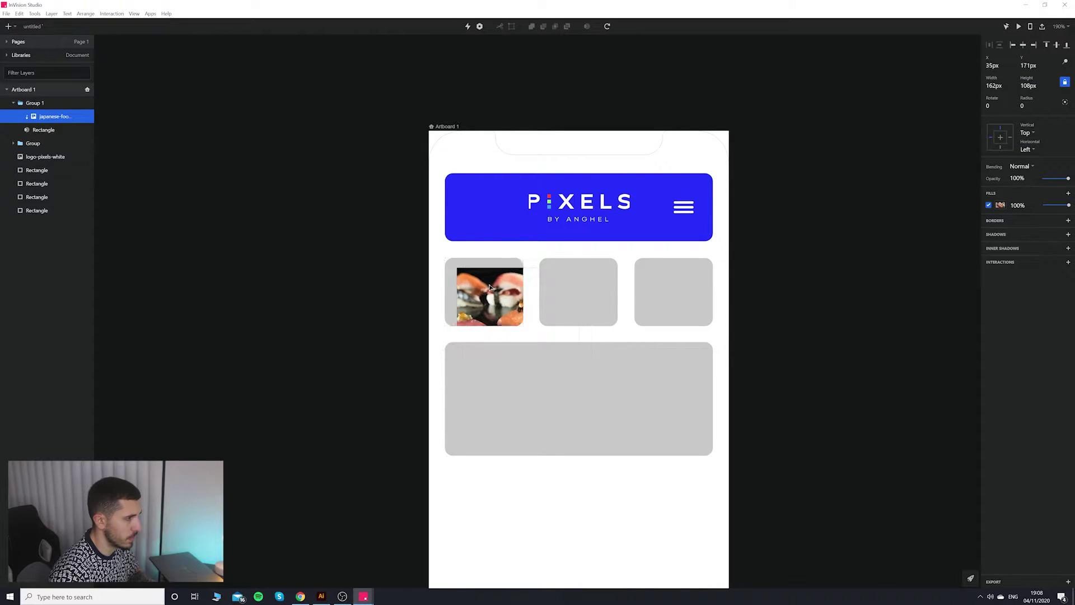
{"action": "left_click_drag", "start_coordinate": [456, 263], "coordinate": [463, 280]}
{"action": "left_click", "coordinate": [761, 294]}
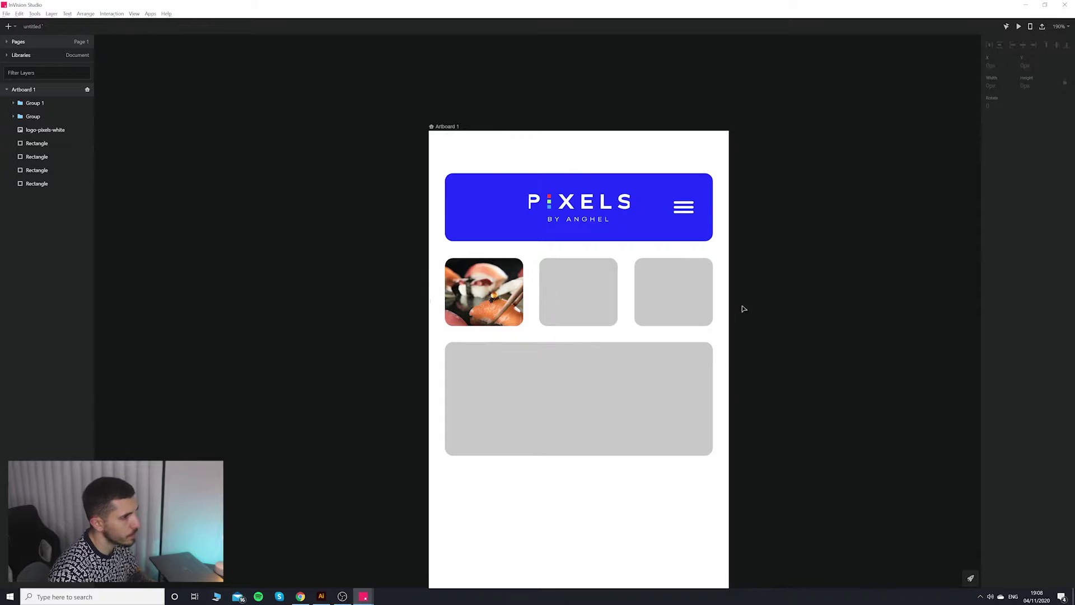
{"action": "scroll", "coordinate": [721, 301], "scroll_direction": "down", "scroll_amount": 6}
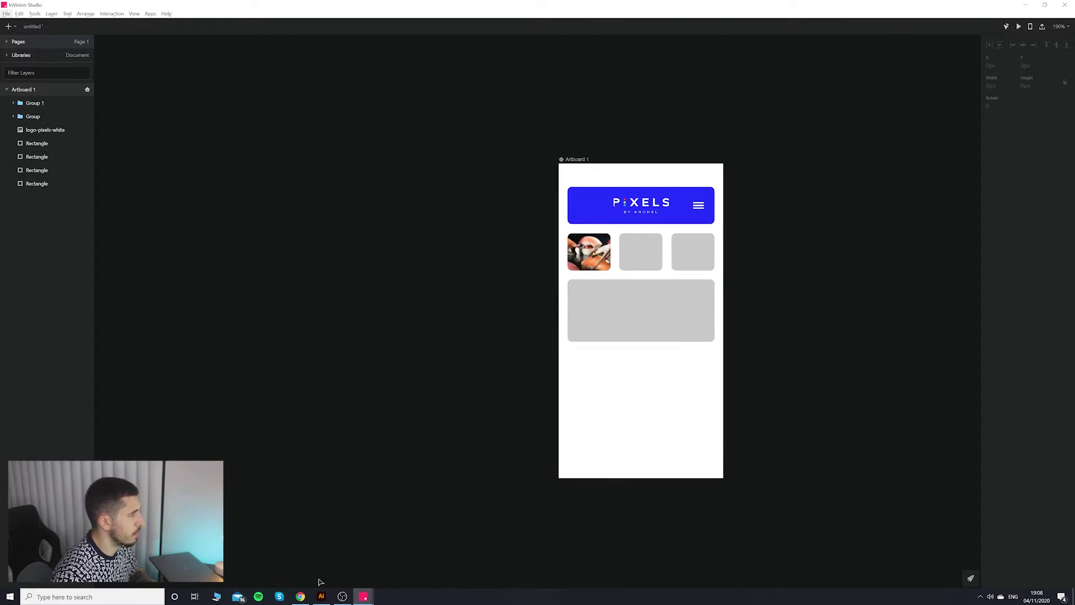
Switch to Envato Elements in Chrome and search its photos for "italian food".
{"action": "left_click", "coordinate": [300, 596]}
{"action": "scroll", "coordinate": [393, 305], "scroll_direction": "up", "scroll_amount": 3}
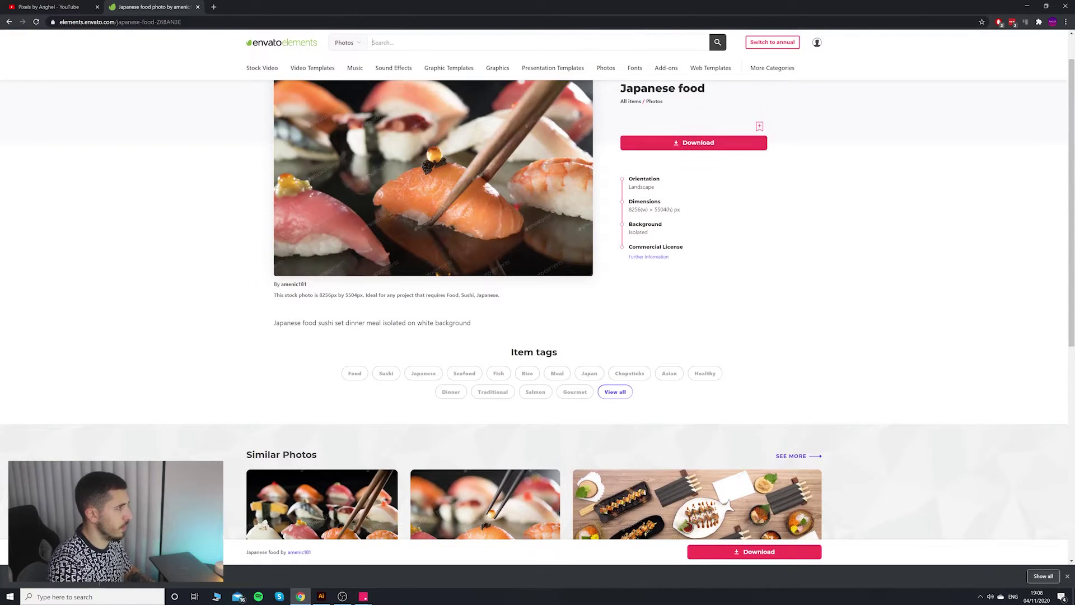
{"action": "type", "text": "italian food"}
{"action": "key", "text": "Return"}
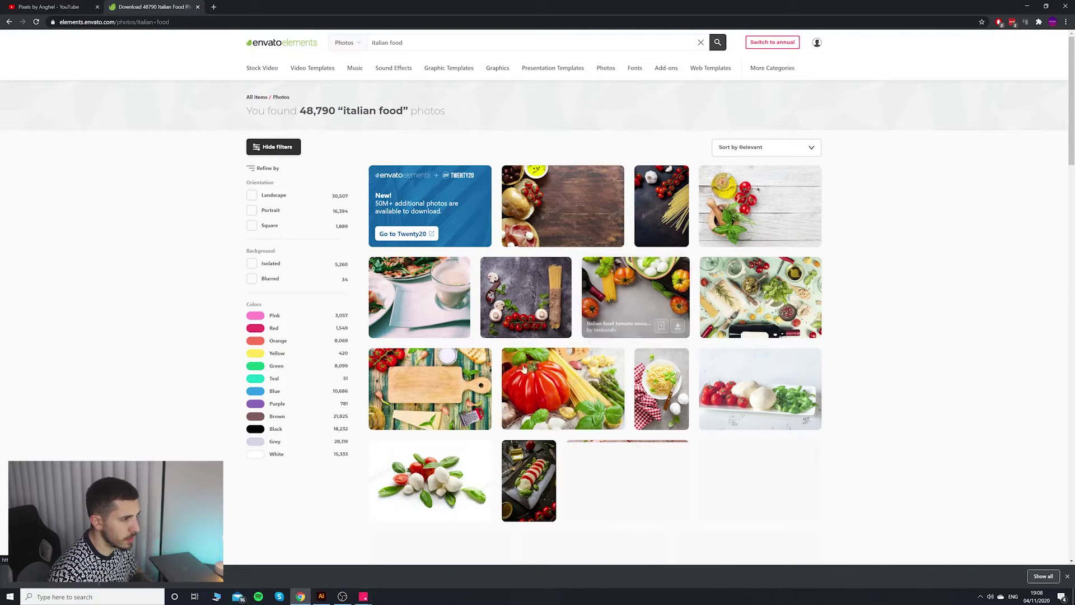
Look through the Italian food photos and open the tagliatelle close-up with cherry tomato and basil.
{"action": "scroll", "coordinate": [652, 307], "scroll_direction": "down", "scroll_amount": 2}
{"action": "scroll", "coordinate": [686, 304], "scroll_direction": "down", "scroll_amount": 2}
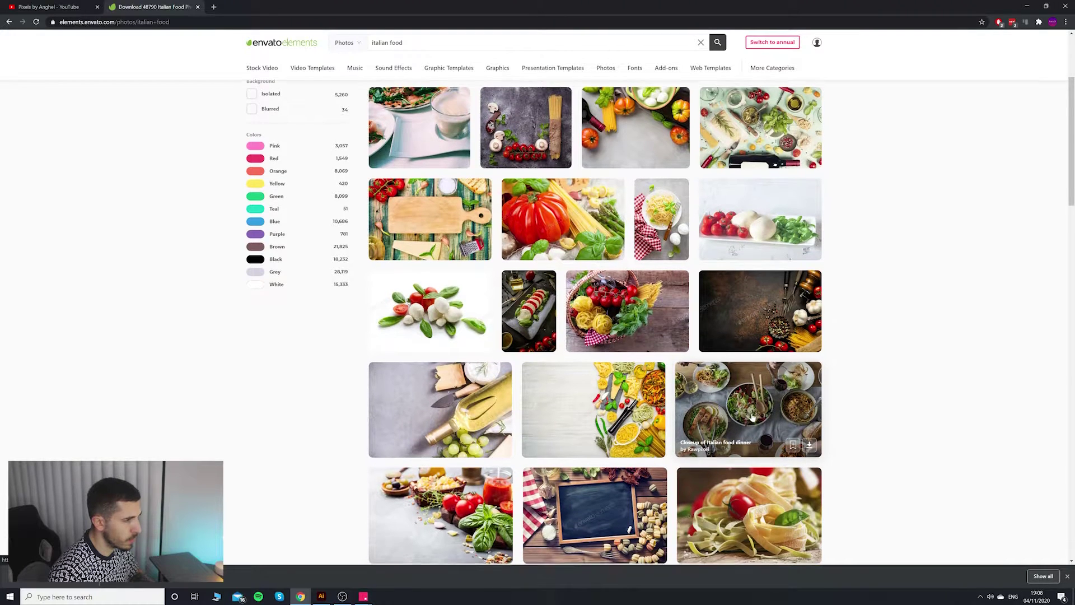
{"action": "scroll", "coordinate": [701, 429], "scroll_direction": "down", "scroll_amount": 3}
{"action": "scroll", "coordinate": [701, 429], "scroll_direction": "down", "scroll_amount": 2}
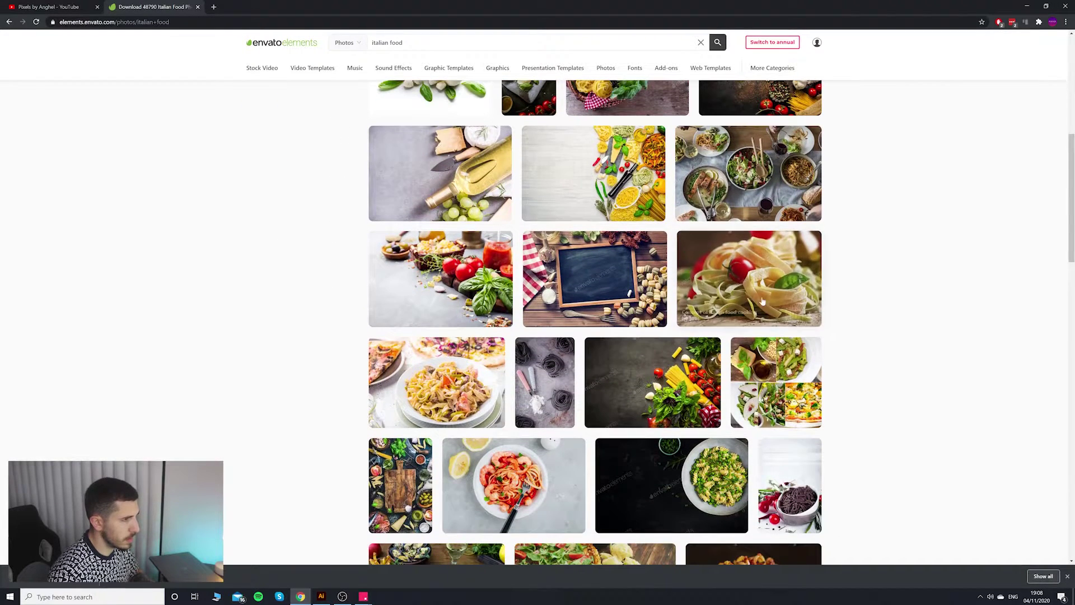
{"action": "left_click", "coordinate": [762, 271]}
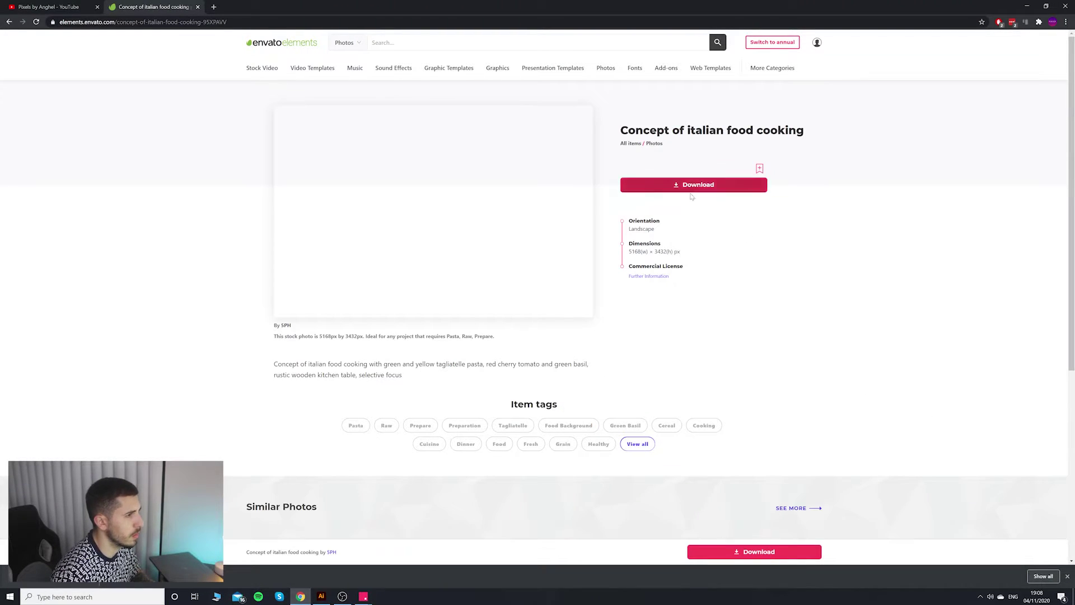
Download the tagliatelle photo, adding it to the PixelsbyAnghel project.
{"action": "left_click", "coordinate": [701, 188]}
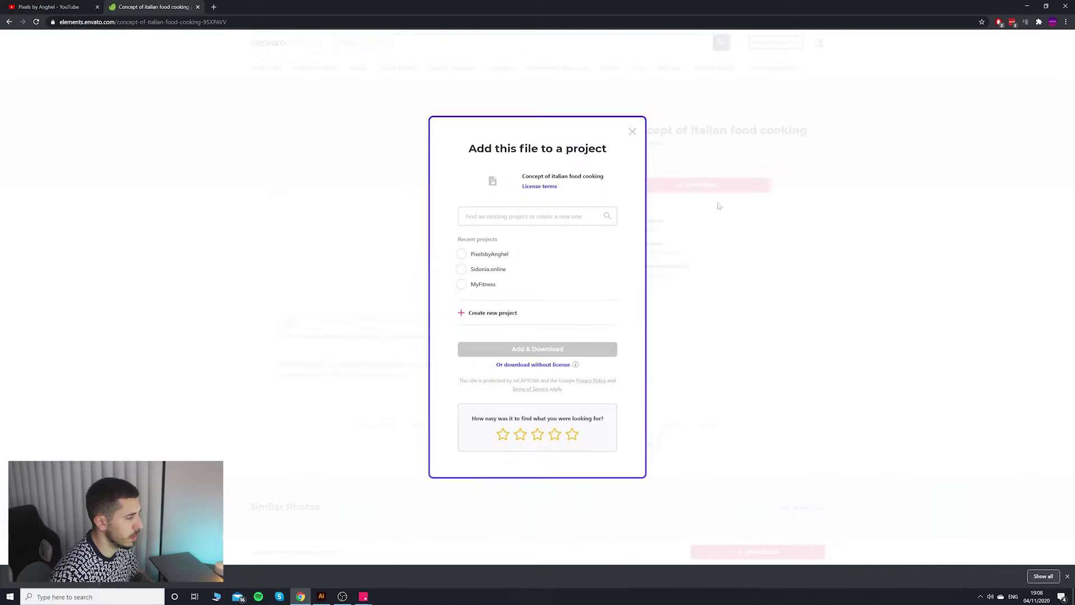
{"action": "left_click", "coordinate": [522, 258]}
{"action": "left_click", "coordinate": [537, 350]}
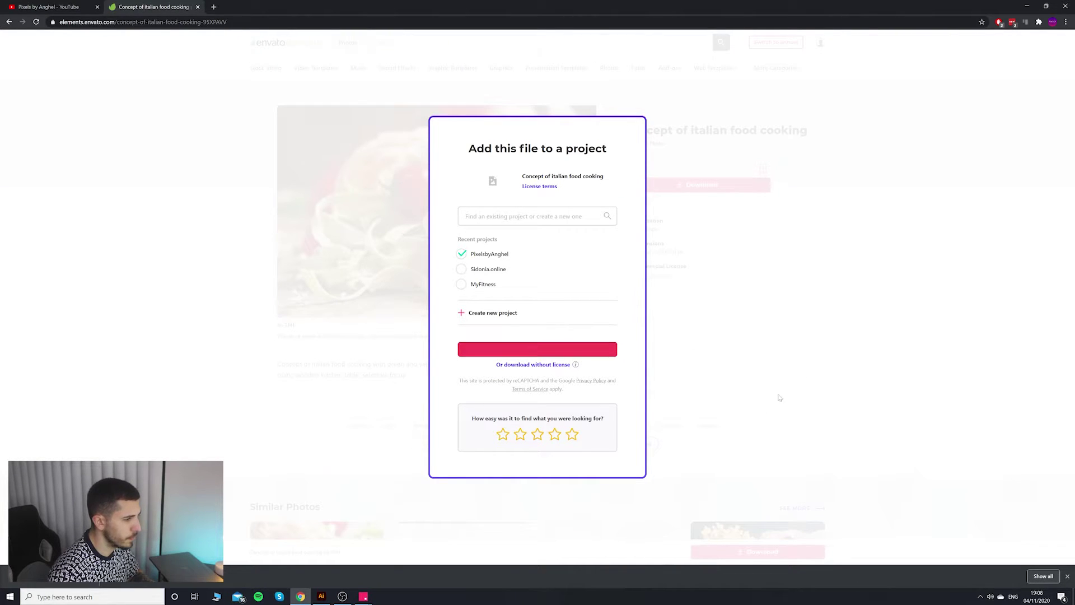
{"action": "scroll", "coordinate": [798, 286], "scroll_direction": "down", "scroll_amount": 2}
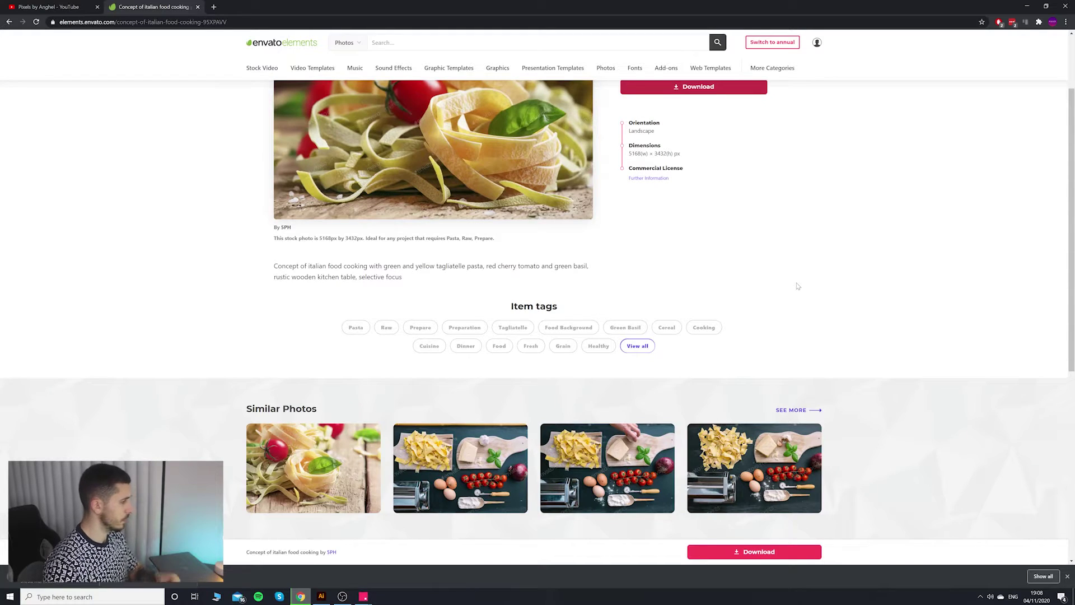
Switch to InVision Studio and import the downloaded tagliatelle photo onto the canvas over the middle tile.
{"action": "mouse_move", "coordinate": [304, 505]}
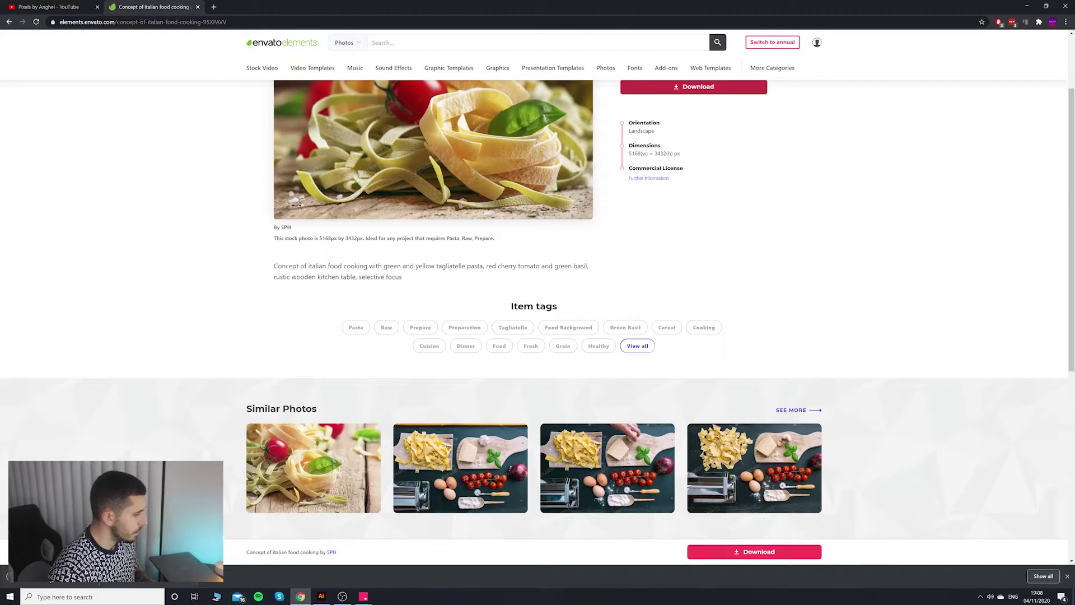
{"action": "mouse_move", "coordinate": [361, 596]}
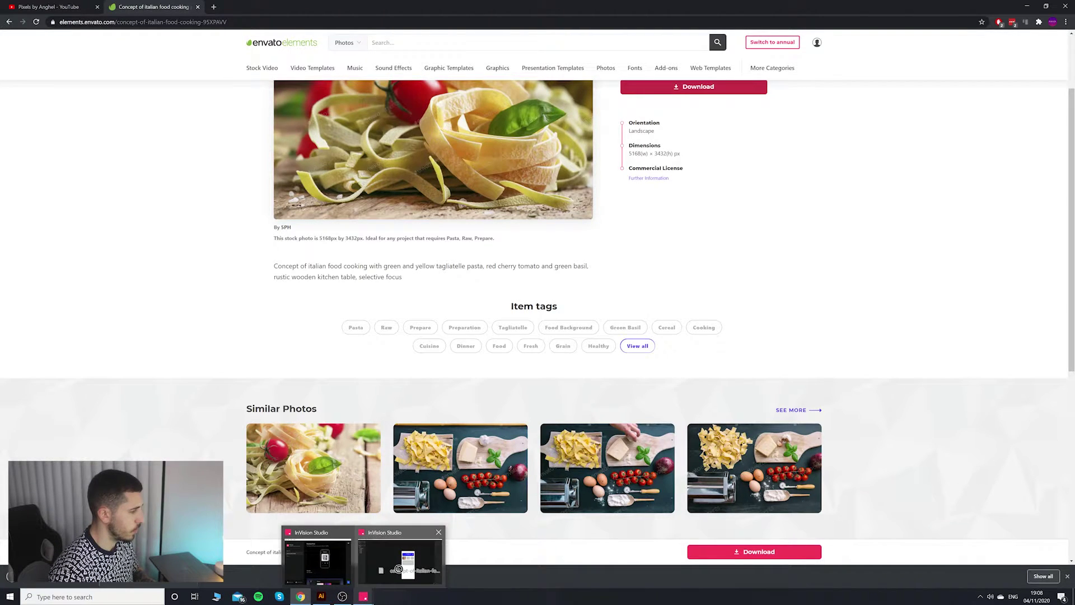
{"action": "left_click_drag", "start_coordinate": [581, 449], "coordinate": [375, 555]}
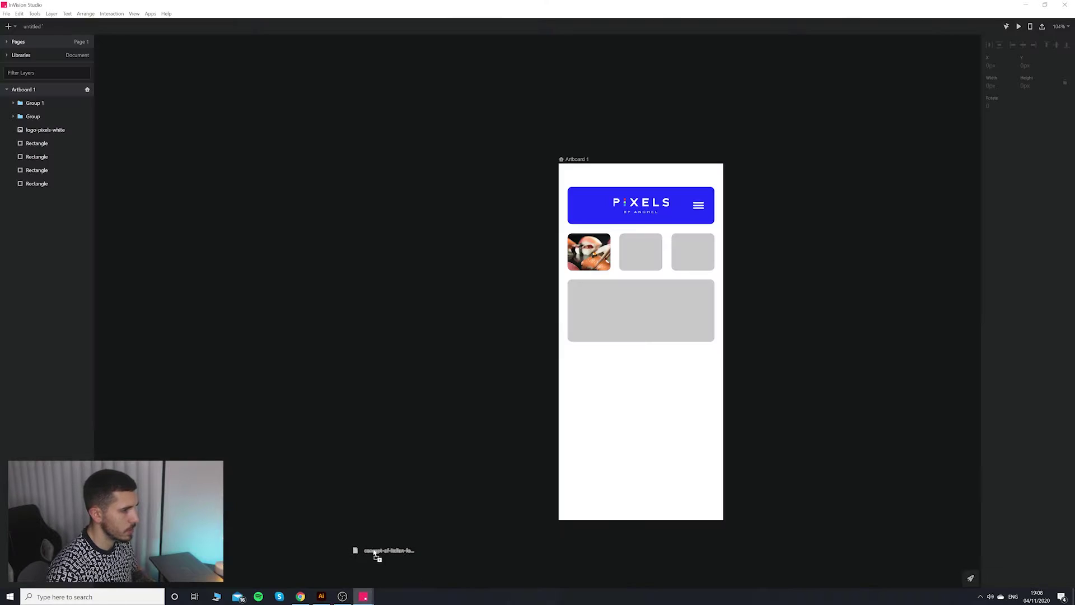
{"action": "left_click_drag", "start_coordinate": [635, 263], "coordinate": [726, 399]}
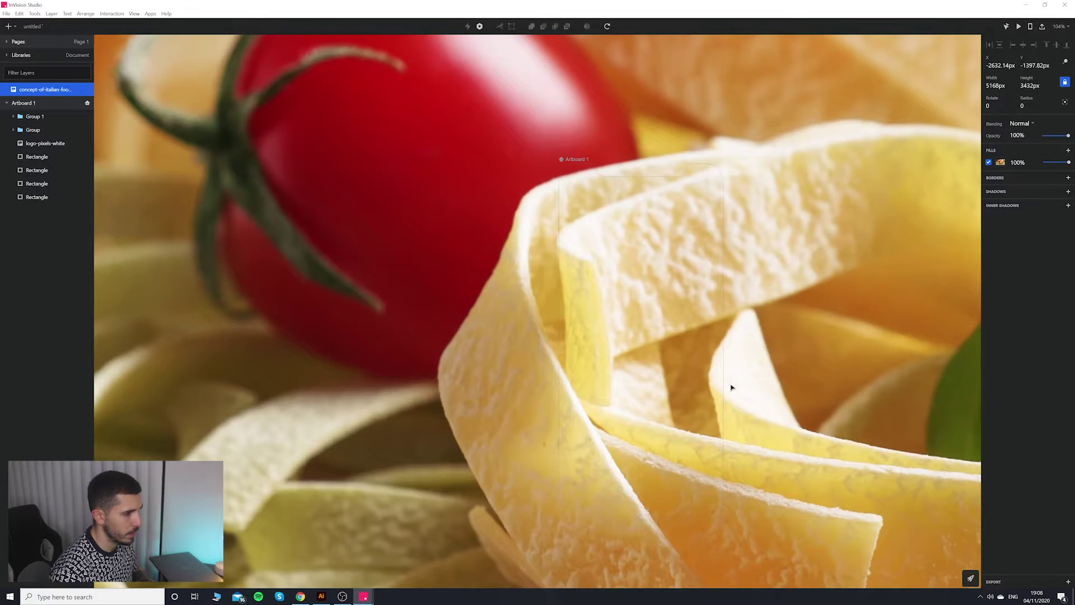
Move the tagliatelle photo onto the artboard over the tiles and scale it down to about 216 by 142 px.
{"action": "scroll", "coordinate": [731, 387], "scroll_direction": "down", "scroll_amount": 10}
{"action": "scroll", "coordinate": [775, 373], "scroll_direction": "up", "scroll_amount": 5}
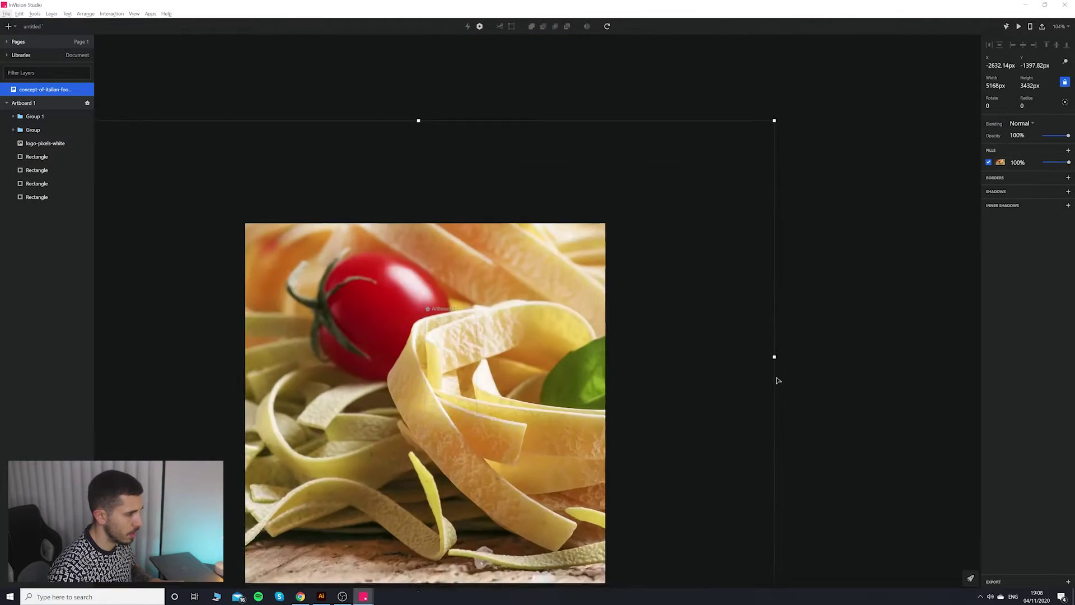
{"action": "left_click_drag", "start_coordinate": [773, 355], "coordinate": [446, 354]}
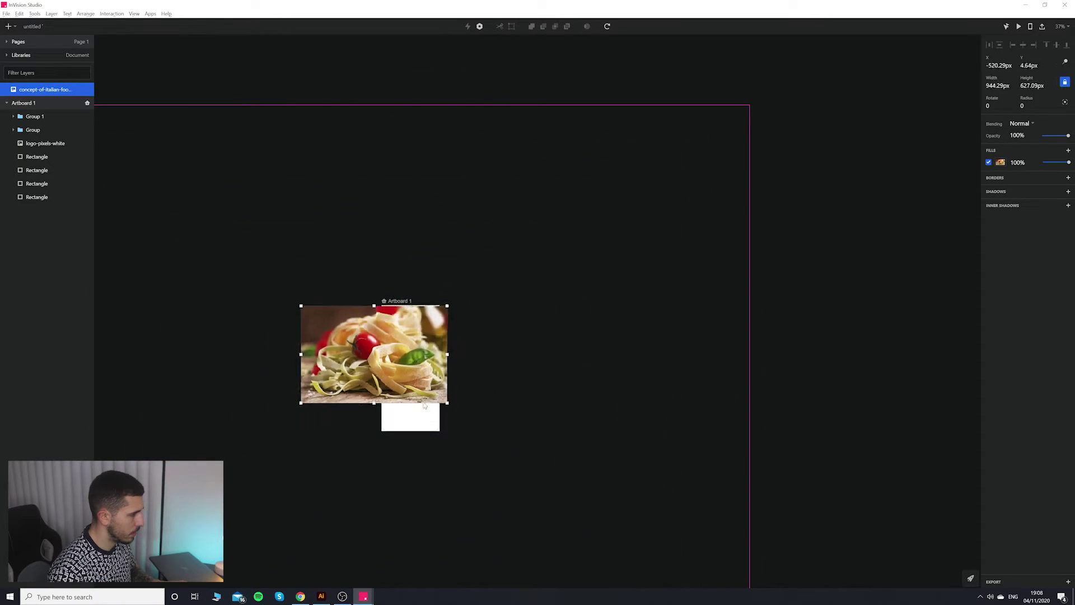
{"action": "left_click_drag", "start_coordinate": [424, 405], "coordinate": [403, 373]}
{"action": "scroll", "coordinate": [385, 419], "scroll_direction": "up", "scroll_amount": 2}
{"action": "scroll", "coordinate": [385, 419], "scroll_direction": "up", "scroll_amount": 5}
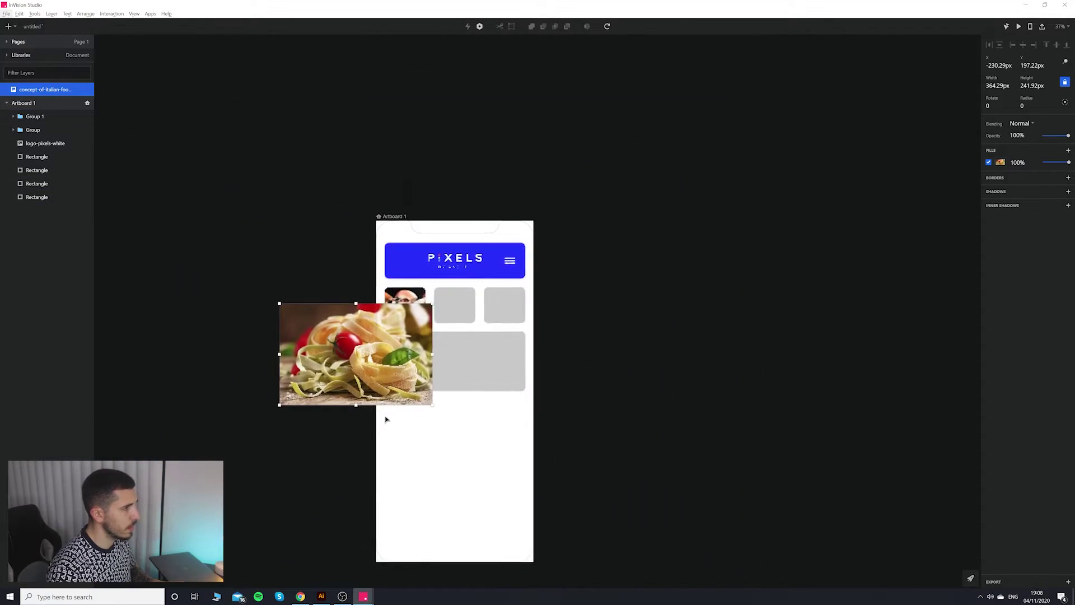
{"action": "scroll", "coordinate": [385, 419], "scroll_direction": "up", "scroll_amount": 3}
{"action": "left_click_drag", "start_coordinate": [436, 328], "coordinate": [607, 223]}
{"action": "scroll", "coordinate": [727, 192], "scroll_direction": "up", "scroll_amount": 5}
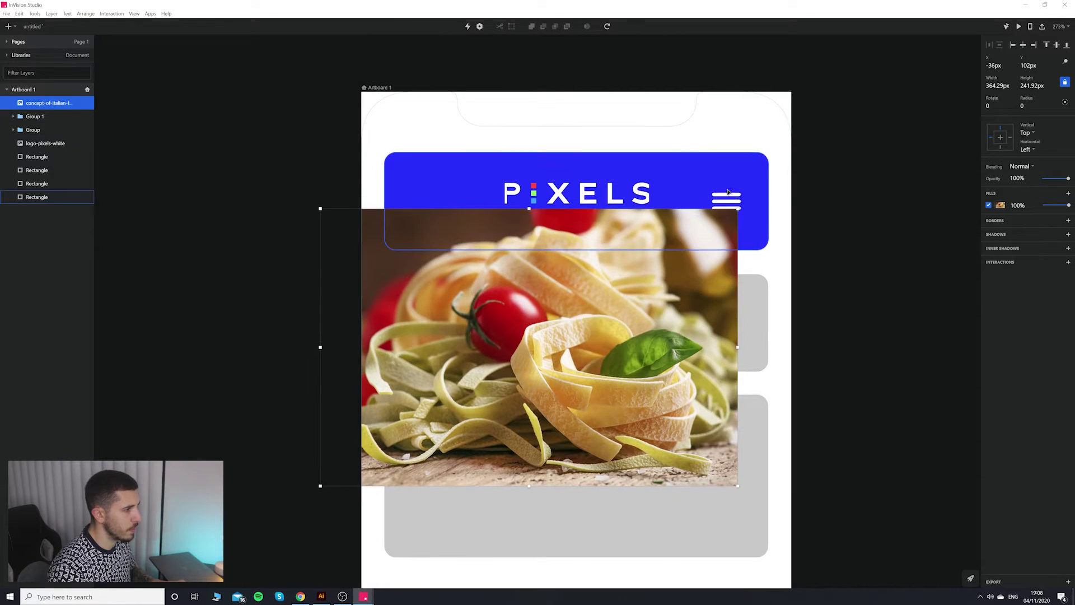
{"action": "left_click_drag", "start_coordinate": [738, 209], "coordinate": [652, 267]}
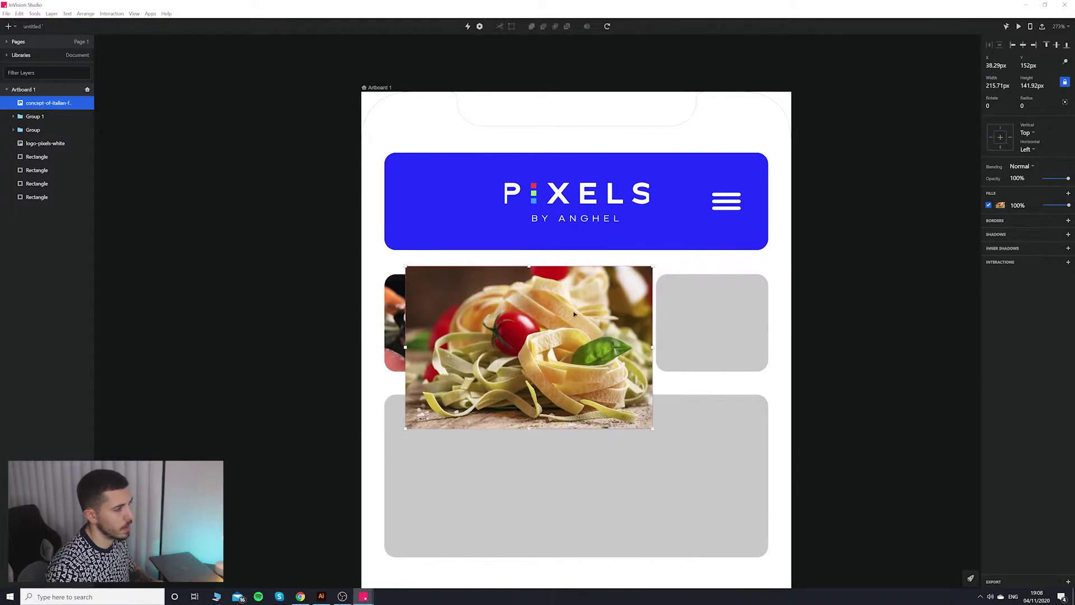
Place the tagliatelle photo over the middle grey tile and mask it with that tile.
{"action": "left_click_drag", "start_coordinate": [574, 314], "coordinate": [648, 346]}
{"action": "left_click", "coordinate": [577, 286], "text": "shift"}
{"action": "right_click", "coordinate": [626, 334]}
{"action": "key", "text": "Escape"}
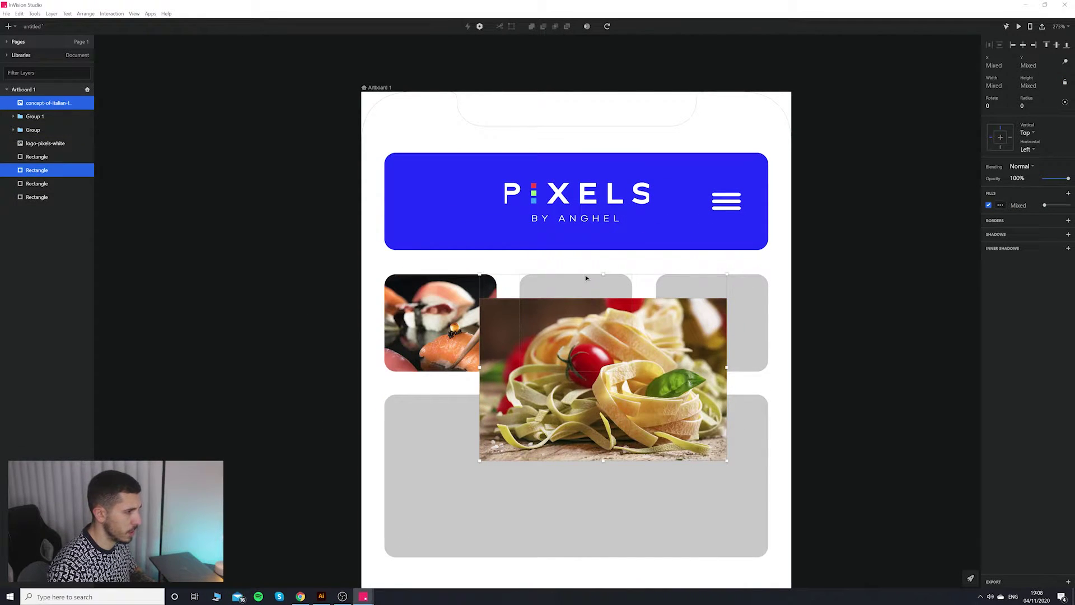
{"action": "left_click", "coordinate": [598, 262]}
{"action": "left_click", "coordinate": [582, 287]}
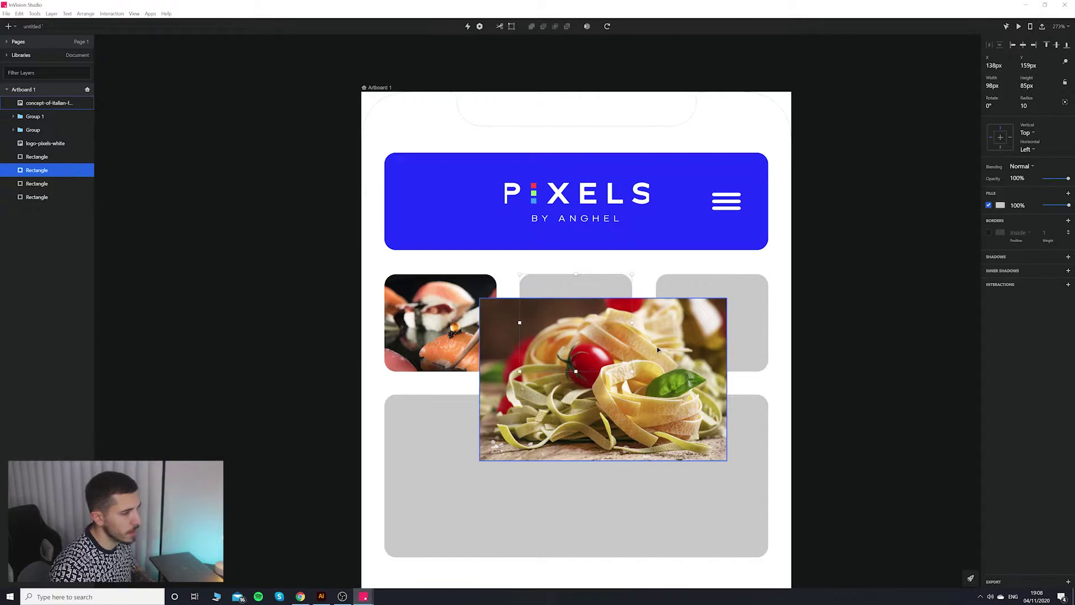
{"action": "left_click", "coordinate": [656, 346], "text": "shift"}
{"action": "right_click", "coordinate": [586, 320]}
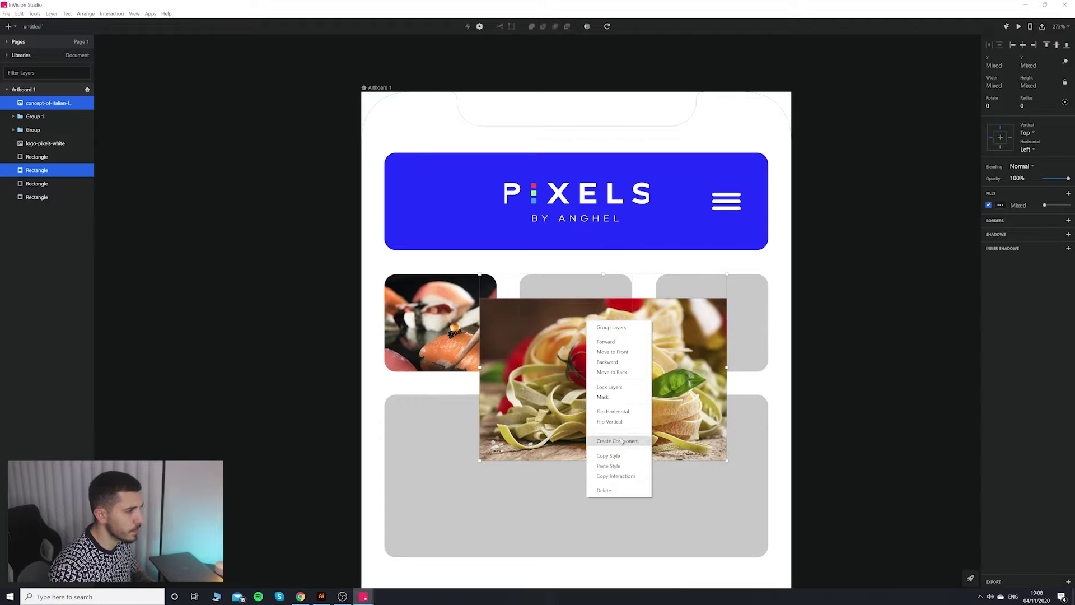
{"action": "left_click", "coordinate": [615, 402]}
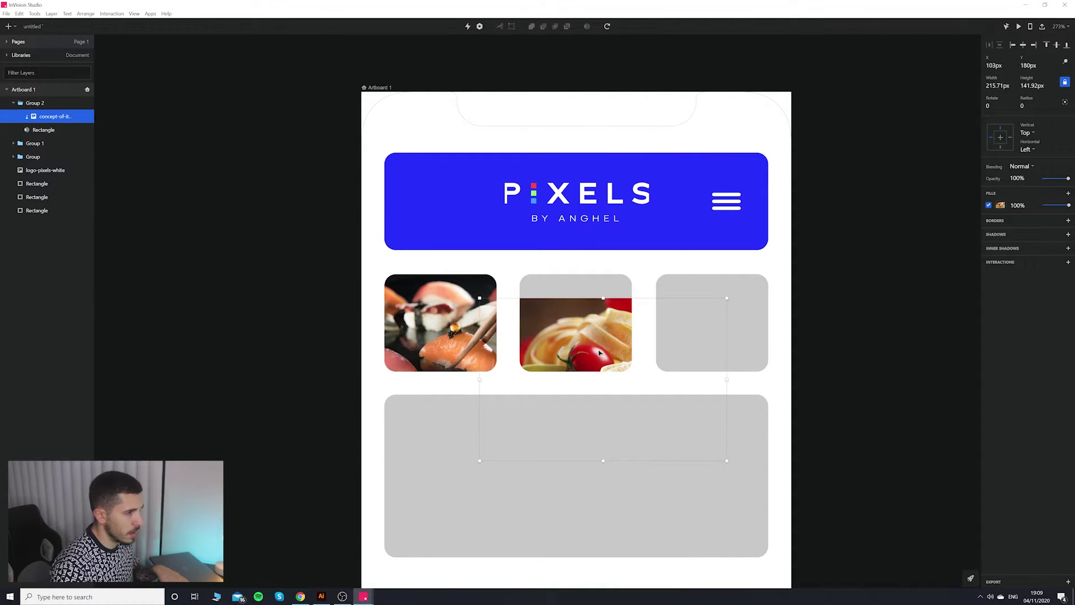
Shrink the masked tagliatelle photo to about 140 by 92 px and position it to fill the middle tile.
{"action": "left_click_drag", "start_coordinate": [588, 306], "coordinate": [640, 271]}
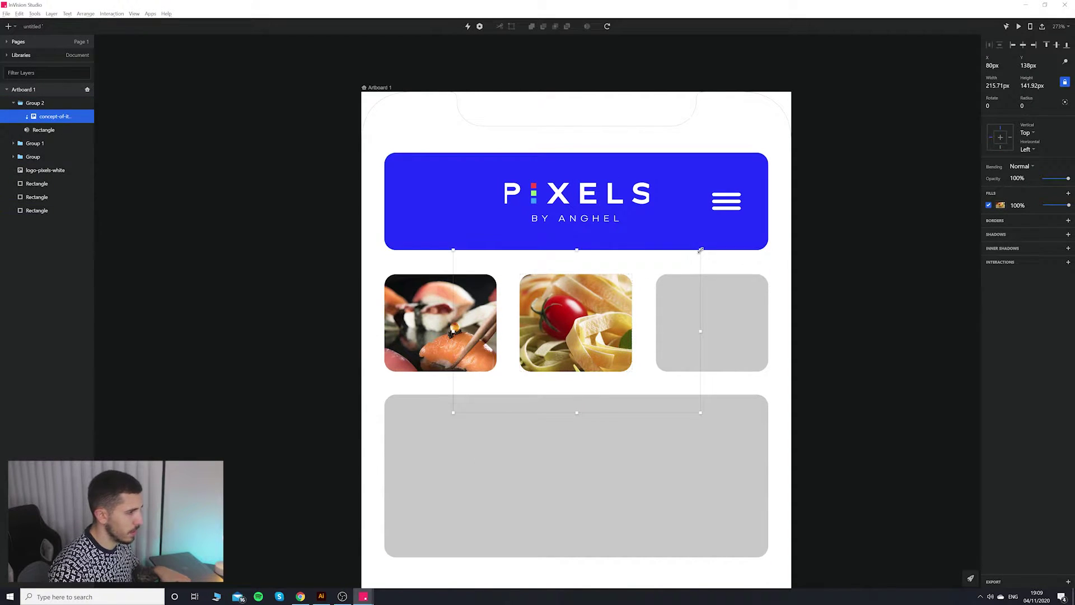
{"action": "left_click_drag", "start_coordinate": [700, 250], "coordinate": [645, 287]}
{"action": "left_click_drag", "start_coordinate": [587, 337], "coordinate": [630, 322]}
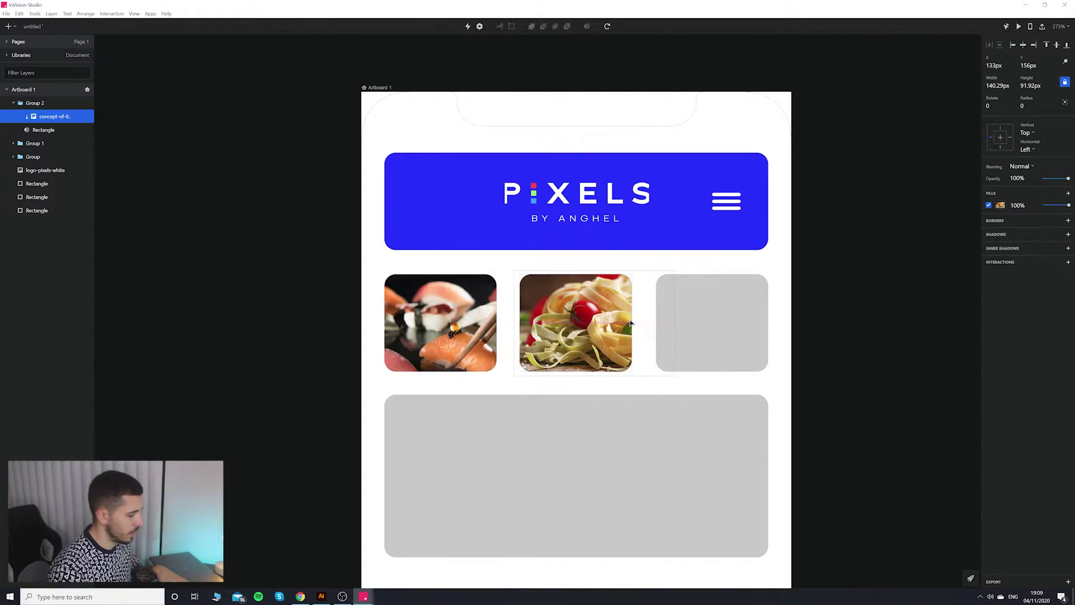
{"action": "left_click", "coordinate": [880, 351]}
Switch to Envato Elements in the browser and search its photos for "american food".
{"action": "scroll", "coordinate": [818, 338], "scroll_direction": "down", "scroll_amount": 1}
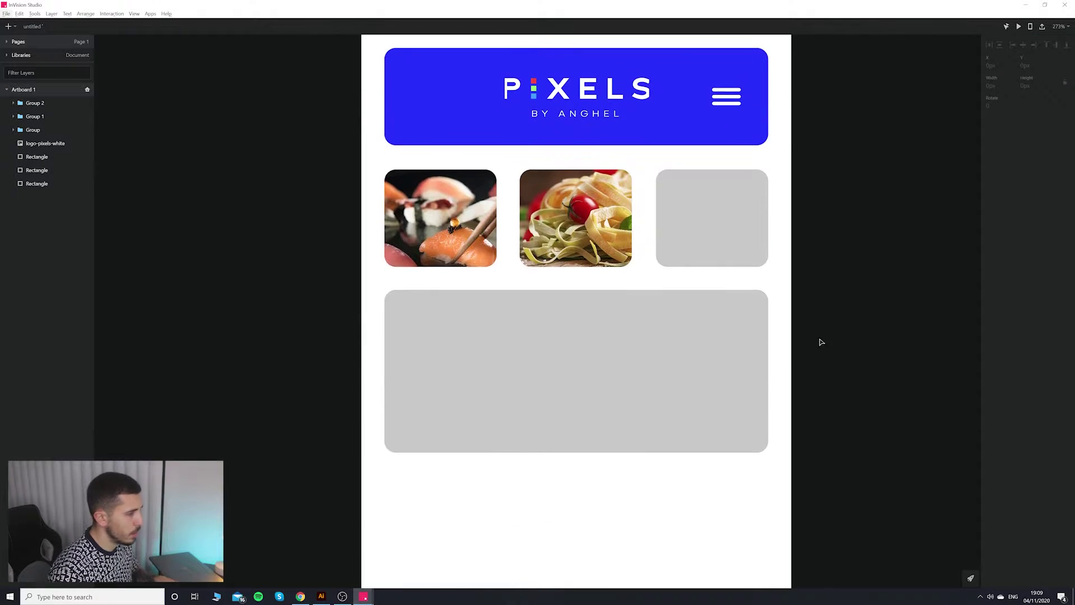
{"action": "scroll", "coordinate": [818, 338], "scroll_direction": "down", "scroll_amount": 5}
{"action": "scroll", "coordinate": [818, 320], "scroll_direction": "up", "scroll_amount": 4}
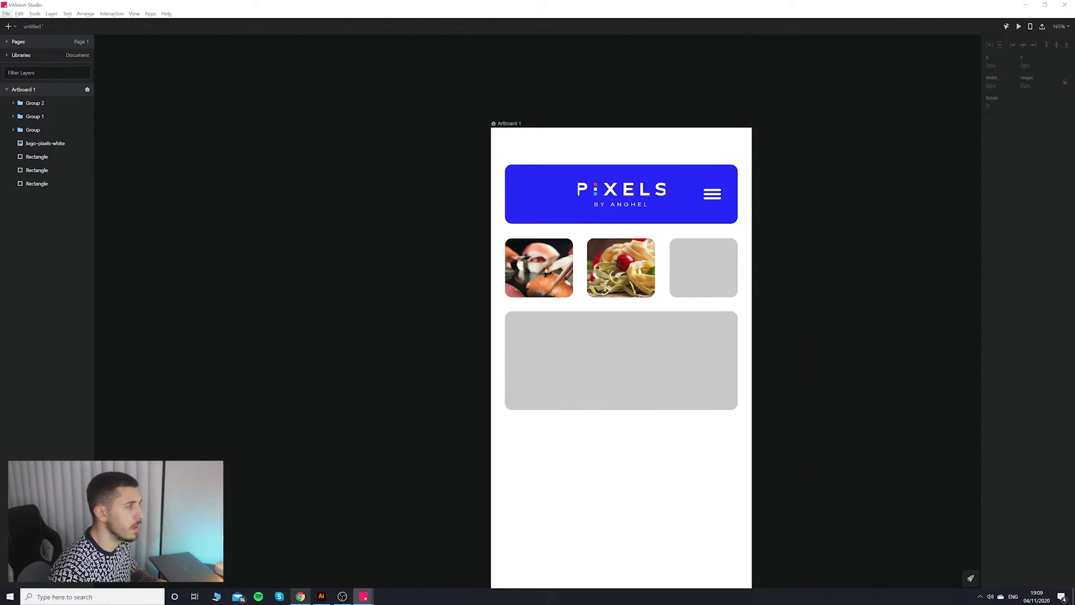
{"action": "left_click", "coordinate": [300, 596]}
{"action": "scroll", "coordinate": [521, 424], "scroll_direction": "up", "scroll_amount": 1}
{"action": "scroll", "coordinate": [520, 424], "scroll_direction": "up", "scroll_amount": 1}
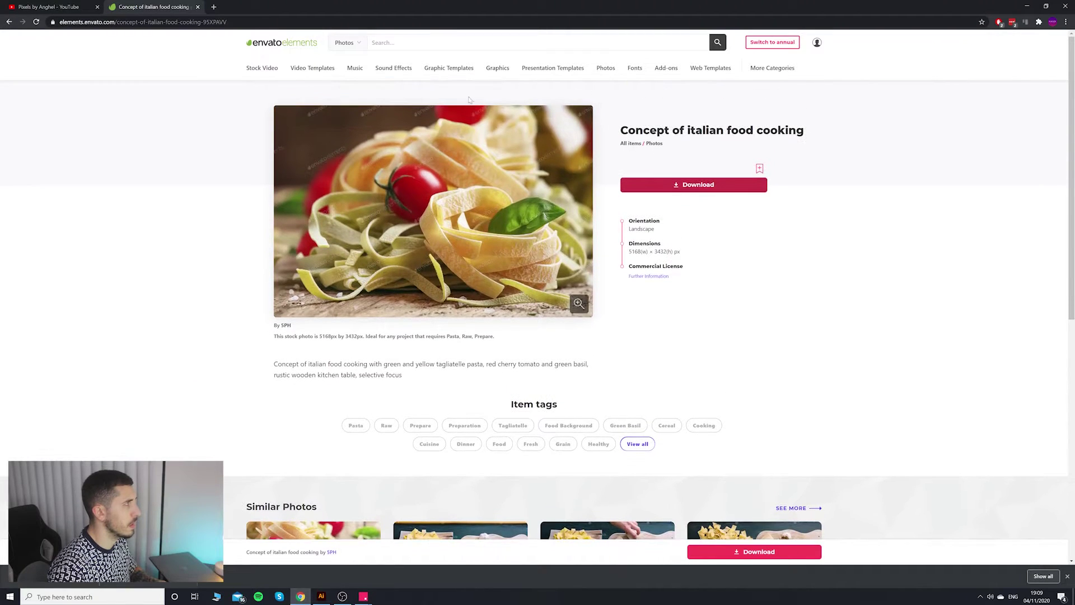
{"action": "left_click", "coordinate": [373, 42]}
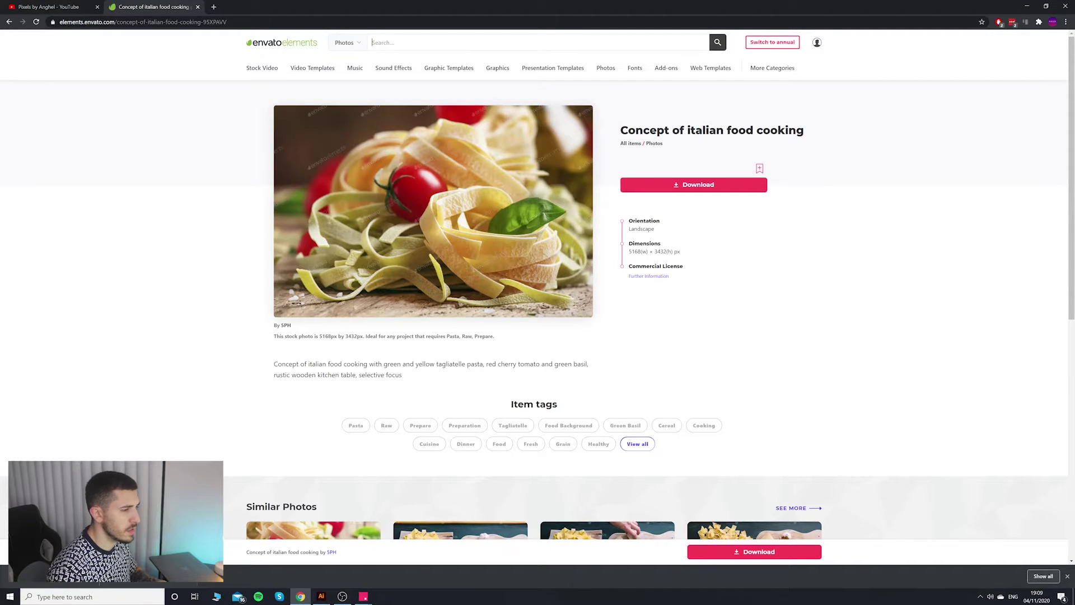
{"action": "scroll", "coordinate": [642, 346], "scroll_direction": "down", "scroll_amount": 1}
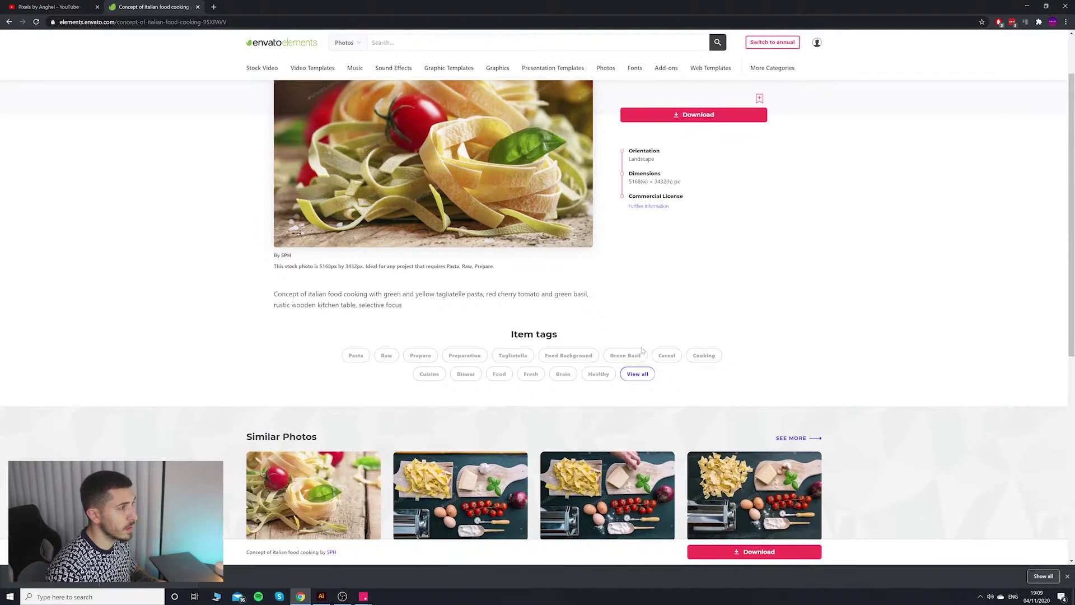
{"action": "scroll", "coordinate": [640, 355], "scroll_direction": "up", "scroll_amount": 1}
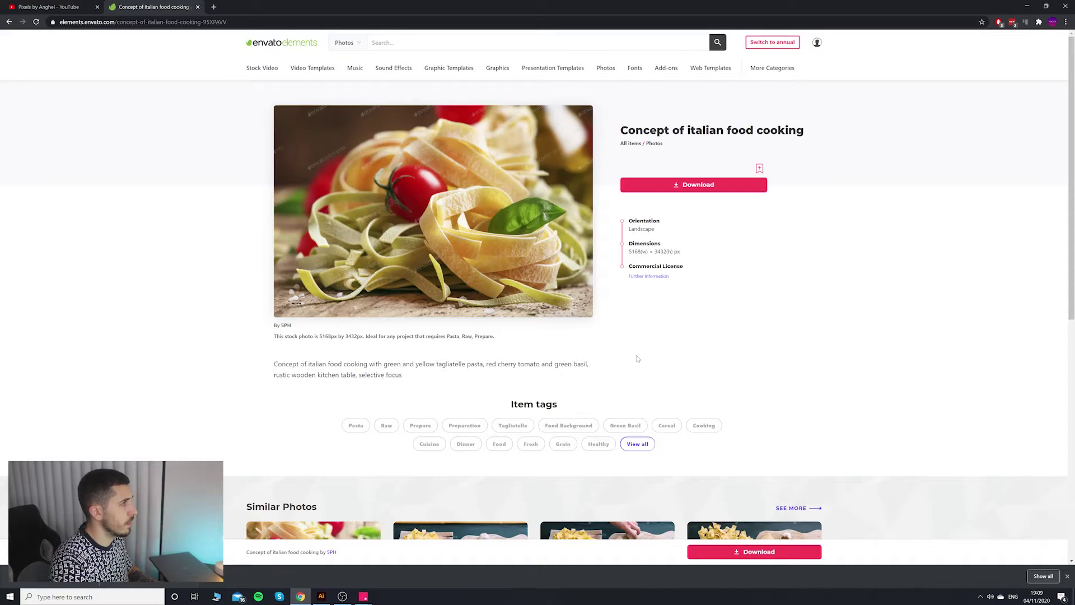
{"action": "type", "text": "can food"}
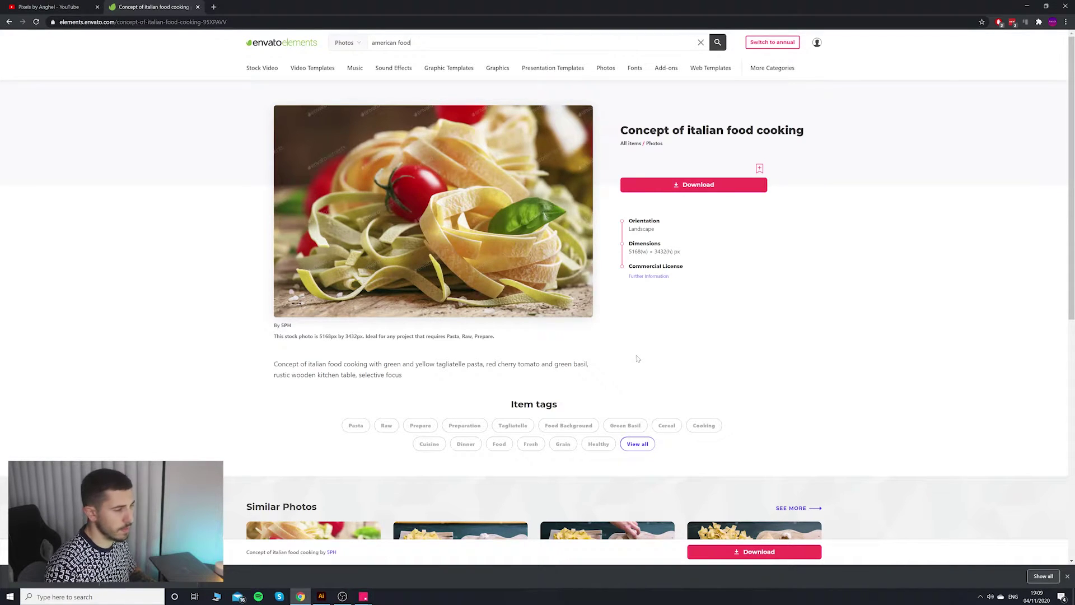
{"action": "key", "text": "Return"}
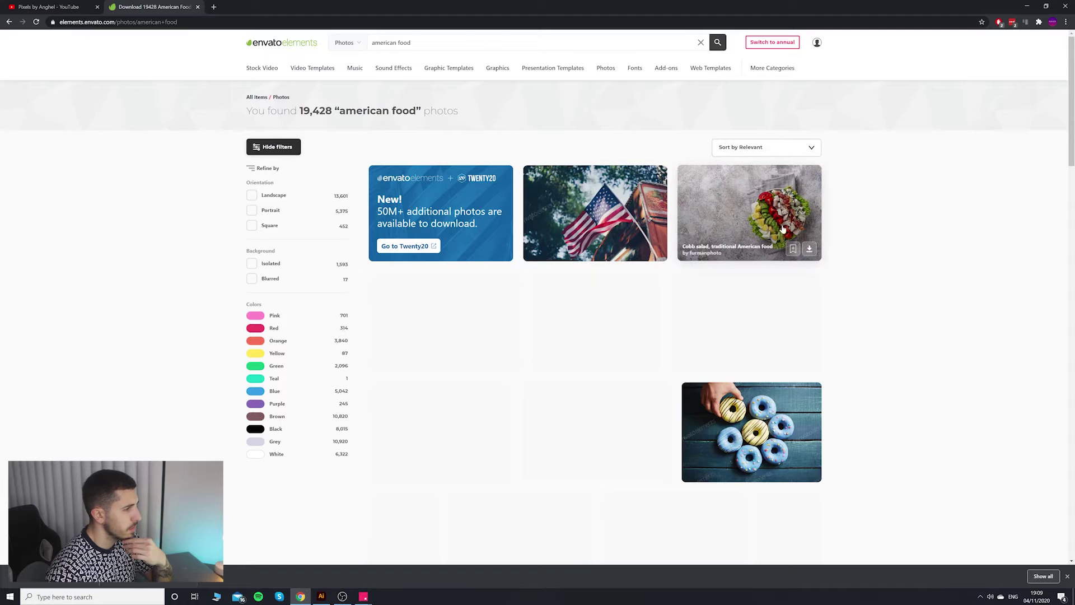
Skim the american food photos and run a new photo search for "burger".
{"action": "mouse_move", "coordinate": [821, 241]}
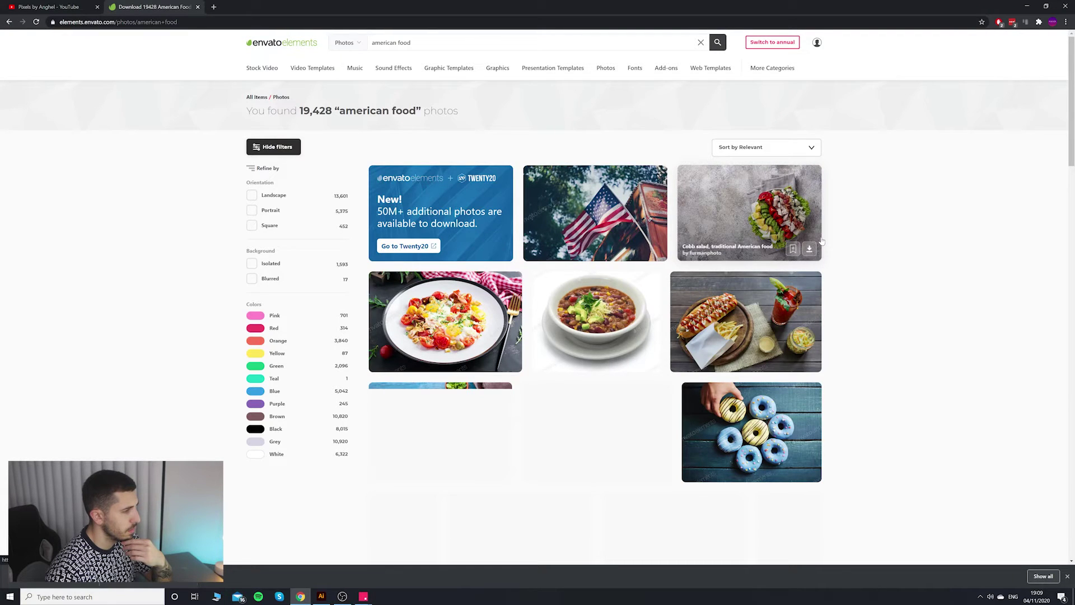
{"action": "scroll", "coordinate": [728, 325], "scroll_direction": "down", "scroll_amount": 2}
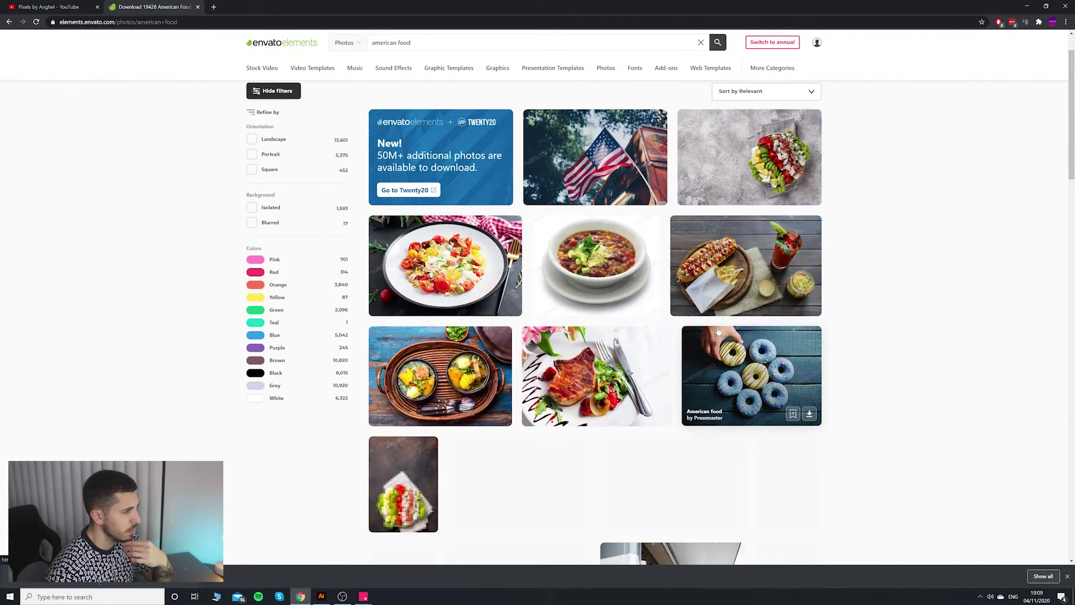
{"action": "scroll", "coordinate": [718, 330], "scroll_direction": "down", "scroll_amount": 4}
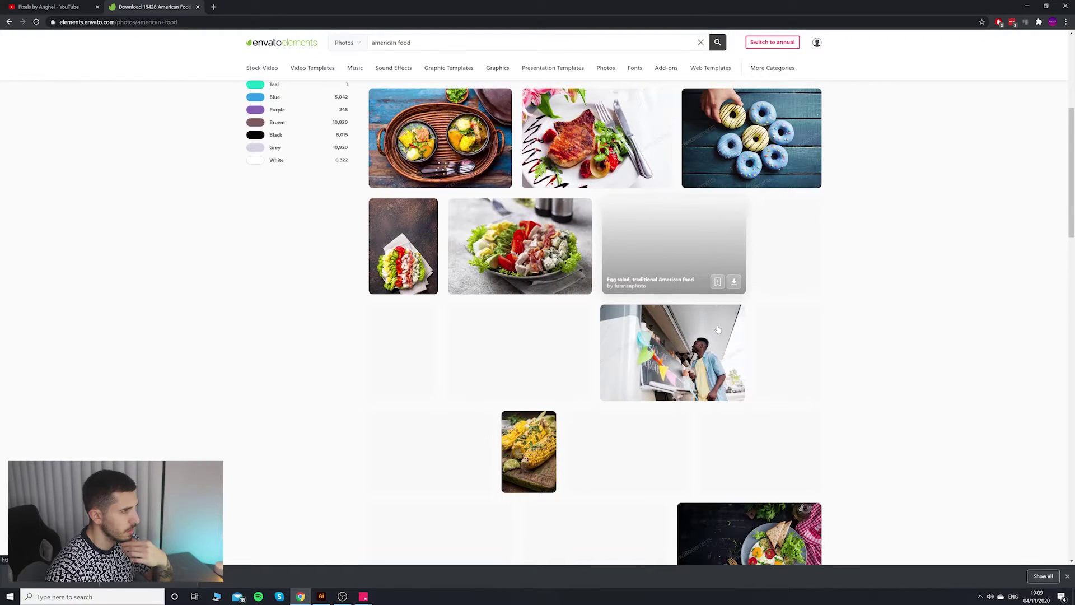
{"action": "scroll", "coordinate": [717, 328], "scroll_direction": "down", "scroll_amount": 1}
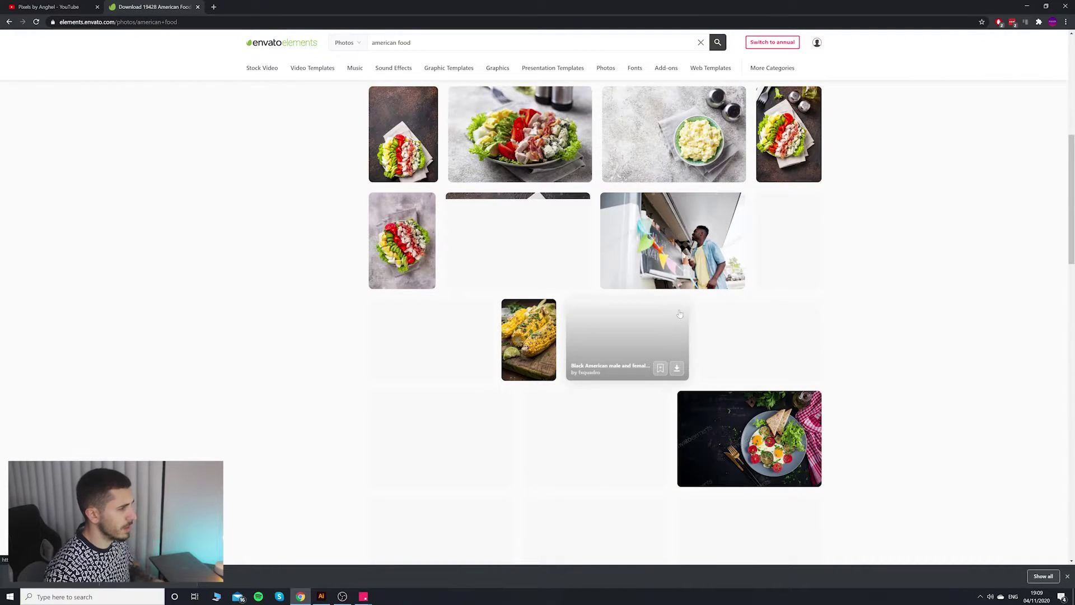
{"action": "scroll", "coordinate": [678, 285], "scroll_direction": "up", "scroll_amount": 7}
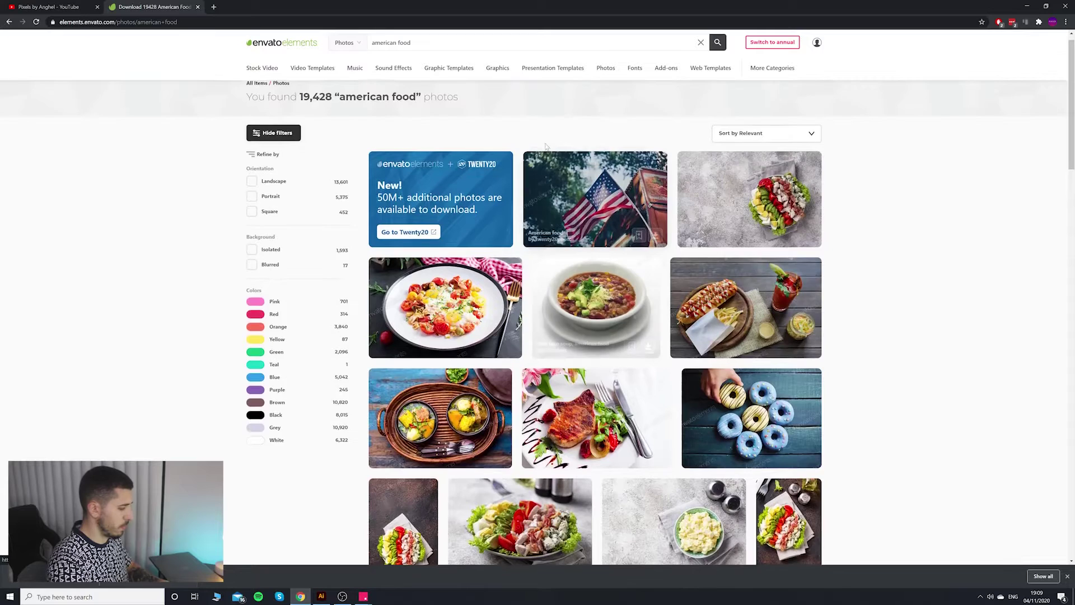
{"action": "type", "text": "burger"}
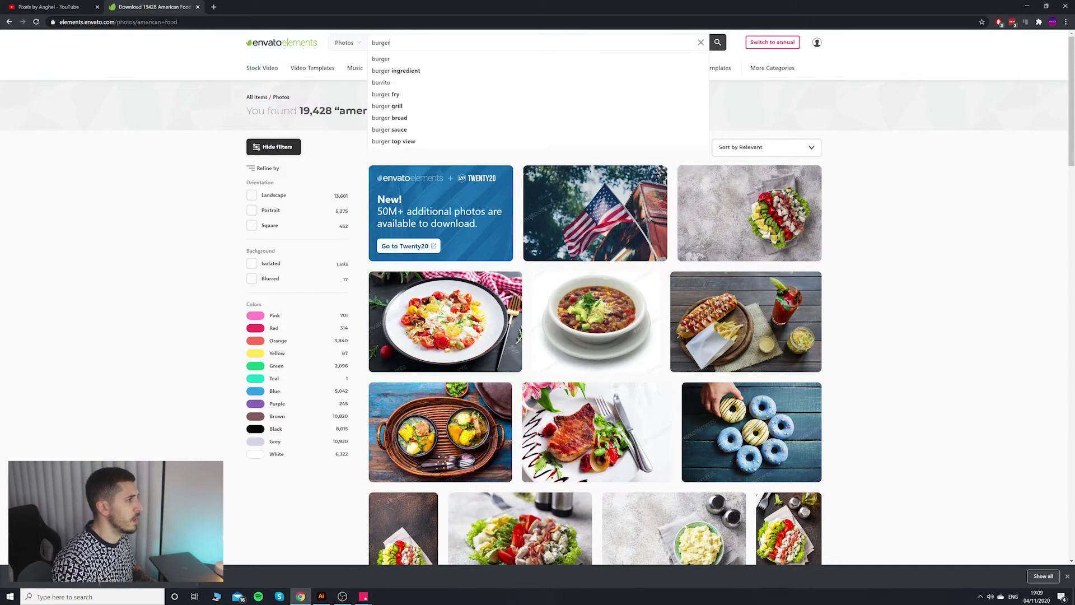
{"action": "key", "text": "Return"}
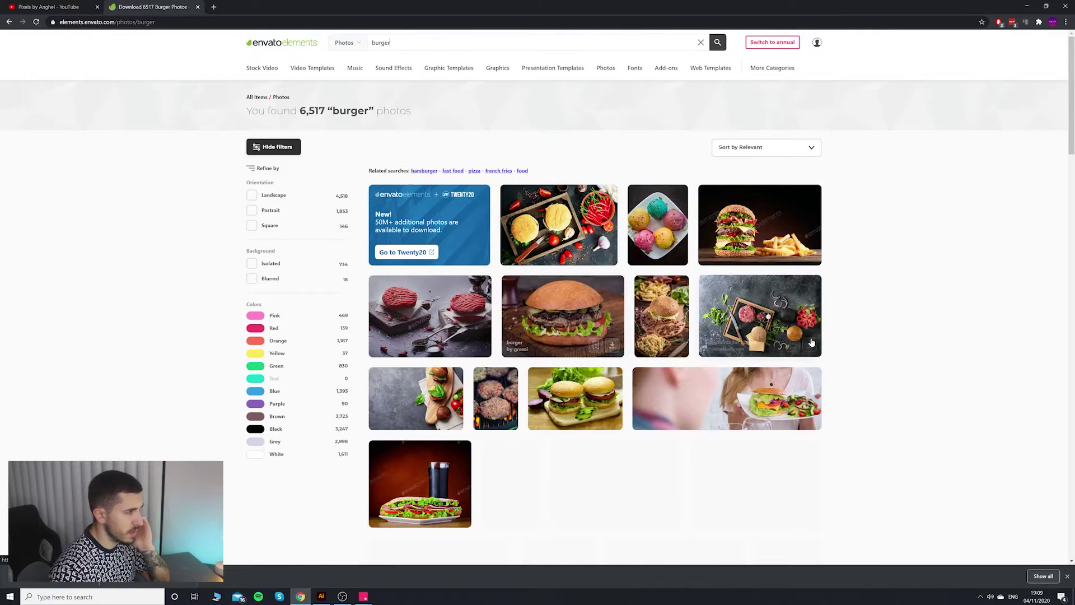
Open the Vegan mushroom burger photo from the burger results and download it under the PixelsbyAnghel project.
{"action": "scroll", "coordinate": [811, 343], "scroll_direction": "down", "scroll_amount": 2}
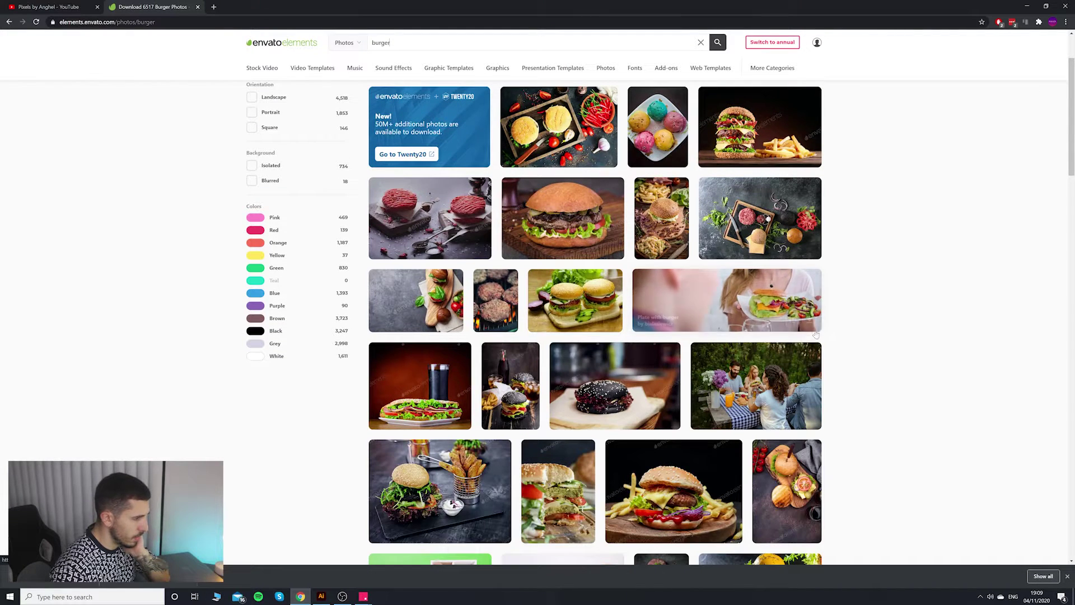
{"action": "scroll", "coordinate": [588, 394], "scroll_direction": "down", "scroll_amount": 1}
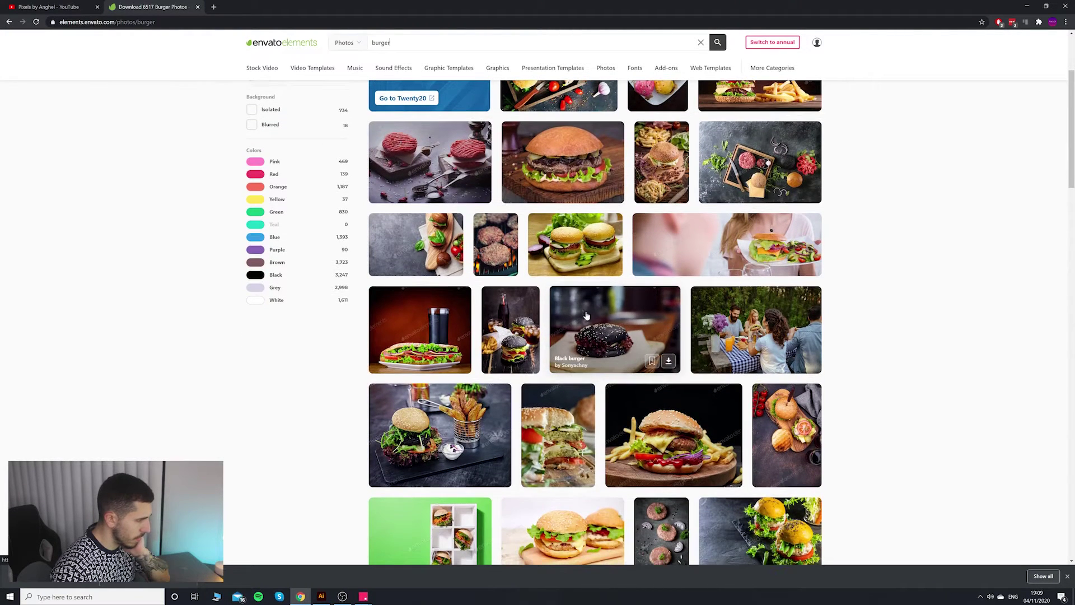
{"action": "scroll", "coordinate": [672, 437], "scroll_direction": "down", "scroll_amount": 1}
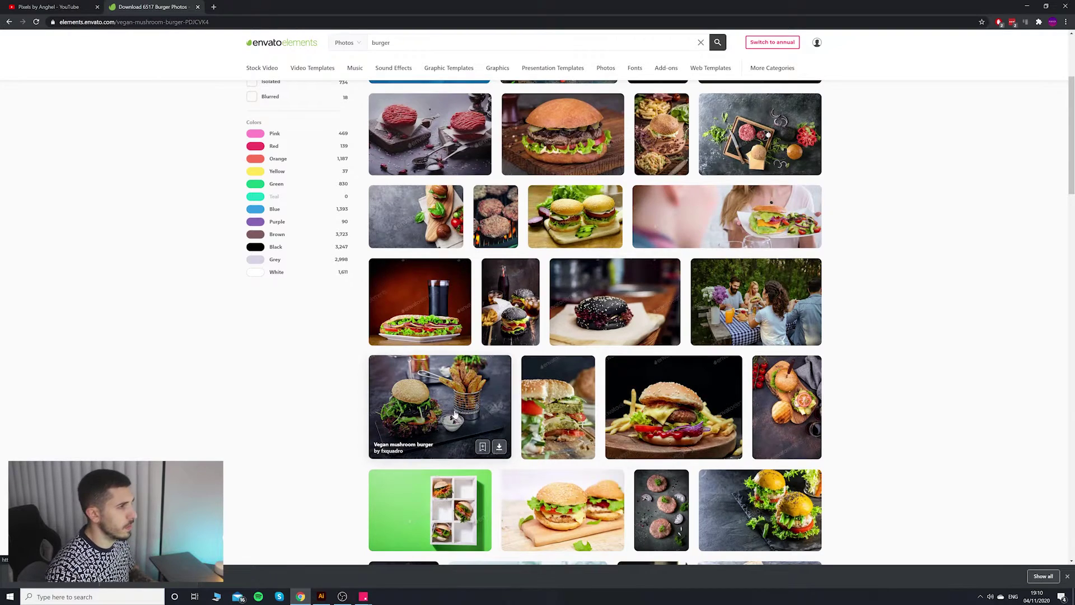
{"action": "left_click", "coordinate": [455, 414]}
{"action": "left_click", "coordinate": [713, 185]}
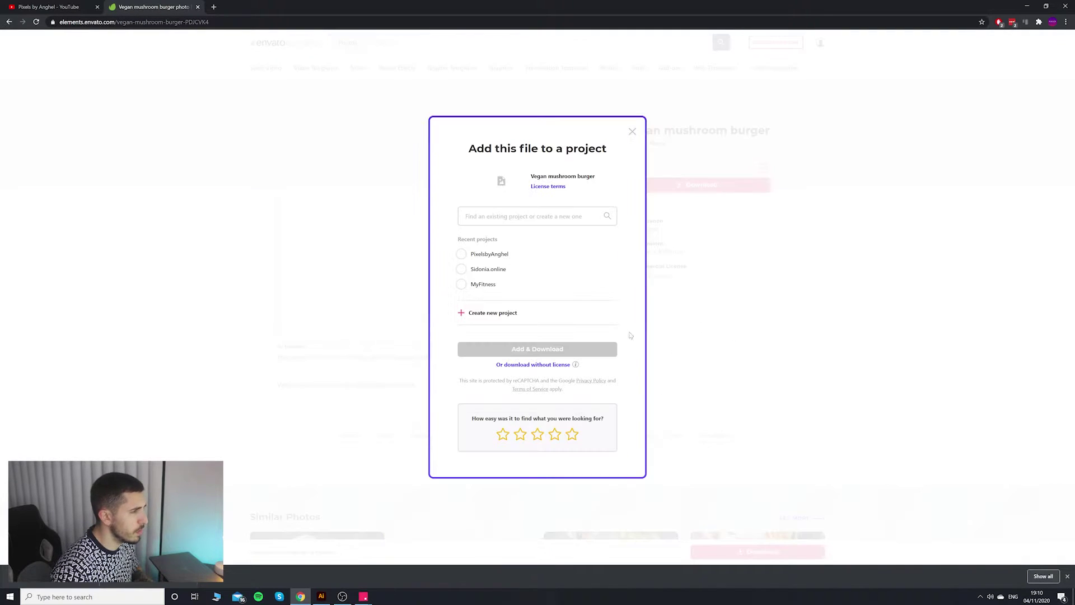
{"action": "left_click", "coordinate": [488, 255]}
{"action": "left_click", "coordinate": [534, 349]}
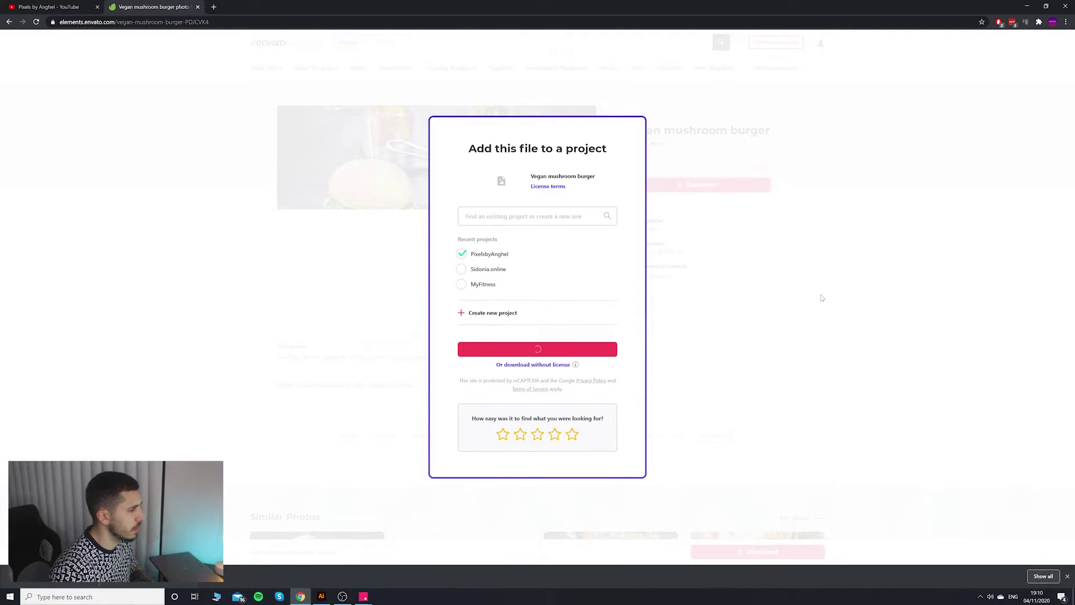
Examine the photos similar to the vegan mushroom burger and view the "Burger, fries with salad on a table." page.
{"action": "scroll", "coordinate": [818, 302], "scroll_direction": "down", "scroll_amount": 3}
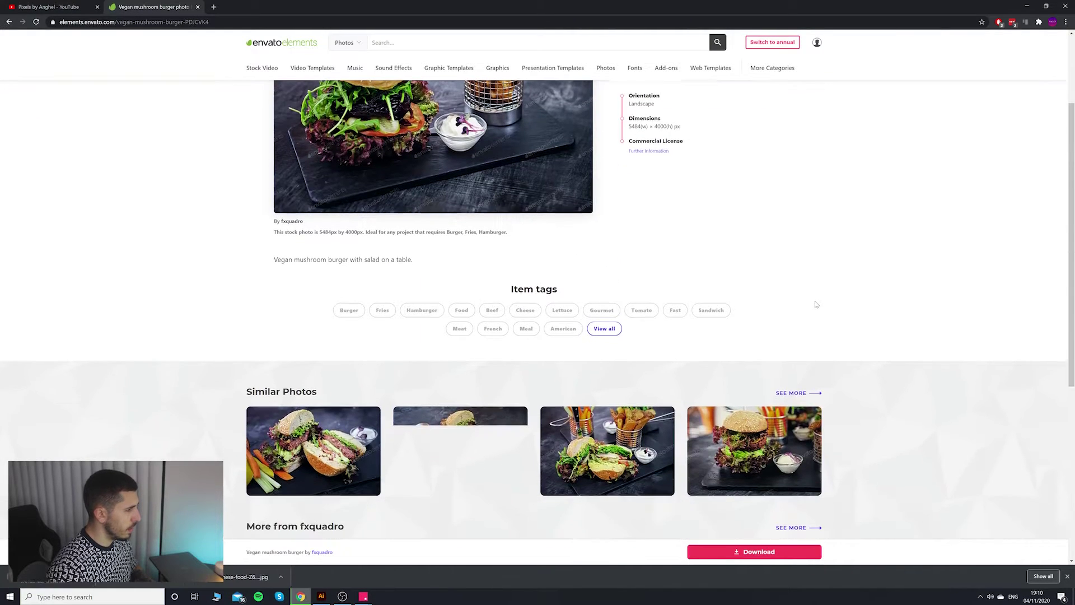
{"action": "scroll", "coordinate": [806, 312], "scroll_direction": "up", "scroll_amount": 3}
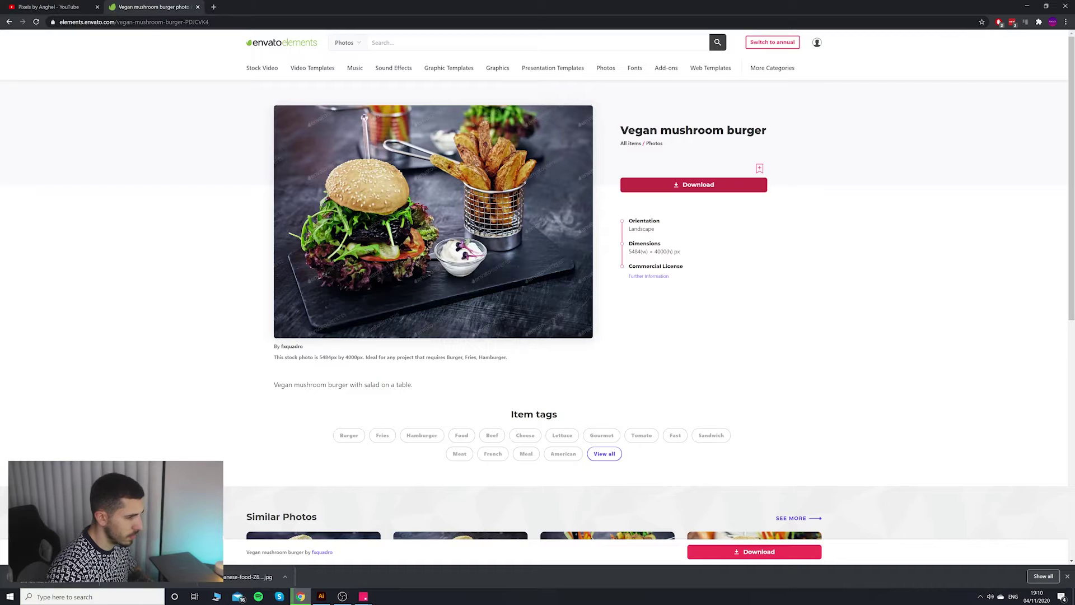
{"action": "scroll", "coordinate": [490, 476], "scroll_direction": "down", "scroll_amount": 5}
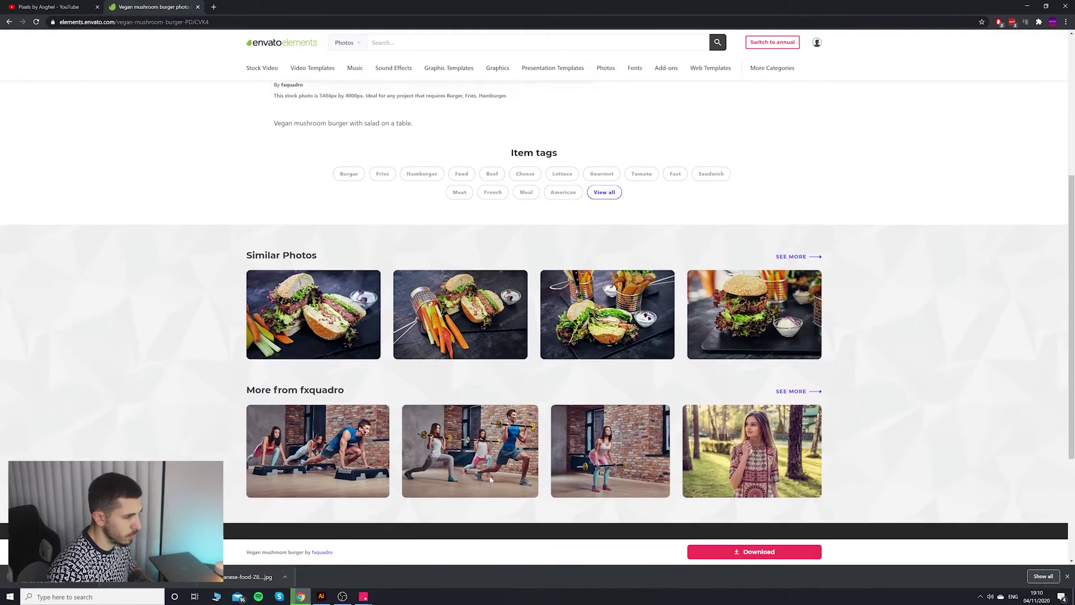
{"action": "scroll", "coordinate": [489, 475], "scroll_direction": "up", "scroll_amount": 3}
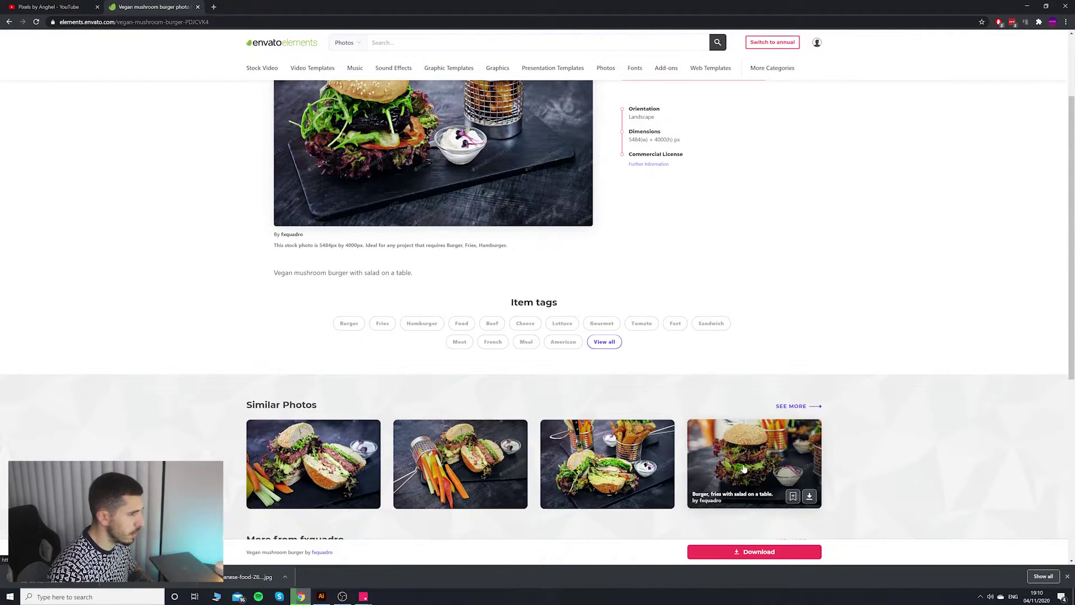
{"action": "left_click", "coordinate": [743, 469]}
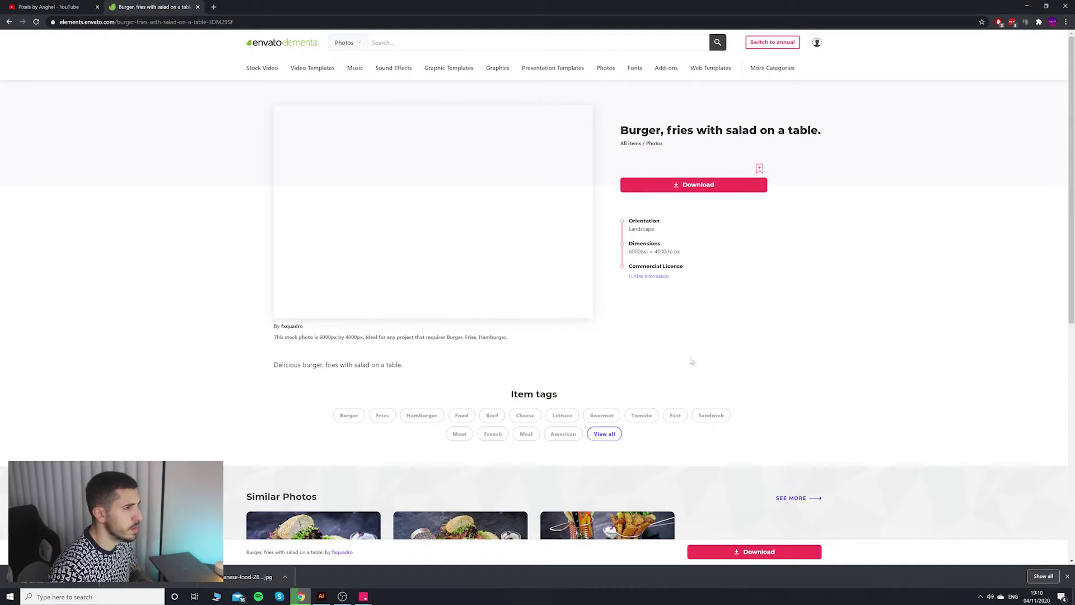
{"action": "scroll", "coordinate": [672, 325], "scroll_direction": "down", "scroll_amount": 2}
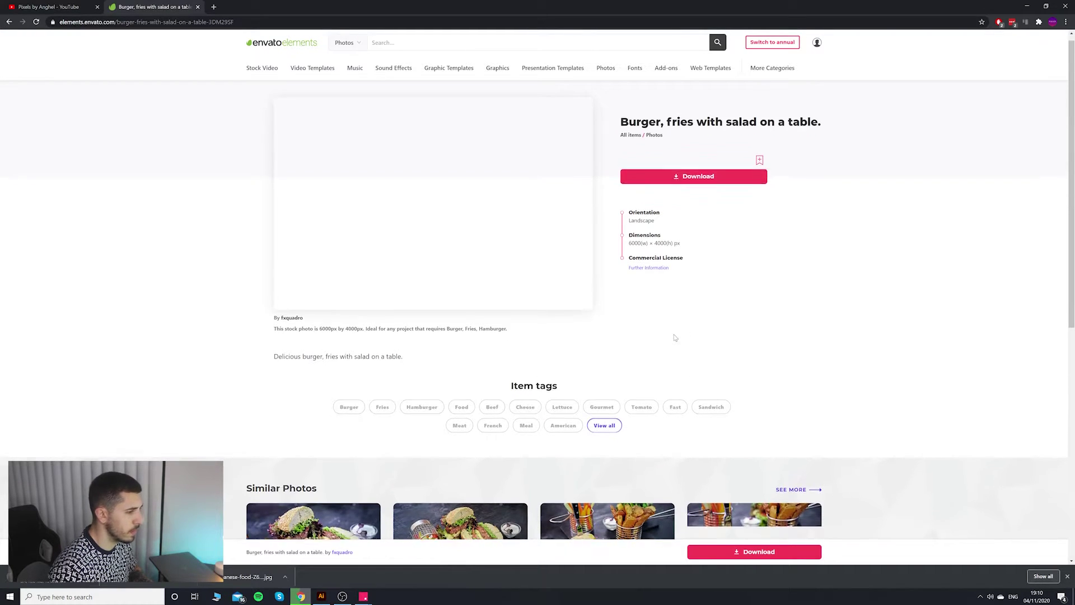
{"action": "scroll", "coordinate": [672, 334], "scroll_direction": "down", "scroll_amount": 2}
{"action": "scroll", "coordinate": [674, 336], "scroll_direction": "up", "scroll_amount": 4}
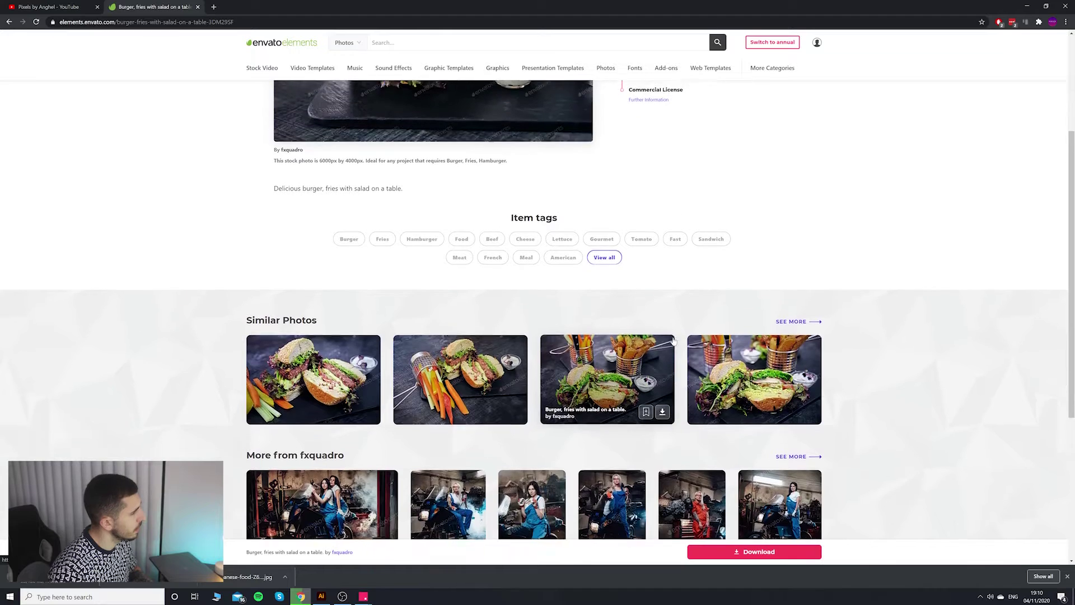
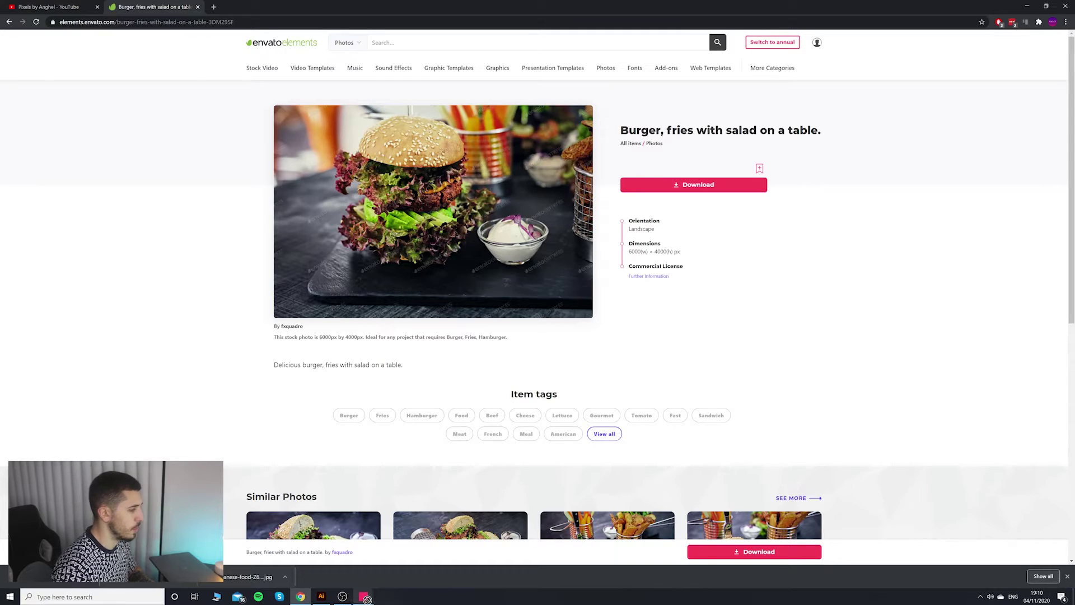
Switch to InVision Studio and import the downloaded vegan mushroom burger photo onto the artboard.
{"action": "mouse_move", "coordinate": [365, 598]}
{"action": "left_click_drag", "start_coordinate": [392, 560], "coordinate": [405, 556]}
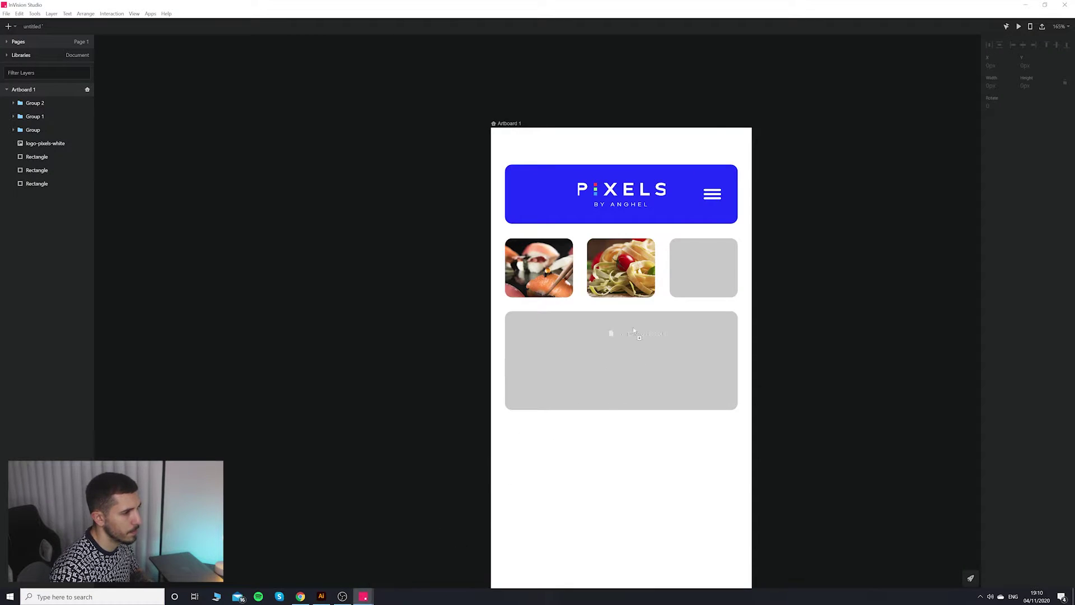
{"action": "left_click_drag", "start_coordinate": [752, 341], "coordinate": [805, 293]}
Scale the burger photo down to about 165 by 120 px and place it overlapping the third tile's lower part.
{"action": "scroll", "coordinate": [802, 293], "scroll_direction": "down", "scroll_amount": 2}
{"action": "scroll", "coordinate": [805, 288], "scroll_direction": "down", "scroll_amount": 6}
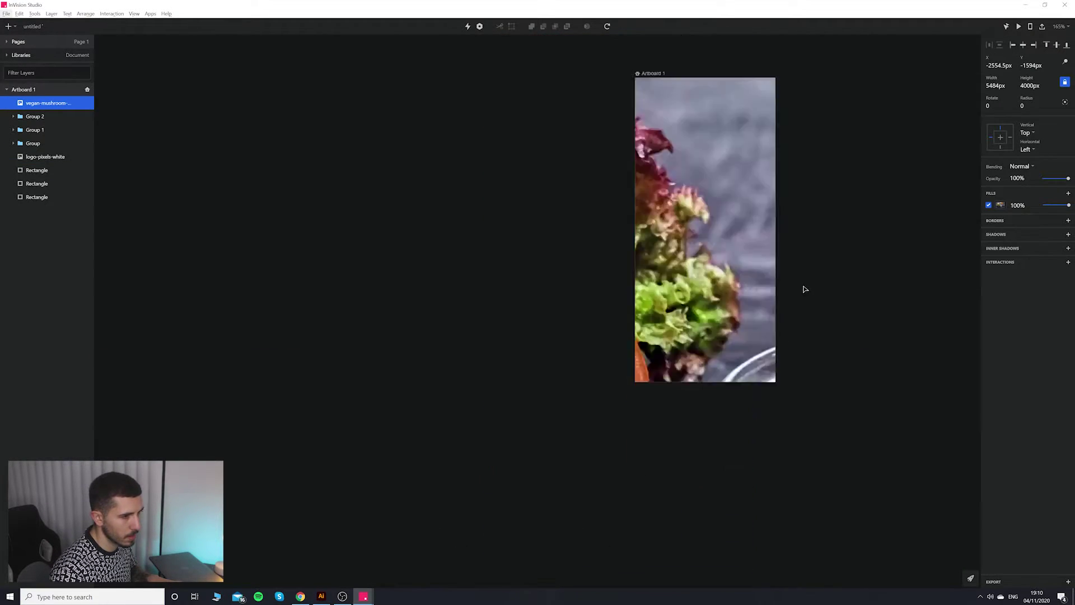
{"action": "left_click_drag", "start_coordinate": [938, 277], "coordinate": [802, 296]}
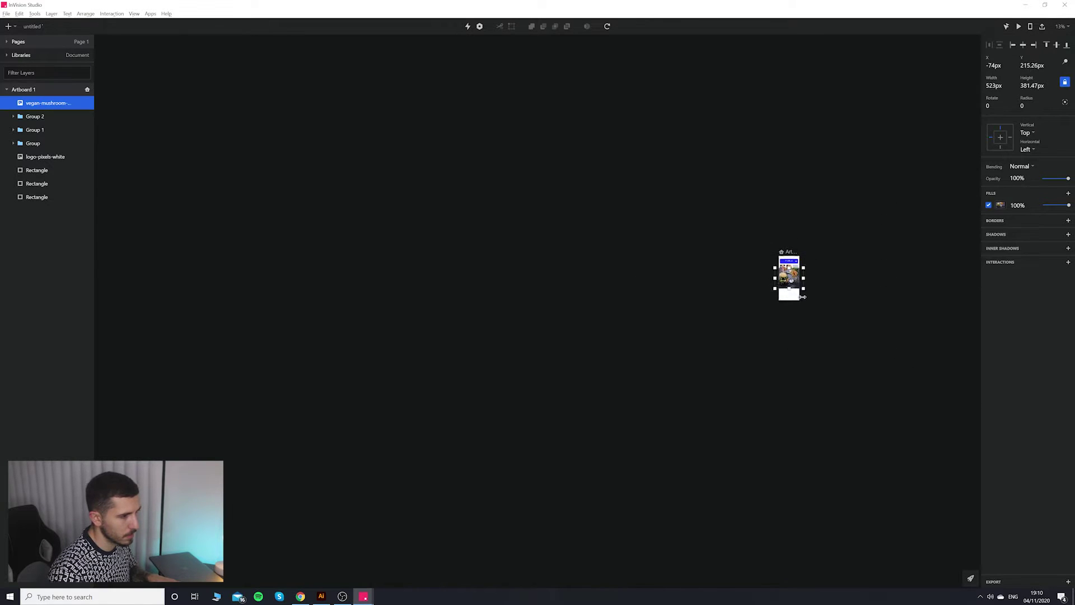
{"action": "key", "text": "shift+1"}
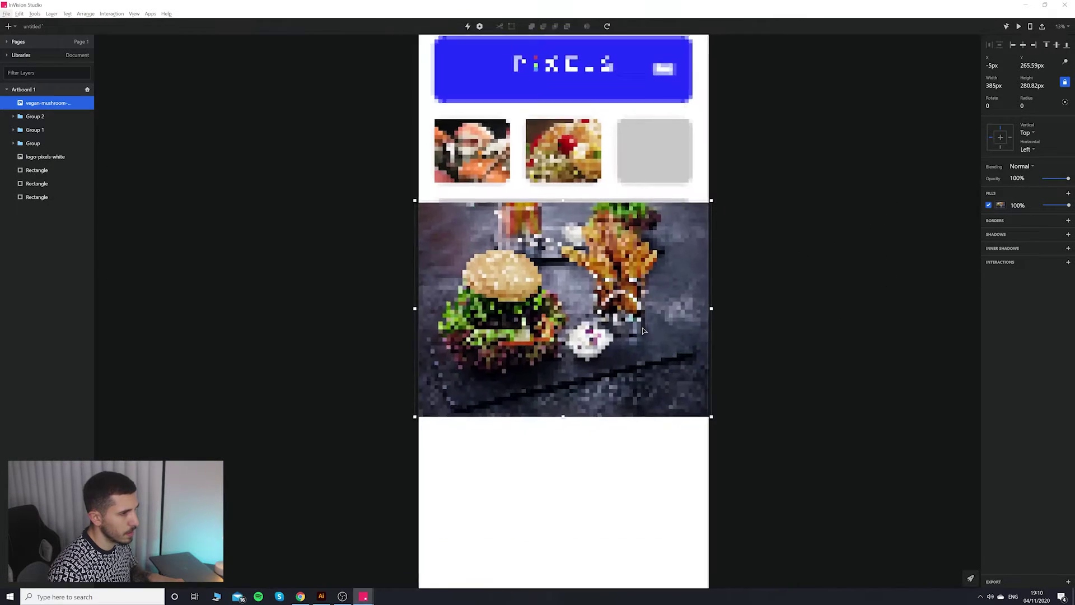
{"action": "left_click_drag", "start_coordinate": [653, 301], "coordinate": [715, 217]}
{"action": "scroll", "coordinate": [694, 206], "scroll_direction": "up", "scroll_amount": 1}
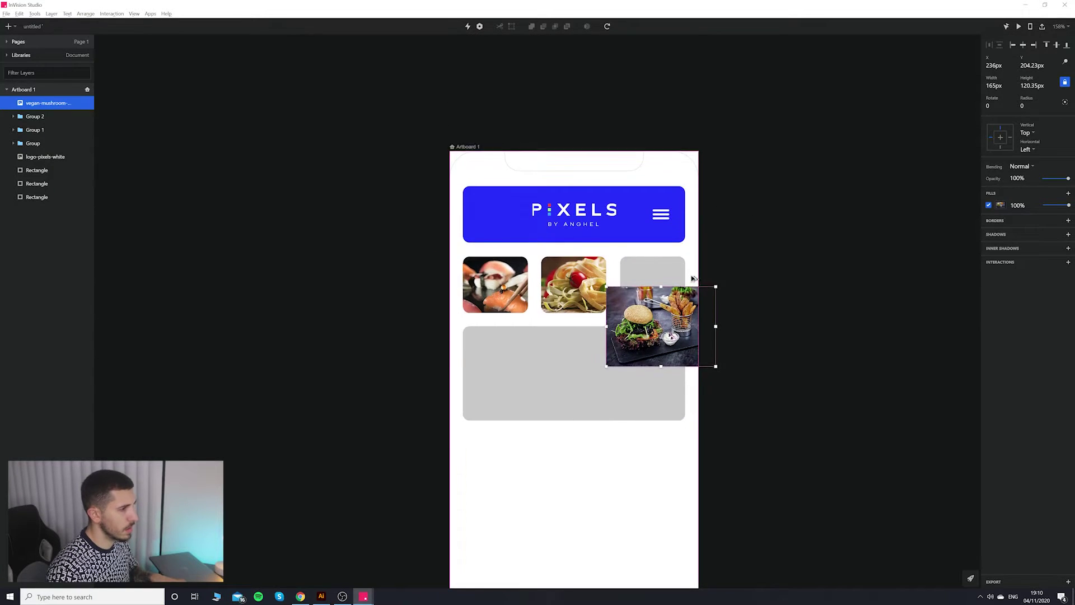
Mask the burger photo with the third category tile's grey rectangle.
{"action": "scroll", "coordinate": [679, 282], "scroll_direction": "up", "scroll_amount": 5}
{"action": "right_click", "coordinate": [649, 308]}
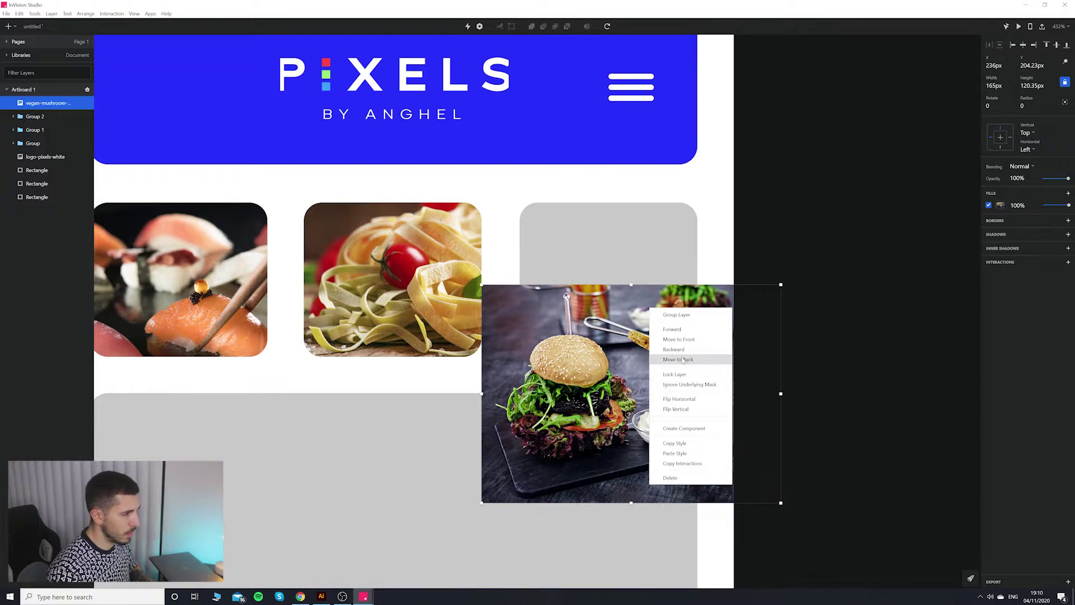
{"action": "key", "text": "Escape"}
{"action": "left_click", "coordinate": [619, 259], "text": "shift"}
{"action": "right_click", "coordinate": [631, 297]}
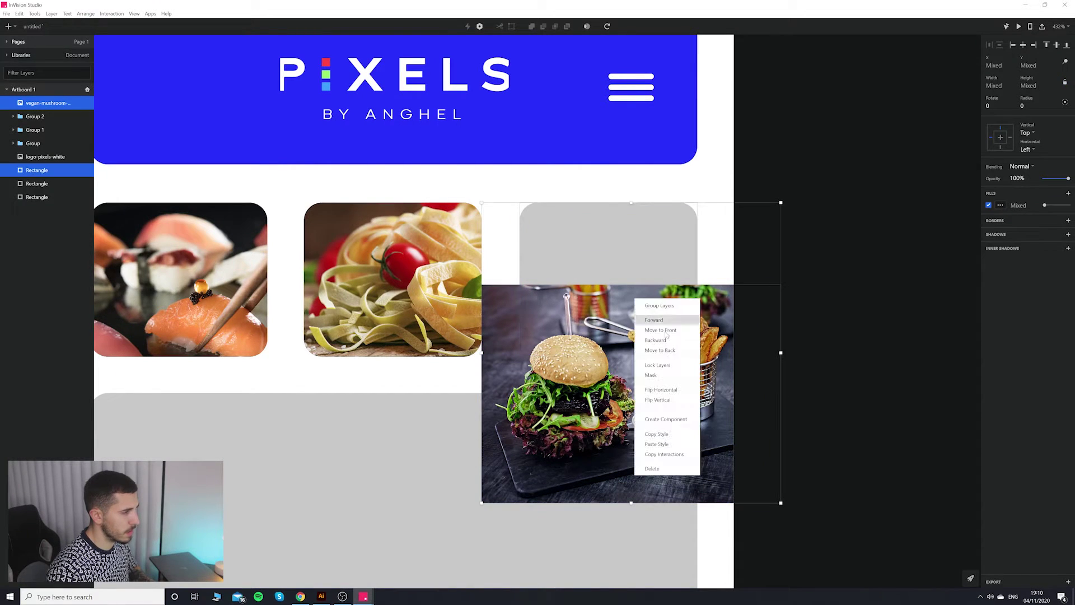
{"action": "key", "text": "Escape"}
{"action": "key", "text": "ctrl+alt+m"}
Move the masked burger photo up into the third tile and scale it down to about 121 by 88 px.
{"action": "double_click", "coordinate": [658, 348]}
{"action": "left_click_drag", "start_coordinate": [658, 348], "coordinate": [661, 239]}
{"action": "left_click_drag", "start_coordinate": [780, 285], "coordinate": [658, 295]}
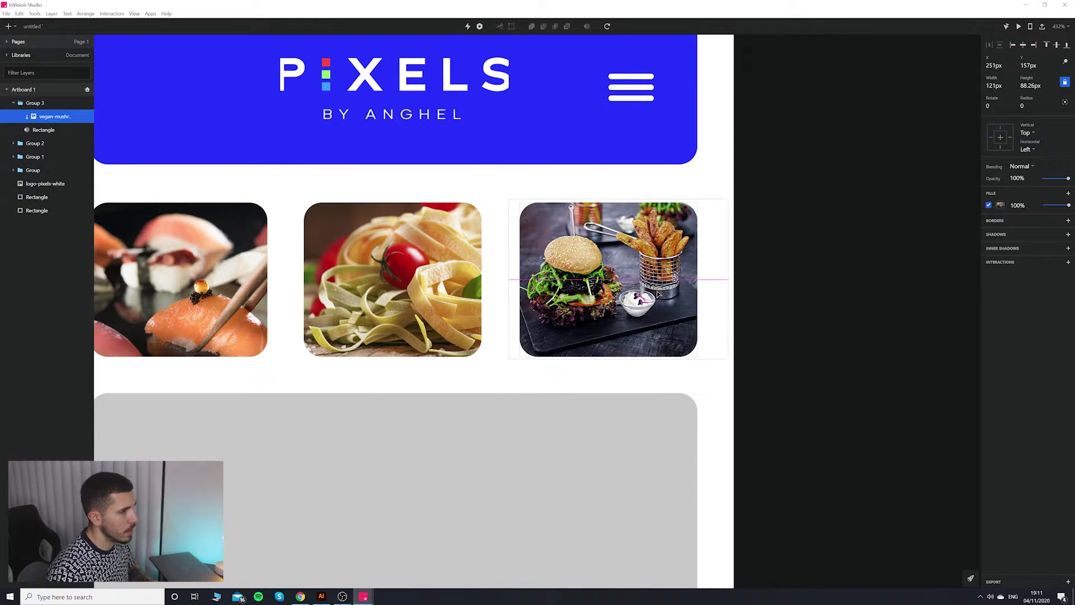
{"action": "left_click", "coordinate": [860, 327]}
{"action": "key", "text": "ctrl+1"}
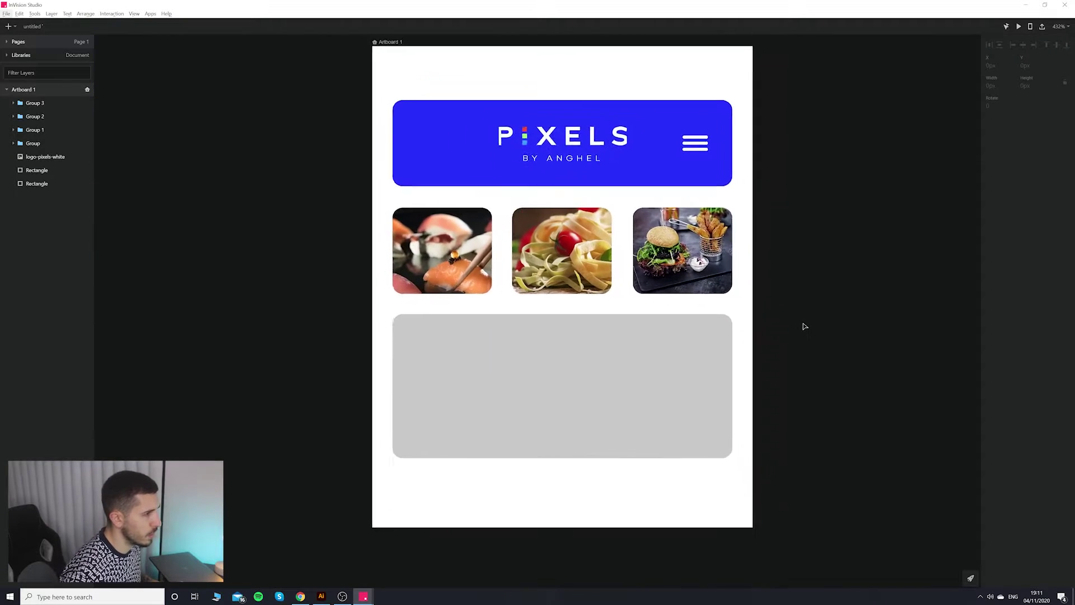
Enlarge the burger photo inside its mask to about 215 by 158 px and reposition it so the burger fills the third tile.
{"action": "scroll", "coordinate": [782, 328], "scroll_direction": "down", "scroll_amount": 3}
{"action": "scroll", "coordinate": [779, 319], "scroll_direction": "down", "scroll_amount": 5}
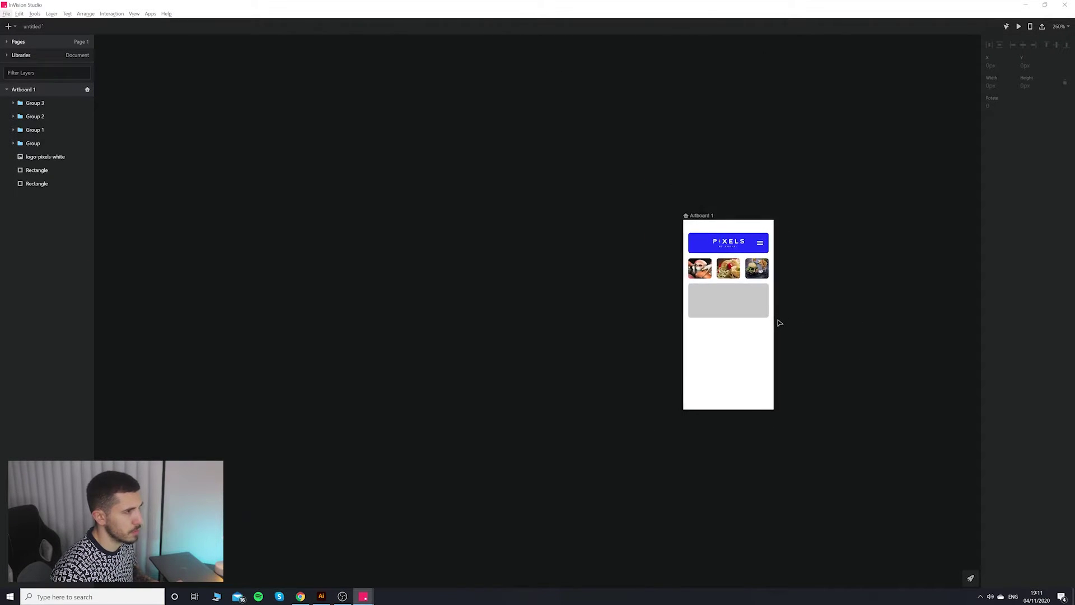
{"action": "scroll", "coordinate": [781, 321], "scroll_direction": "up", "scroll_amount": 3}
{"action": "scroll", "coordinate": [783, 325], "scroll_direction": "up", "scroll_amount": 2}
{"action": "double_click", "coordinate": [717, 123]}
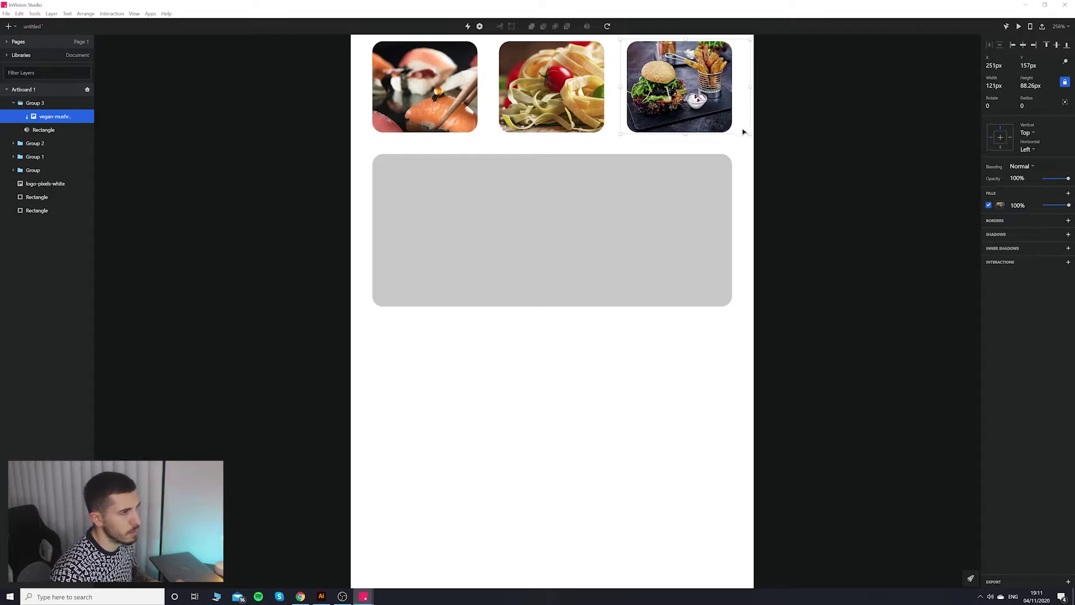
{"action": "mouse_move", "coordinate": [749, 134]}
{"action": "left_mouse_down"}
{"action": "mouse_move", "coordinate": [780, 150]}
{"action": "mouse_move", "coordinate": [739, 116]}
{"action": "left_mouse_up"}
{"action": "scroll", "coordinate": [823, 149], "scroll_direction": "down", "scroll_amount": 2}
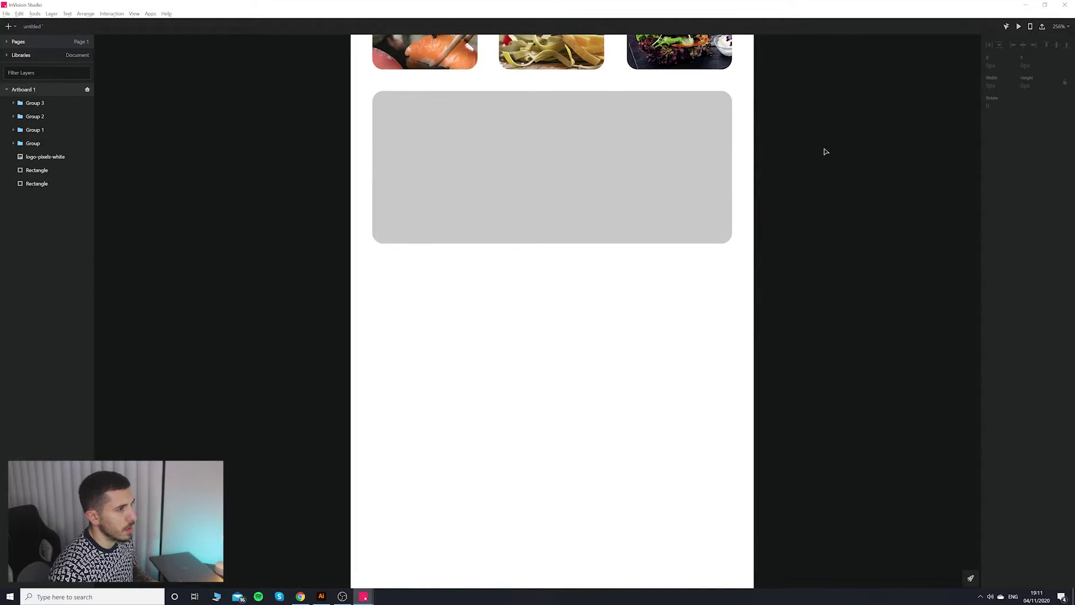
{"action": "scroll", "coordinate": [761, 163], "scroll_direction": "up", "scroll_amount": 3}
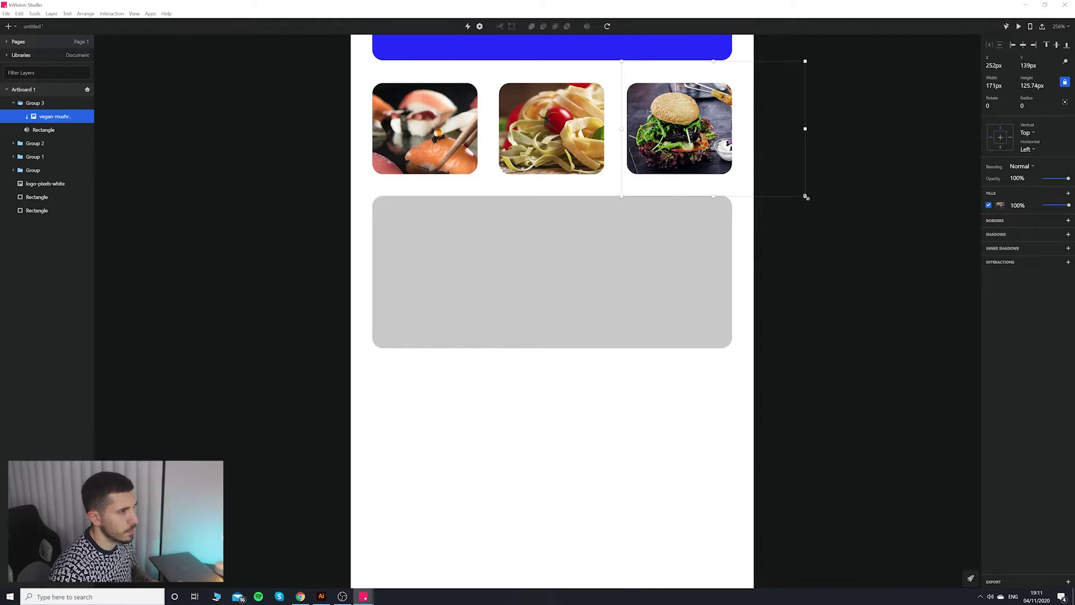
{"action": "left_click_drag", "start_coordinate": [806, 197], "coordinate": [829, 212]}
{"action": "left_click_drag", "start_coordinate": [709, 157], "coordinate": [727, 159]}
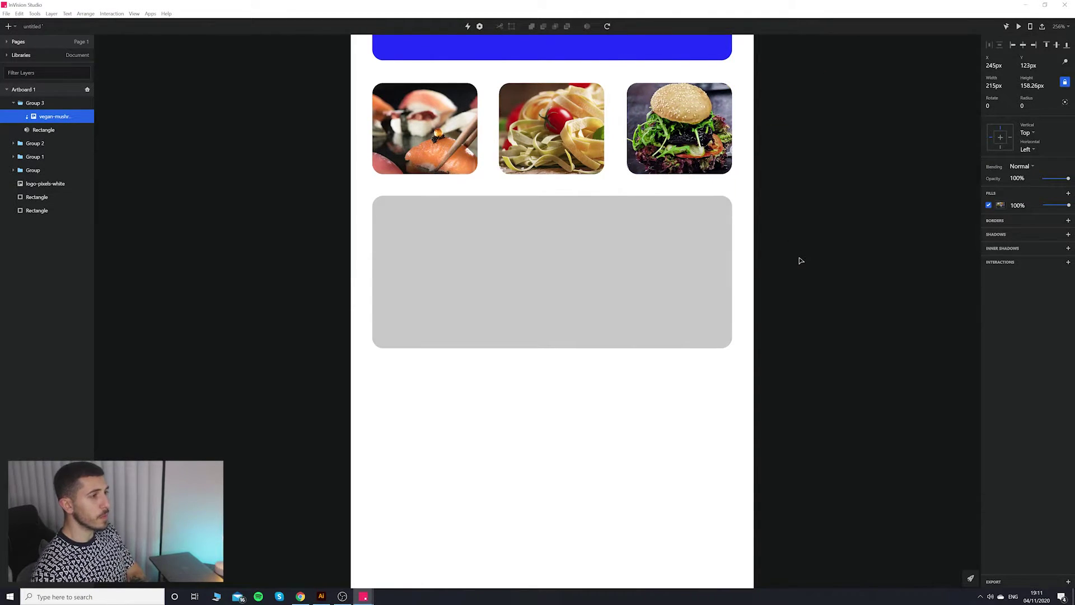
{"action": "left_click", "coordinate": [839, 295]}
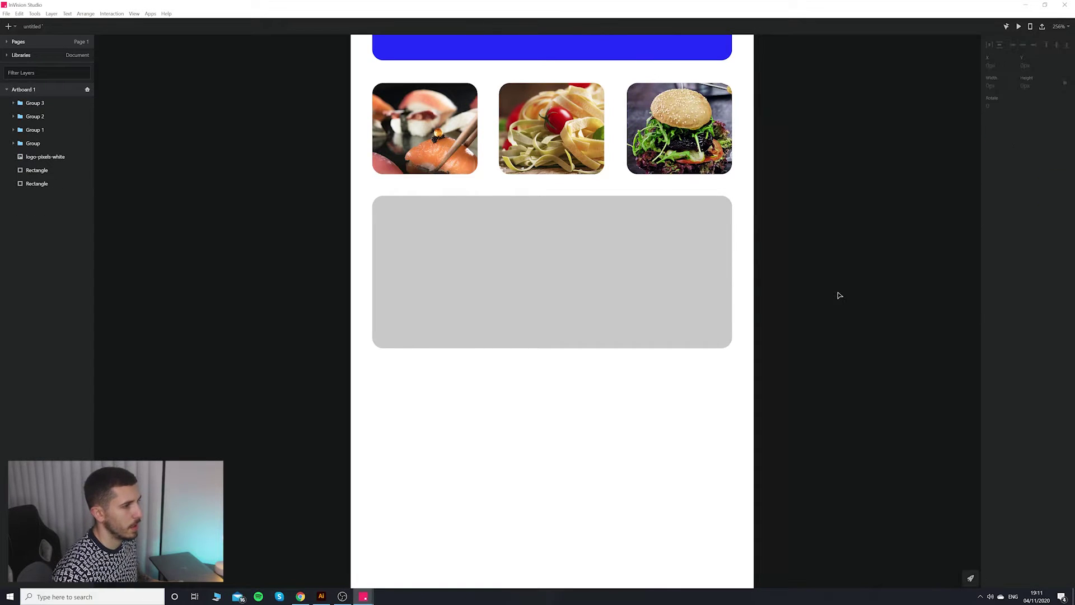
{"action": "scroll", "coordinate": [831, 274], "scroll_direction": "down", "scroll_amount": 6}
{"action": "scroll", "coordinate": [842, 261], "scroll_direction": "up", "scroll_amount": 2}
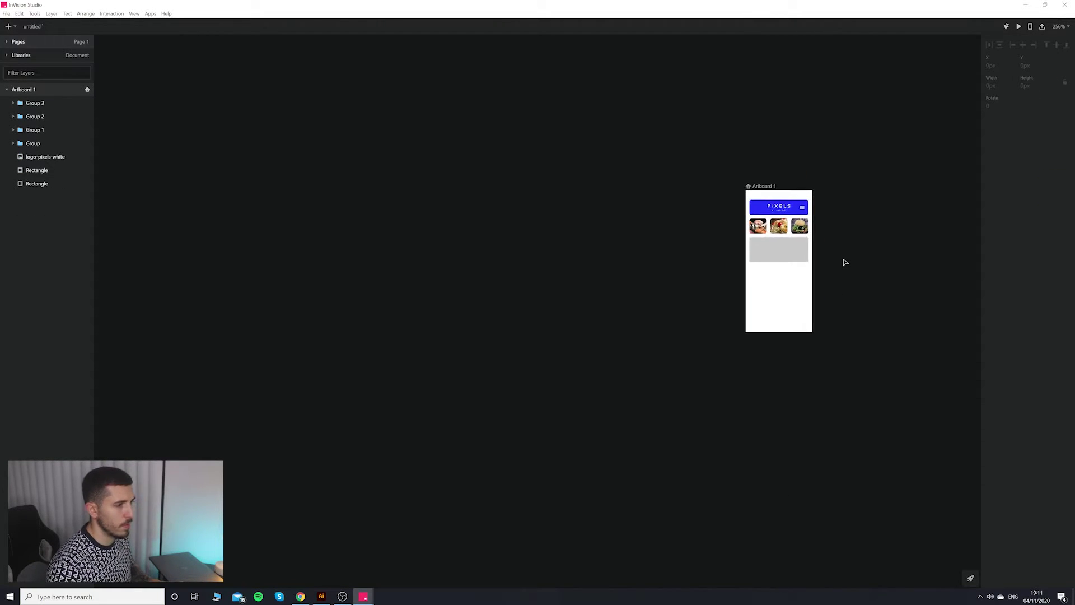
{"action": "scroll", "coordinate": [844, 262], "scroll_direction": "up", "scroll_amount": 2}
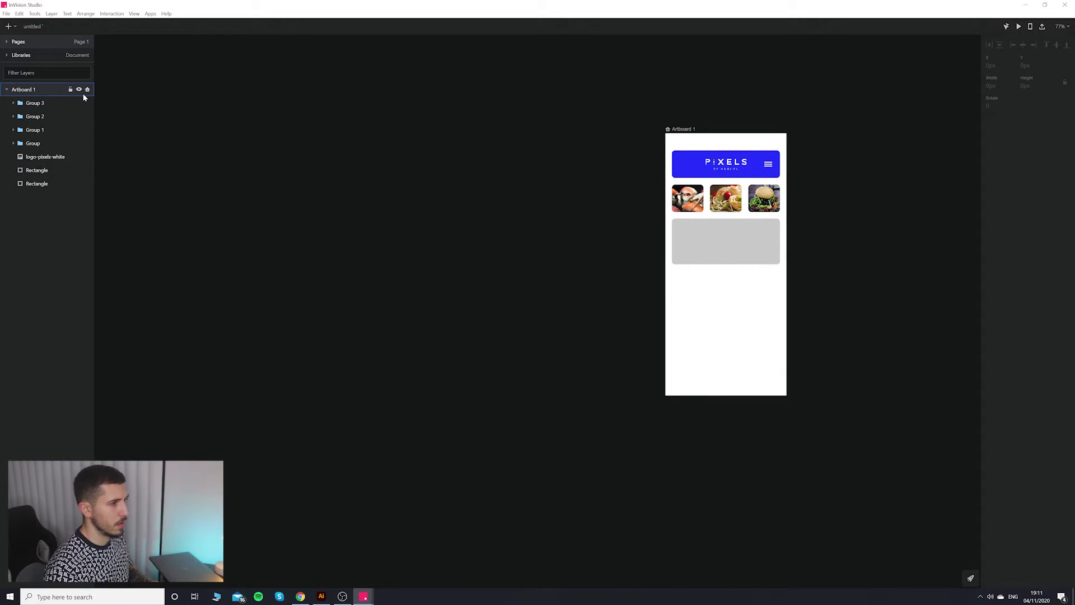
{"action": "scroll", "coordinate": [837, 295], "scroll_direction": "up", "scroll_amount": 2}
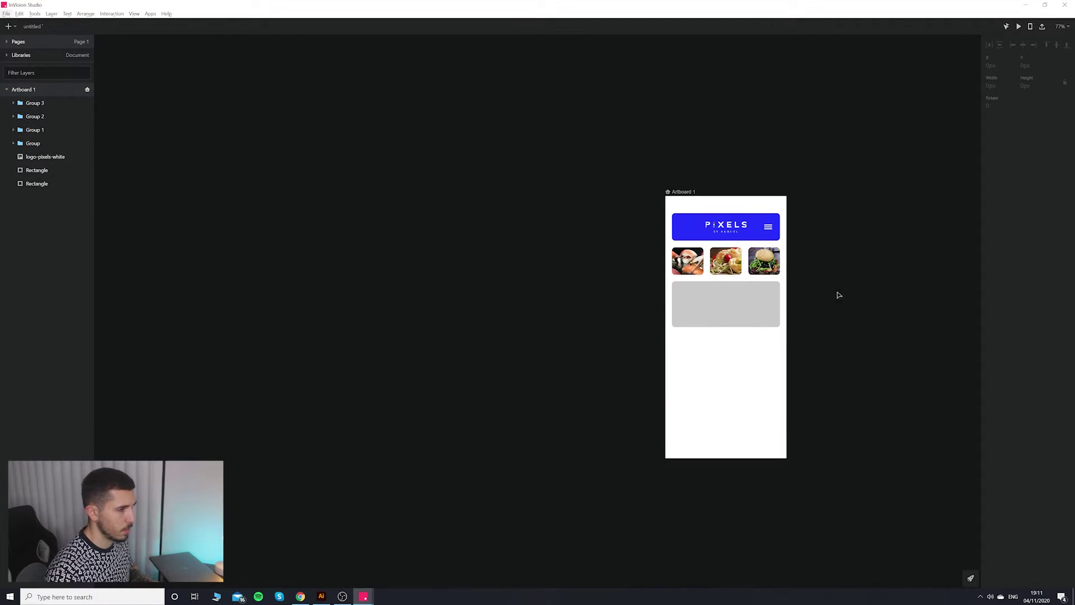
{"action": "left_click_drag", "start_coordinate": [845, 331], "coordinate": [731, 304]}
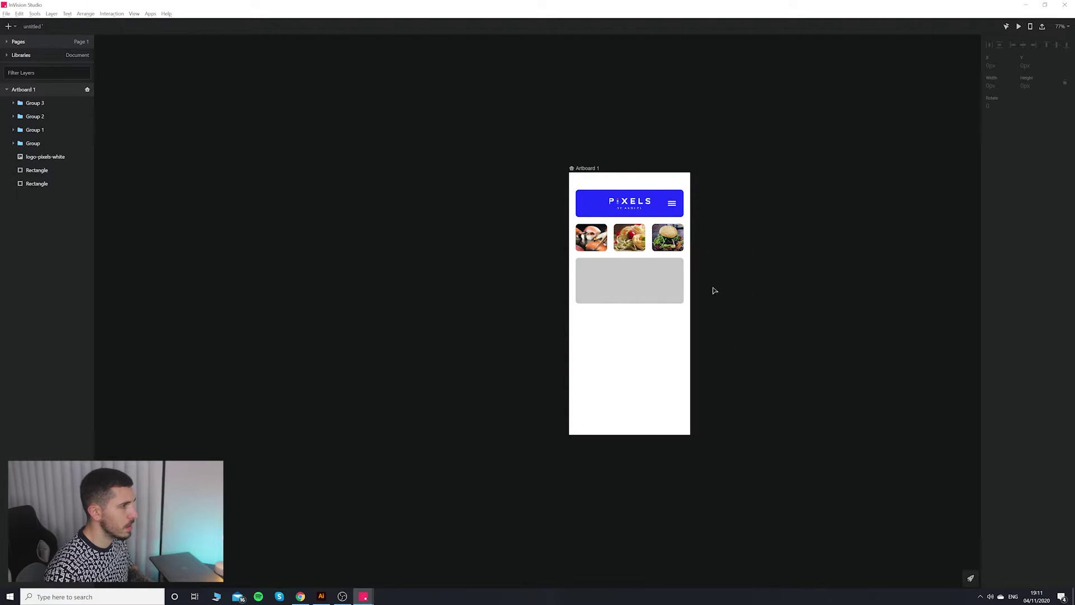
{"action": "scroll", "coordinate": [624, 276], "scroll_direction": "up", "scroll_amount": 5}
{"action": "scroll", "coordinate": [627, 274], "scroll_direction": "down", "scroll_amount": 3}
{"action": "mouse_move", "coordinate": [601, 200]}
{"action": "left_mouse_down"}
{"action": "mouse_move", "coordinate": [616, 214]}
{"action": "mouse_move", "coordinate": [599, 197]}
{"action": "left_mouse_up"}
{"action": "left_click", "coordinate": [641, 202]}
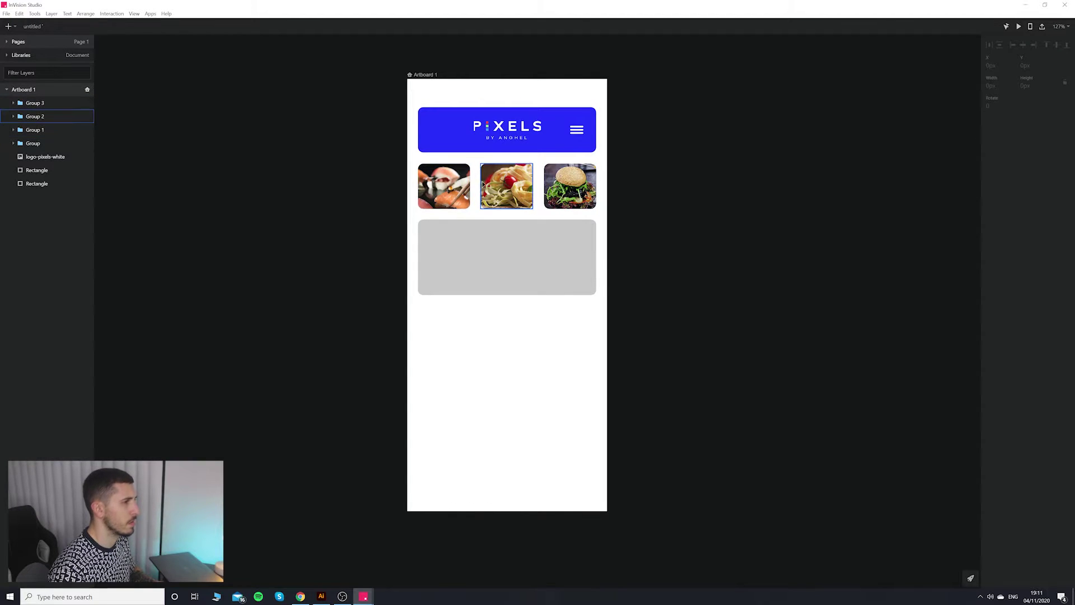
Lower the opacity of the sushi and burger tiles together so the pasta tile stands out.
{"action": "left_click", "coordinate": [495, 184]}
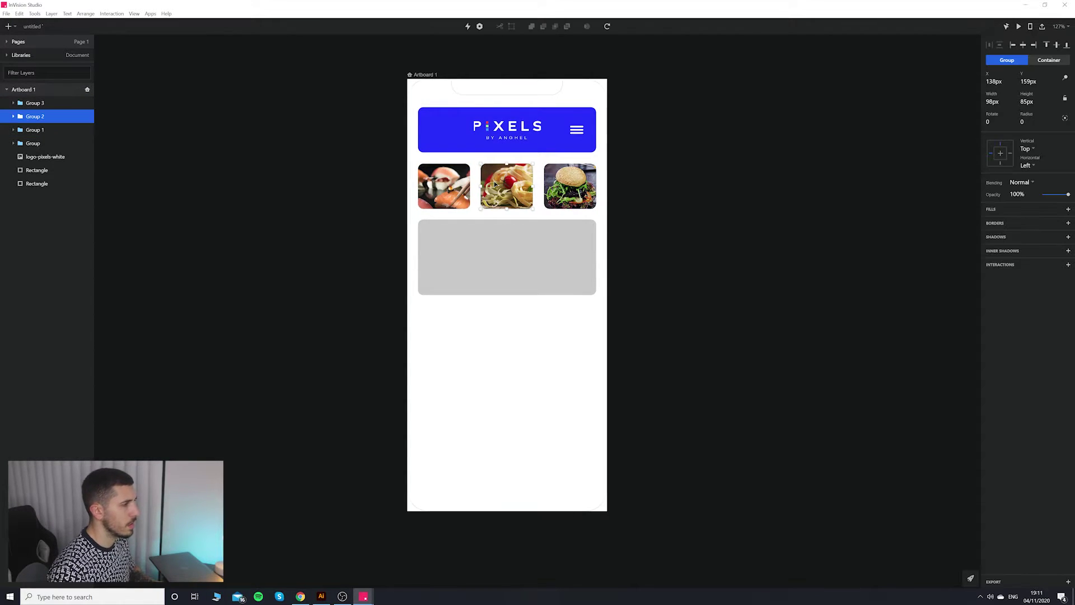
{"action": "left_click", "coordinate": [440, 185]}
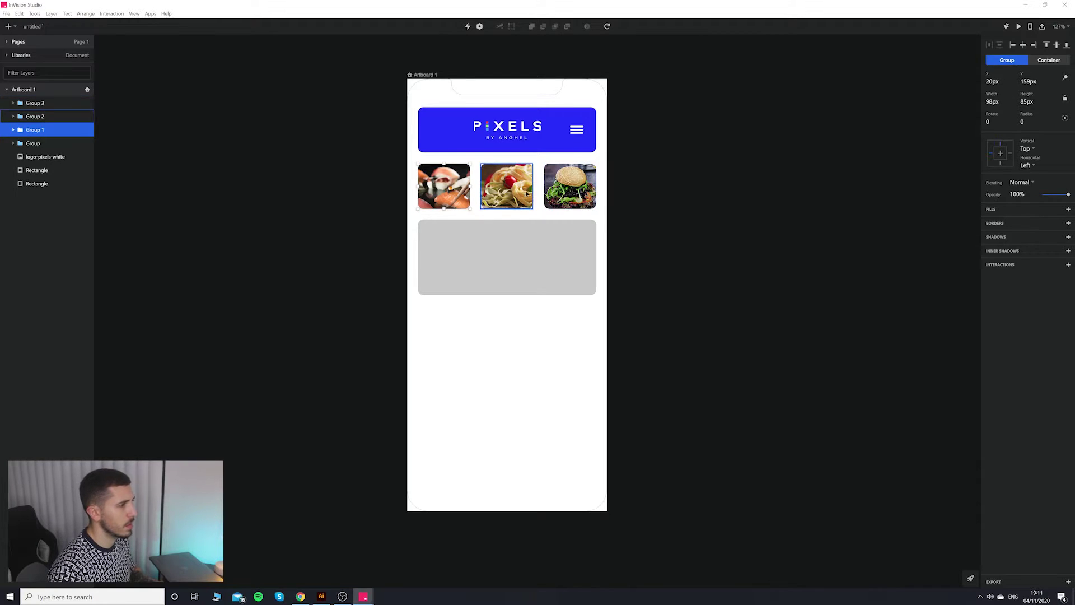
{"action": "left_click_drag", "start_coordinate": [652, 147], "coordinate": [537, 231]}
{"action": "left_click_drag", "start_coordinate": [578, 192], "coordinate": [578, 192]}
{"action": "left_click", "coordinate": [744, 223]}
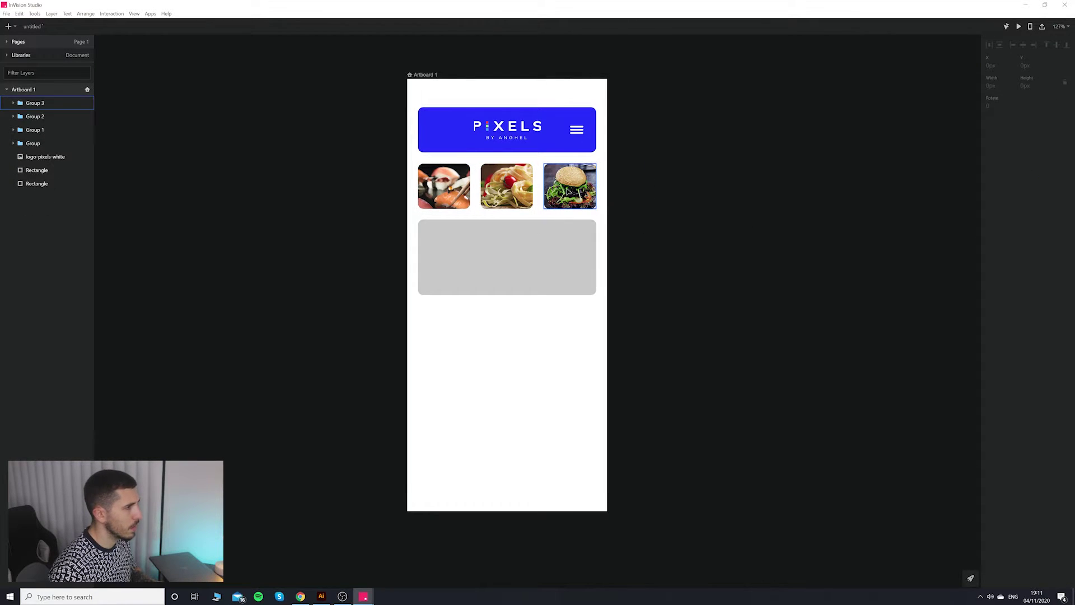
{"action": "left_click", "coordinate": [570, 185]}
{"action": "left_click", "coordinate": [450, 179], "text": "shift"}
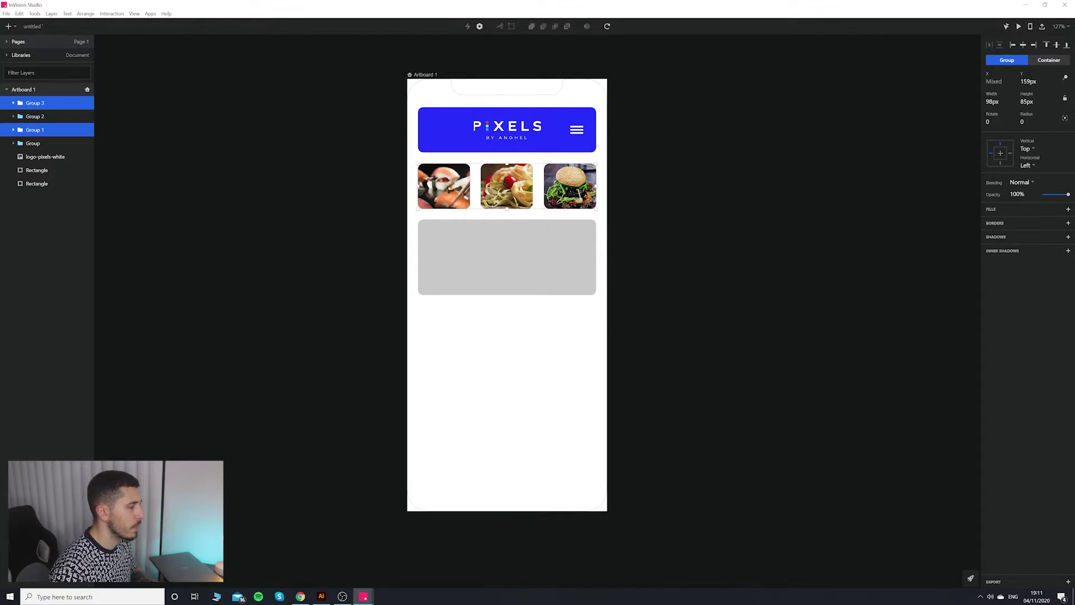
{"action": "left_click", "coordinate": [699, 236]}
{"action": "left_click", "coordinate": [451, 191]}
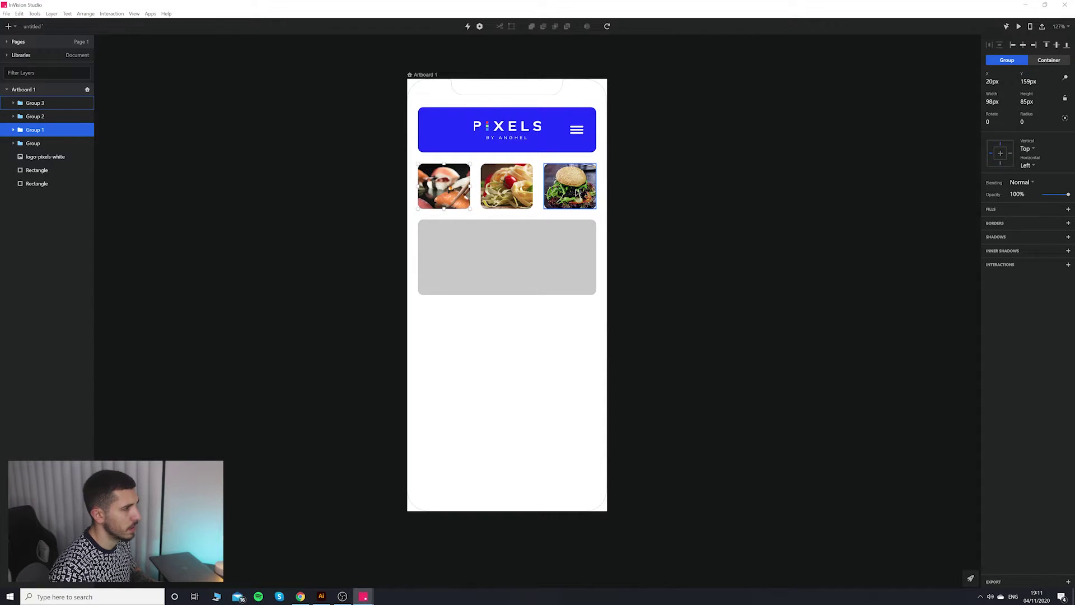
{"action": "left_click", "coordinate": [570, 186], "text": "shift"}
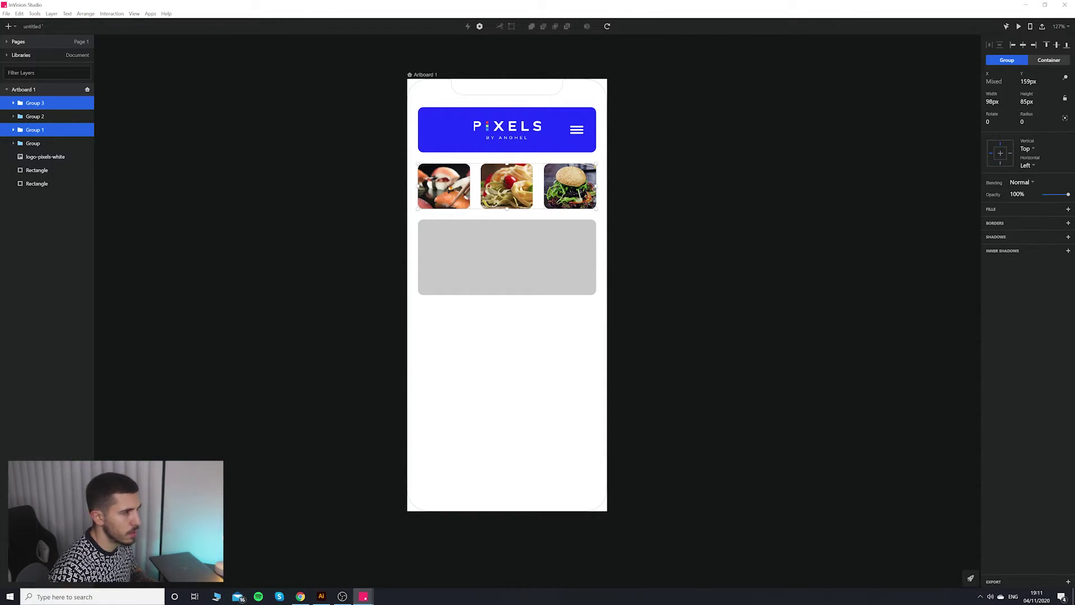
{"action": "left_click_drag", "start_coordinate": [1050, 196], "coordinate": [1045, 195]}
{"action": "left_click", "coordinate": [806, 243]}
Examine the highlighted pasta tile and the large grey card's distances to the artboard edges.
{"action": "scroll", "coordinate": [631, 225], "scroll_direction": "up", "scroll_amount": 4}
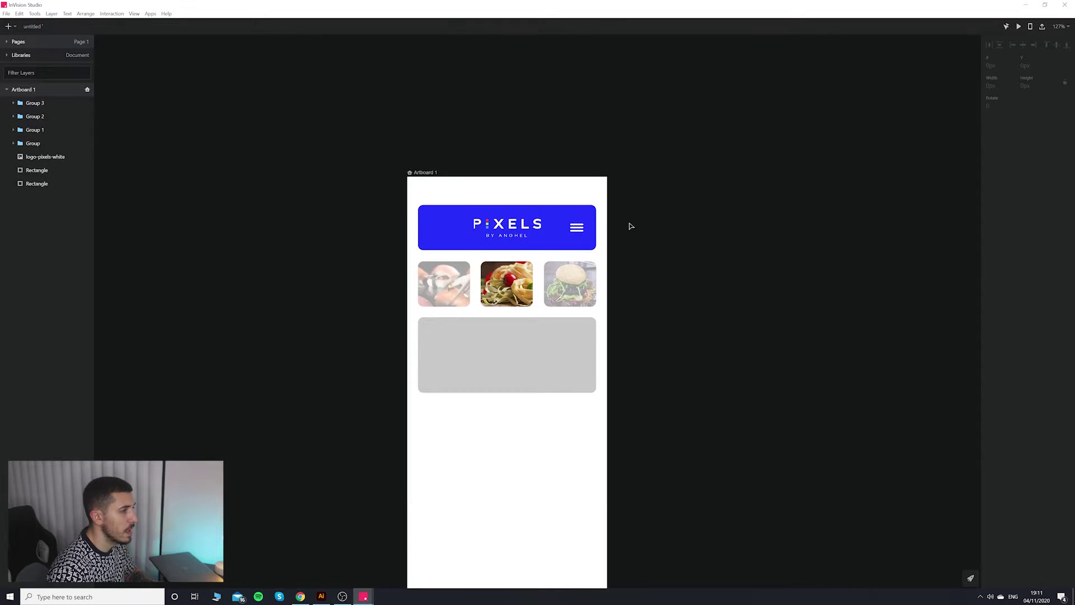
{"action": "left_click", "coordinate": [498, 294]}
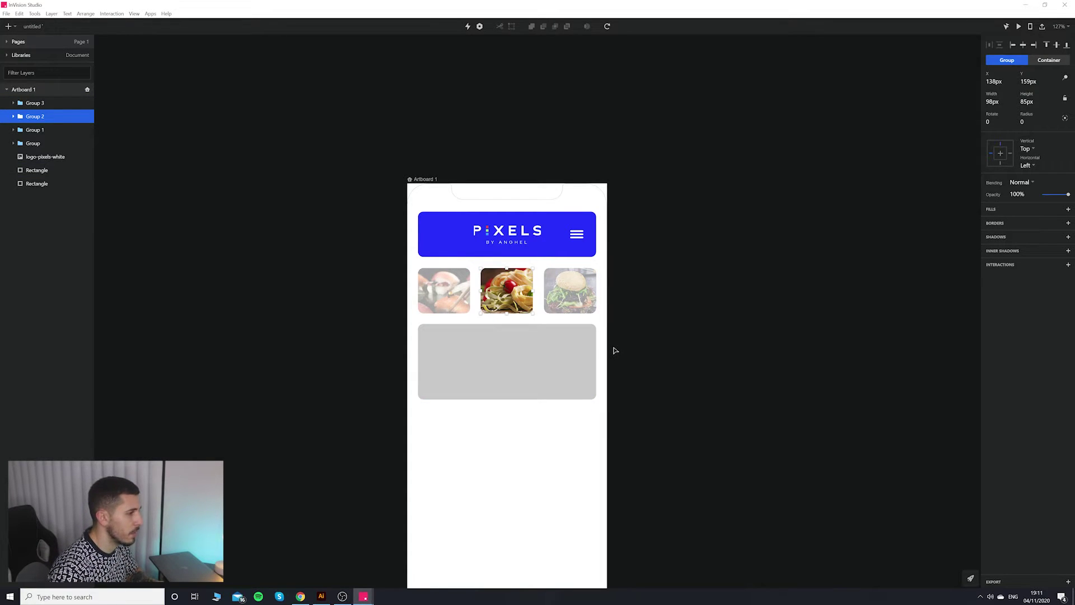
{"action": "scroll", "coordinate": [588, 351], "scroll_direction": "down", "scroll_amount": 1}
{"action": "left_click", "coordinate": [561, 330]}
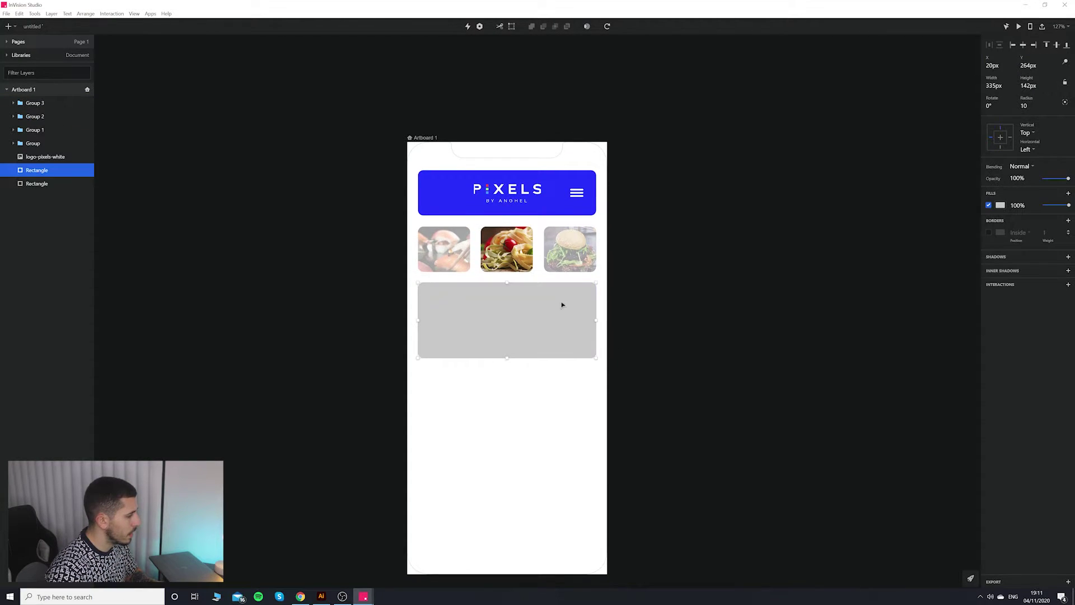
{"action": "scroll", "coordinate": [582, 302], "scroll_direction": "down", "scroll_amount": 4}
{"action": "scroll", "coordinate": [590, 291], "scroll_direction": "up", "scroll_amount": 2}
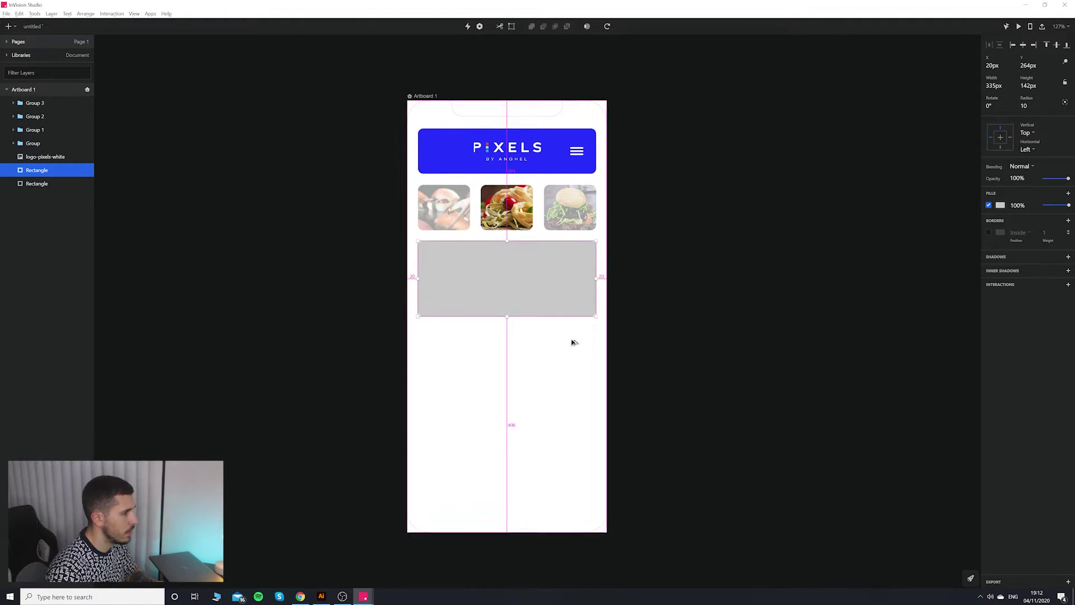
{"action": "scroll", "coordinate": [571, 341], "scroll_direction": "down", "scroll_amount": 2}
{"action": "scroll", "coordinate": [537, 370], "scroll_direction": "up", "scroll_amount": 5}
{"action": "scroll", "coordinate": [537, 369], "scroll_direction": "down", "scroll_amount": 3}
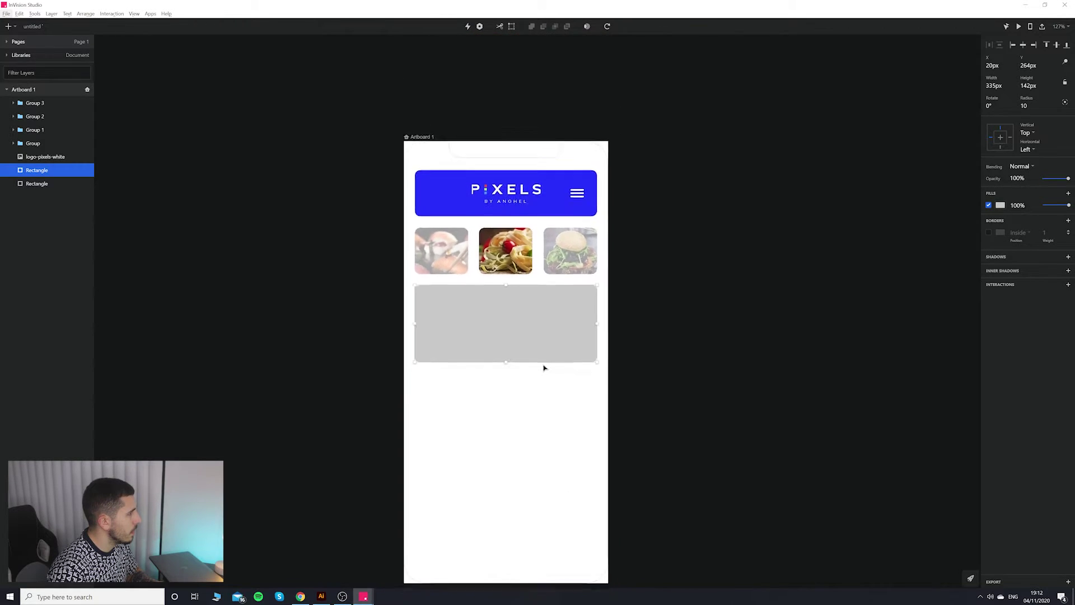
{"action": "scroll", "coordinate": [559, 376], "scroll_direction": "up", "scroll_amount": 2}
{"action": "left_click", "coordinate": [154, 99]}
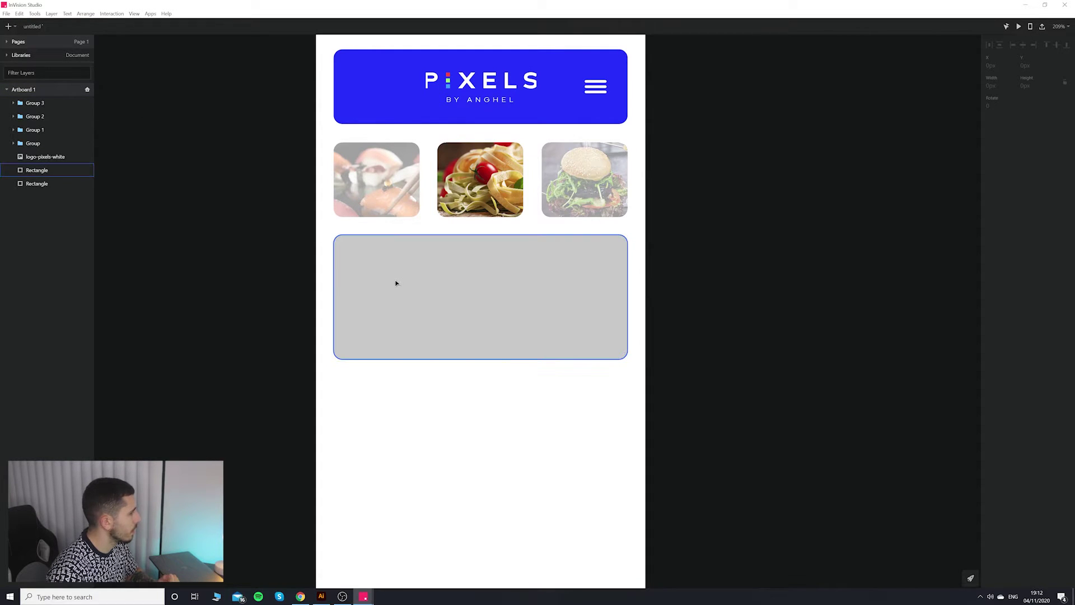
Try to place the pasta photo from the middle tile on the large grey card, and undo the attempt.
{"action": "left_click", "coordinate": [422, 277]}
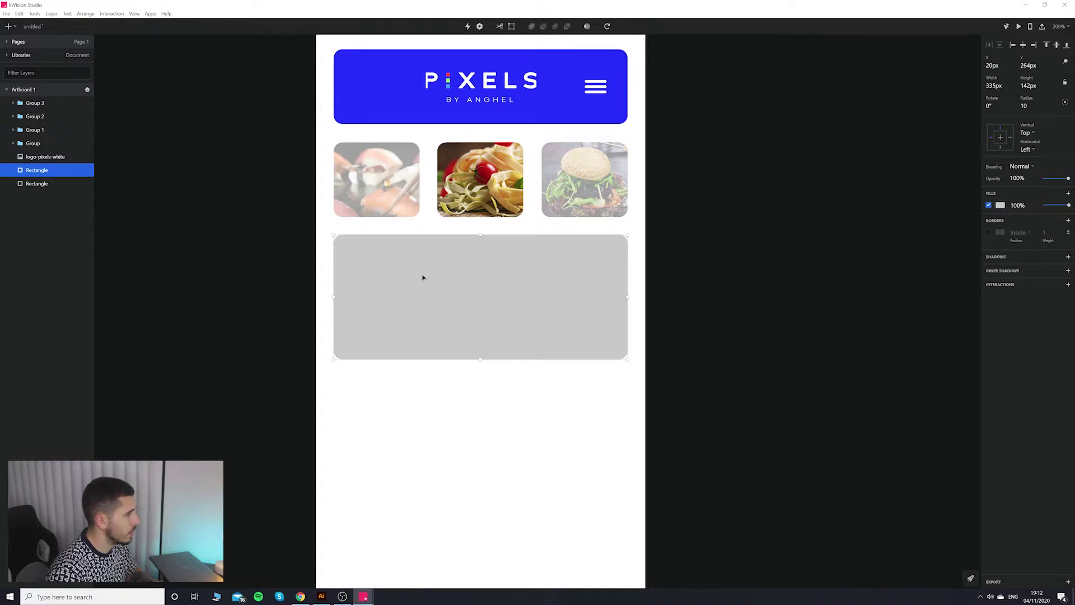
{"action": "double_click", "coordinate": [467, 210]}
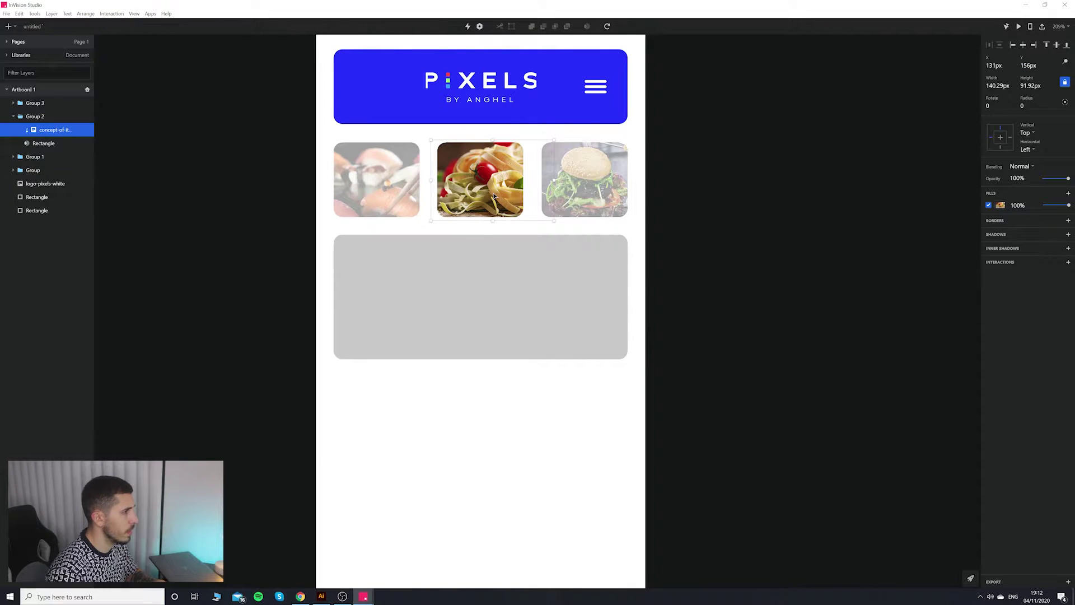
{"action": "left_click", "coordinate": [481, 244]}
{"action": "double_click", "coordinate": [481, 178]}
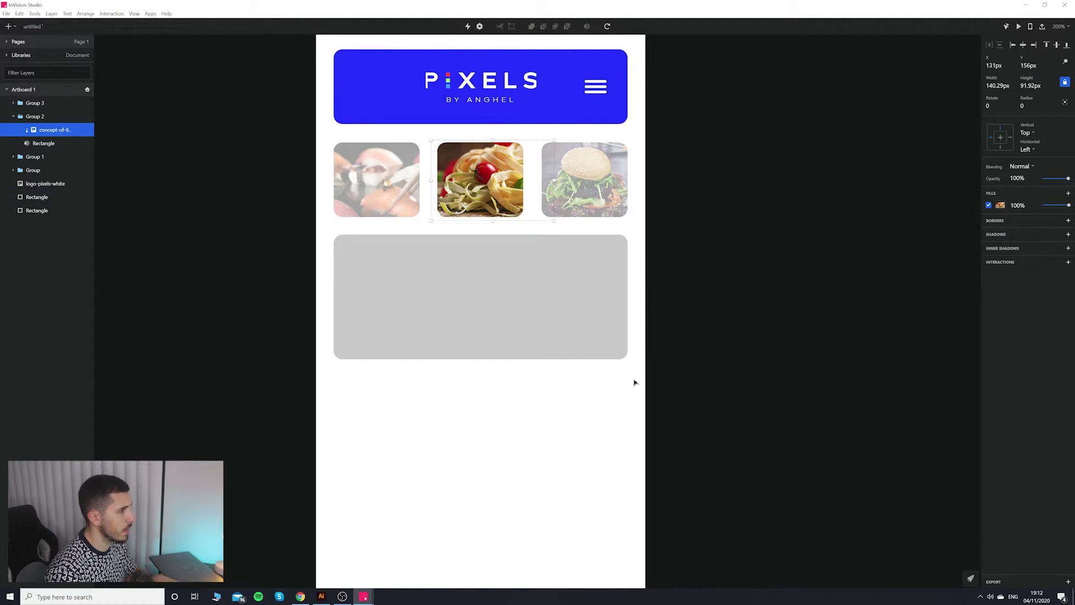
{"action": "left_click_drag", "start_coordinate": [515, 197], "coordinate": [454, 321]}
{"action": "key", "text": "Escape"}
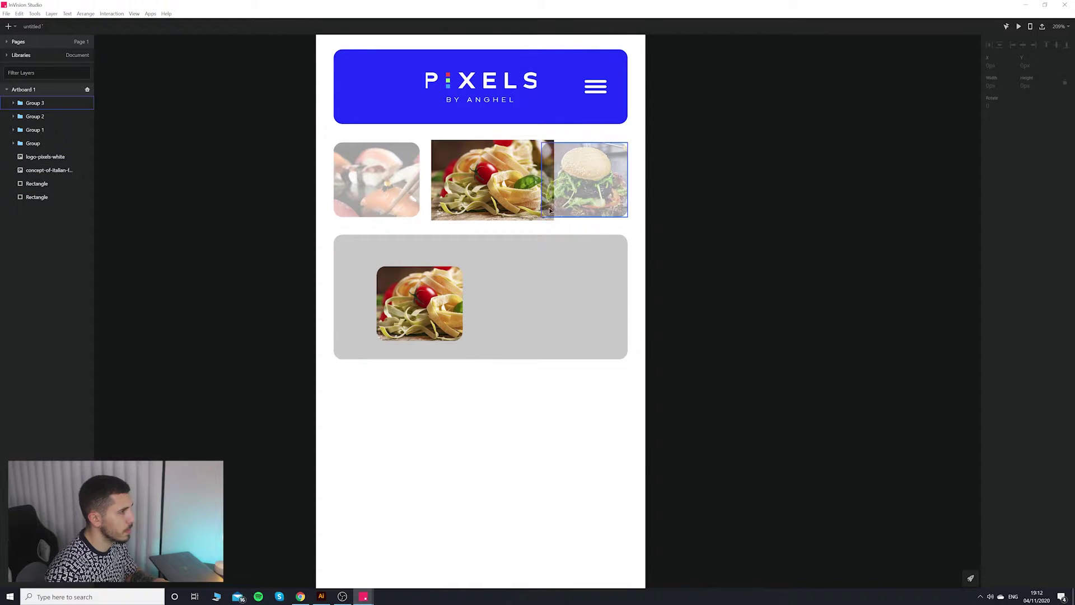
{"action": "key", "text": "ctrl+z"}
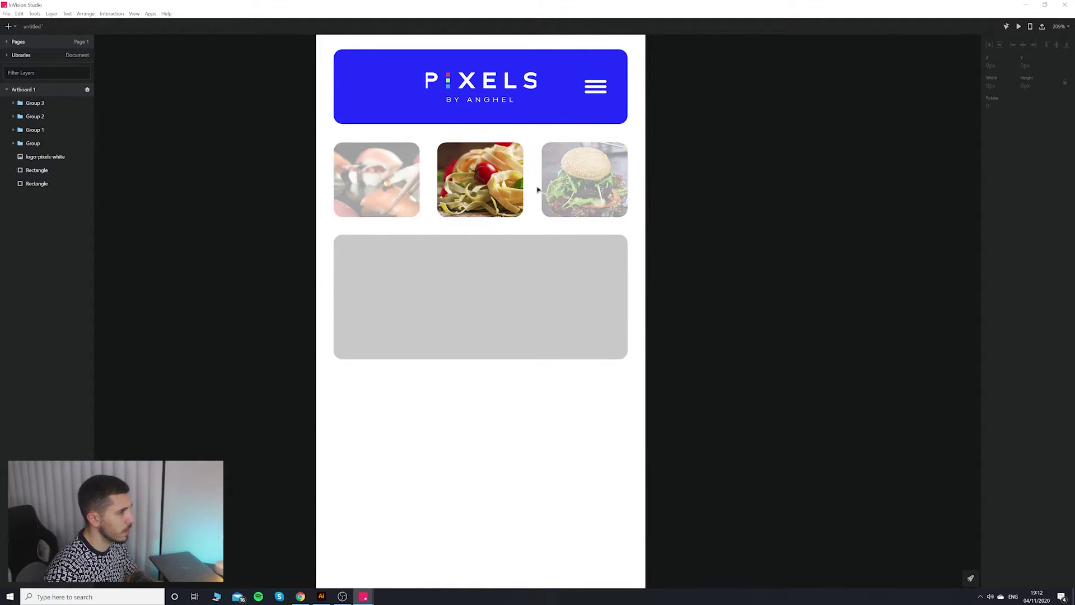
Place an unmasked copy of the pasta photo, about 361 by 237 px, over the large grey card.
{"action": "left_click_drag", "start_coordinate": [523, 170], "coordinate": [643, 268]}
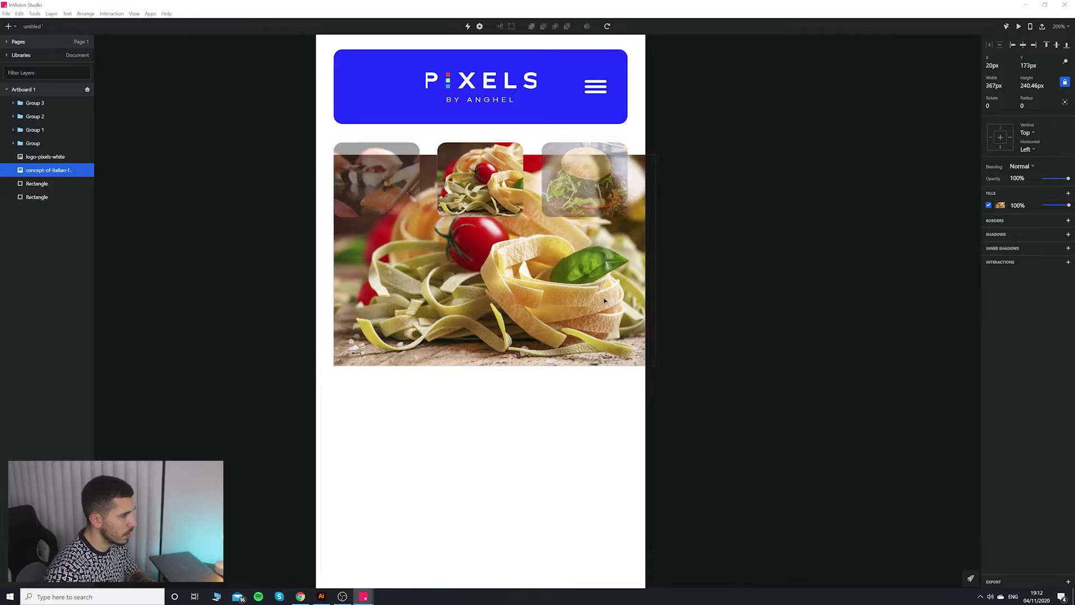
{"action": "mouse_move", "coordinate": [604, 301]}
{"action": "left_mouse_down"}
{"action": "mouse_move", "coordinate": [595, 271]}
{"action": "mouse_move", "coordinate": [582, 329]}
{"action": "mouse_move", "coordinate": [592, 421]}
{"action": "mouse_move", "coordinate": [603, 319]}
{"action": "mouse_move", "coordinate": [556, 305]}
{"action": "mouse_move", "coordinate": [614, 308]}
{"action": "mouse_move", "coordinate": [571, 310]}
{"action": "mouse_move", "coordinate": [600, 322]}
{"action": "left_mouse_up"}
{"action": "left_click_drag", "start_coordinate": [535, 311], "coordinate": [472, 325]}
Scale the copied pasta photo down to about 177 by 116 px and place it in the grey card's left half, at about X 37, Y 277.
{"action": "scroll", "coordinate": [489, 319], "scroll_direction": "down", "scroll_amount": 1}
{"action": "scroll", "coordinate": [490, 313], "scroll_direction": "down", "scroll_amount": 5}
{"action": "scroll", "coordinate": [490, 306], "scroll_direction": "up", "scroll_amount": 5}
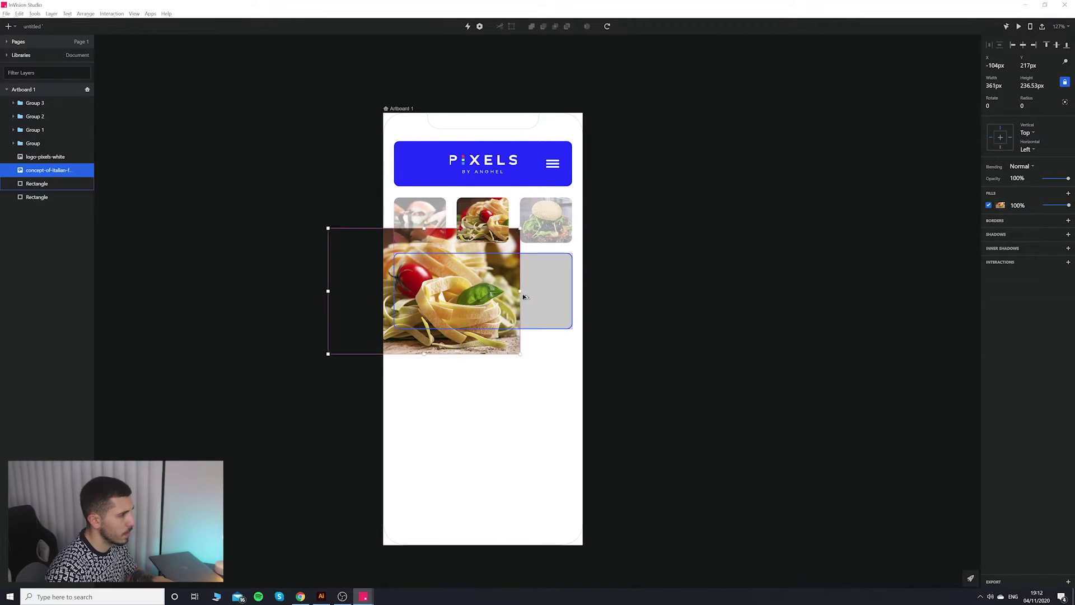
{"action": "left_click_drag", "start_coordinate": [519, 291], "coordinate": [421, 291]}
{"action": "left_click_drag", "start_coordinate": [392, 271], "coordinate": [470, 305]}
{"action": "scroll", "coordinate": [508, 302], "scroll_direction": "up", "scroll_amount": 3}
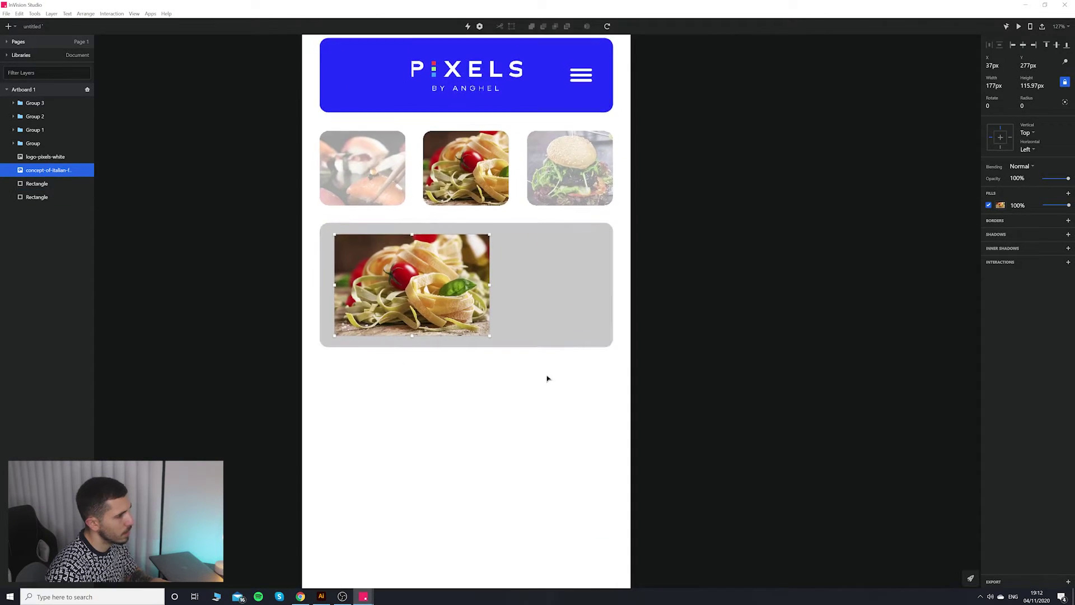
Move the large grey card and its pasta photo down together so the card sits at about Y 313.
{"action": "left_click", "coordinate": [548, 379]}
{"action": "scroll", "coordinate": [547, 375], "scroll_direction": "down", "scroll_amount": 2}
{"action": "scroll", "coordinate": [547, 369], "scroll_direction": "down", "scroll_amount": 5}
{"action": "scroll", "coordinate": [548, 369], "scroll_direction": "up", "scroll_amount": 5}
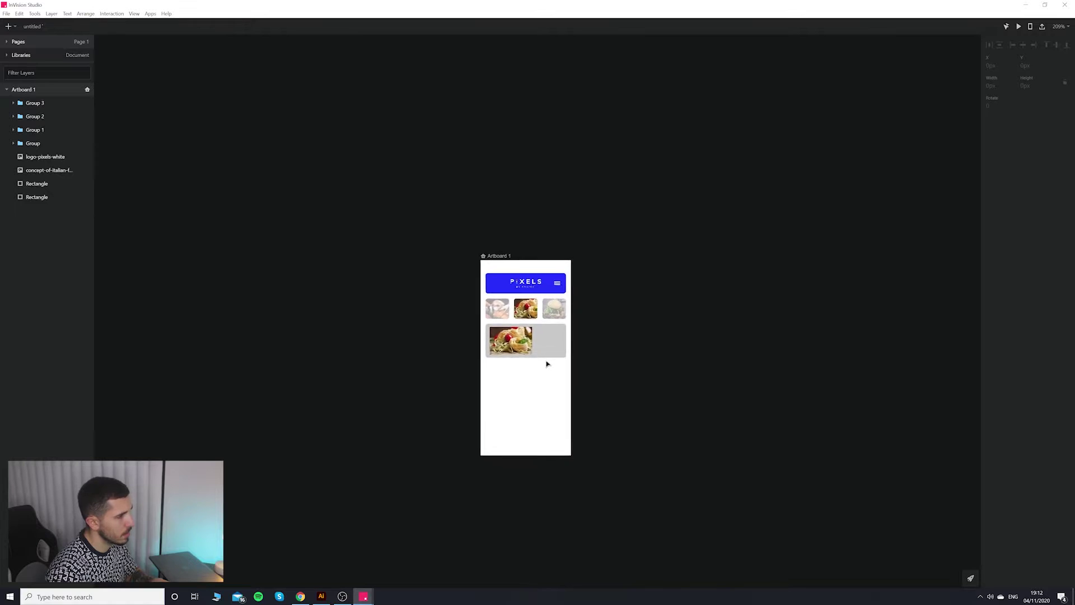
{"action": "scroll", "coordinate": [566, 369], "scroll_direction": "up", "scroll_amount": 3}
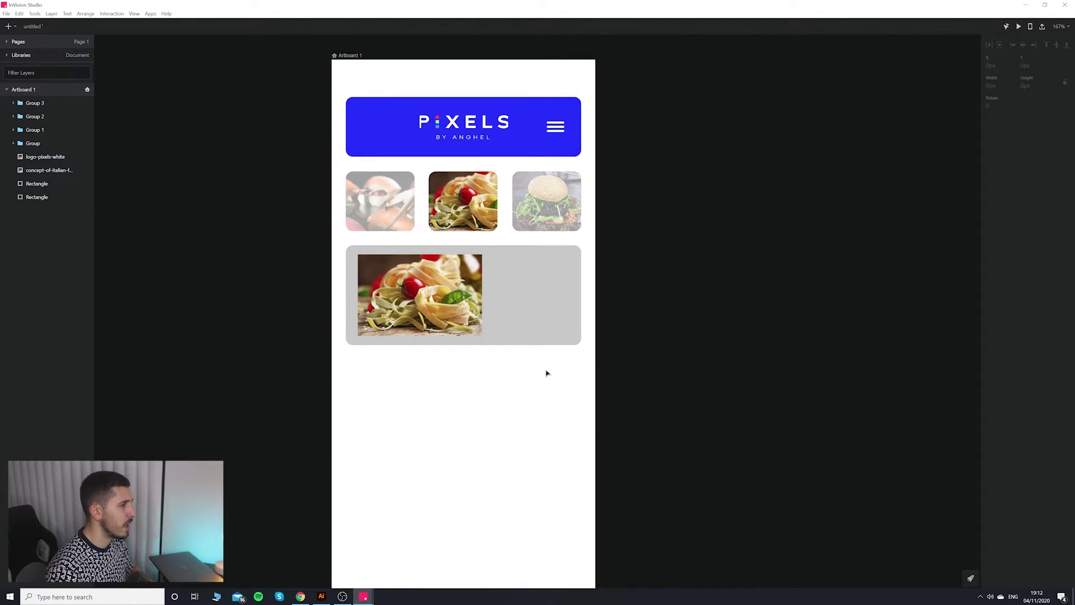
{"action": "left_click", "coordinate": [441, 299]}
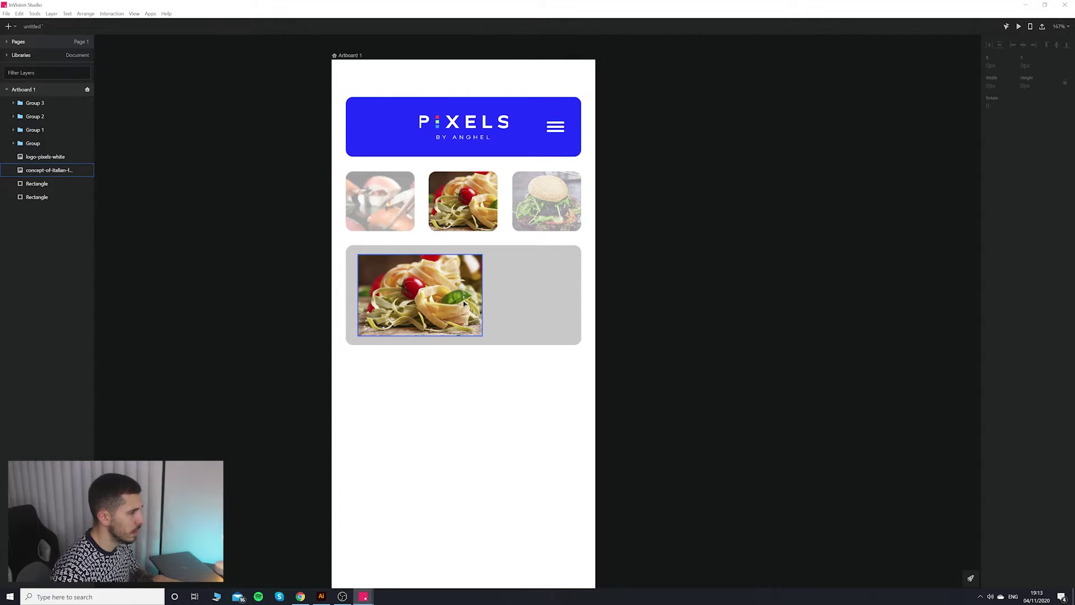
{"action": "left_click", "coordinate": [533, 292]}
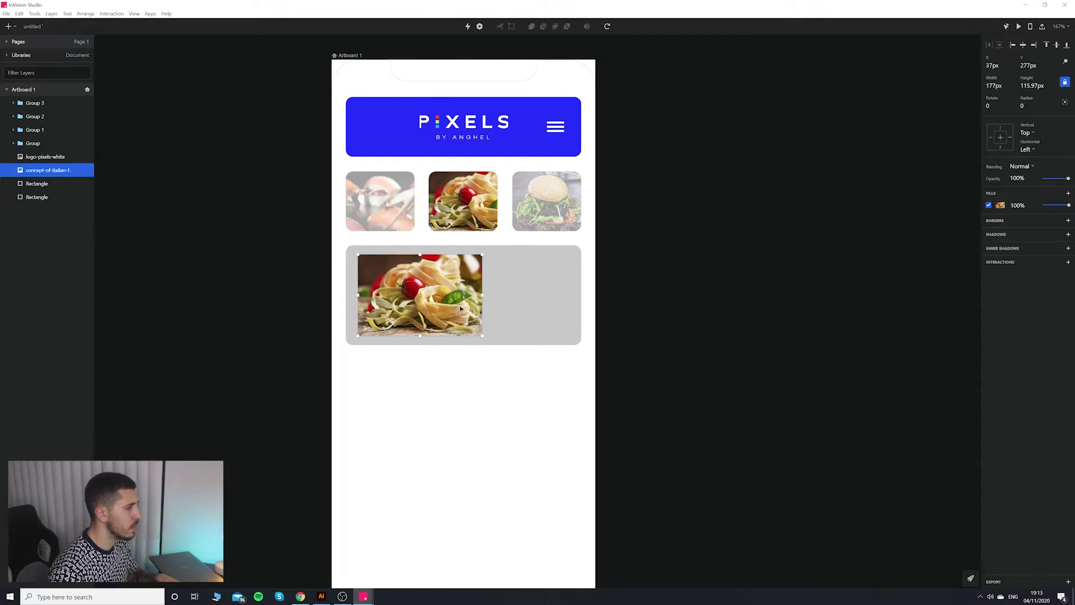
{"action": "left_click_drag", "start_coordinate": [533, 292], "coordinate": [558, 325]}
{"action": "key", "text": "ctrl+z"}
{"action": "left_click", "coordinate": [442, 297], "text": "shift"}
{"action": "left_click", "coordinate": [696, 345]}
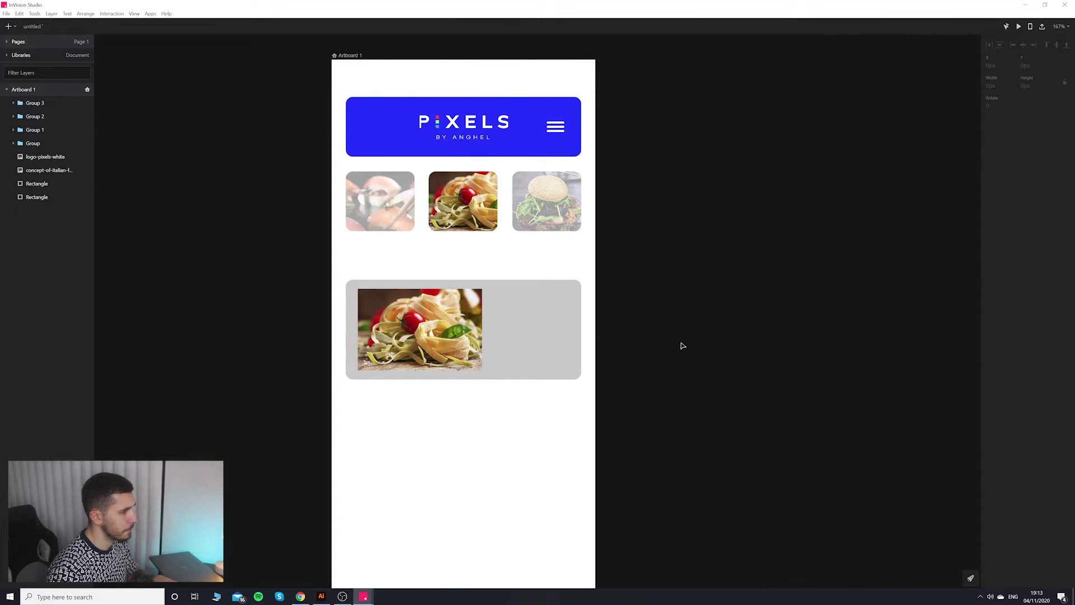
Nudge the pasta photo toward the grey card's upper-left corner, to X 33, Y 325.
{"action": "scroll", "coordinate": [614, 338], "scroll_direction": "down", "scroll_amount": 5}
{"action": "scroll", "coordinate": [554, 343], "scroll_direction": "up", "scroll_amount": 5}
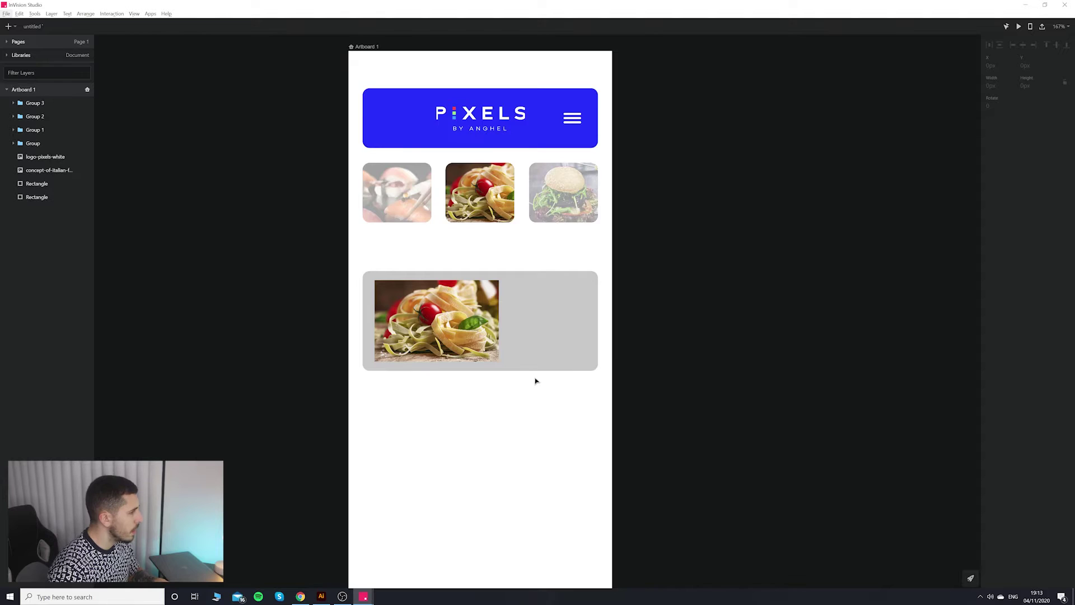
{"action": "scroll", "coordinate": [533, 378], "scroll_direction": "up", "scroll_amount": 3}
{"action": "left_click_drag", "start_coordinate": [400, 295], "coordinate": [393, 295]}
{"action": "left_click_drag", "start_coordinate": [397, 295], "coordinate": [395, 293]}
{"action": "key", "text": "Left"}
{"action": "key", "text": "Left"}
{"action": "key", "text": "Left"}
{"action": "key", "text": "Left"}
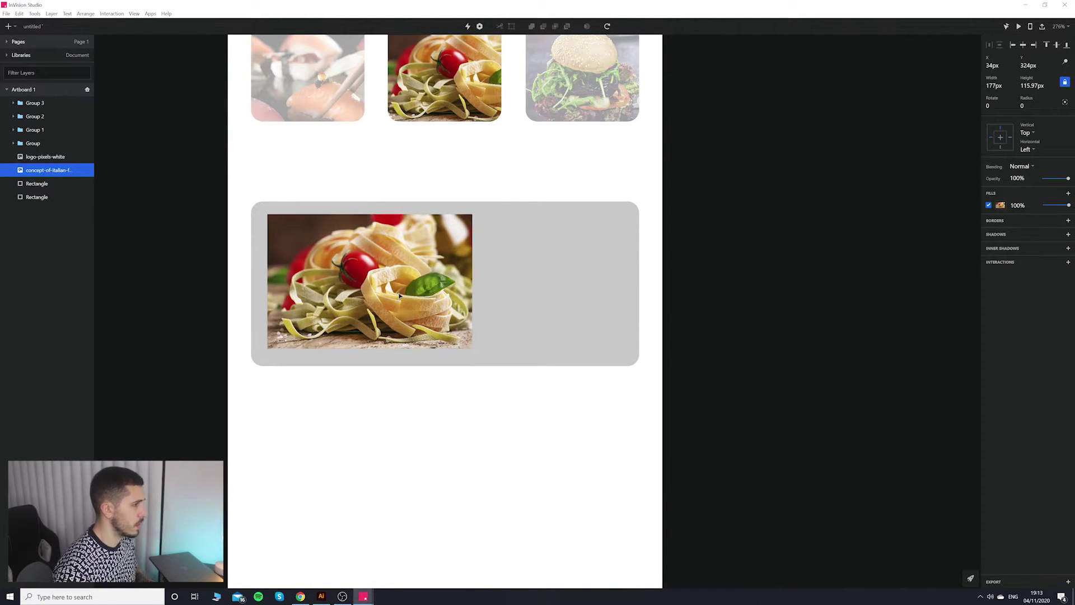
{"action": "key", "text": "Up"}
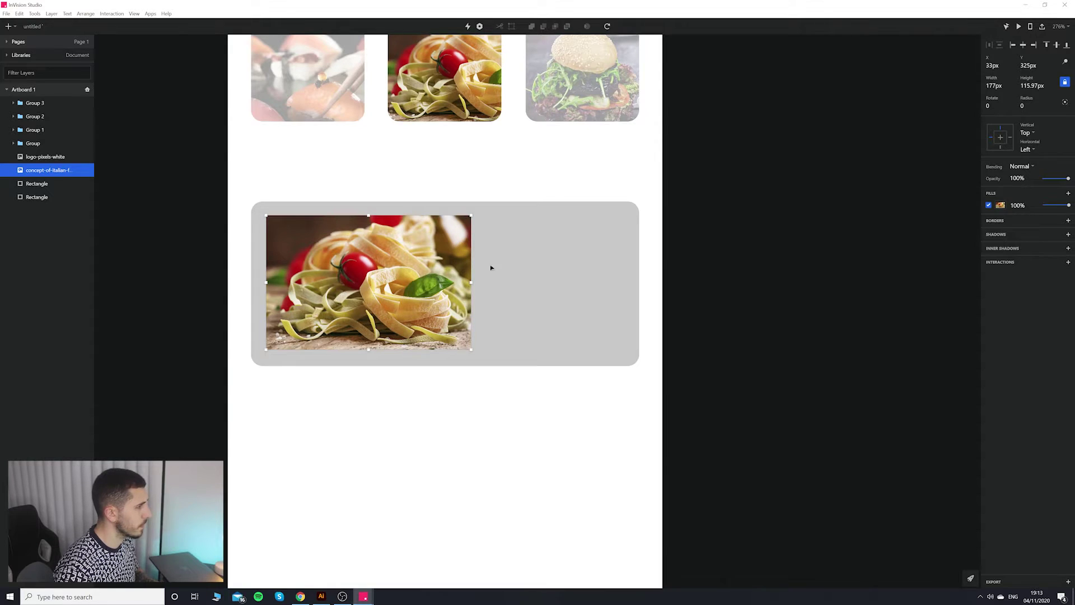
{"action": "left_click", "coordinate": [519, 265]}
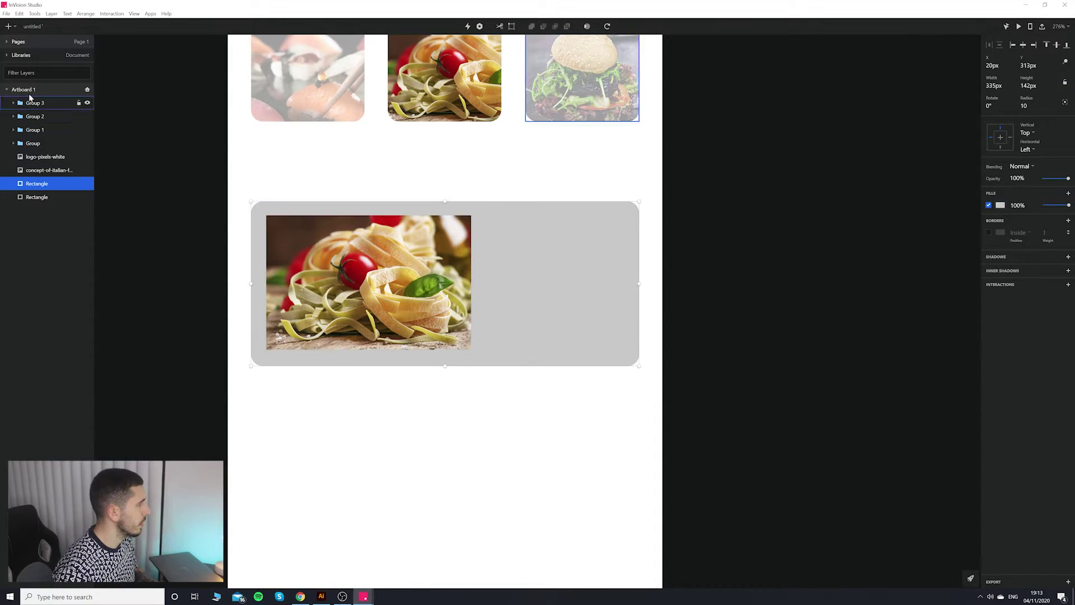
{"action": "left_click", "coordinate": [9, 26]}
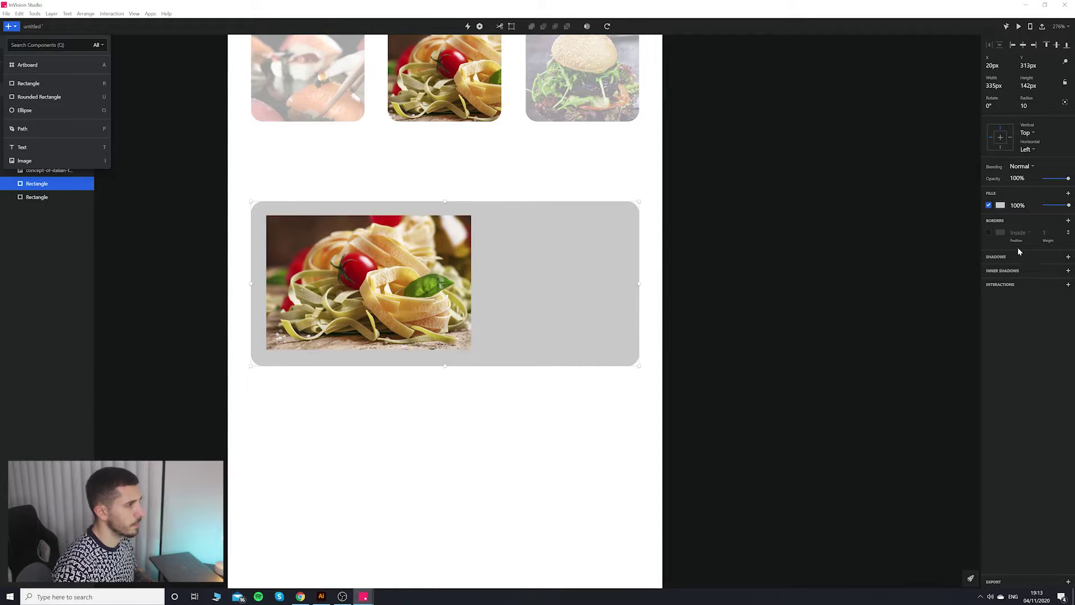
{"action": "key", "text": "Escape"}
Show the 6-column layout grid on the iPhone XS artboard.
{"action": "left_click", "coordinate": [490, 175]}
{"action": "scroll", "coordinate": [503, 175], "scroll_direction": "down", "scroll_amount": 1}
{"action": "scroll", "coordinate": [507, 173], "scroll_direction": "down", "scroll_amount": 2}
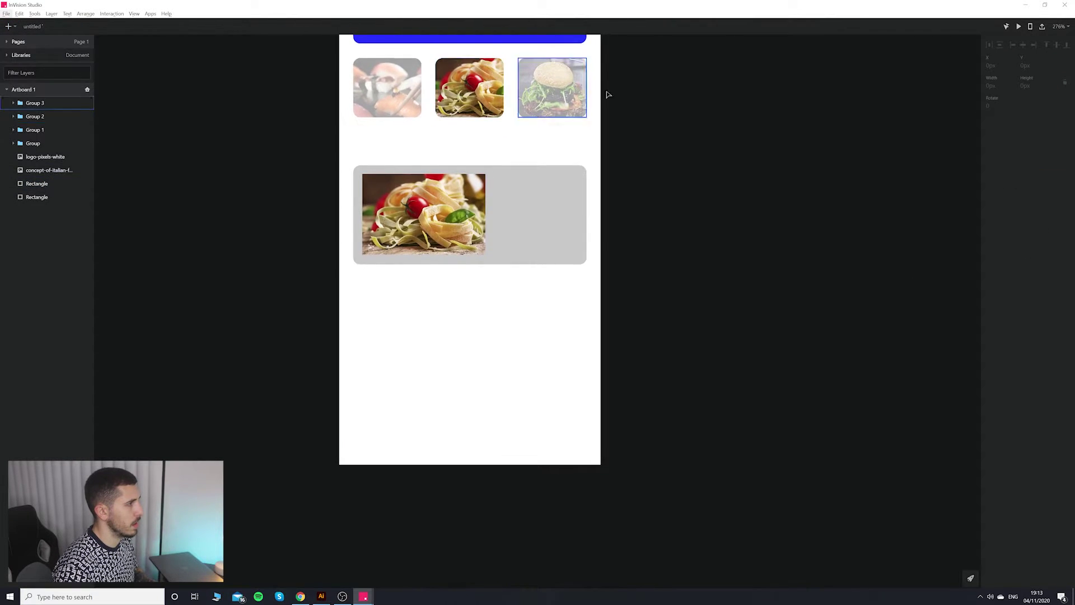
{"action": "scroll", "coordinate": [630, 168], "scroll_direction": "up", "scroll_amount": 5}
{"action": "left_click", "coordinate": [362, 131]}
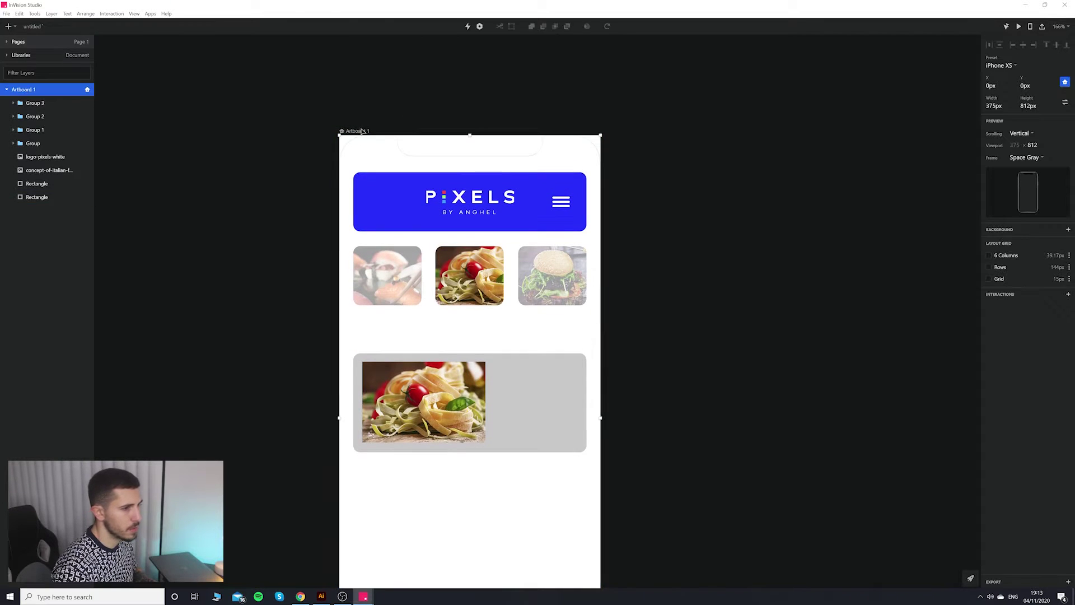
{"action": "left_click", "coordinate": [989, 256]}
{"action": "left_click", "coordinate": [715, 341]}
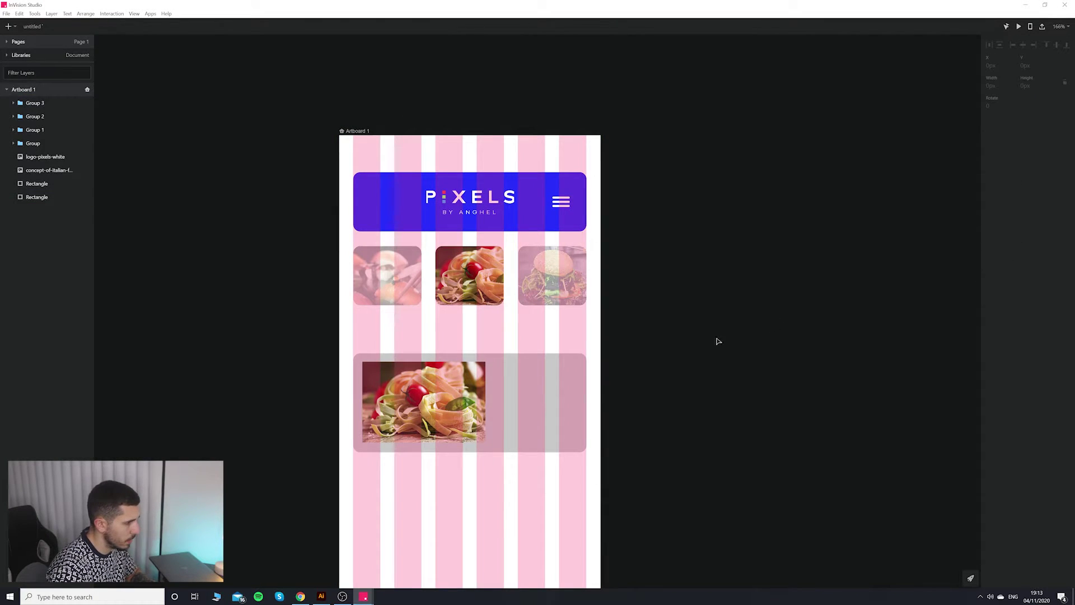
Shrink the pasta photo in the grey card to about 158 × 104 px.
{"action": "left_click", "coordinate": [455, 408]}
{"action": "mouse_move", "coordinate": [485, 401]}
{"action": "left_mouse_down"}
{"action": "mouse_move", "coordinate": [495, 402]}
{"action": "mouse_move", "coordinate": [472, 402]}
{"action": "left_mouse_up"}
{"action": "left_click", "coordinate": [490, 493]}
{"action": "scroll", "coordinate": [488, 495], "scroll_direction": "up", "scroll_amount": 3, "text": "ctrl"}
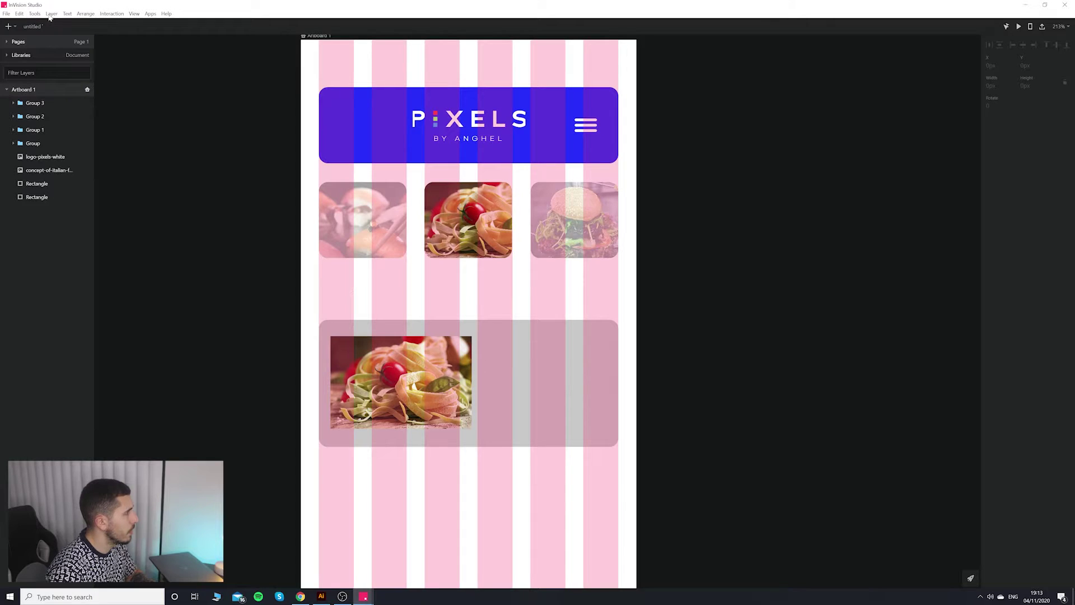
Draw a rectangle of about 154 × 104 px over the card's pasta photo and set its corner radius to 8.
{"action": "left_click", "coordinate": [8, 26]}
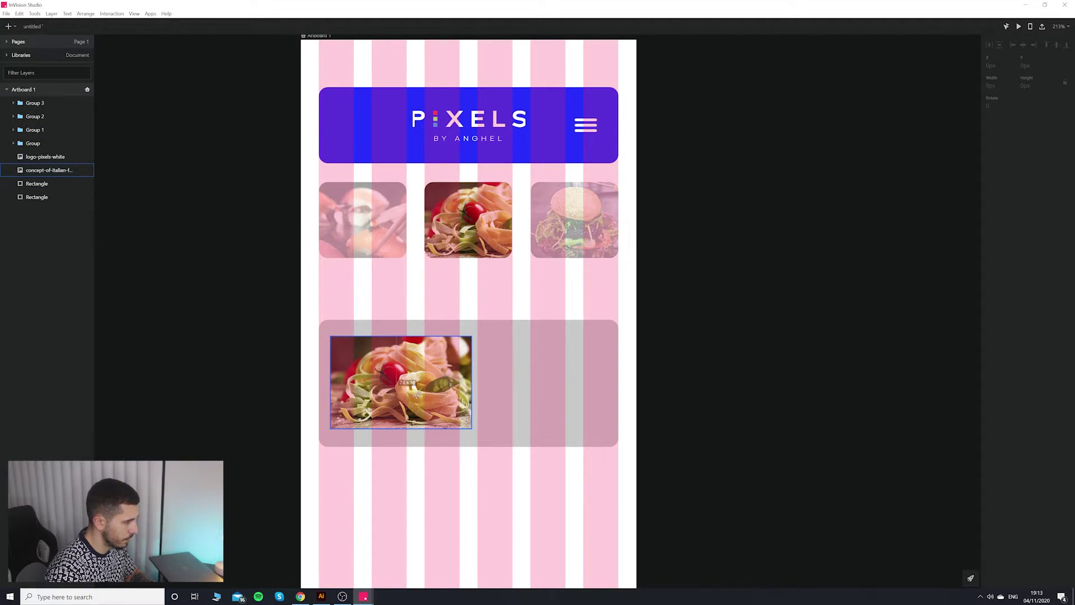
{"action": "left_click_drag", "start_coordinate": [330, 337], "coordinate": [474, 429]}
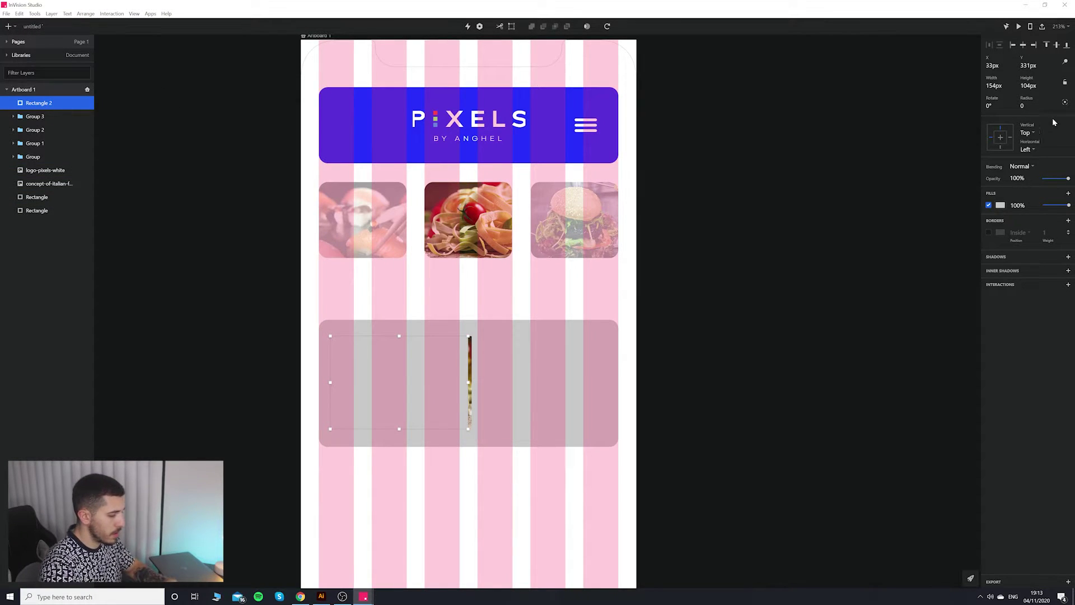
{"action": "left_click", "coordinate": [1030, 106]}
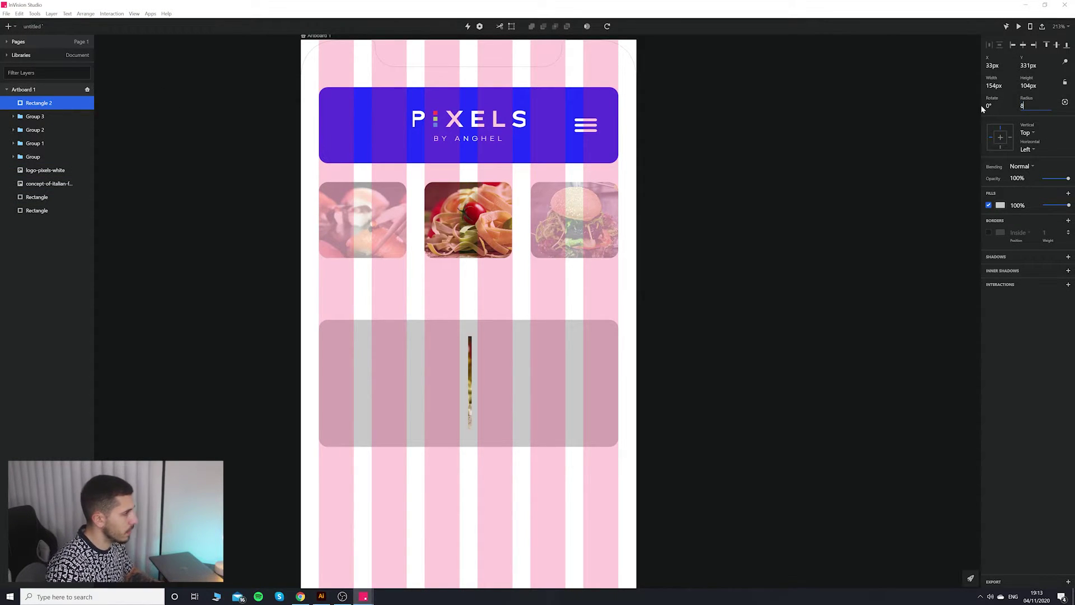
{"action": "key", "text": "Return"}
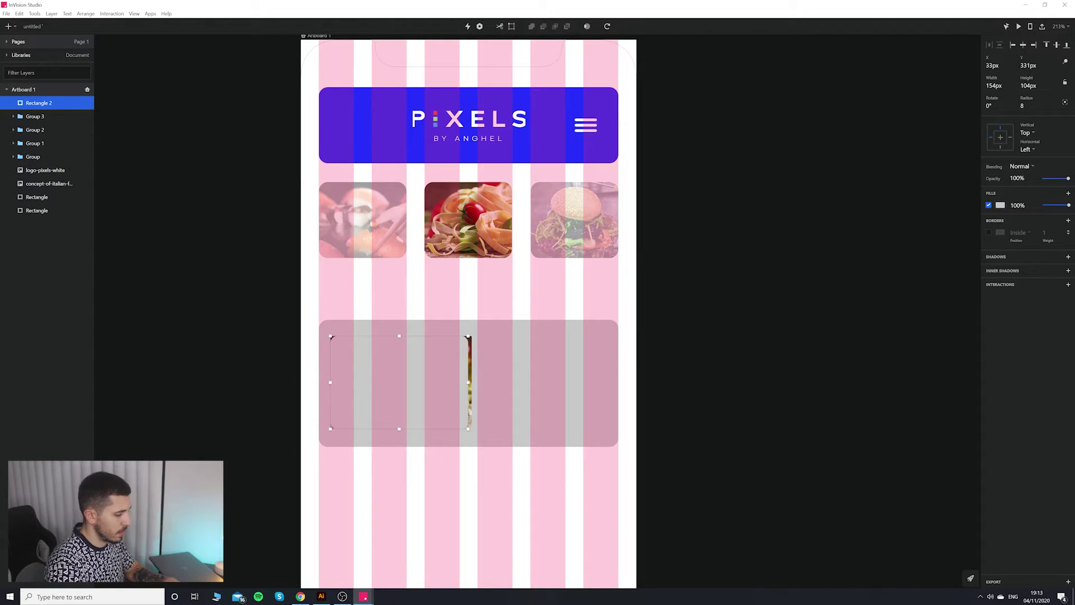
Try a corner radius of 10 on the new rectangle and return it to 8.
{"action": "left_click", "coordinate": [1027, 106]}
{"action": "type", "text": "10"}
{"action": "key", "text": "Return"}
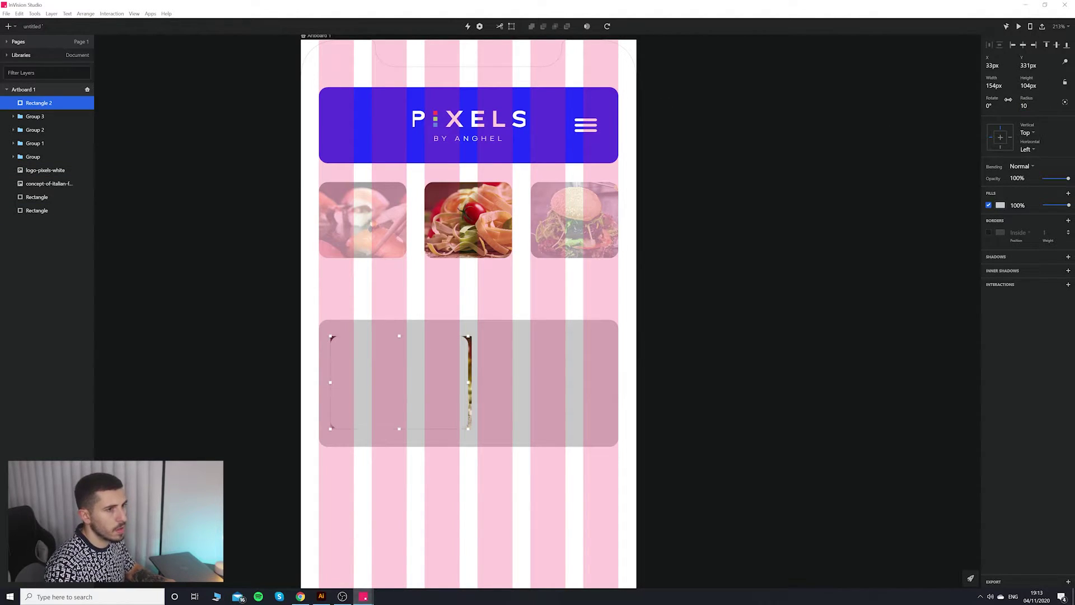
{"action": "left_click", "coordinate": [1025, 106]}
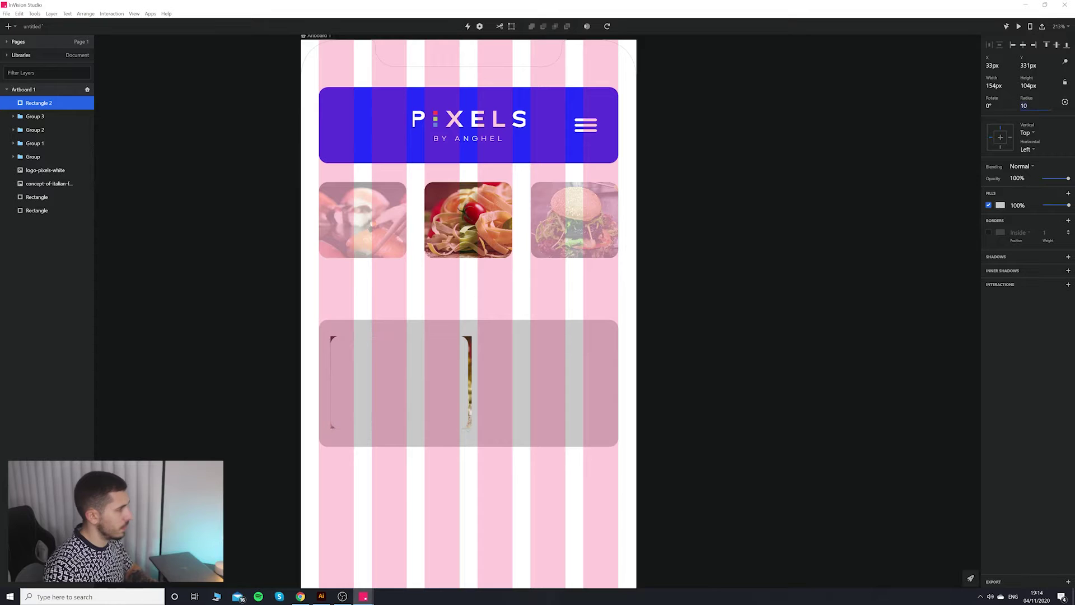
{"action": "type", "text": "8"}
{"action": "key", "text": "Return"}
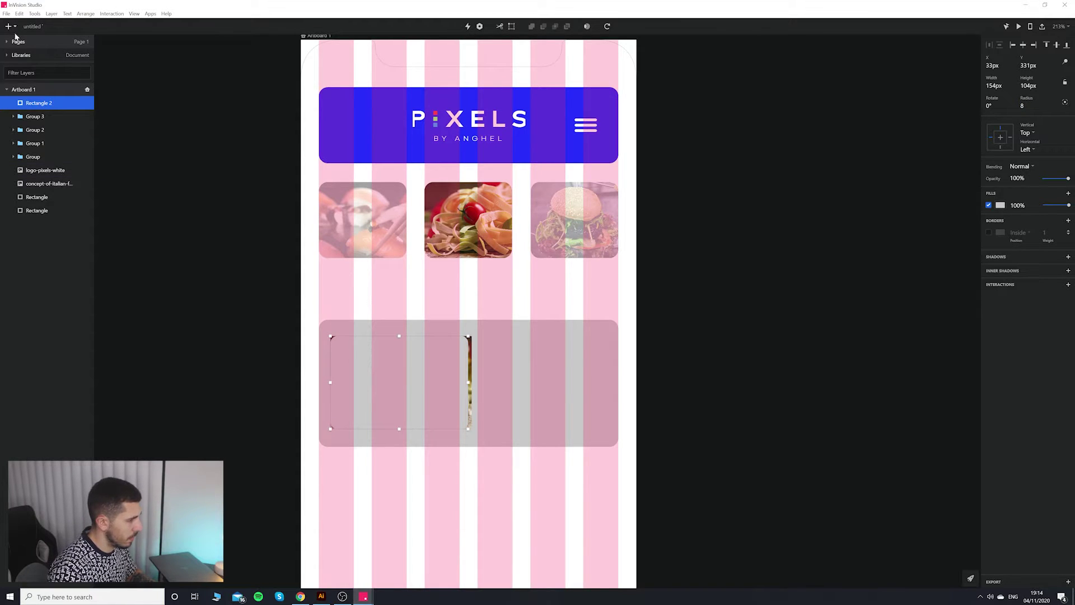
Enlarge the rounded rectangle to about 165 × 117 px, leaving an even margin inside the grey card.
{"action": "left_click_drag", "start_coordinate": [468, 383], "coordinate": [477, 383]}
{"action": "left_click_drag", "start_coordinate": [404, 335], "coordinate": [404, 331]}
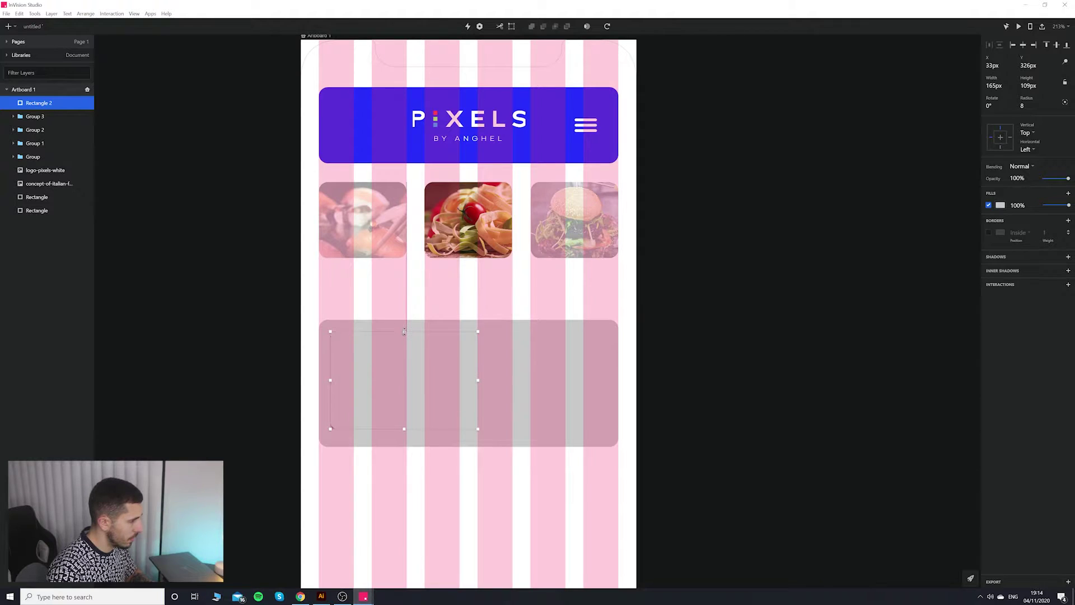
{"action": "left_click_drag", "start_coordinate": [403, 429], "coordinate": [404, 437]}
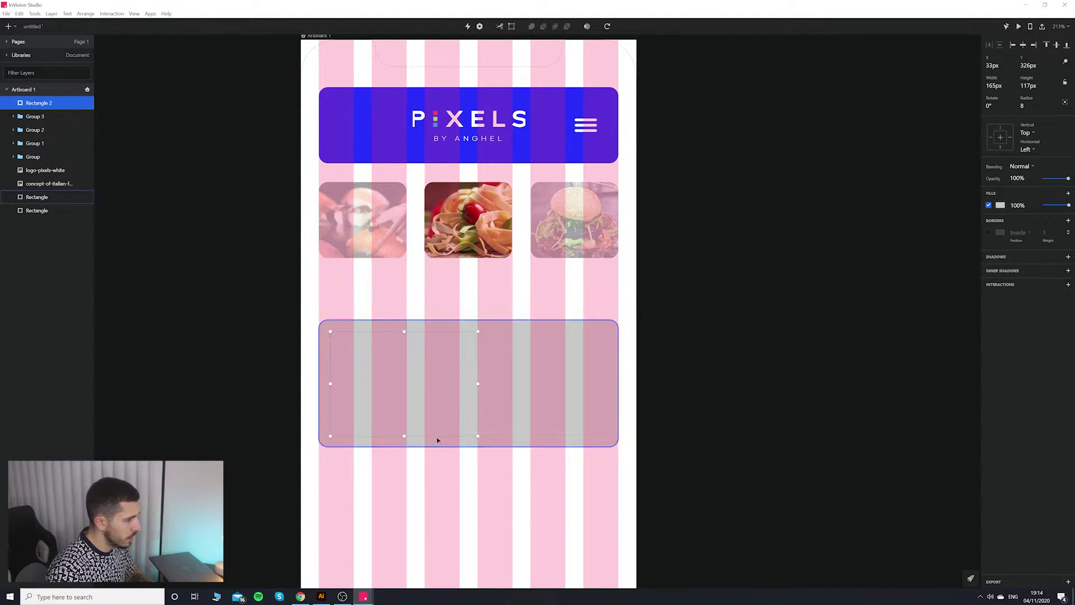
{"action": "key", "text": "Escape"}
Align the rounded rectangle and the grey card to the same vertical centre.
{"action": "left_click", "coordinate": [448, 377]}
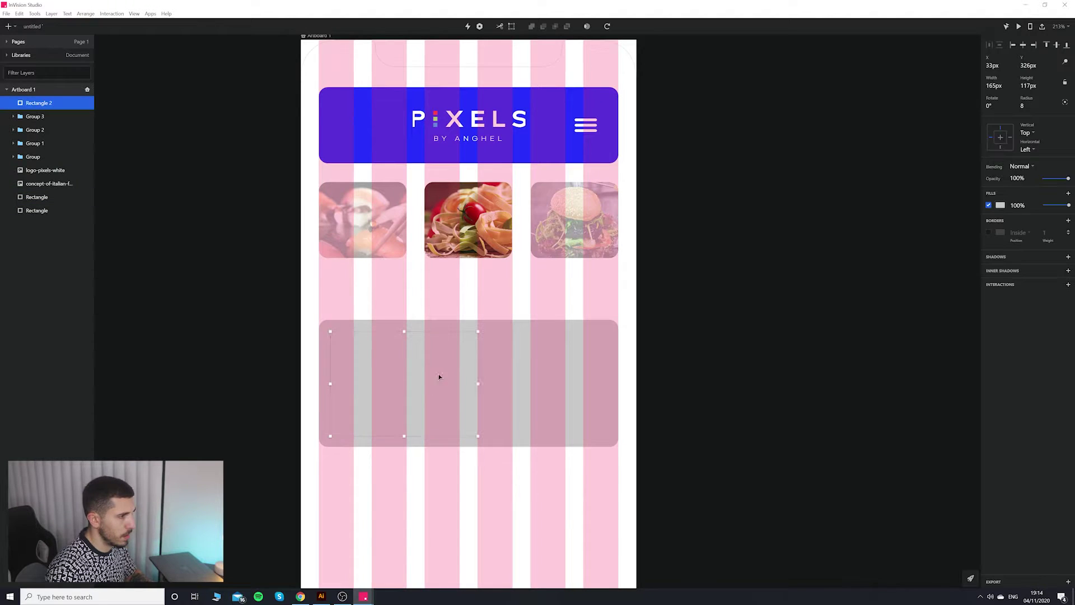
{"action": "left_click", "coordinate": [570, 381], "text": "shift"}
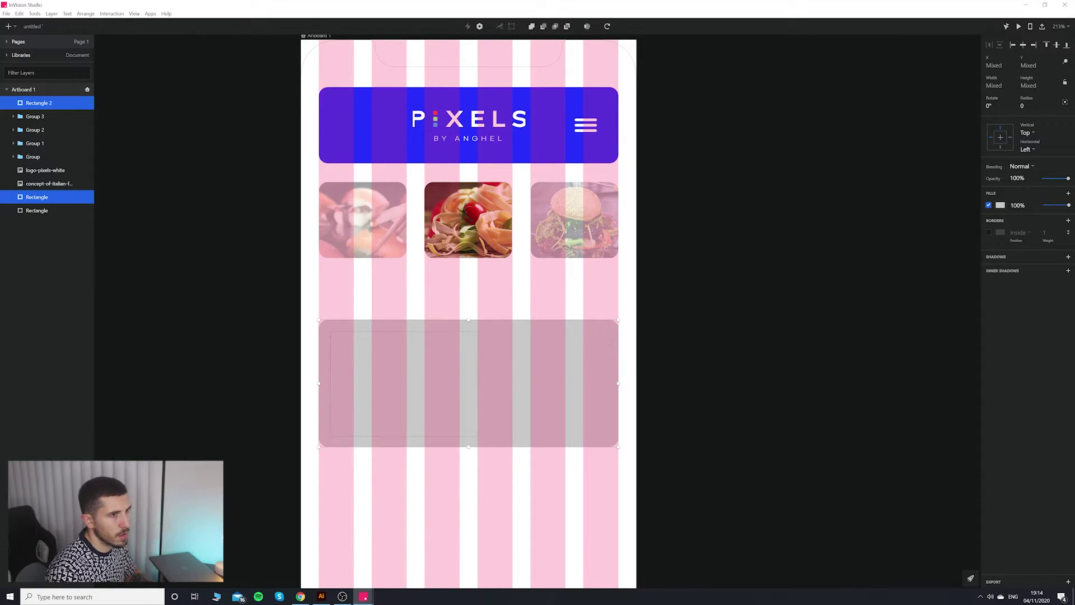
{"action": "left_click", "coordinate": [1059, 46]}
{"action": "left_click", "coordinate": [816, 268]}
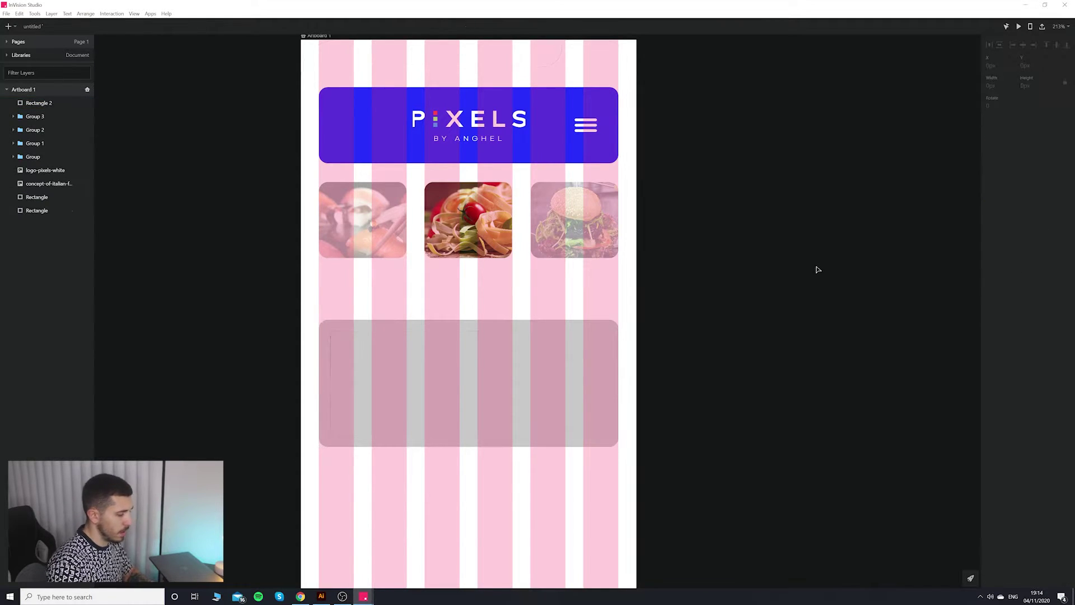
Send the rounded rectangle backward in the layer order until it sits directly beneath the card's pasta photo.
{"action": "left_click", "coordinate": [422, 401]}
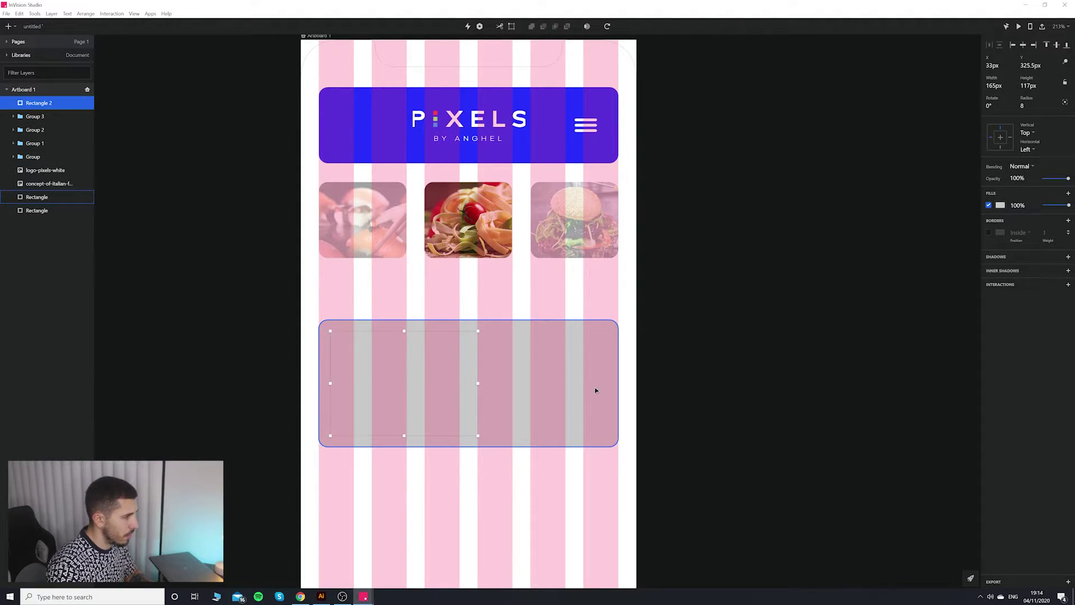
{"action": "right_click", "coordinate": [407, 353]}
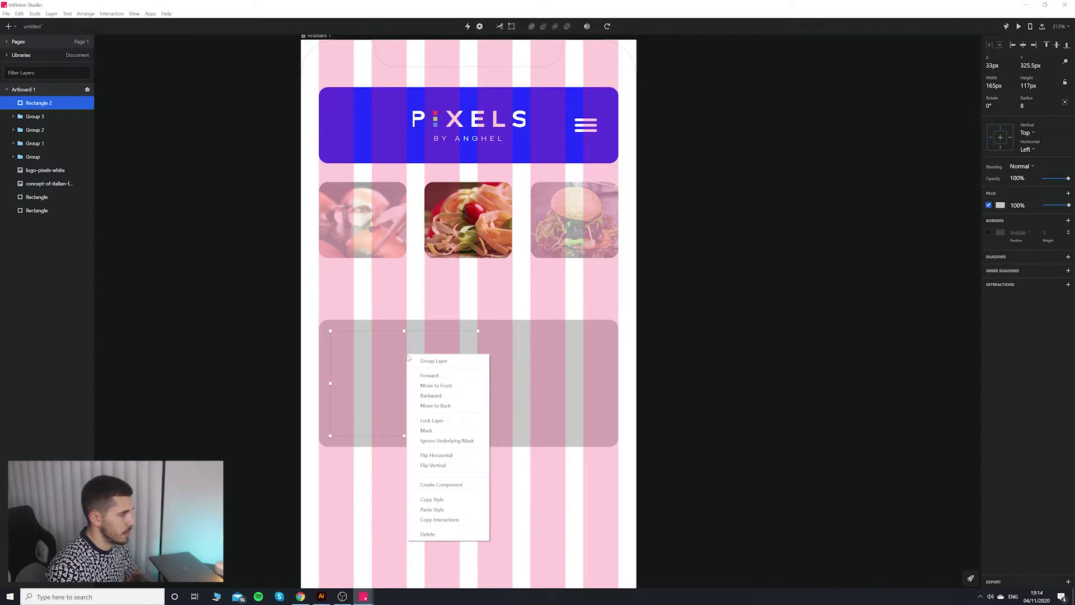
{"action": "left_click", "coordinate": [449, 404]}
{"action": "right_click", "coordinate": [437, 383]}
{"action": "left_click", "coordinate": [464, 425]}
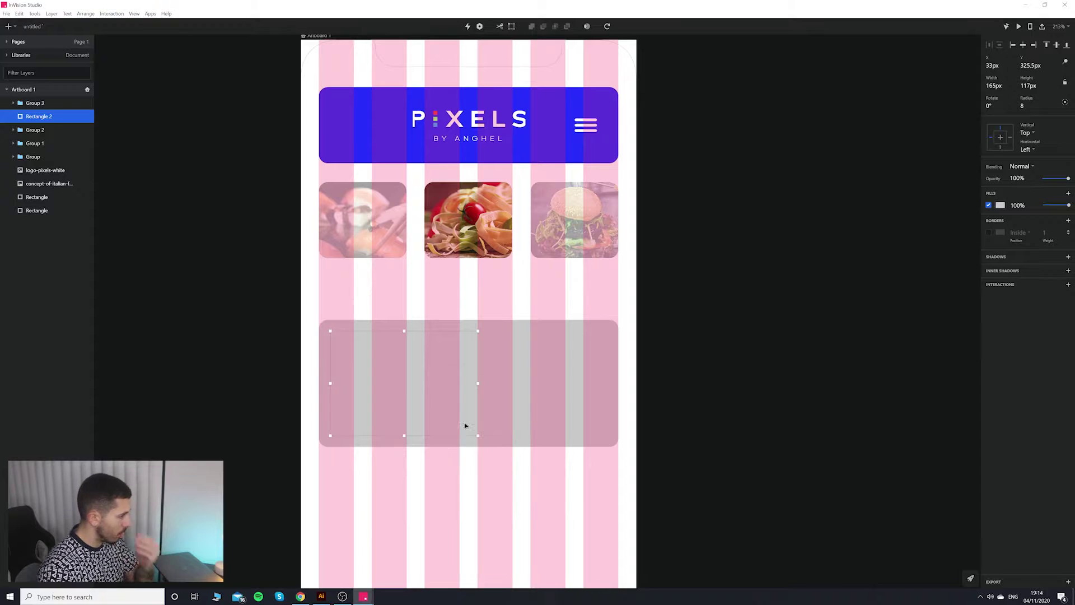
{"action": "right_click", "coordinate": [427, 372]}
{"action": "left_click", "coordinate": [449, 413]}
{"action": "right_click", "coordinate": [425, 382]}
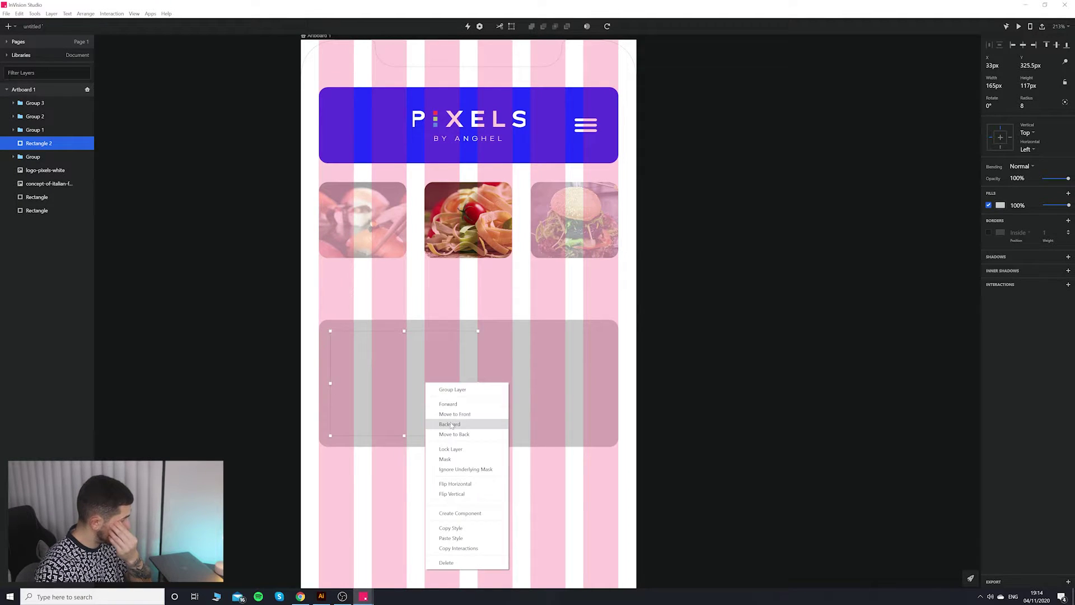
{"action": "left_click", "coordinate": [451, 425]}
{"action": "right_click", "coordinate": [433, 394]}
{"action": "left_click", "coordinate": [455, 437]}
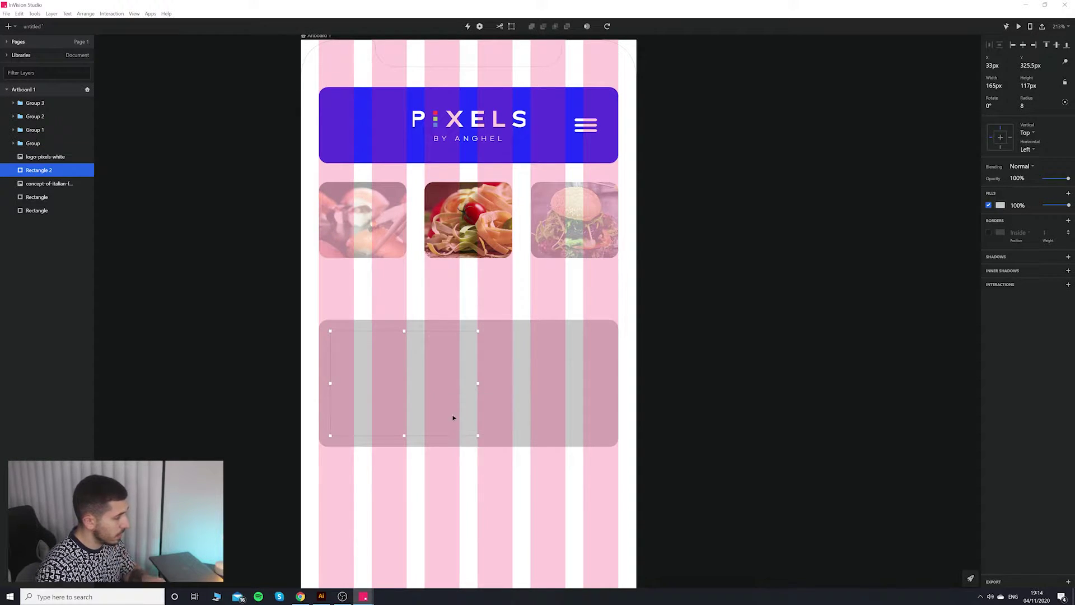
{"action": "right_click", "coordinate": [445, 399]}
{"action": "left_click", "coordinate": [469, 441]}
{"action": "key", "text": "Escape"}
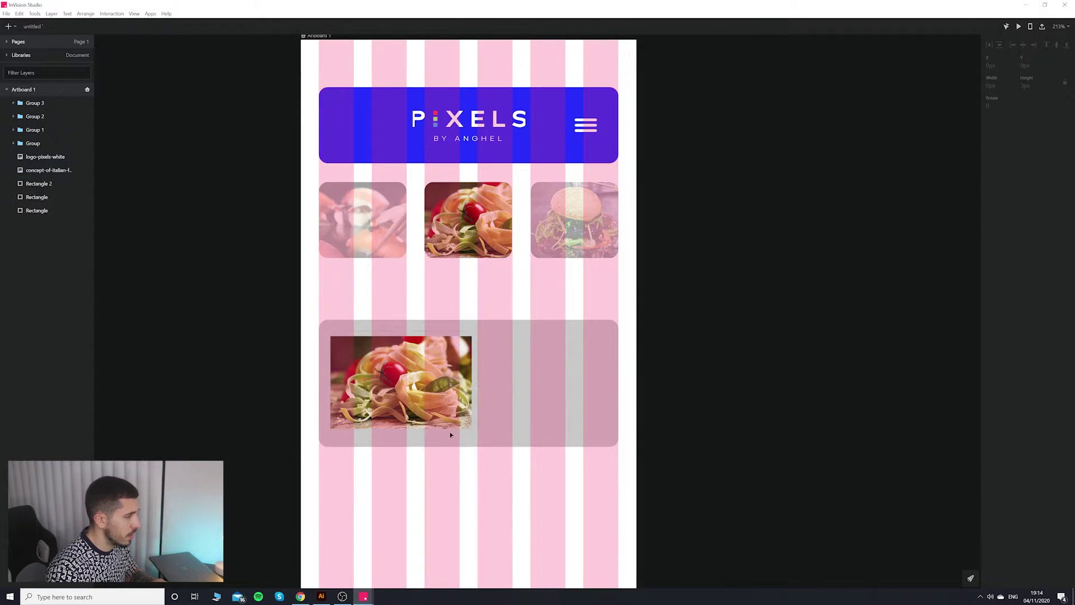
Mask the card's pasta photo with the rounded rectangle beneath it.
{"action": "left_click", "coordinate": [455, 419]}
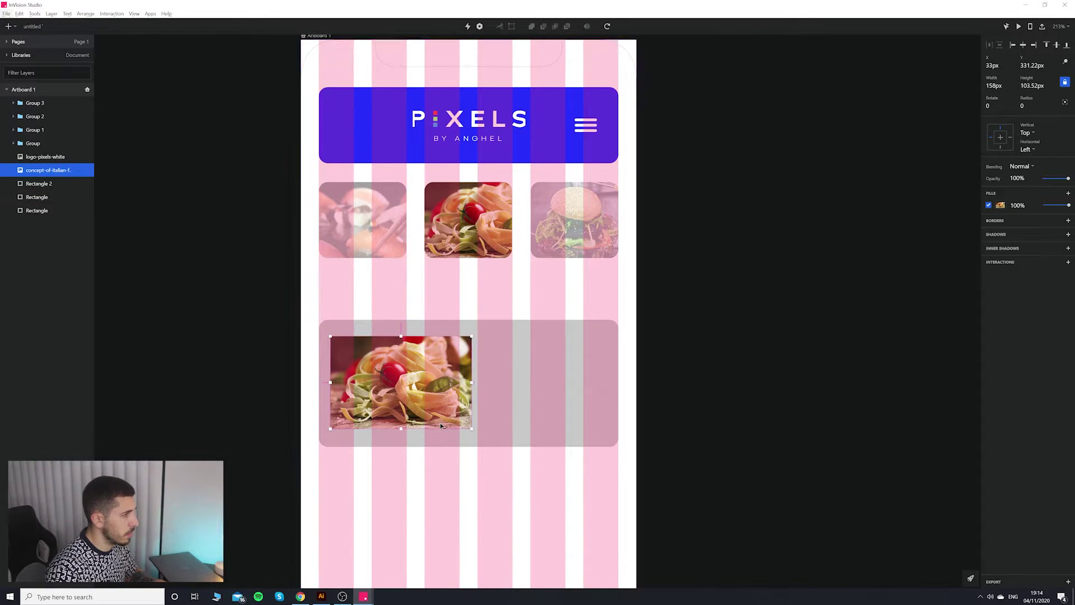
{"action": "scroll", "coordinate": [475, 372], "scroll_direction": "up", "scroll_amount": 5}
{"action": "left_click", "coordinate": [534, 326]}
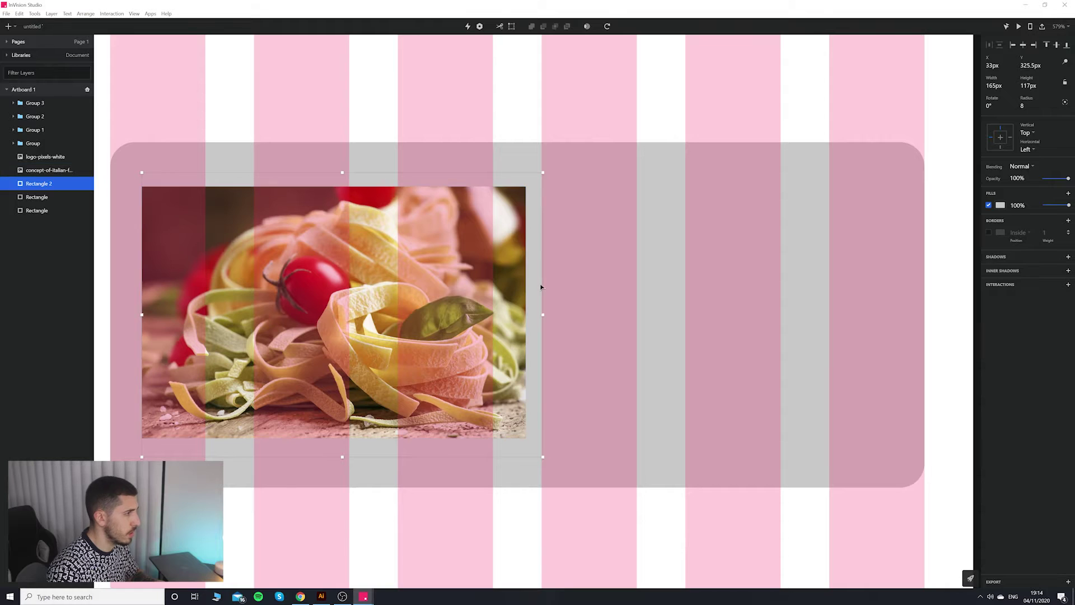
{"action": "right_click", "coordinate": [459, 276]}
{"action": "left_click", "coordinate": [538, 262]}
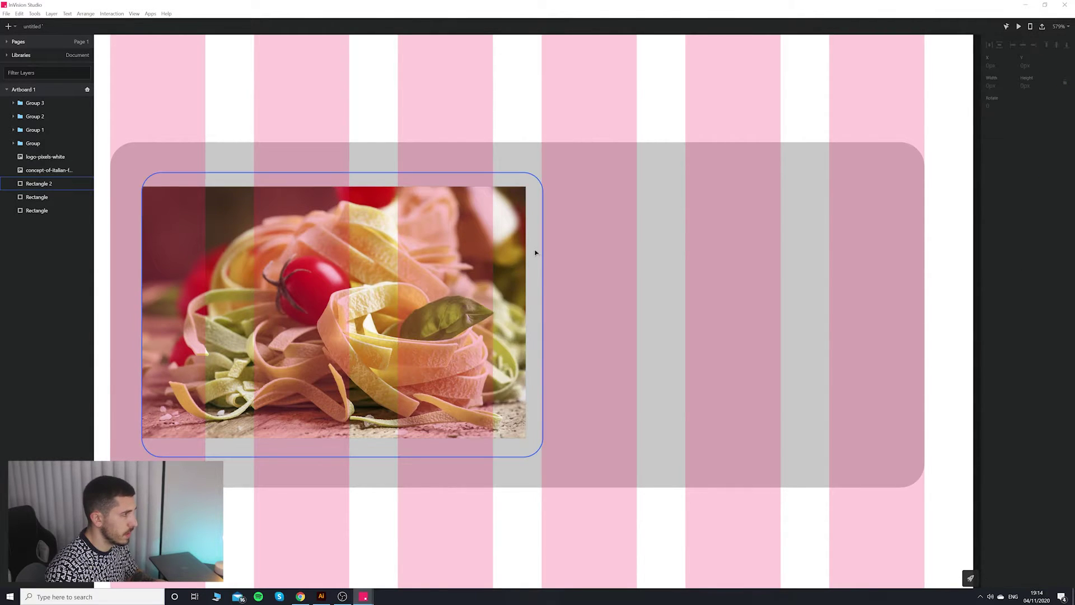
{"action": "left_click", "coordinate": [474, 263], "text": "shift"}
{"action": "right_click", "coordinate": [454, 264]}
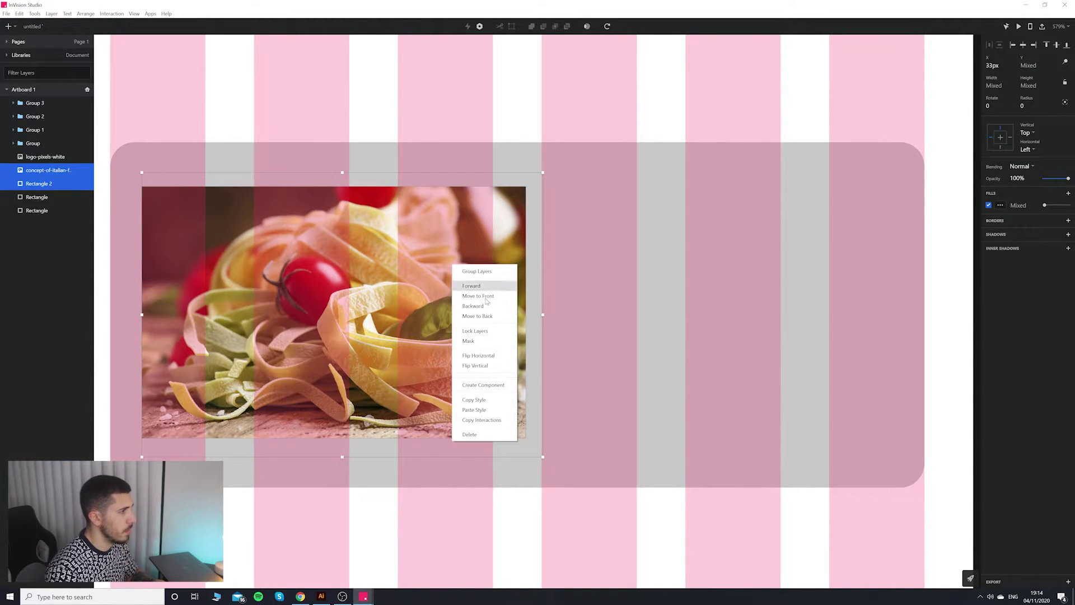
{"action": "left_click", "coordinate": [475, 341]}
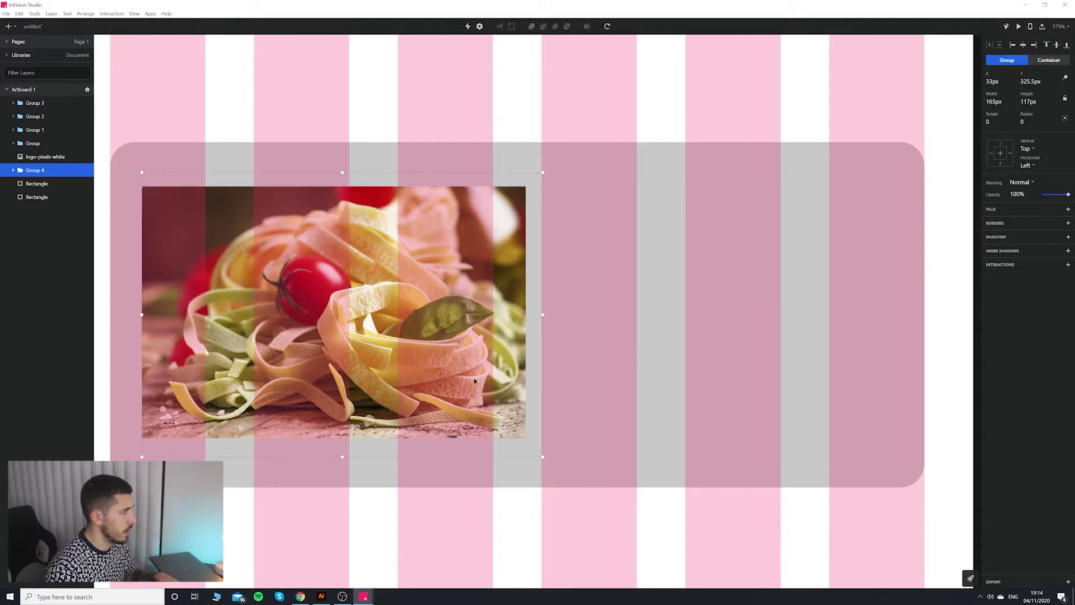
Scale the masked pasta photo to about 191 × 125 px and reposition it to fill the rounded frame.
{"action": "double_click", "coordinate": [417, 373]}
{"action": "left_click_drag", "start_coordinate": [419, 370], "coordinate": [404, 347]}
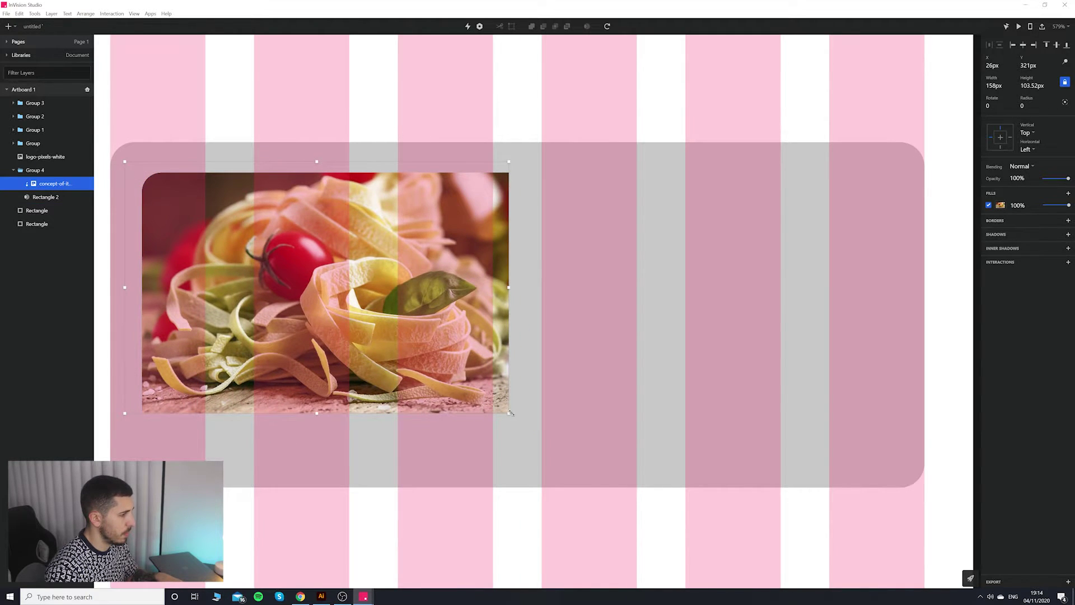
{"action": "left_click_drag", "start_coordinate": [511, 411], "coordinate": [577, 485]}
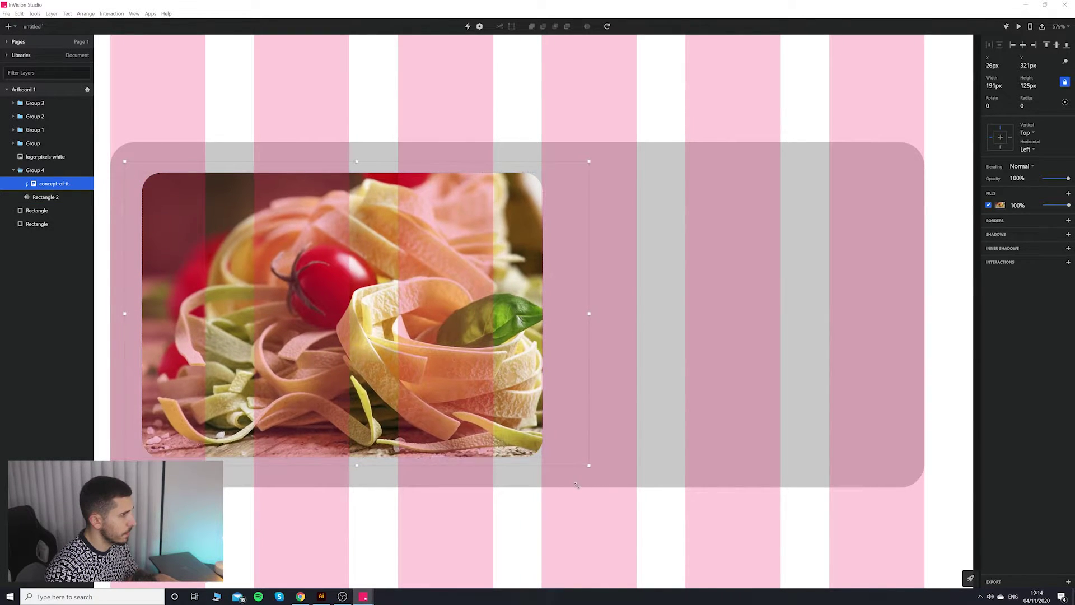
{"action": "left_click_drag", "start_coordinate": [425, 328], "coordinate": [355, 331]}
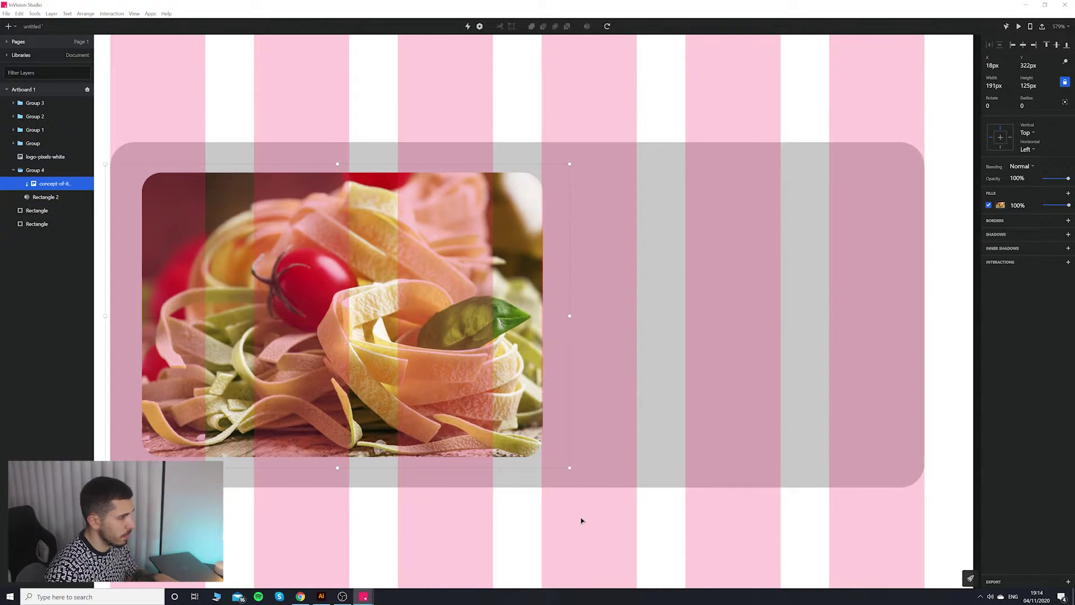
{"action": "key", "text": "Escape"}
Draw a rounded rectangle of about 135 × 32 px beside the photo, level with the photo's top edge.
{"action": "scroll", "coordinate": [582, 515], "scroll_direction": "down", "scroll_amount": 8}
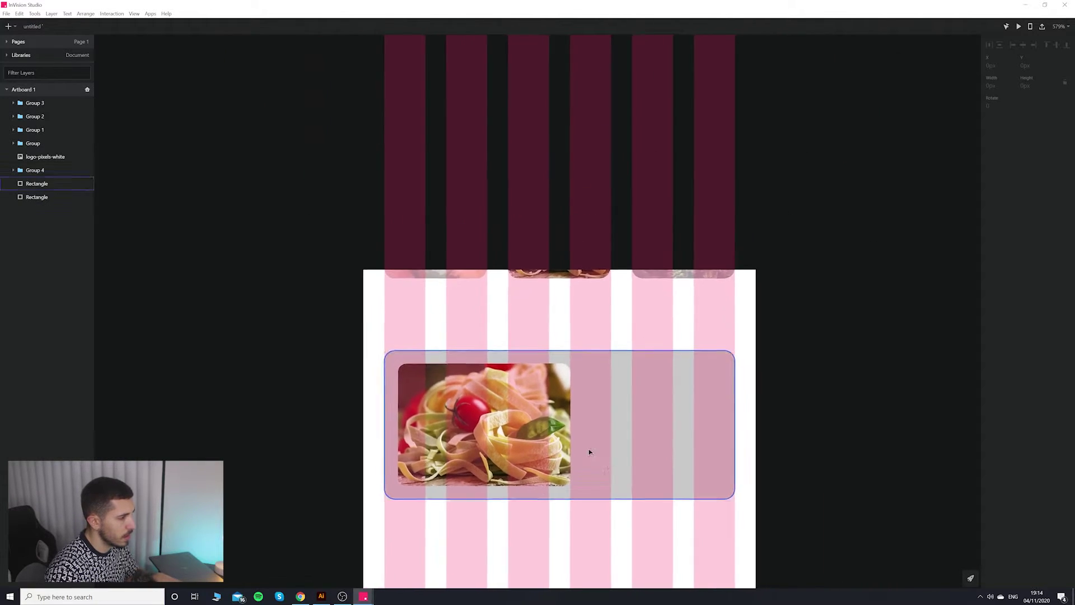
{"action": "scroll", "coordinate": [801, 457], "scroll_direction": "up", "scroll_amount": 1}
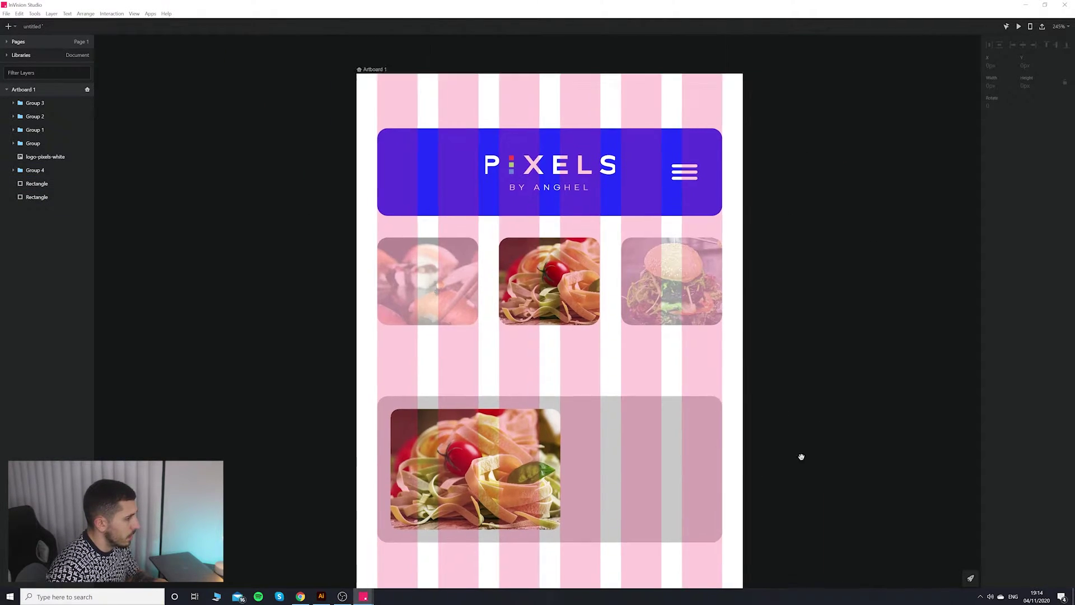
{"action": "left_click_drag", "start_coordinate": [801, 456], "coordinate": [737, 353]}
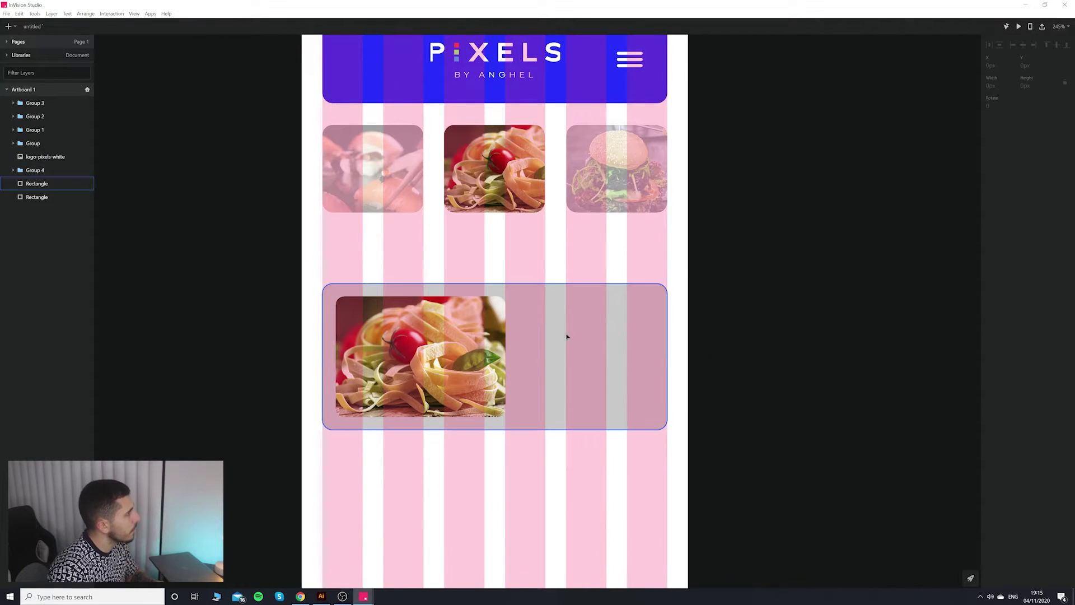
{"action": "left_click", "coordinate": [8, 27]}
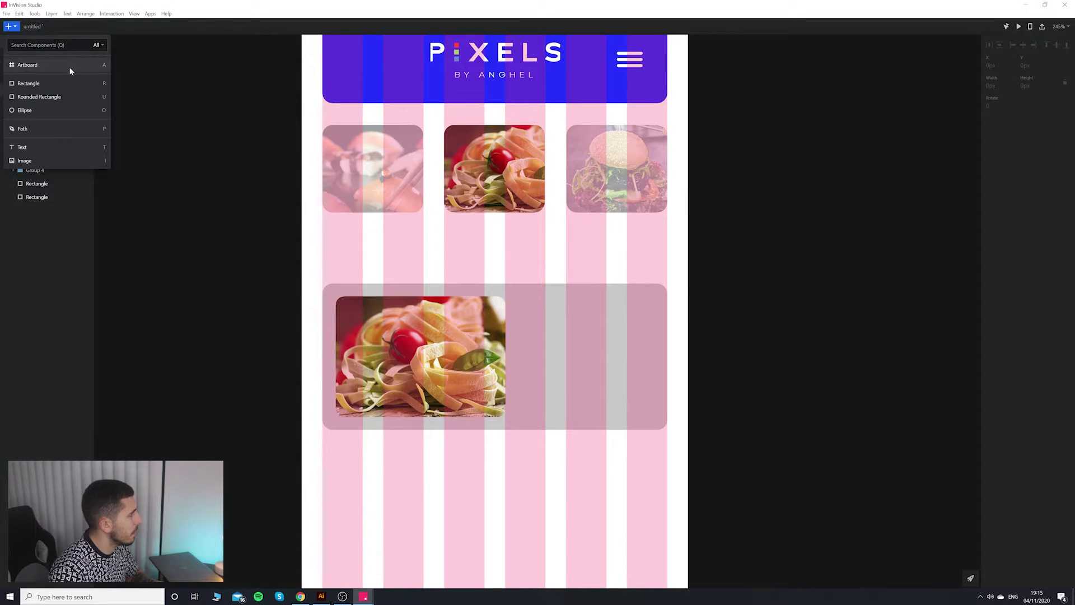
{"action": "left_click", "coordinate": [37, 98]}
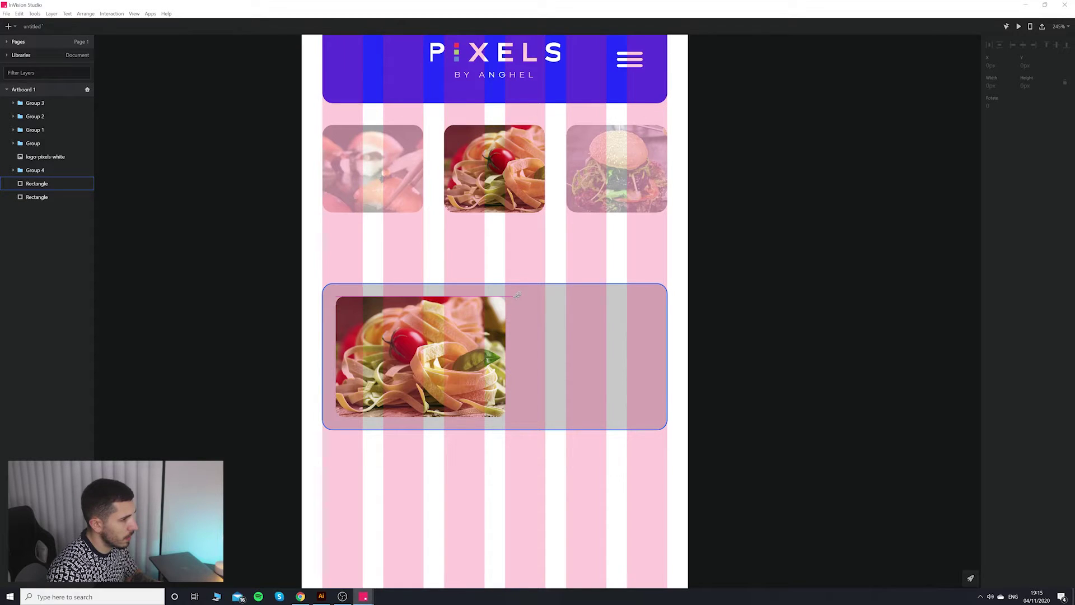
{"action": "left_click_drag", "start_coordinate": [518, 297], "coordinate": [656, 330]}
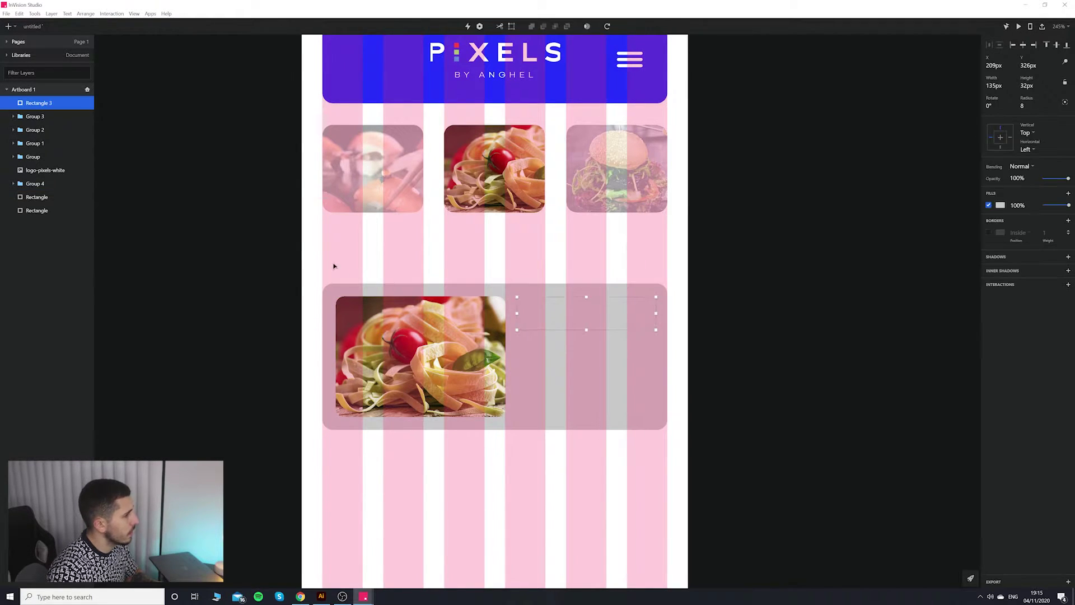
{"action": "left_click", "coordinate": [8, 26]}
{"action": "left_click", "coordinate": [8, 27]}
{"action": "left_click", "coordinate": [9, 26]}
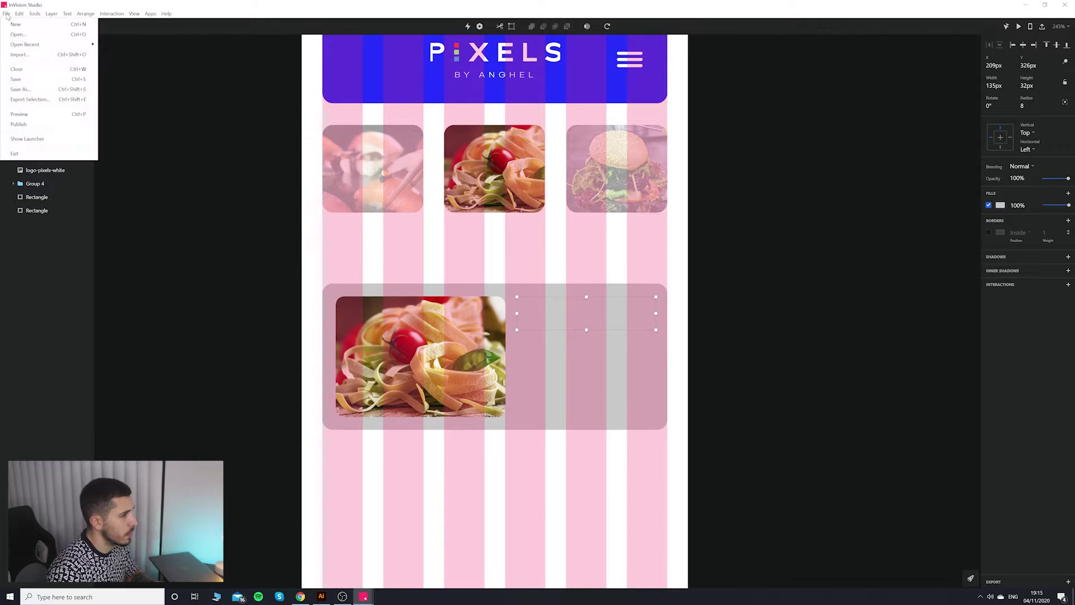
{"action": "left_click", "coordinate": [722, 302]}
{"action": "left_click", "coordinate": [616, 326]}
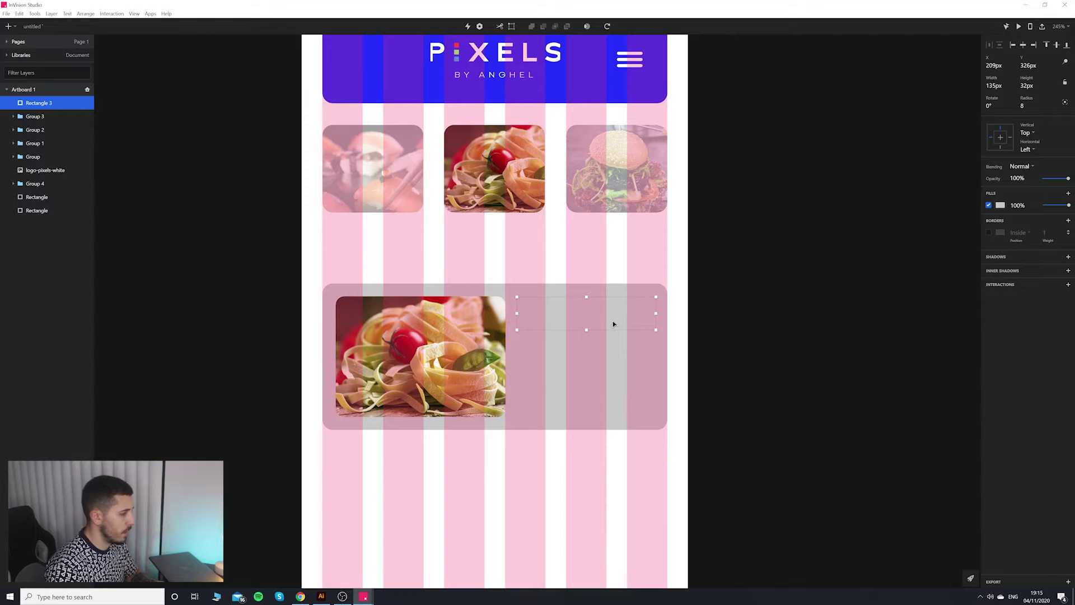
Check the recipe card layout in the Illustrator wireframe, including its duration, difficulty and cuisine fields, and return to the InVision Studio design.
{"action": "left_click", "coordinate": [321, 597]}
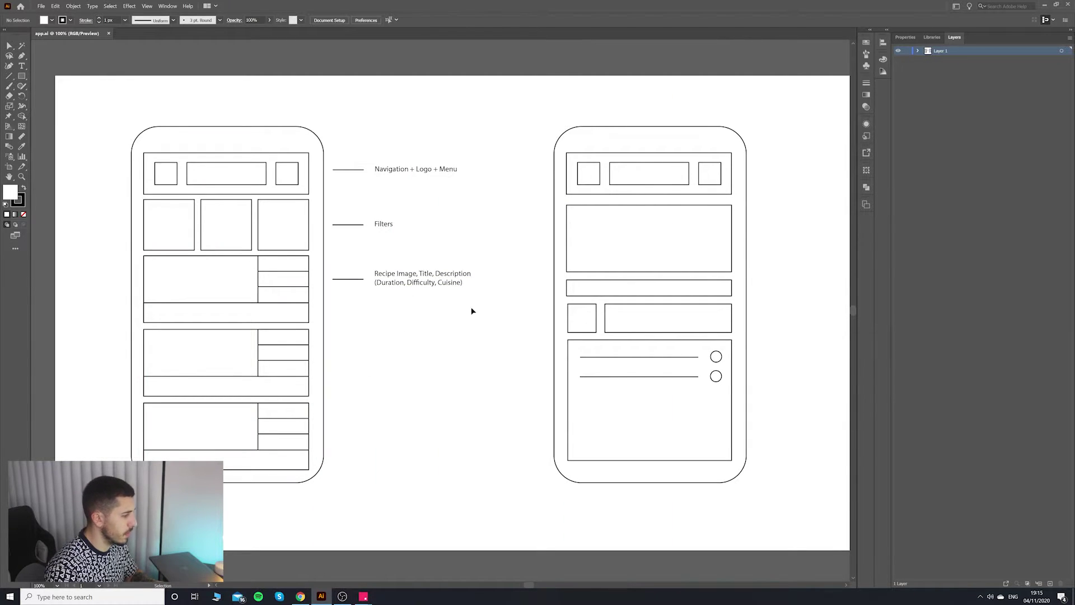
{"action": "mouse_move", "coordinate": [364, 596]}
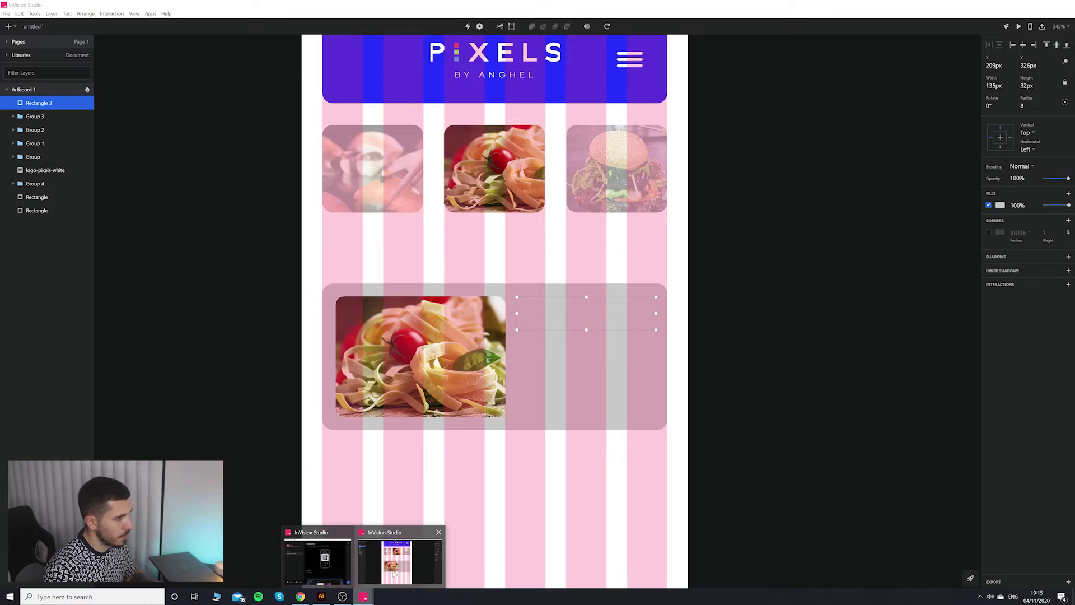
{"action": "left_click", "coordinate": [402, 559]}
{"action": "left_click", "coordinate": [677, 351]}
{"action": "left_click", "coordinate": [603, 319]}
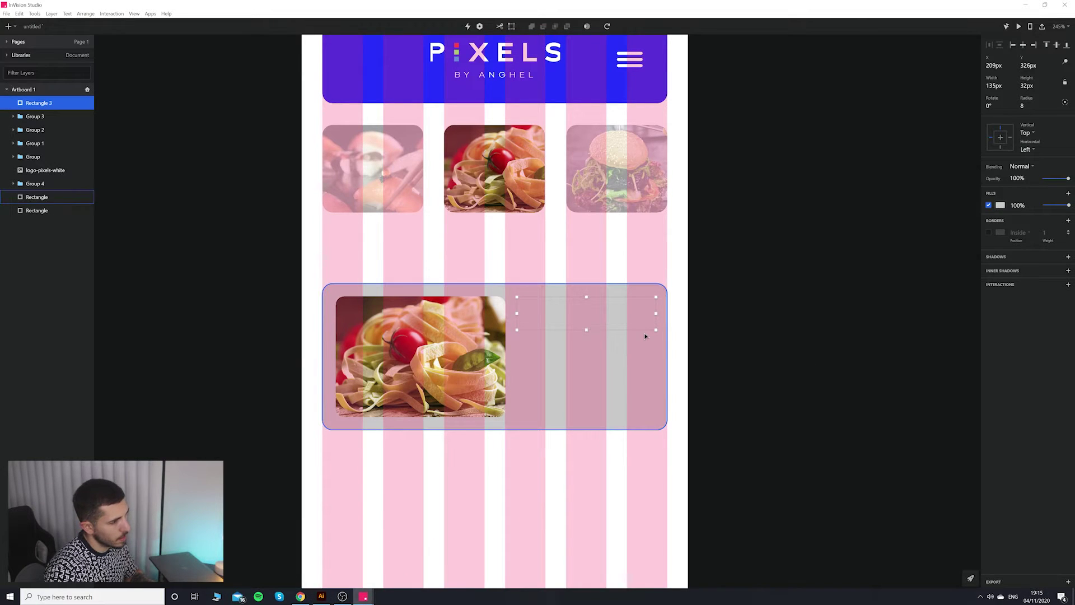
{"action": "left_click_drag", "start_coordinate": [625, 321], "coordinate": [622, 362]}
{"action": "left_click", "coordinate": [581, 319]}
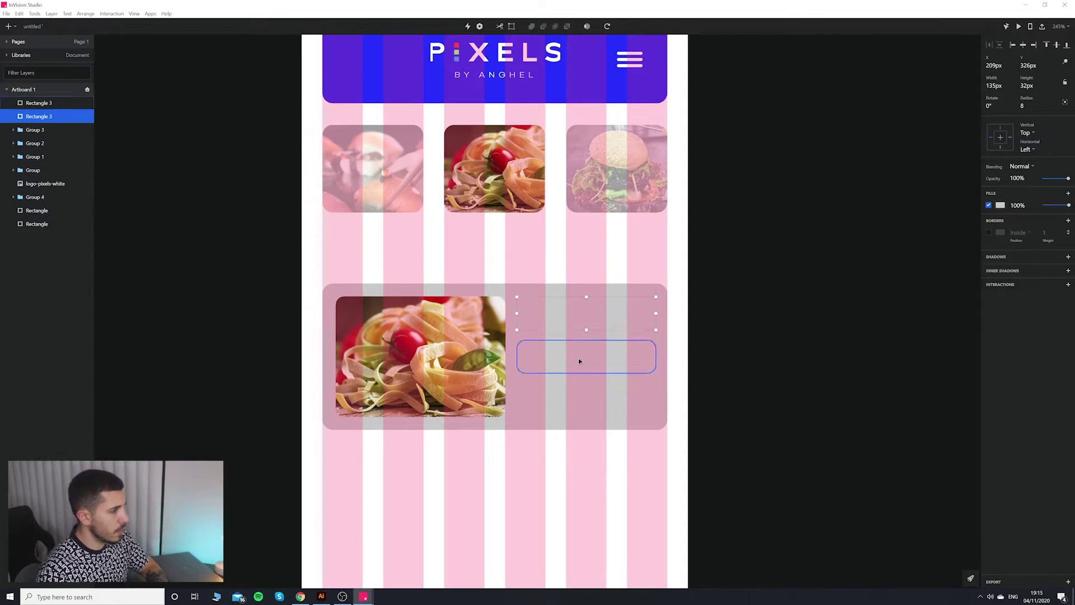
{"action": "left_click", "coordinate": [578, 356]}
{"action": "key", "text": "Delete"}
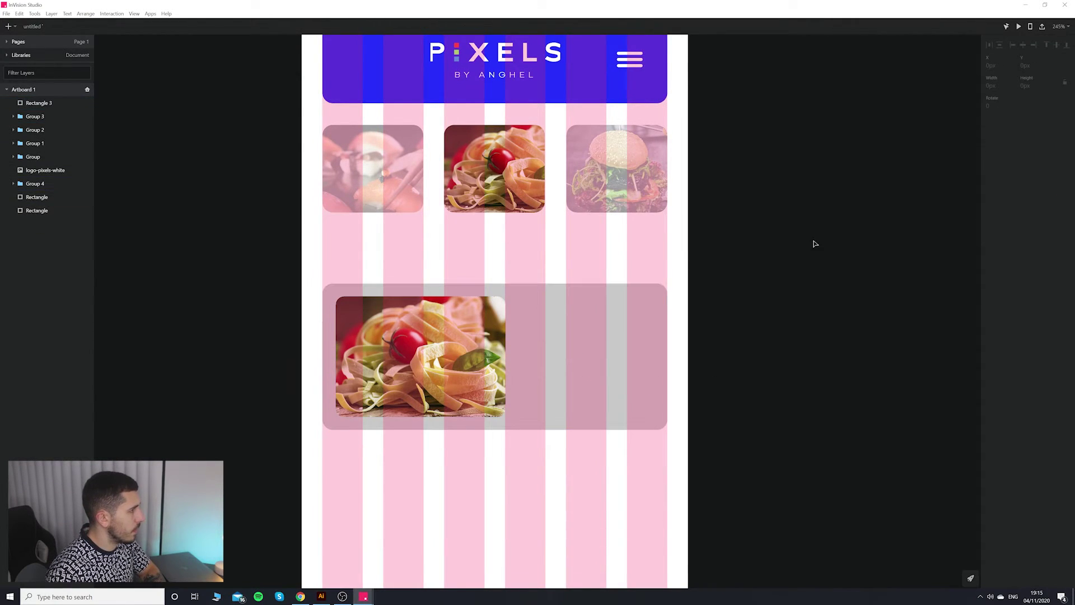
Turn off the artboard's six-column layout grid.
{"action": "scroll", "coordinate": [352, 111], "scroll_direction": "up", "scroll_amount": 5}
{"action": "left_click", "coordinate": [312, 105]}
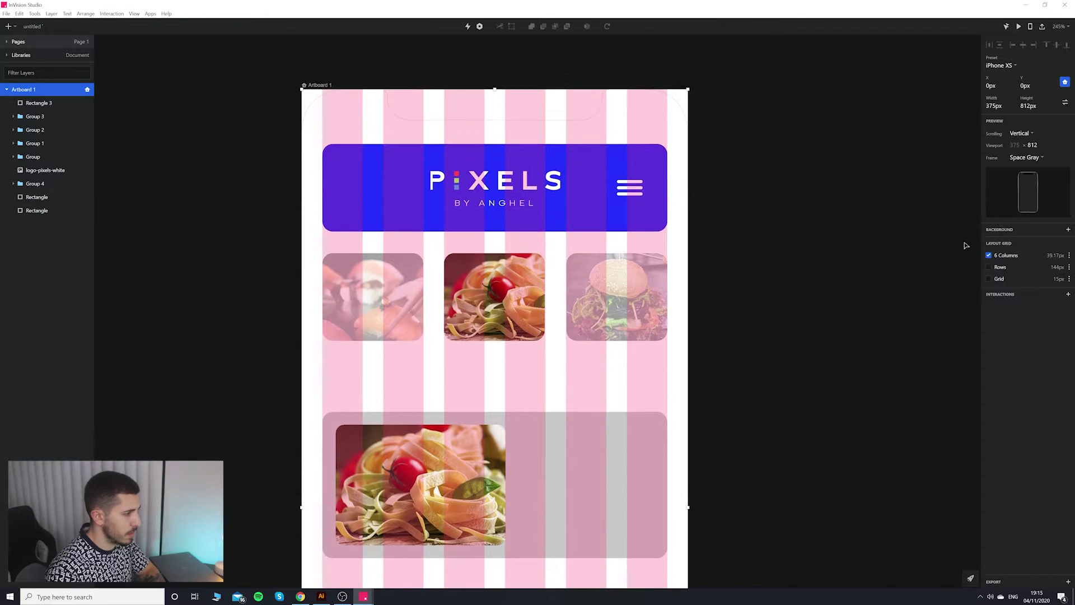
{"action": "left_click", "coordinate": [990, 256]}
Fill the small rounded rectangle beside the card's pasta photo with white, FFFFFF.
{"action": "scroll", "coordinate": [605, 343], "scroll_direction": "down", "scroll_amount": 4}
{"action": "left_click", "coordinate": [593, 297]}
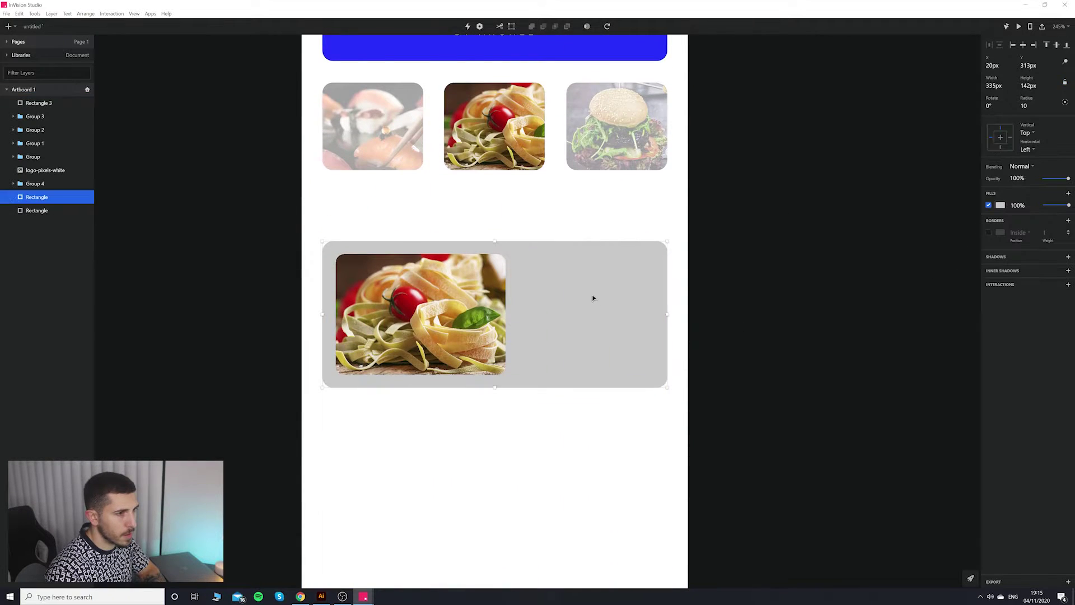
{"action": "left_click", "coordinate": [582, 272]}
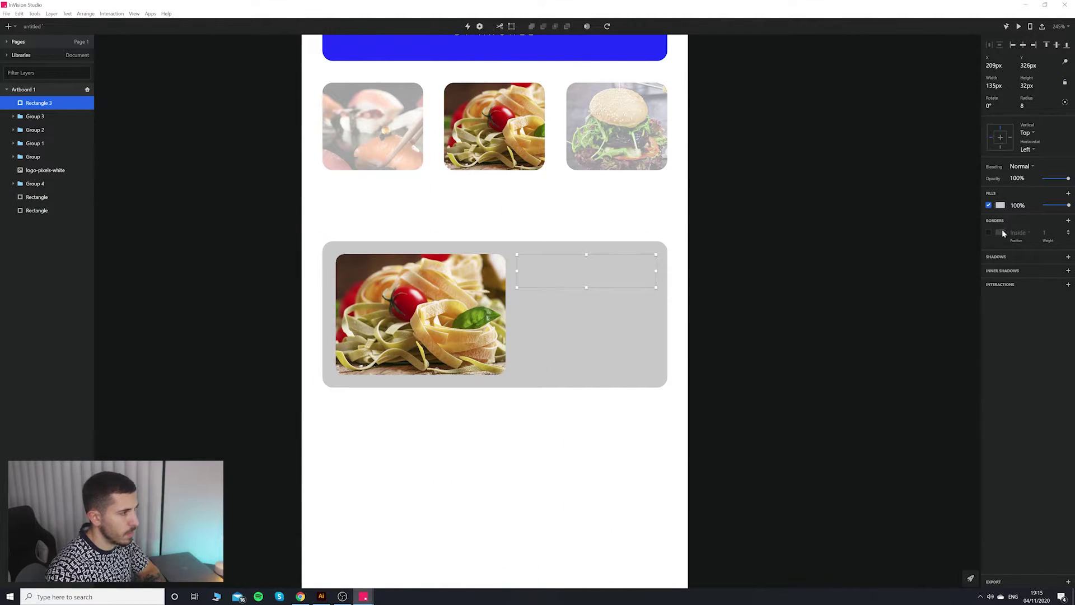
{"action": "left_click", "coordinate": [1000, 206]}
{"action": "type", "text": "FFFFFF"}
{"action": "key", "text": "Escape"}
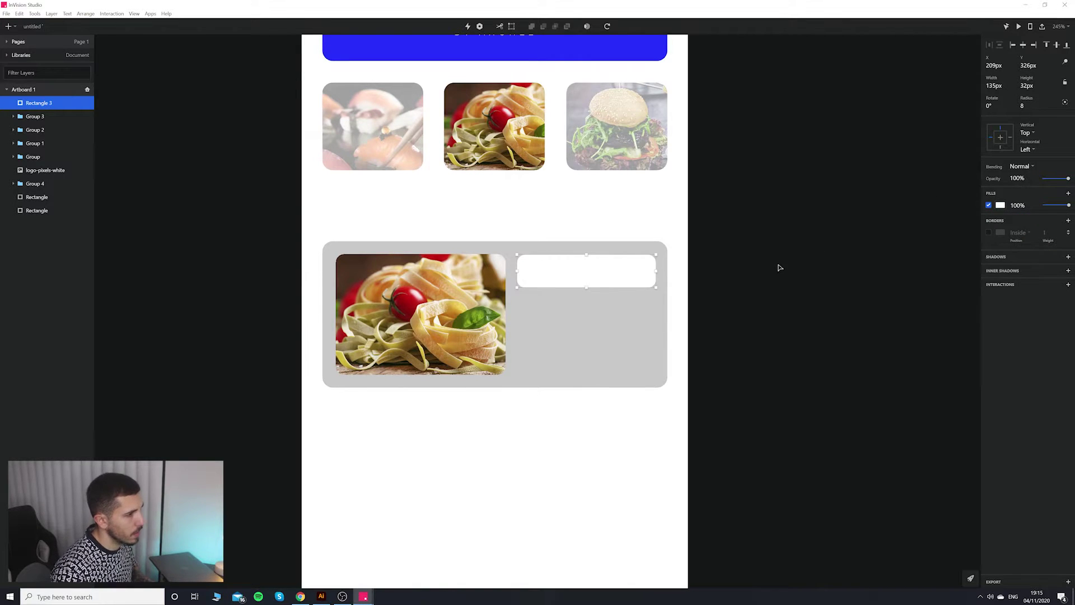
Save the header rectangle's blue fill, 262FFD, as a swatch in the global colors.
{"action": "scroll", "coordinate": [761, 266], "scroll_direction": "down", "scroll_amount": 2}
{"action": "scroll", "coordinate": [753, 255], "scroll_direction": "down", "scroll_amount": 5, "text": "ctrl"}
{"action": "scroll", "coordinate": [732, 259], "scroll_direction": "up", "scroll_amount": 3, "text": "ctrl"}
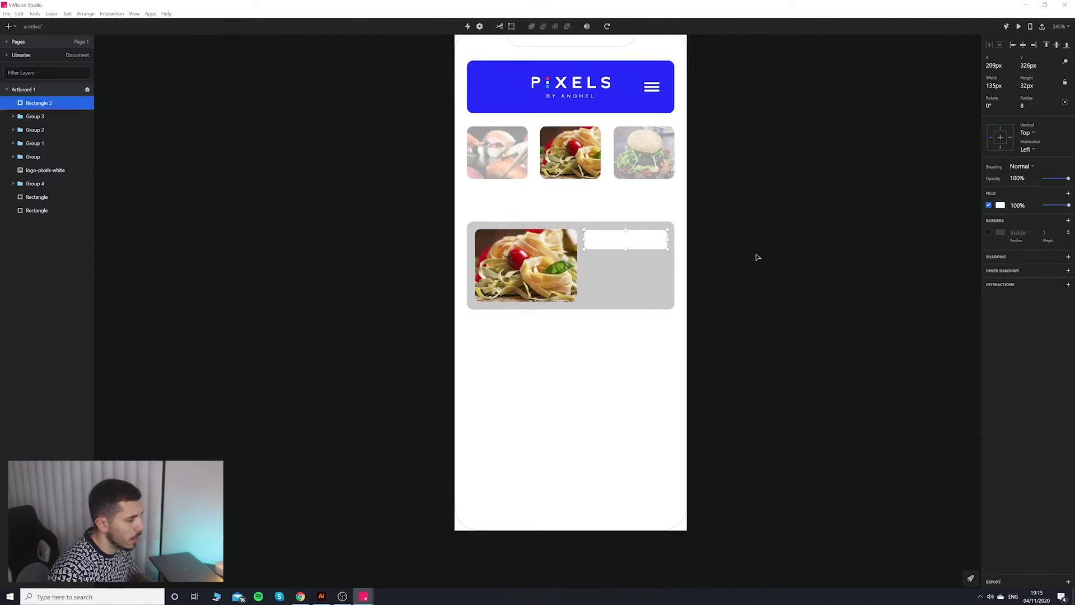
{"action": "left_click", "coordinate": [753, 259]}
{"action": "scroll", "coordinate": [747, 266], "scroll_direction": "down", "scroll_amount": 3, "text": "ctrl"}
{"action": "left_click", "coordinate": [643, 323]}
{"action": "left_click", "coordinate": [601, 310]}
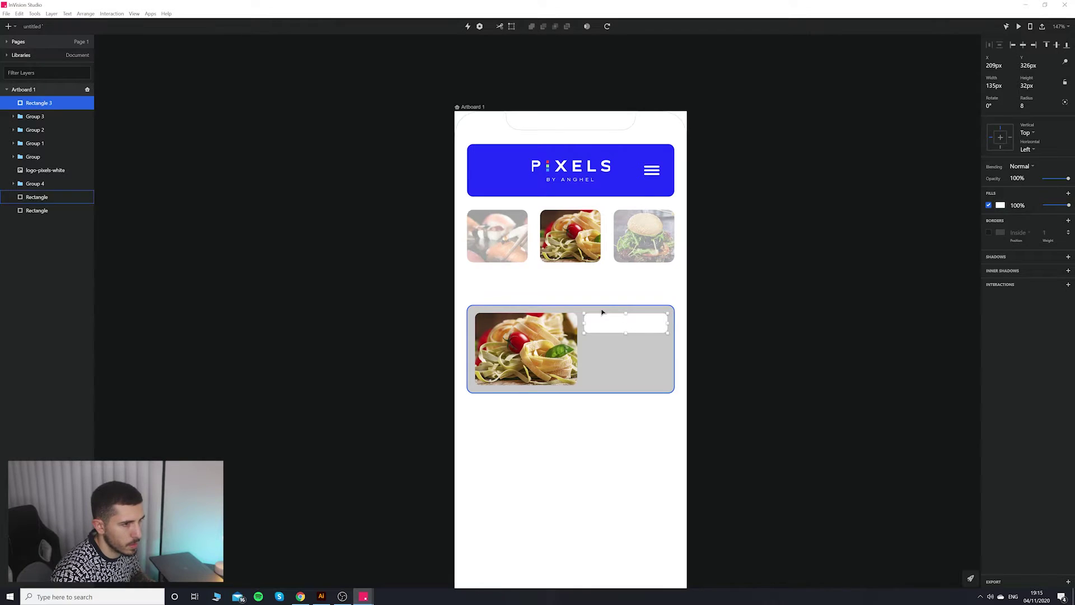
{"action": "left_click", "coordinate": [1000, 205]}
{"action": "key", "text": "Escape"}
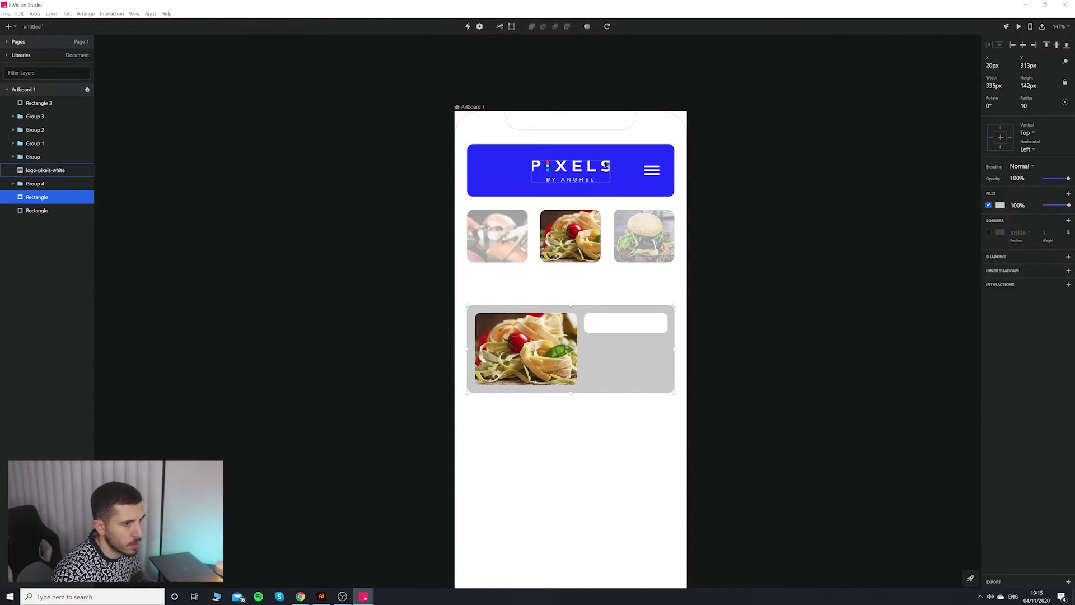
{"action": "key", "text": "Tab"}
{"action": "left_click", "coordinate": [1000, 206]}
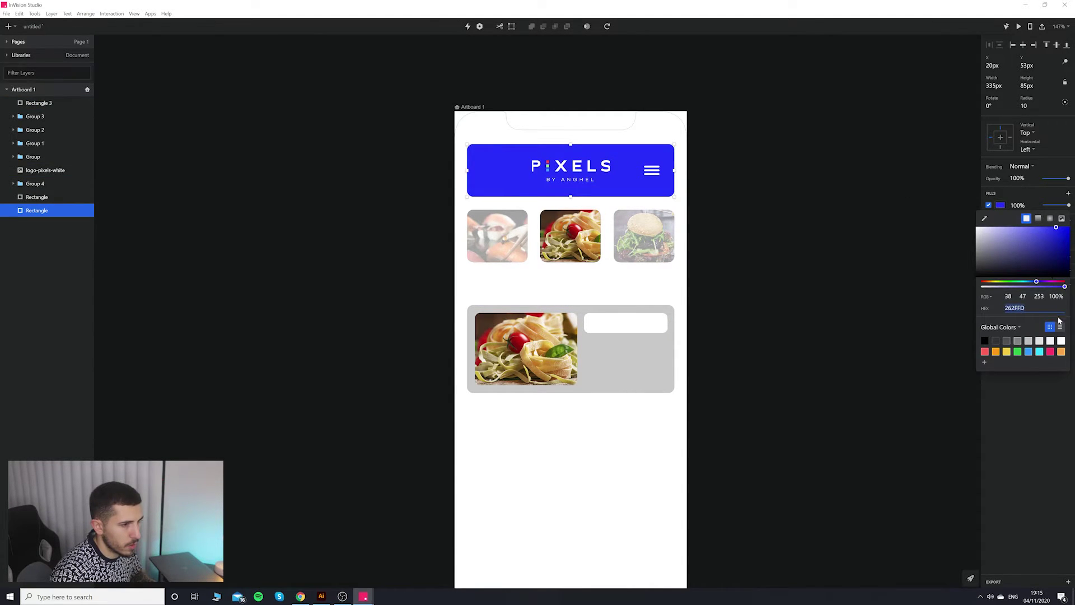
{"action": "left_click", "coordinate": [984, 362]}
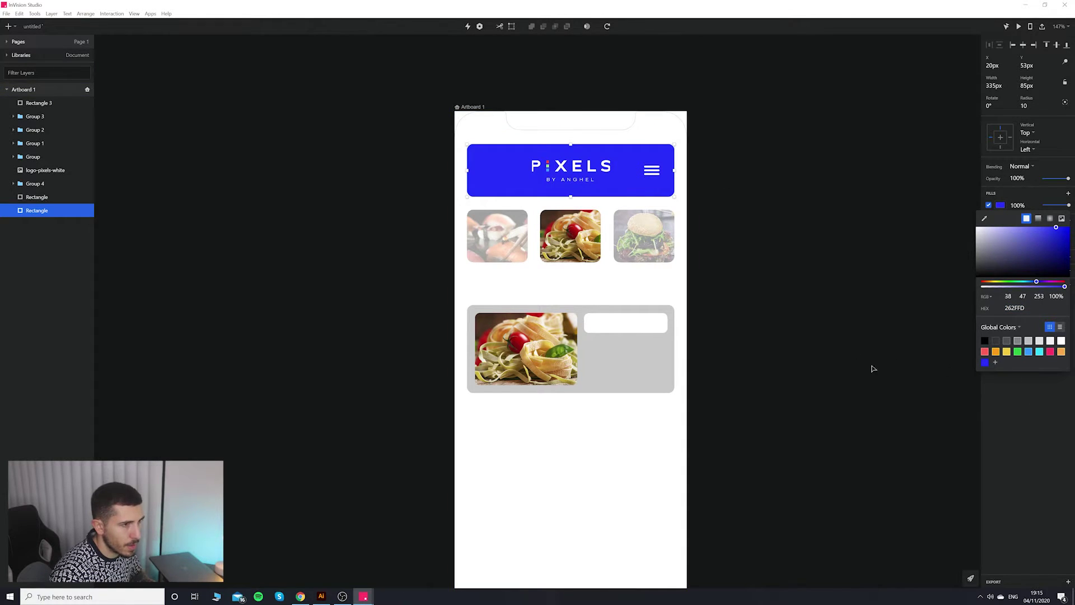
Fill the grey recipe card with the saved blue global color.
{"action": "left_click", "coordinate": [618, 360]}
{"action": "left_click", "coordinate": [1000, 206]}
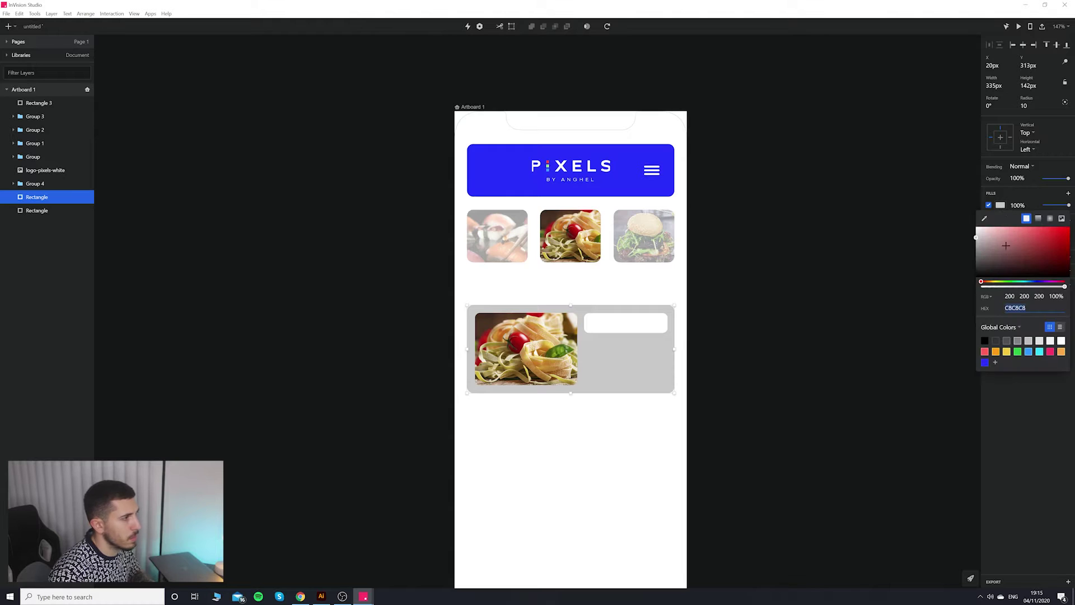
{"action": "left_click", "coordinate": [985, 363]}
{"action": "key", "text": "Escape"}
Add a text label reading "Duration" near the white rounded rectangle on the blue card.
{"action": "left_click", "coordinate": [621, 323]}
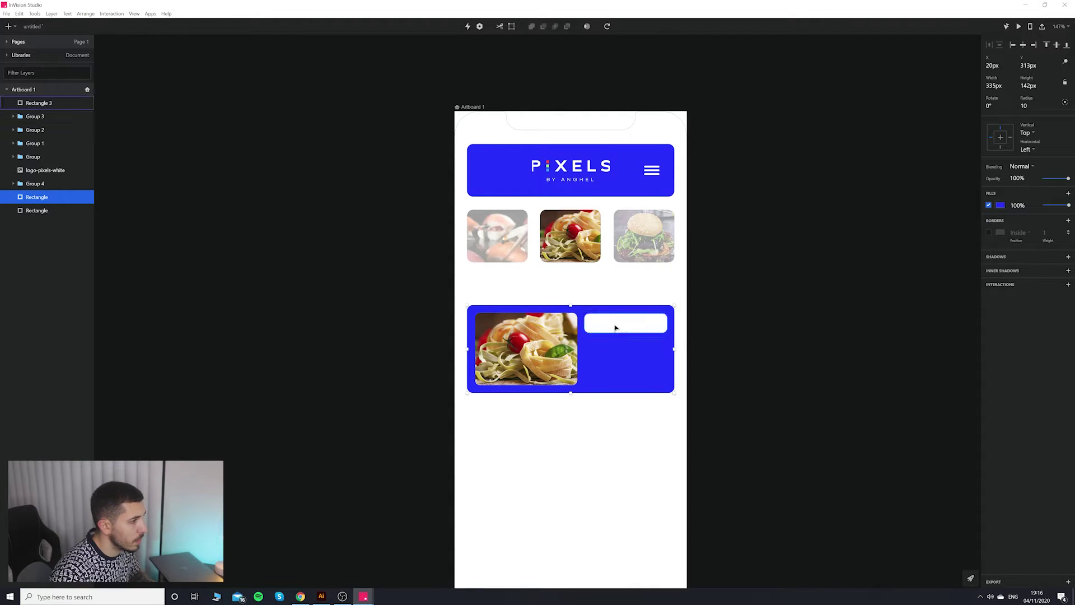
{"action": "scroll", "coordinate": [697, 381], "scroll_direction": "up", "scroll_amount": 5}
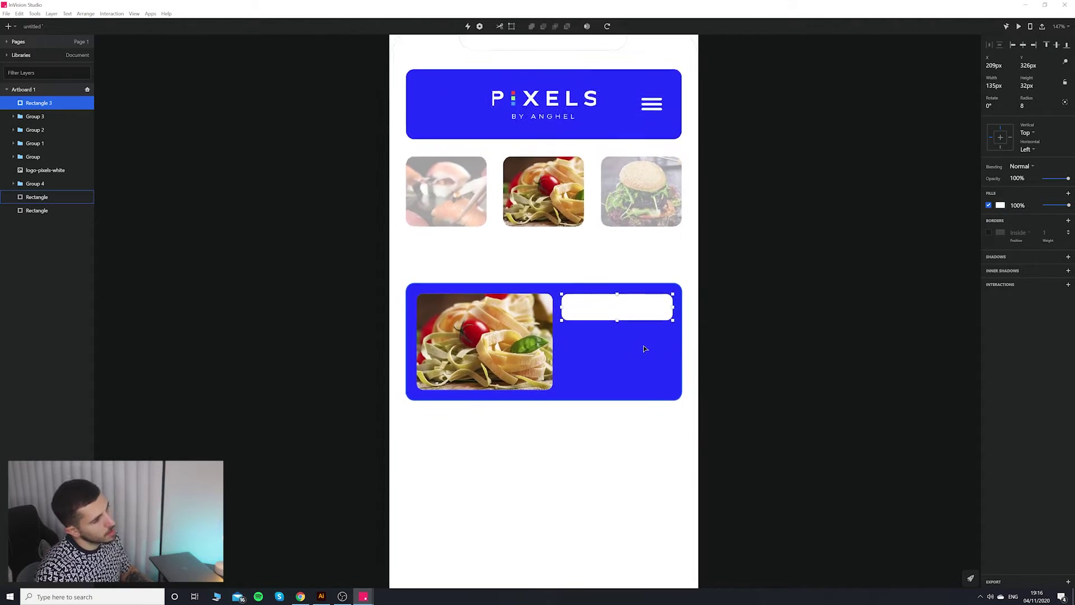
{"action": "left_click", "coordinate": [749, 351]}
{"action": "scroll", "coordinate": [646, 328], "scroll_direction": "down", "scroll_amount": 2}
{"action": "scroll", "coordinate": [642, 313], "scroll_direction": "down", "scroll_amount": 5}
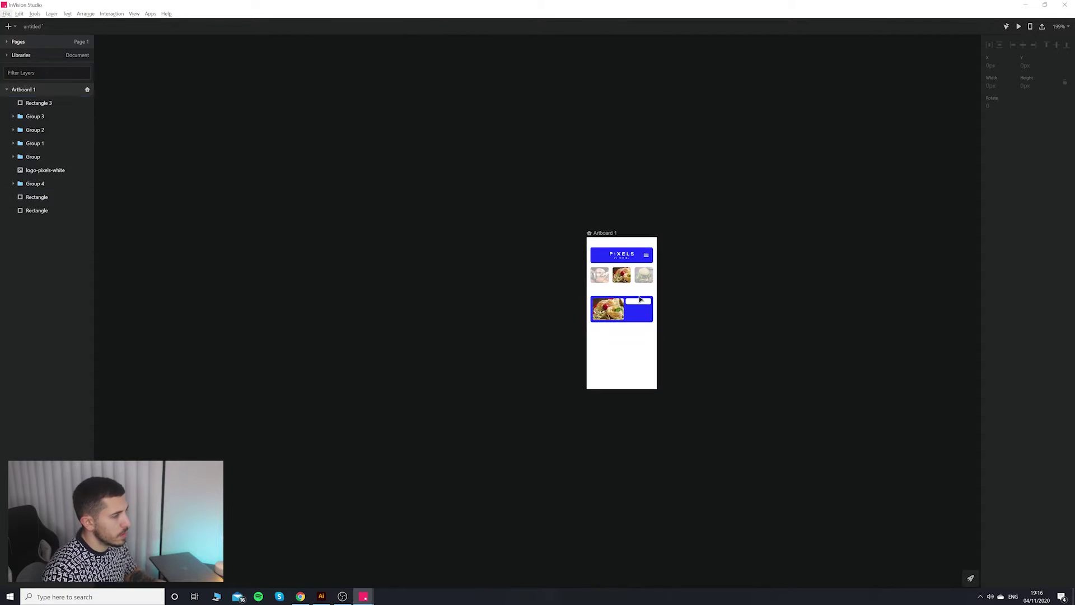
{"action": "scroll", "coordinate": [642, 308], "scroll_direction": "up", "scroll_amount": 5}
{"action": "key", "text": "t"}
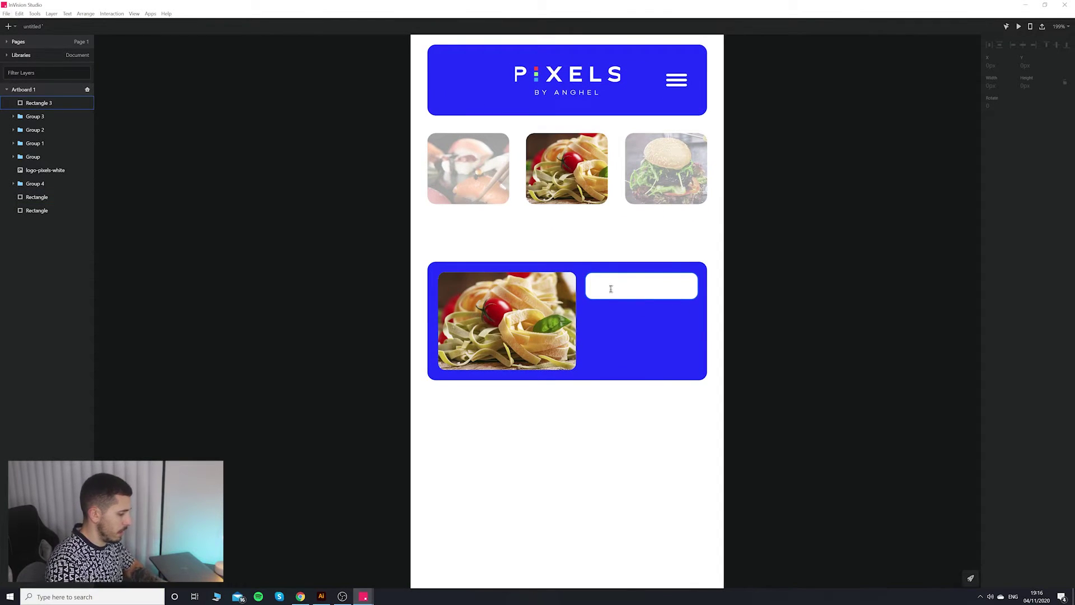
{"action": "left_click", "coordinate": [611, 291]}
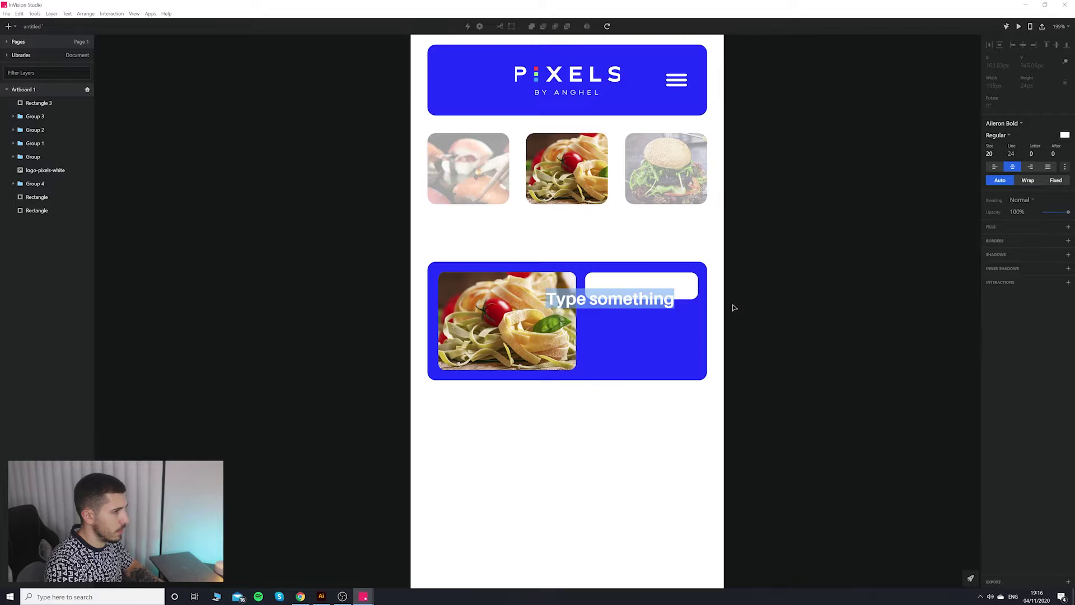
{"action": "type", "text": "D"}
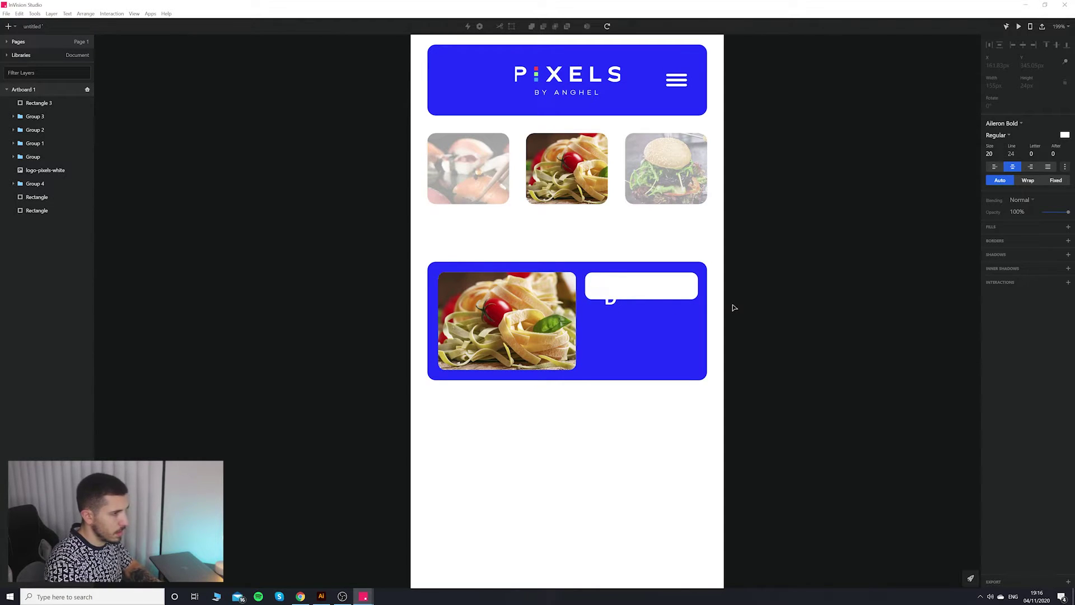
{"action": "type", "text": "uration"}
Color the Duration label black, 000000, and extend its text to "Duration 10min".
{"action": "key", "text": "ctrl+a"}
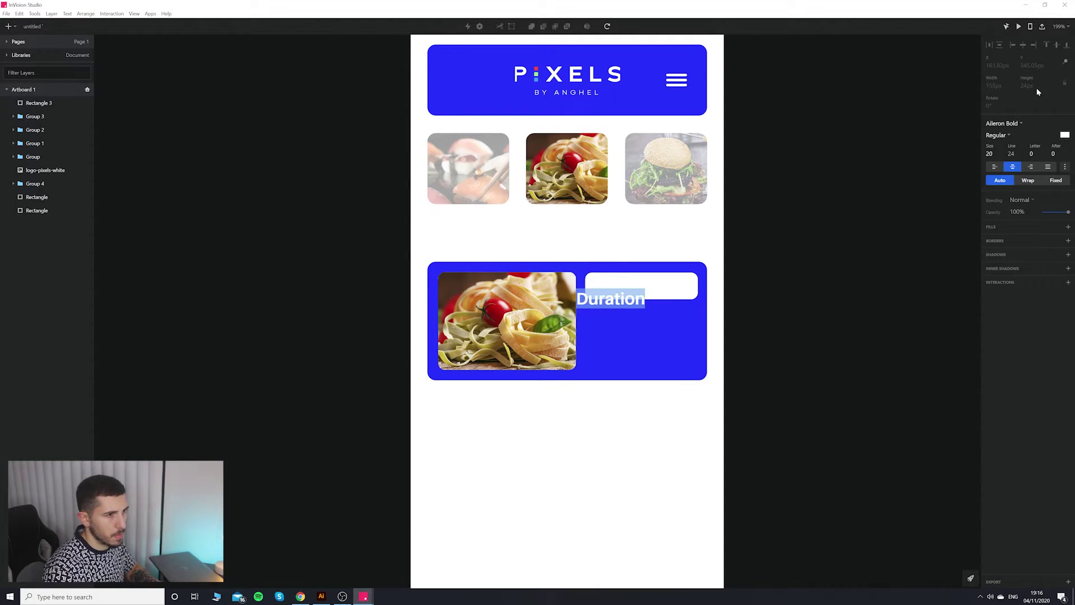
{"action": "left_click", "coordinate": [1064, 135]}
{"action": "left_click_drag", "start_coordinate": [976, 156], "coordinate": [959, 218]}
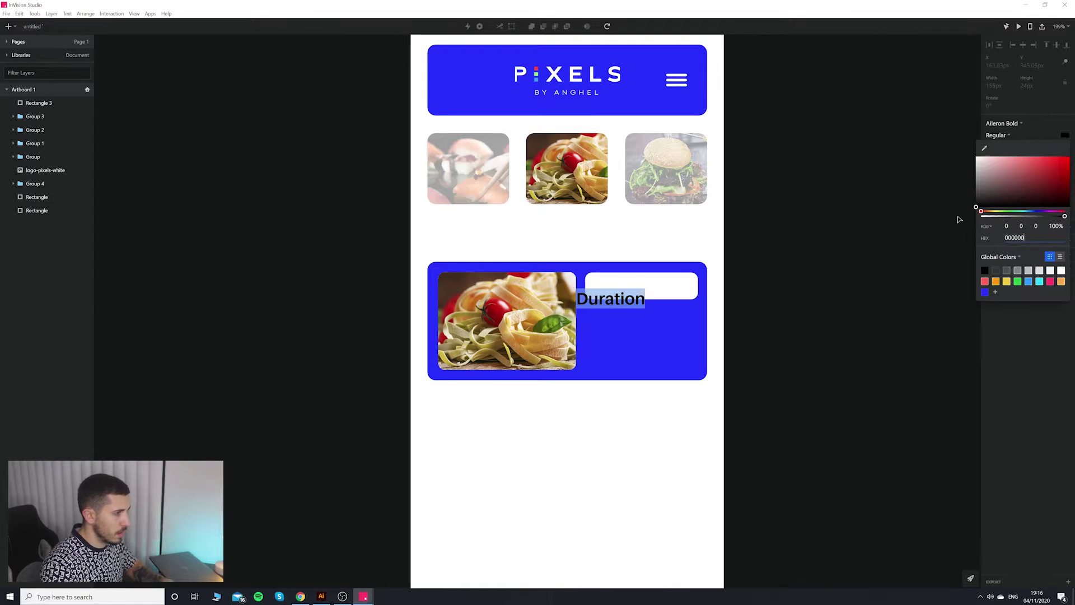
{"action": "left_click", "coordinate": [634, 299]}
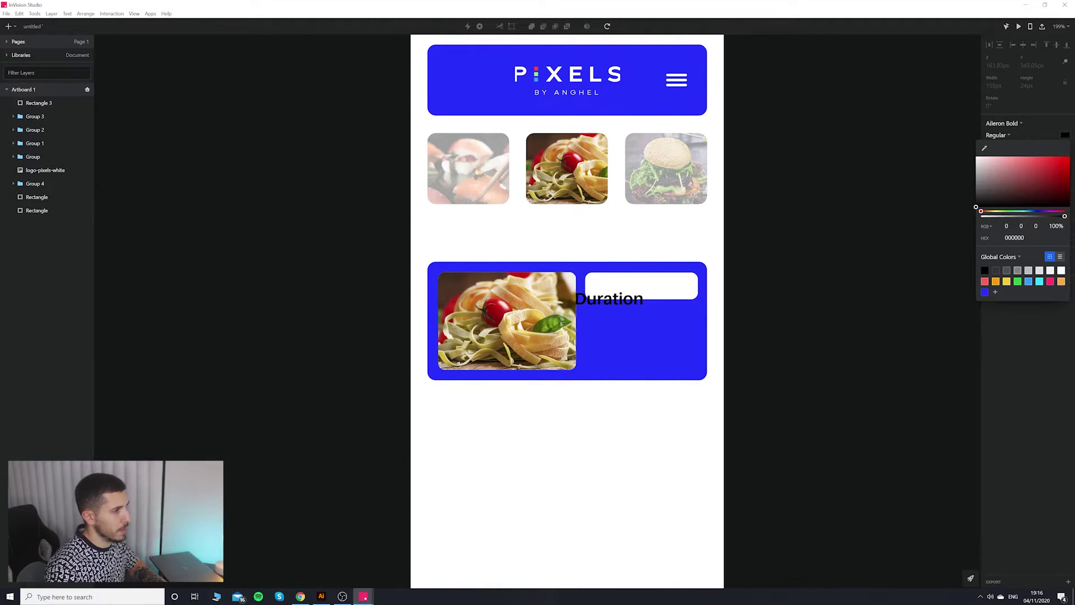
{"action": "type", "text": "10min"}
Reduce the "Duration 10min" label's font size, trying 16 and settling on 14.
{"action": "key", "text": "ctrl+a"}
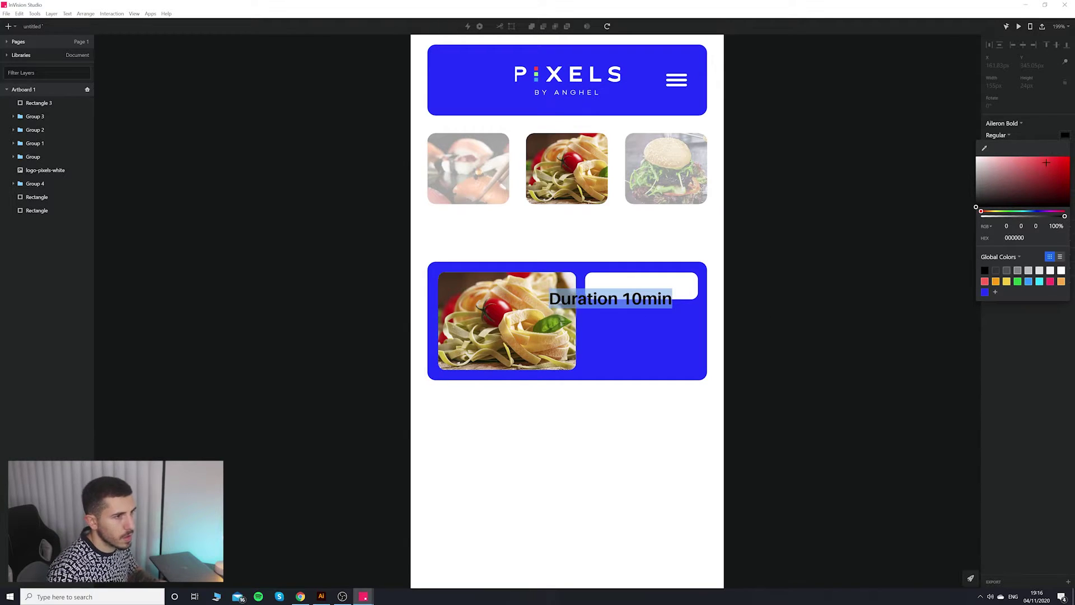
{"action": "left_click", "coordinate": [1042, 121]}
{"action": "type", "text": "1"}
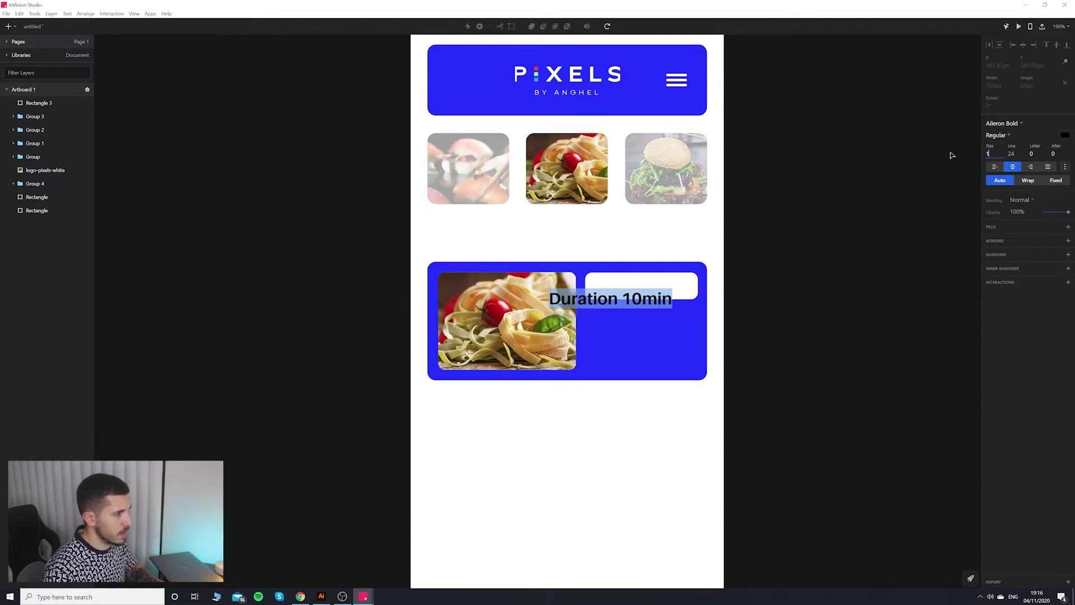
{"action": "type", "text": "6"}
{"action": "key", "text": "Return"}
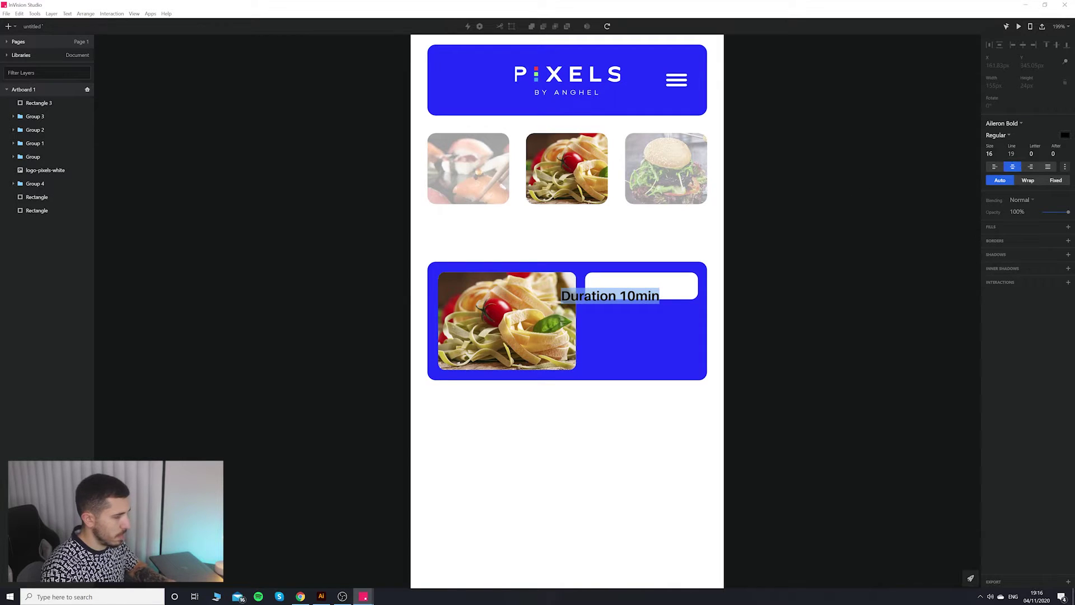
{"action": "type", "text": "14"}
{"action": "key", "text": "Return"}
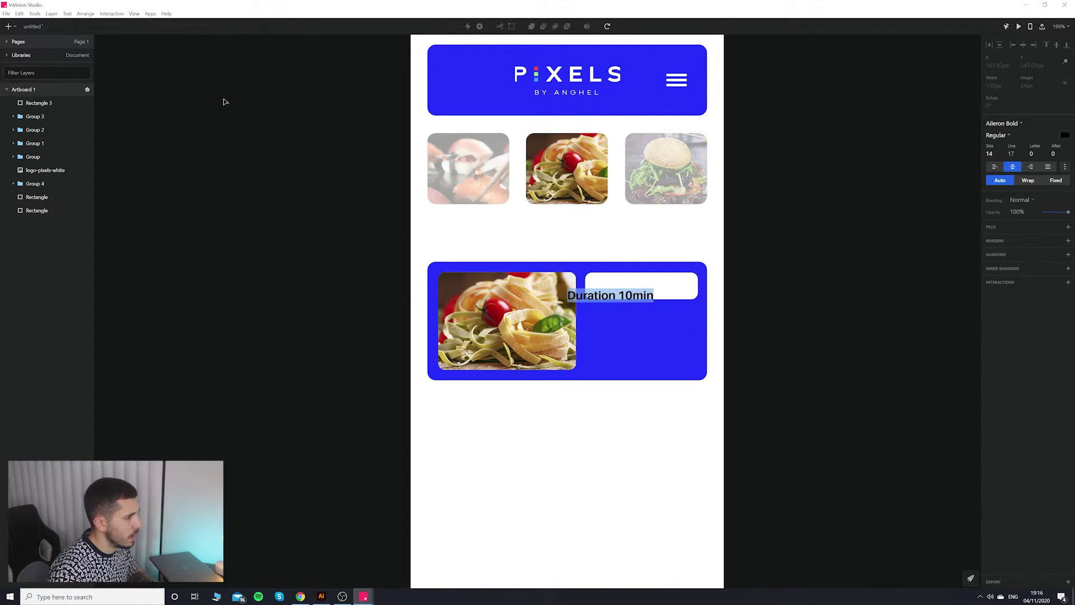
Move the "Duration 10min" label inside the white rounded rectangle, to about X 221 px and Y 333 px.
{"action": "key", "text": "Escape"}
{"action": "left_click_drag", "start_coordinate": [621, 296], "coordinate": [649, 290]}
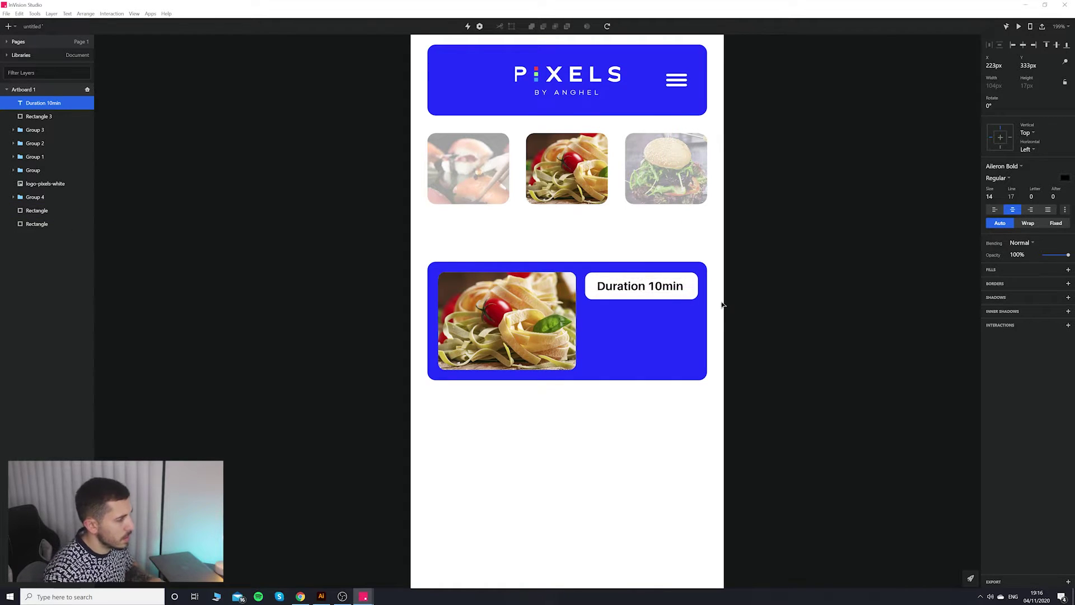
{"action": "left_click", "coordinate": [781, 296]}
Change the "Duration 10min" label's font to Aileron Light after trying Aileron Thin.
{"action": "scroll", "coordinate": [777, 294], "scroll_direction": "down", "scroll_amount": 1}
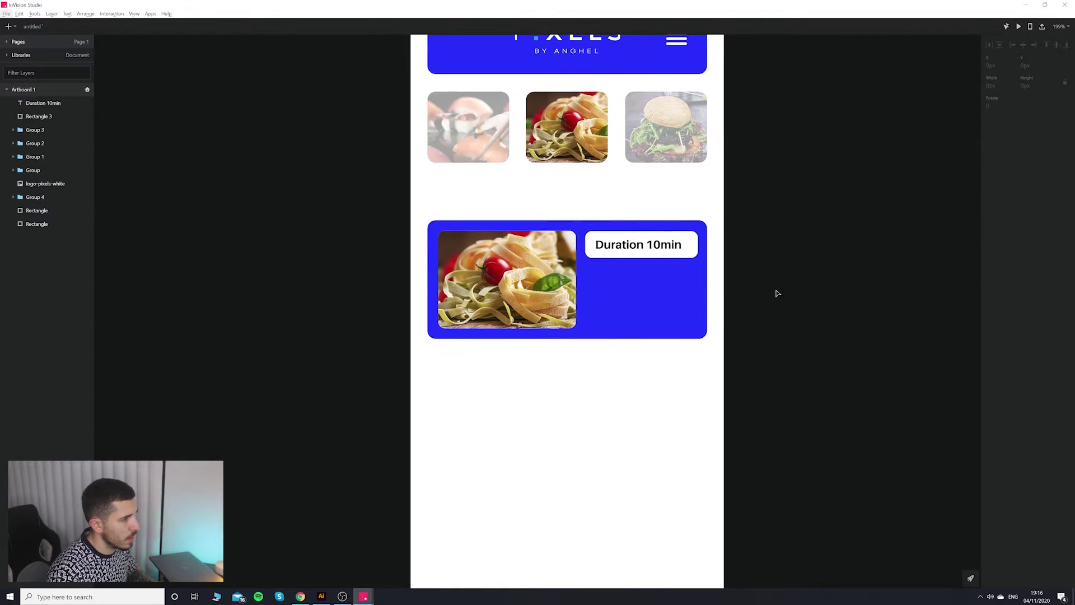
{"action": "scroll", "coordinate": [790, 288], "scroll_direction": "down", "scroll_amount": 5, "text": "ctrl"}
{"action": "scroll", "coordinate": [727, 290], "scroll_direction": "up", "scroll_amount": 4, "text": "ctrl"}
{"action": "scroll", "coordinate": [666, 290], "scroll_direction": "down", "scroll_amount": 1, "text": "ctrl"}
{"action": "left_click", "coordinate": [627, 282]}
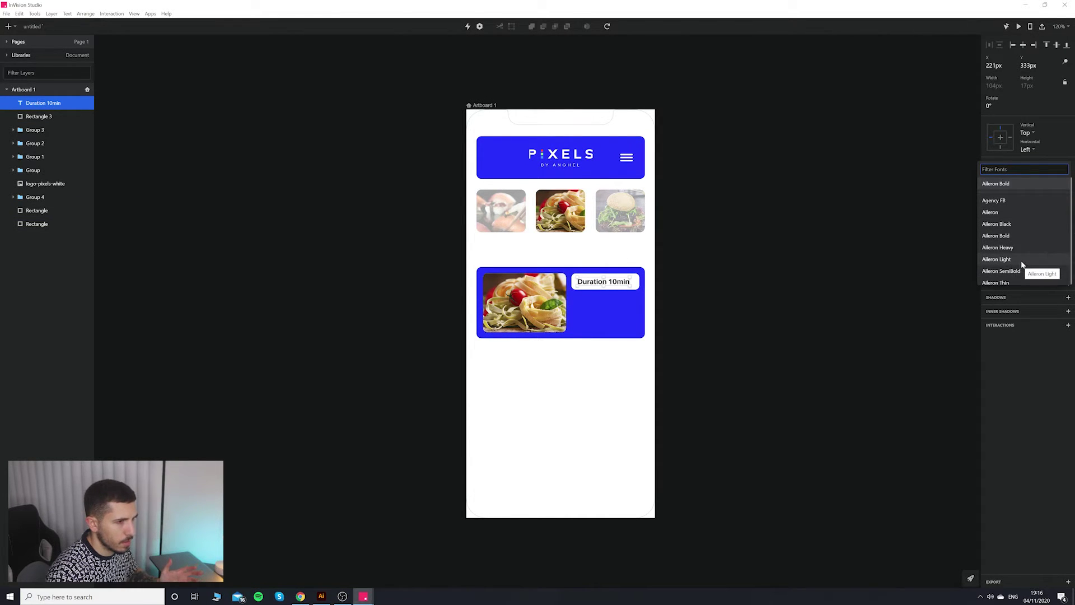
{"action": "scroll", "coordinate": [1019, 255], "scroll_direction": "down", "scroll_amount": 2}
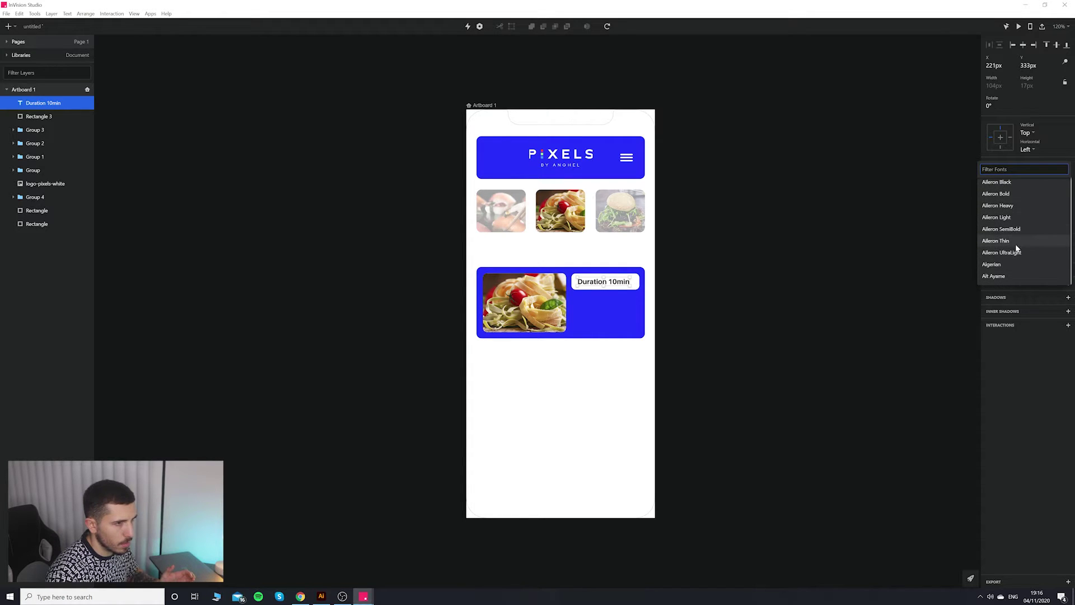
{"action": "left_click", "coordinate": [1016, 241]}
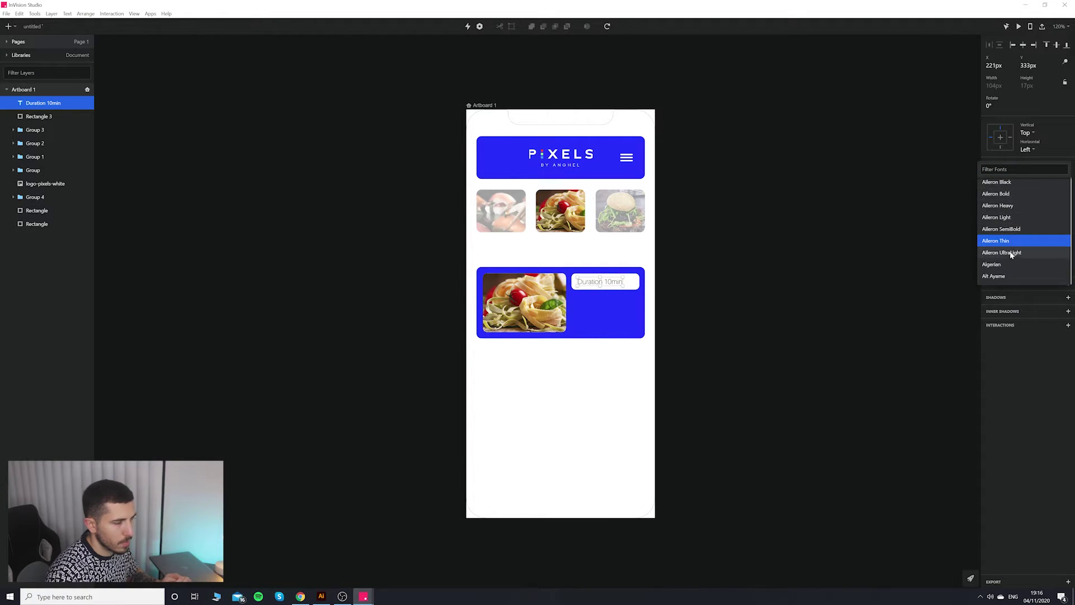
{"action": "left_click", "coordinate": [1013, 217]}
{"action": "left_click", "coordinate": [948, 244]}
{"action": "left_click", "coordinate": [748, 299]}
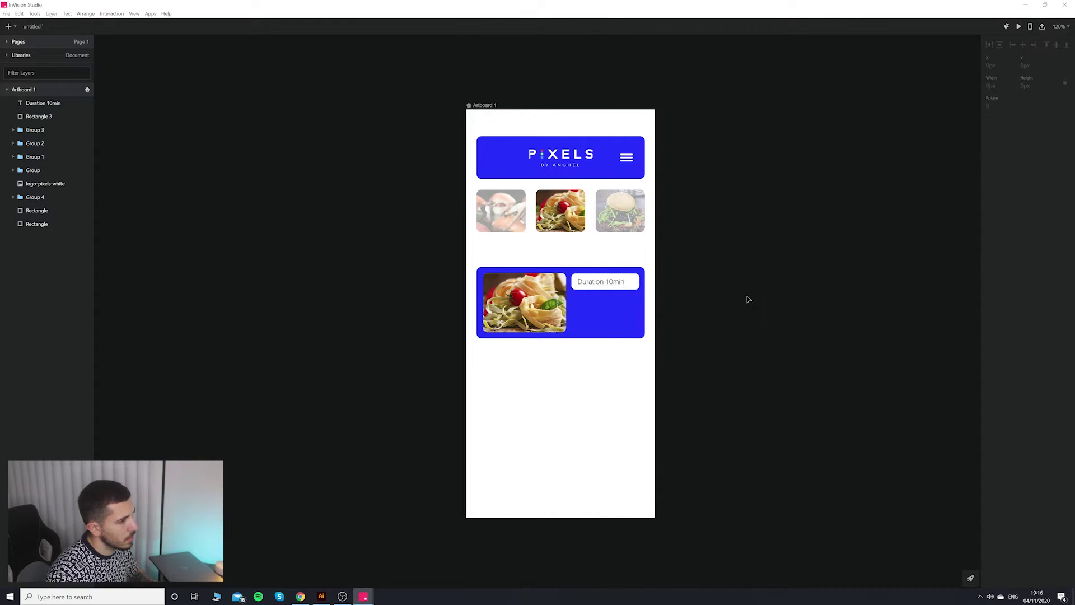
{"action": "scroll", "coordinate": [626, 291], "scroll_direction": "up", "scroll_amount": 5}
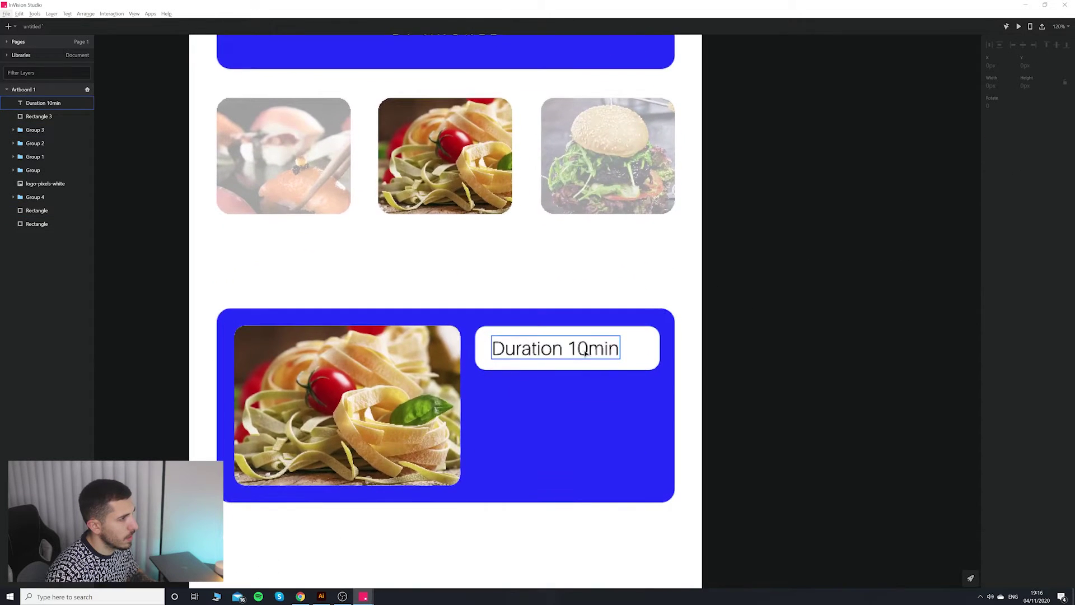
Duplicate the "Duration 10min" label with its white box directly below the original on the blue card.
{"action": "scroll", "coordinate": [611, 352], "scroll_direction": "down", "scroll_amount": 3}
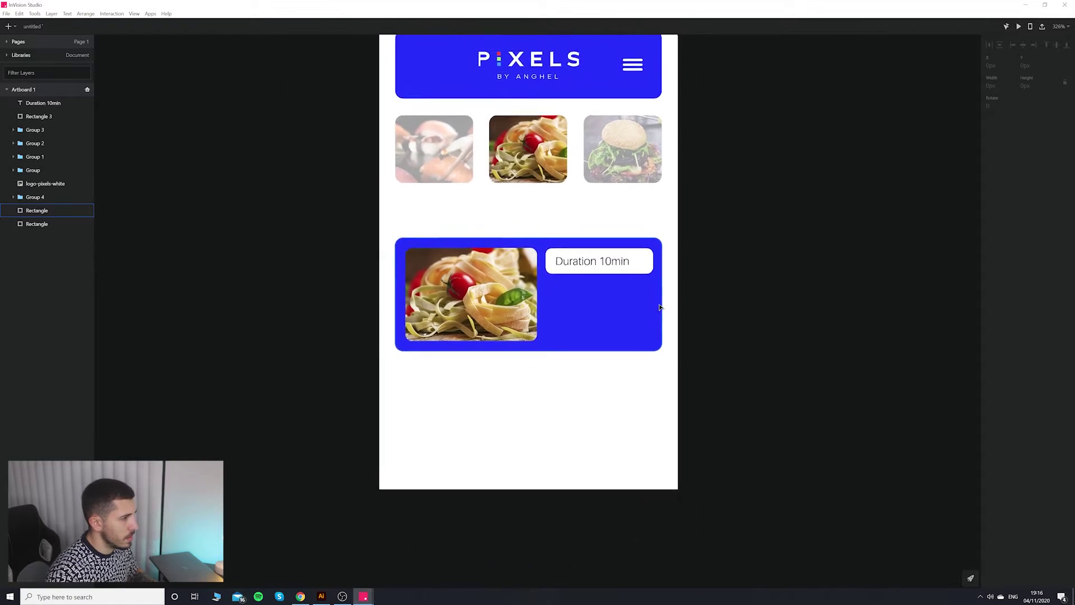
{"action": "left_click_drag", "start_coordinate": [696, 242], "coordinate": [696, 298]}
{"action": "left_click", "coordinate": [616, 326]}
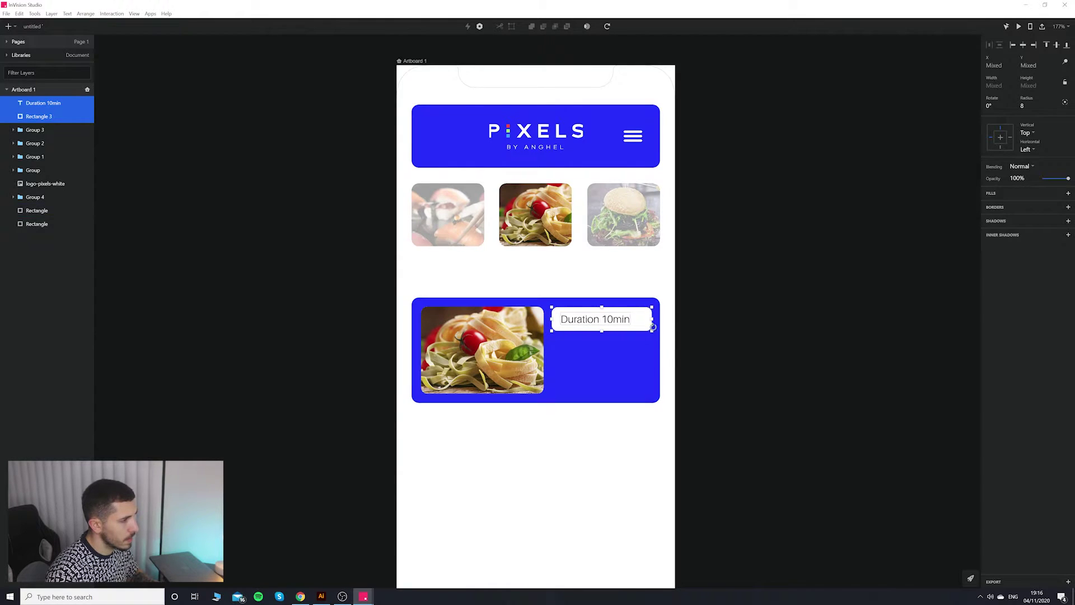
{"action": "left_click_drag", "start_coordinate": [642, 326], "coordinate": [642, 357]}
Replace the text of the duplicated label in the second white box with "Difficulty".
{"action": "double_click", "coordinate": [614, 351]}
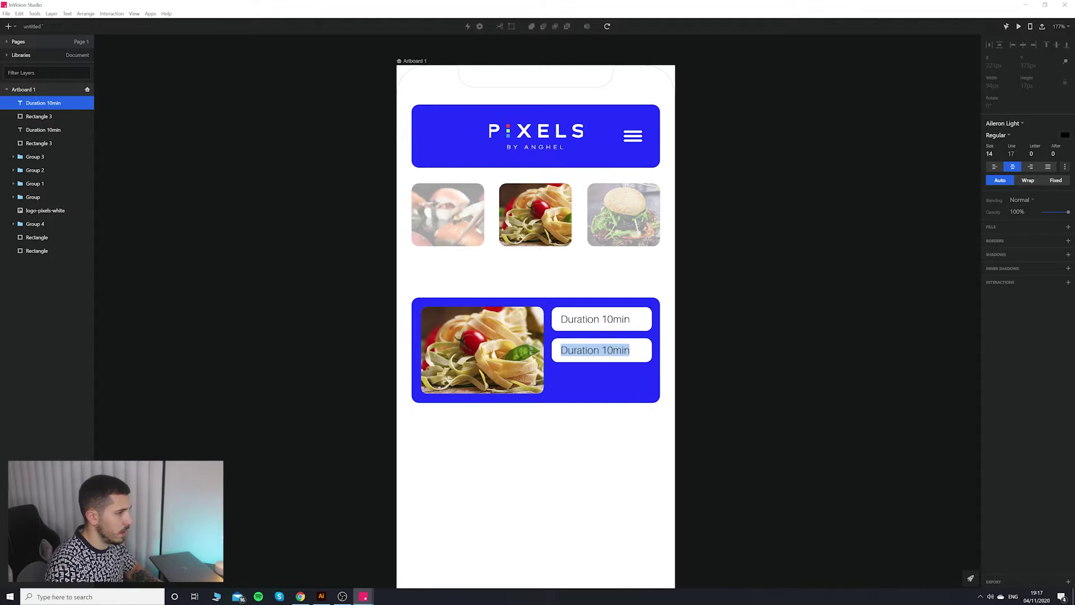
{"action": "type", "text": "Di"}
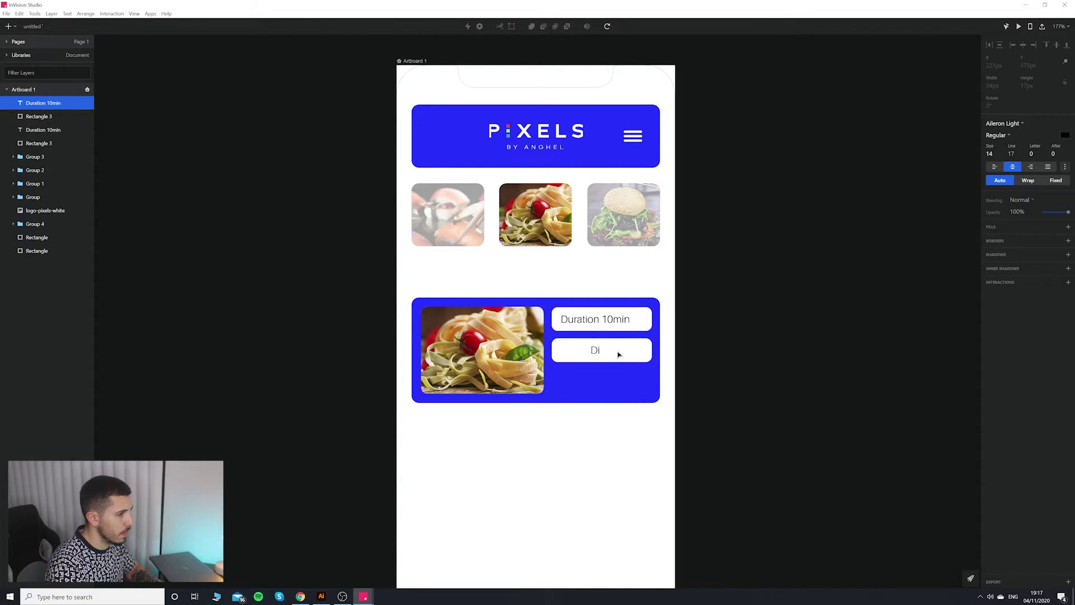
{"action": "type", "text": "fficulty"}
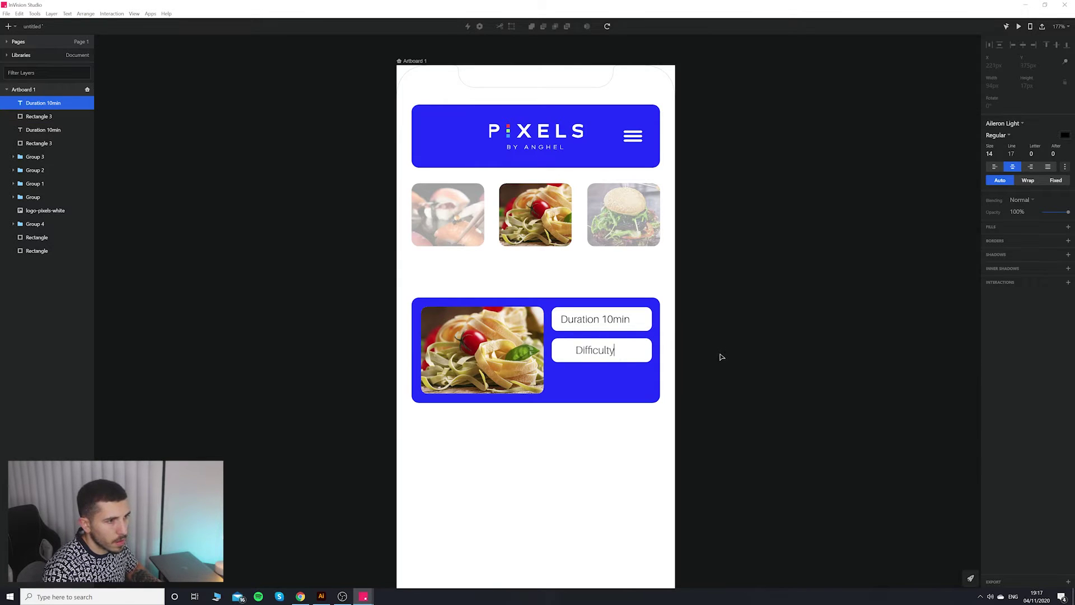
{"action": "key", "text": "Escape"}
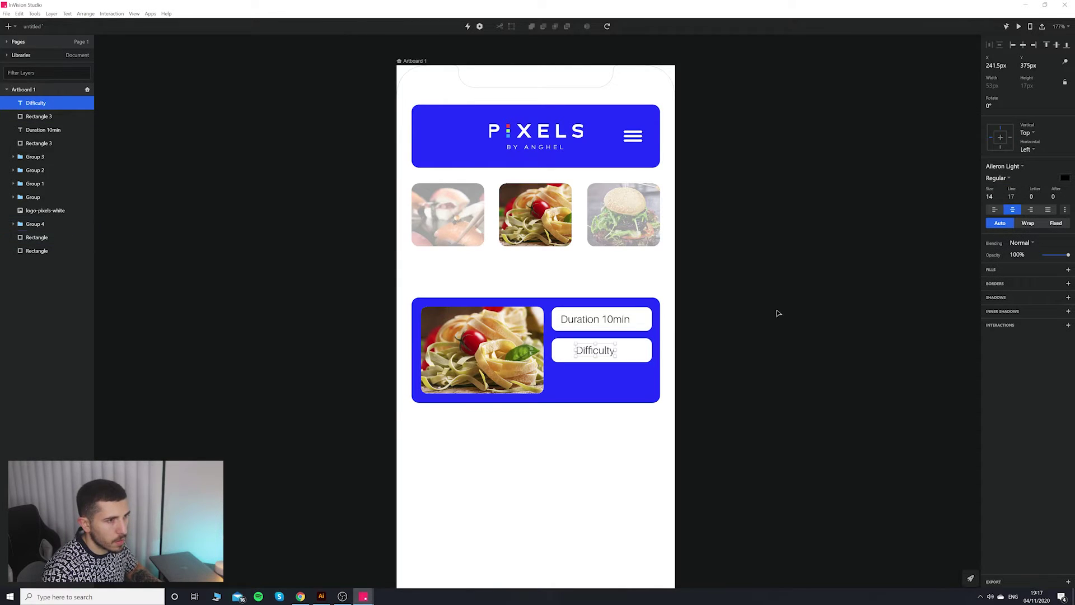
Left-align the label text and move the Difficulty label under the Duration label, to about X 221 px and Y 376 px.
{"action": "key", "text": "Tab"}
{"action": "key", "text": "Tab"}
{"action": "left_click", "coordinate": [995, 210]}
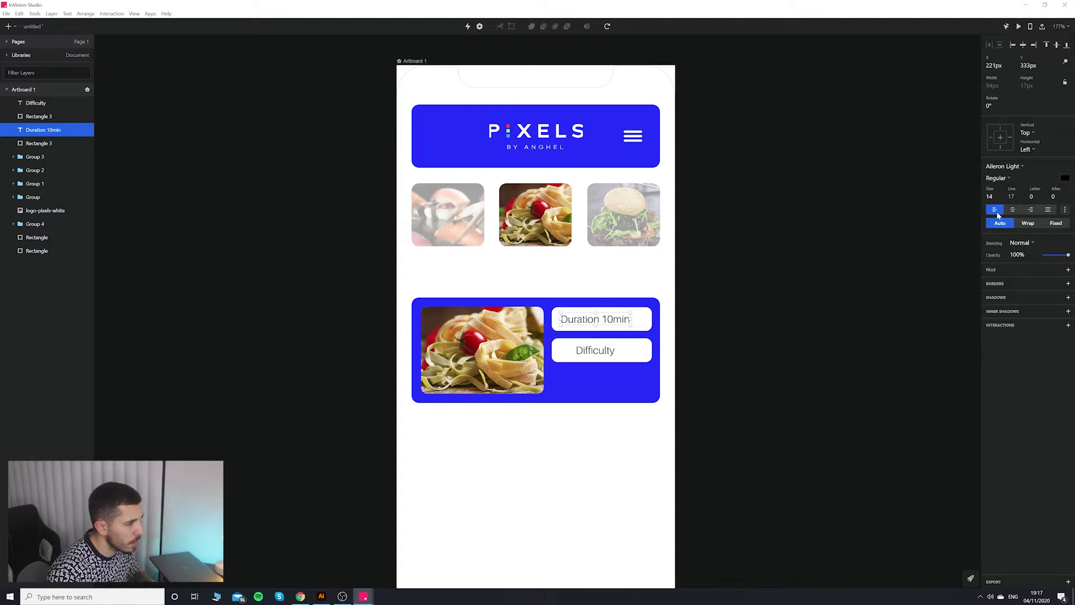
{"action": "left_click_drag", "start_coordinate": [585, 353], "coordinate": [580, 353]}
Extend the second label's text to "Difficulty Average".
{"action": "double_click", "coordinate": [580, 352]}
{"action": "key", "text": "Right"}
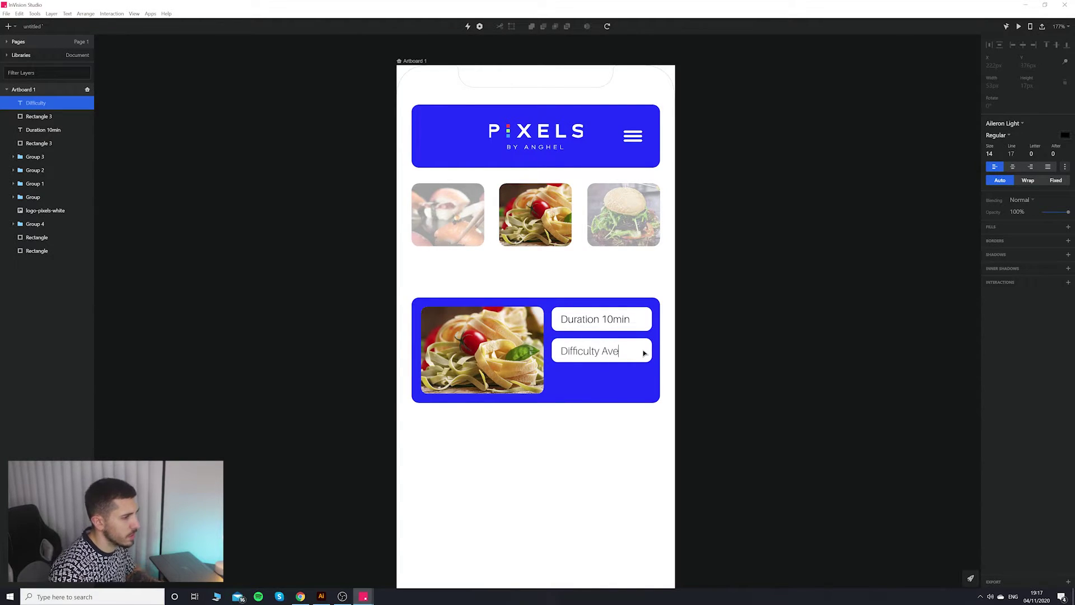
{"action": "type", "text": "Average"}
{"action": "key", "text": "Escape"}
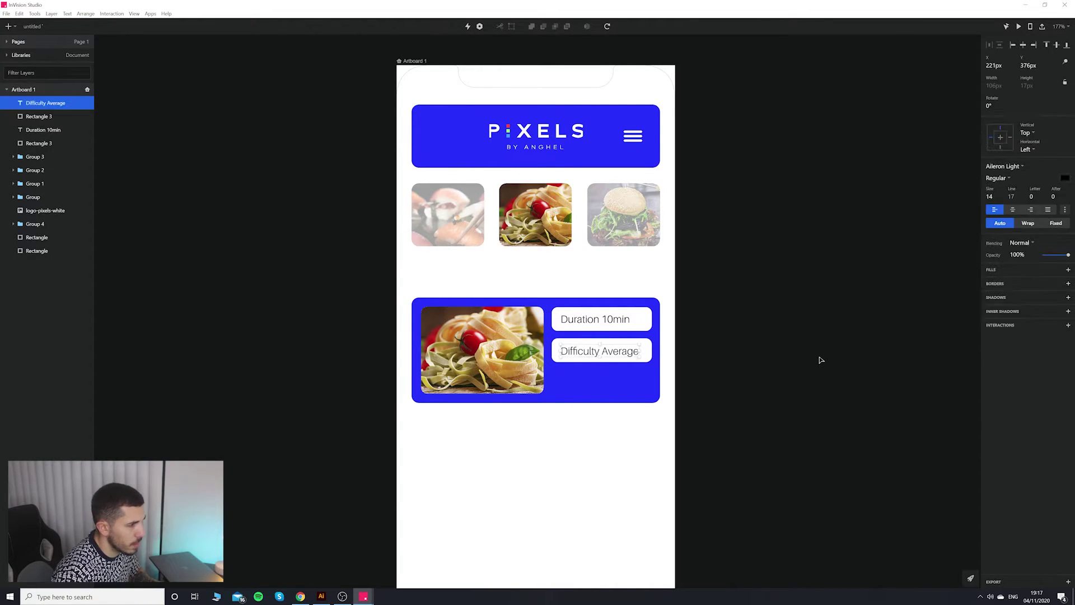
Set only the word "Average" in the Difficulty label to Aileron SemiBold after trying Aileron Bold.
{"action": "double_click", "coordinate": [631, 354]}
{"action": "left_click_drag", "start_coordinate": [601, 351], "coordinate": [675, 351]}
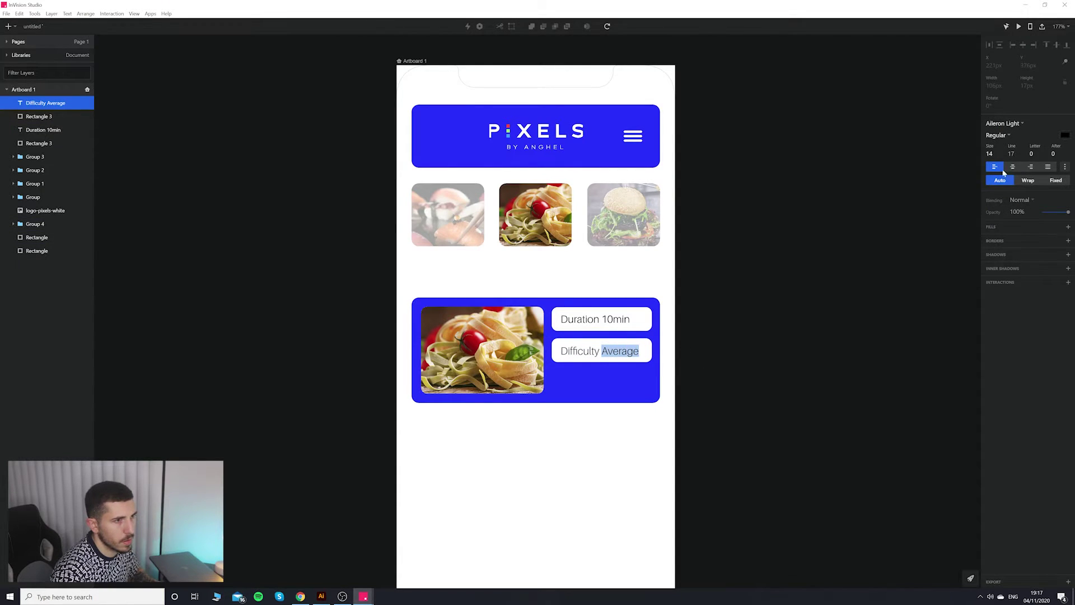
{"action": "left_click", "coordinate": [1015, 123]}
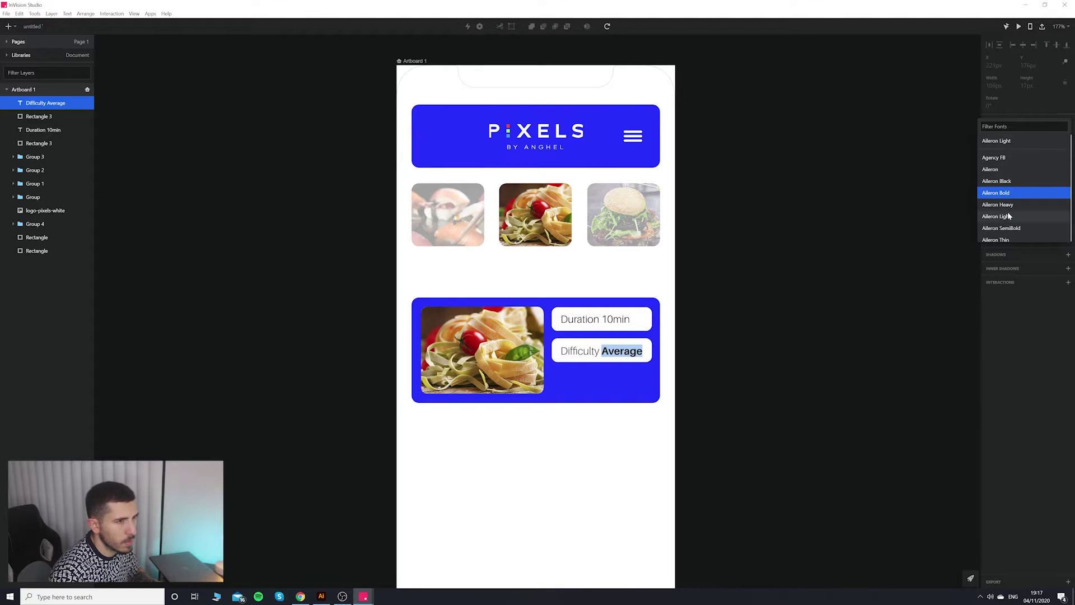
{"action": "left_click", "coordinate": [1052, 116]}
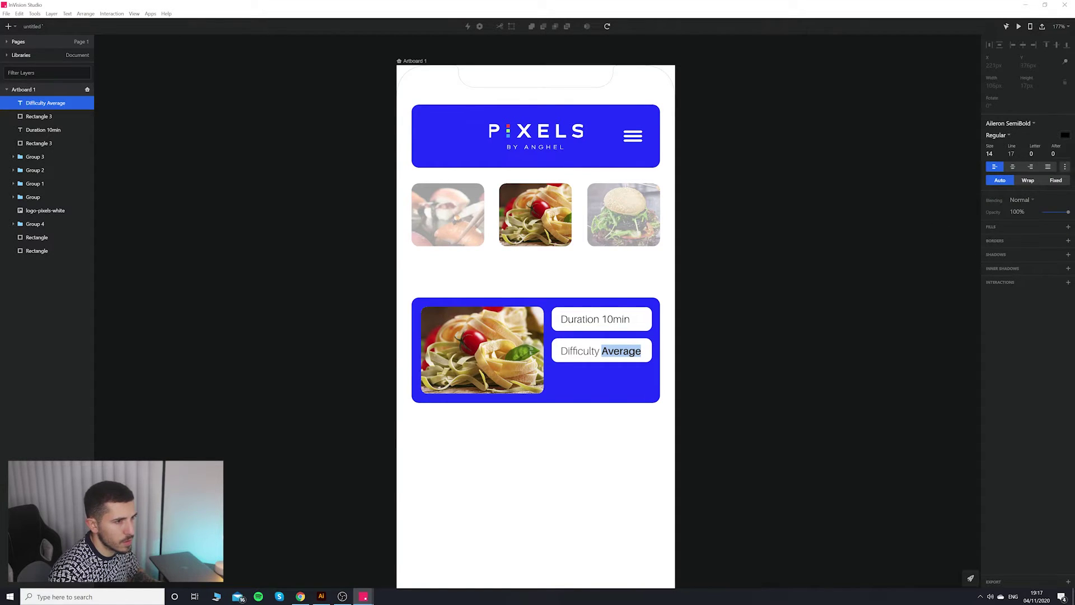
Color the word "Average" with the light orange swatch from the Global Colors and deselect the label.
{"action": "left_click", "coordinate": [1065, 135]}
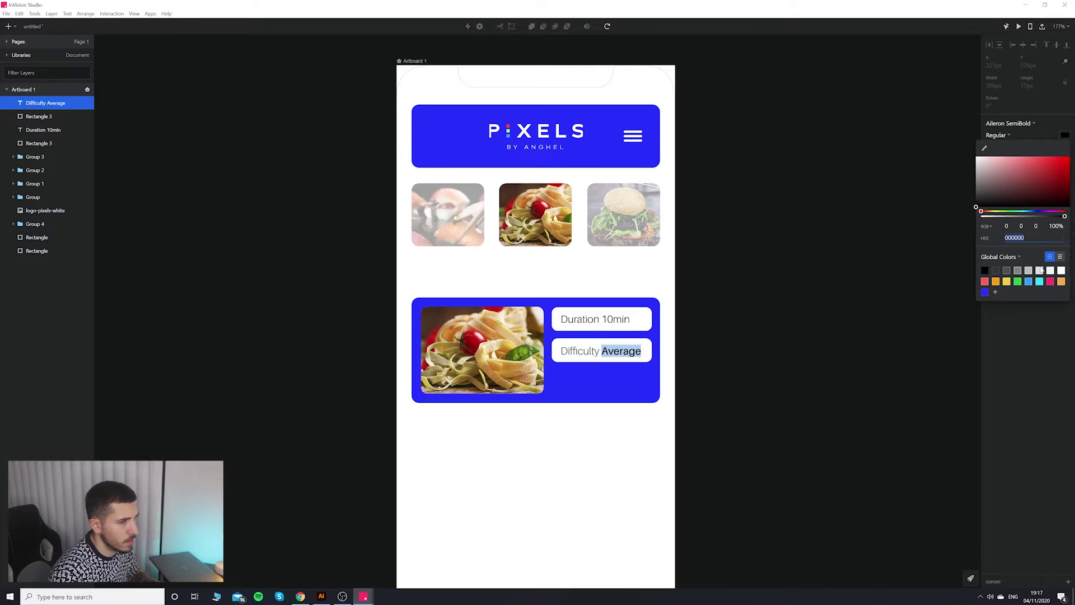
{"action": "left_click", "coordinate": [1061, 282]}
{"action": "key", "text": "Escape"}
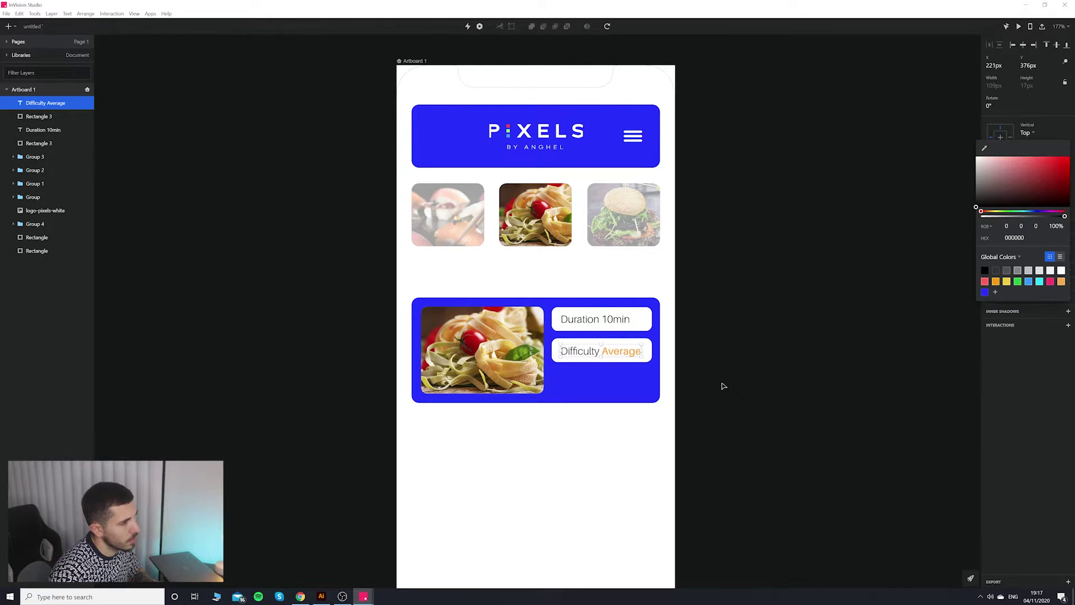
{"action": "scroll", "coordinate": [726, 363], "scroll_direction": "down", "scroll_amount": 5}
{"action": "scroll", "coordinate": [737, 350], "scroll_direction": "up", "scroll_amount": 5}
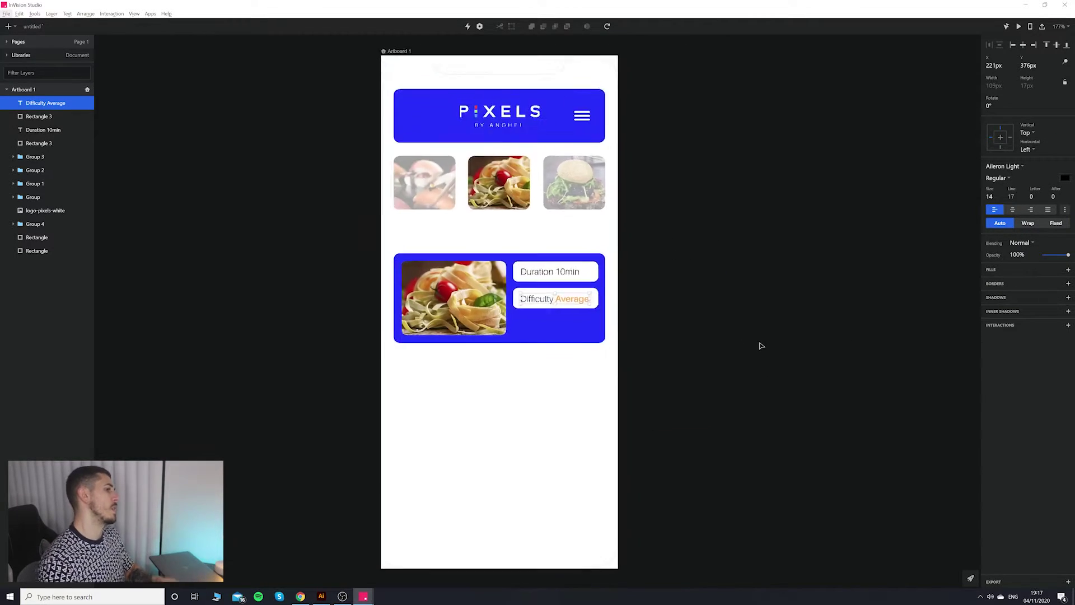
{"action": "left_click", "coordinate": [672, 348]}
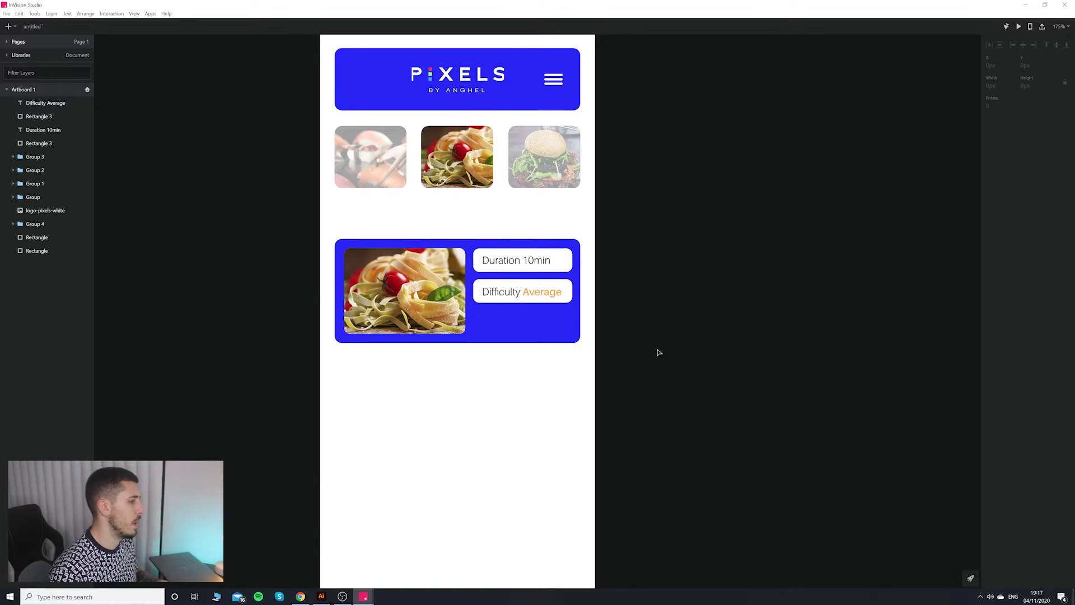
Set only the "10min" part of the Duration label to Aileron SemiBold.
{"action": "scroll", "coordinate": [529, 314], "scroll_direction": "up", "scroll_amount": 3}
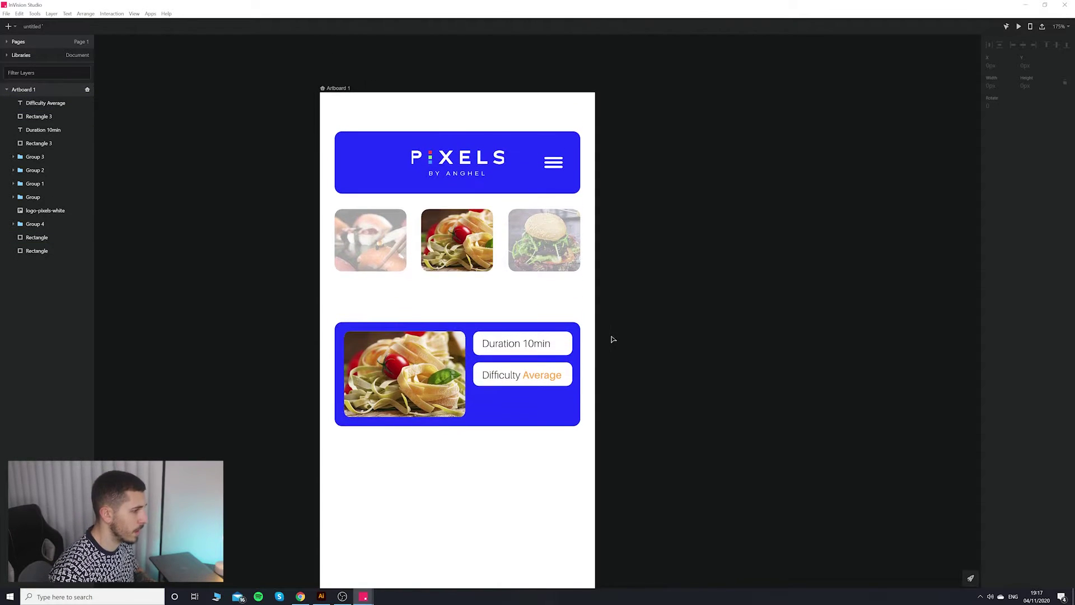
{"action": "left_click", "coordinate": [545, 354]}
{"action": "key", "text": "Return"}
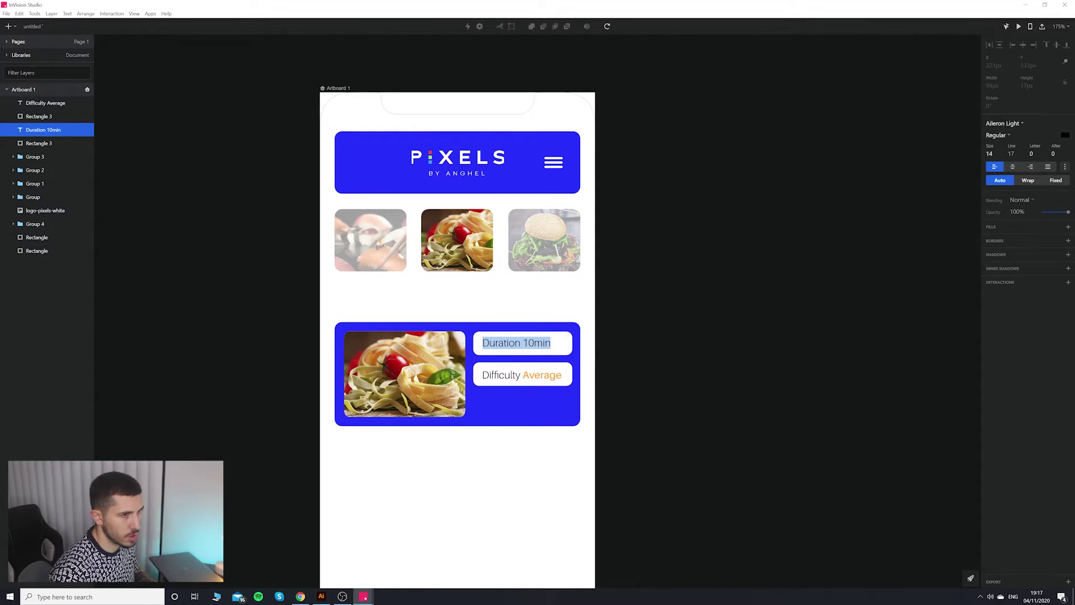
{"action": "left_click_drag", "start_coordinate": [523, 342], "coordinate": [566, 343]}
{"action": "left_click", "coordinate": [1028, 126]}
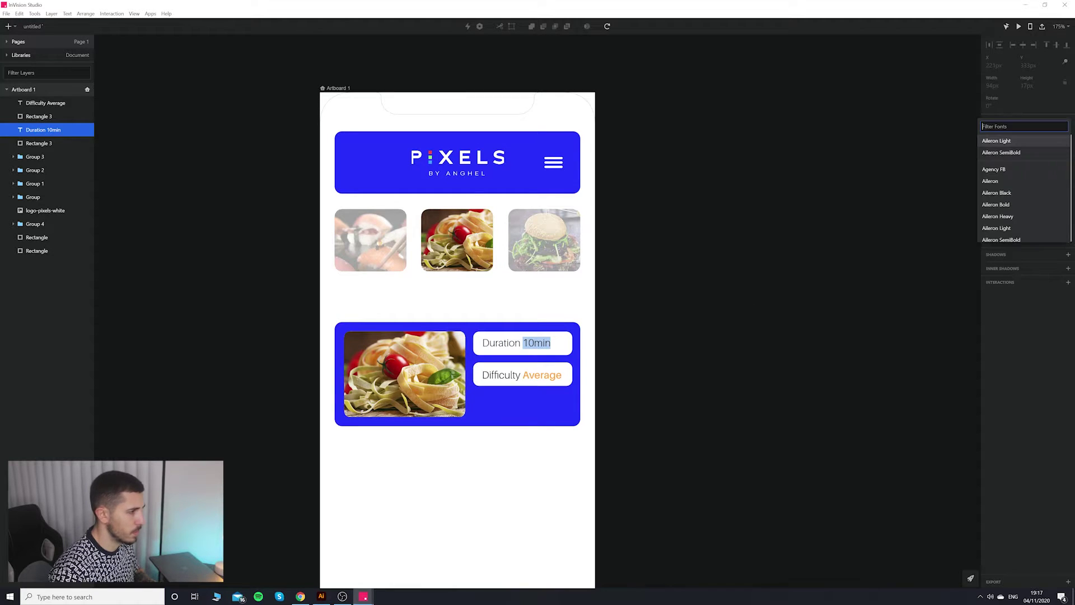
{"action": "left_click", "coordinate": [1014, 237]}
{"action": "key", "text": "Escape"}
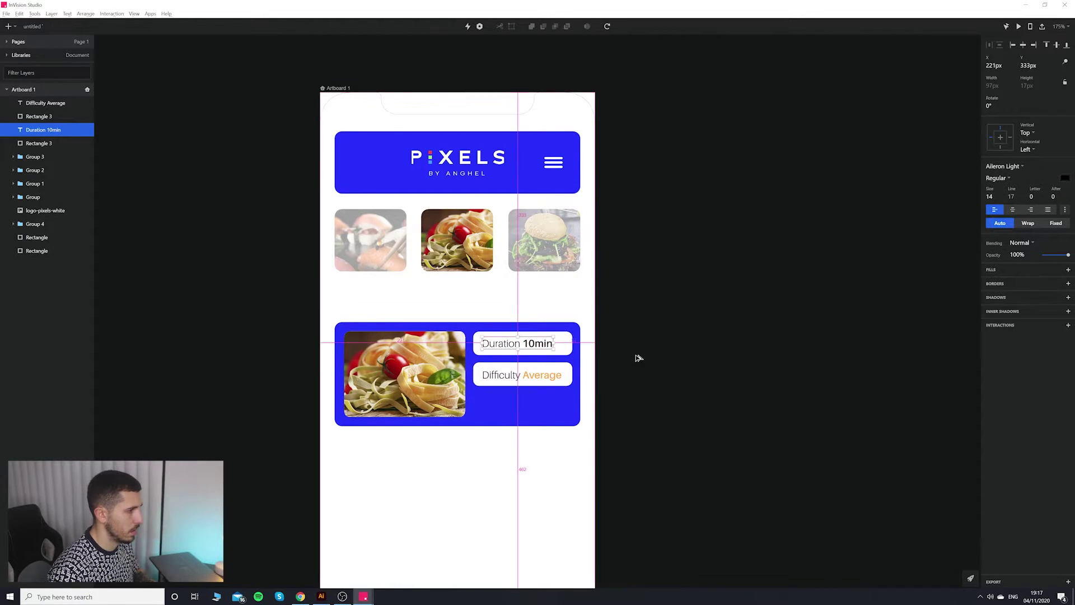
Duplicate the "Difficulty Average" label with its white box below as a third box, spaced evenly with the other two.
{"action": "scroll", "coordinate": [531, 282], "scroll_direction": "down", "scroll_amount": 3}
{"action": "scroll", "coordinate": [531, 281], "scroll_direction": "down", "scroll_amount": 5}
{"action": "scroll", "coordinate": [526, 289], "scroll_direction": "up", "scroll_amount": 2}
{"action": "scroll", "coordinate": [526, 290], "scroll_direction": "up", "scroll_amount": 5}
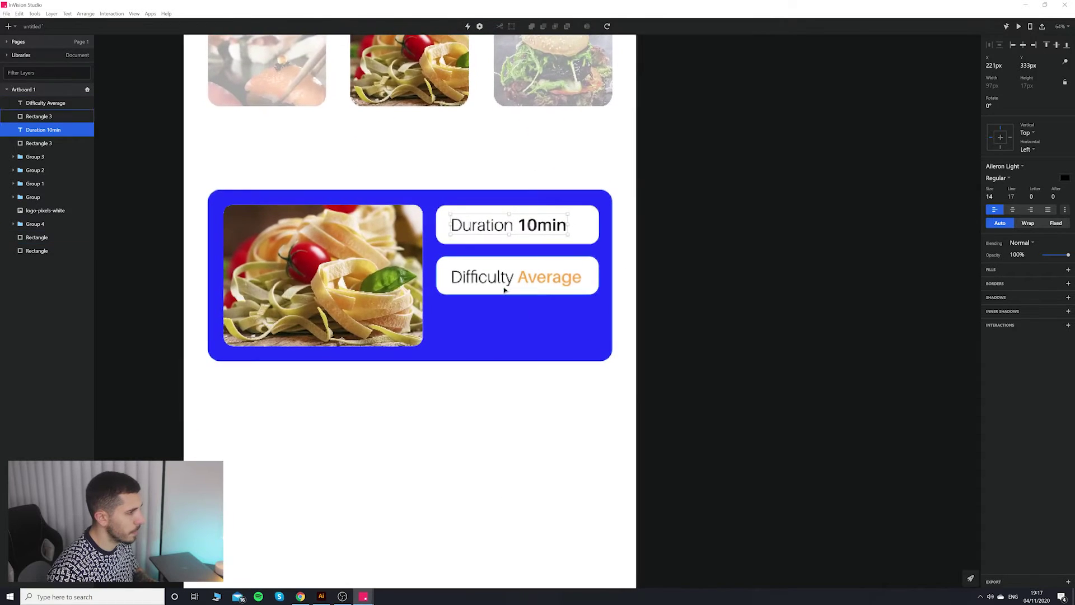
{"action": "left_click", "coordinate": [562, 280]}
{"action": "left_click", "coordinate": [566, 264], "text": "shift"}
{"action": "key", "text": "ctrl+g"}
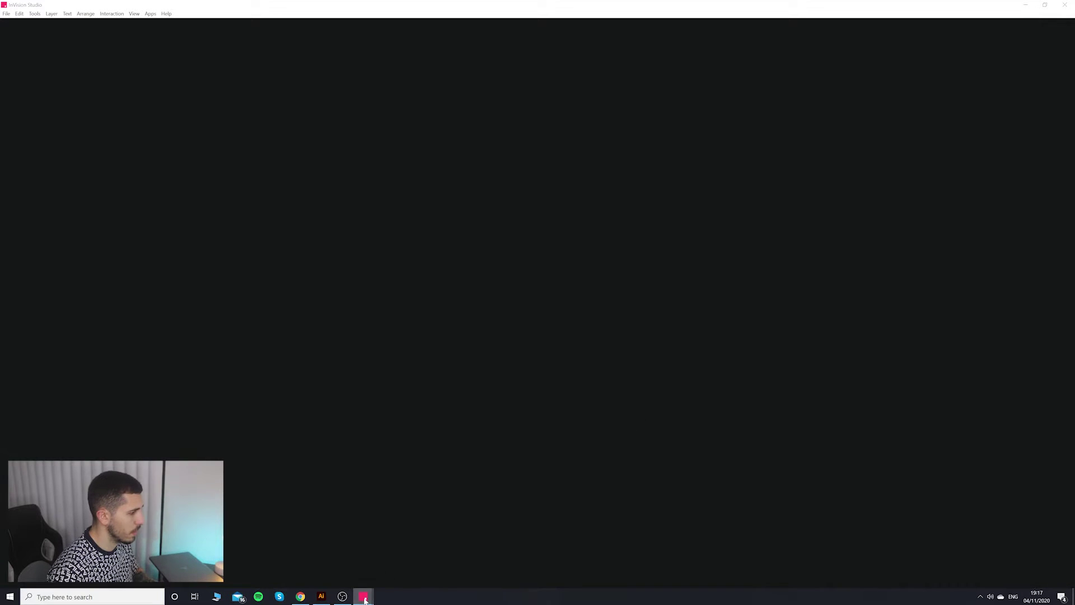
{"action": "mouse_move", "coordinate": [364, 595]}
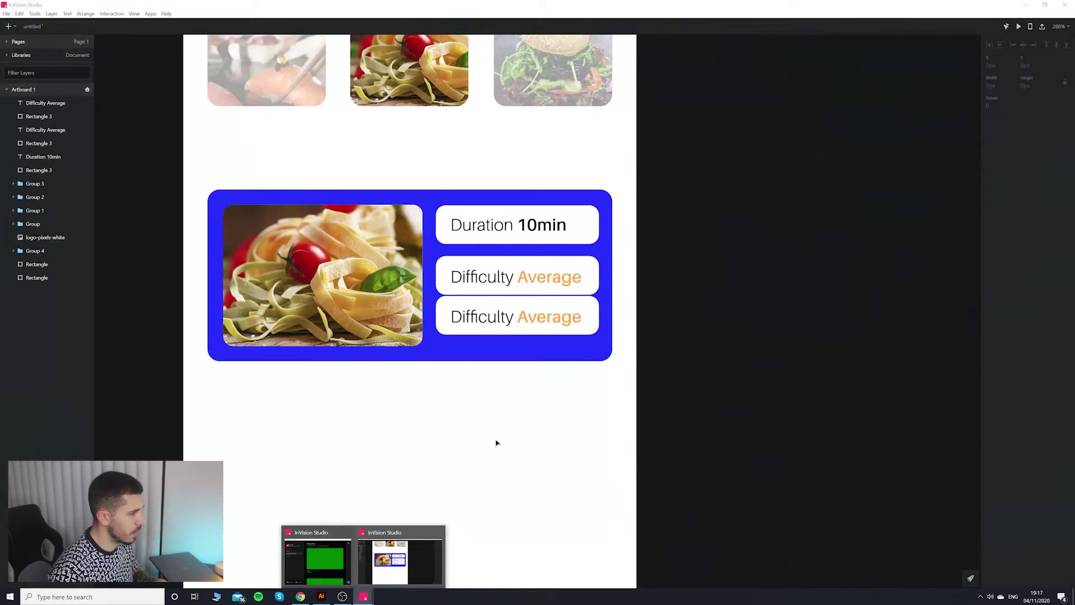
{"action": "left_click", "coordinate": [569, 314]}
{"action": "left_click", "coordinate": [576, 305], "text": "shift"}
{"action": "left_click_drag", "start_coordinate": [576, 305], "coordinate": [575, 317]}
{"action": "key", "text": "Escape"}
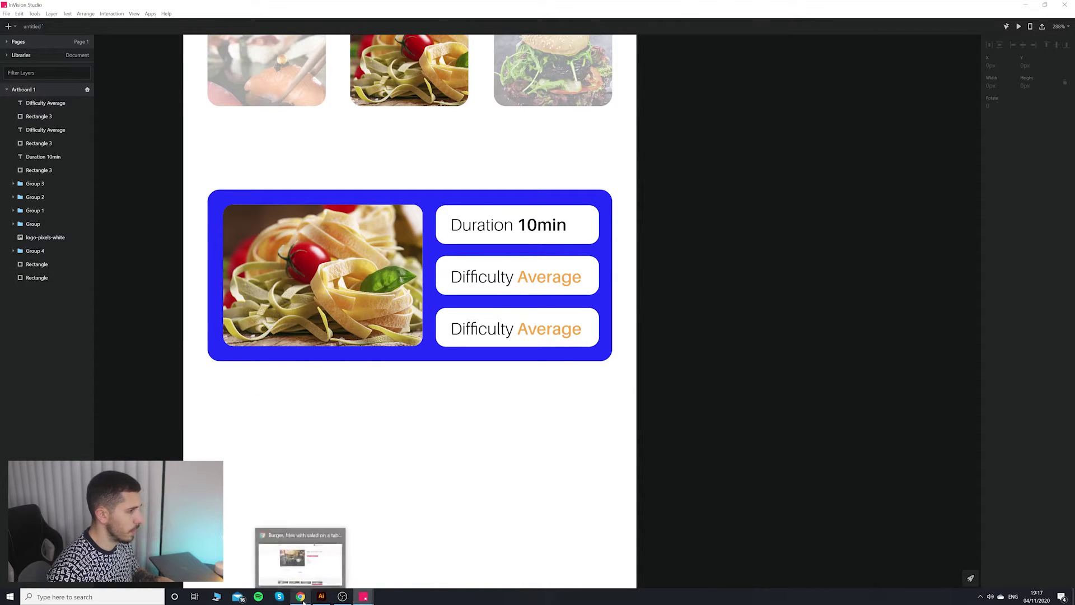
Change the third box's label text to "Cuisine Italian", keeping the word styling.
{"action": "double_click", "coordinate": [530, 329]}
{"action": "left_click", "coordinate": [504, 329]}
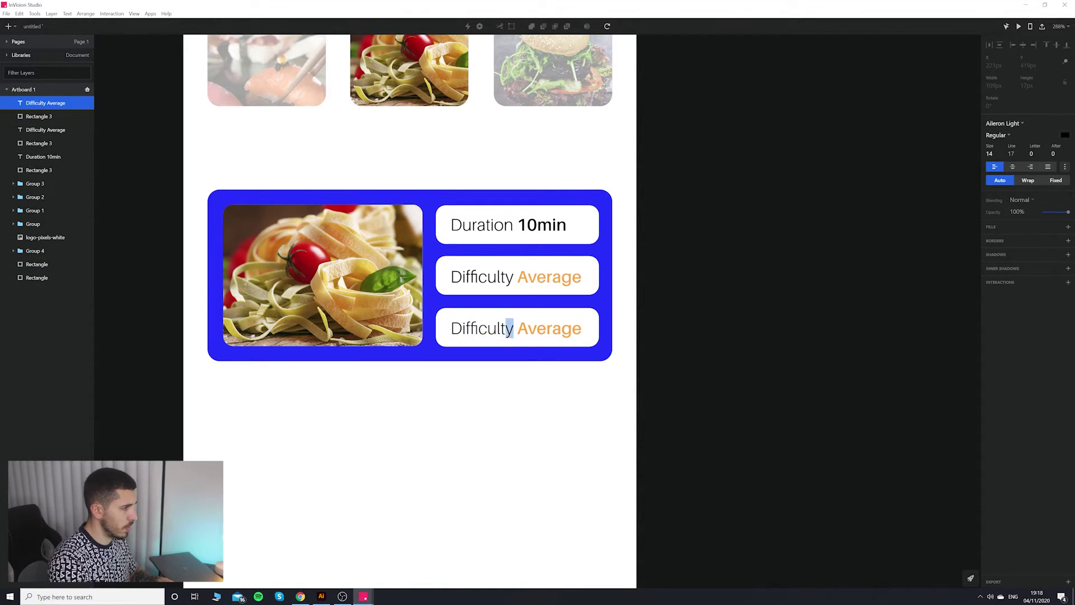
{"action": "double_click", "coordinate": [504, 328]}
{"action": "type", "text": "Cuisine"}
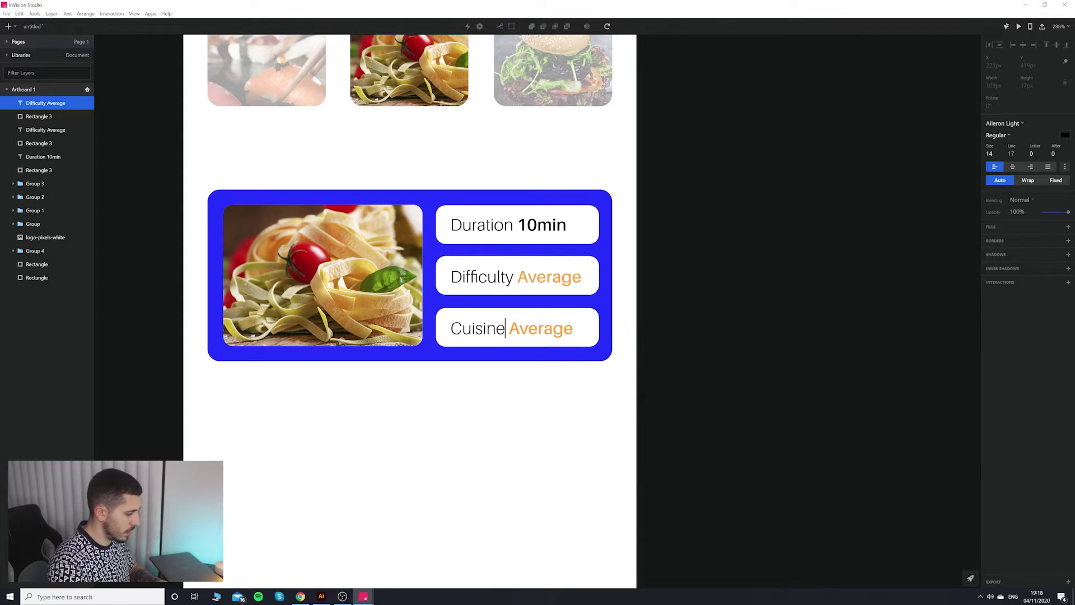
{"action": "left_click_drag", "start_coordinate": [508, 329], "coordinate": [605, 330]}
{"action": "type", "text": "Italian"}
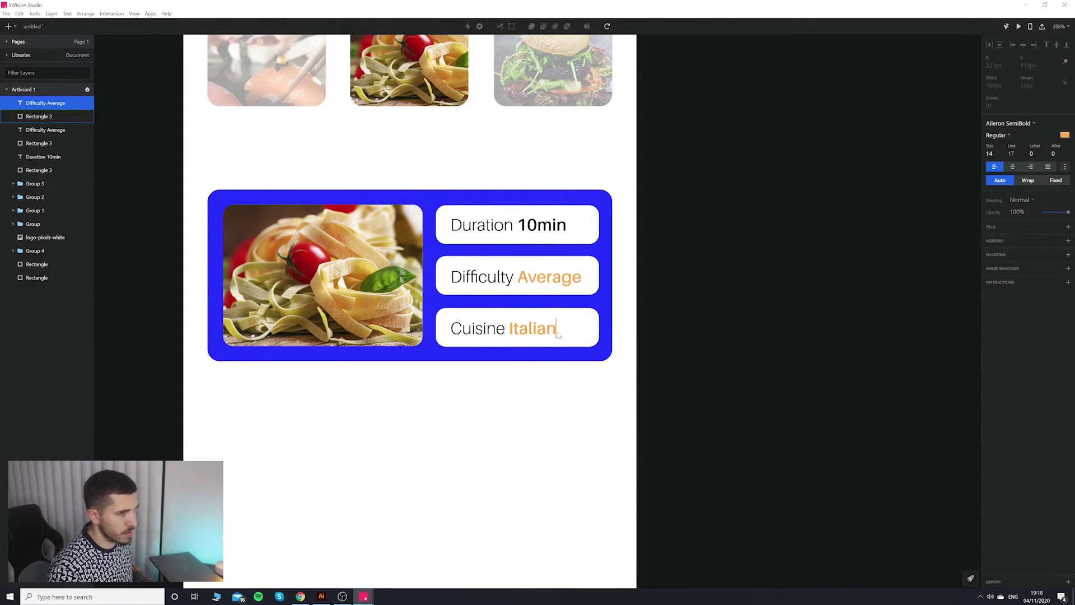
Color the word "Italian" in the Cuisine label black, 000000, and deselect the label.
{"action": "left_click_drag", "start_coordinate": [558, 334], "coordinate": [508, 331]}
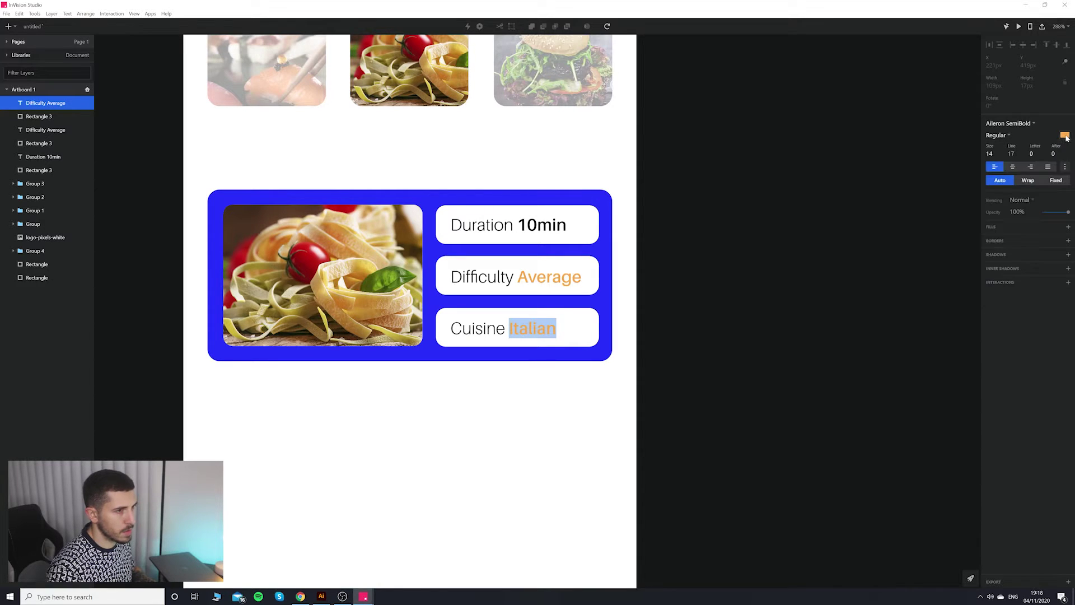
{"action": "left_click", "coordinate": [1064, 135]}
{"action": "left_click", "coordinate": [977, 206]}
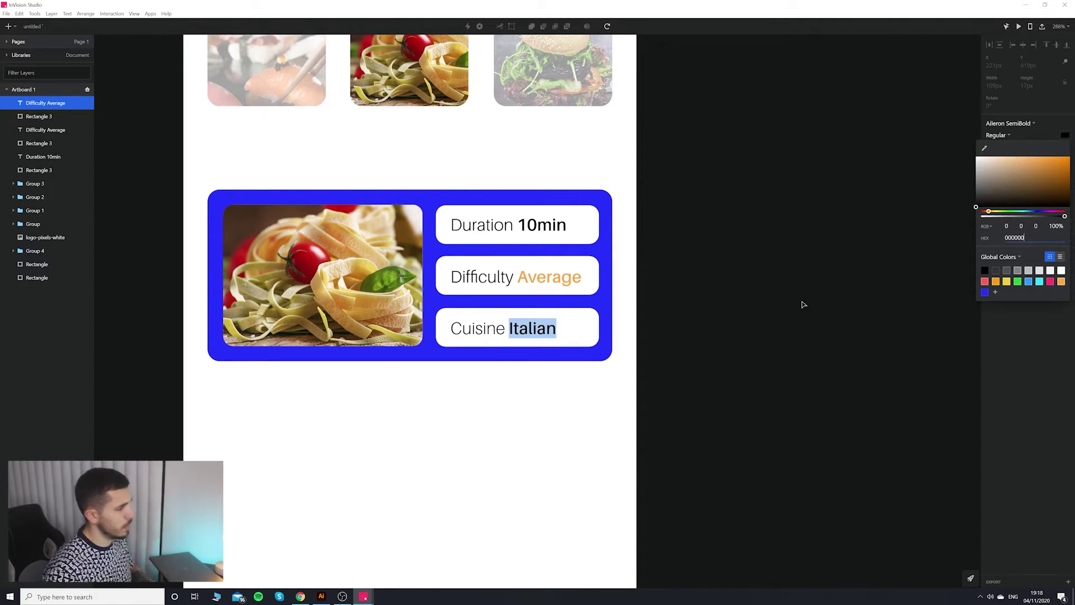
{"action": "key", "text": "Escape"}
{"action": "left_click", "coordinate": [739, 356]}
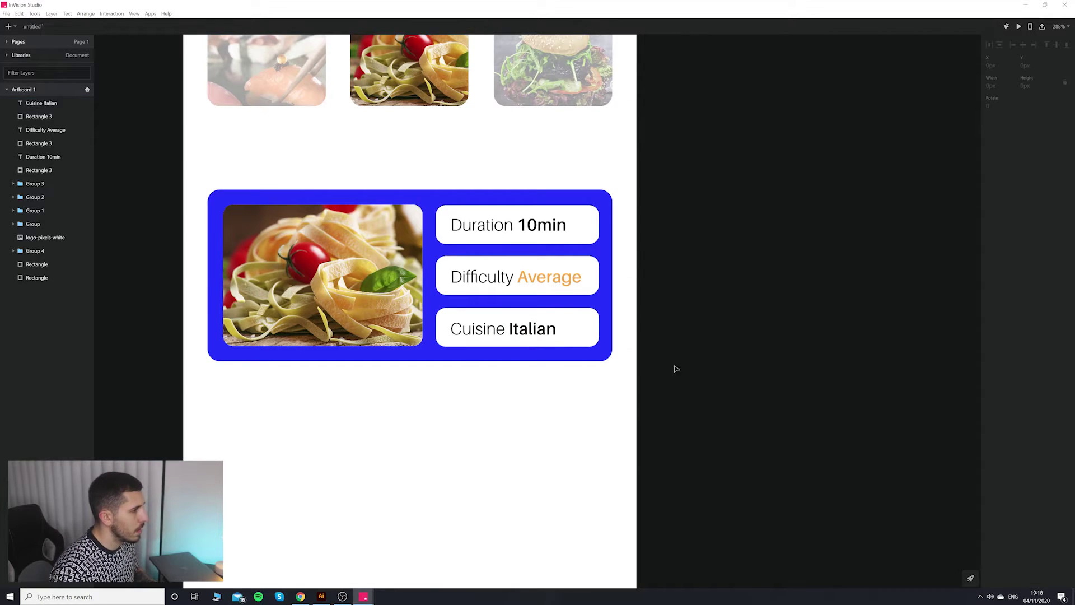
Examine the finished recipe card up close and within the whole artboard layout.
{"action": "scroll", "coordinate": [578, 364], "scroll_direction": "down", "scroll_amount": 2}
{"action": "scroll", "coordinate": [543, 291], "scroll_direction": "down", "scroll_amount": 5}
{"action": "scroll", "coordinate": [505, 284], "scroll_direction": "up", "scroll_amount": 5}
{"action": "scroll", "coordinate": [506, 284], "scroll_direction": "down", "scroll_amount": 5}
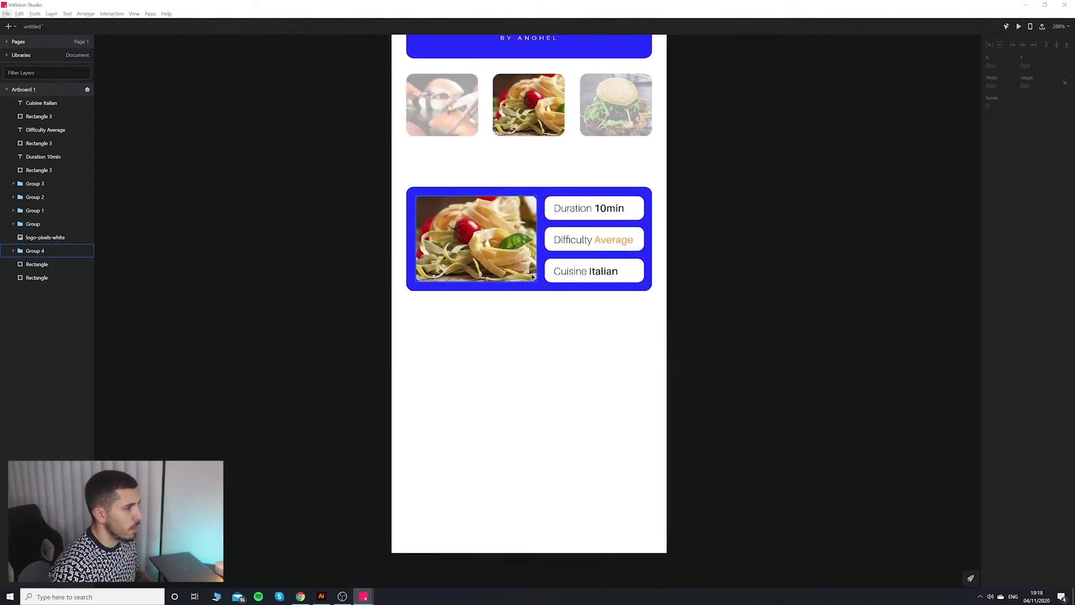
{"action": "scroll", "coordinate": [571, 279], "scroll_direction": "up", "scroll_amount": 4}
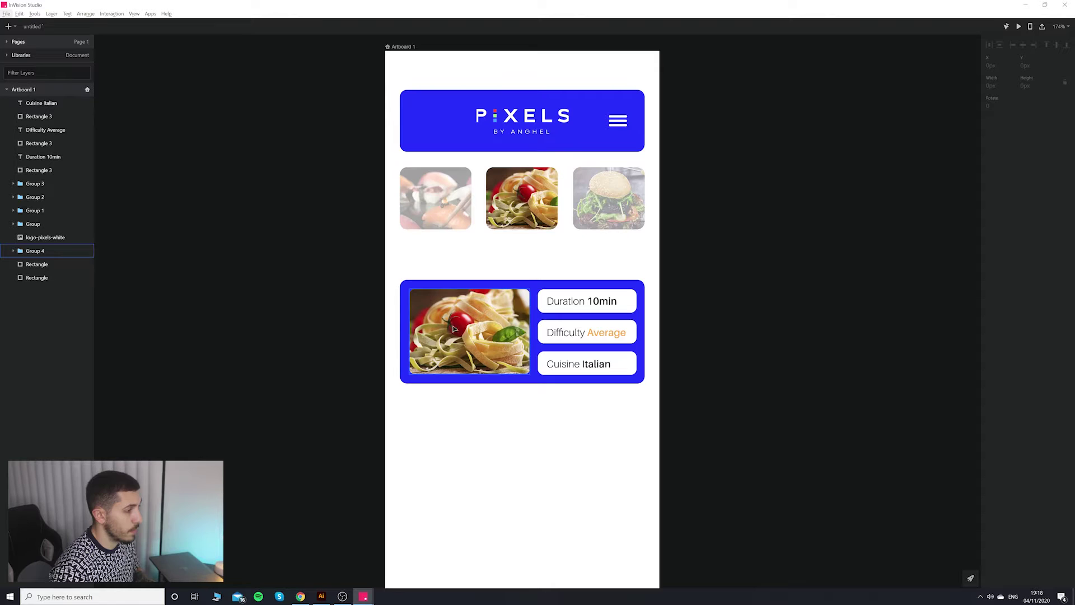
{"action": "scroll", "coordinate": [646, 405], "scroll_direction": "down", "scroll_amount": 2}
{"action": "scroll", "coordinate": [610, 354], "scroll_direction": "down", "scroll_amount": 3}
{"action": "scroll", "coordinate": [610, 353], "scroll_direction": "up", "scroll_amount": 4}
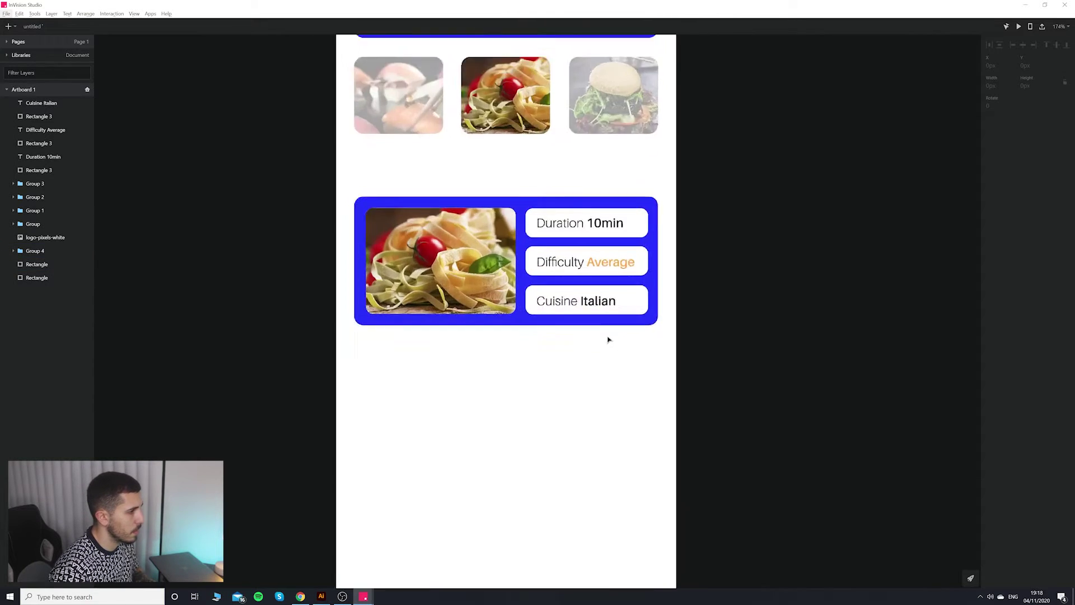
{"action": "scroll", "coordinate": [607, 338], "scroll_direction": "down", "scroll_amount": 3}
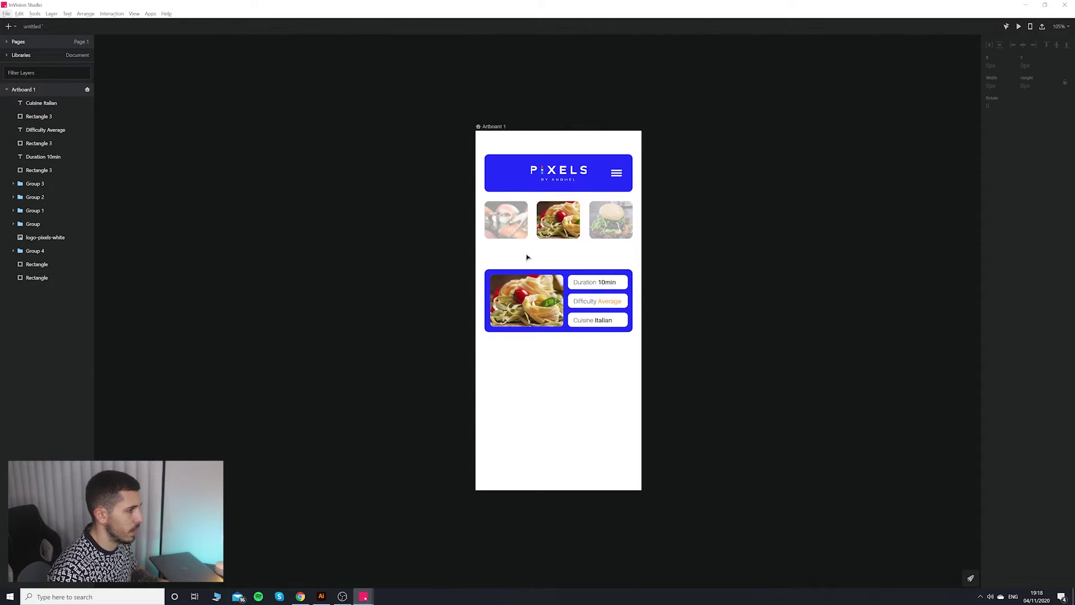
Add the text heading "Most famous Italian Food" in a box spanning the card's width, just above the blue recipe card.
{"action": "left_click_drag", "start_coordinate": [484, 257], "coordinate": [634, 272]}
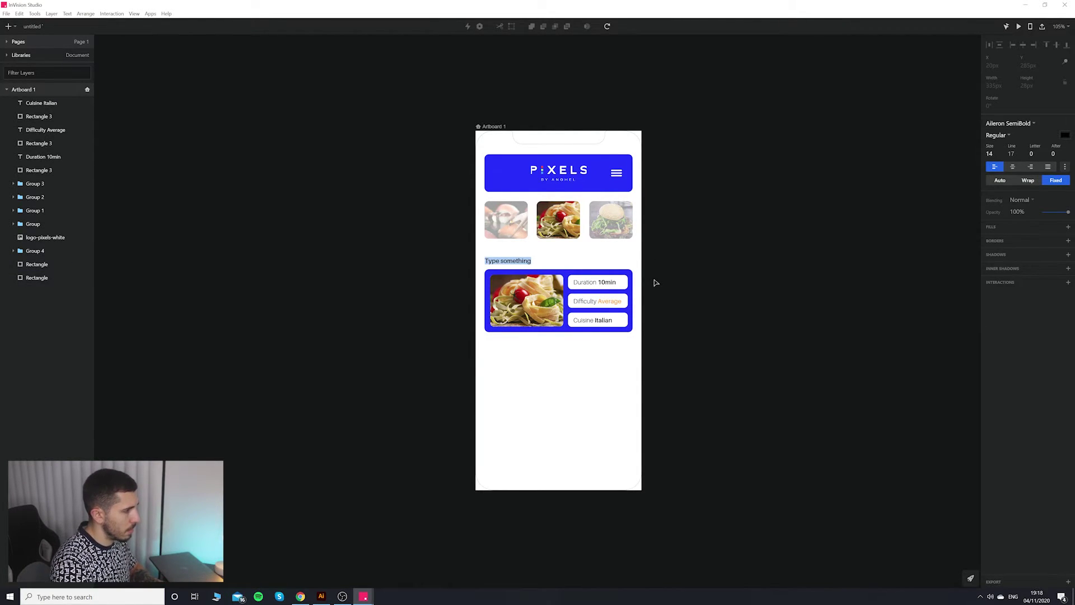
{"action": "type", "text": "T"}
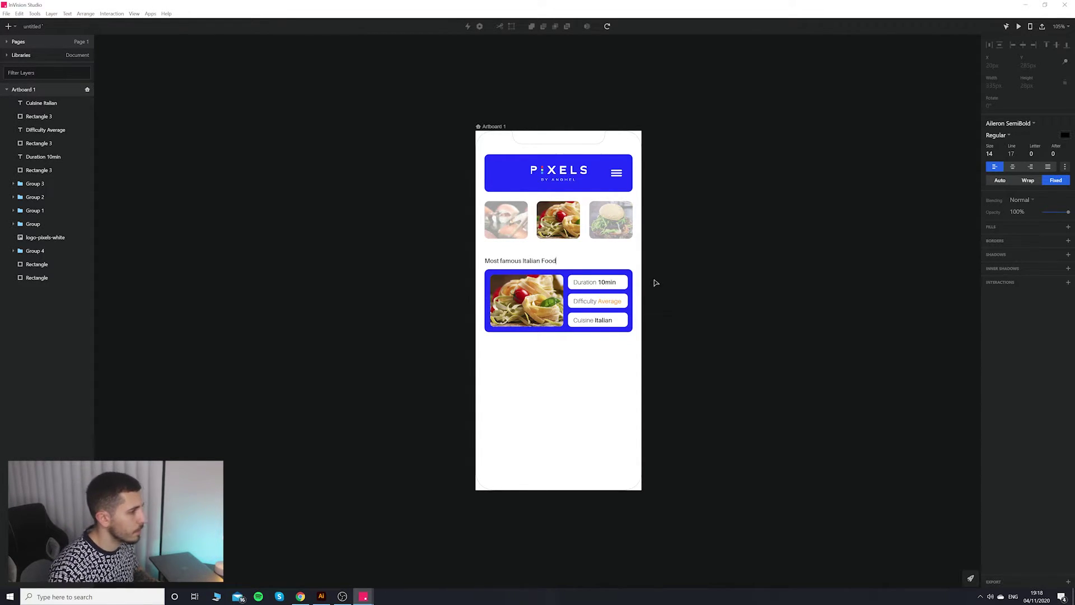
{"action": "key", "text": "Escape"}
{"action": "left_click", "coordinate": [737, 302]}
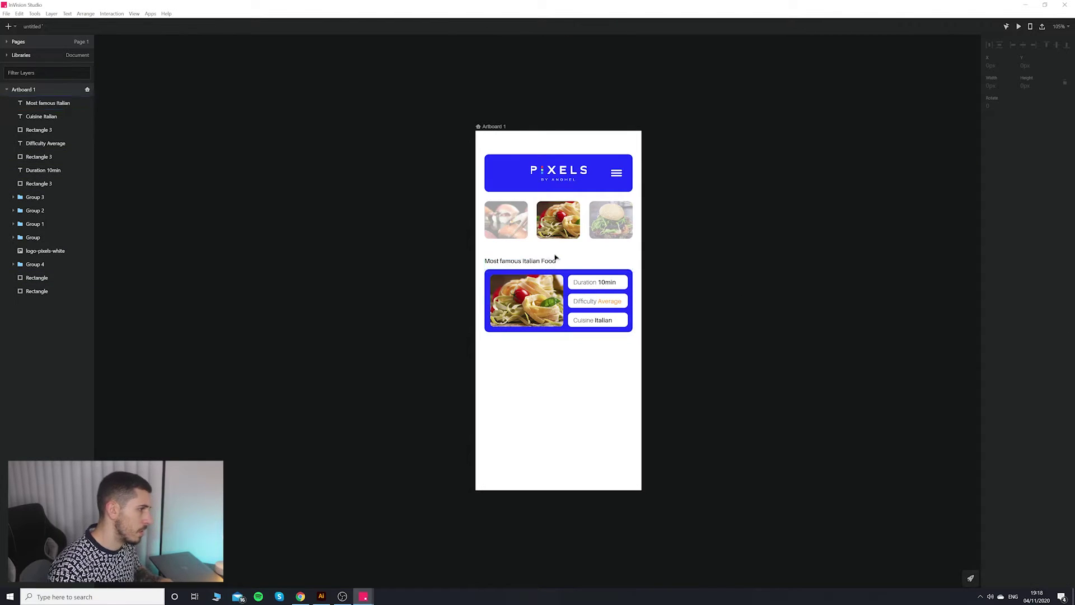
Change the heading's last word to "Recipe" so it reads "Most famous Italian Recipe".
{"action": "double_click", "coordinate": [537, 260]}
{"action": "left_click", "coordinate": [557, 261]}
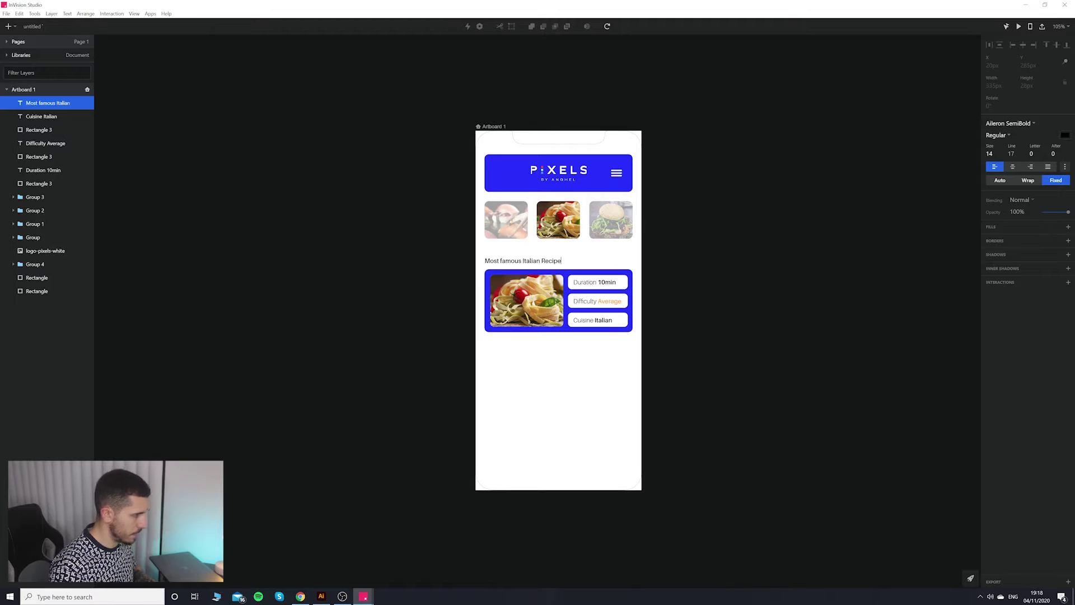
{"action": "key", "text": "Escape"}
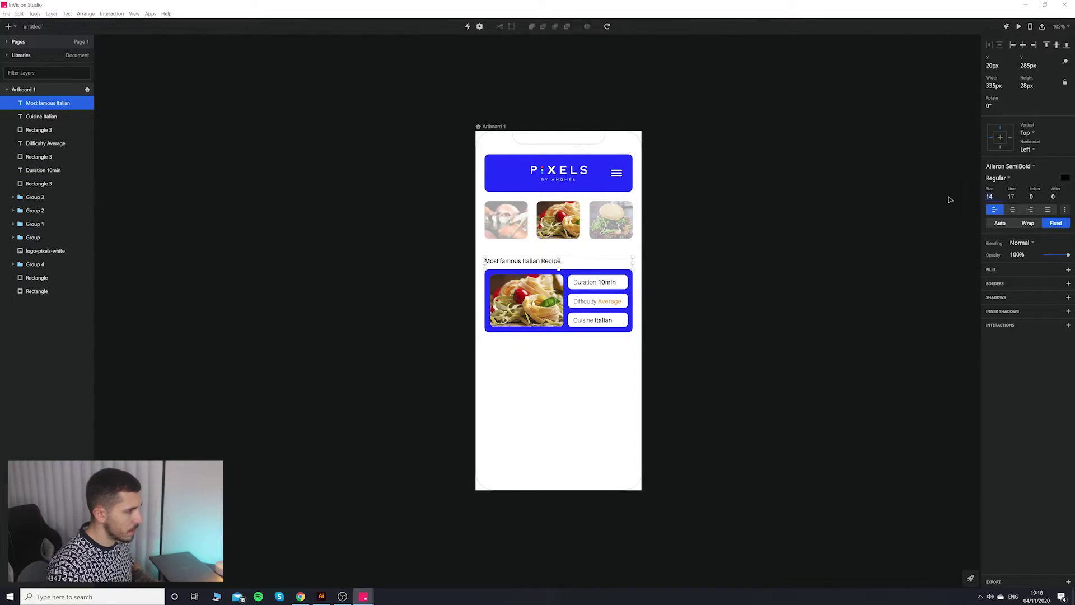
Set the "Most famous Italian Recipe" heading's font size to 16 and deselect it.
{"action": "type", "text": "16"}
{"action": "key", "text": "Return"}
{"action": "left_click", "coordinate": [875, 251]}
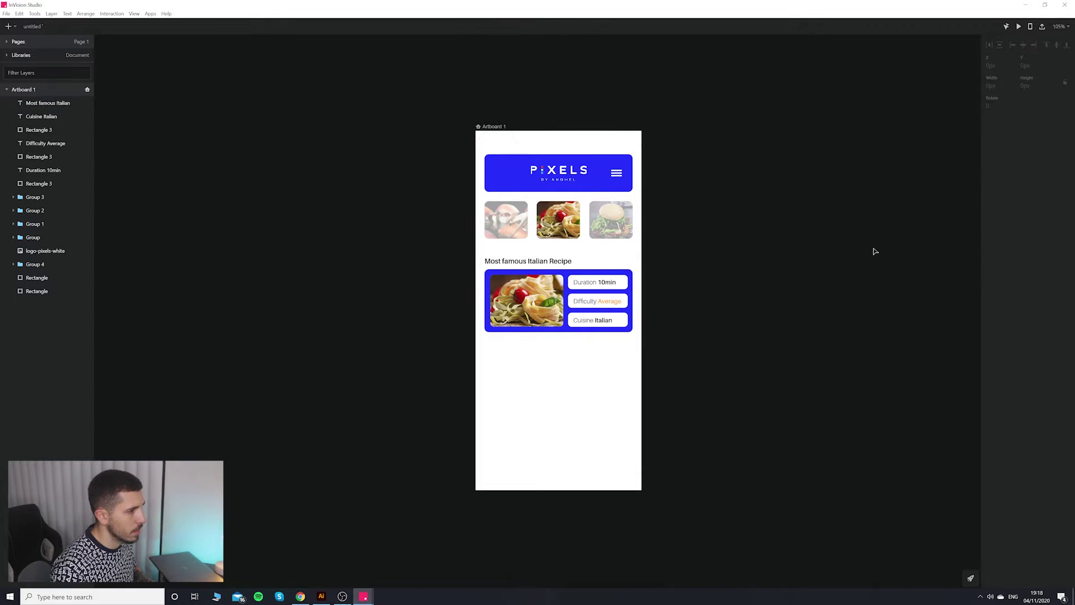
Try moving the heading to the centre above the recipe card, and undo the move.
{"action": "scroll", "coordinate": [756, 260], "scroll_direction": "up", "scroll_amount": 5}
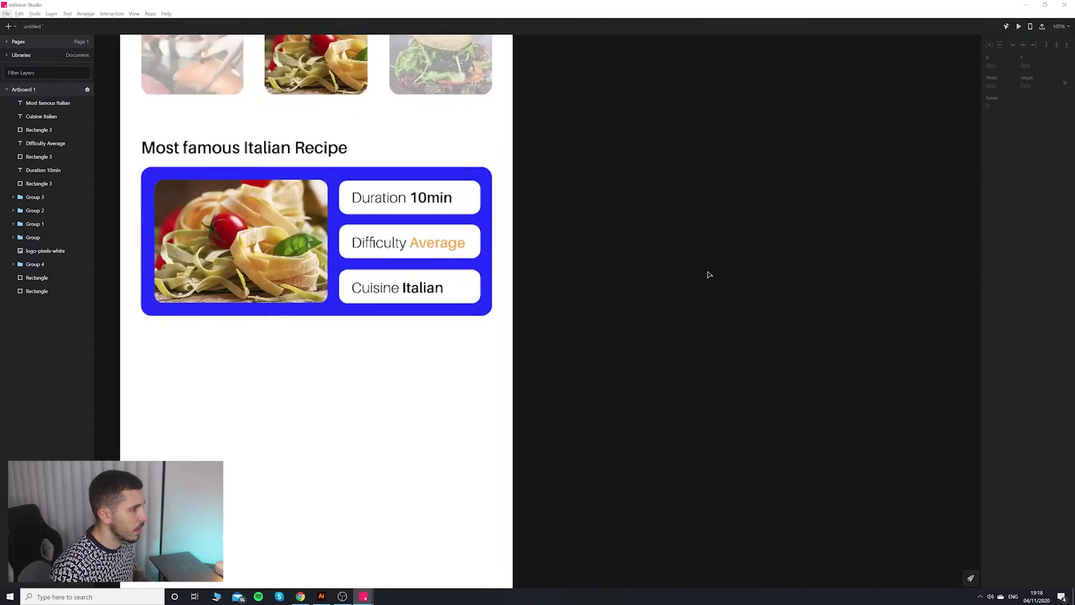
{"action": "scroll", "coordinate": [709, 268], "scroll_direction": "down", "scroll_amount": 2}
{"action": "left_click", "coordinate": [557, 218]}
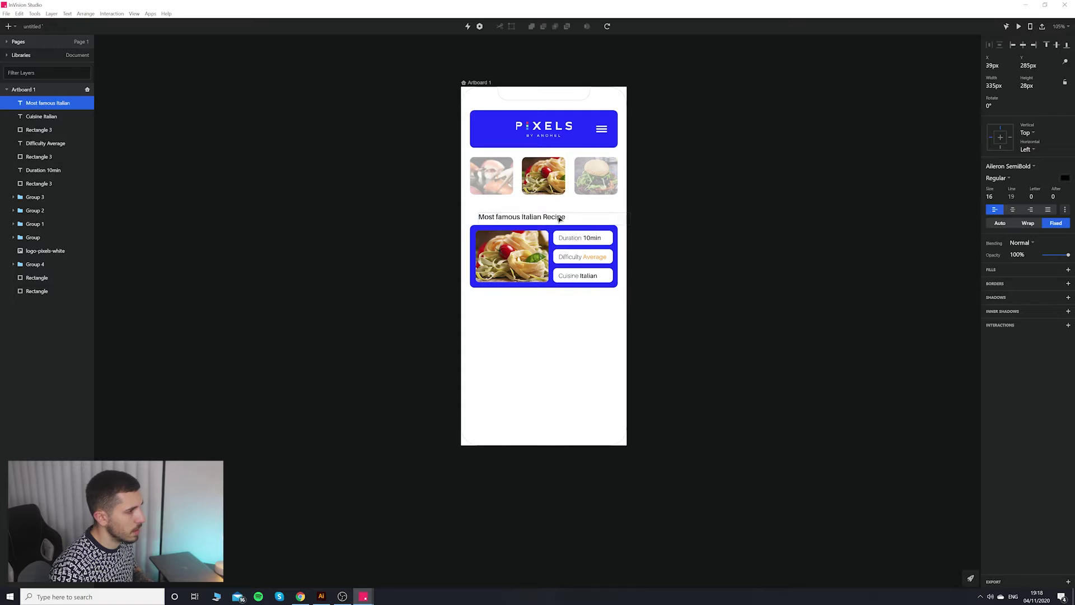
{"action": "left_click_drag", "start_coordinate": [574, 218], "coordinate": [583, 218]}
{"action": "left_click", "coordinate": [739, 263]}
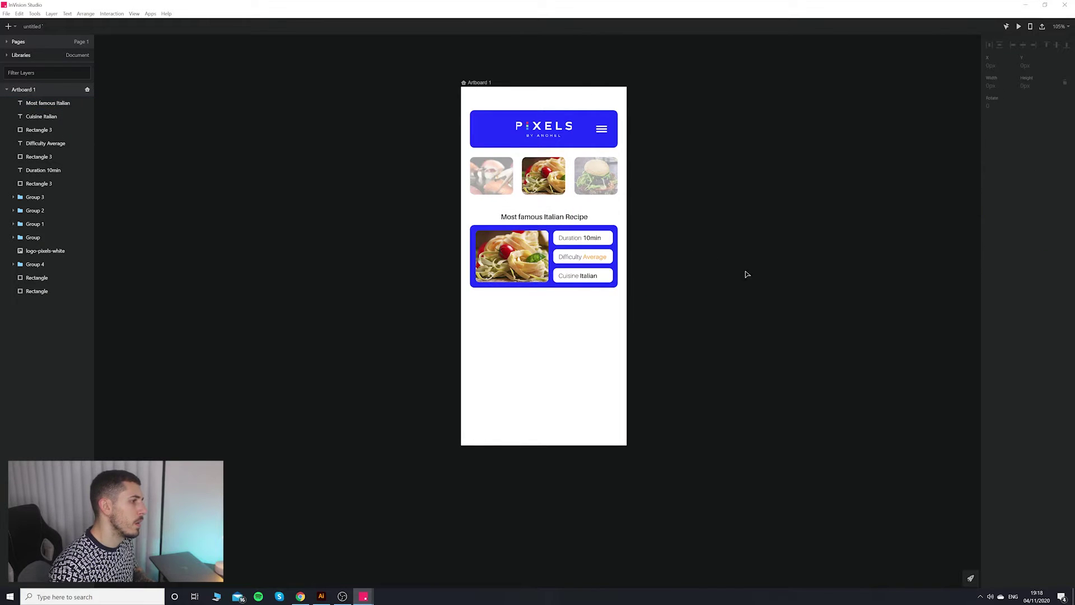
{"action": "scroll", "coordinate": [747, 273], "scroll_direction": "up", "scroll_amount": 2}
{"action": "key", "text": "ctrl+z"}
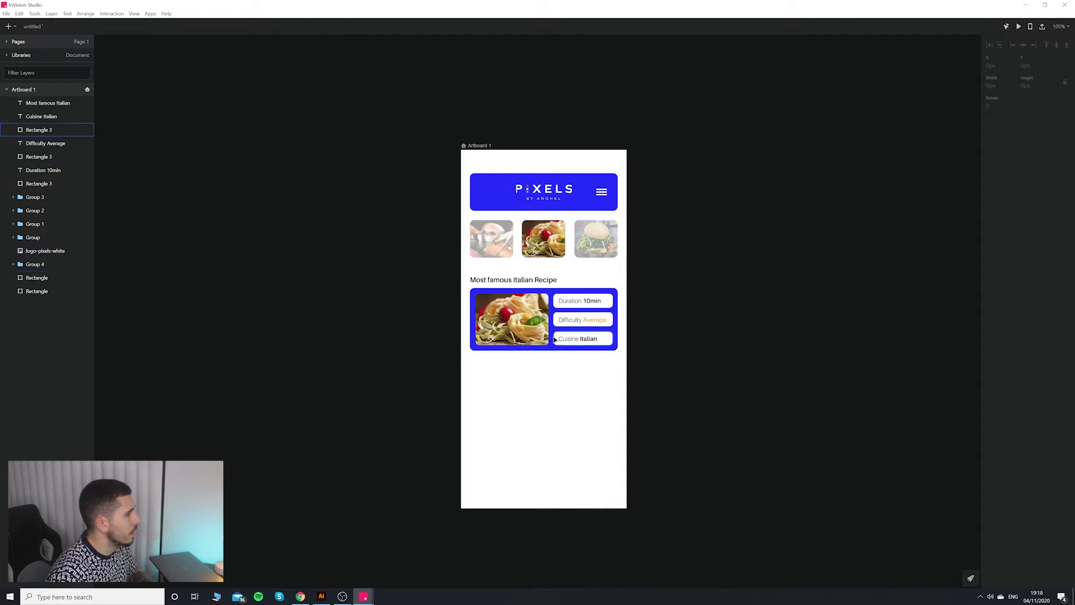
{"action": "left_click", "coordinate": [541, 282]}
{"action": "left_click", "coordinate": [860, 256]}
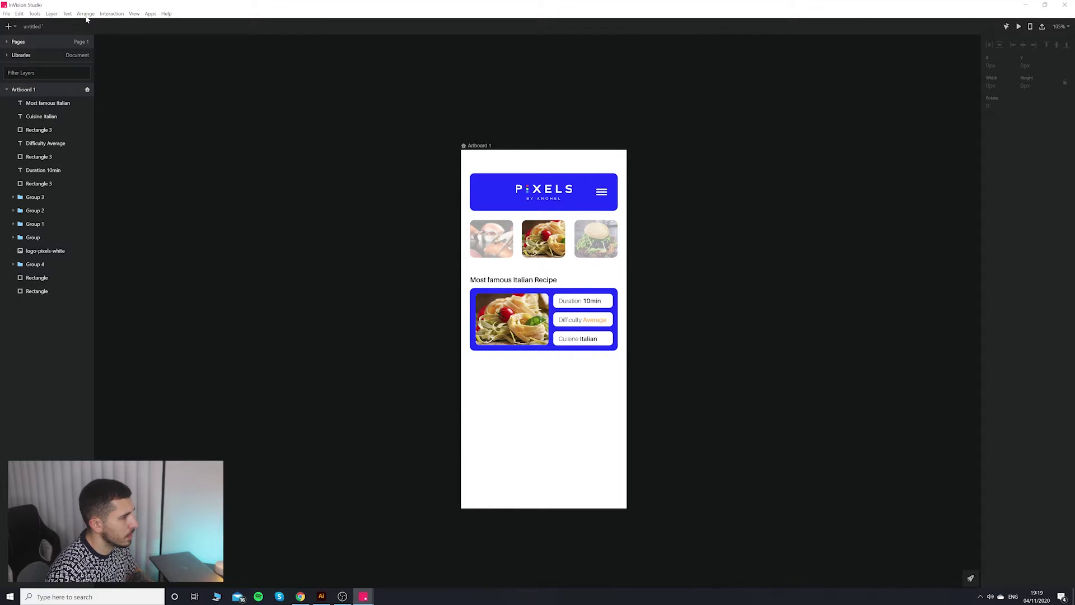
{"action": "left_click", "coordinate": [515, 320]}
{"action": "left_click", "coordinate": [513, 280], "text": "shift"}
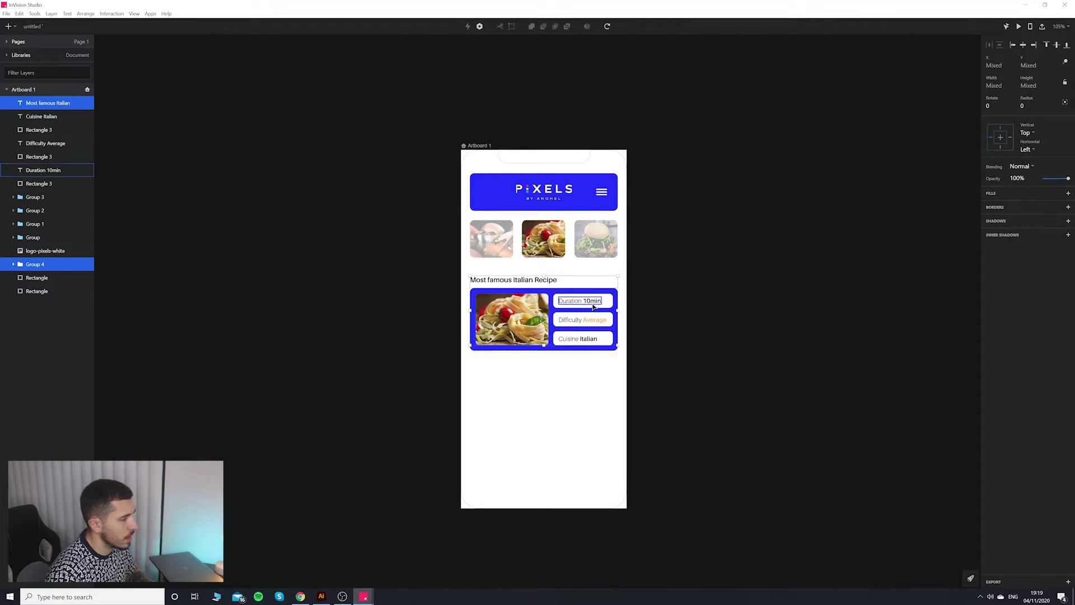
{"action": "left_click", "coordinate": [655, 319]}
Group the "Duration 10min" label with its white box.
{"action": "scroll", "coordinate": [592, 320], "scroll_direction": "up", "scroll_amount": 3}
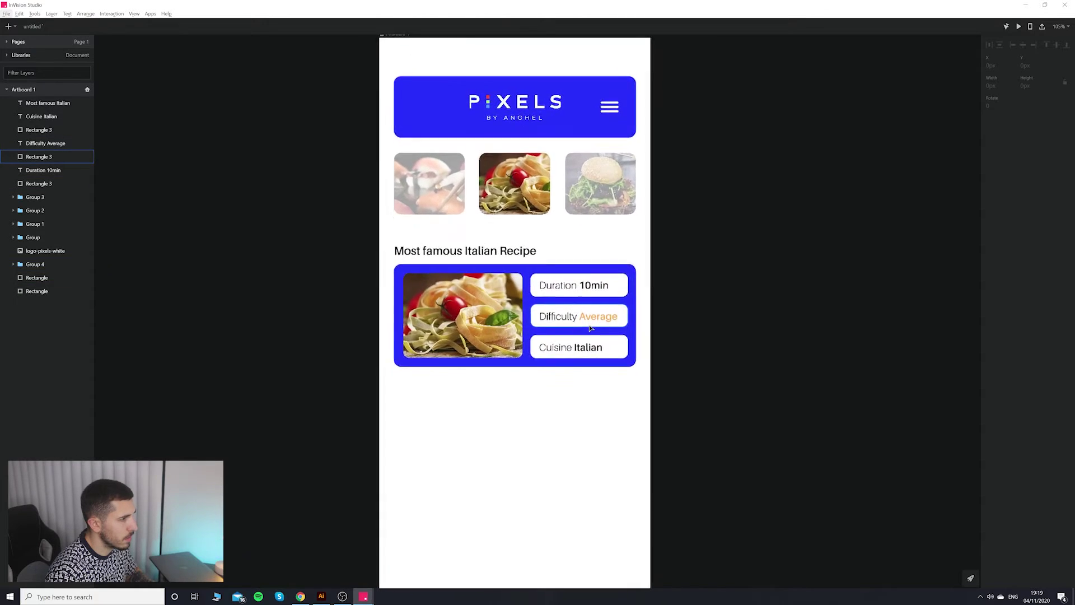
{"action": "scroll", "coordinate": [591, 328], "scroll_direction": "down", "scroll_amount": 3}
{"action": "scroll", "coordinate": [582, 291], "scroll_direction": "up", "scroll_amount": 5}
{"action": "left_click", "coordinate": [642, 251]}
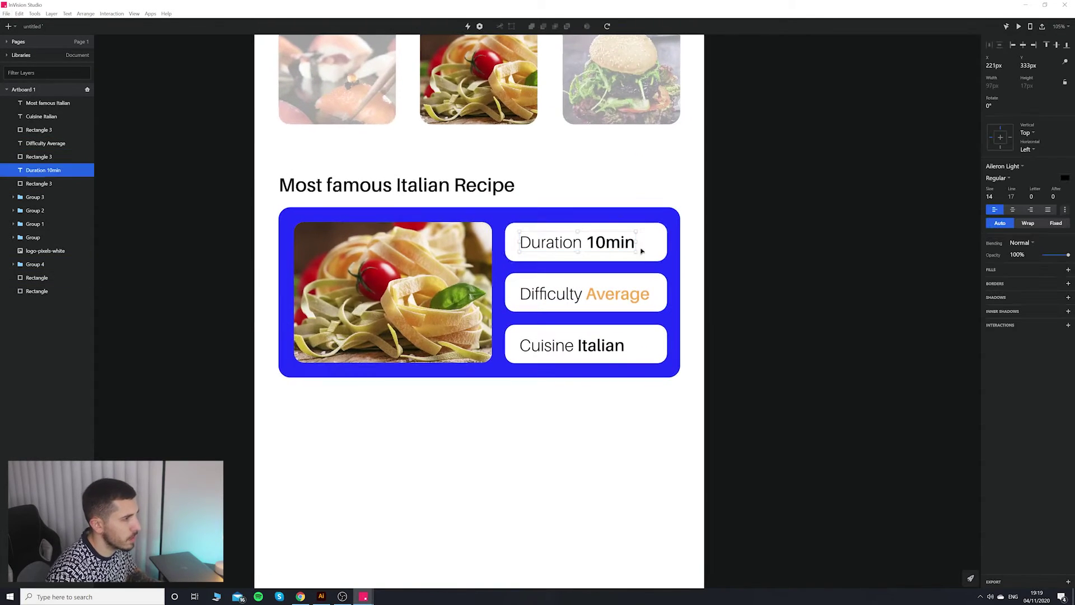
{"action": "left_click", "coordinate": [658, 252], "text": "shift"}
{"action": "key", "text": "ctrl+g"}
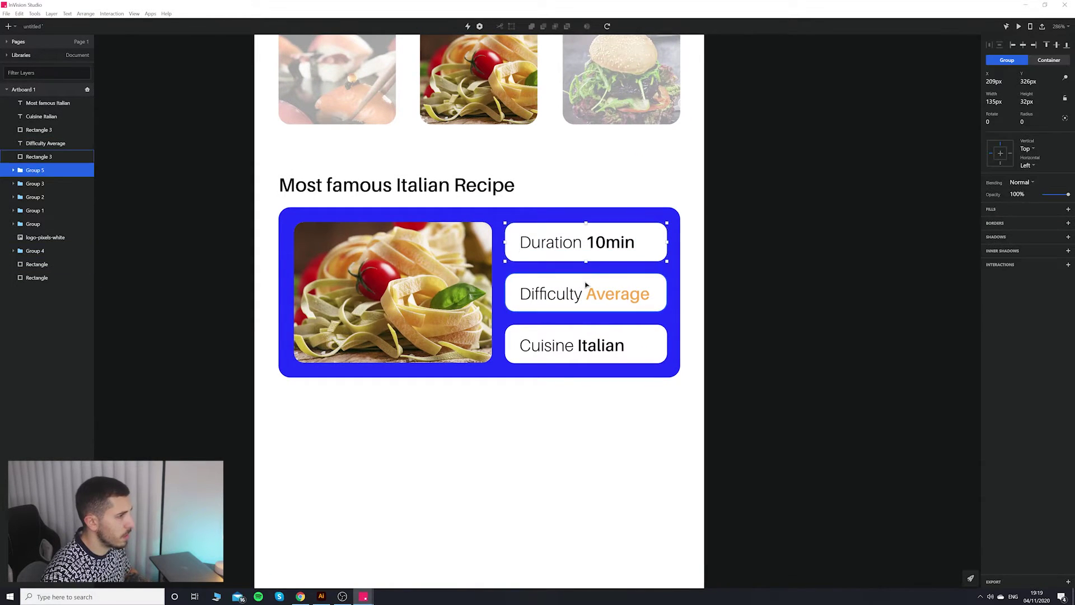
Group the "Difficulty Average" label with its white box.
{"action": "left_click", "coordinate": [636, 281]}
{"action": "left_click", "coordinate": [637, 281], "text": "shift"}
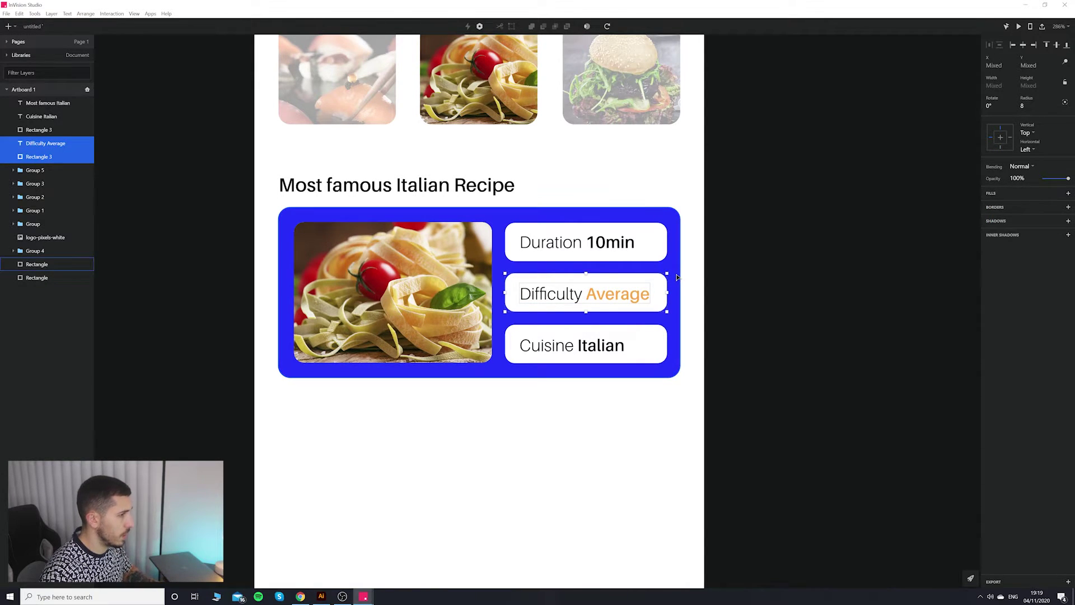
{"action": "left_click", "coordinate": [655, 280]}
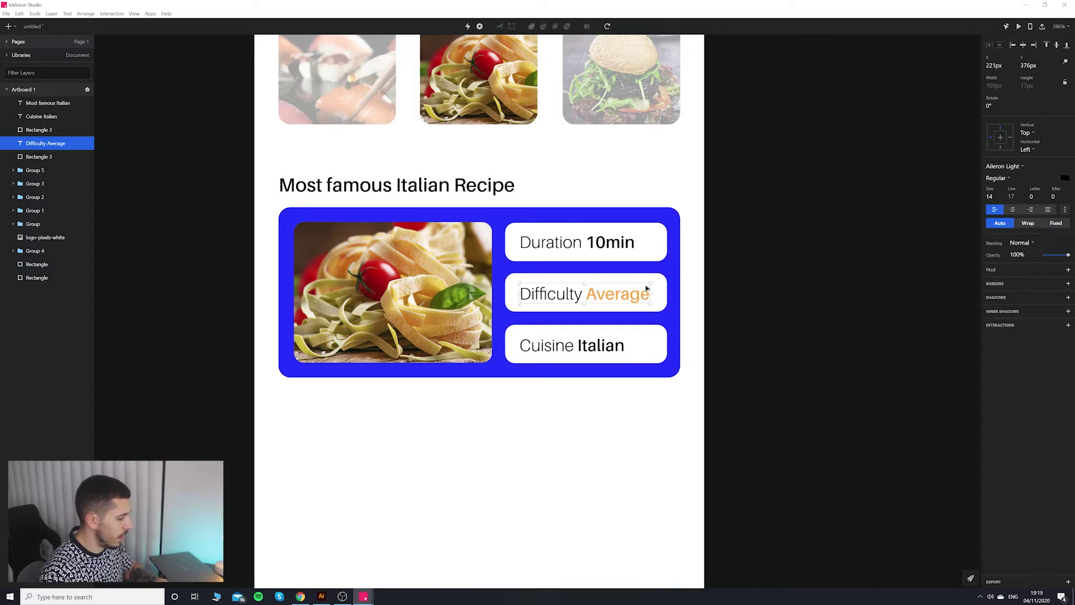
{"action": "left_click", "coordinate": [653, 280], "text": "shift"}
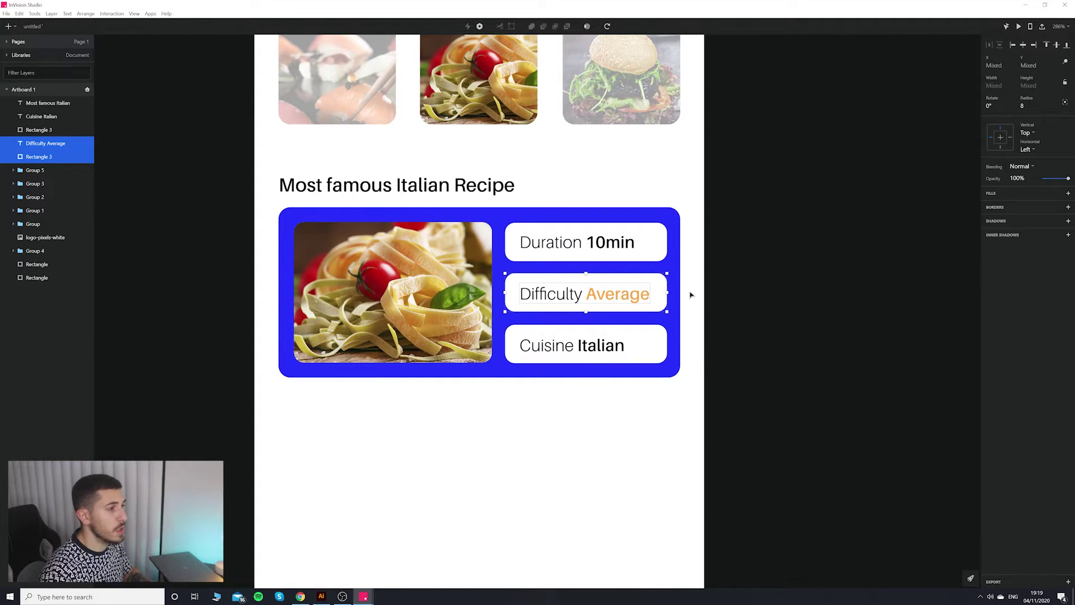
{"action": "key", "text": "ctrl+g"}
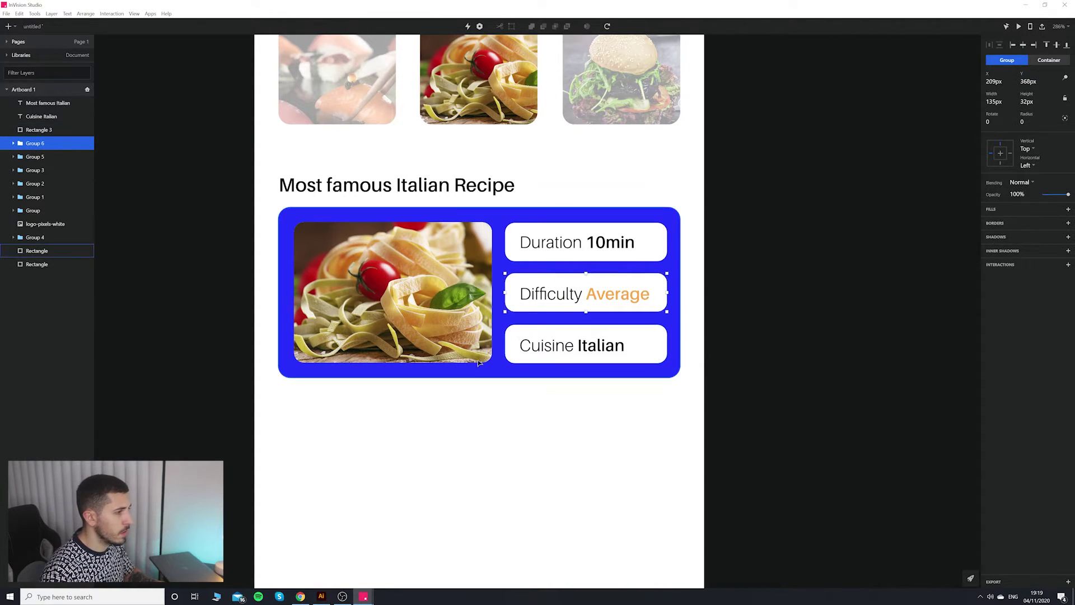
Group the "Cuisine Italian" label with its white box.
{"action": "left_click", "coordinate": [567, 346]}
{"action": "left_click", "coordinate": [652, 338], "text": "shift"}
{"action": "key", "text": "ctrl+g"}
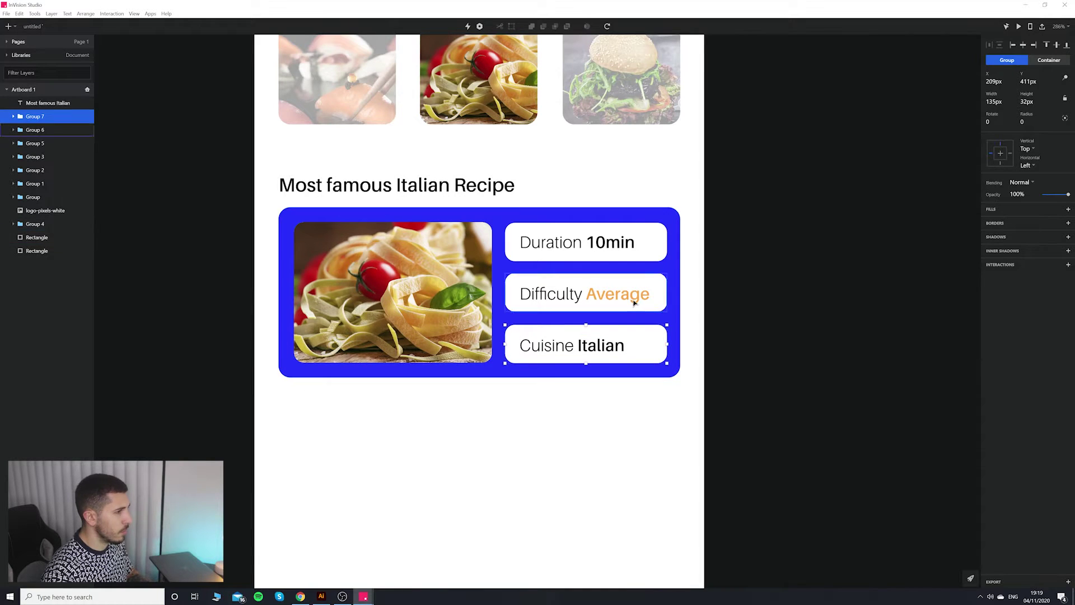
Combine the Duration, Difficulty and Cuisine box groups into one group and deselect it.
{"action": "left_click", "coordinate": [634, 302], "text": "shift"}
{"action": "left_click", "coordinate": [634, 259], "text": "shift"}
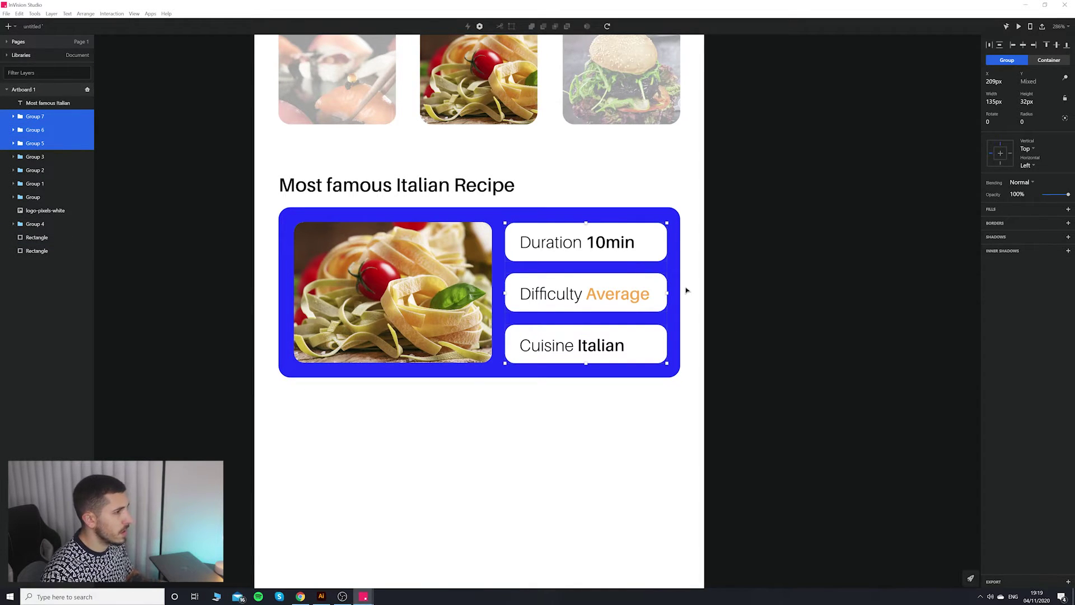
{"action": "key", "text": "ctrl+g"}
{"action": "left_click", "coordinate": [725, 286]}
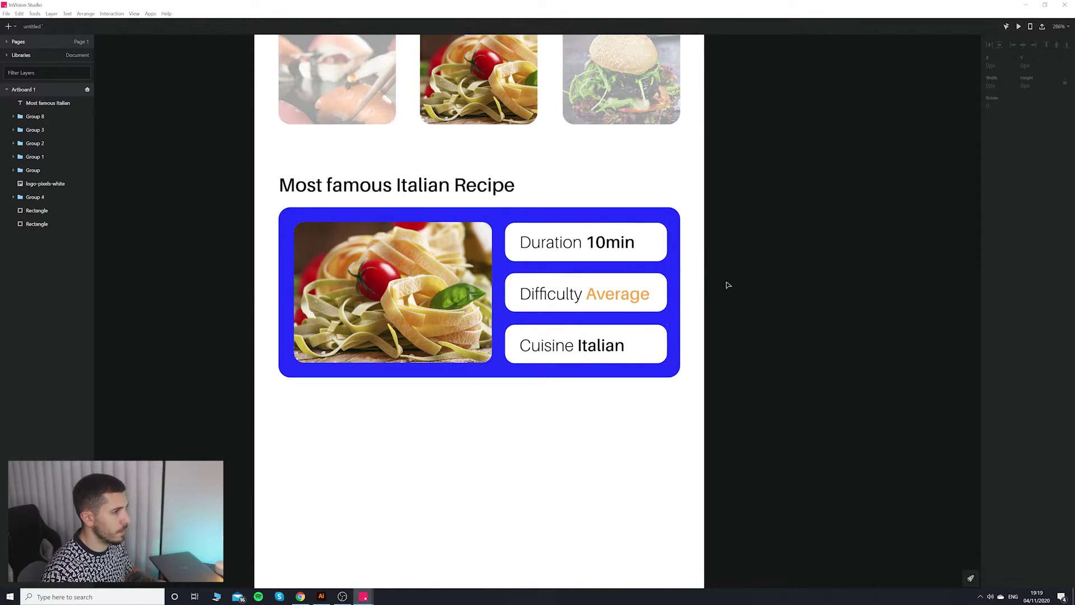
Group the blue card background, pasta photo, info boxes and heading together, undoing any trial moves.
{"action": "left_click", "coordinate": [675, 267]}
{"action": "left_click_drag", "start_coordinate": [668, 275], "coordinate": [757, 283]}
{"action": "key", "text": "ctrl+z"}
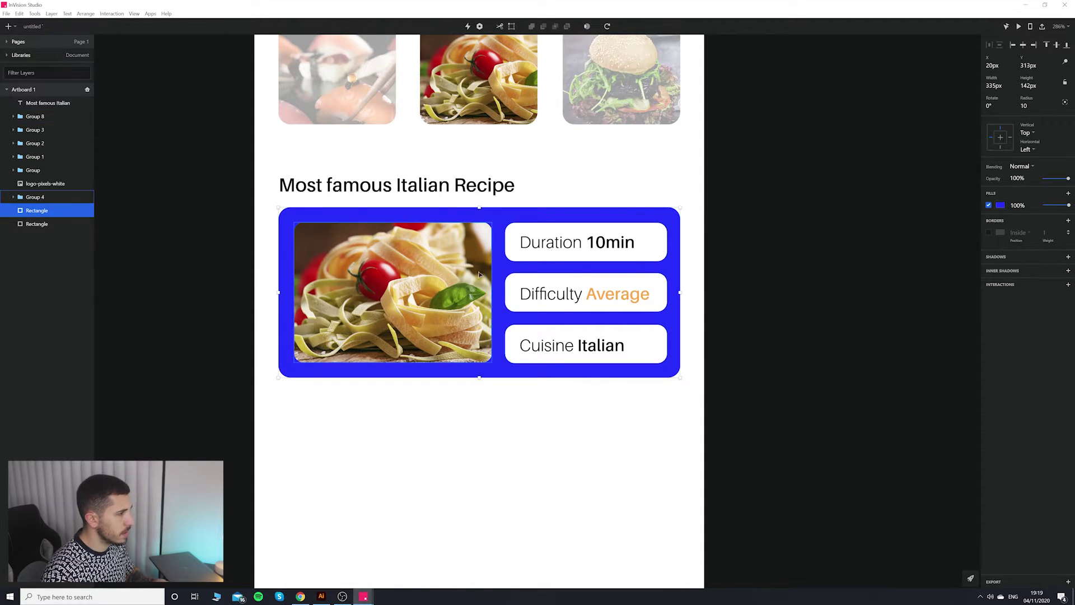
{"action": "left_click", "coordinate": [619, 242], "text": "shift"}
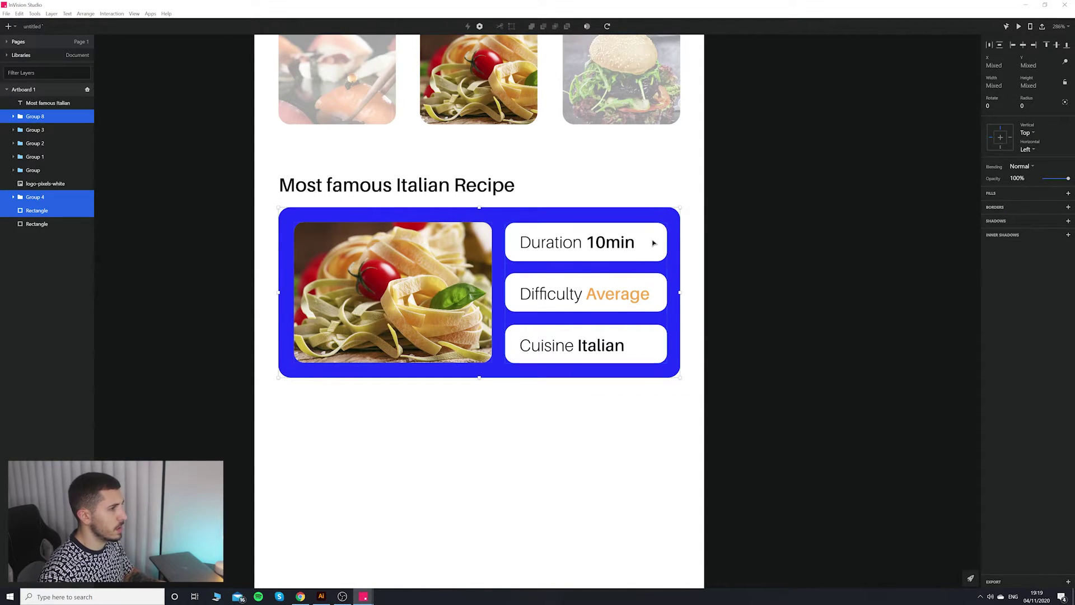
{"action": "left_click", "coordinate": [452, 188], "text": "shift"}
{"action": "key", "text": "ctrl+g"}
{"action": "left_click_drag", "start_coordinate": [610, 280], "coordinate": [646, 241]}
{"action": "key", "text": "ctrl+z"}
Expand the complete recipe card group and examine its nested layers and the layer commands available for it.
{"action": "double_click", "coordinate": [35, 103]}
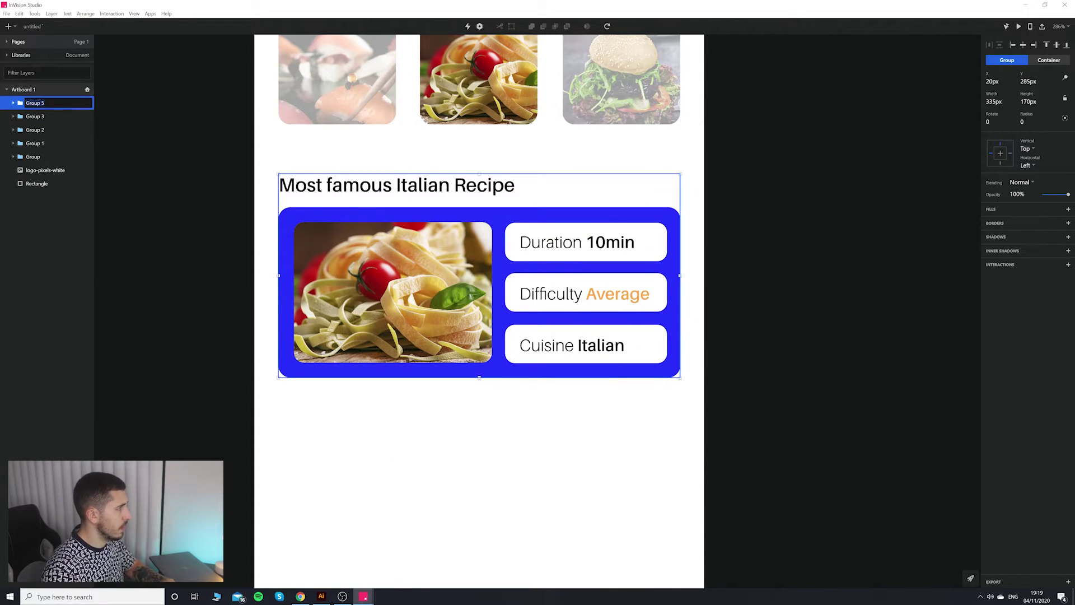
{"action": "key", "text": "Escape"}
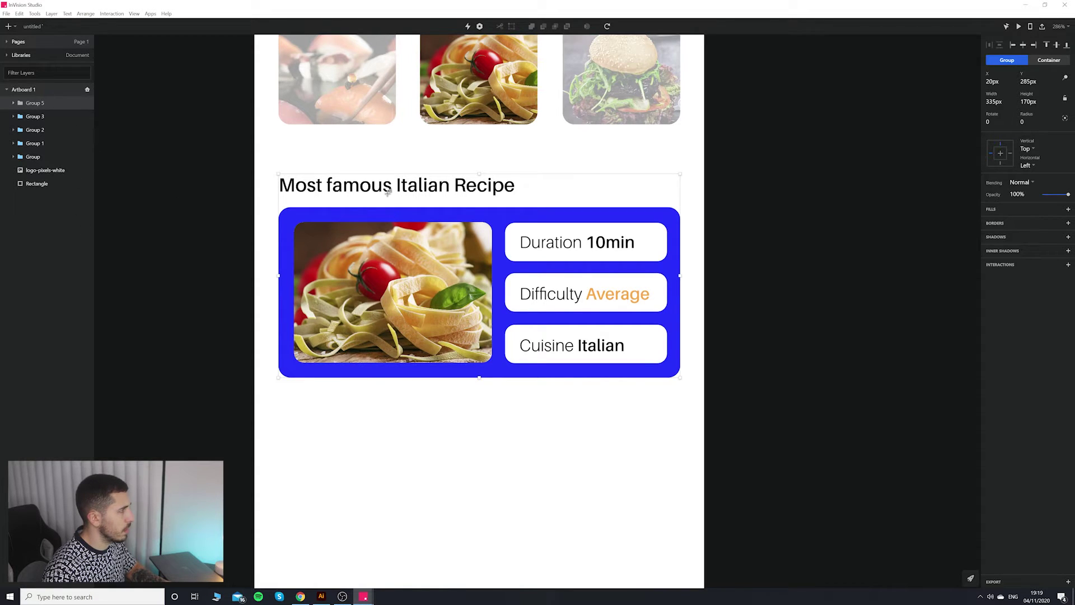
{"action": "left_click", "coordinate": [13, 103]}
{"action": "right_click", "coordinate": [32, 103]}
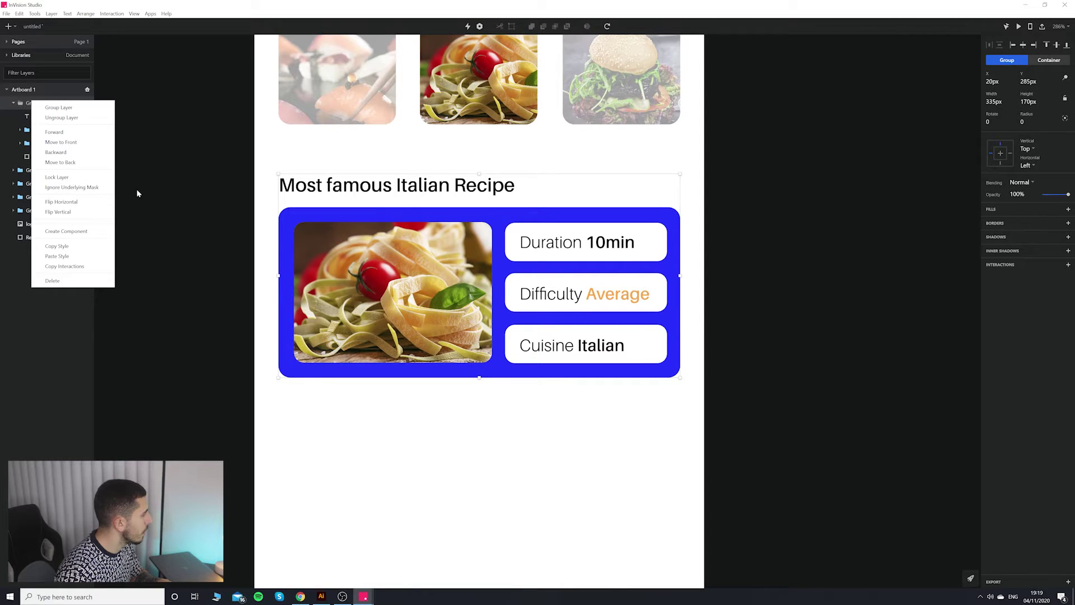
{"action": "left_click", "coordinate": [155, 230]}
{"action": "left_click", "coordinate": [42, 116]}
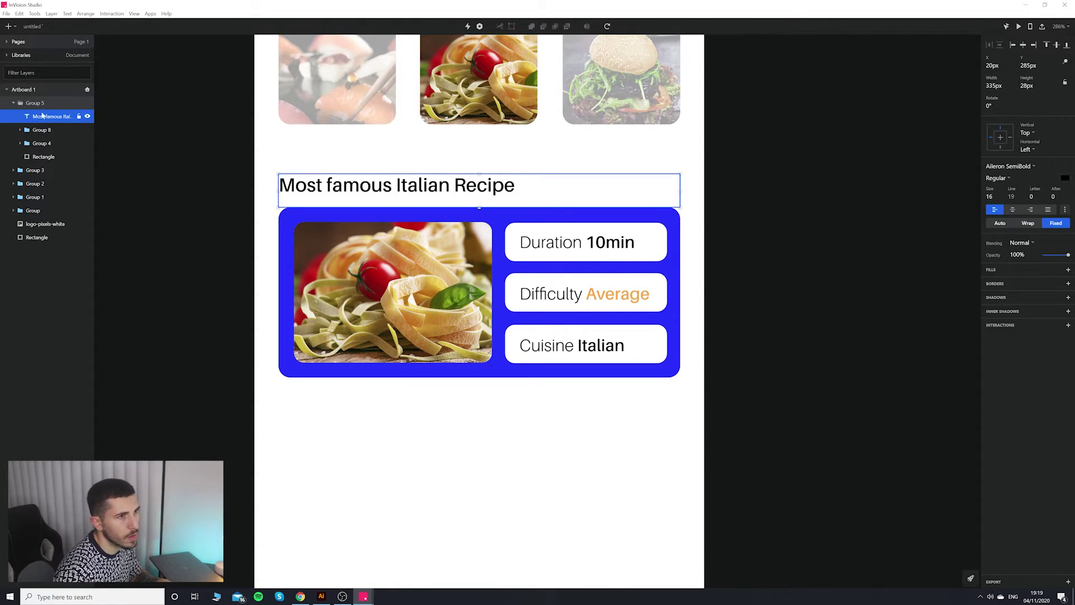
{"action": "key", "text": "Escape"}
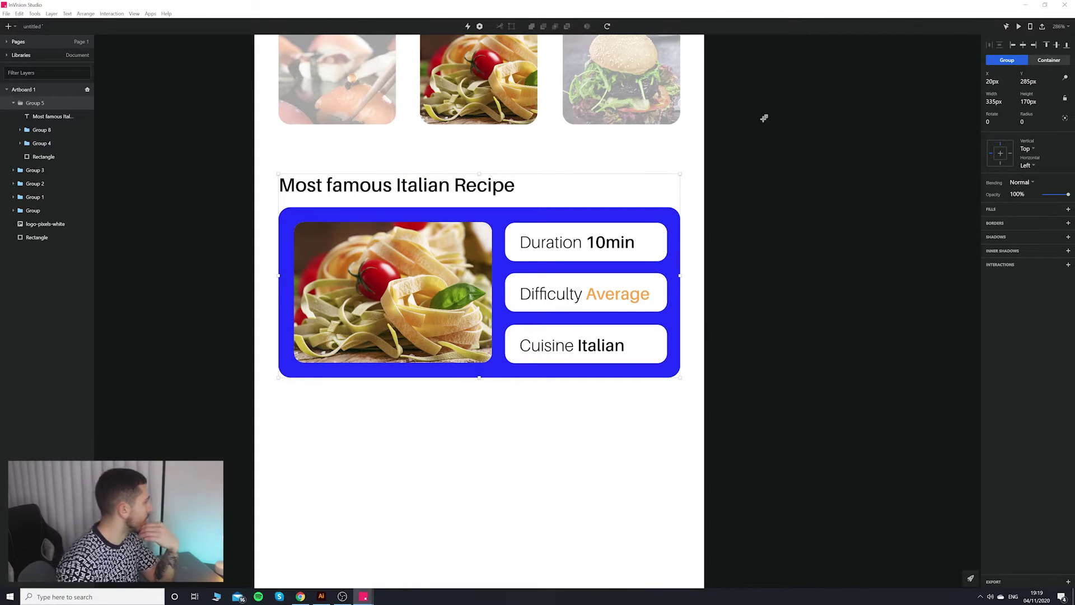
{"action": "right_click", "coordinate": [38, 103]}
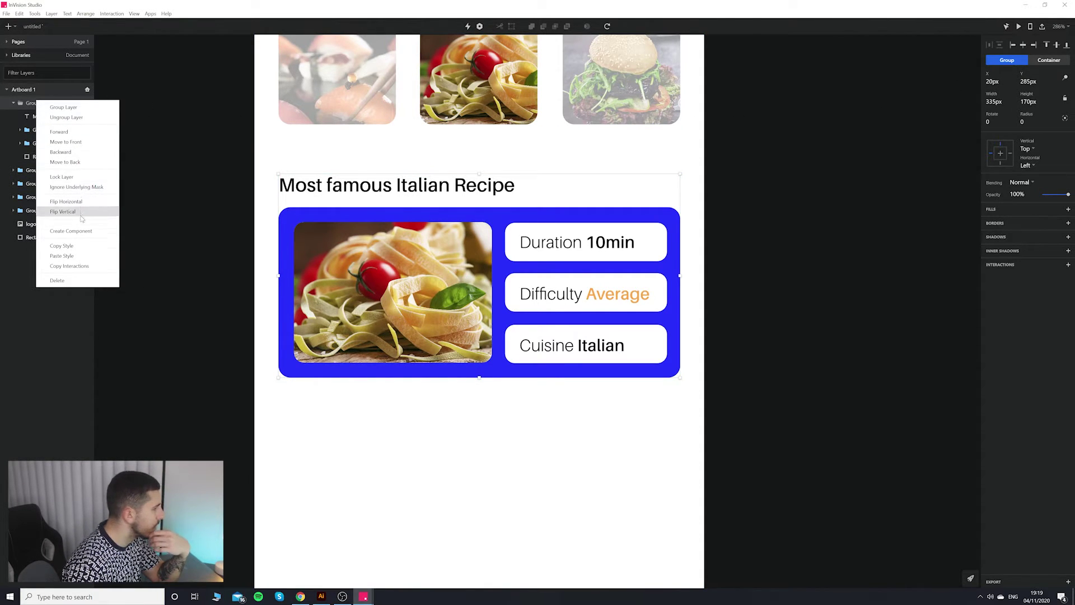
{"action": "left_click", "coordinate": [376, 183]}
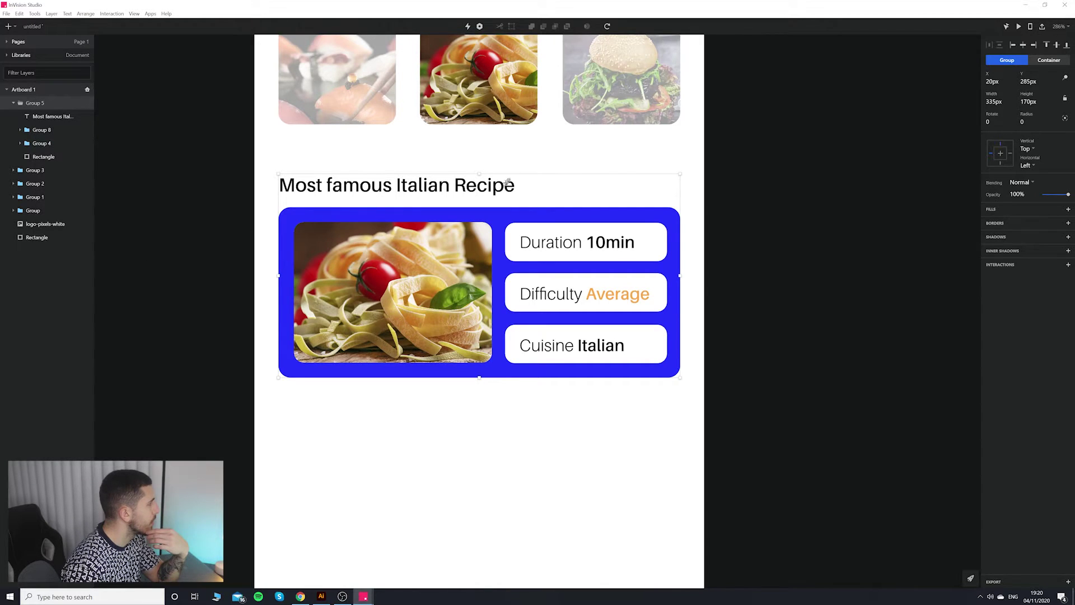
{"action": "left_click", "coordinate": [18, 42]}
{"action": "left_click", "coordinate": [9, 44]}
{"action": "left_click", "coordinate": [67, 14]}
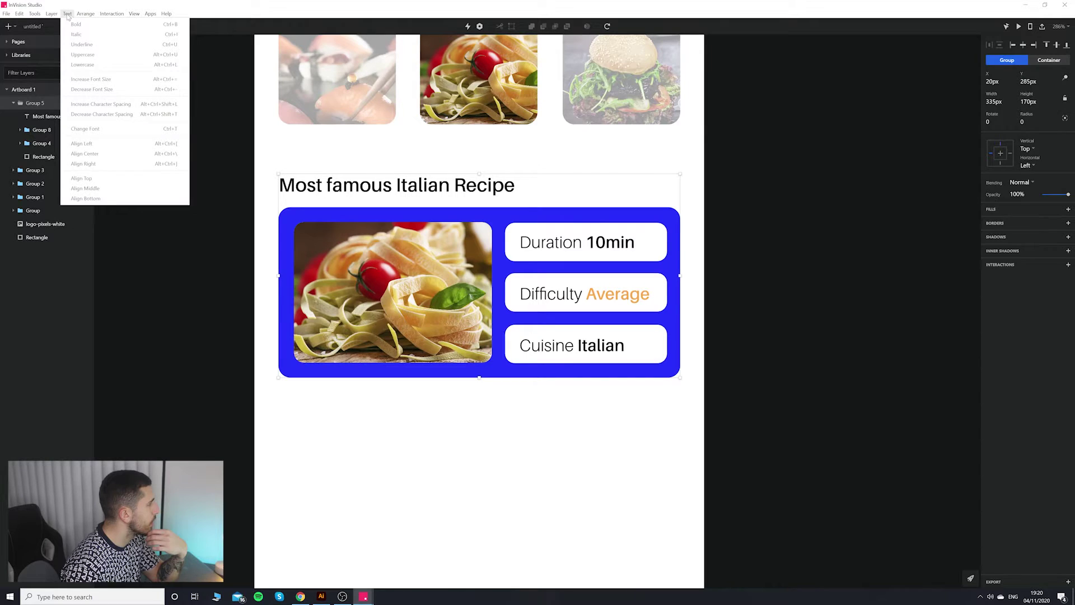
{"action": "mouse_move", "coordinate": [86, 14]}
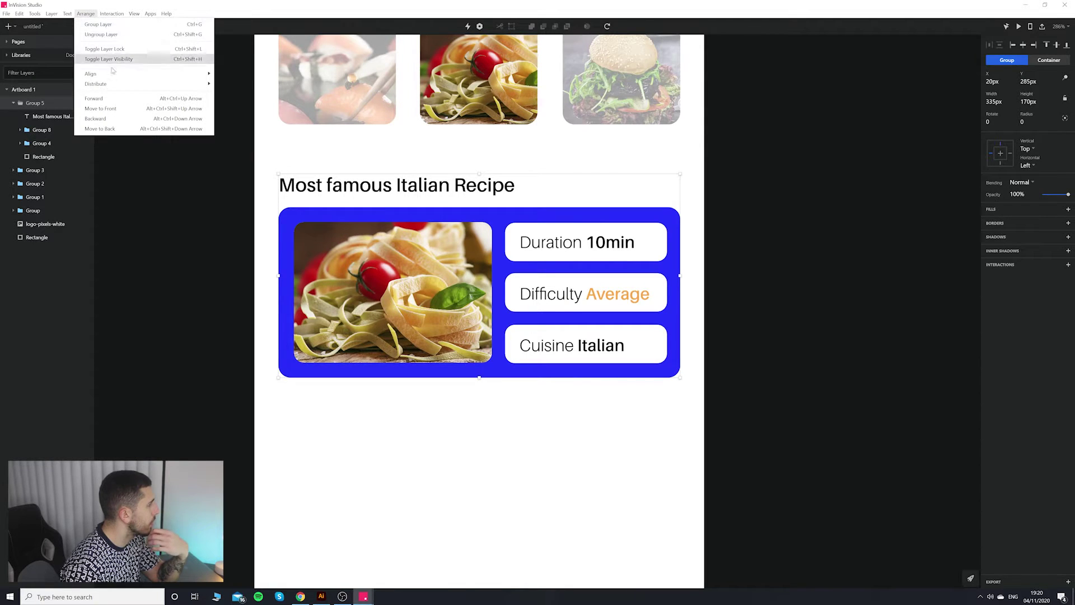
{"action": "left_click", "coordinate": [44, 108]}
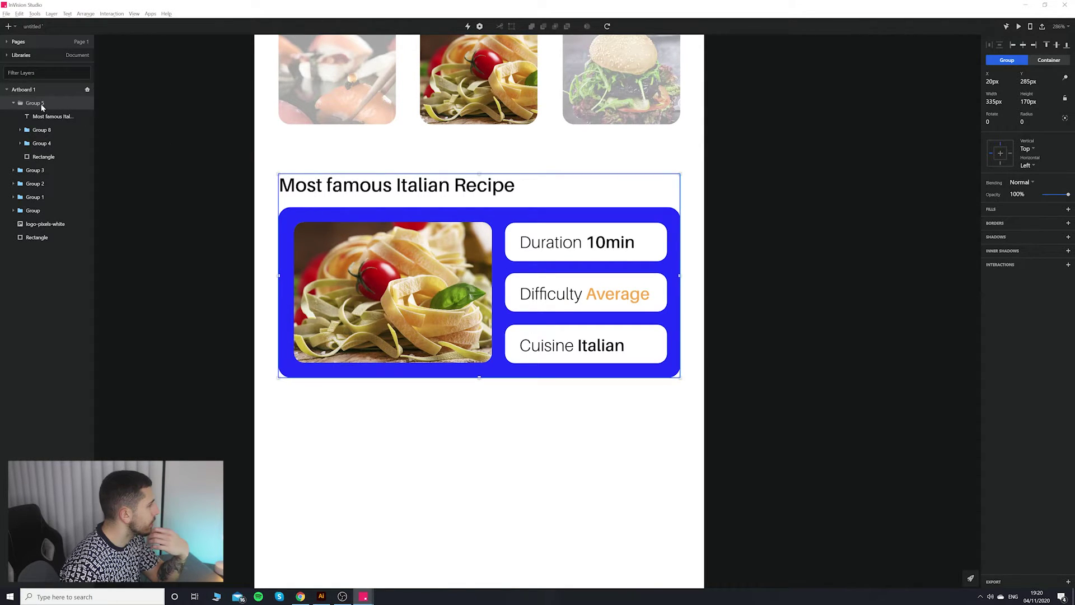
{"action": "left_click", "coordinate": [43, 131]}
{"action": "right_click", "coordinate": [36, 103]}
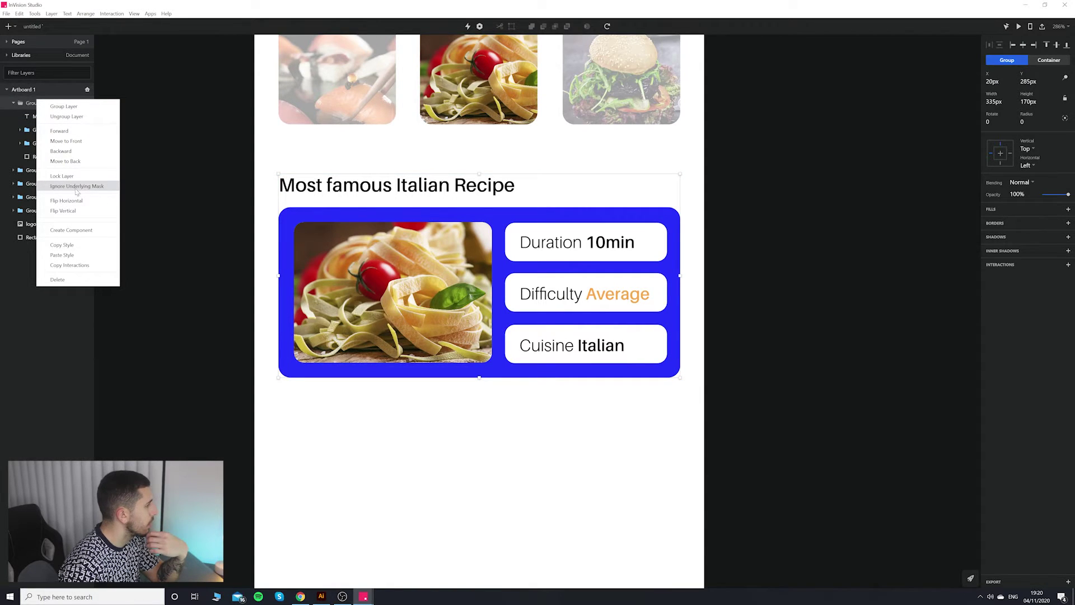
{"action": "left_click", "coordinate": [157, 197]}
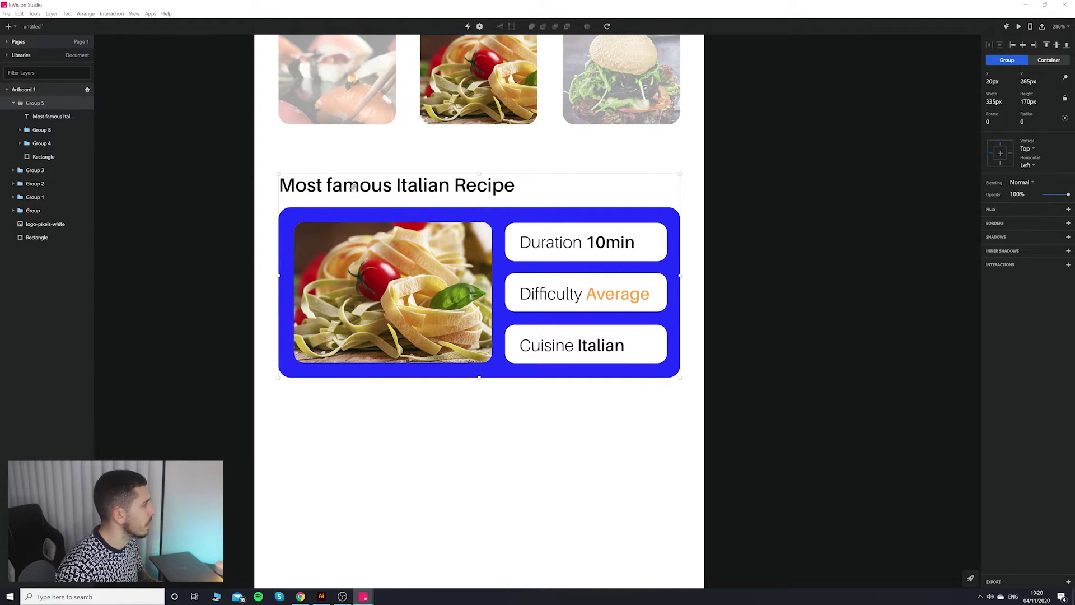
{"action": "key", "text": "Escape"}
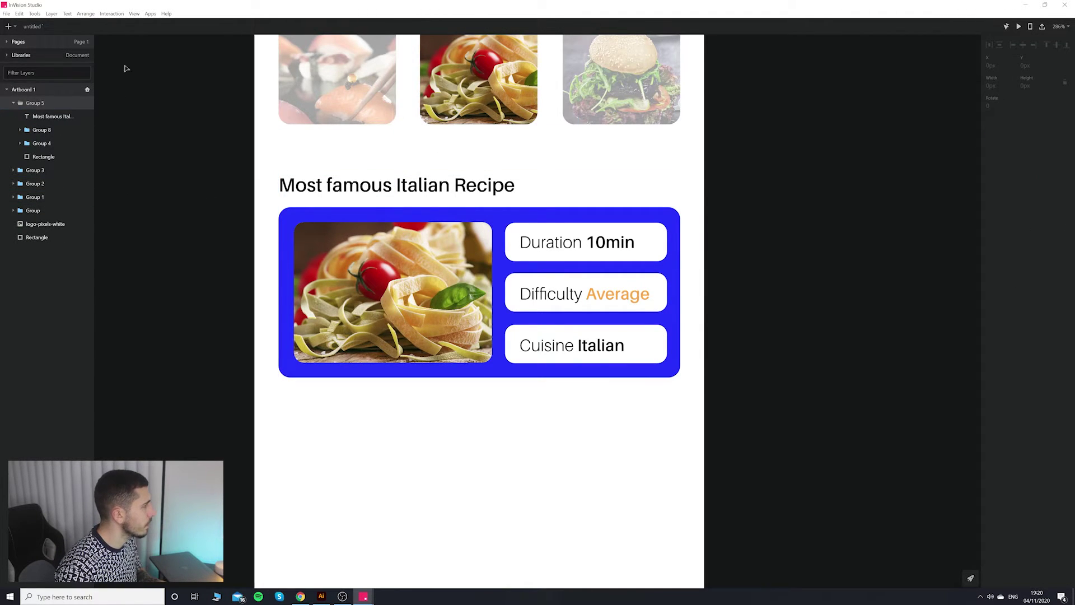
{"action": "left_click", "coordinate": [326, 174]}
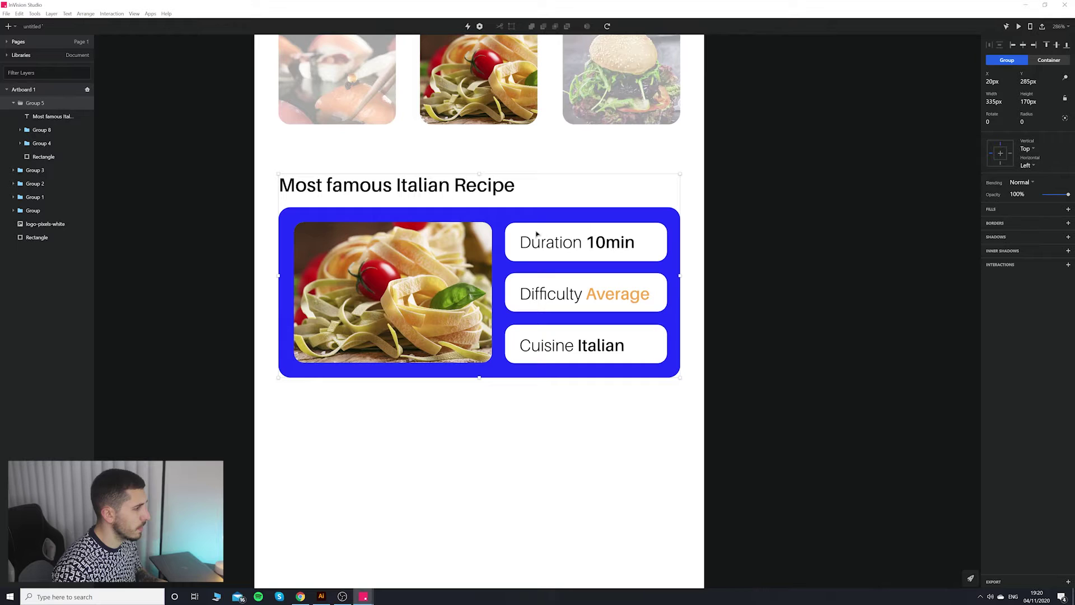
{"action": "right_click", "coordinate": [460, 191]}
{"action": "left_click", "coordinate": [727, 233]}
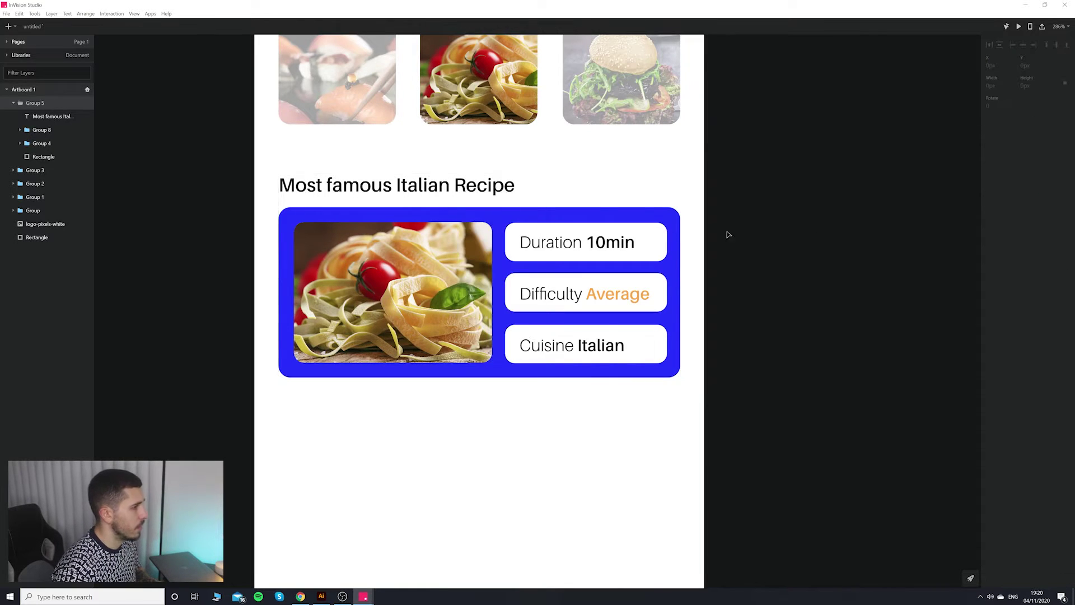
Duplicate the complete recipe card group and place the copy directly below the original, aligned at X 20 px and Y 477 px.
{"action": "scroll", "coordinate": [495, 223], "scroll_direction": "down", "scroll_amount": 1}
{"action": "scroll", "coordinate": [495, 223], "scroll_direction": "down", "scroll_amount": 5}
{"action": "scroll", "coordinate": [486, 209], "scroll_direction": "up", "scroll_amount": 3}
{"action": "key", "text": "ctrl+v"}
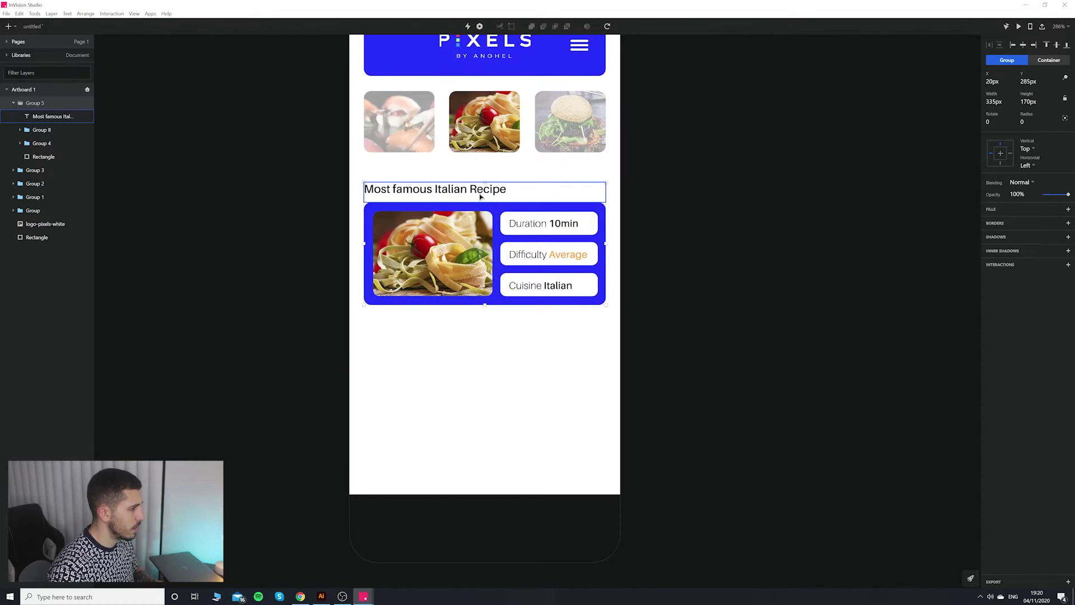
{"action": "left_click_drag", "start_coordinate": [485, 209], "coordinate": [482, 350]}
{"action": "scroll", "coordinate": [483, 350], "scroll_direction": "down", "scroll_amount": 6}
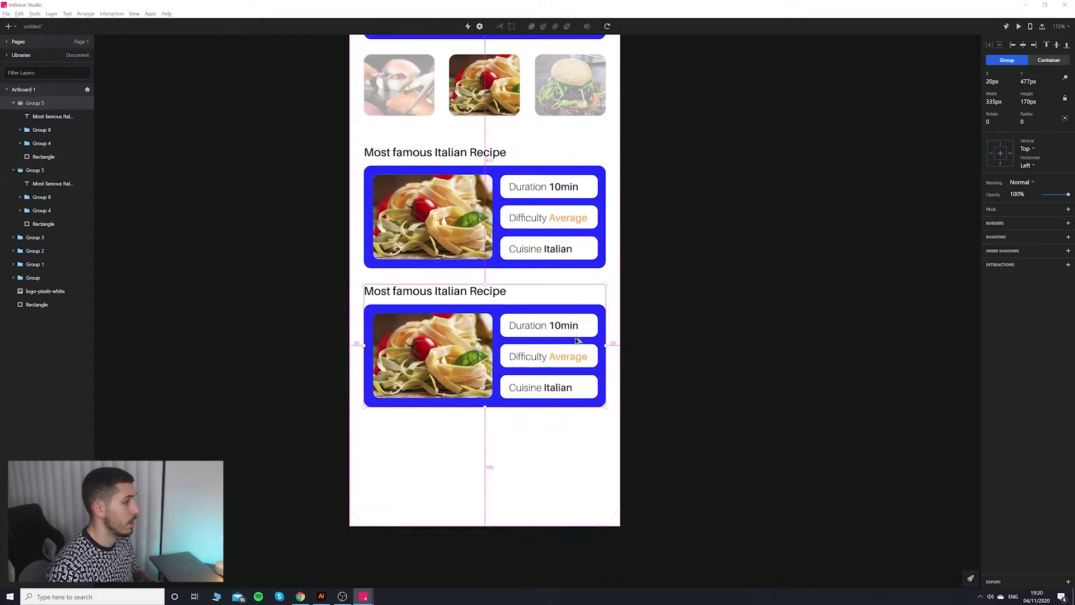
Add a third copy of the recipe card below the second one, running past the artboard's lower edge.
{"action": "scroll", "coordinate": [576, 336], "scroll_direction": "up", "scroll_amount": 2}
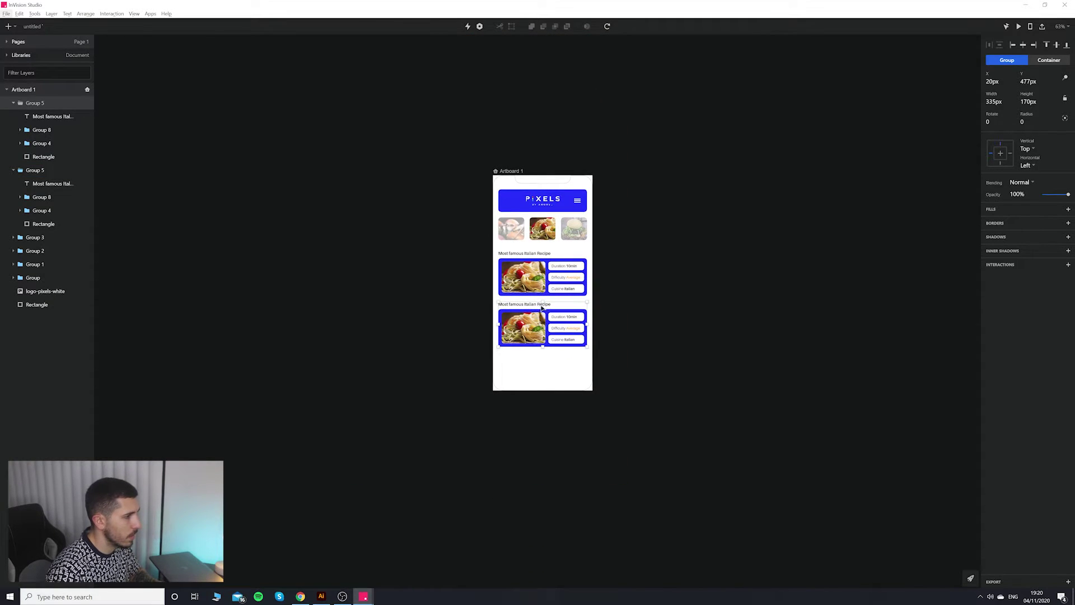
{"action": "left_click_drag", "start_coordinate": [541, 308], "coordinate": [530, 359]}
{"action": "key", "text": "ctrl+v"}
{"action": "left_click", "coordinate": [657, 371]}
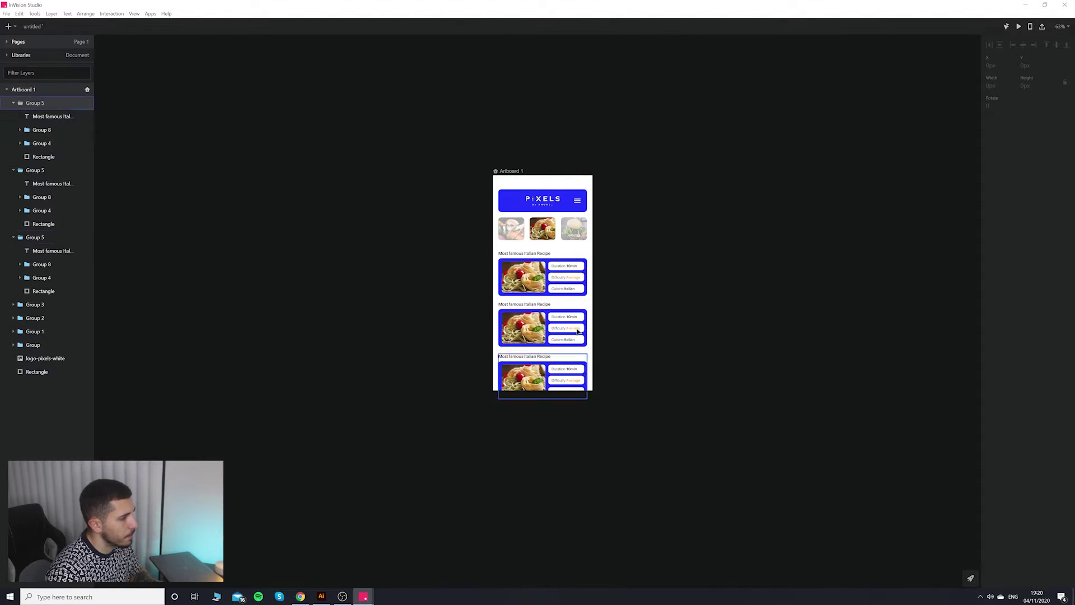
Shift the three food photos slightly up toward the header, to Y 157 px.
{"action": "left_click", "coordinate": [511, 170]}
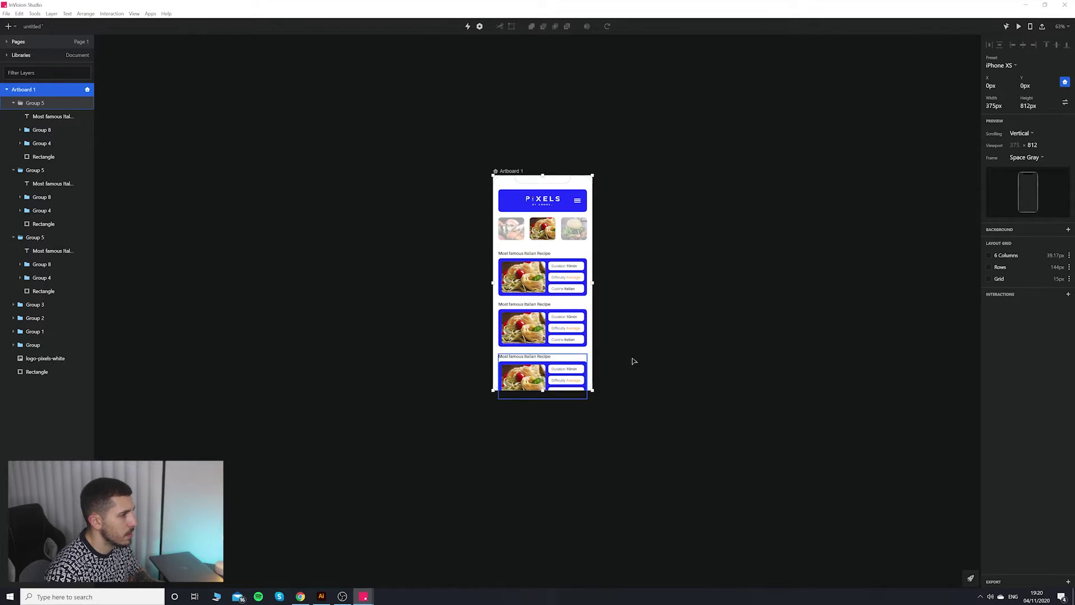
{"action": "scroll", "coordinate": [588, 355], "scroll_direction": "up", "scroll_amount": 3}
{"action": "scroll", "coordinate": [541, 375], "scroll_direction": "up", "scroll_amount": 2}
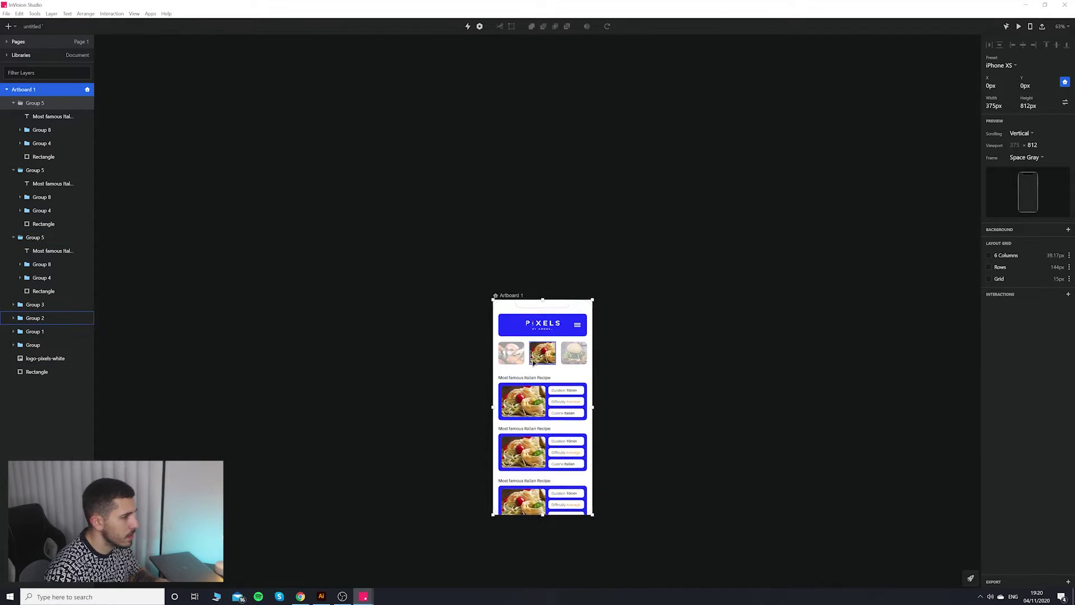
{"action": "scroll", "coordinate": [542, 375], "scroll_direction": "up", "scroll_amount": 4}
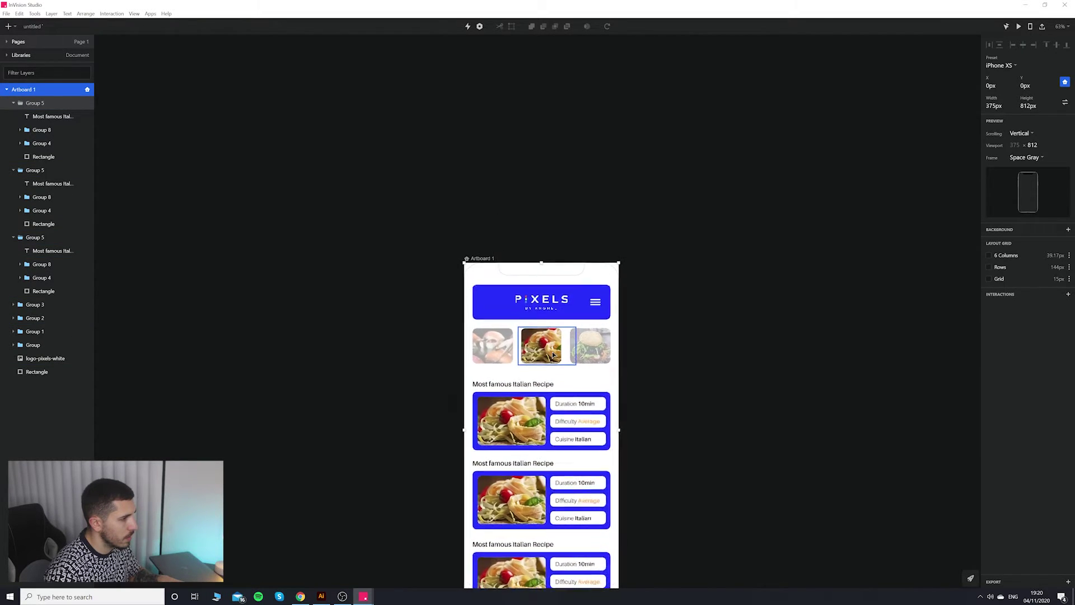
{"action": "left_click", "coordinate": [546, 351]}
{"action": "left_click", "coordinate": [602, 345], "text": "shift"}
{"action": "left_click_drag", "start_coordinate": [601, 344], "coordinate": [600, 338]}
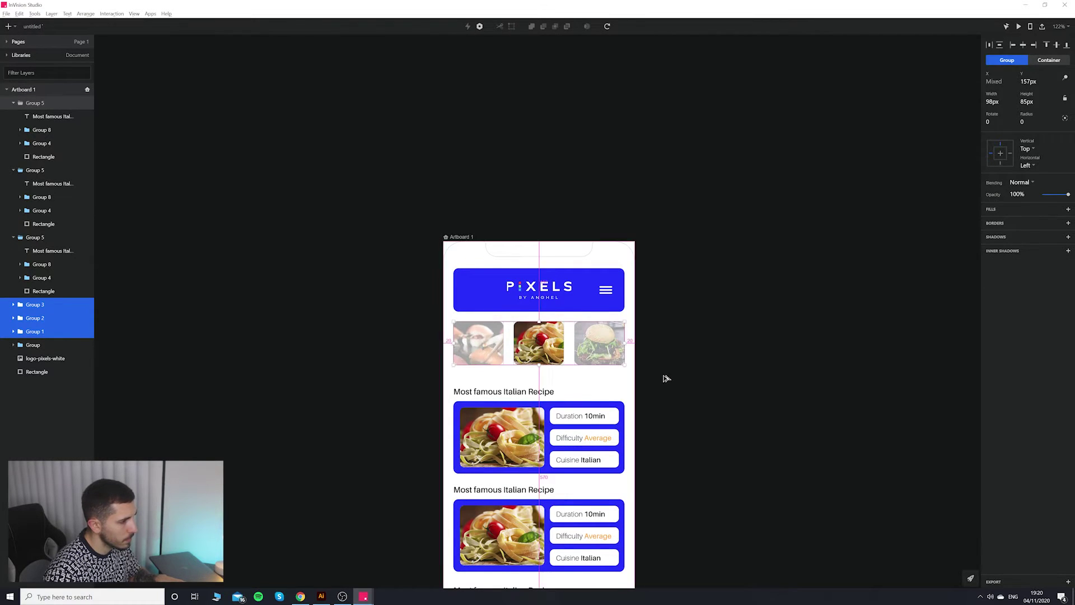
Tighten the card spacing by raising the third recipe card to Y 664 px and nudging the second and third cards up together.
{"action": "scroll", "coordinate": [664, 392], "scroll_direction": "down", "scroll_amount": 10}
{"action": "scroll", "coordinate": [667, 403], "scroll_direction": "up", "scroll_amount": 6}
{"action": "left_click", "coordinate": [540, 380]}
{"action": "left_click", "coordinate": [543, 448], "text": "shift"}
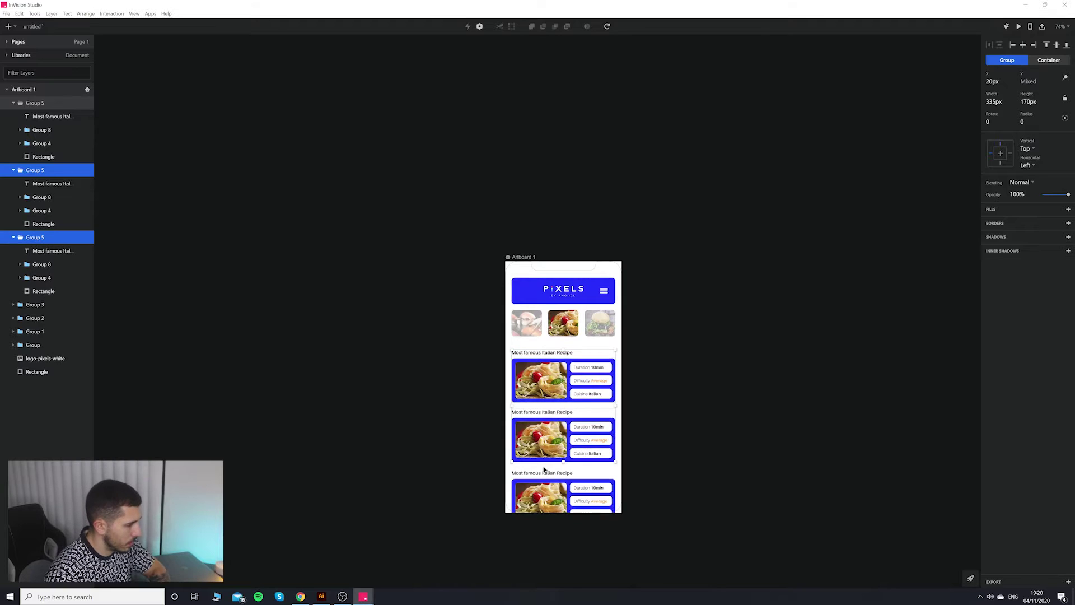
{"action": "left_click_drag", "start_coordinate": [541, 510], "coordinate": [541, 507]}
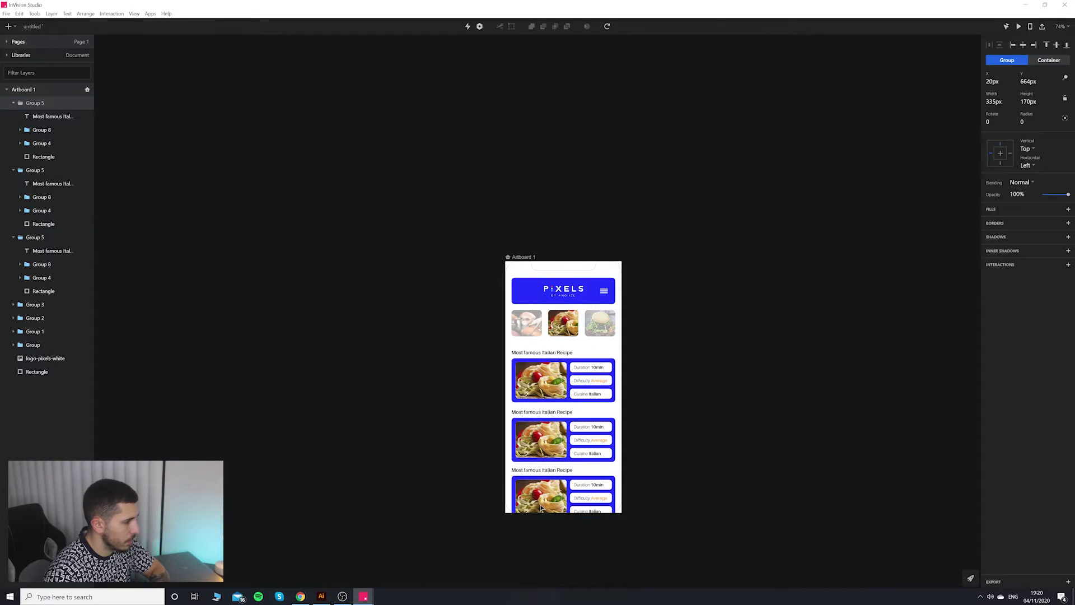
{"action": "left_click", "coordinate": [549, 456], "text": "shift"}
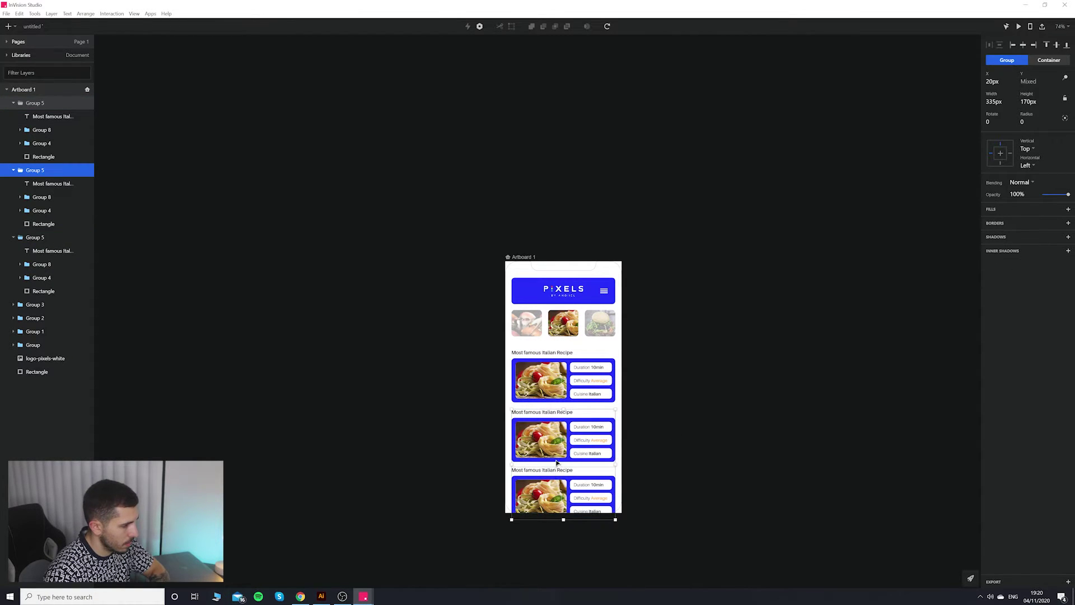
{"action": "left_click_drag", "start_coordinate": [679, 456], "coordinate": [576, 481]}
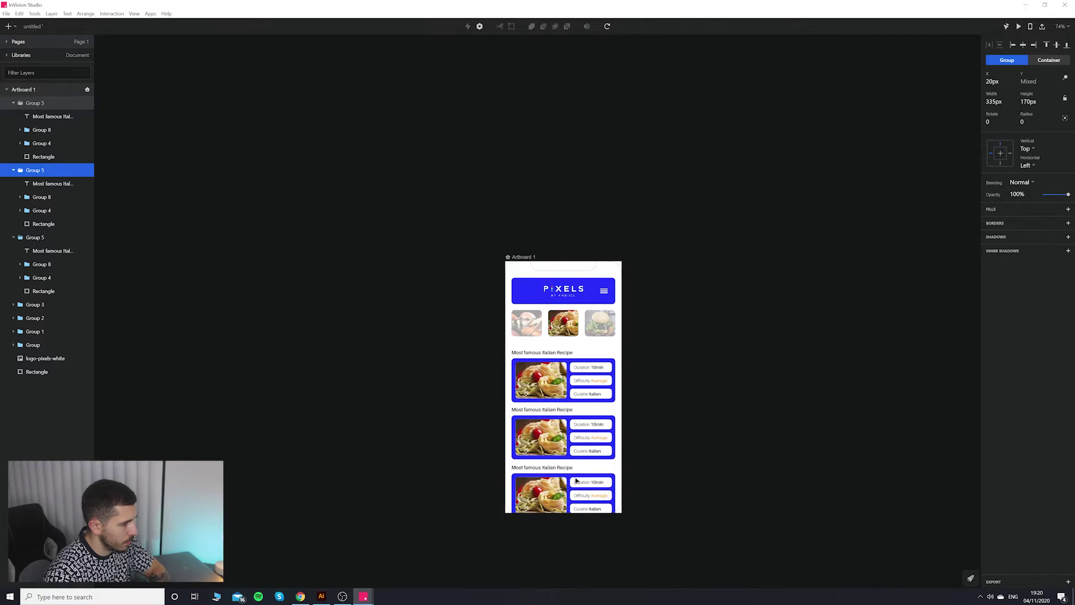
Move all three recipe cards up together so the last one sits at Y 636 px inside the artboard.
{"action": "left_click_drag", "start_coordinate": [646, 530], "coordinate": [471, 365]}
{"action": "key", "text": "shift+Up"}
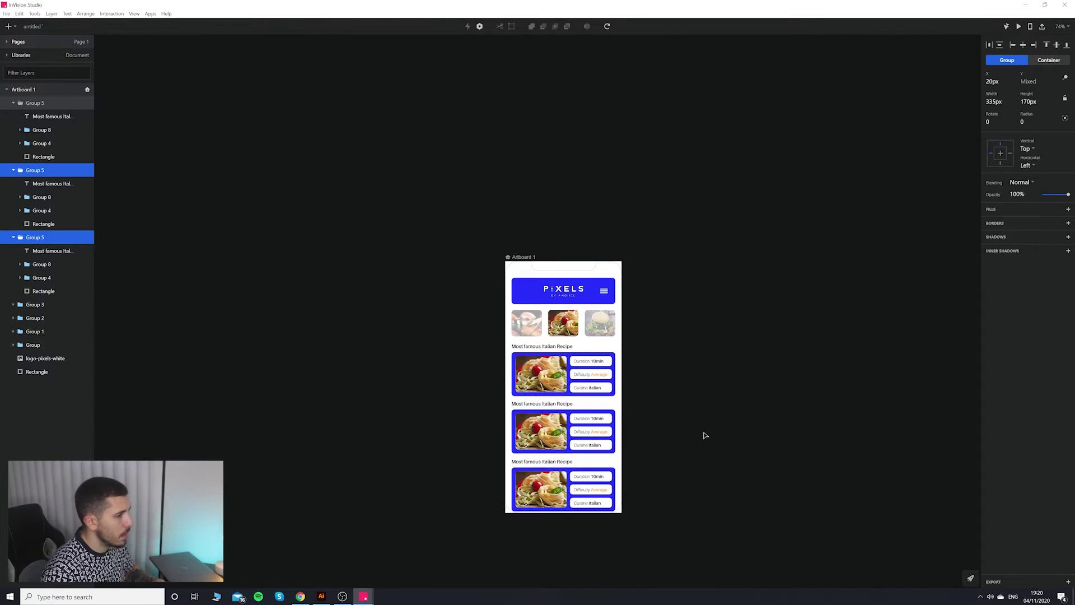
{"action": "left_click", "coordinate": [714, 434]}
Extend the artboard downward to a height of about 983 px, leaving empty space below the third recipe card.
{"action": "scroll", "coordinate": [633, 408], "scroll_direction": "down", "scroll_amount": 3}
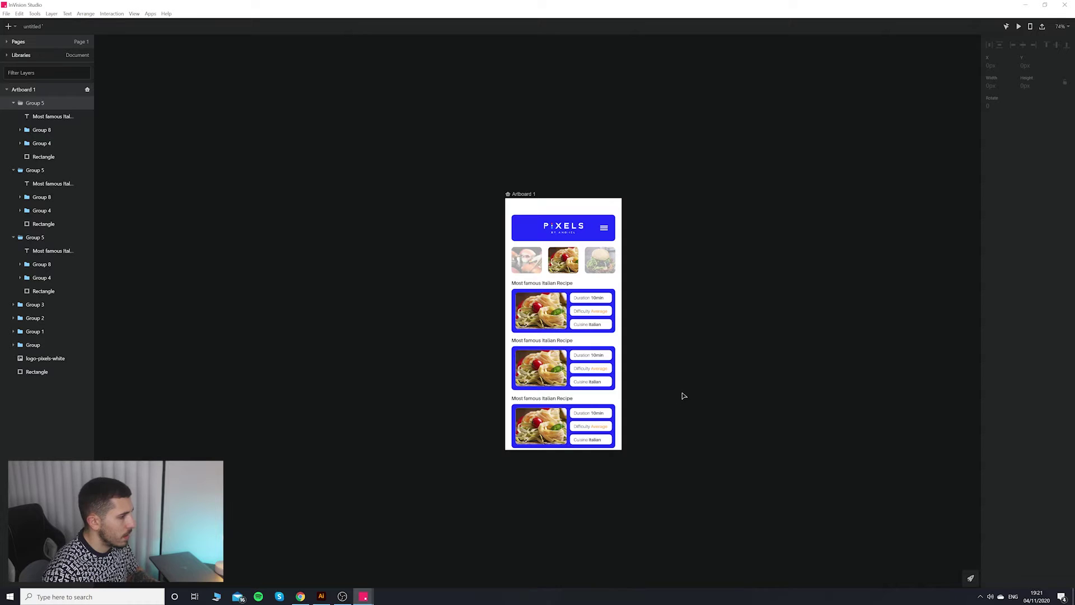
{"action": "left_click", "coordinate": [521, 194]}
{"action": "left_click", "coordinate": [539, 420]}
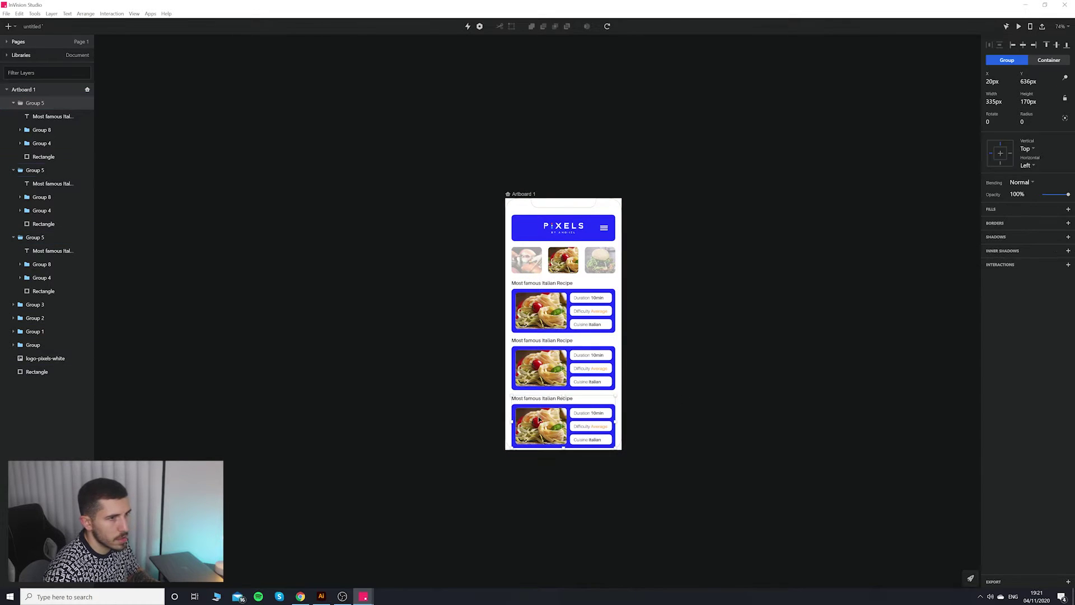
{"action": "left_click", "coordinate": [527, 194]}
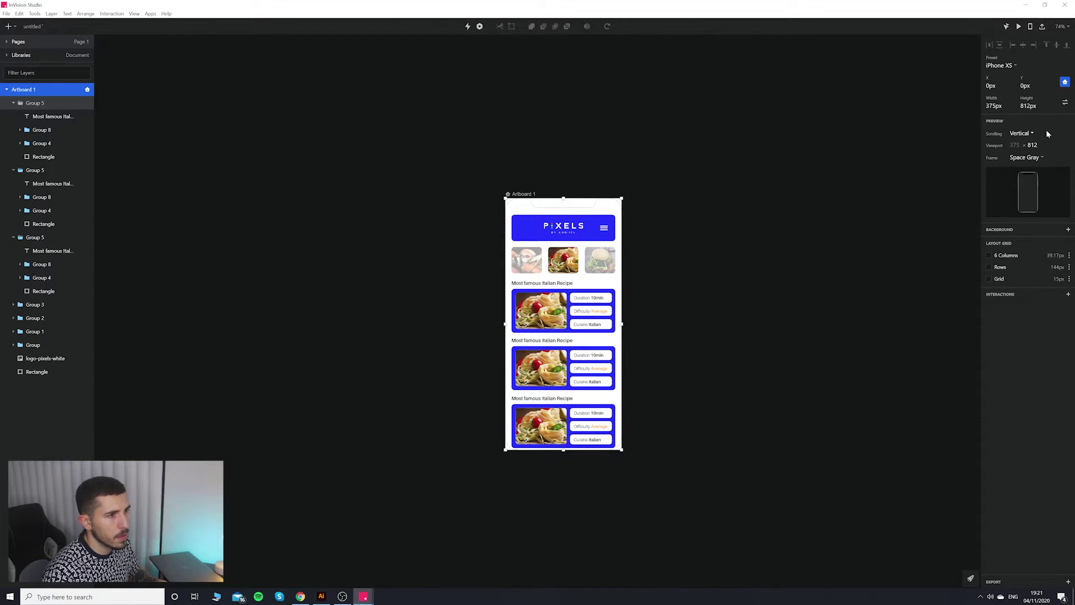
{"action": "left_click", "coordinate": [764, 276]}
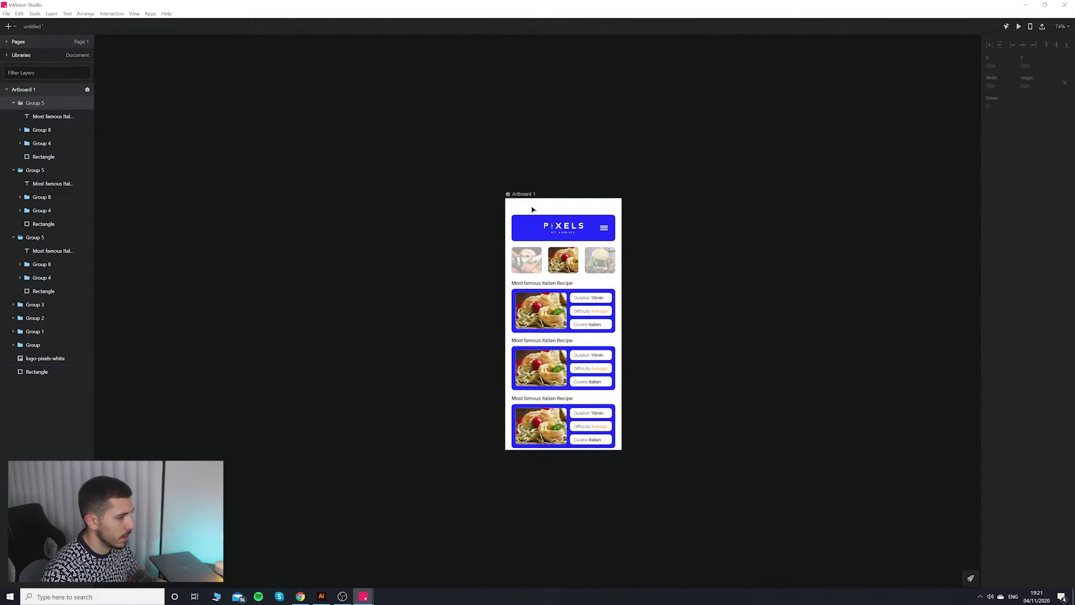
{"action": "left_click", "coordinate": [516, 194]}
{"action": "left_click_drag", "start_coordinate": [563, 450], "coordinate": [563, 502]}
{"action": "left_click", "coordinate": [619, 549]}
{"action": "scroll", "coordinate": [618, 548], "scroll_direction": "up", "scroll_amount": 2}
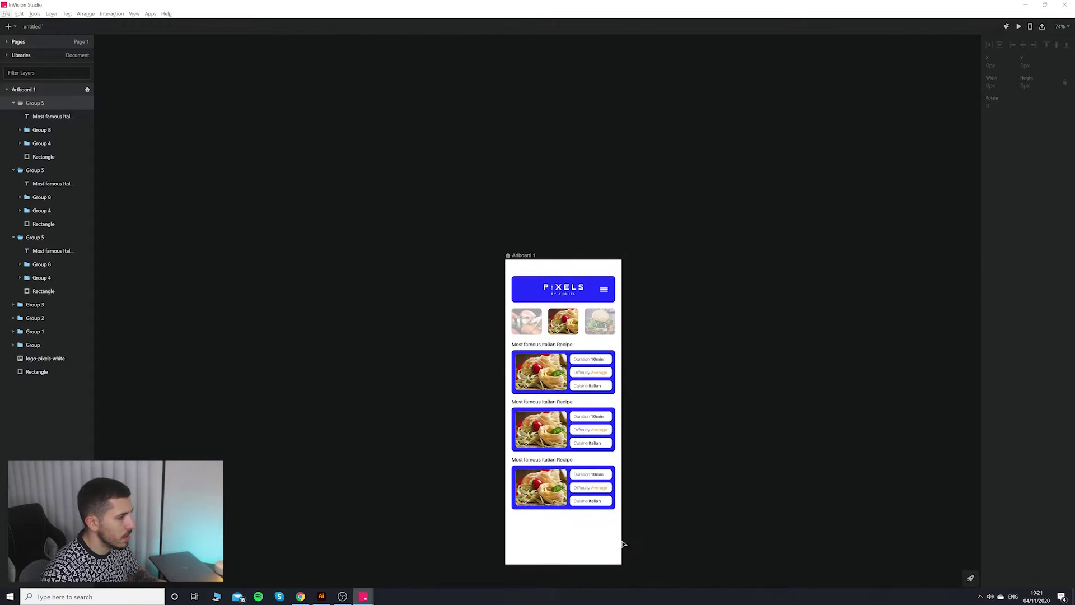
Duplicate the third recipe card into the new space below it, keeping it aligned with the other cards.
{"action": "scroll", "coordinate": [631, 506], "scroll_direction": "down", "scroll_amount": 3}
{"action": "left_click", "coordinate": [524, 475]}
{"action": "scroll", "coordinate": [558, 507], "scroll_direction": "up", "scroll_amount": 5}
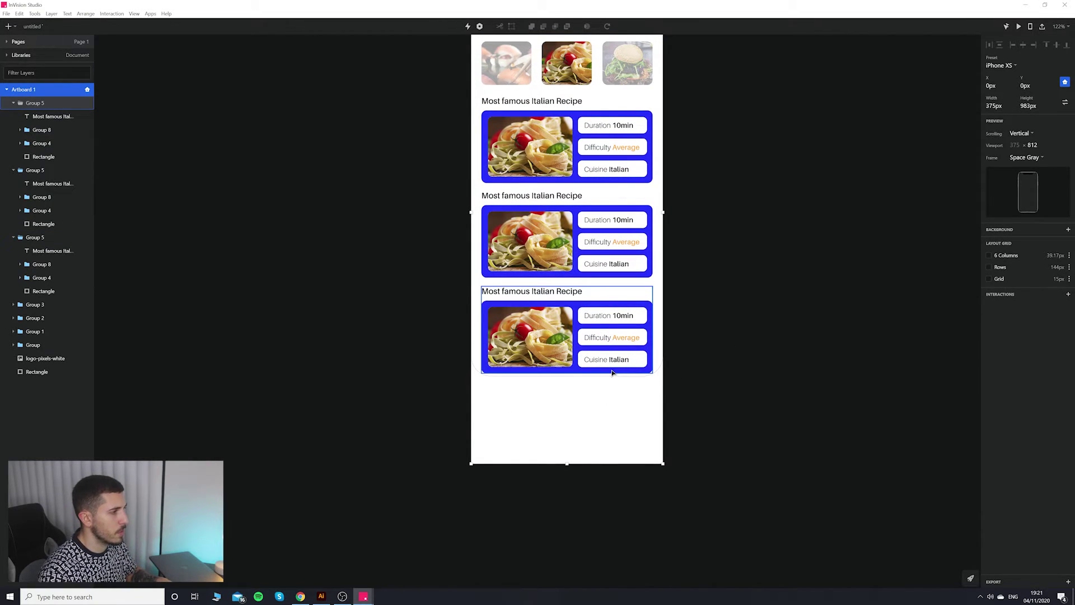
{"action": "left_click", "coordinate": [645, 362]}
{"action": "left_click_drag", "start_coordinate": [614, 357], "coordinate": [609, 444], "text": "alt"}
{"action": "left_click", "coordinate": [767, 415]}
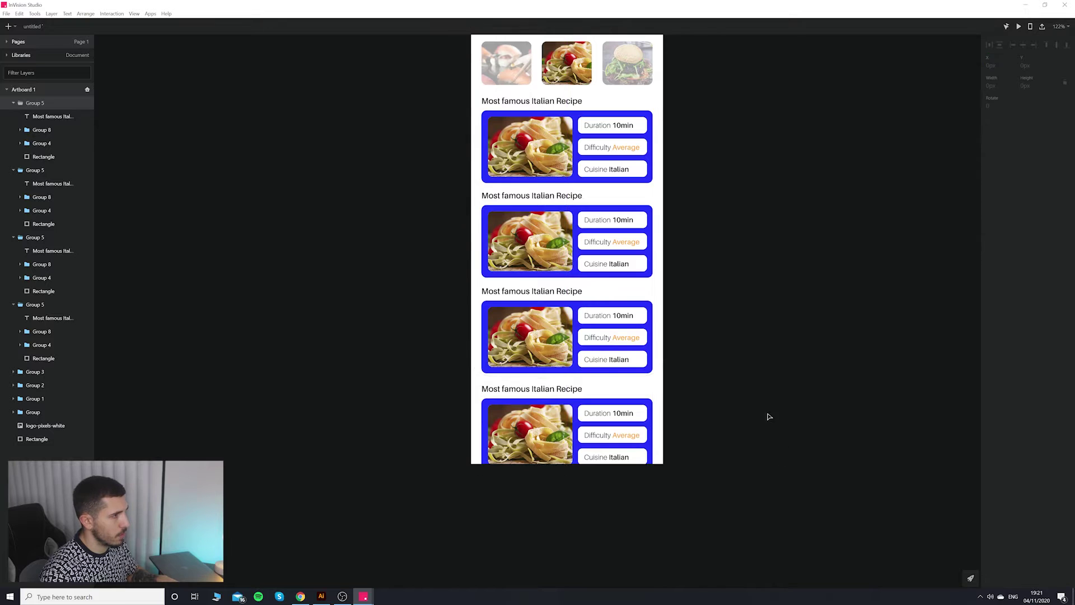
Run the artboard in the device preview and try its vertical scrolling.
{"action": "scroll", "coordinate": [705, 348], "scroll_direction": "up", "scroll_amount": 3}
{"action": "scroll", "coordinate": [694, 330], "scroll_direction": "down", "scroll_amount": 2}
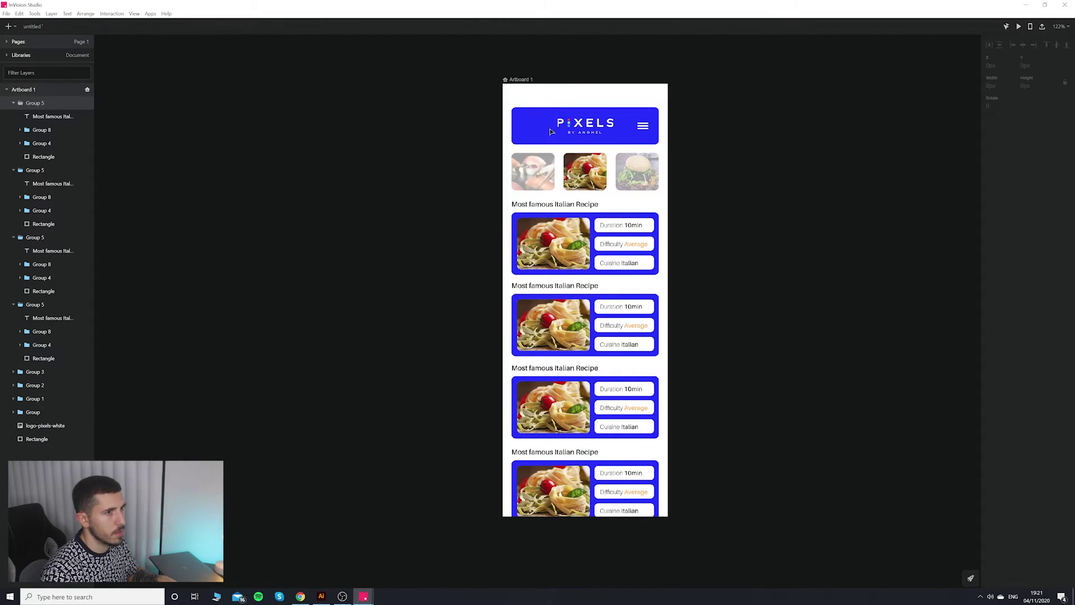
{"action": "left_click", "coordinate": [526, 80]}
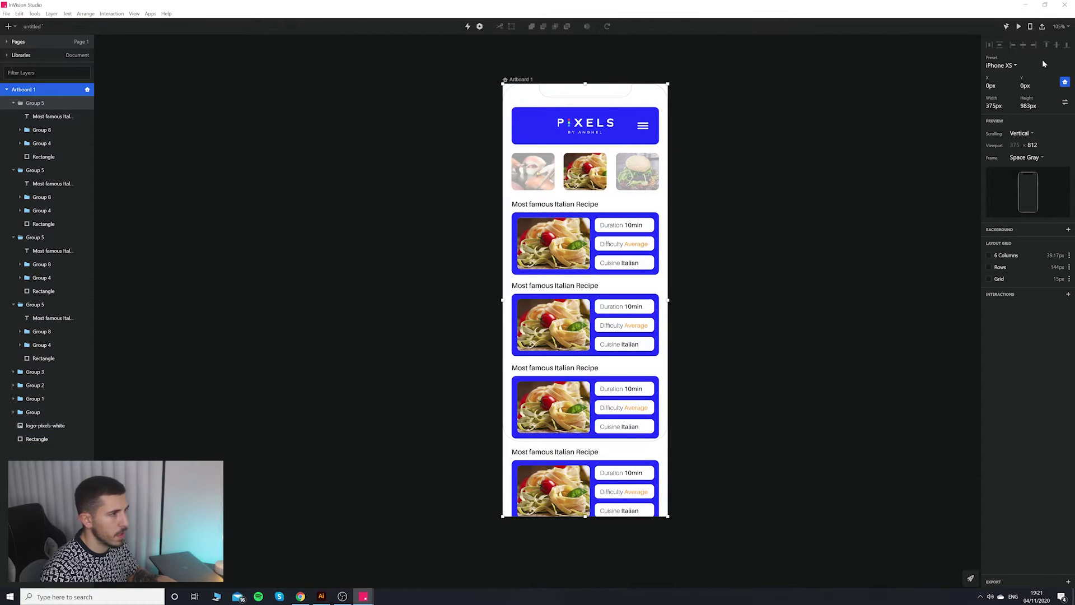
{"action": "left_click", "coordinate": [1019, 28]}
{"action": "scroll", "coordinate": [594, 304], "scroll_direction": "down", "scroll_amount": 1}
{"action": "scroll", "coordinate": [594, 305], "scroll_direction": "up", "scroll_amount": 1}
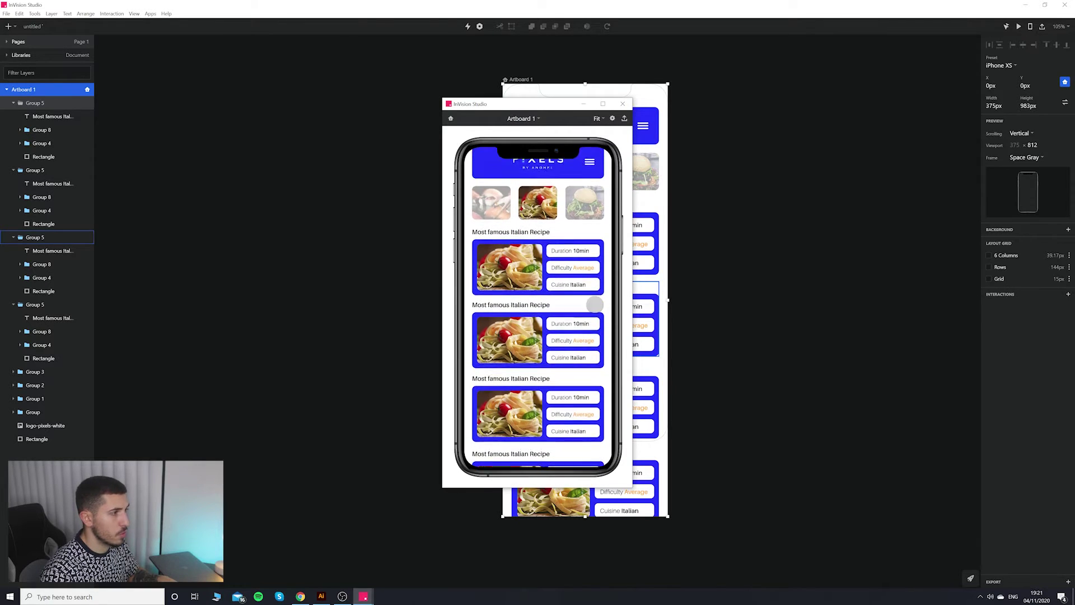
{"action": "scroll", "coordinate": [594, 305], "scroll_direction": "up", "scroll_amount": 2}
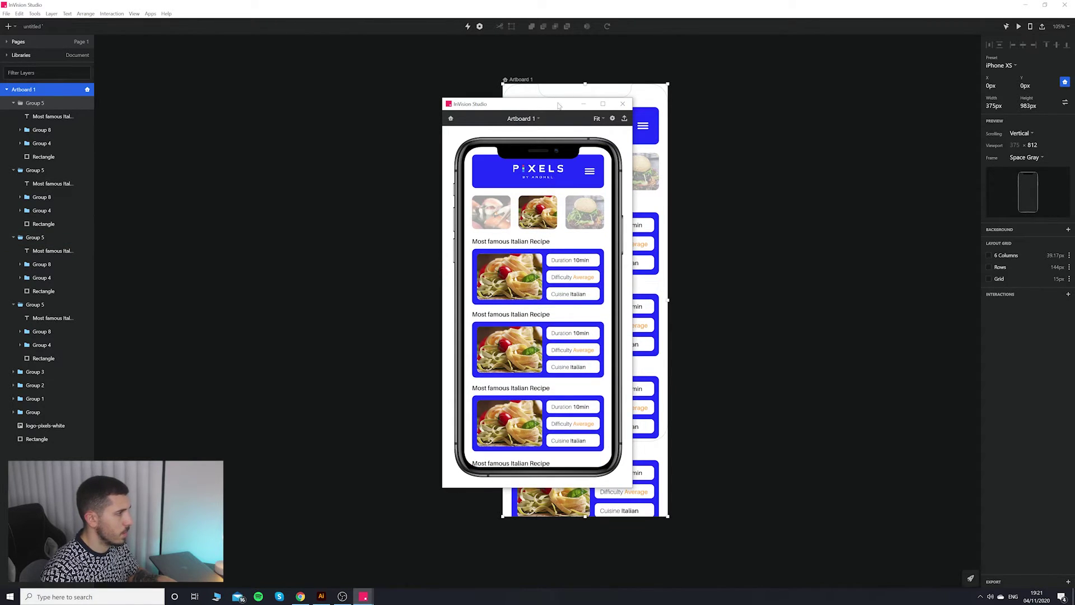
Place the preview window beside the artboard and scroll through the recipe cards to compare it with the design.
{"action": "left_click_drag", "start_coordinate": [558, 105], "coordinate": [400, 90]}
{"action": "scroll", "coordinate": [398, 161], "scroll_direction": "down", "scroll_amount": 2}
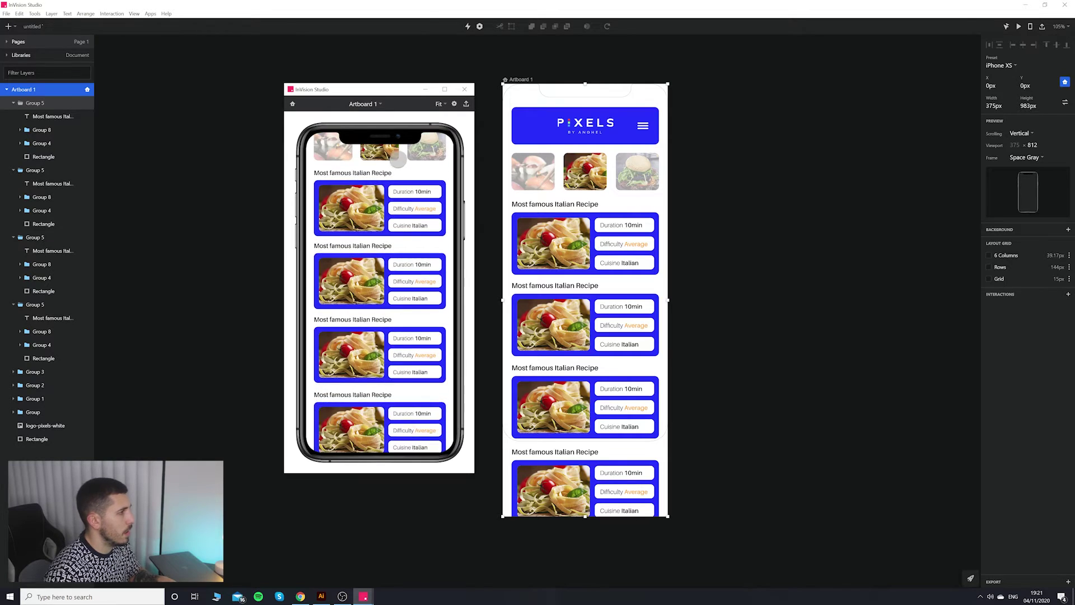
{"action": "scroll", "coordinate": [397, 161], "scroll_direction": "up", "scroll_amount": 2}
{"action": "scroll", "coordinate": [375, 230], "scroll_direction": "down", "scroll_amount": 2}
{"action": "scroll", "coordinate": [379, 263], "scroll_direction": "up", "scroll_amount": 2}
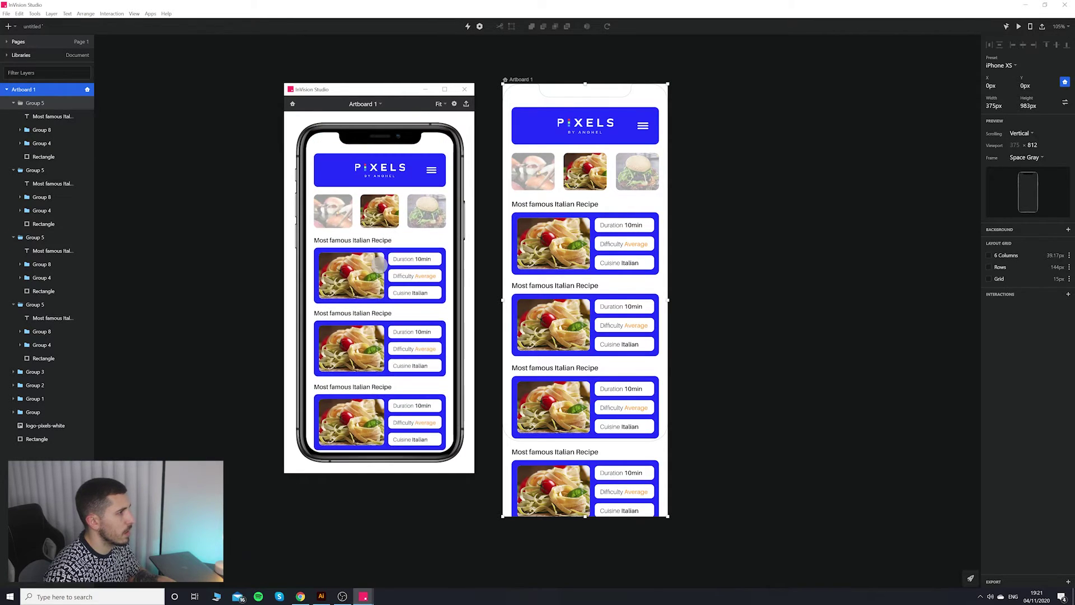
{"action": "scroll", "coordinate": [379, 268], "scroll_direction": "down", "scroll_amount": 2}
{"action": "scroll", "coordinate": [379, 274], "scroll_direction": "up", "scroll_amount": 2}
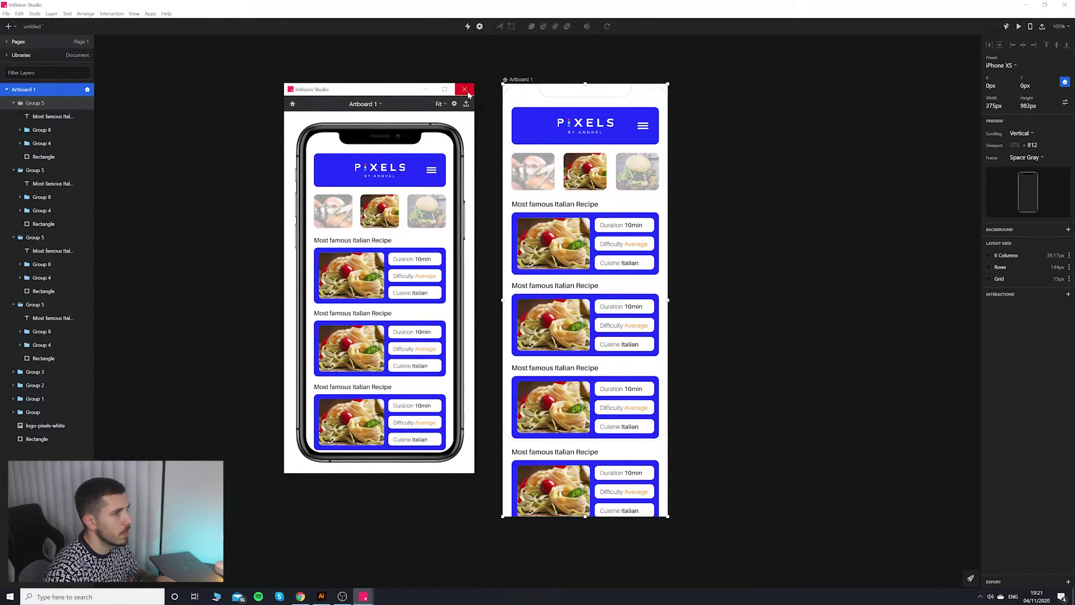
Close the preview and group the header's blue rectangle, logo and menu icon into one group.
{"action": "left_click", "coordinate": [468, 94]}
{"action": "left_click", "coordinate": [625, 118]}
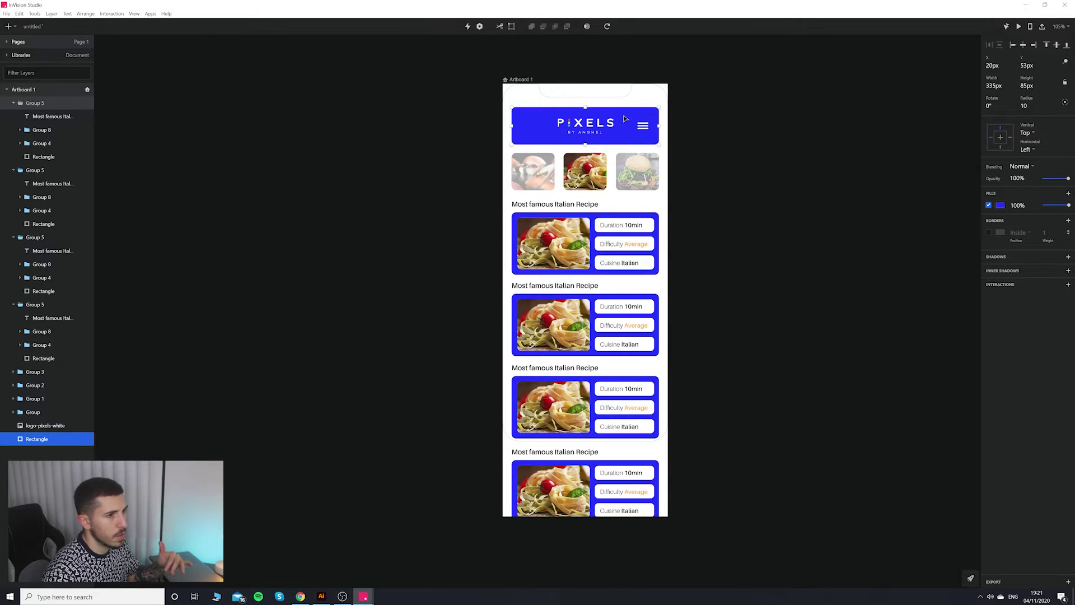
{"action": "right_click", "coordinate": [625, 119]}
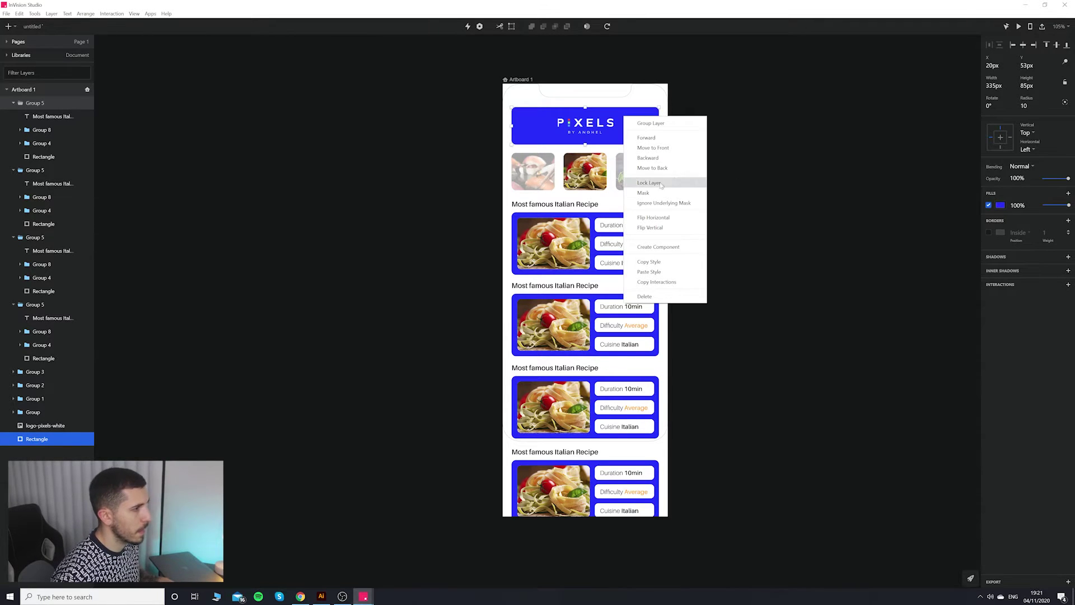
{"action": "left_click", "coordinate": [759, 217]}
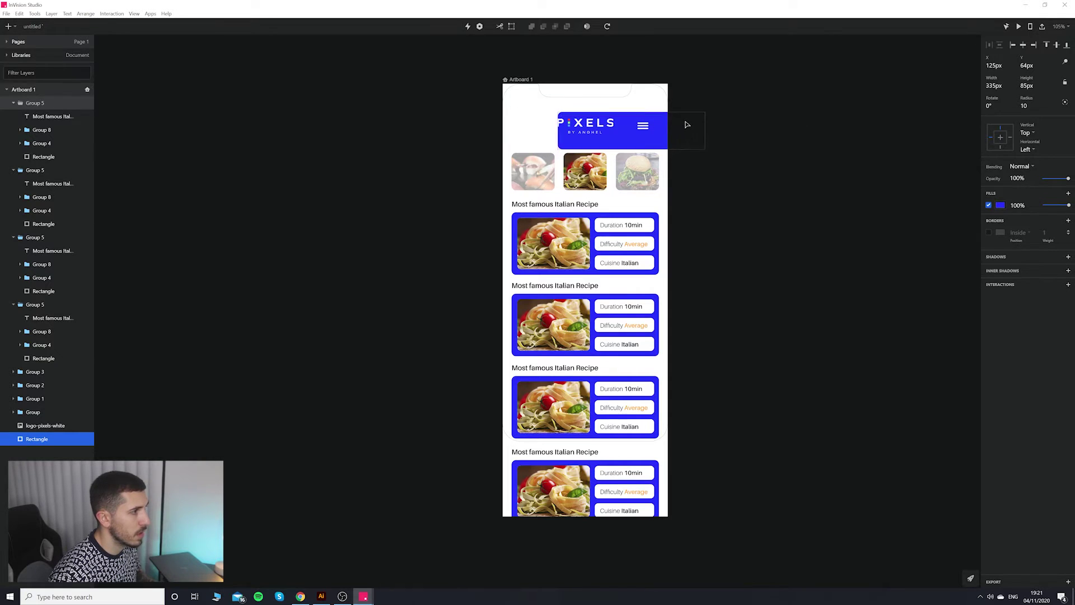
{"action": "left_click", "coordinate": [642, 126], "text": "shift"}
{"action": "left_click", "coordinate": [610, 132], "text": "shift"}
{"action": "key", "text": "ctrl+g"}
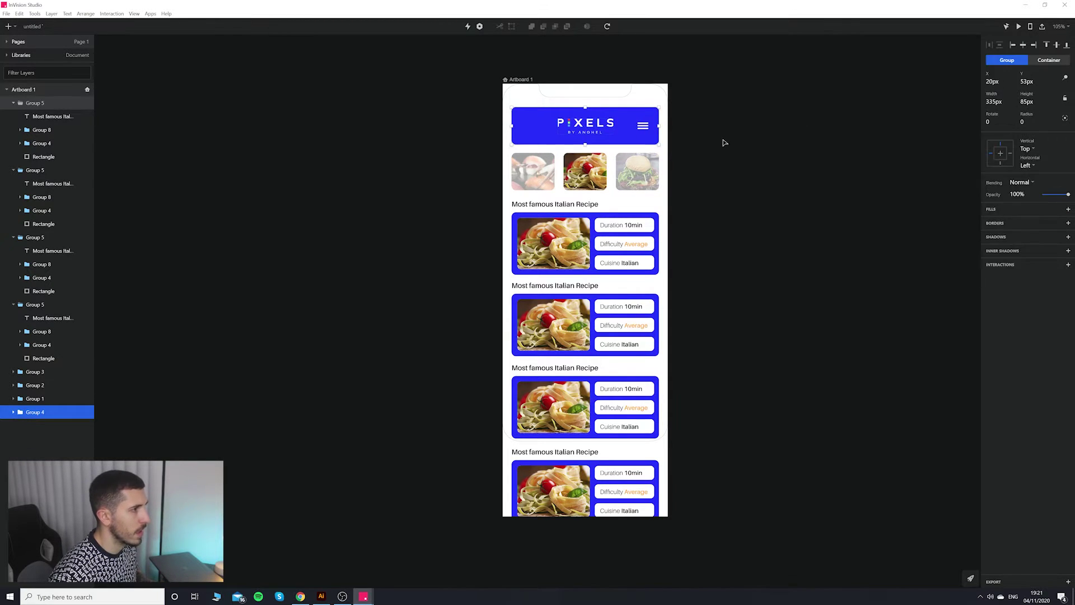
{"action": "left_click", "coordinate": [760, 161]}
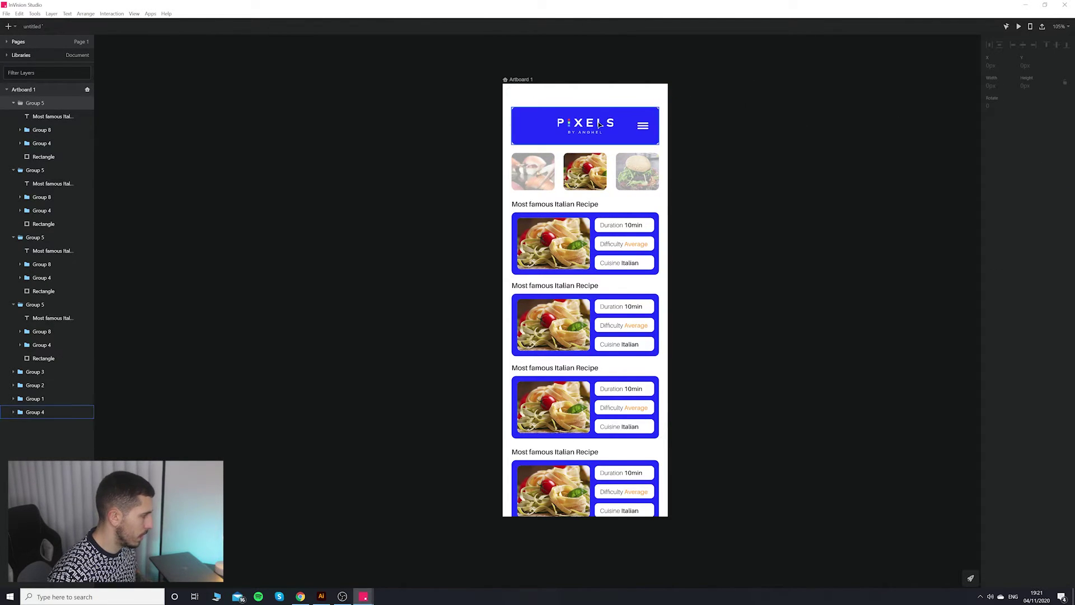
Fix the header group's position so that it stays in place during scrolling.
{"action": "left_click", "coordinate": [600, 122]}
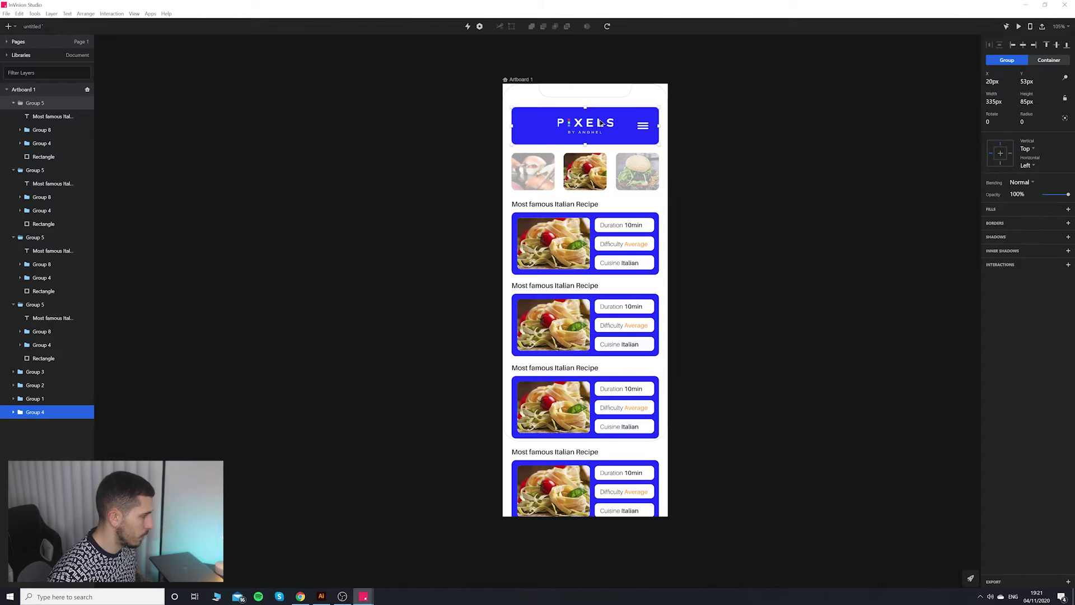
{"action": "left_click", "coordinate": [13, 413]}
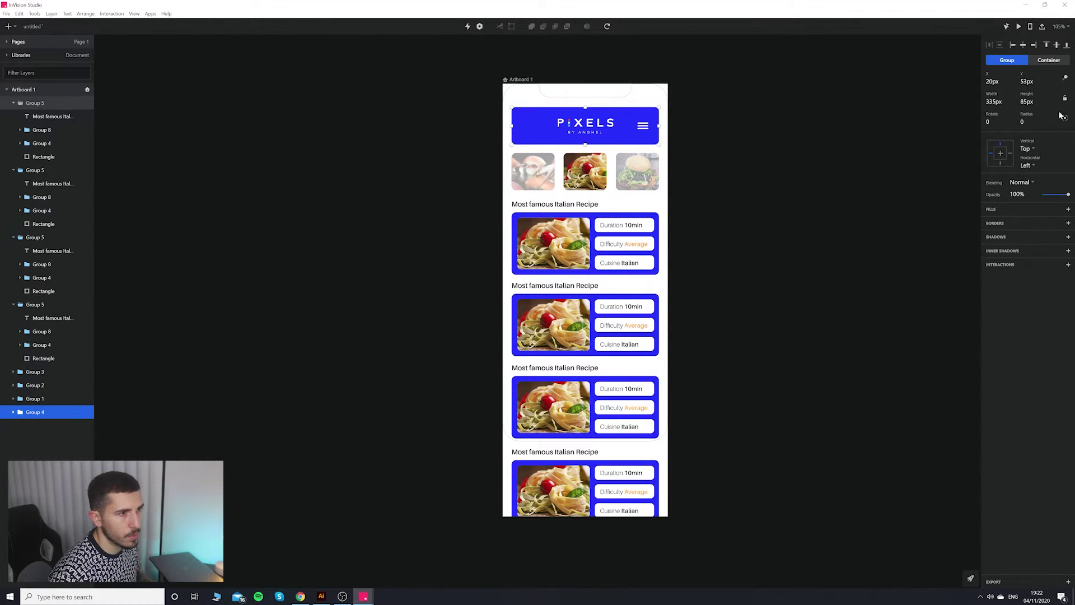
{"action": "left_click", "coordinate": [1065, 80]}
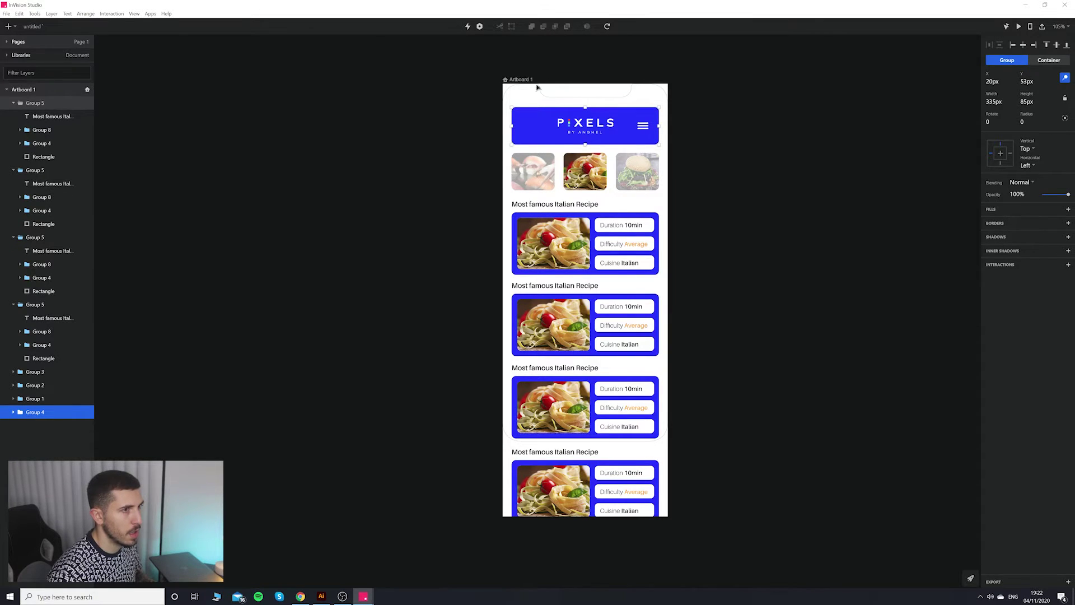
Run the artboard in the device preview and scroll it to check how the fixed header overlaps the content.
{"action": "left_click", "coordinate": [524, 79]}
{"action": "left_click", "coordinate": [1030, 26]}
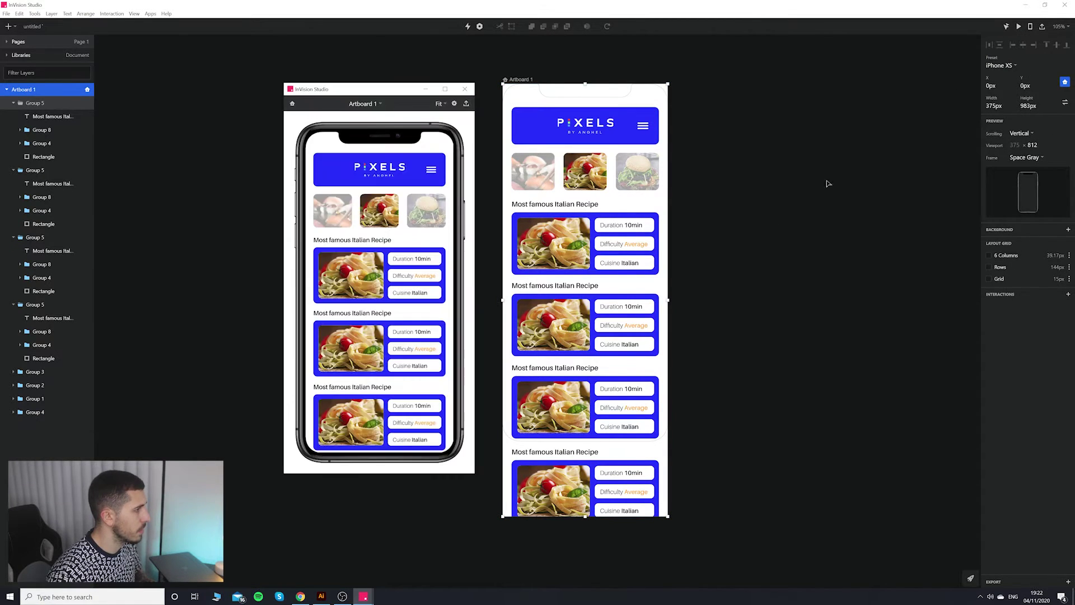
{"action": "scroll", "coordinate": [432, 282], "scroll_direction": "down", "scroll_amount": 3}
{"action": "scroll", "coordinate": [432, 285], "scroll_direction": "up", "scroll_amount": 3}
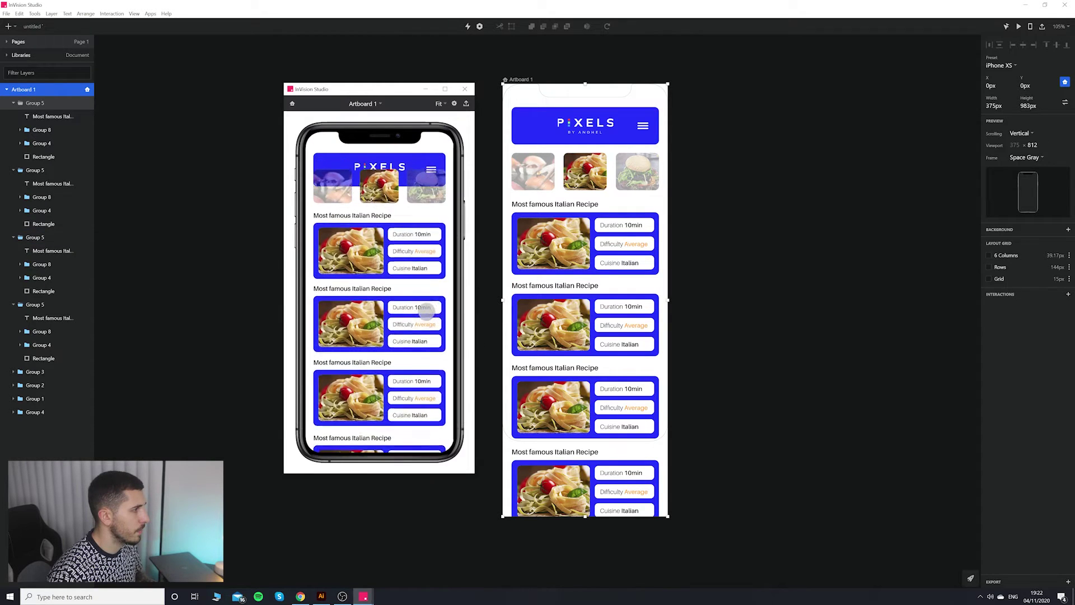
{"action": "scroll", "coordinate": [403, 282], "scroll_direction": "down", "scroll_amount": 1}
{"action": "scroll", "coordinate": [403, 283], "scroll_direction": "up", "scroll_amount": 2}
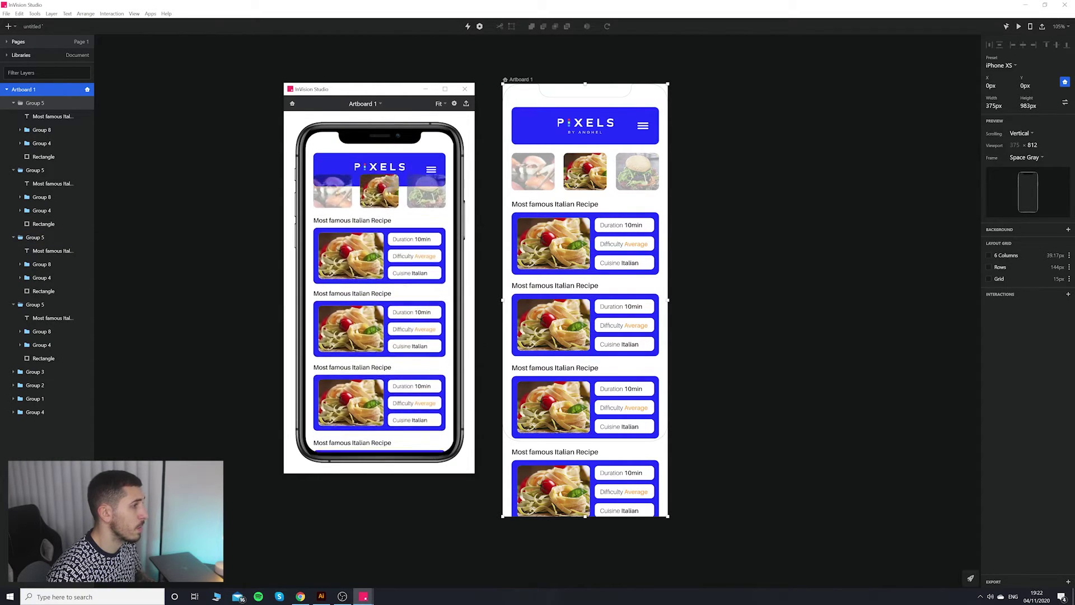
{"action": "scroll", "coordinate": [392, 292], "scroll_direction": "down", "scroll_amount": 1}
{"action": "scroll", "coordinate": [379, 303], "scroll_direction": "up", "scroll_amount": 1}
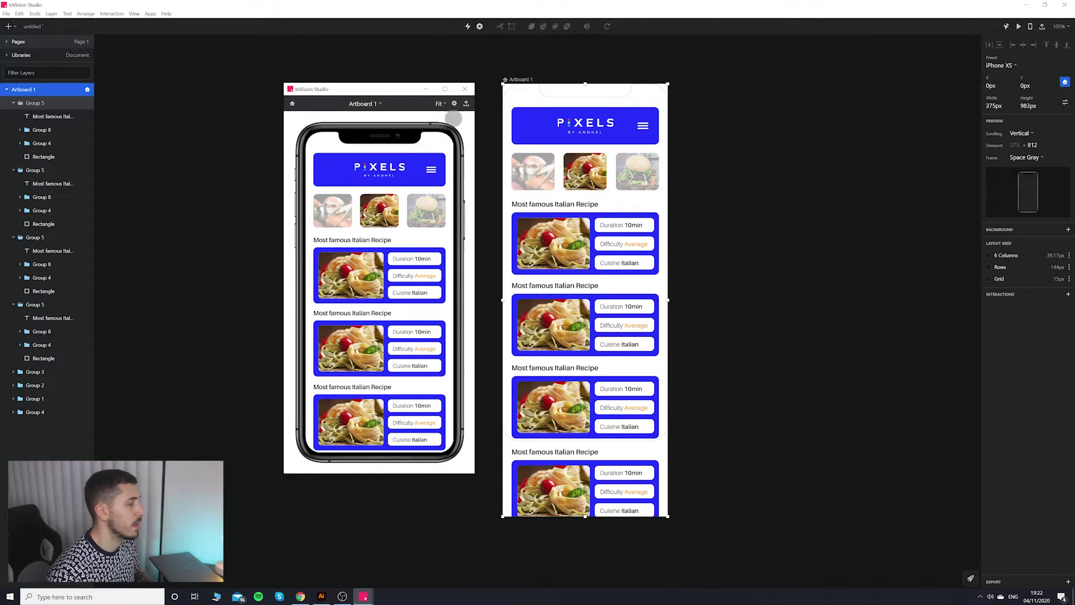
{"action": "left_click_drag", "start_coordinate": [395, 227], "coordinate": [395, 191]}
{"action": "scroll", "coordinate": [395, 191], "scroll_direction": "up", "scroll_amount": 2}
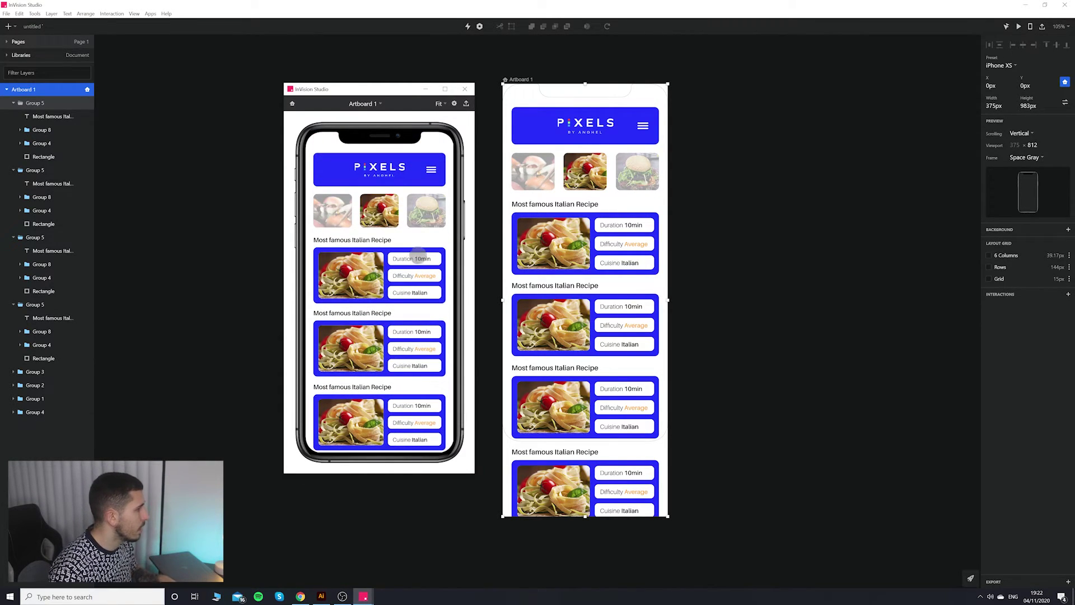
{"action": "left_click", "coordinate": [464, 89]}
Move the header group to the front of the artboard's layer order and check its scrolling overlap in the device preview.
{"action": "left_click_drag", "start_coordinate": [35, 412], "coordinate": [58, 106]}
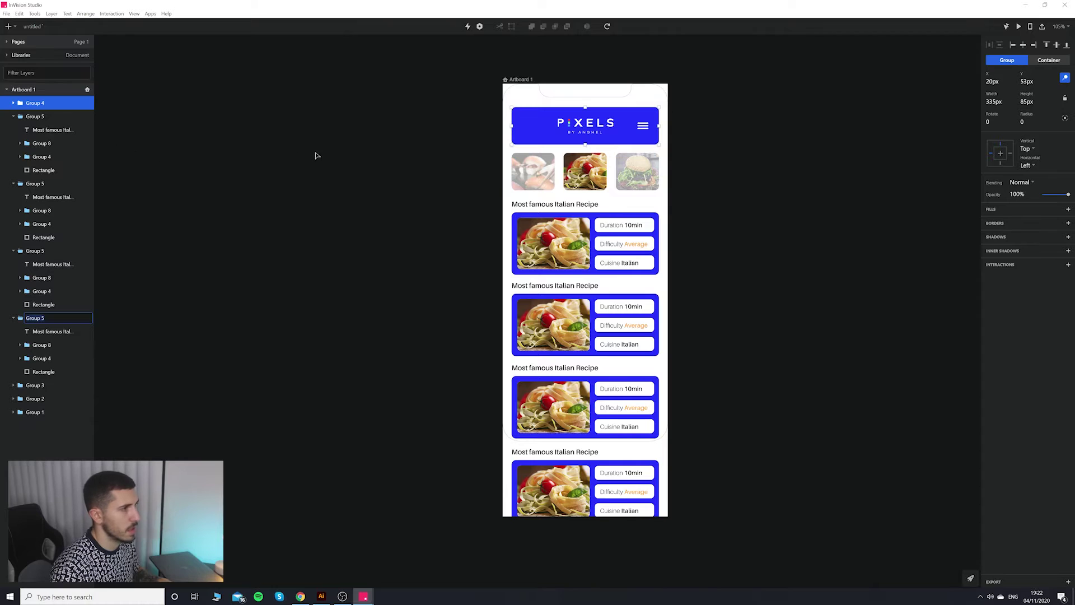
{"action": "left_click", "coordinate": [144, 123]}
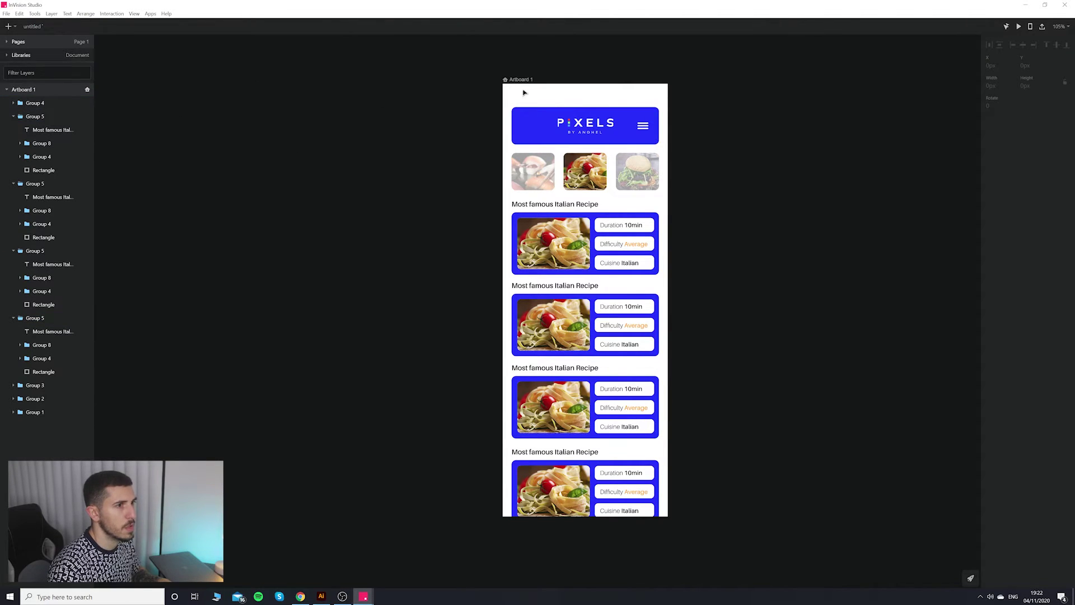
{"action": "left_click", "coordinate": [522, 82]}
{"action": "left_click", "coordinate": [1027, 27]}
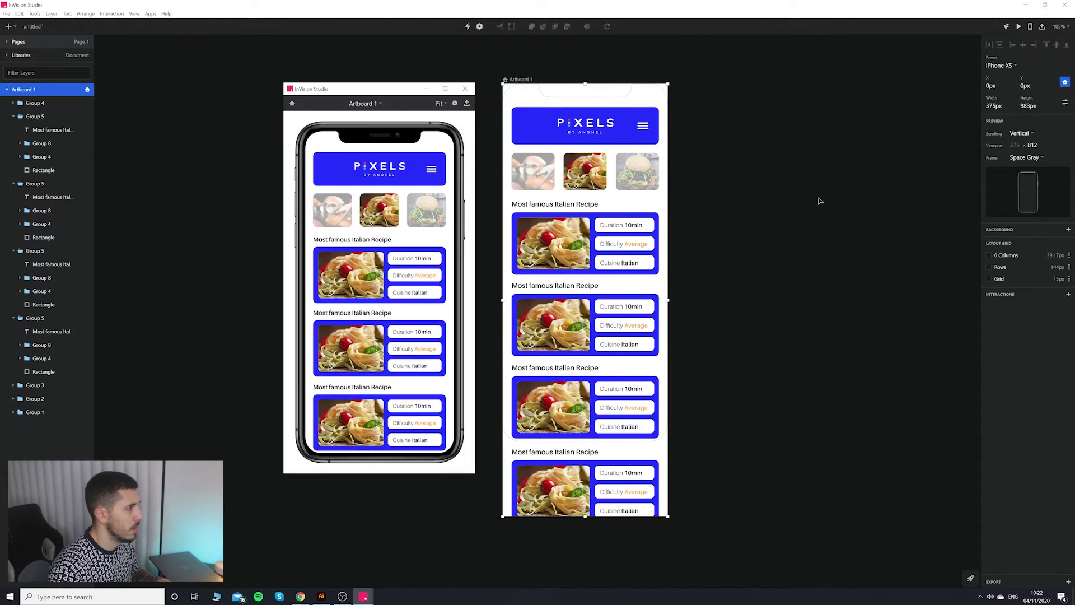
{"action": "scroll", "coordinate": [392, 335], "scroll_direction": "down", "scroll_amount": 2}
{"action": "scroll", "coordinate": [386, 241], "scroll_direction": "up", "scroll_amount": 2}
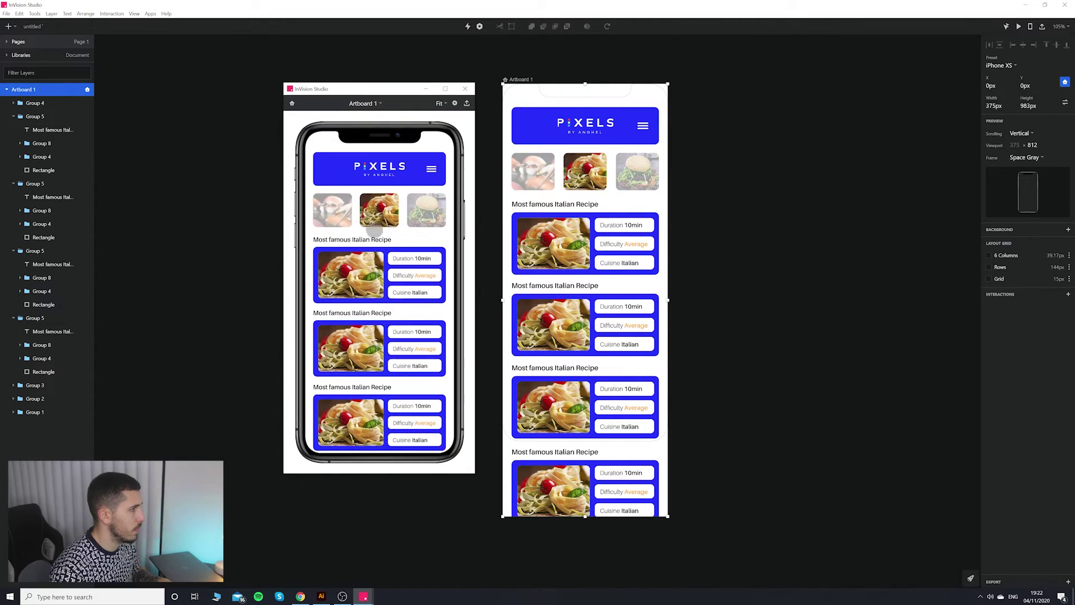
{"action": "left_click", "coordinate": [464, 88]}
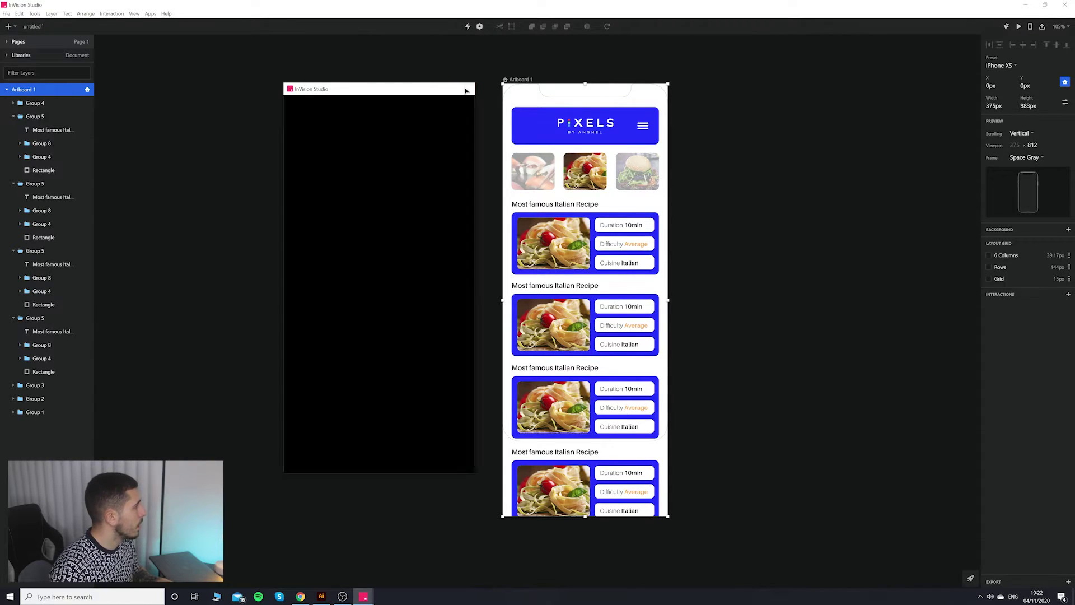
Add a drop shadow to the header group with a vertical offset of 6.
{"action": "left_click", "coordinate": [722, 272]}
{"action": "scroll", "coordinate": [722, 272], "scroll_direction": "up", "scroll_amount": 4}
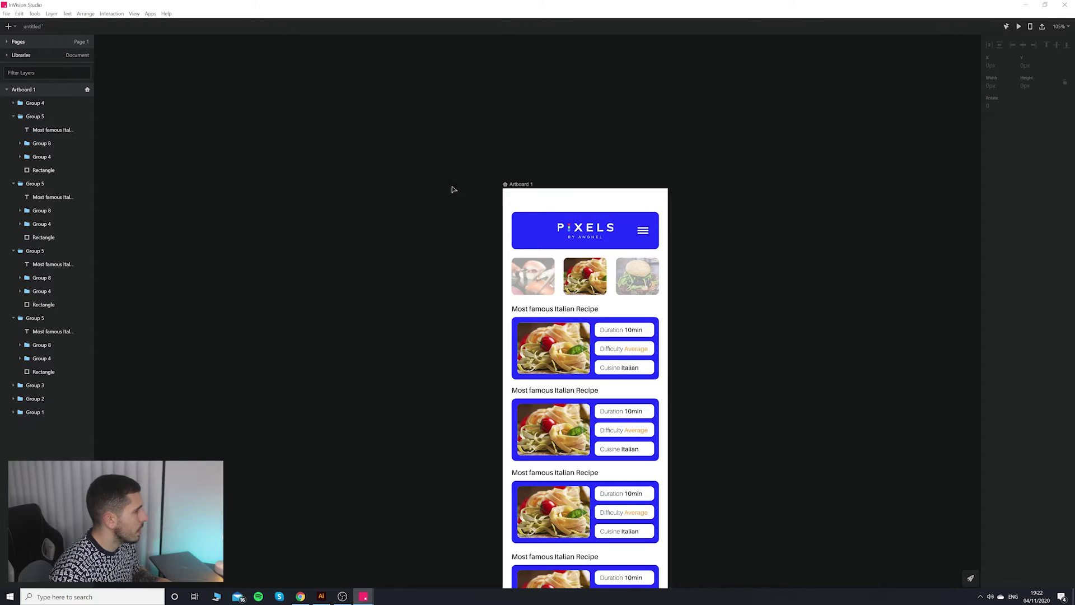
{"action": "left_click", "coordinate": [19, 13]}
{"action": "left_click", "coordinate": [530, 218]}
{"action": "left_click", "coordinate": [530, 218]}
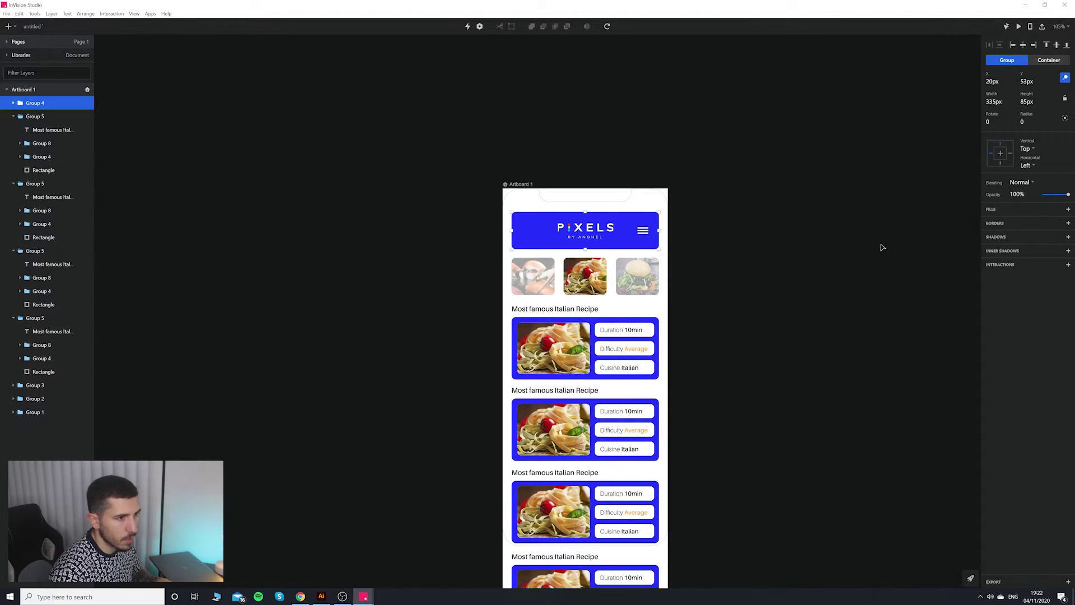
{"action": "left_click", "coordinate": [1068, 237]}
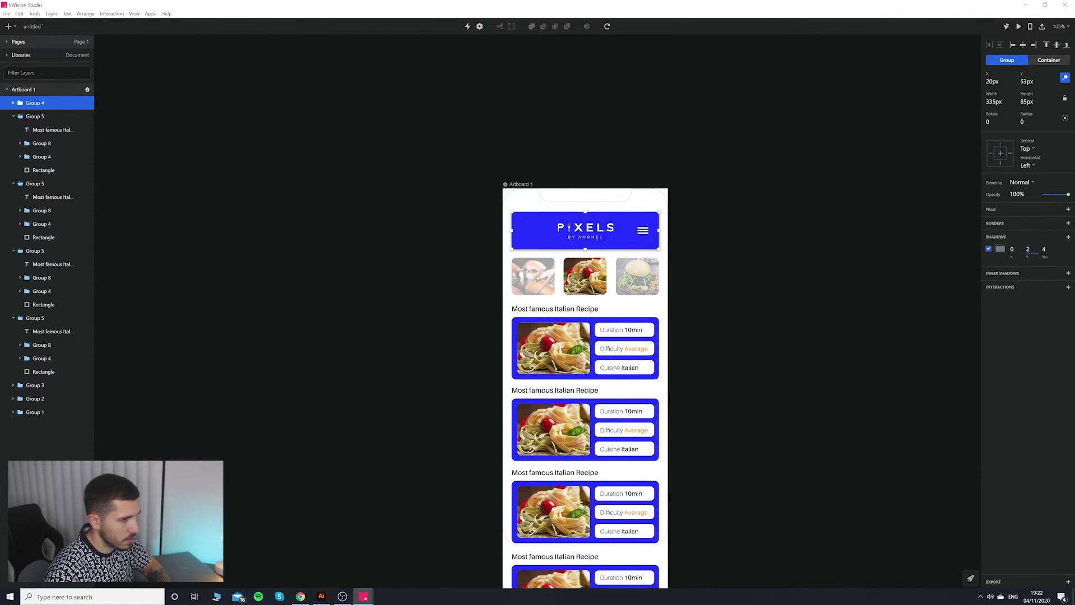
{"action": "key", "text": "Return"}
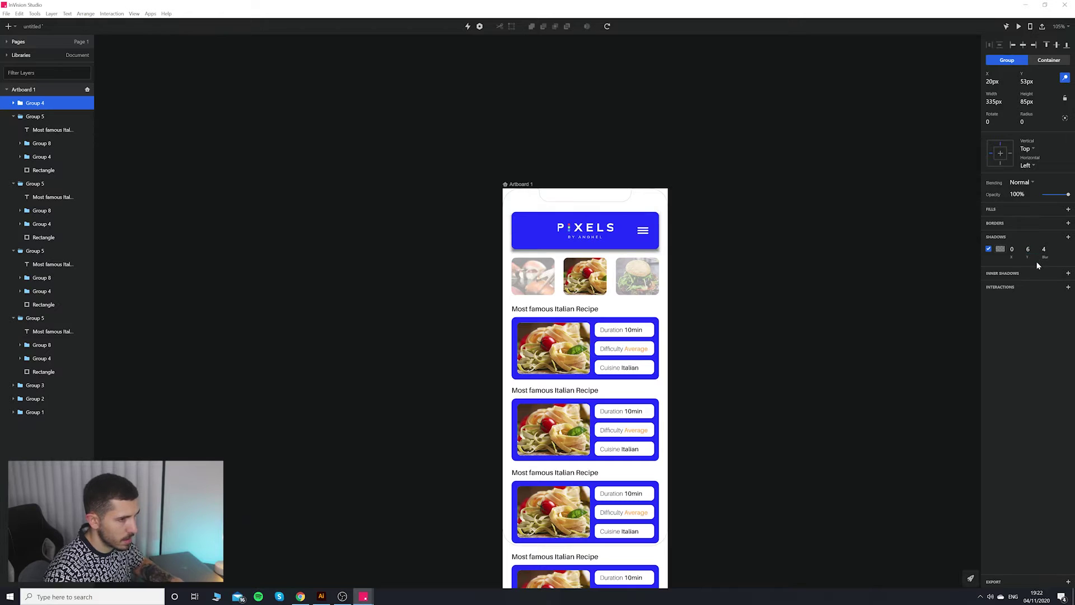
Set the header shadow's colour opacity to about 48% and its blur to 10.
{"action": "left_click", "coordinate": [1000, 249]}
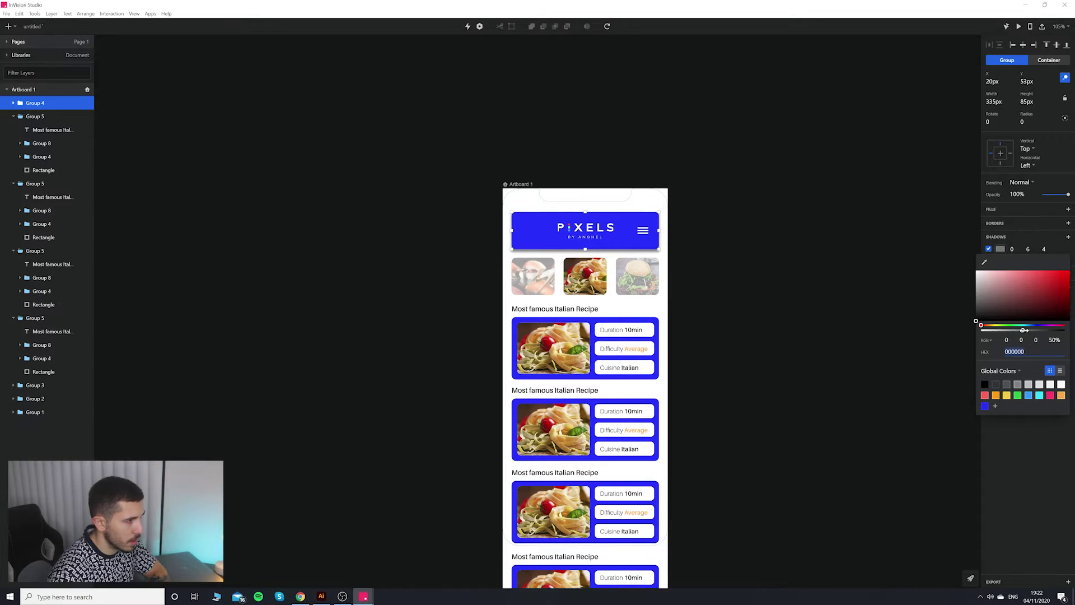
{"action": "mouse_move", "coordinate": [1023, 330]}
{"action": "left_mouse_down"}
{"action": "mouse_move", "coordinate": [1011, 331]}
{"action": "mouse_move", "coordinate": [1020, 330]}
{"action": "left_mouse_up"}
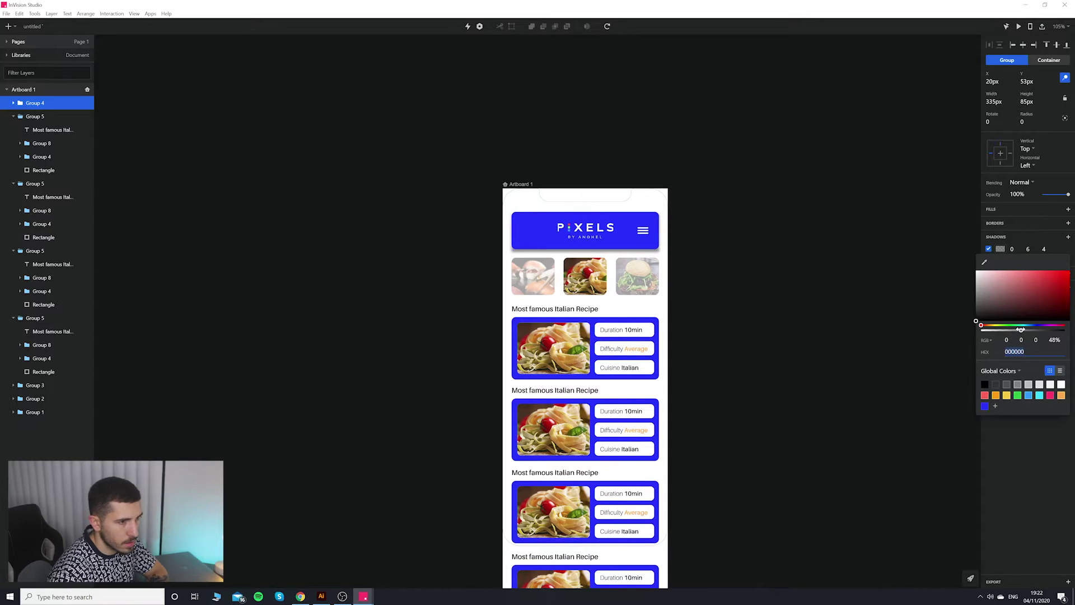
{"action": "left_click", "coordinate": [904, 314]}
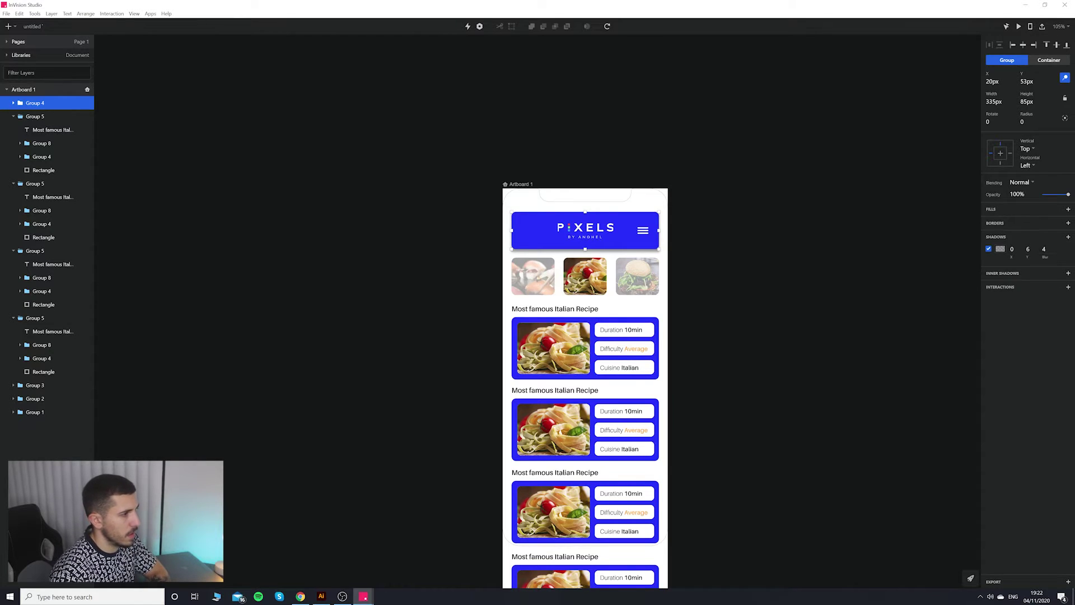
{"action": "double_click", "coordinate": [1043, 249]}
{"action": "type", "text": "10"}
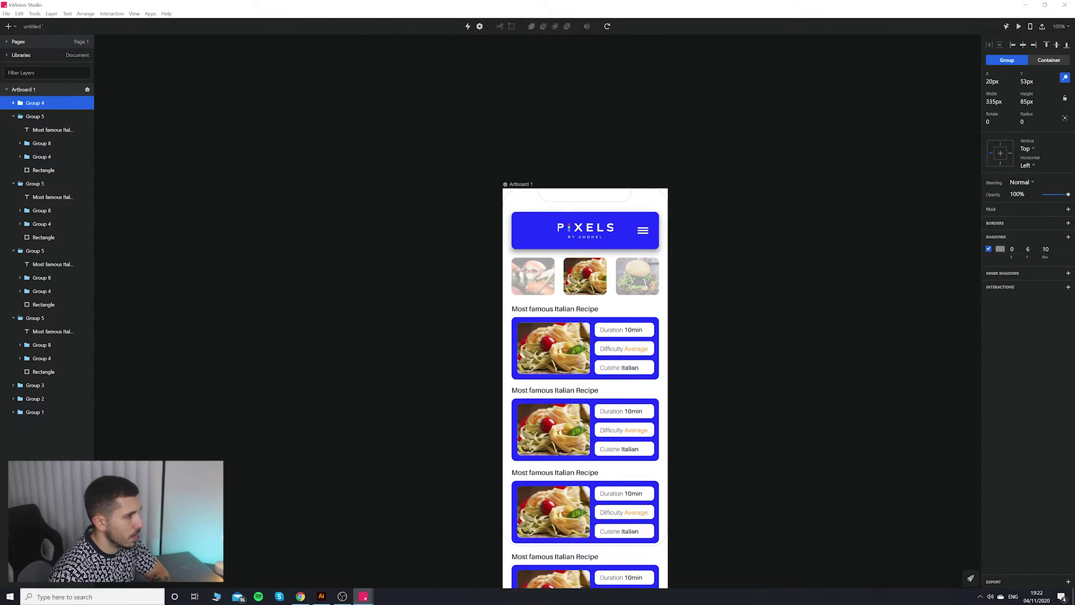
{"action": "left_click", "coordinate": [741, 250]}
Preview the artboard on the device and scroll through the recipe cards to examine the header shadow over them.
{"action": "left_click", "coordinate": [518, 184]}
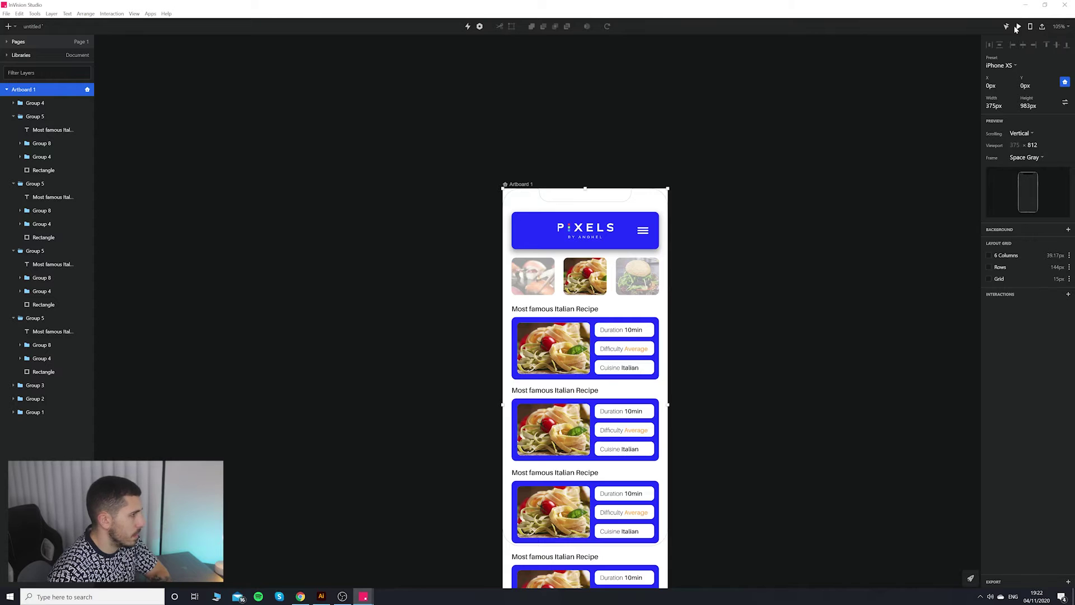
{"action": "left_click", "coordinate": [1017, 27]}
{"action": "scroll", "coordinate": [335, 267], "scroll_direction": "down", "scroll_amount": 3}
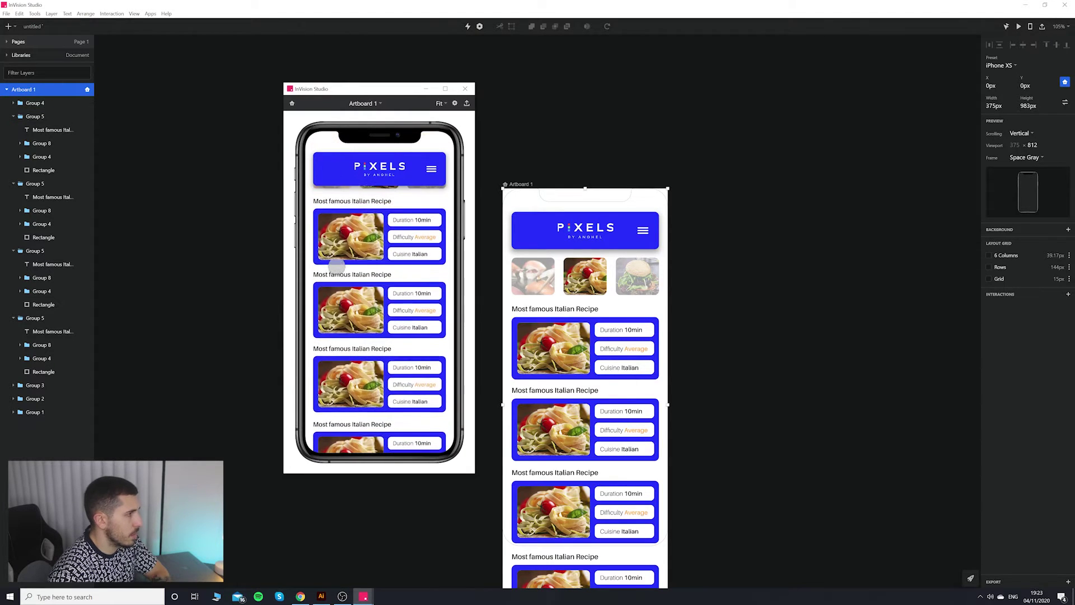
{"action": "scroll", "coordinate": [335, 268], "scroll_direction": "up", "scroll_amount": 2}
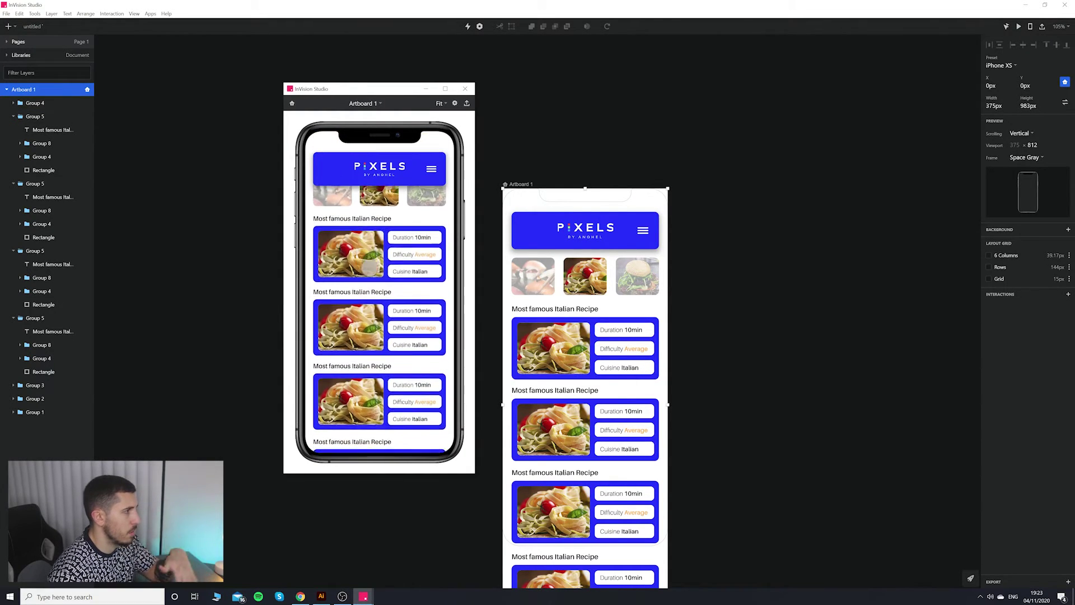
{"action": "scroll", "coordinate": [370, 267], "scroll_direction": "down", "scroll_amount": 2}
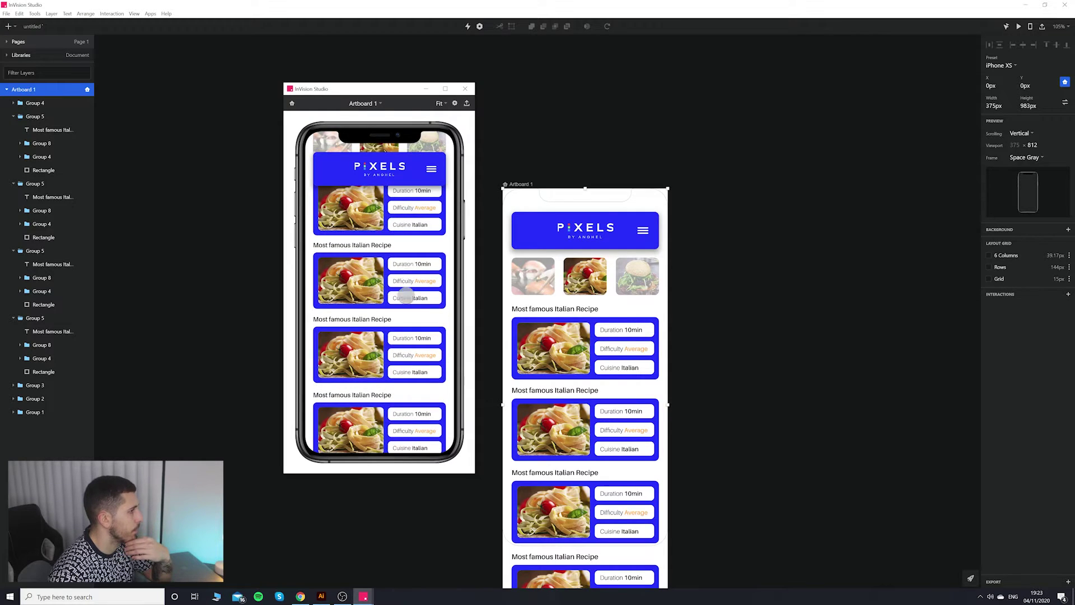
{"action": "scroll", "coordinate": [406, 294], "scroll_direction": "up", "scroll_amount": 1}
{"action": "scroll", "coordinate": [397, 296], "scroll_direction": "down", "scroll_amount": 1}
{"action": "scroll", "coordinate": [387, 303], "scroll_direction": "up", "scroll_amount": 1}
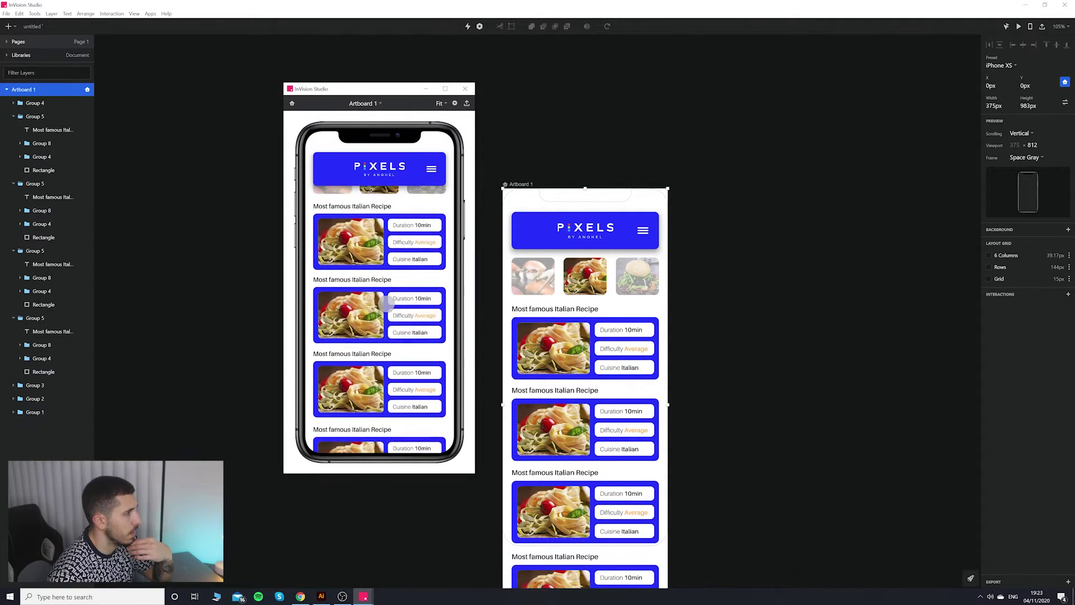
{"action": "scroll", "coordinate": [385, 302], "scroll_direction": "up", "scroll_amount": 1}
{"action": "scroll", "coordinate": [389, 246], "scroll_direction": "down", "scroll_amount": 1}
{"action": "scroll", "coordinate": [372, 333], "scroll_direction": "up", "scroll_amount": 1}
{"action": "scroll", "coordinate": [380, 259], "scroll_direction": "down", "scroll_amount": 1}
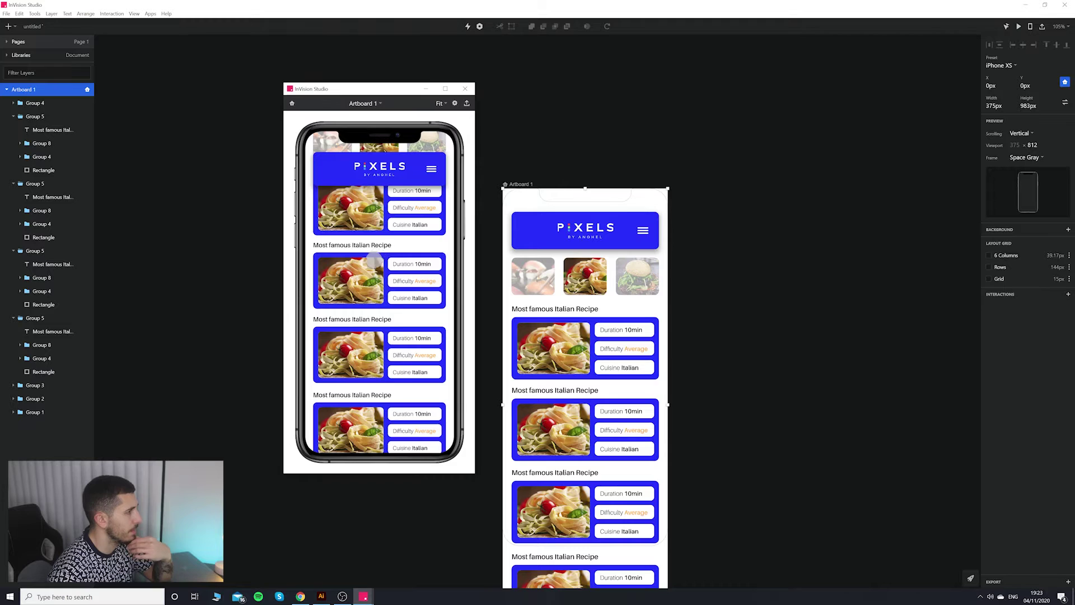
{"action": "scroll", "coordinate": [374, 260], "scroll_direction": "up", "scroll_amount": 1}
{"action": "scroll", "coordinate": [373, 291], "scroll_direction": "down", "scroll_amount": 1}
{"action": "scroll", "coordinate": [371, 328], "scroll_direction": "up", "scroll_amount": 1}
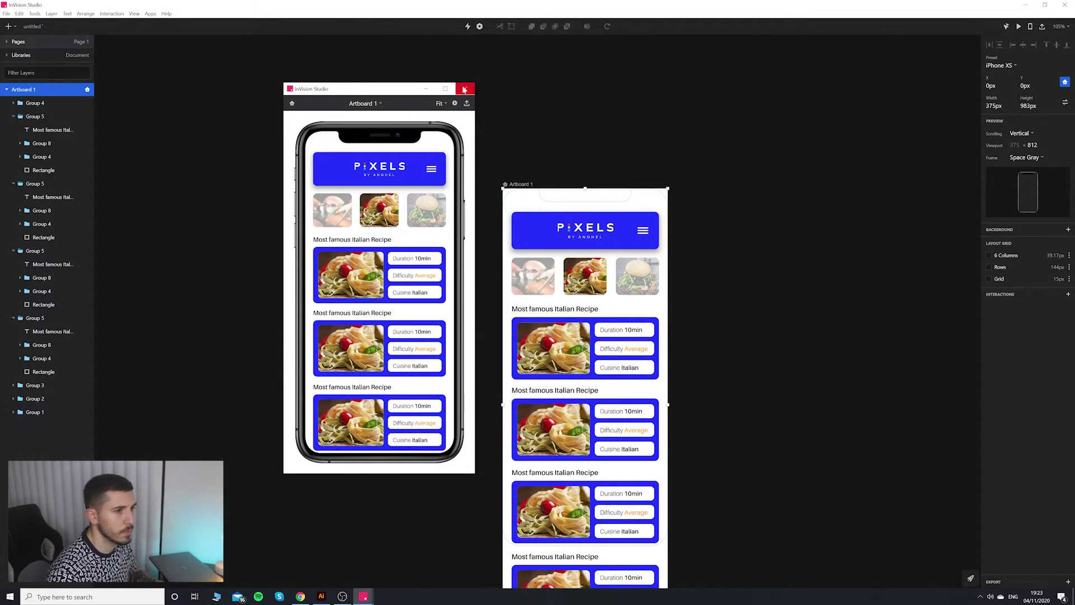
{"action": "left_click", "coordinate": [464, 89]}
Reduce the header group's shadow opacity to about 7%.
{"action": "left_click", "coordinate": [630, 244]}
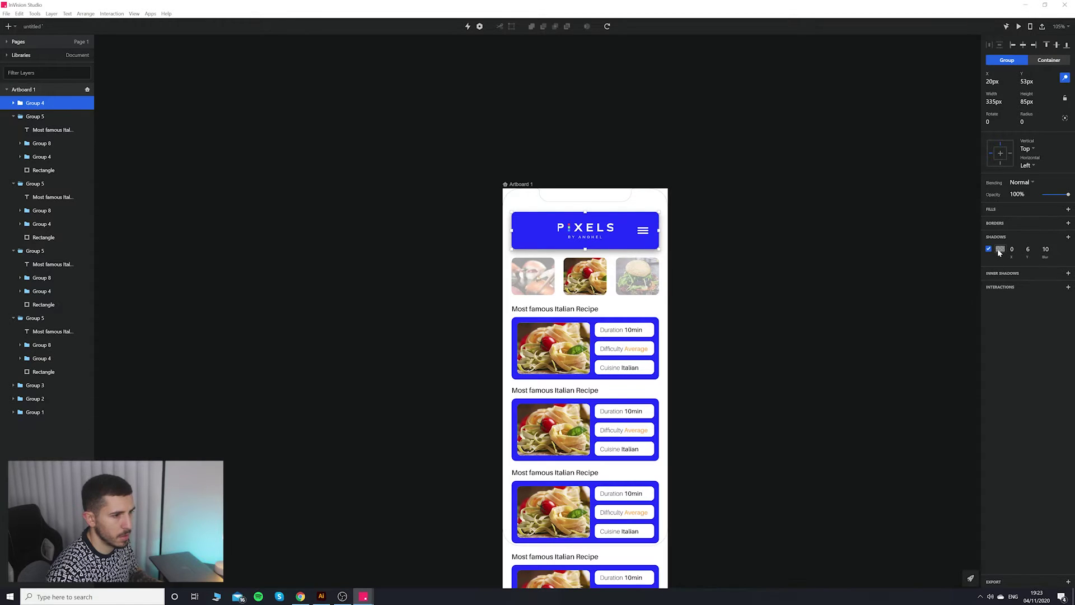
{"action": "left_click", "coordinate": [999, 250]}
{"action": "mouse_move", "coordinate": [992, 330]}
{"action": "left_mouse_down"}
{"action": "mouse_move", "coordinate": [972, 334]}
{"action": "mouse_move", "coordinate": [999, 330]}
{"action": "mouse_move", "coordinate": [986, 330]}
{"action": "left_mouse_up"}
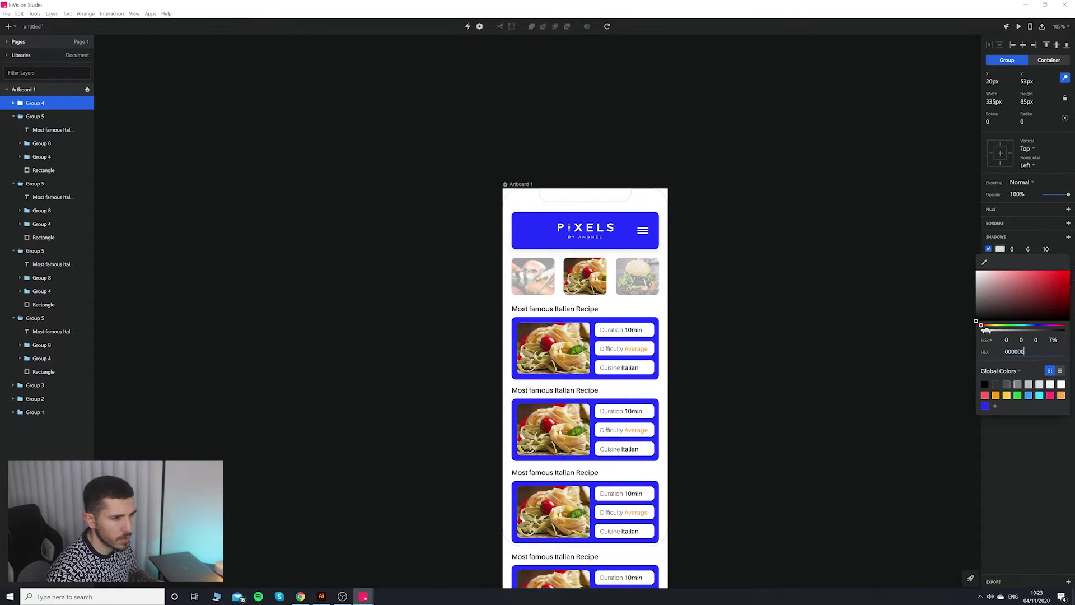
Try a white FFFFFF header shadow at about 31% opacity and check it in the scrolling device preview.
{"action": "left_click_drag", "start_coordinate": [987, 289], "coordinate": [970, 267]}
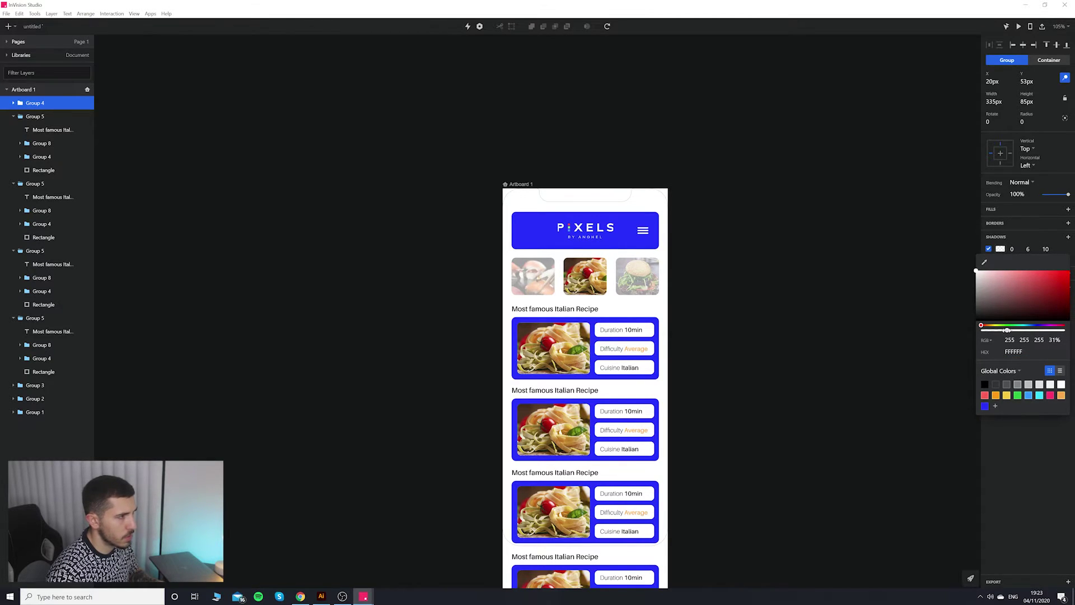
{"action": "left_click", "coordinate": [777, 271]}
{"action": "left_click", "coordinate": [506, 184]}
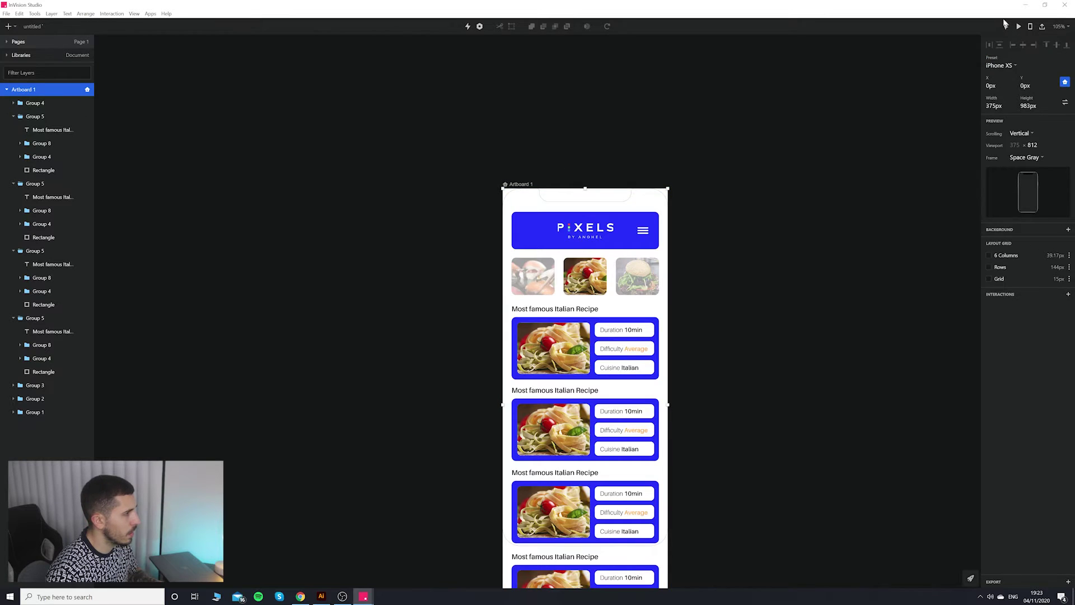
{"action": "left_click", "coordinate": [1006, 25]}
{"action": "scroll", "coordinate": [435, 267], "scroll_direction": "down", "scroll_amount": 3}
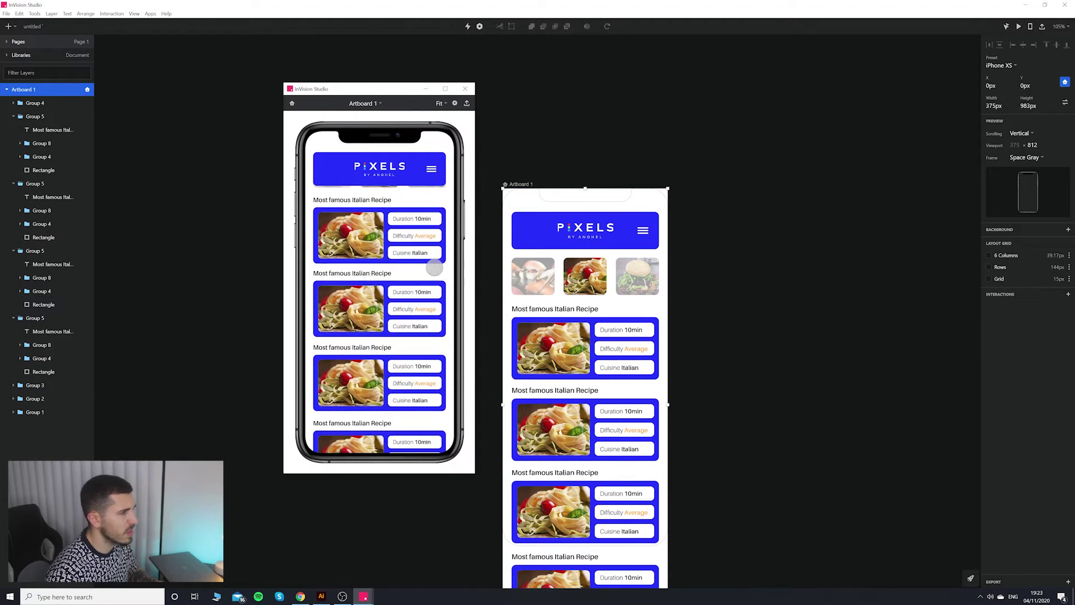
{"action": "scroll", "coordinate": [435, 268], "scroll_direction": "up", "scroll_amount": 3}
{"action": "left_click", "coordinate": [465, 88]}
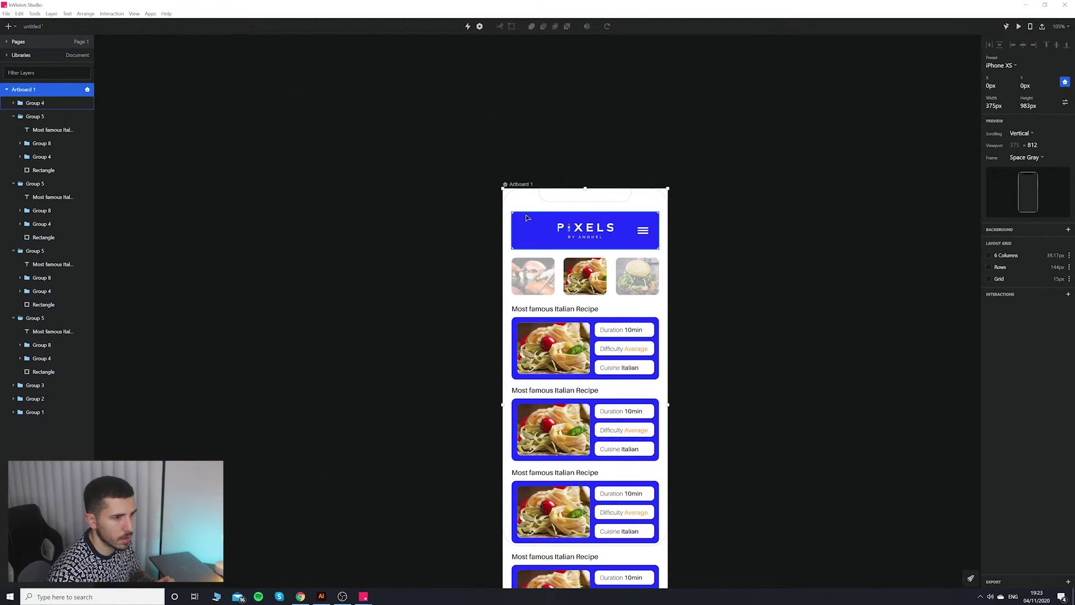
Try the white header shadow at 10% opacity and check it over the recipe cards in the device preview.
{"action": "left_click", "coordinate": [526, 218]}
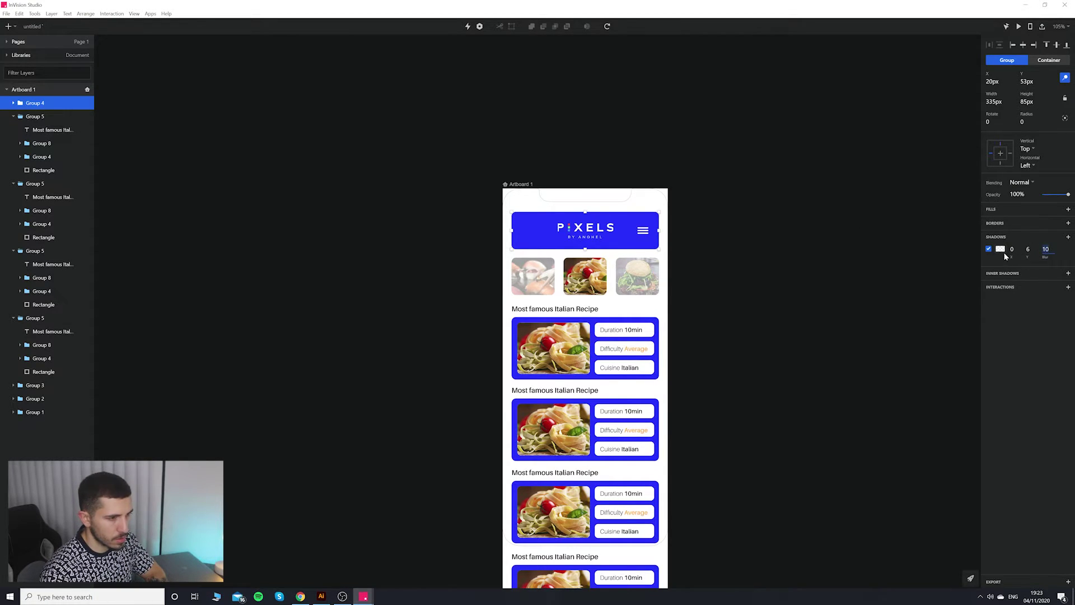
{"action": "left_click", "coordinate": [1000, 249]}
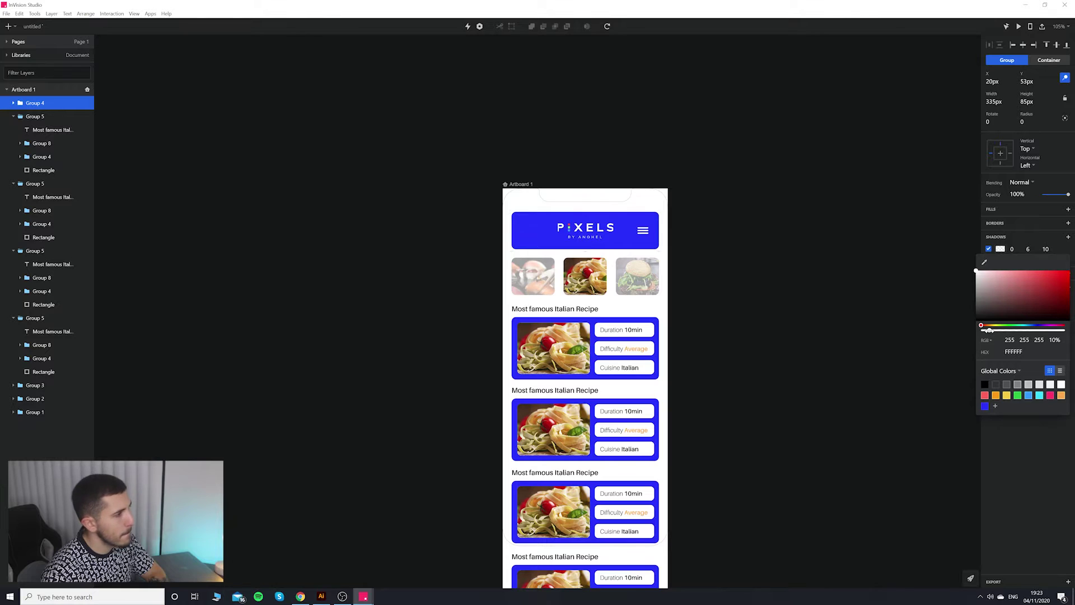
{"action": "left_click", "coordinate": [666, 237]}
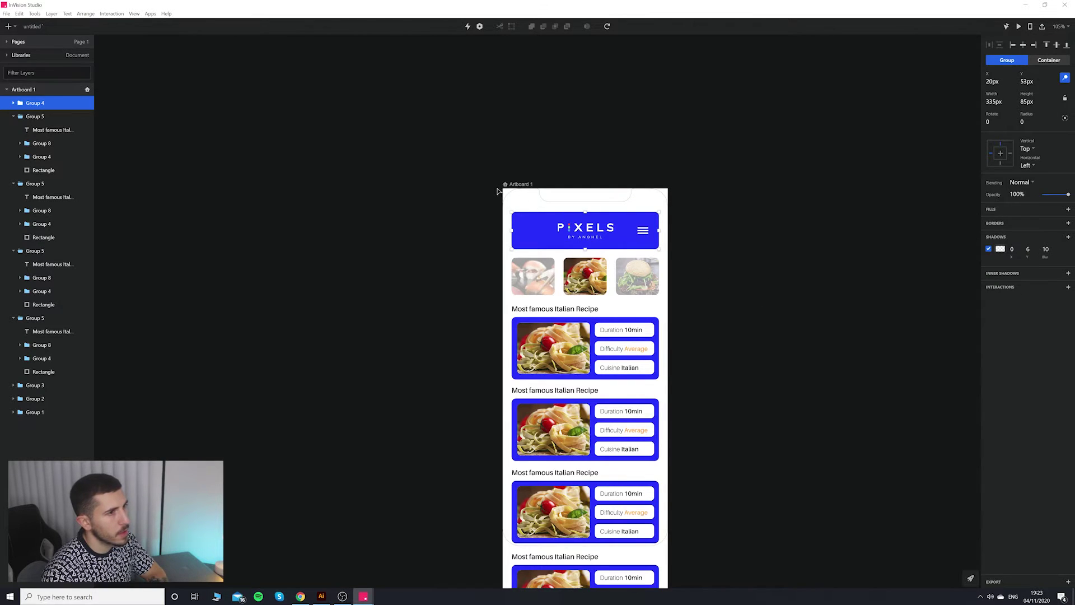
{"action": "left_click", "coordinate": [518, 185]}
{"action": "left_click", "coordinate": [1030, 26]}
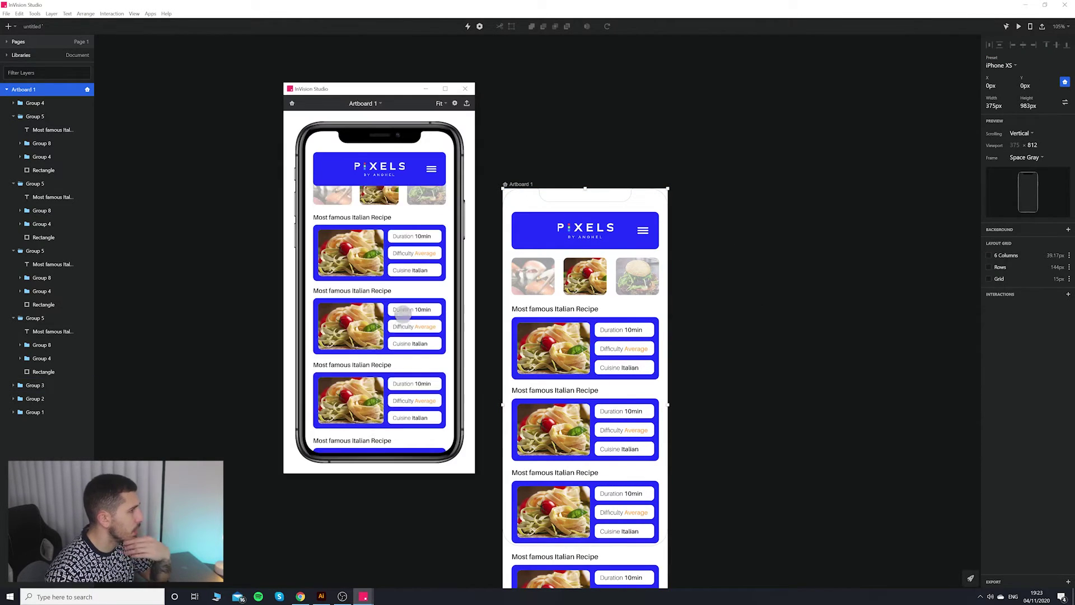
{"action": "scroll", "coordinate": [400, 244], "scroll_direction": "down", "scroll_amount": 3}
{"action": "left_click", "coordinate": [465, 88]}
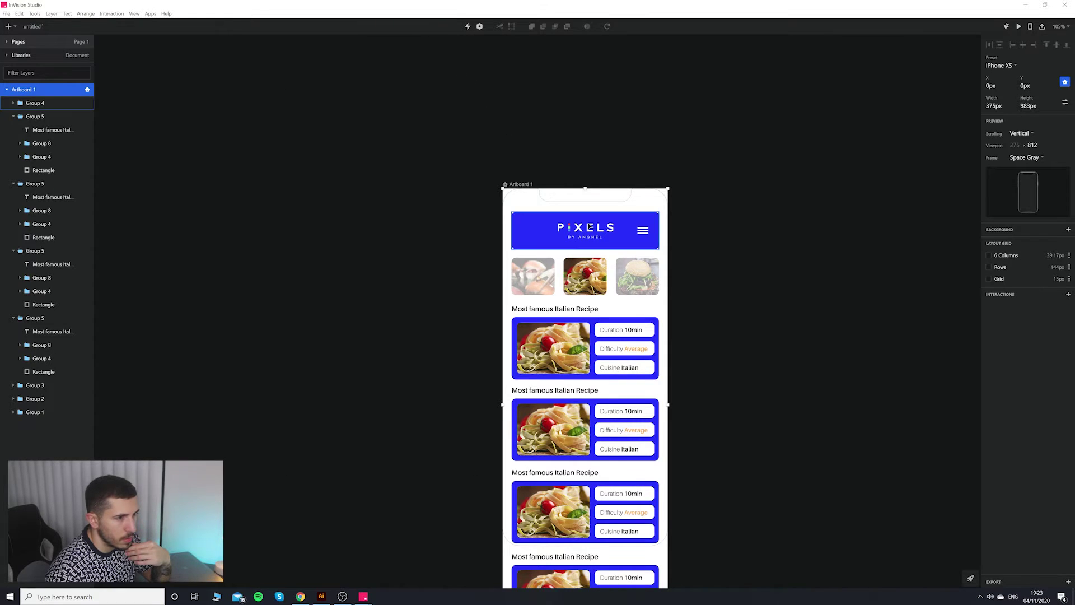
Try raising the white header shadow's opacity to about 88% and scroll the device preview to judge it.
{"action": "left_click", "coordinate": [540, 216]}
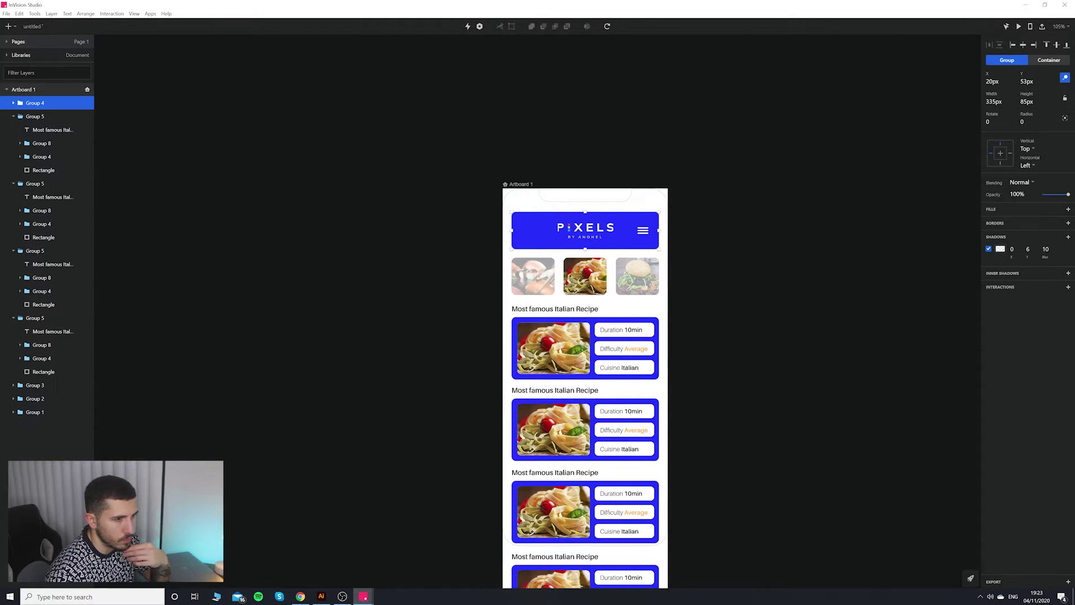
{"action": "left_click", "coordinate": [999, 249]}
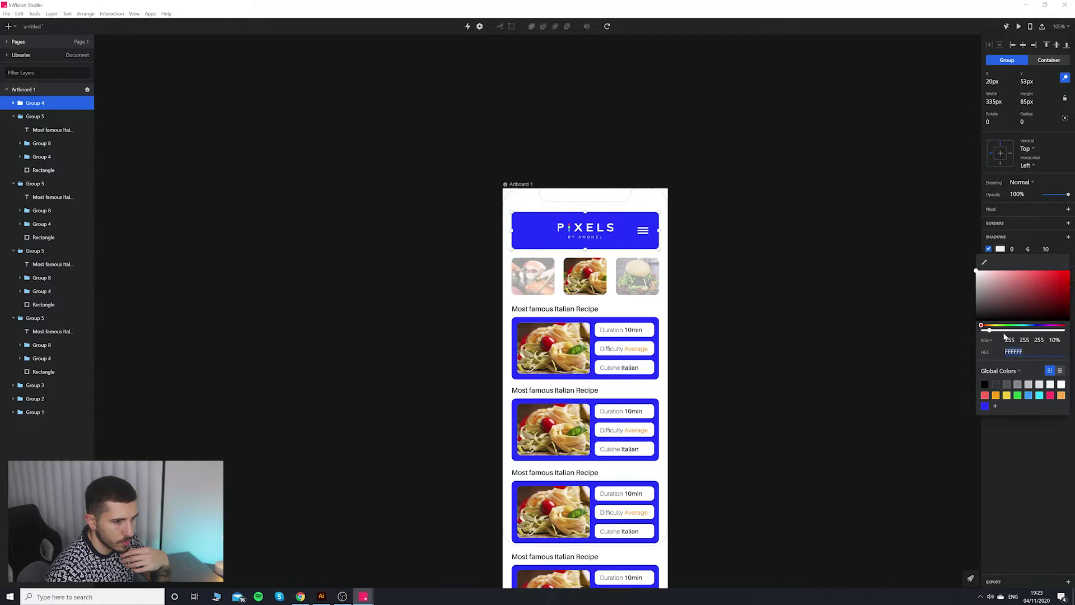
{"action": "left_click_drag", "start_coordinate": [1049, 329], "coordinate": [1059, 330]}
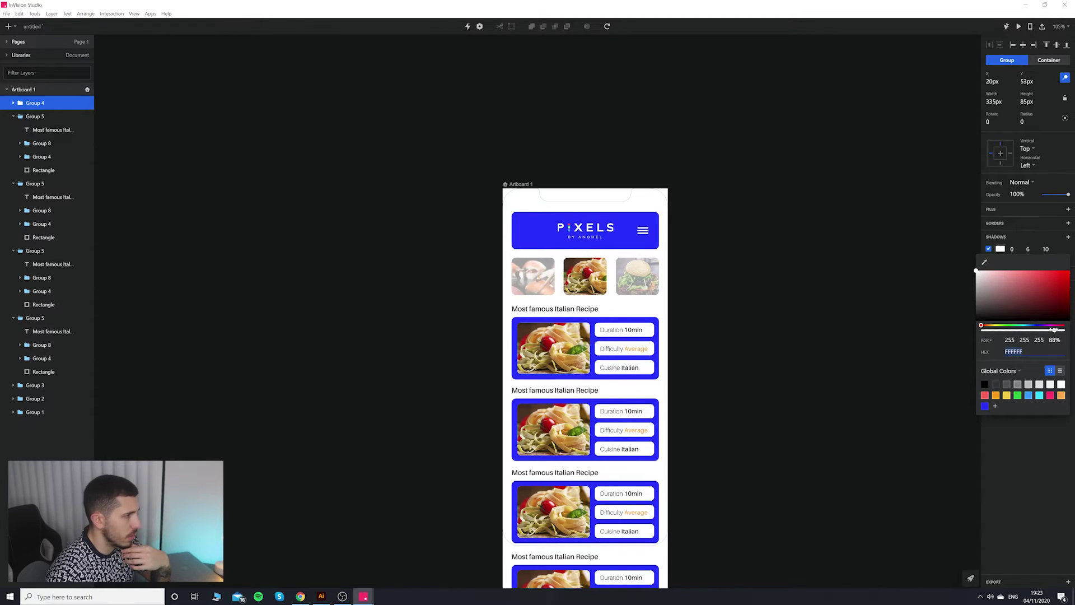
{"action": "left_click", "coordinate": [519, 185]}
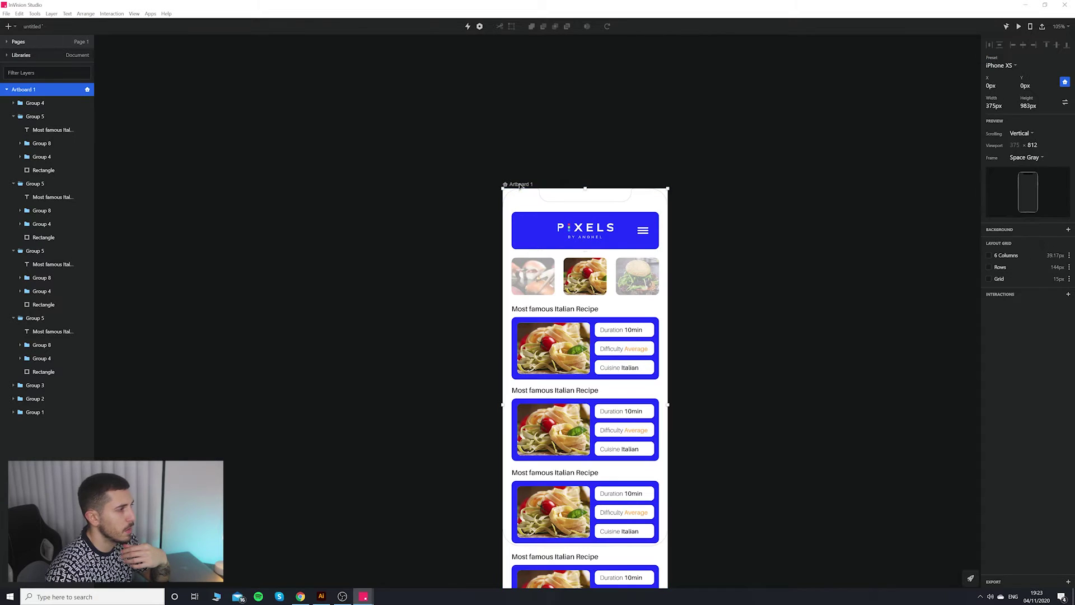
{"action": "left_click", "coordinate": [1020, 30]}
{"action": "scroll", "coordinate": [360, 316], "scroll_direction": "up", "scroll_amount": 2}
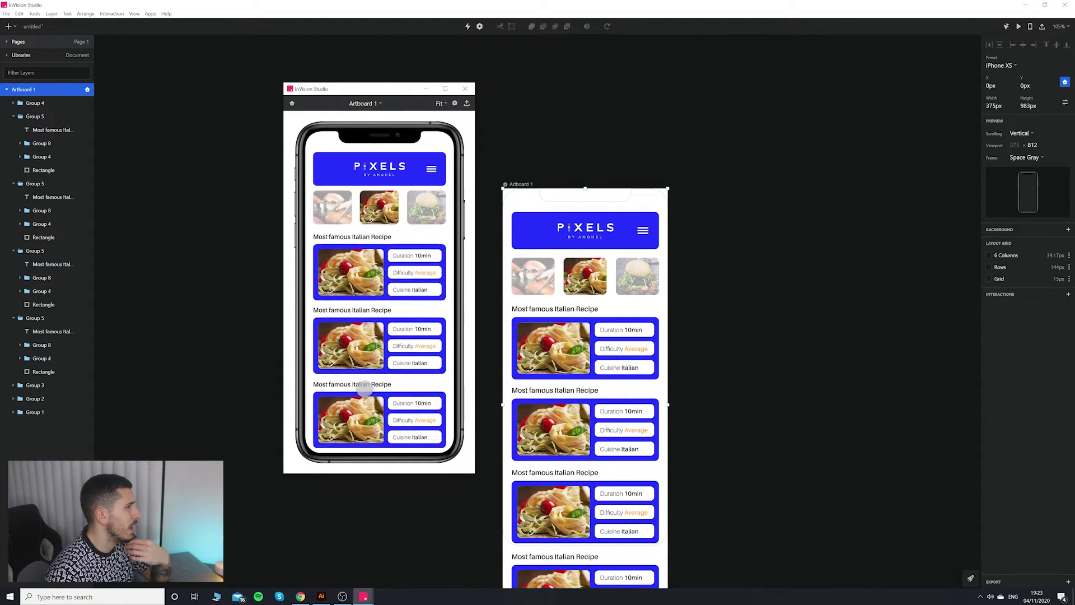
{"action": "scroll", "coordinate": [360, 316], "scroll_direction": "down", "scroll_amount": 3}
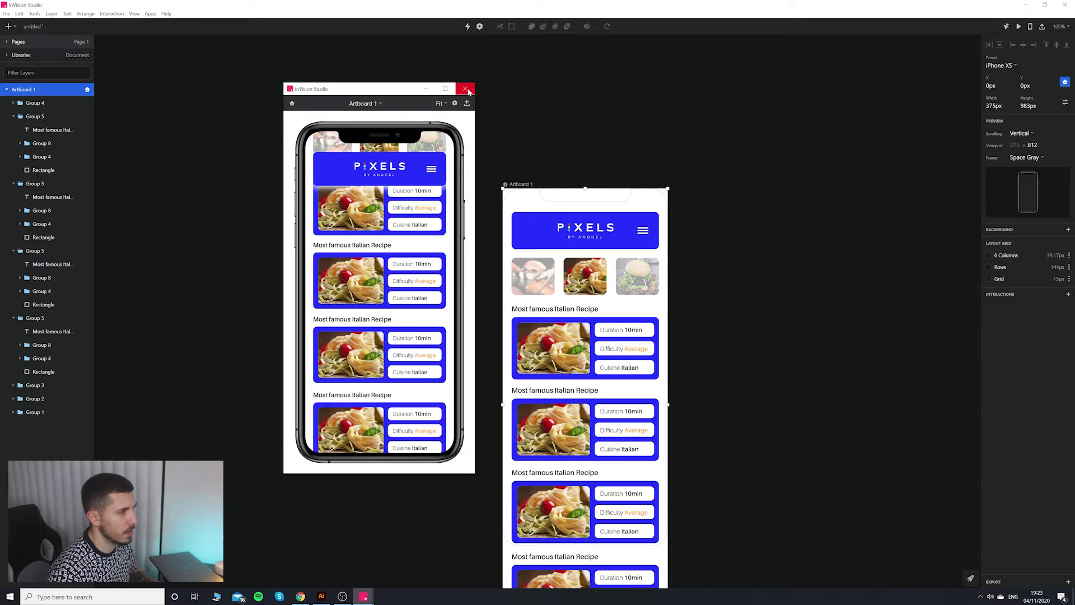
{"action": "left_click", "coordinate": [464, 89]}
Return the header group's shadow to a dark colour and preview the artboard, scrolling through the recipe cards beneath it.
{"action": "left_click", "coordinate": [778, 287]}
{"action": "left_click", "coordinate": [621, 226]}
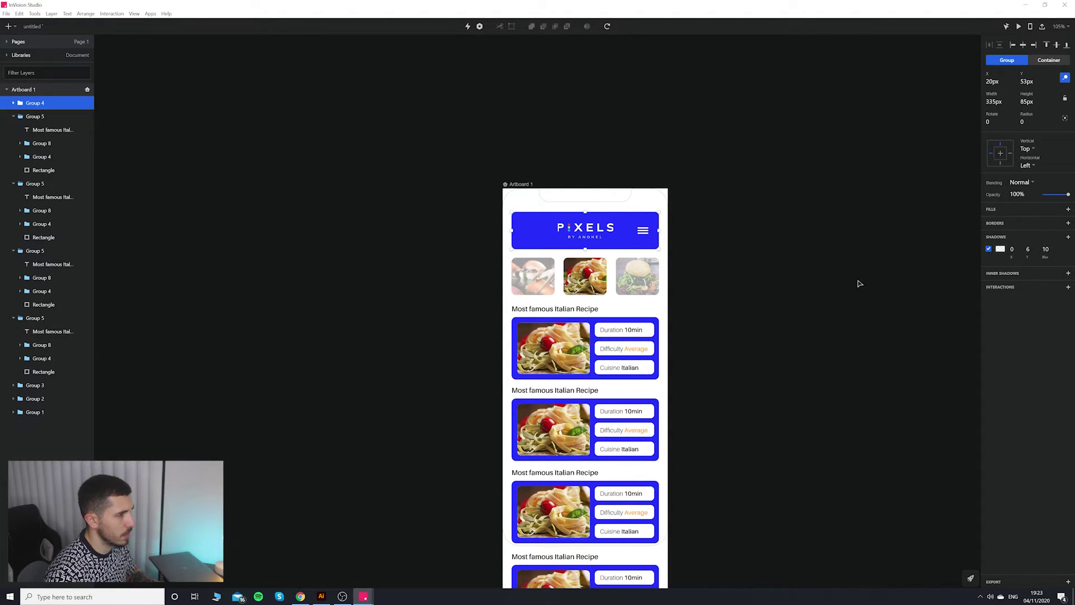
{"action": "left_click", "coordinate": [519, 184]}
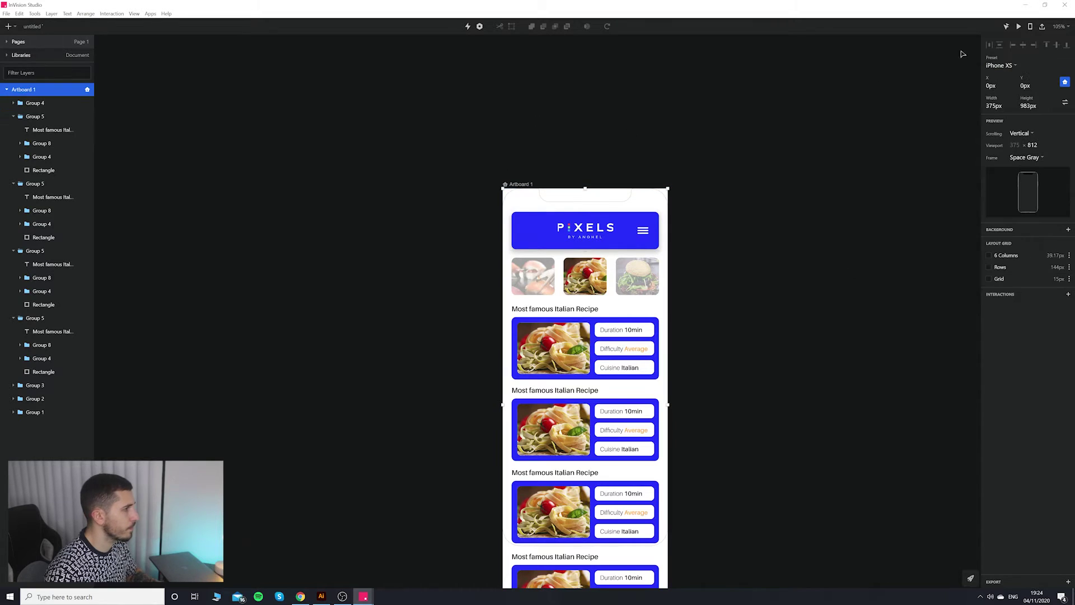
{"action": "left_click", "coordinate": [1022, 27]}
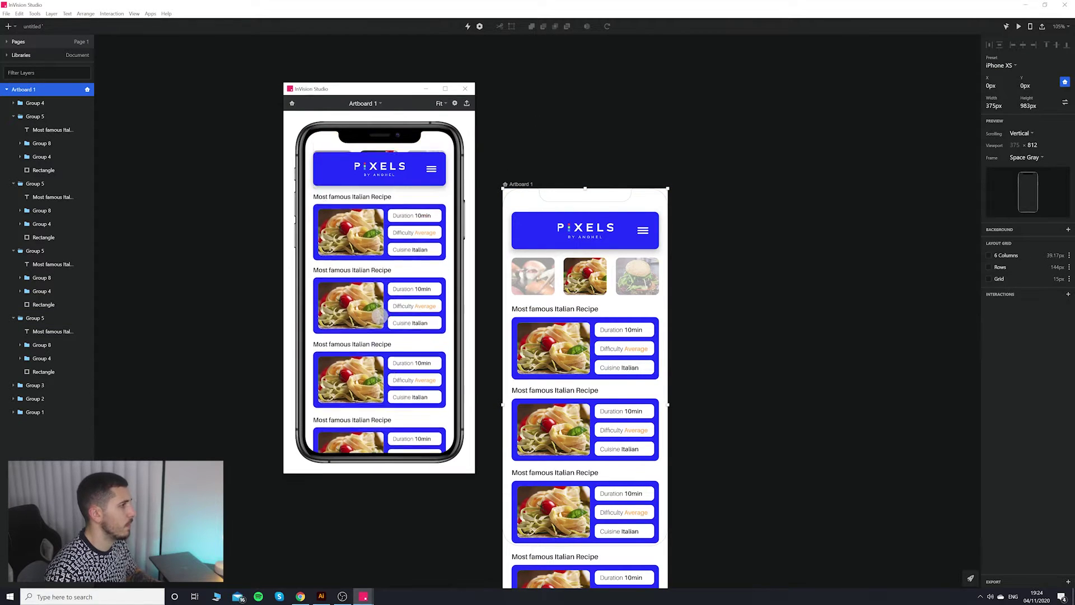
{"action": "scroll", "coordinate": [366, 394], "scroll_direction": "down", "scroll_amount": 2}
{"action": "scroll", "coordinate": [392, 313], "scroll_direction": "up", "scroll_amount": 2}
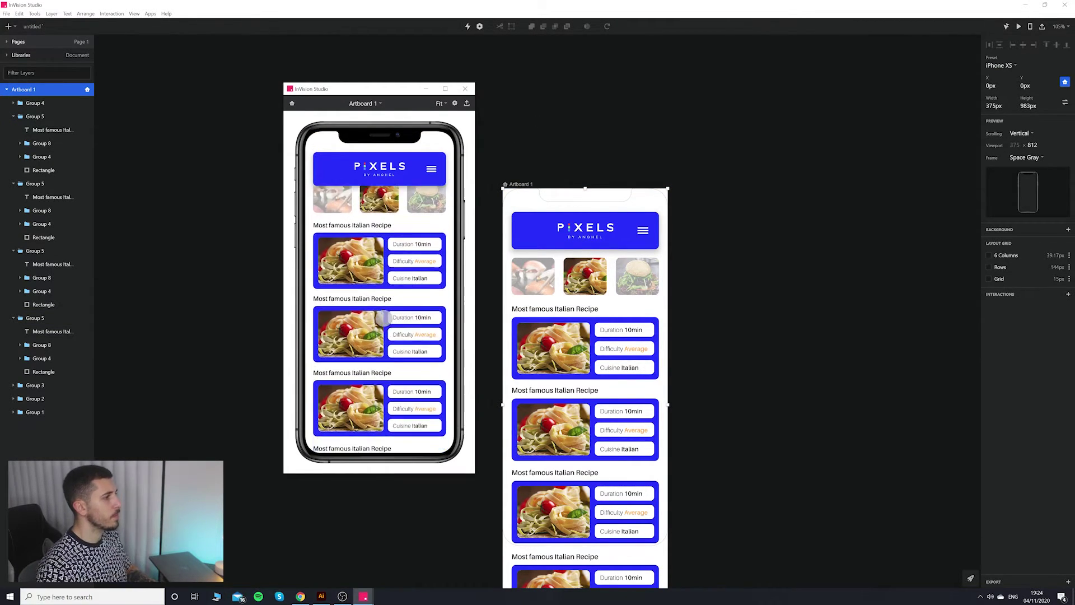
{"action": "scroll", "coordinate": [435, 224], "scroll_direction": "down", "scroll_amount": 2}
{"action": "left_click", "coordinate": [465, 89]}
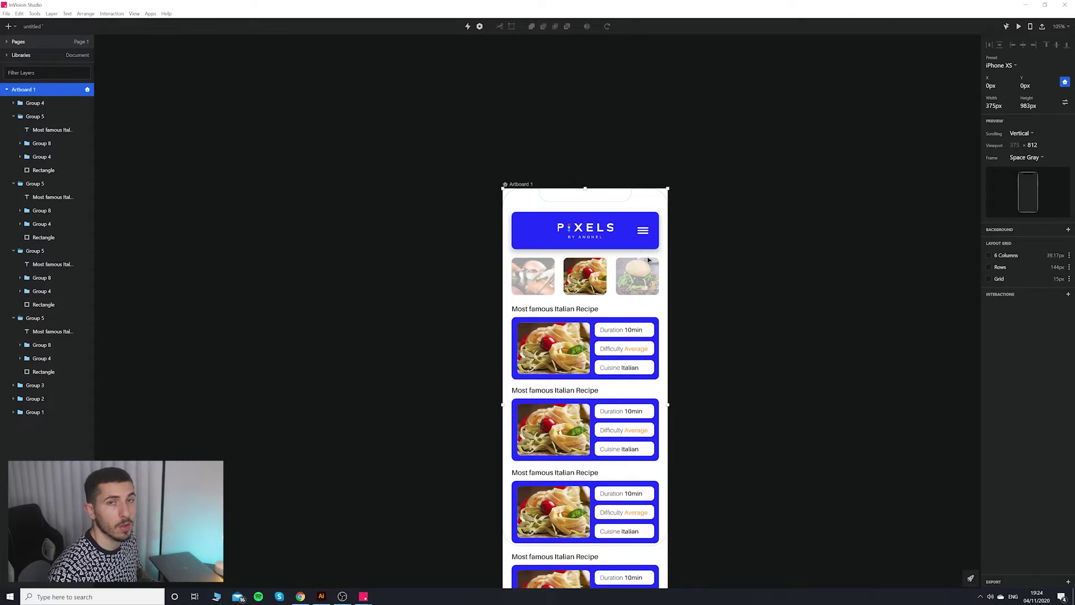
Switch to Illustrator to examine the second phone wireframe in app.ai, and return to InVision Studio.
{"action": "left_click", "coordinate": [719, 286]}
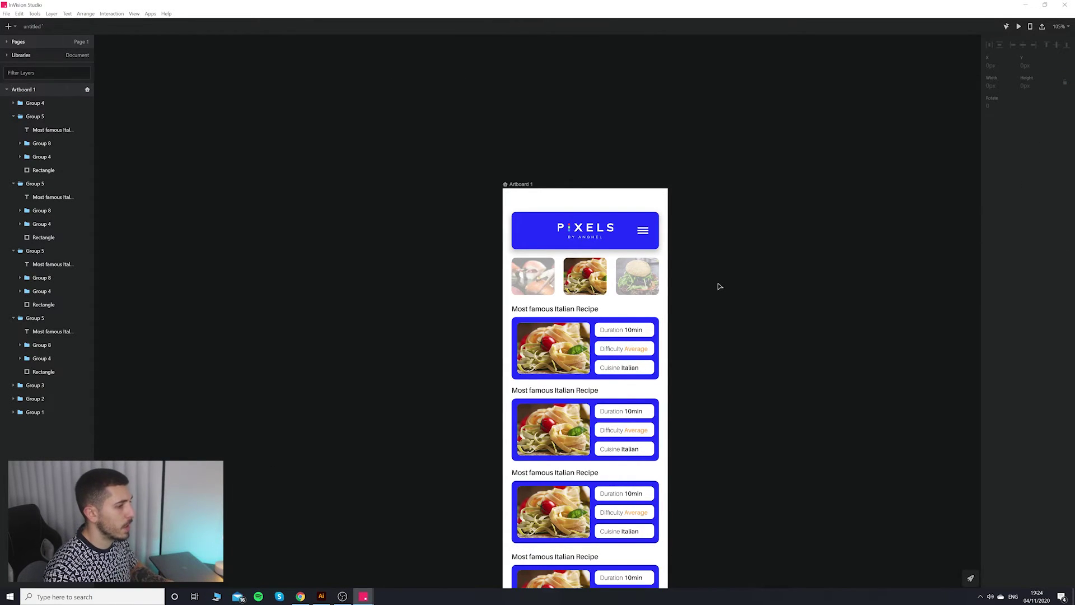
{"action": "scroll", "coordinate": [676, 283], "scroll_direction": "down", "scroll_amount": 3}
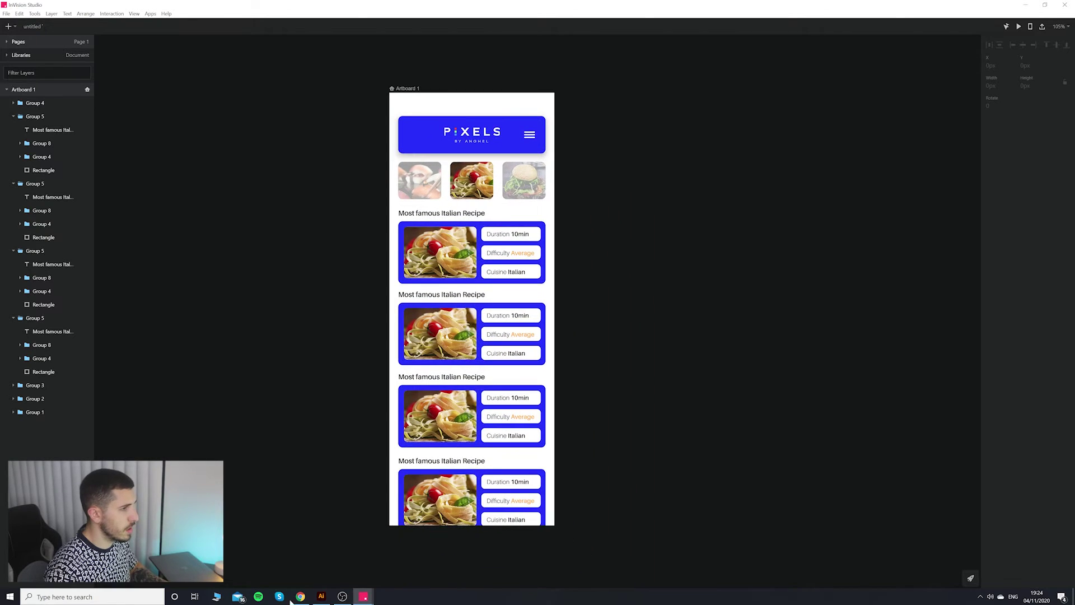
{"action": "left_click", "coordinate": [320, 596]}
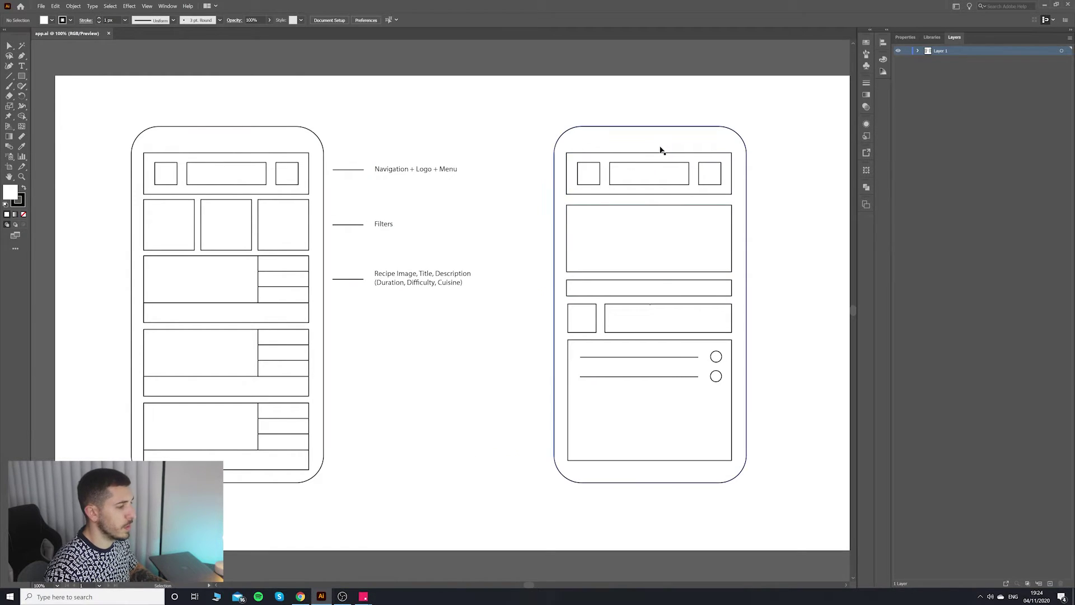
{"action": "key", "text": "alt+Tab"}
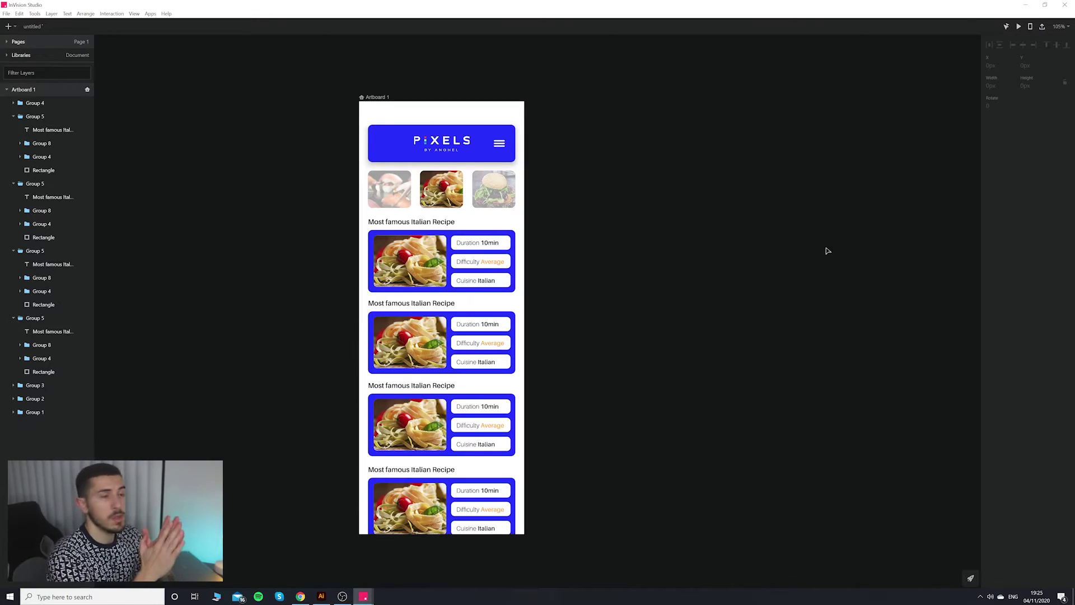
{"action": "left_click", "coordinate": [506, 483]}
{"action": "left_click", "coordinate": [596, 455]}
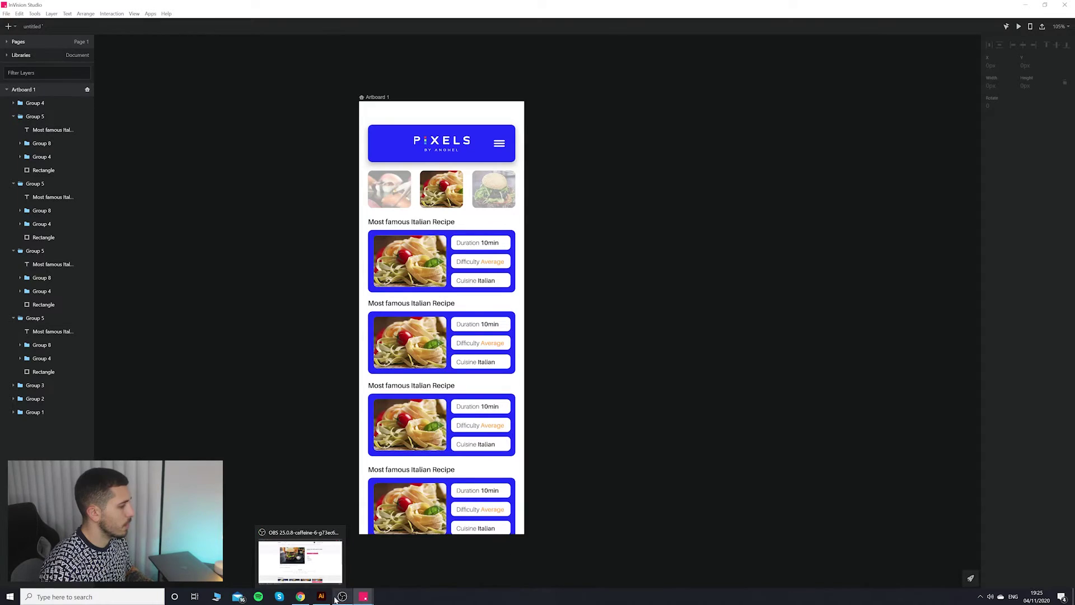
{"action": "left_click", "coordinate": [367, 561]}
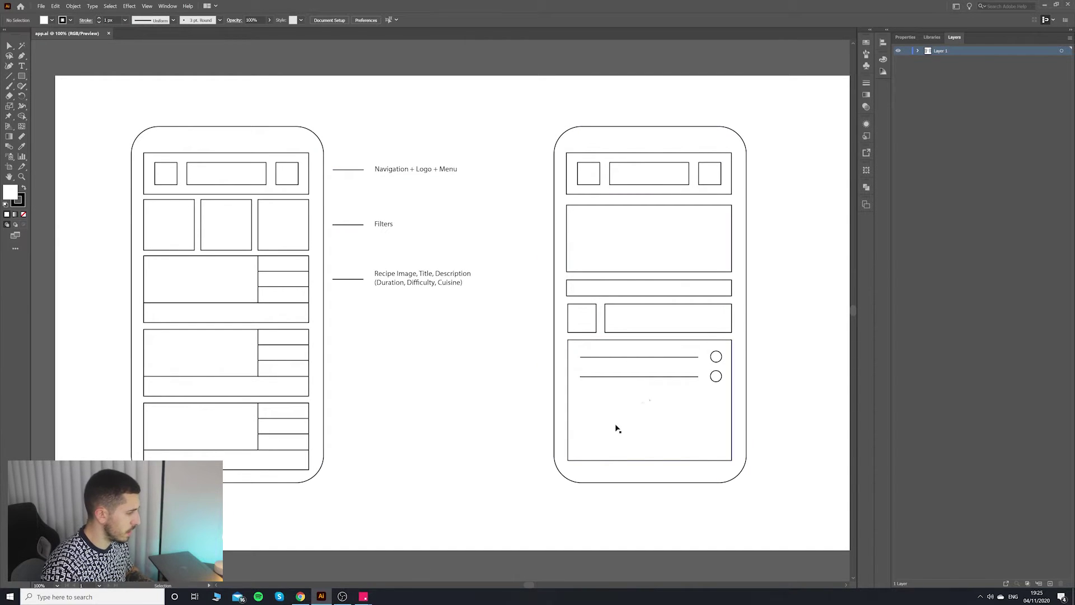
{"action": "mouse_move", "coordinate": [363, 597]}
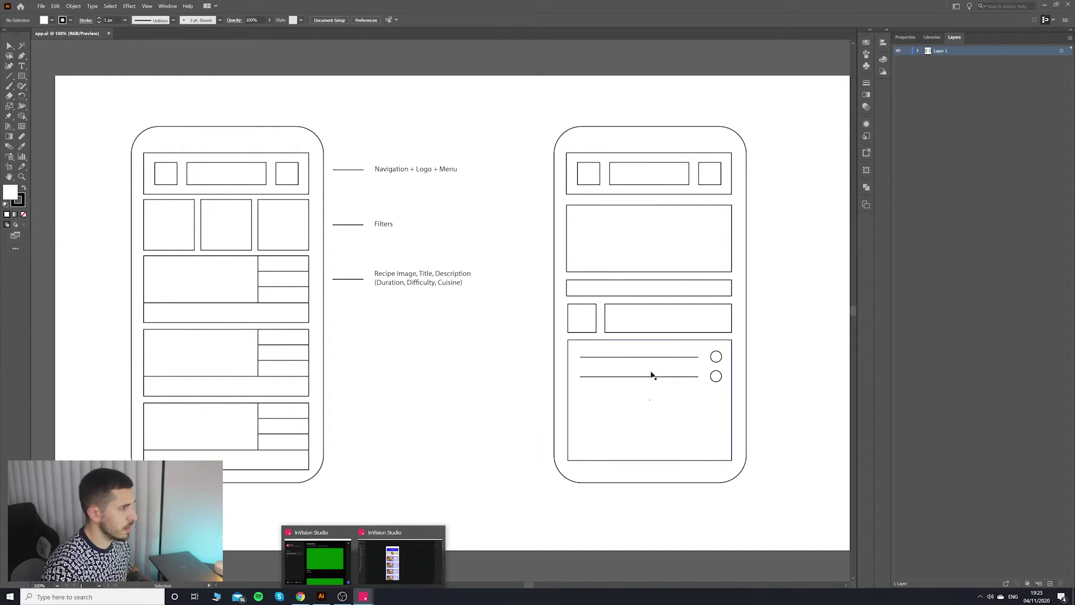
{"action": "left_click", "coordinate": [403, 559]}
Duplicate Artboard 1 to create a second artboard beside it.
{"action": "left_click", "coordinate": [380, 99]}
{"action": "left_click", "coordinate": [605, 129]}
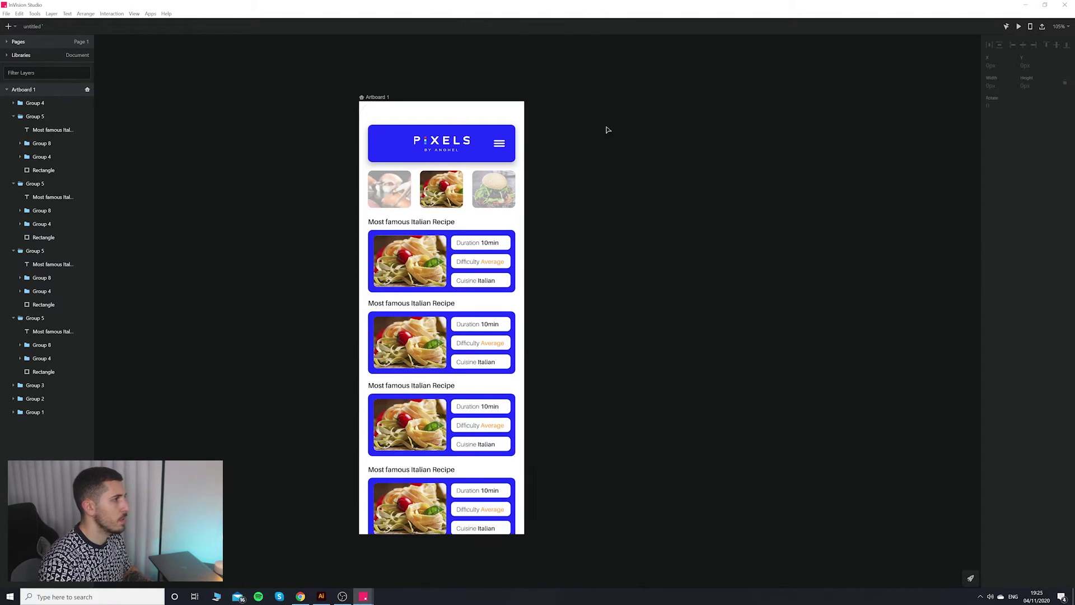
{"action": "left_click", "coordinate": [380, 99]}
{"action": "key", "text": "ctrl+d"}
{"action": "left_click", "coordinate": [790, 252]}
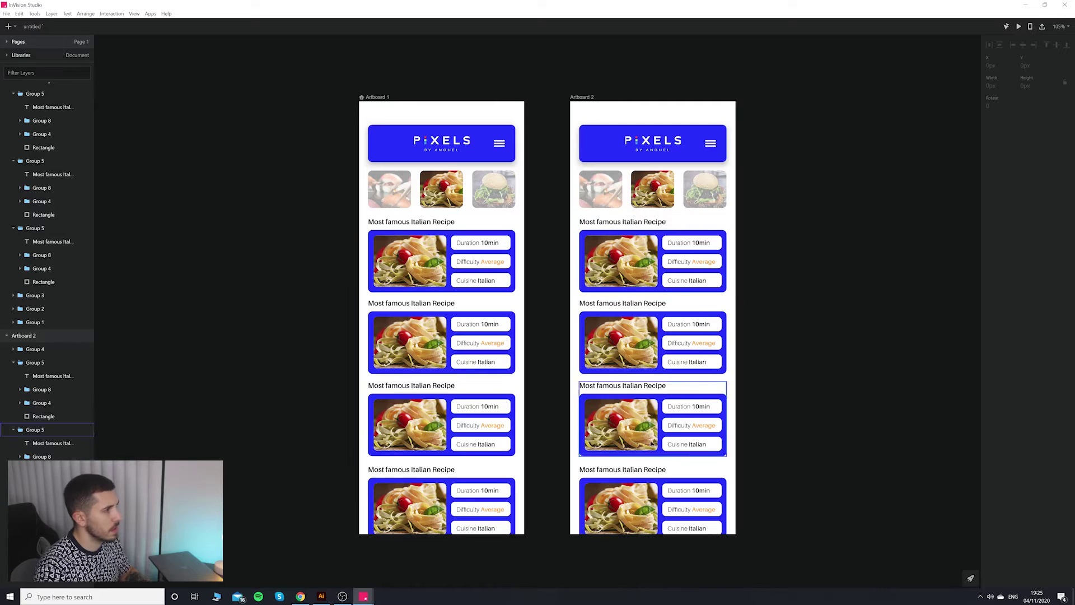
Delete the lower three recipe cards from Artboard 2, keeping only the first one.
{"action": "left_click", "coordinate": [634, 486]}
{"action": "key", "text": "Delete"}
{"action": "left_click", "coordinate": [639, 426]}
{"action": "key", "text": "Delete"}
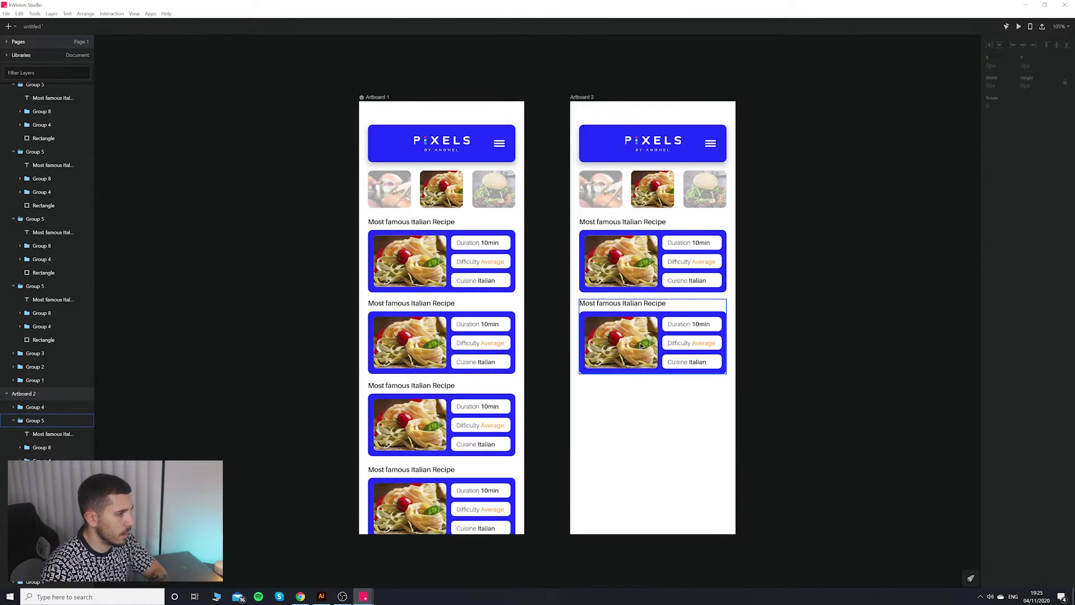
{"action": "left_click", "coordinate": [640, 344]}
{"action": "key", "text": "Delete"}
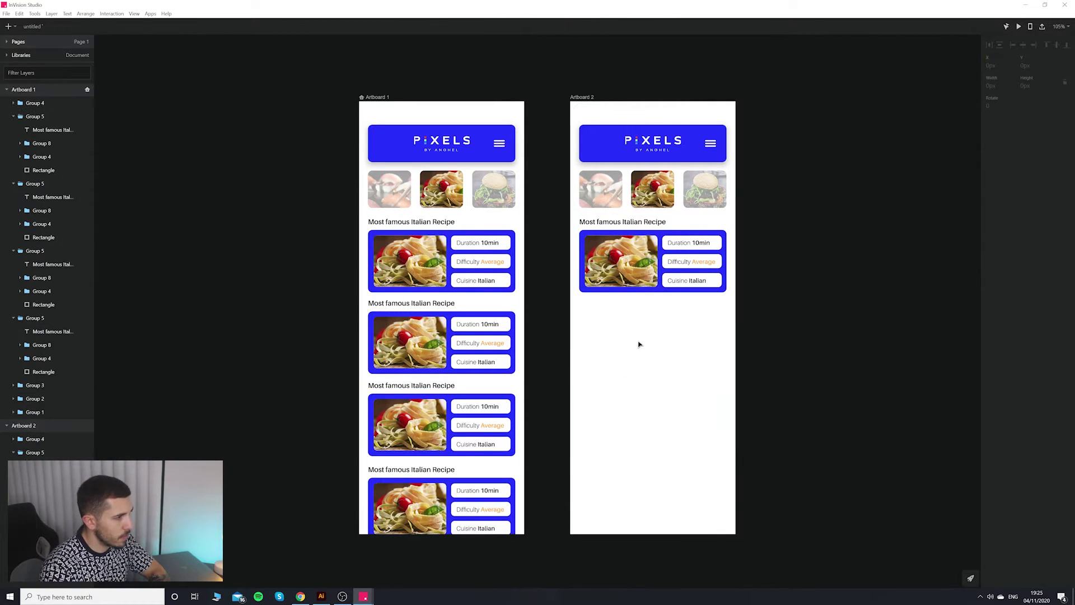
Delete the three category photos below the header on Artboard 2.
{"action": "left_click", "coordinate": [651, 193]}
{"action": "key", "text": "Delete"}
{"action": "left_click", "coordinate": [600, 188]}
{"action": "key", "text": "Delete"}
{"action": "left_click", "coordinate": [704, 188]}
{"action": "key", "text": "Delete"}
Move the remaining recipe card on Artboard 2 up beneath the header, to a Y position of about 162 px.
{"action": "left_click", "coordinate": [628, 252]}
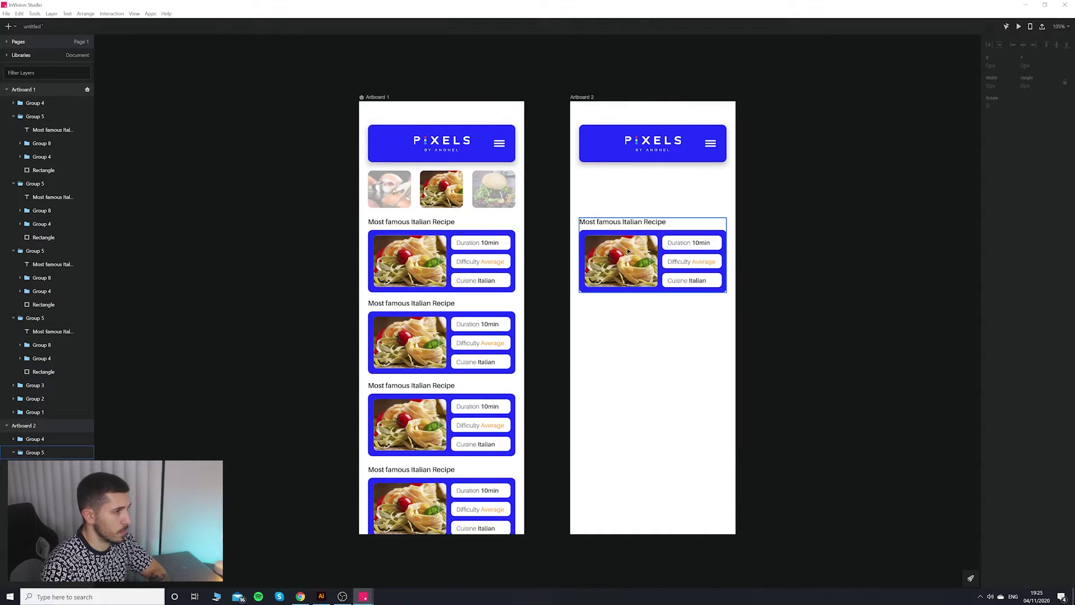
{"action": "left_click_drag", "start_coordinate": [628, 251], "coordinate": [622, 207]}
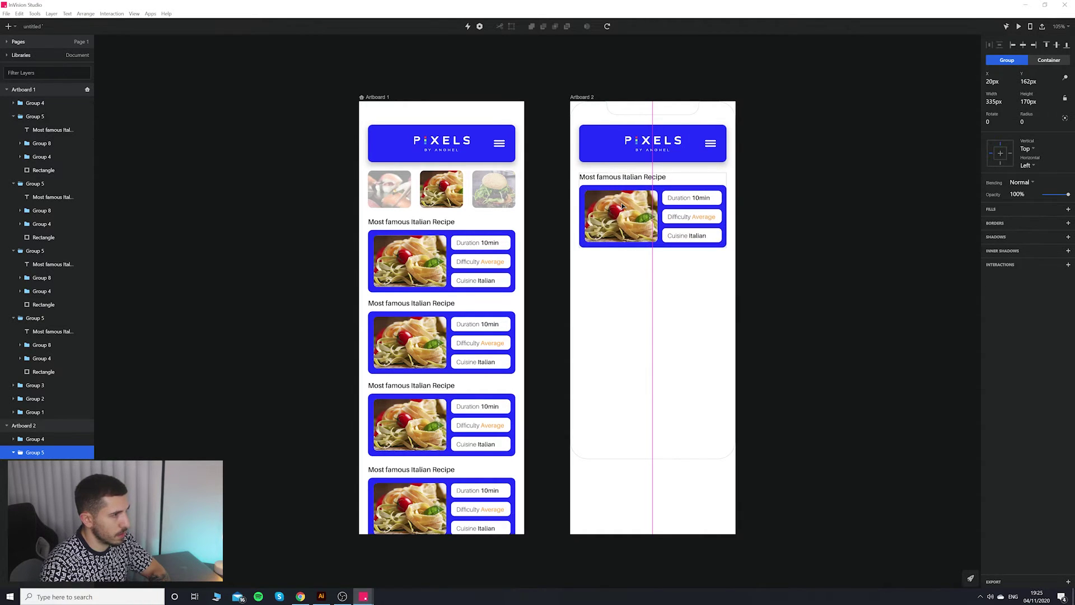
{"action": "left_click", "coordinate": [725, 307]}
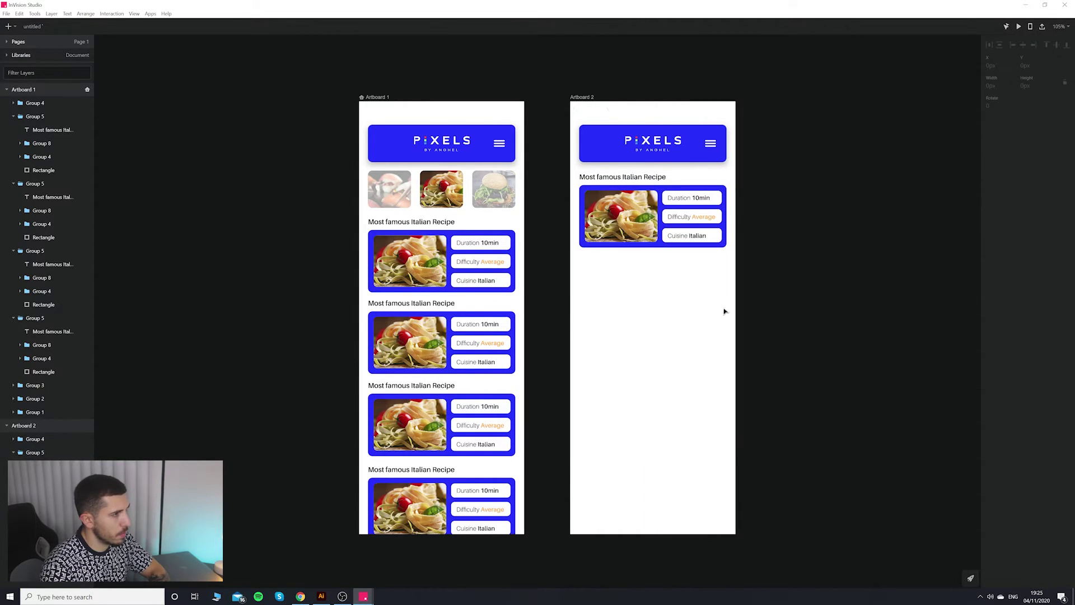
Stretch the recipe card's blue background rectangle on Artboard 2 down to the lower edge of the device outline.
{"action": "left_click", "coordinate": [662, 246]}
{"action": "left_click_drag", "start_coordinate": [652, 249], "coordinate": [632, 459]}
{"action": "left_click", "coordinate": [592, 116]}
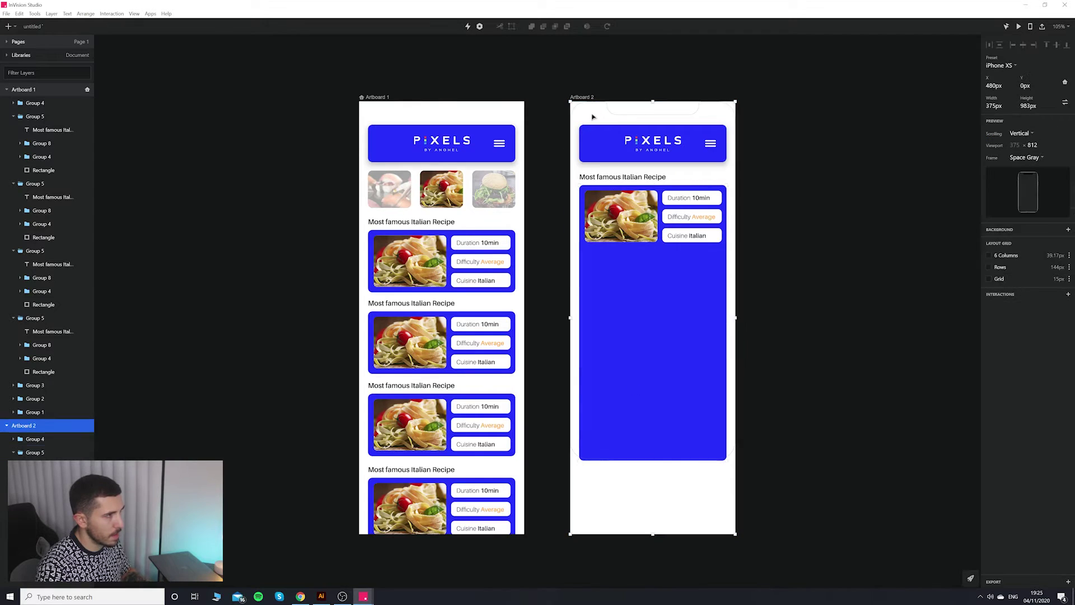
Shorten Artboard 2 to about 817 px high so it ends at the blue recipe card's lower edge.
{"action": "left_click_drag", "start_coordinate": [654, 532], "coordinate": [652, 458]}
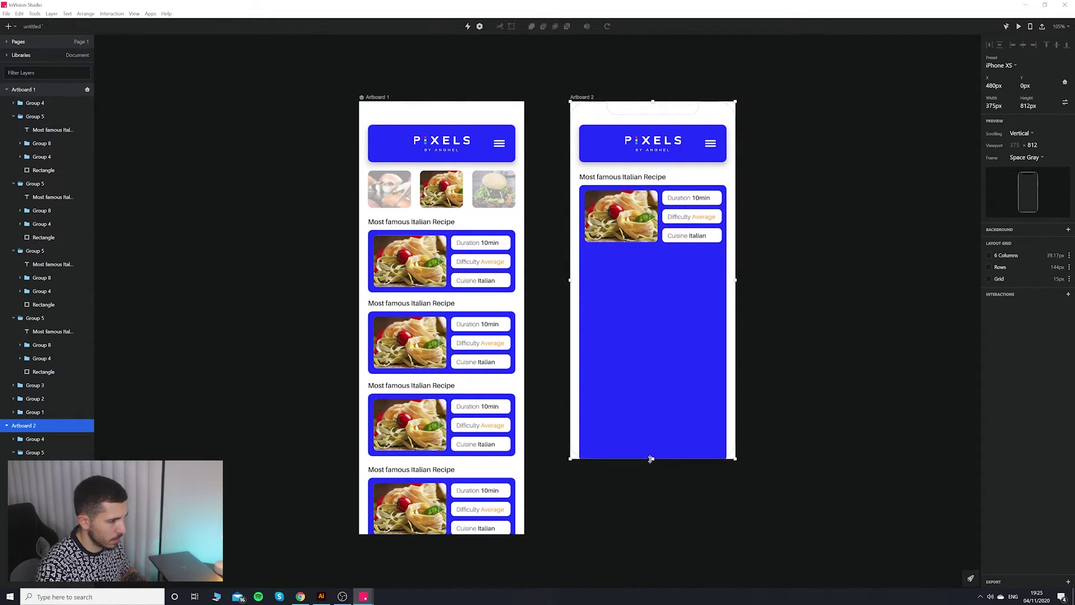
{"action": "left_click", "coordinate": [658, 452]}
{"action": "left_click", "coordinate": [734, 456]}
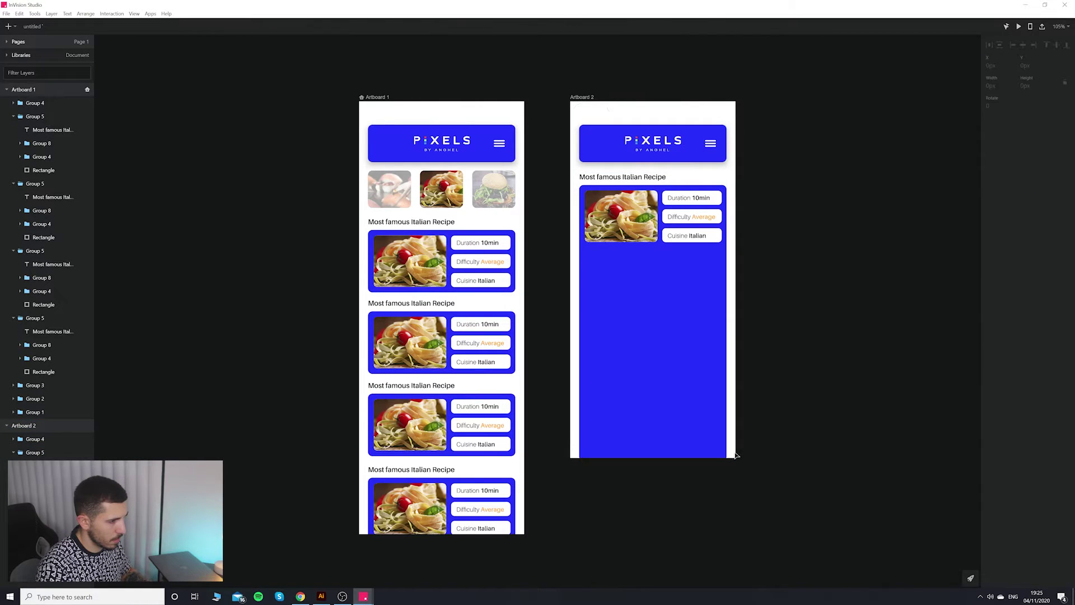
{"action": "left_click", "coordinate": [581, 97]}
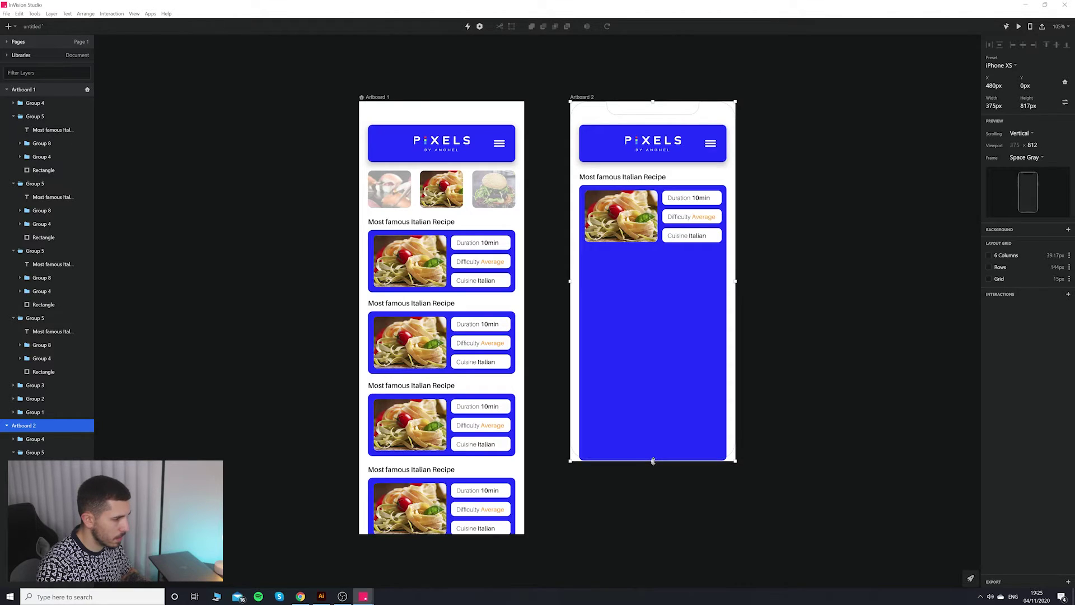
{"action": "left_click", "coordinate": [659, 442]}
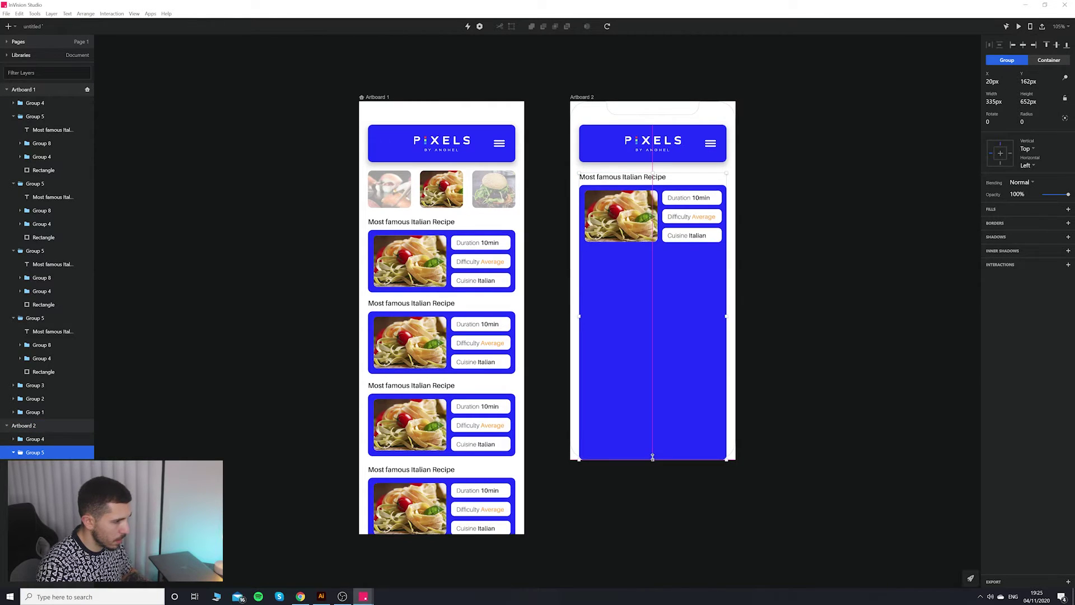
{"action": "left_click", "coordinate": [812, 490]}
{"action": "scroll", "coordinate": [801, 359], "scroll_direction": "up", "scroll_amount": 2}
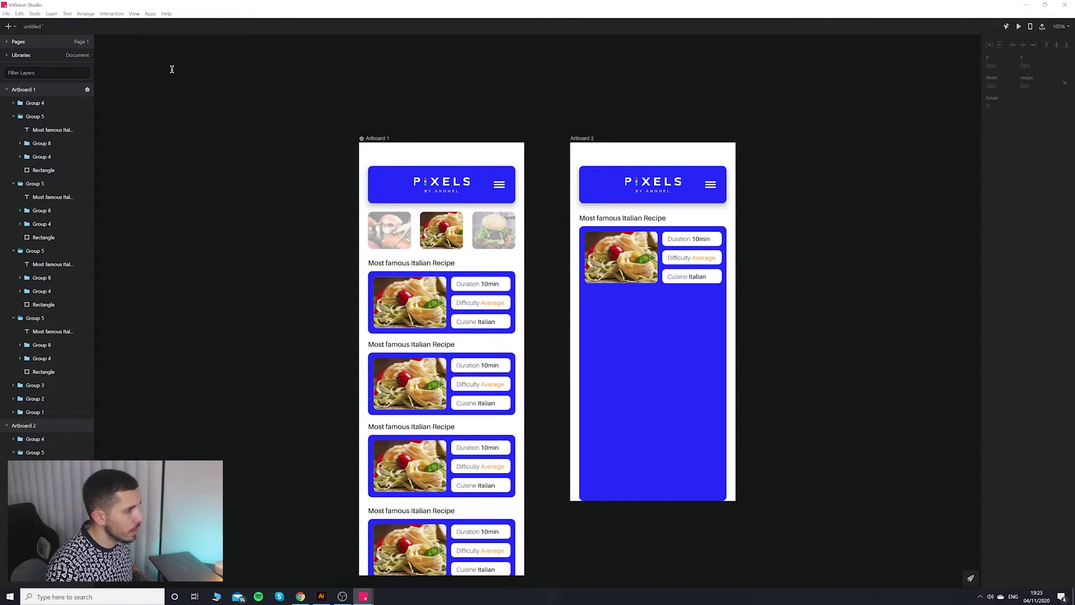
Add a text box to the blue card's empty area on Artboard 2 and check the second screen's wireframe in Illustrator.
{"action": "left_click_drag", "start_coordinate": [585, 291], "coordinate": [721, 490]}
{"action": "left_click", "coordinate": [321, 597]}
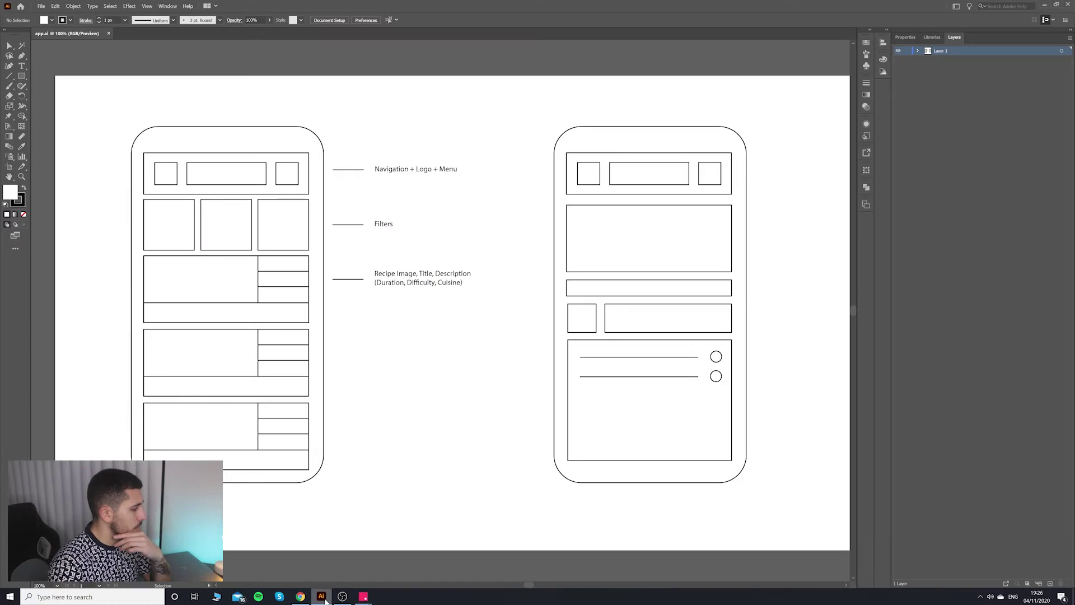
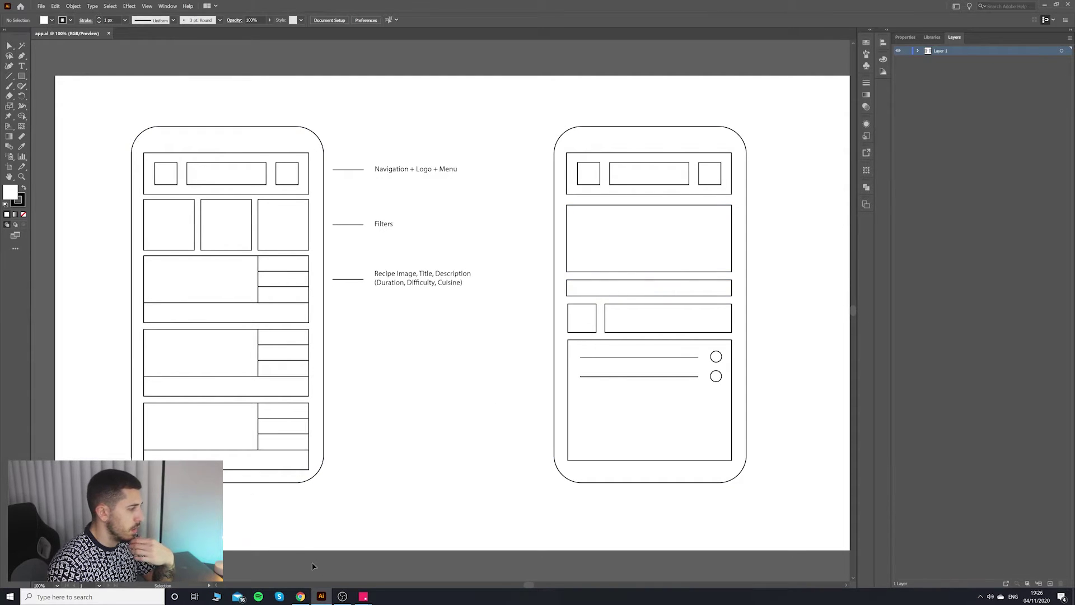
{"action": "mouse_move", "coordinate": [369, 597]}
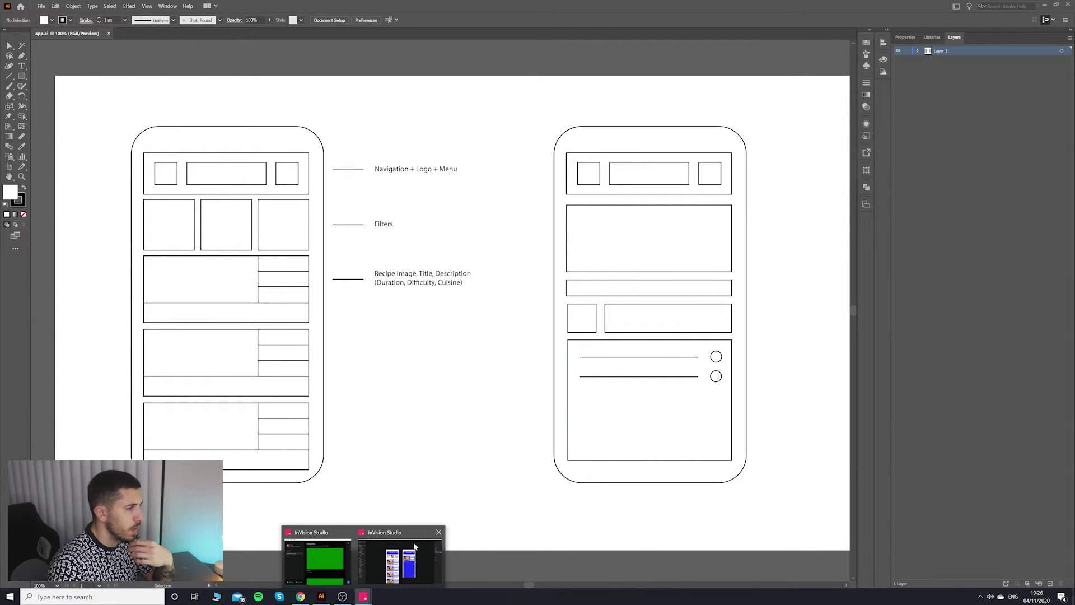
{"action": "left_click", "coordinate": [400, 560]}
Remove the Duration, Difficulty and Cuisine labels one by one from the recipe card on Artboard 2 in InVision Studio.
{"action": "left_click", "coordinate": [686, 240]}
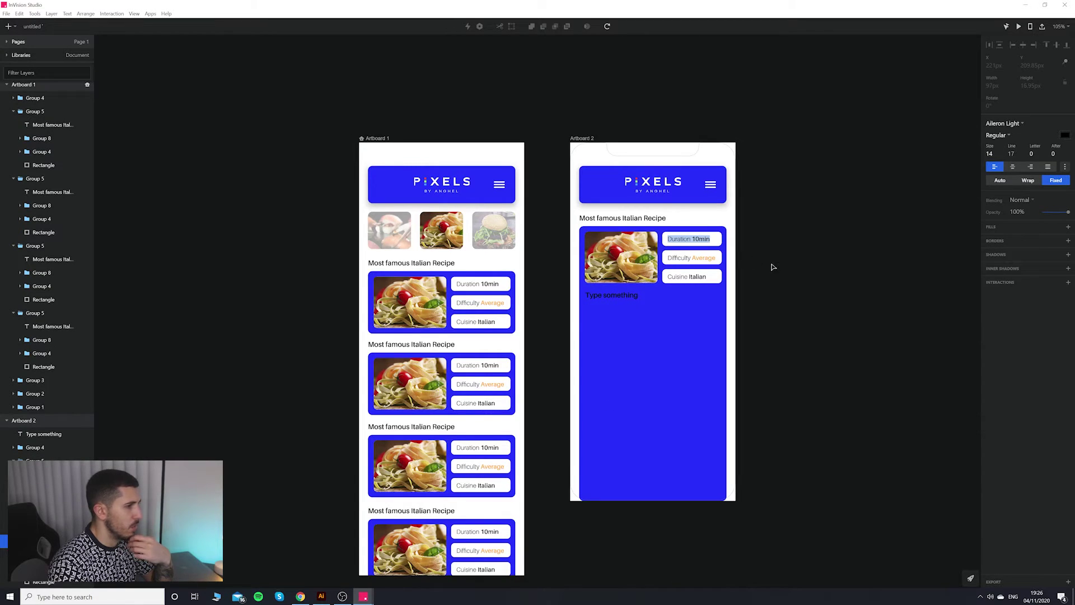
{"action": "key", "text": "Escape"}
{"action": "key", "text": "Escape"}
{"action": "key", "text": "Delete"}
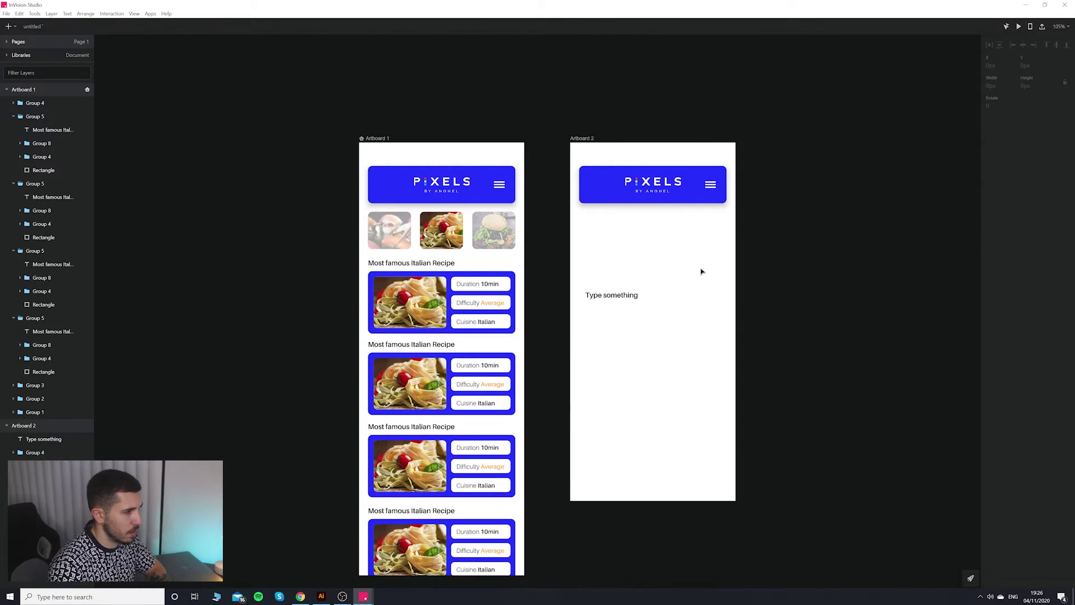
{"action": "key", "text": "ctrl+z"}
{"action": "left_click", "coordinate": [705, 280]}
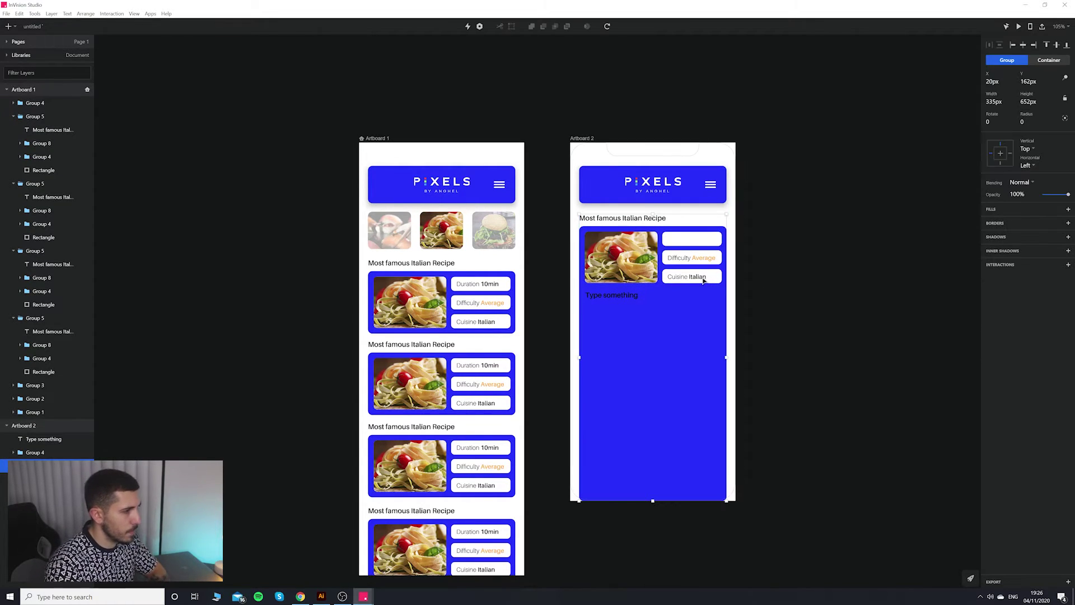
{"action": "key", "text": "Escape"}
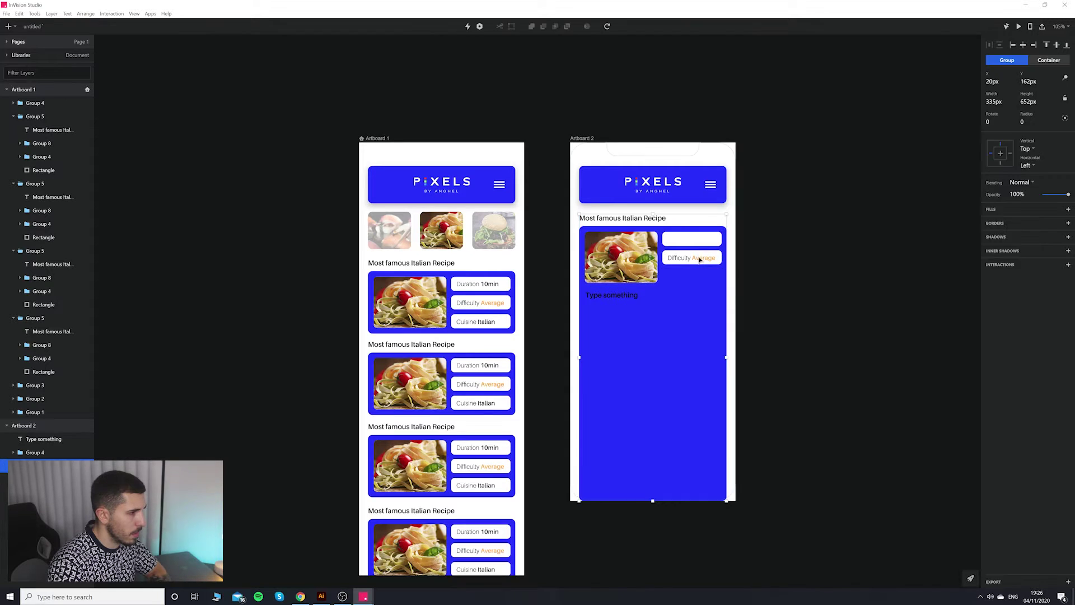
{"action": "key", "text": "Delete"}
{"action": "key", "text": "ctrl+z"}
{"action": "left_click", "coordinate": [698, 244]}
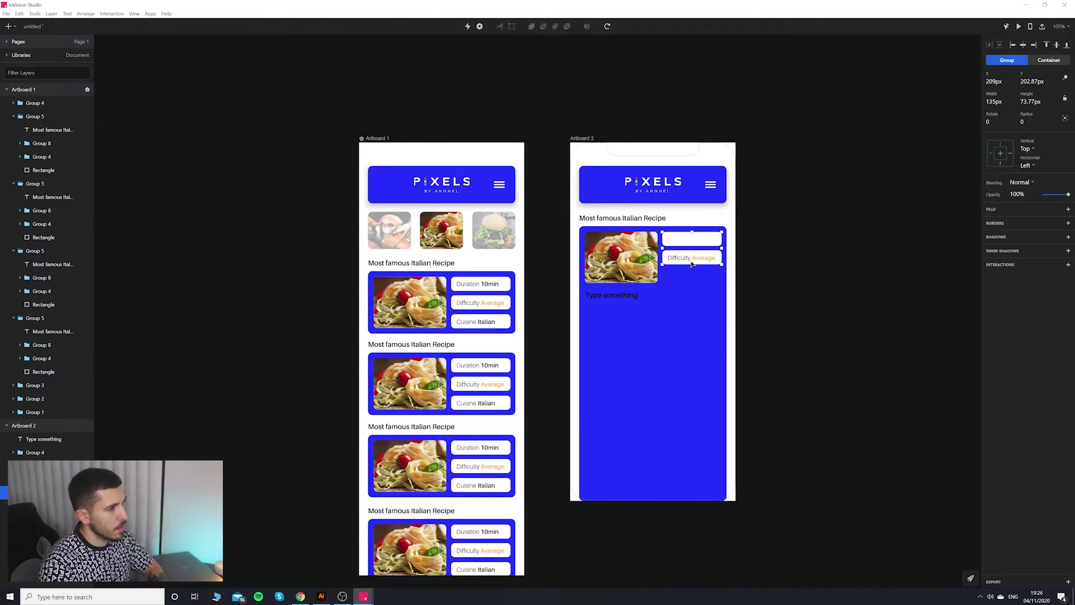
{"action": "key", "text": "Delete"}
{"action": "left_click", "coordinate": [698, 245]}
{"action": "key", "text": "Delete"}
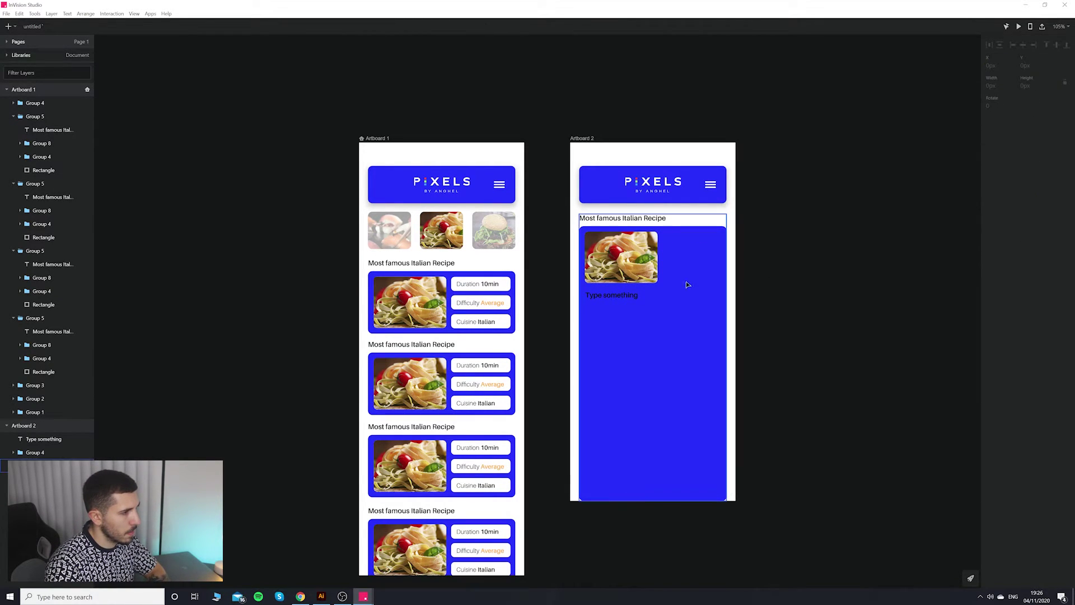
Undo the edits on Artboard 2 back to the compact recipe card with its three labels and the full-length artboard.
{"action": "left_click", "coordinate": [686, 281]}
{"action": "left_click_drag", "start_coordinate": [653, 502], "coordinate": [662, 324]}
{"action": "key", "text": "ctrl+z"}
{"action": "left_click", "coordinate": [674, 335]}
{"action": "key", "text": "ctrl+z"}
{"action": "key", "text": "ctrl+z"}
{"action": "key", "text": "ctrl+z"}
{"action": "key", "text": "ctrl+z"}
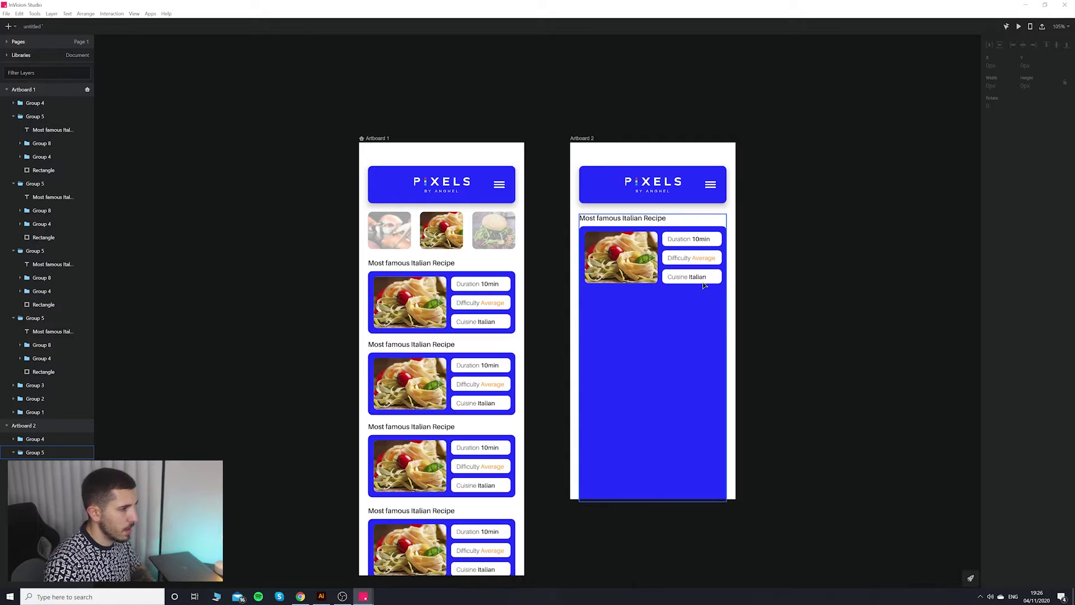
{"action": "key", "text": "ctrl+z"}
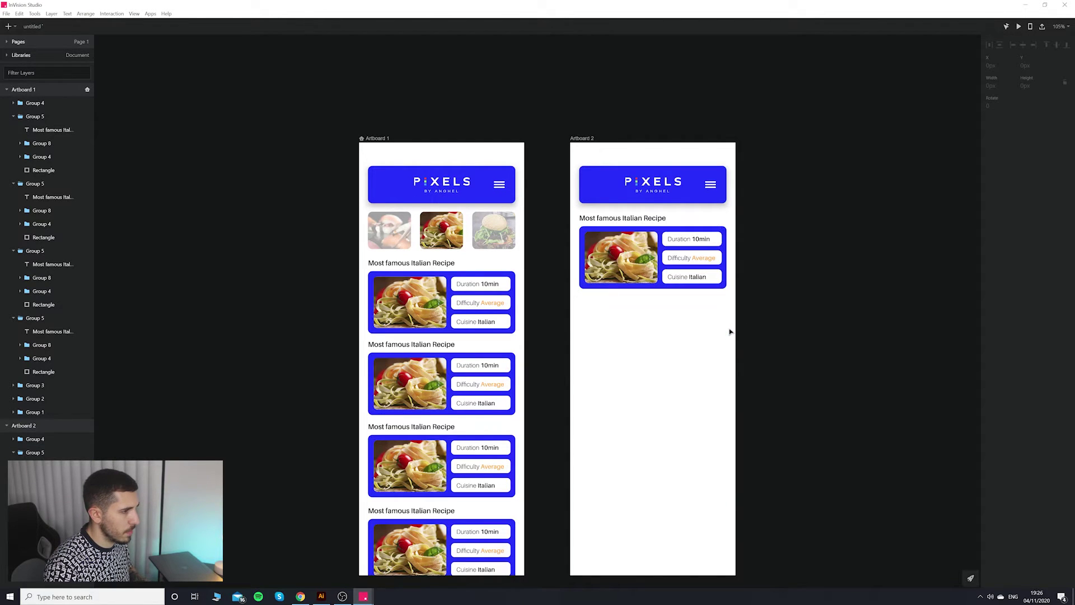
Shorten Artboard 2 to about 811 px high, ending at the lower edge of the device outline.
{"action": "left_click", "coordinate": [589, 146]}
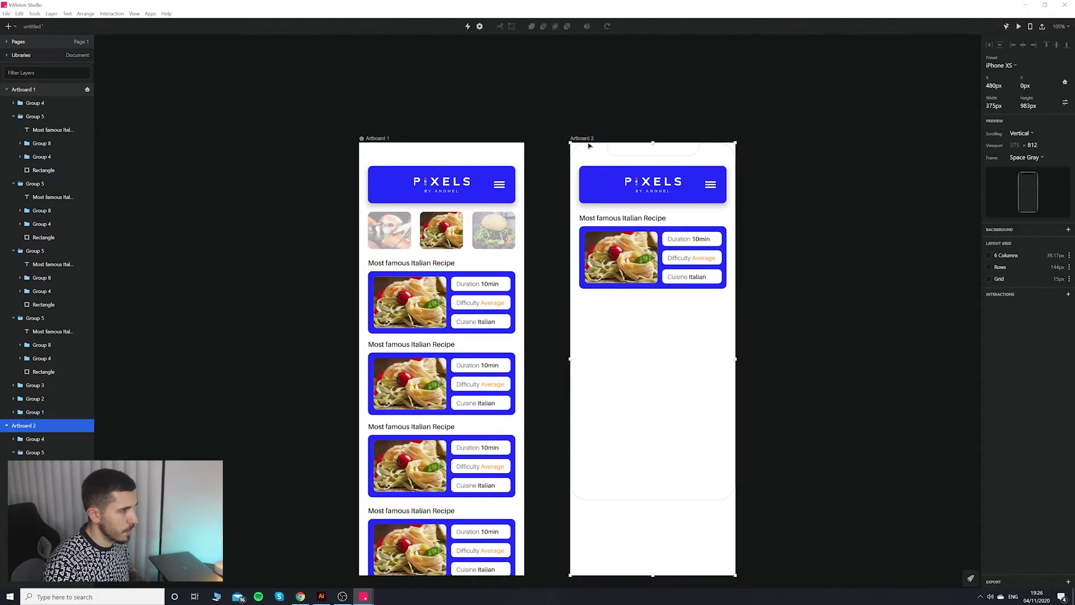
{"action": "left_click_drag", "start_coordinate": [653, 574], "coordinate": [652, 498]}
{"action": "key", "text": "Escape"}
Delete the group of Duration, Difficulty and Cuisine labels from the recipe card on Artboard 2.
{"action": "left_click", "coordinate": [660, 258]}
{"action": "double_click", "coordinate": [661, 258]}
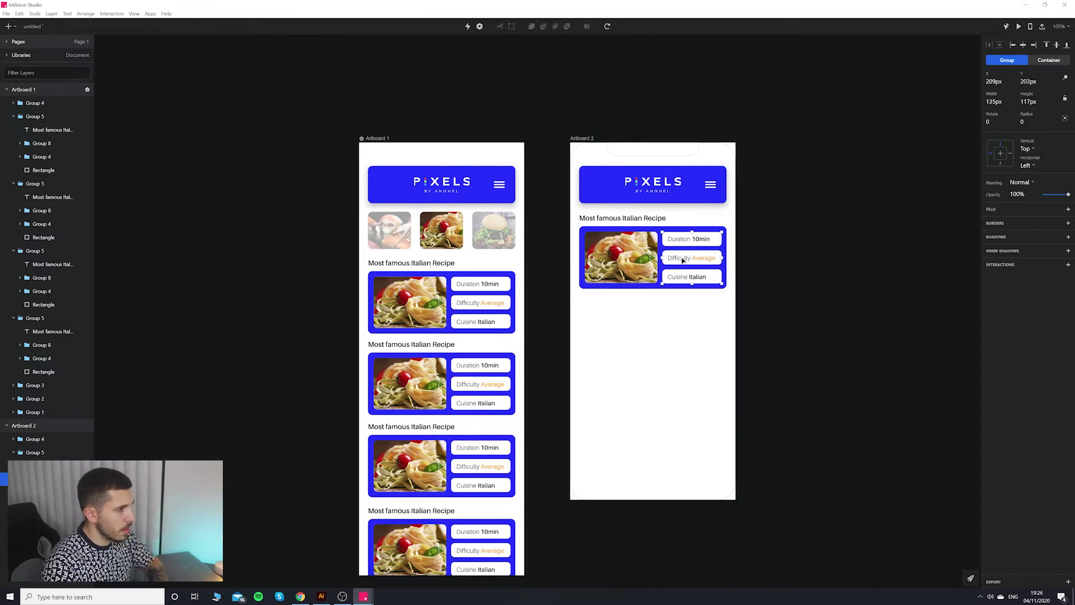
{"action": "key", "text": "Delete"}
{"action": "left_click", "coordinate": [697, 260]}
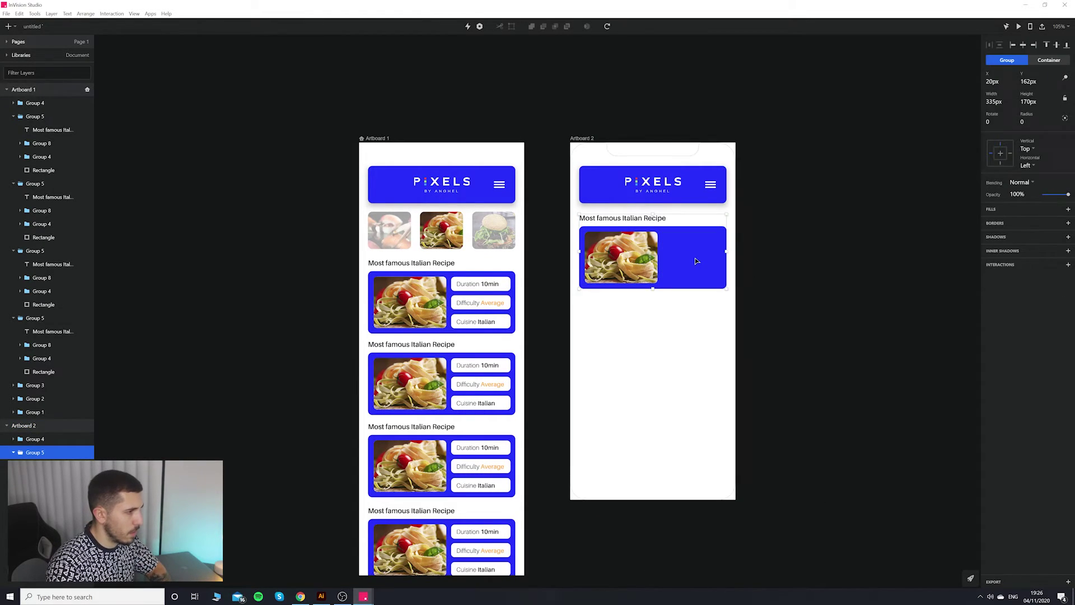
Widen the pasta photo on Artboard 2 to about 309 px so it fills the width of the blue card.
{"action": "left_click", "coordinate": [652, 270]}
{"action": "left_click_drag", "start_coordinate": [657, 257], "coordinate": [721, 254]}
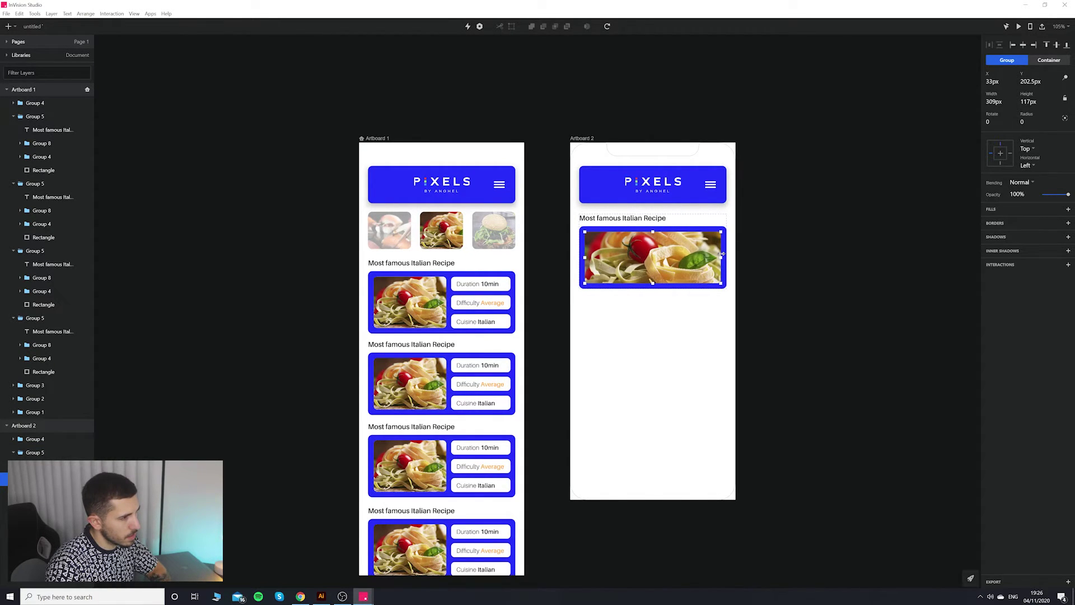
{"action": "left_click", "coordinate": [771, 264]}
{"action": "left_click", "coordinate": [680, 258]}
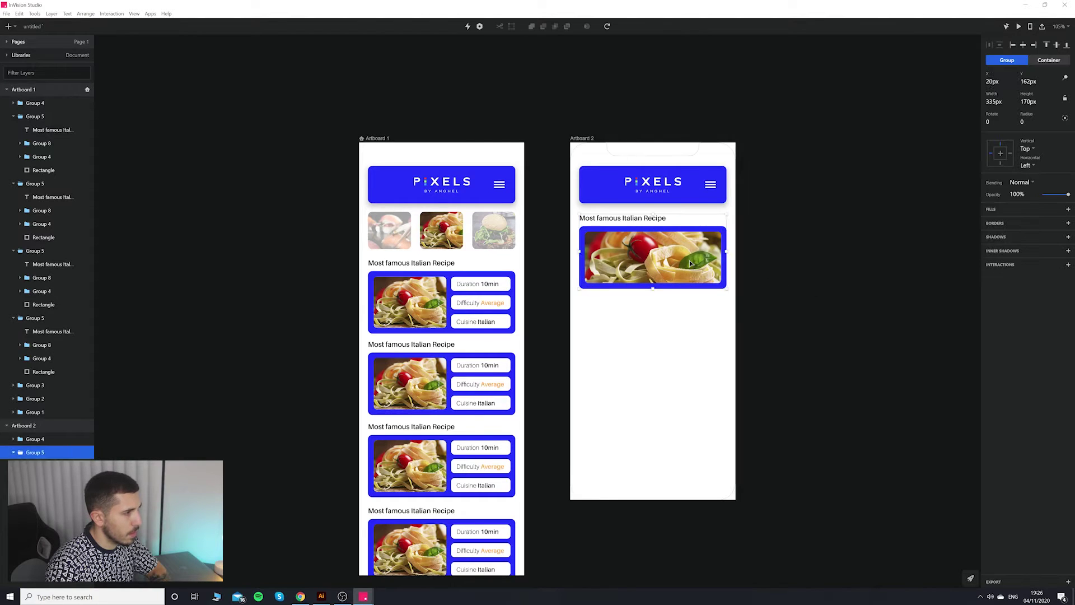
{"action": "double_click", "coordinate": [681, 262]}
{"action": "left_click", "coordinate": [833, 284]}
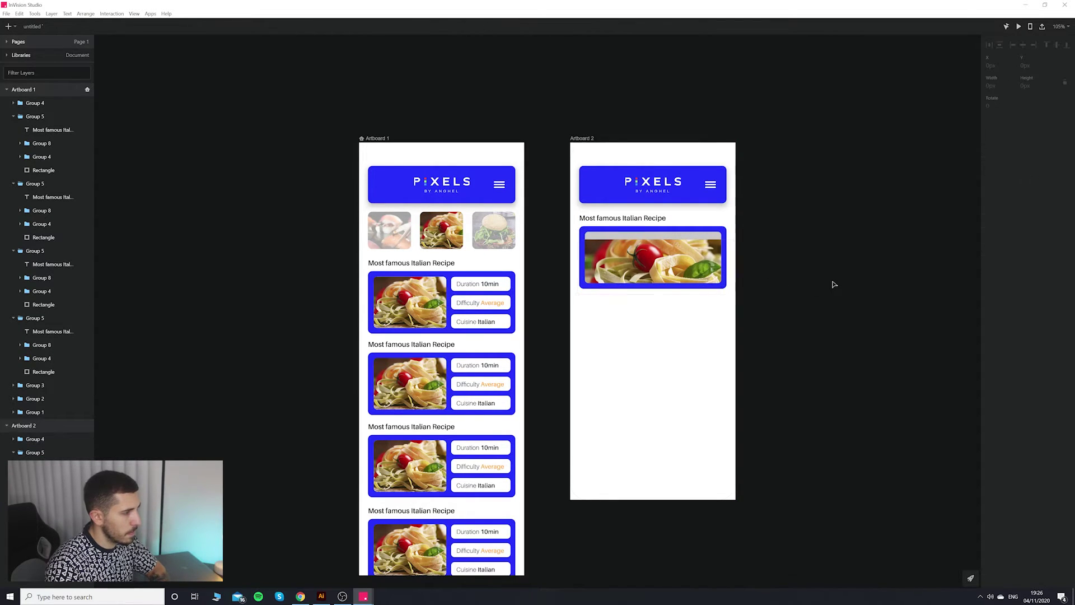
Examine the second screen's wireframe in Illustrator for the elements beneath the large image, and return to InVision Studio.
{"action": "scroll", "coordinate": [758, 287], "scroll_direction": "down", "scroll_amount": 5}
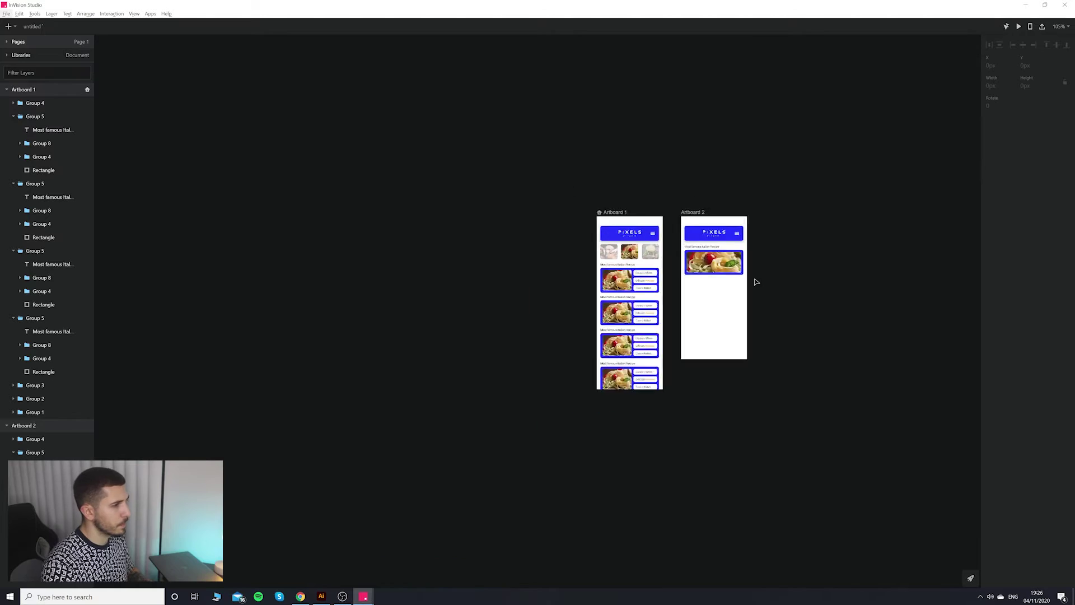
{"action": "scroll", "coordinate": [784, 283], "scroll_direction": "up", "scroll_amount": 8}
{"action": "scroll", "coordinate": [657, 250], "scroll_direction": "down", "scroll_amount": 6}
{"action": "scroll", "coordinate": [661, 255], "scroll_direction": "up", "scroll_amount": 3}
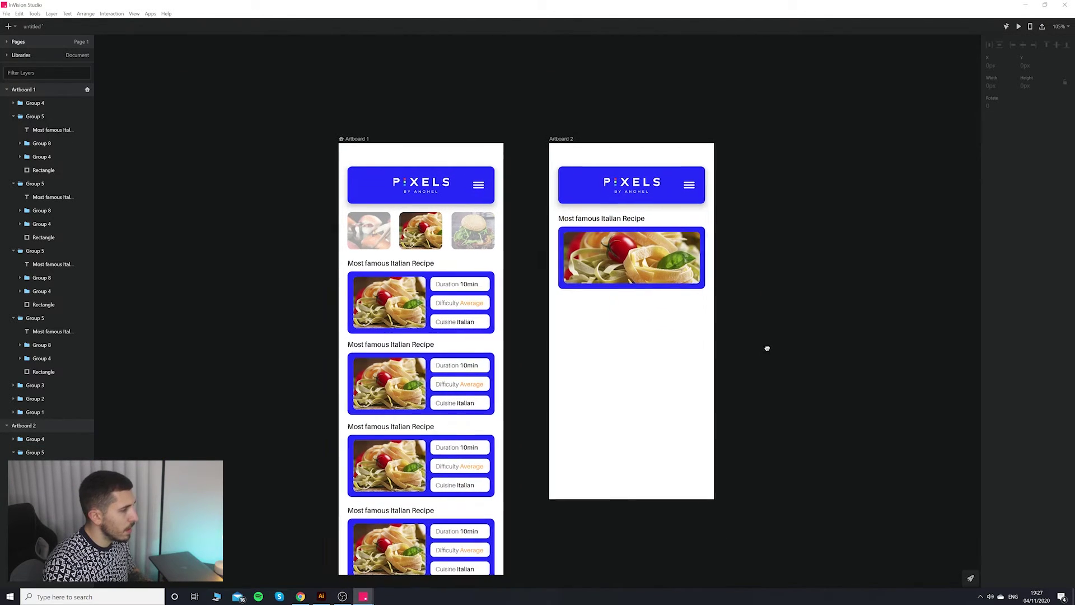
{"action": "left_click_drag", "start_coordinate": [768, 345], "coordinate": [739, 333]}
{"action": "left_click", "coordinate": [321, 597]}
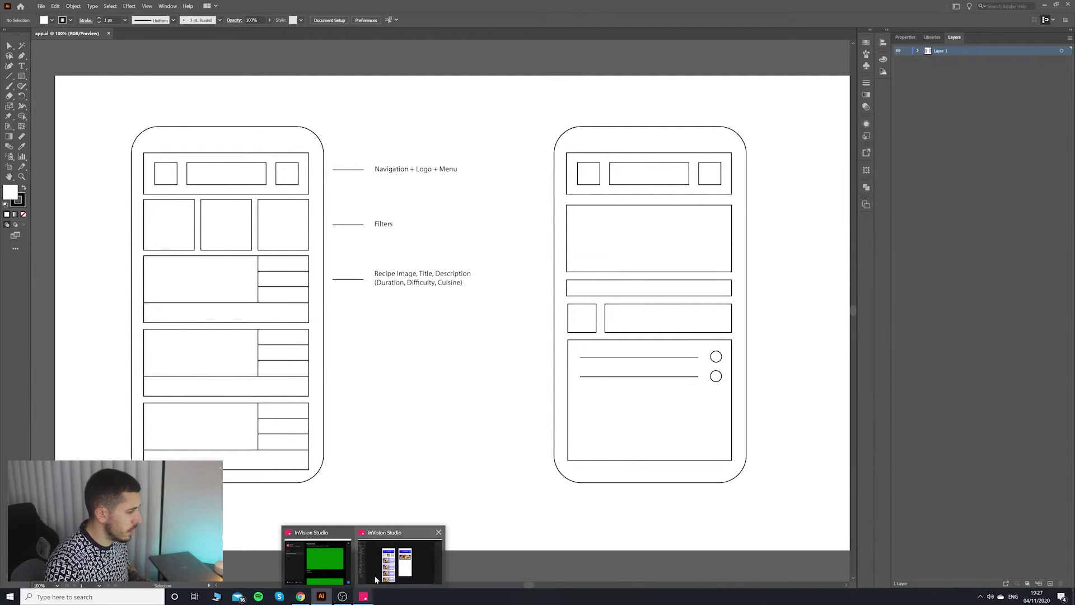
{"action": "left_click", "coordinate": [363, 596]}
Show the 6-column layout grid on Artboard 2.
{"action": "double_click", "coordinate": [532, 222]}
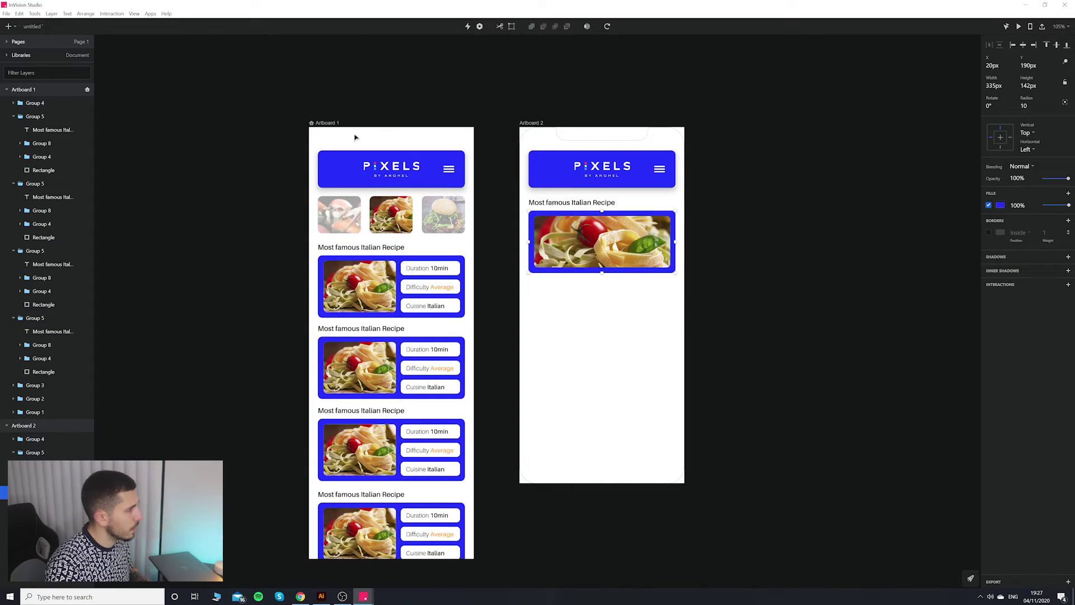
{"action": "left_click", "coordinate": [487, 125]}
{"action": "left_click", "coordinate": [530, 123]}
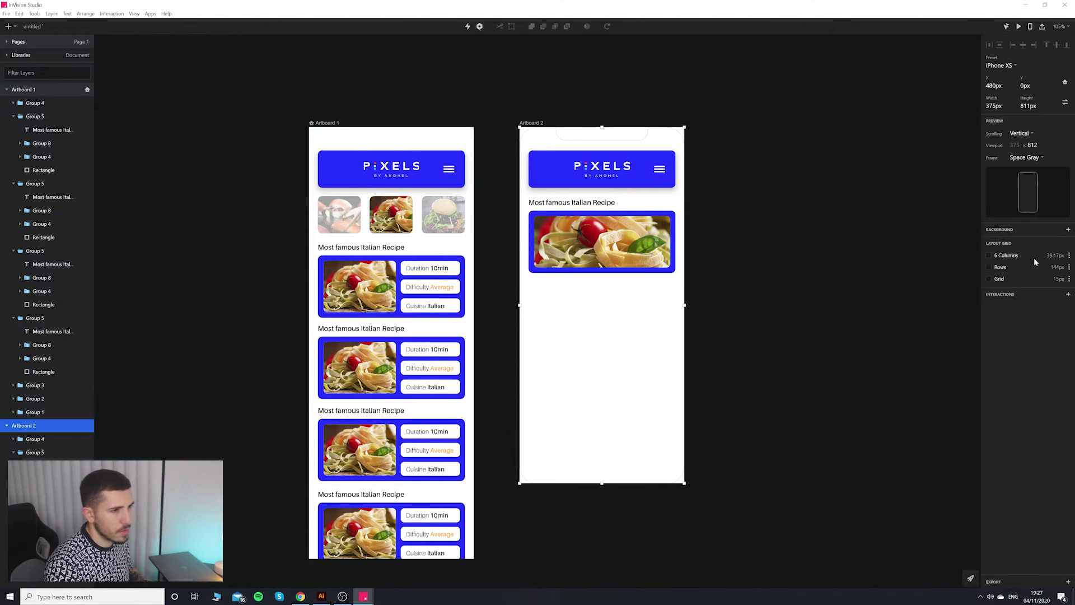
{"action": "left_click", "coordinate": [988, 255]}
{"action": "left_click", "coordinate": [778, 286]}
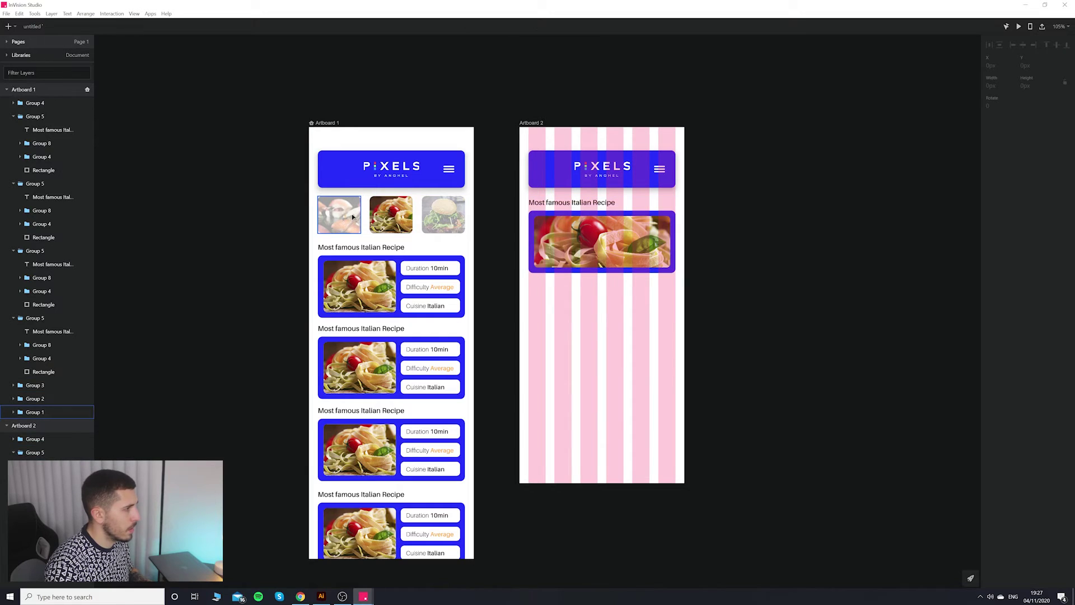
Draw a rounded square of about 59 px beneath the recipe card, aligned with the card's left edge.
{"action": "left_click", "coordinate": [8, 26]}
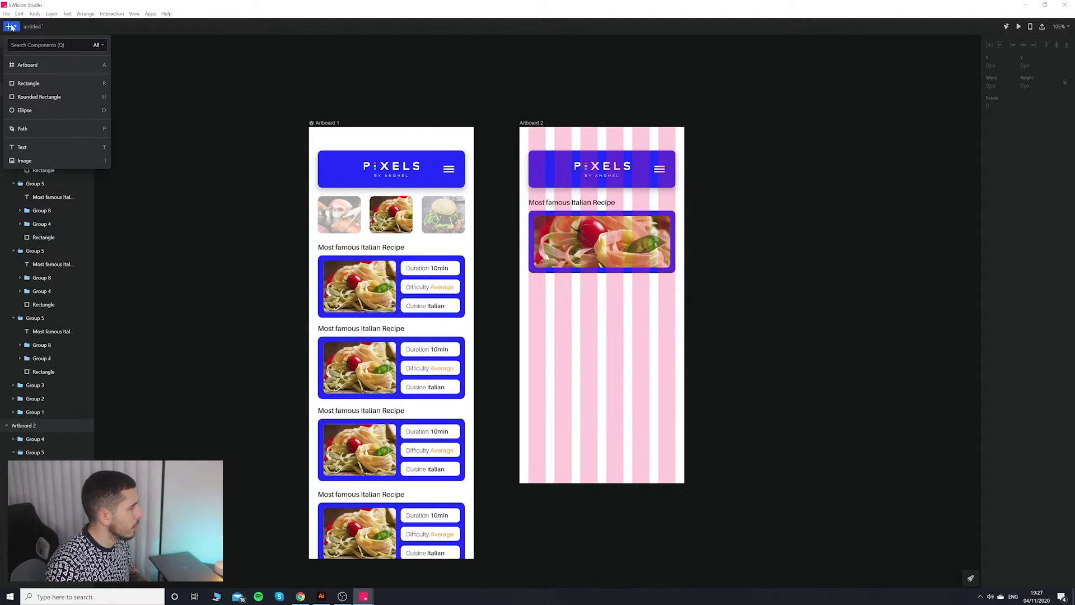
{"action": "left_click", "coordinate": [48, 96]}
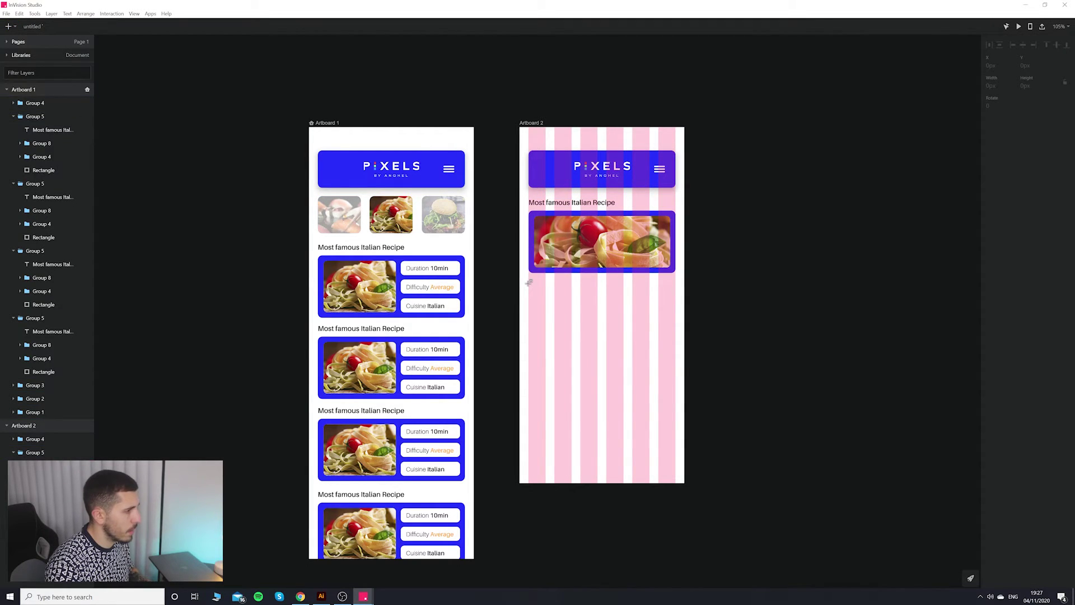
{"action": "left_click_drag", "start_coordinate": [529, 283], "coordinate": [556, 314]}
{"action": "left_click_drag", "start_coordinate": [558, 312], "coordinate": [554, 308]}
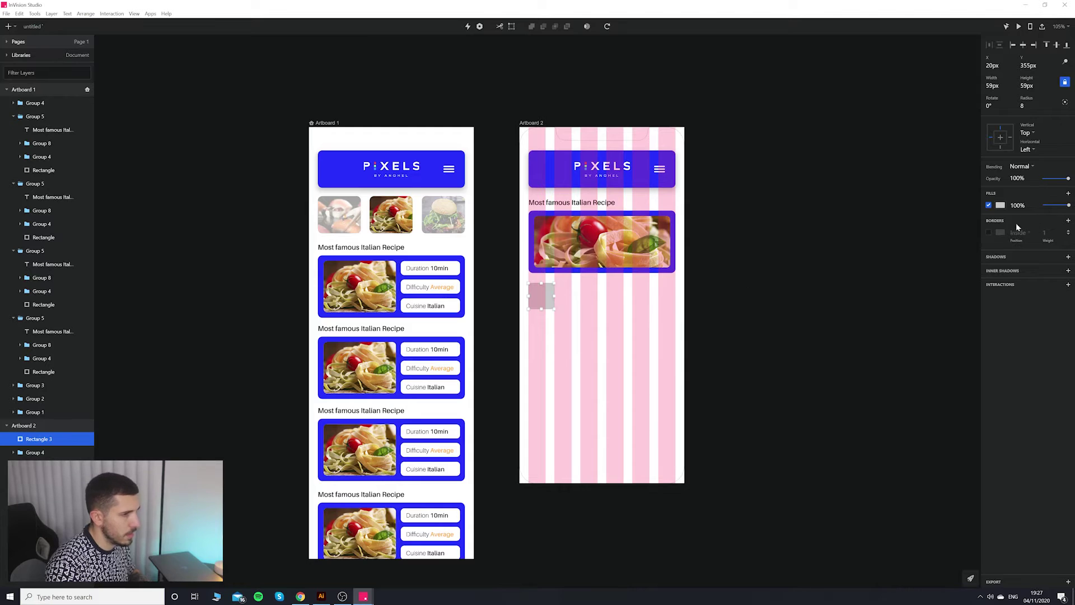
Fill the rounded square with the saved global blue 262FFD.
{"action": "left_click", "coordinate": [1000, 206]}
{"action": "left_click", "coordinate": [985, 362]}
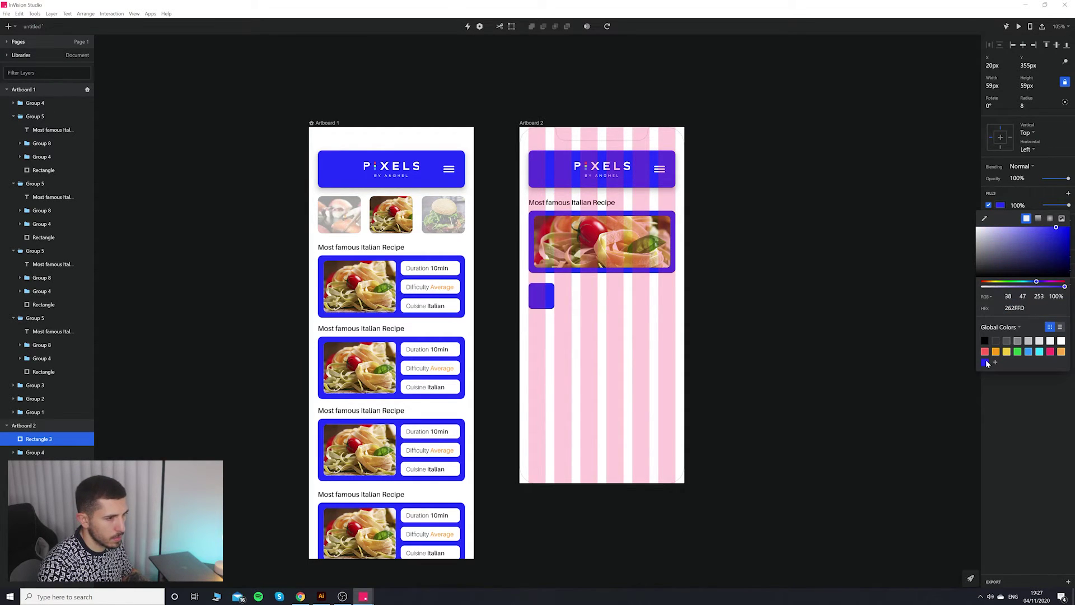
{"action": "left_click", "coordinate": [820, 322]}
{"action": "left_click", "coordinate": [707, 290]}
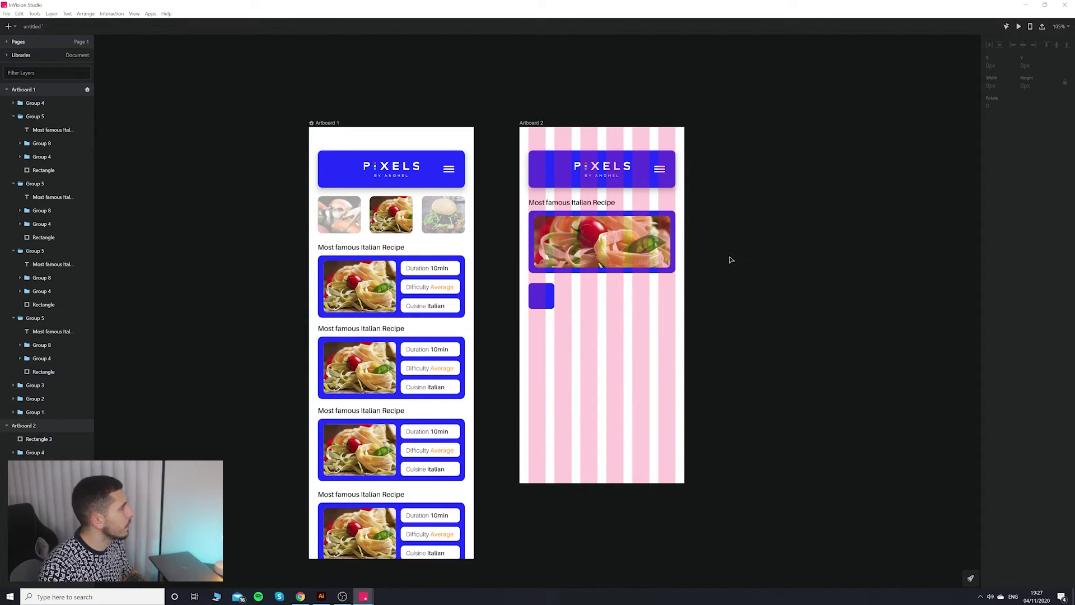
Duplicate the blue square one column gap to its right and widen the copy to 257 px, keeping its 59 px height.
{"action": "left_click", "coordinate": [541, 296]}
{"action": "left_click_drag", "start_coordinate": [541, 296], "coordinate": [676, 309]}
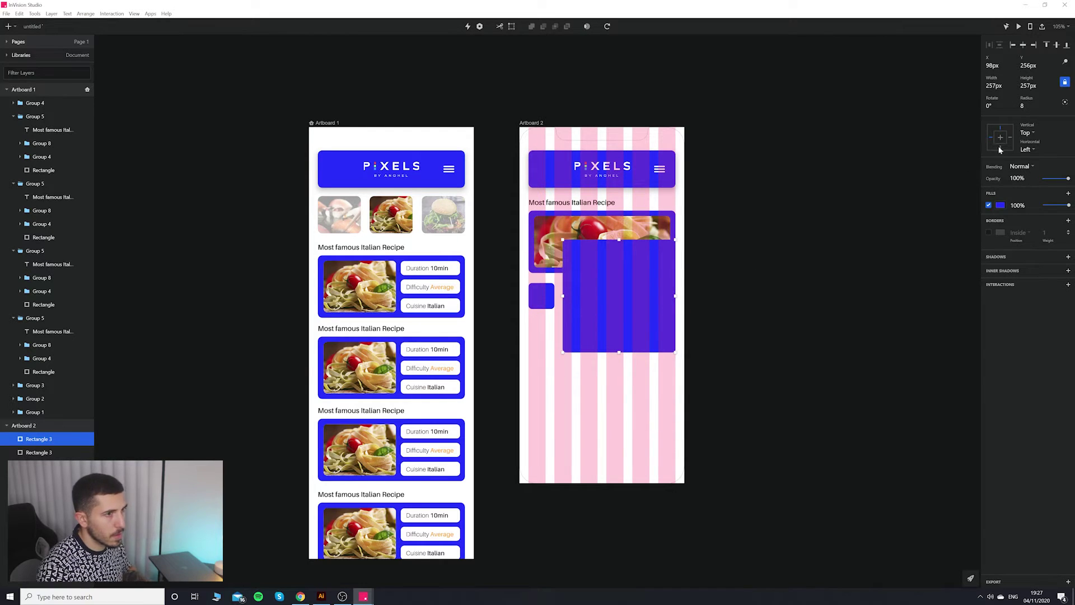
{"action": "key", "text": "ctrl+z"}
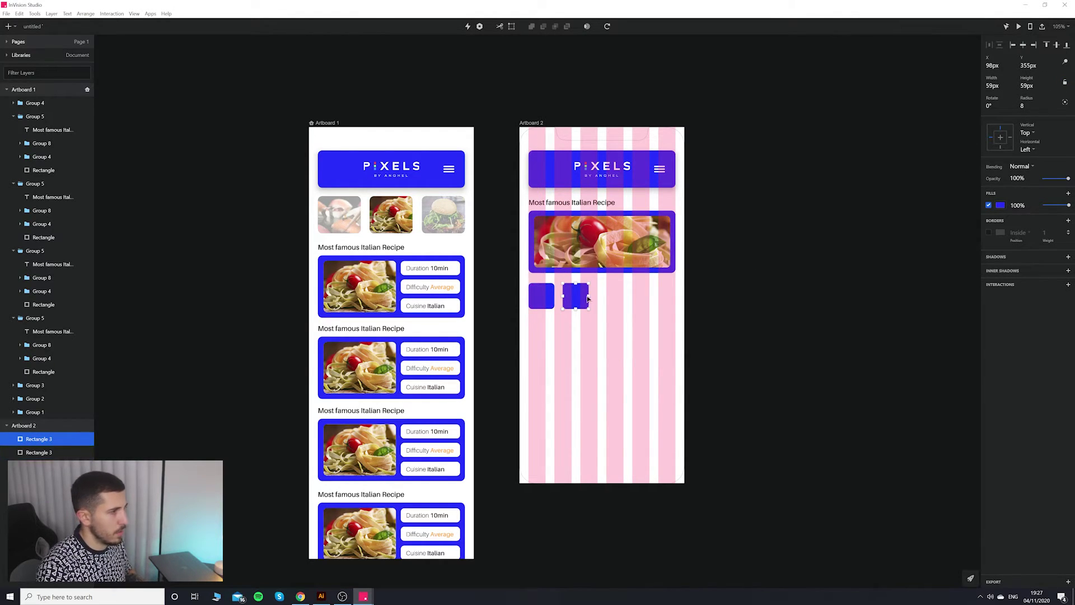
{"action": "left_click_drag", "start_coordinate": [589, 296], "coordinate": [675, 297]}
{"action": "left_click", "coordinate": [770, 307]}
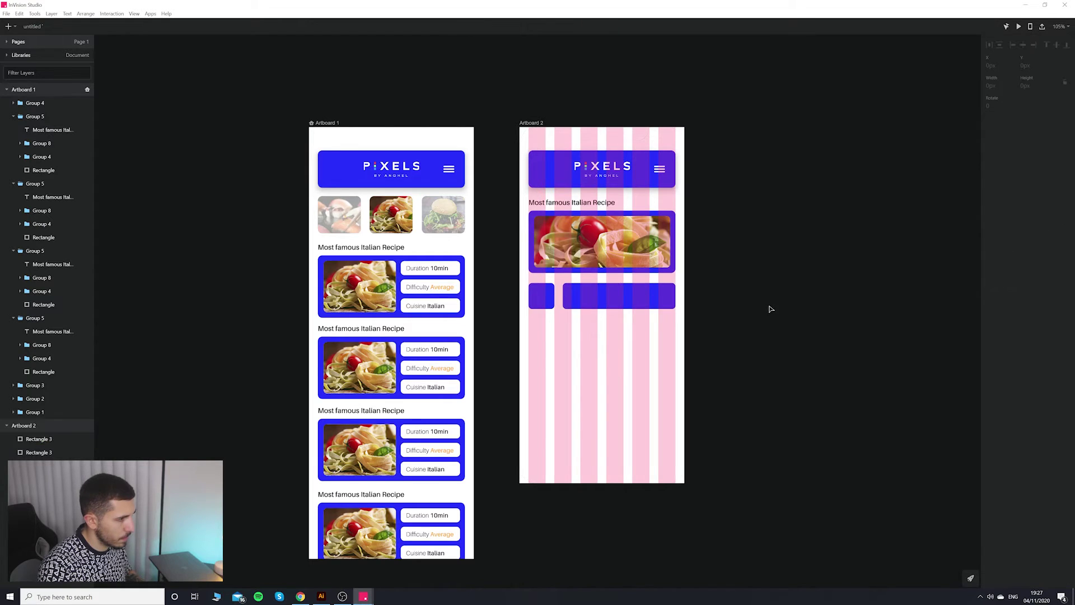
Move the blue square and the wide block together up to Y 350 px, closer to the recipe card.
{"action": "left_click", "coordinate": [616, 307]}
{"action": "left_click", "coordinate": [542, 302], "text": "shift"}
{"action": "key", "text": "Up"}
{"action": "key", "text": "Up"}
{"action": "key", "text": "Up"}
{"action": "key", "text": "Up"}
{"action": "key", "text": "Up"}
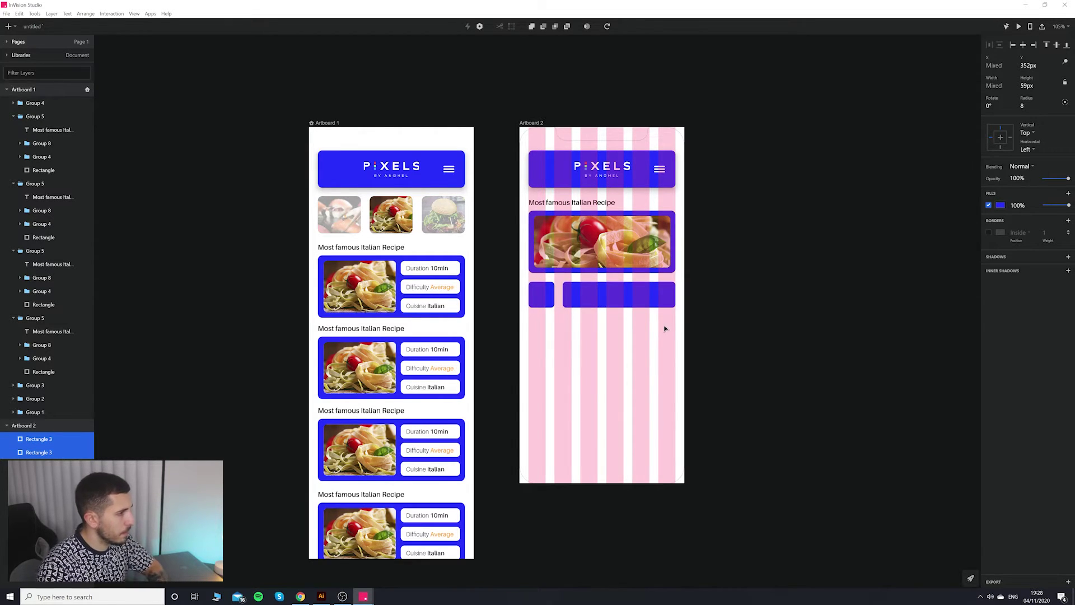
Hide the 6-column layout grid on Artboard 2.
{"action": "left_click", "coordinate": [535, 124]}
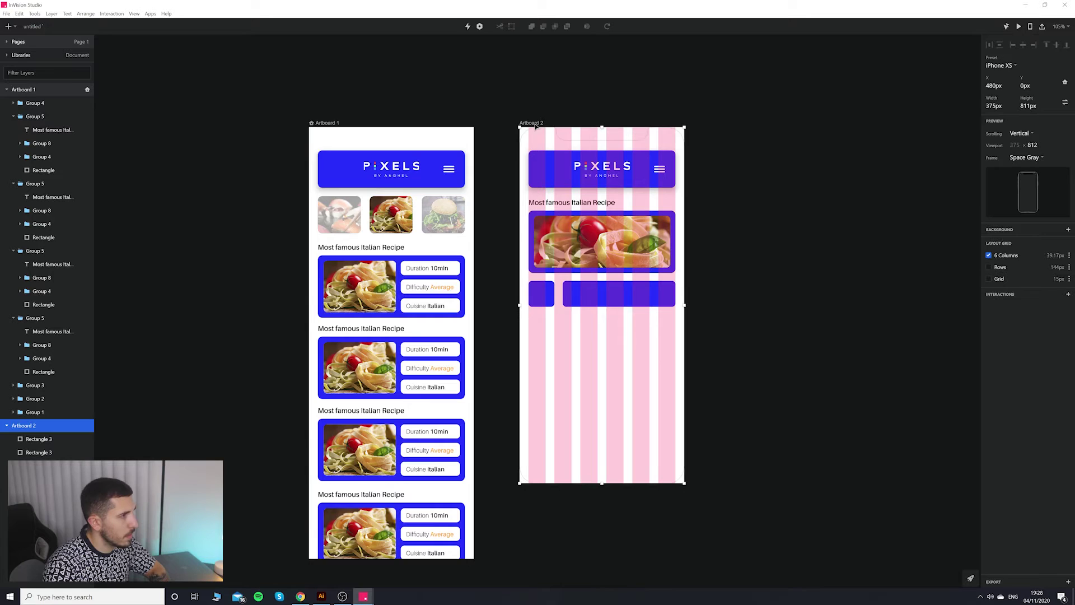
{"action": "left_click", "coordinate": [990, 256]}
{"action": "left_click", "coordinate": [812, 311]}
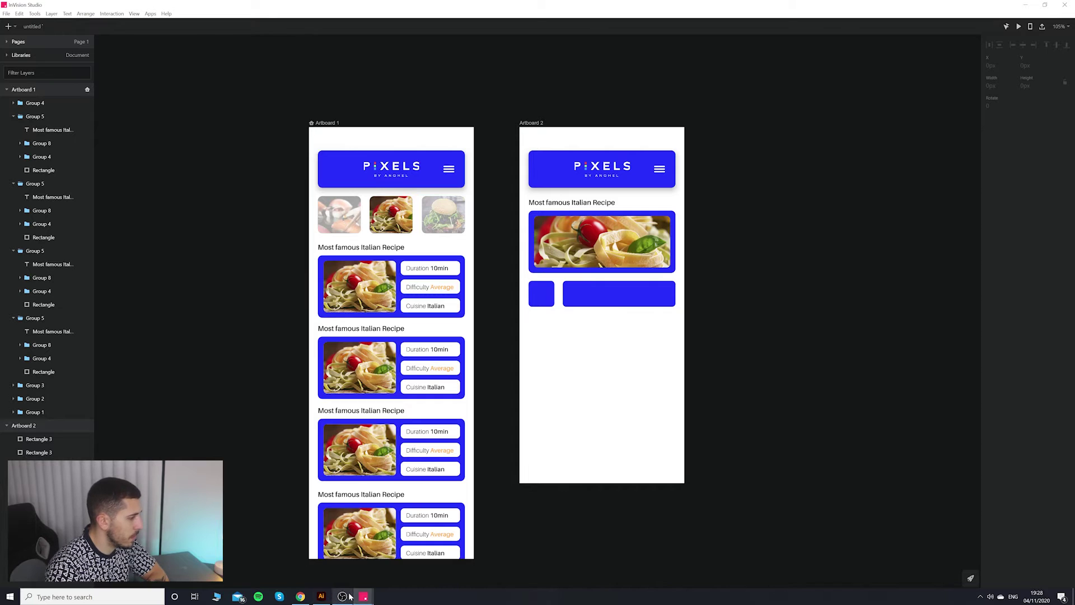
Check the wireframe in Illustrator, return to InVision Studio, and add a copy of the wide block beneath both blocks, about 335 × 279 px.
{"action": "left_click", "coordinate": [321, 596]}
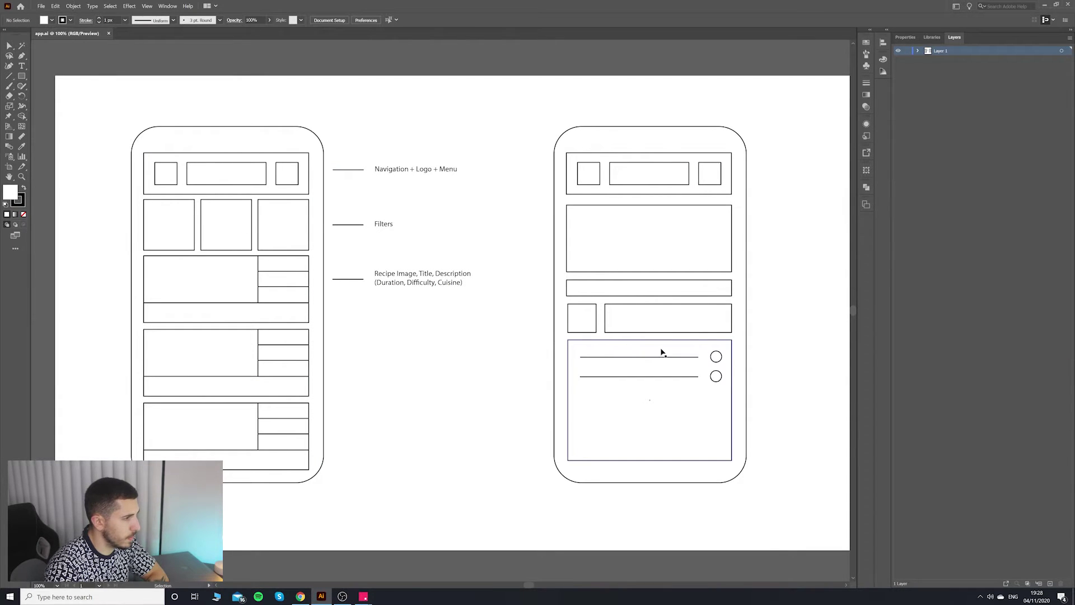
{"action": "mouse_move", "coordinate": [367, 599]}
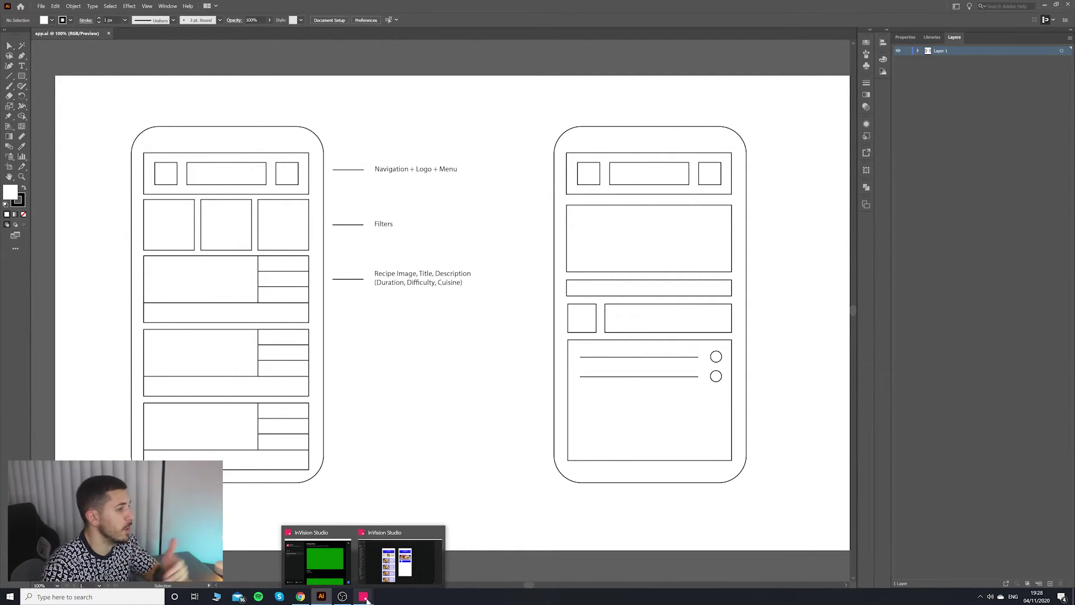
{"action": "left_click", "coordinate": [401, 560]}
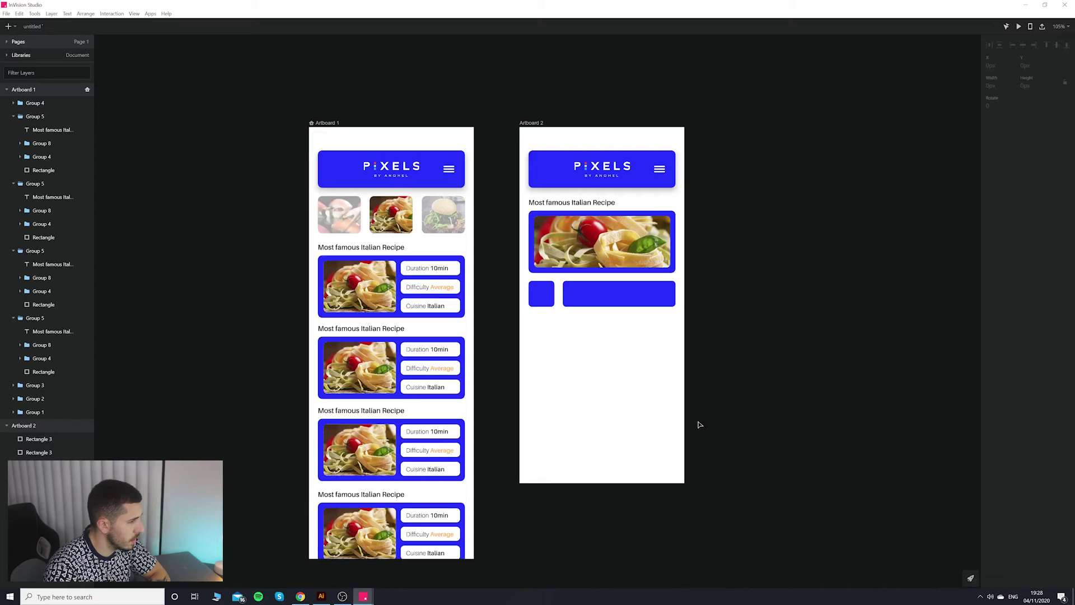
{"action": "left_click", "coordinate": [609, 306]}
{"action": "left_click_drag", "start_coordinate": [631, 297], "coordinate": [675, 438]}
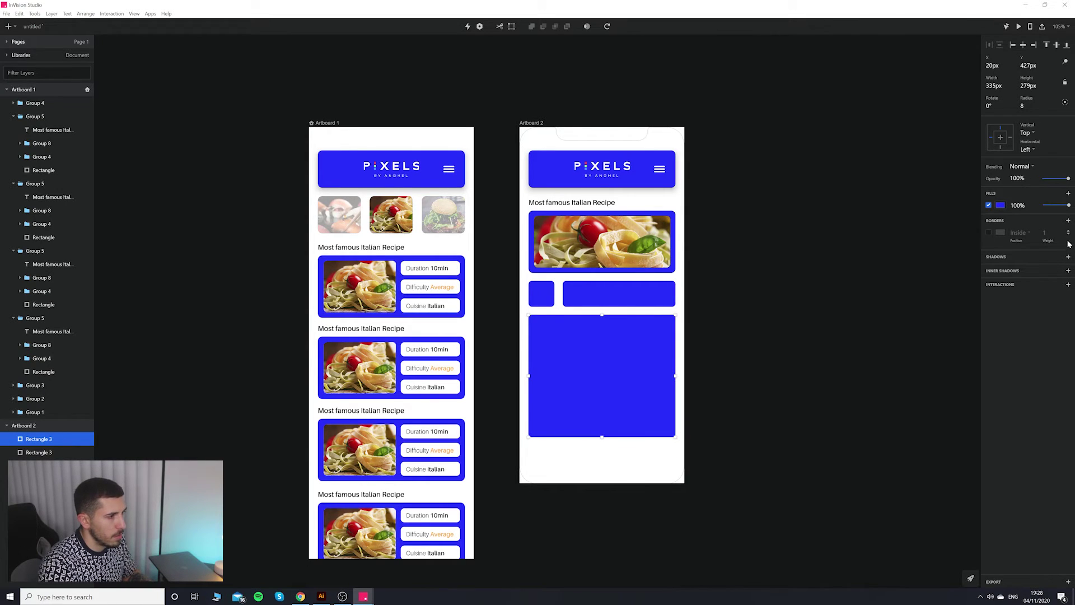
Fill the large lower block with light grey, RGB 227, 227, 227.
{"action": "left_click", "coordinate": [1000, 205]}
{"action": "type", "text": "E8E8E8"}
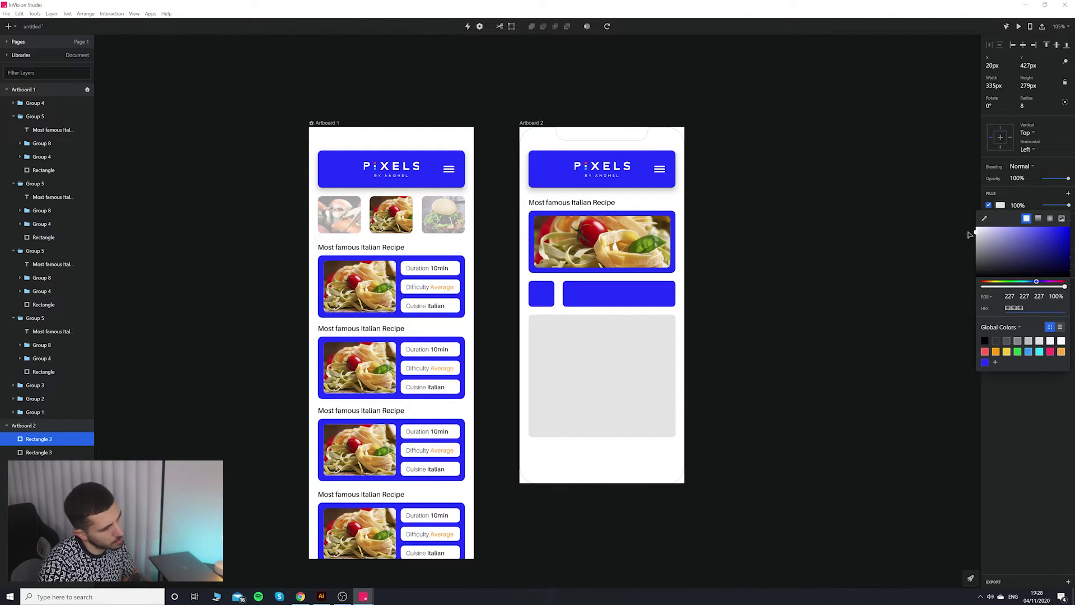
{"action": "left_click", "coordinate": [738, 316]}
{"action": "left_click", "coordinate": [730, 325]}
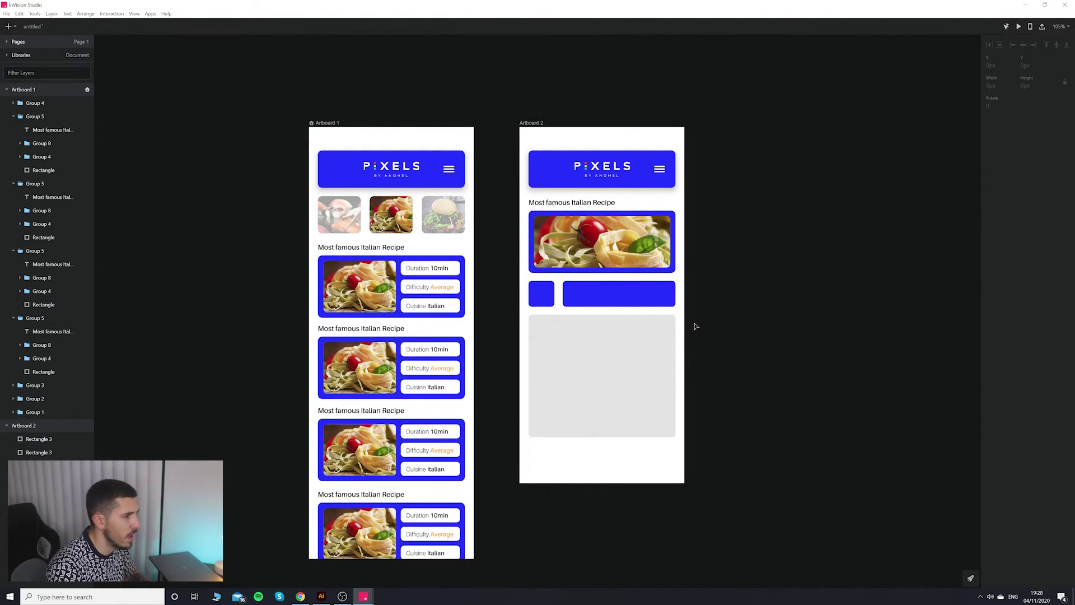
Select the wide blue block beside the small square.
{"action": "left_click", "coordinate": [620, 296]}
{"action": "left_click", "coordinate": [784, 367]}
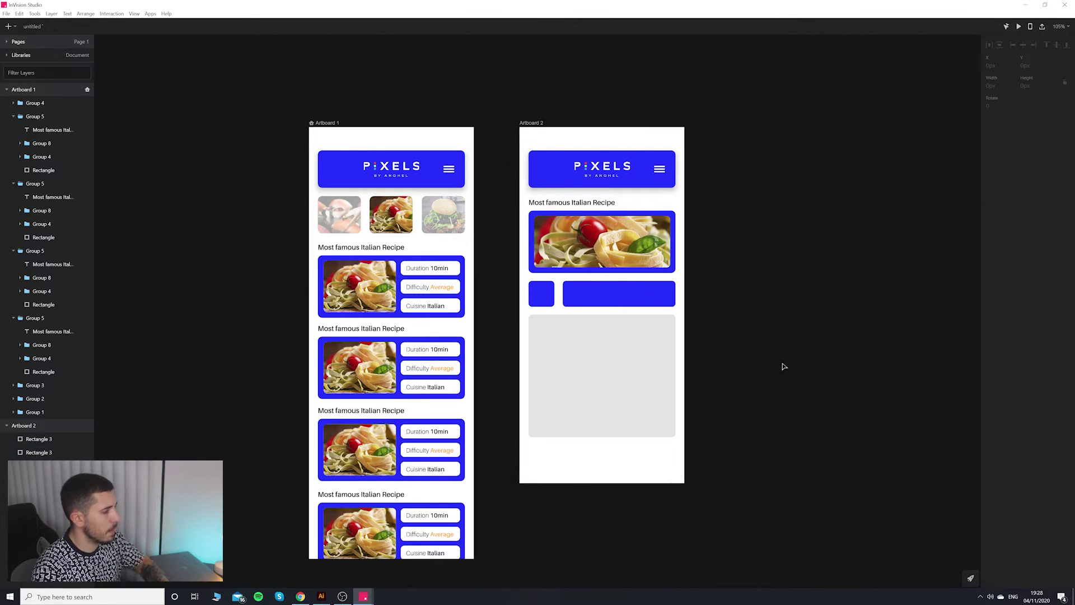
{"action": "left_click", "coordinate": [635, 302]}
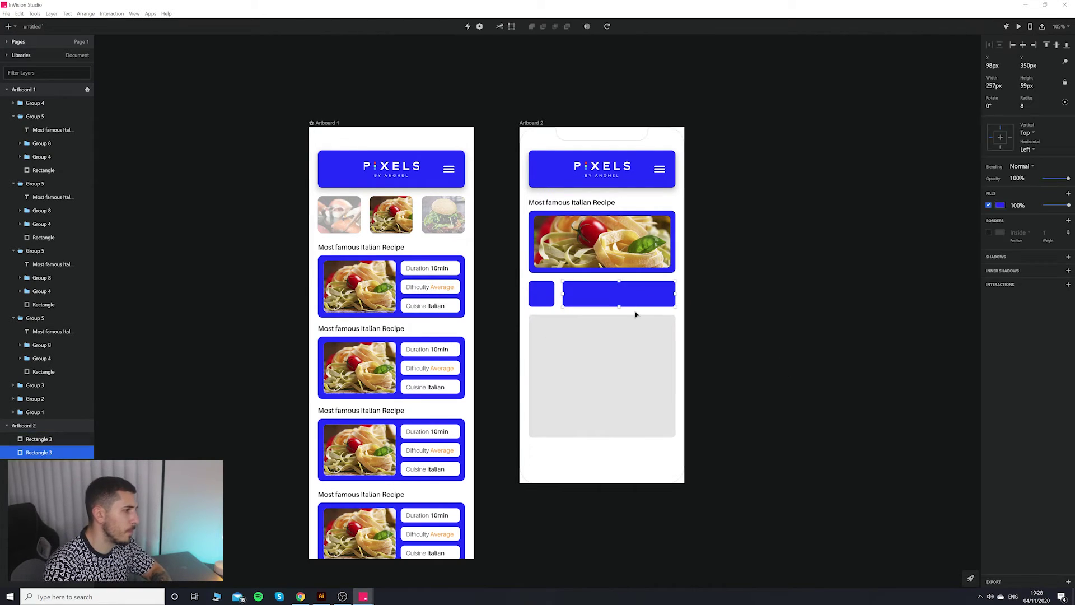
{"action": "left_click", "coordinate": [750, 300]}
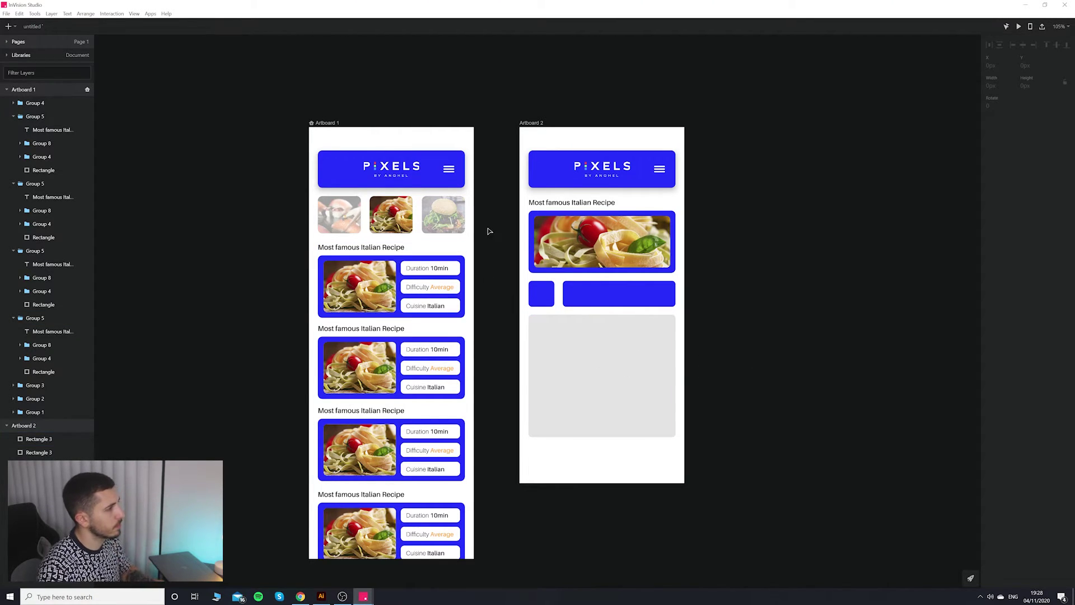
{"action": "scroll", "coordinate": [488, 223], "scroll_direction": "down", "scroll_amount": 5}
{"action": "scroll", "coordinate": [492, 202], "scroll_direction": "up", "scroll_amount": 6}
{"action": "scroll", "coordinate": [492, 202], "scroll_direction": "down", "scroll_amount": 1}
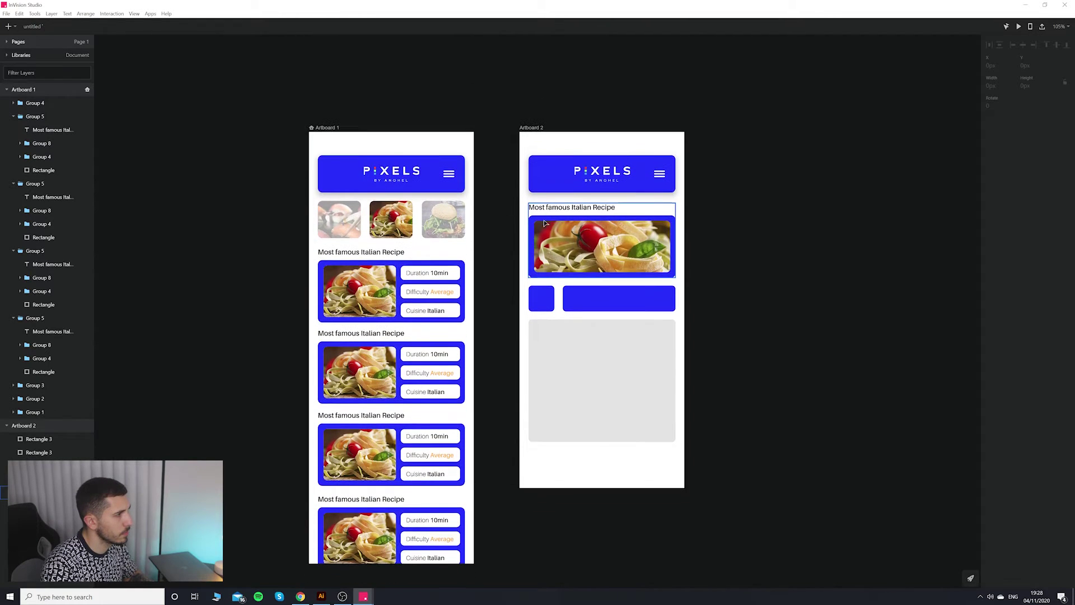
{"action": "left_click", "coordinate": [659, 302]}
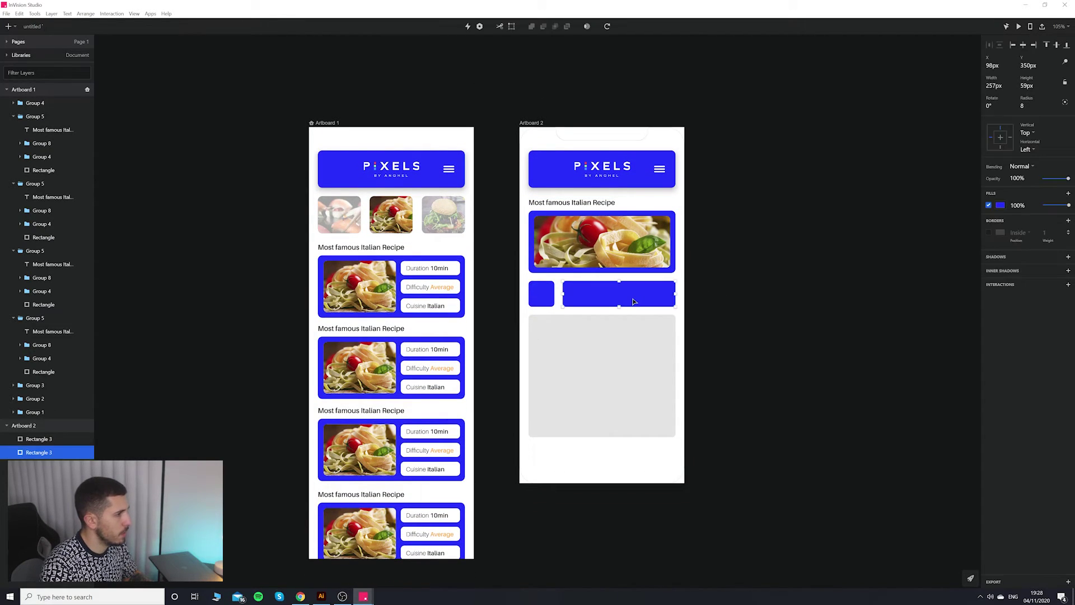
{"action": "left_click", "coordinate": [627, 339]}
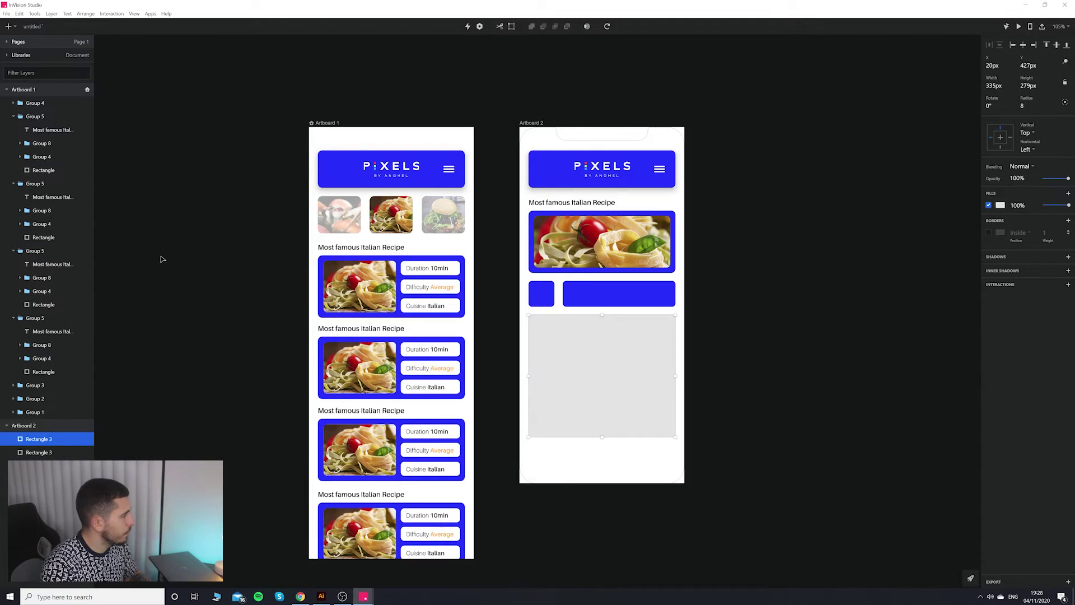
{"action": "left_click", "coordinate": [192, 268]}
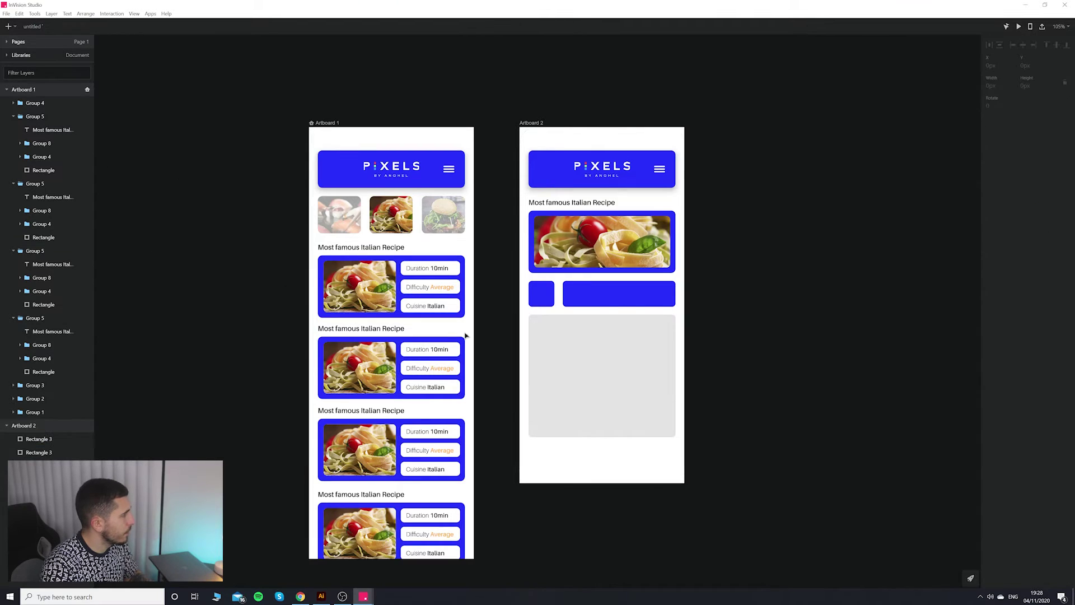
Add the text "Ingredient One" near the upper-left corner of the grey box on Artboard 2.
{"action": "left_click", "coordinate": [544, 332]}
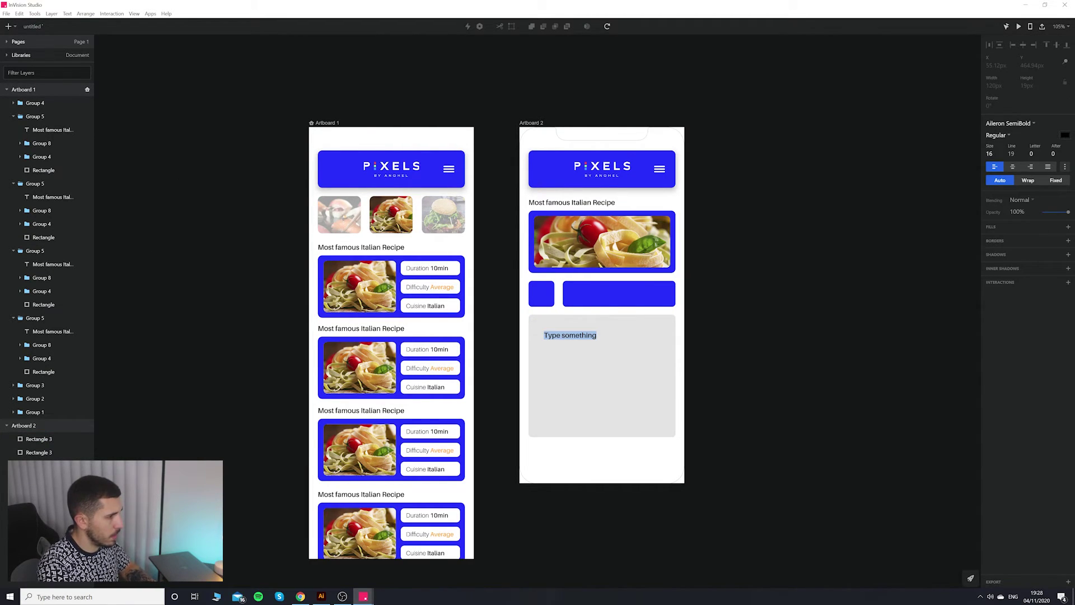
{"action": "type", "text": "Recipe"}
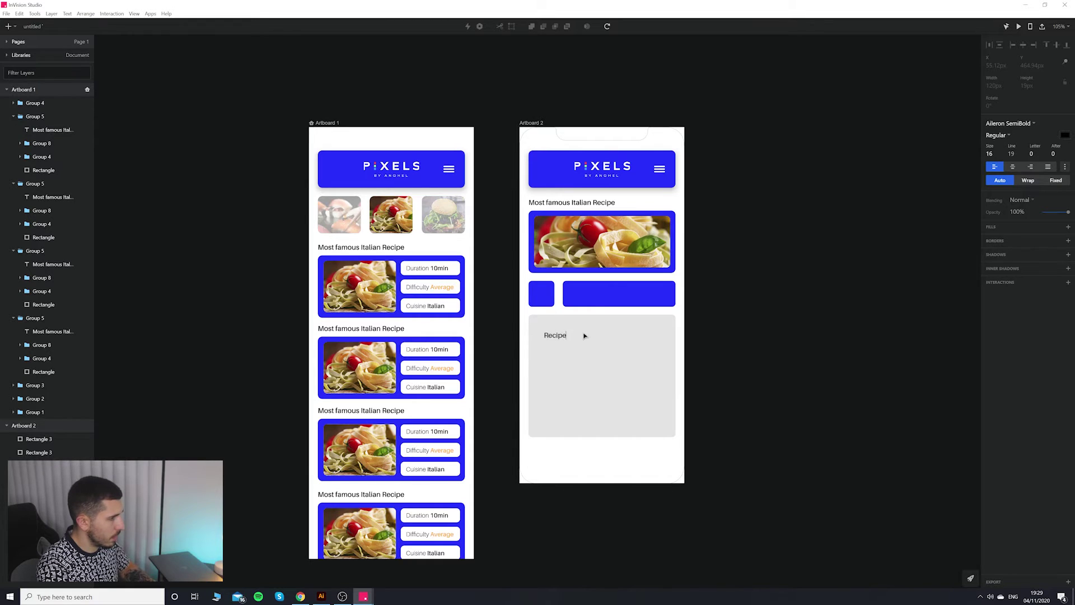
{"action": "key", "text": "ctrl+a"}
{"action": "key", "text": "BackSpace"}
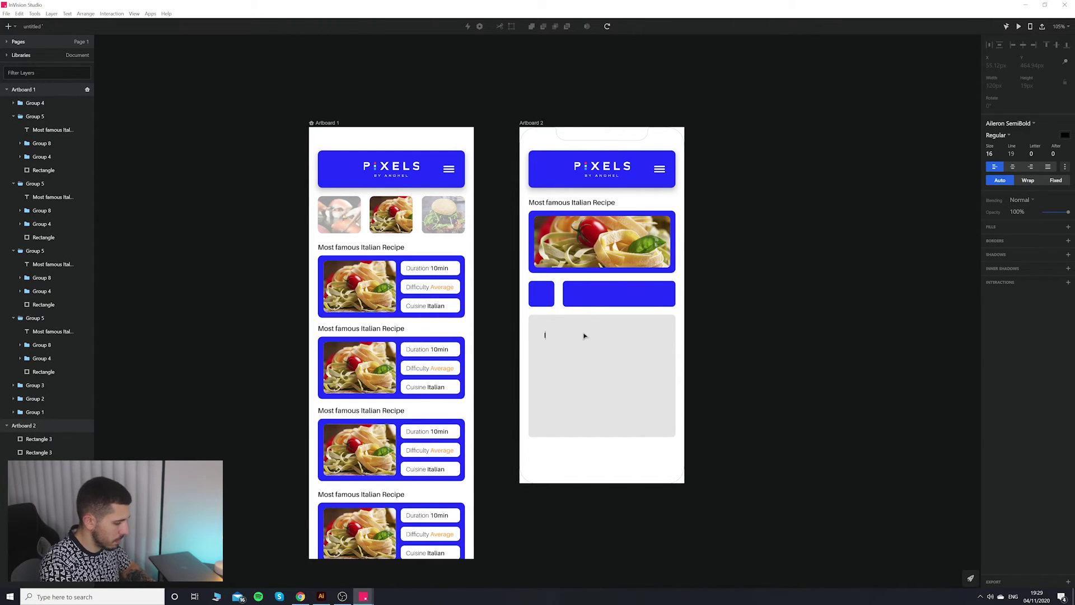
{"action": "type", "text": "Ingredi"}
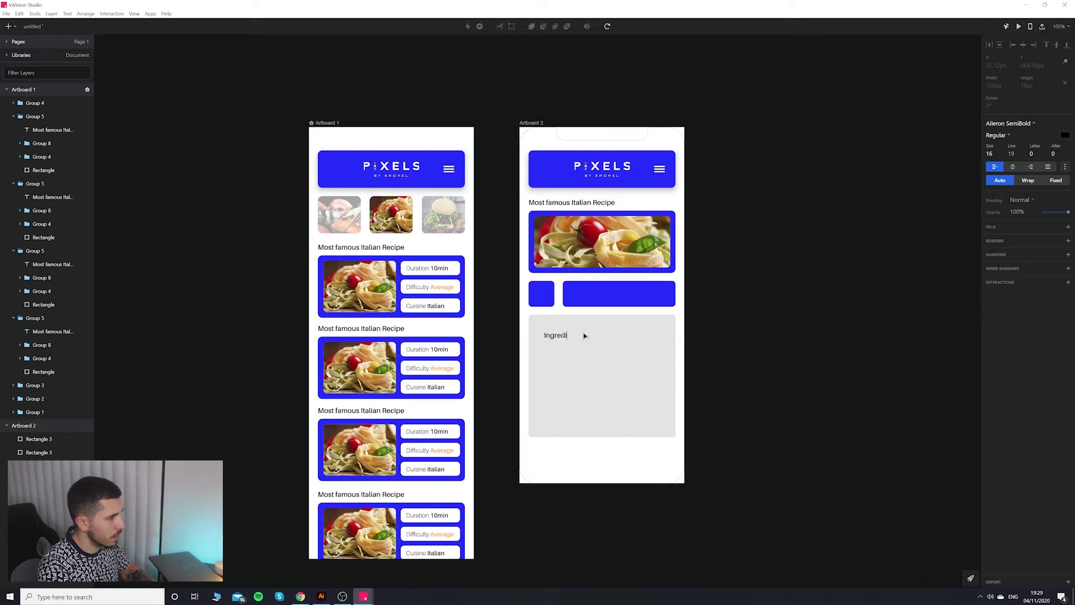
{"action": "type", "text": "ent One"}
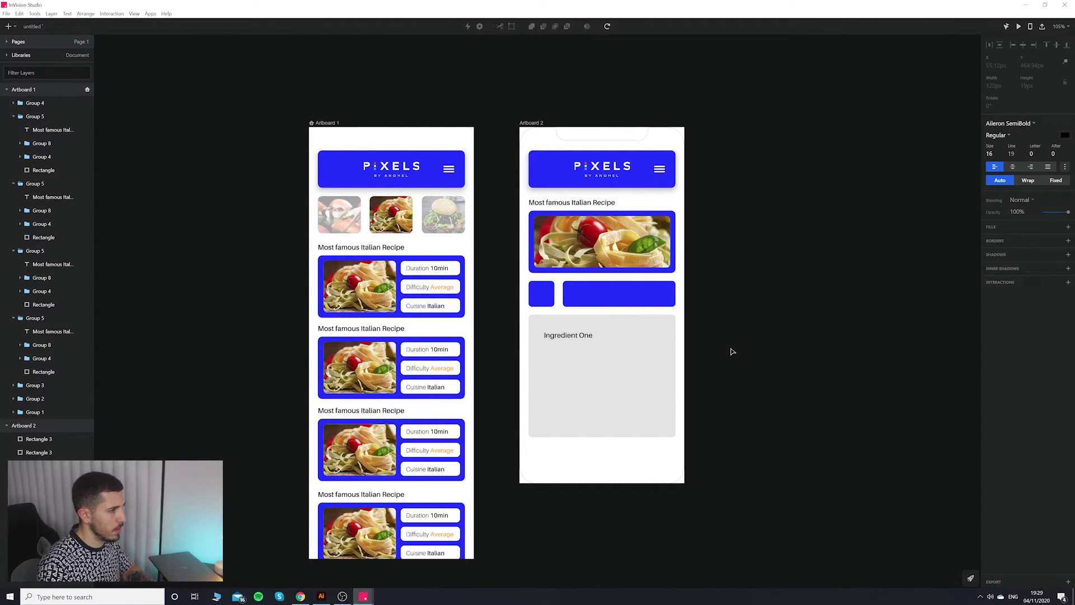
{"action": "key", "text": "Escape"}
{"action": "mouse_move", "coordinate": [581, 337]}
{"action": "left_mouse_down"}
{"action": "mouse_move", "coordinate": [631, 336]}
{"action": "mouse_move", "coordinate": [584, 334]}
{"action": "left_mouse_up"}
Change the ingredient text in the grey box to read "Ingredient one 100g".
{"action": "double_click", "coordinate": [591, 335]}
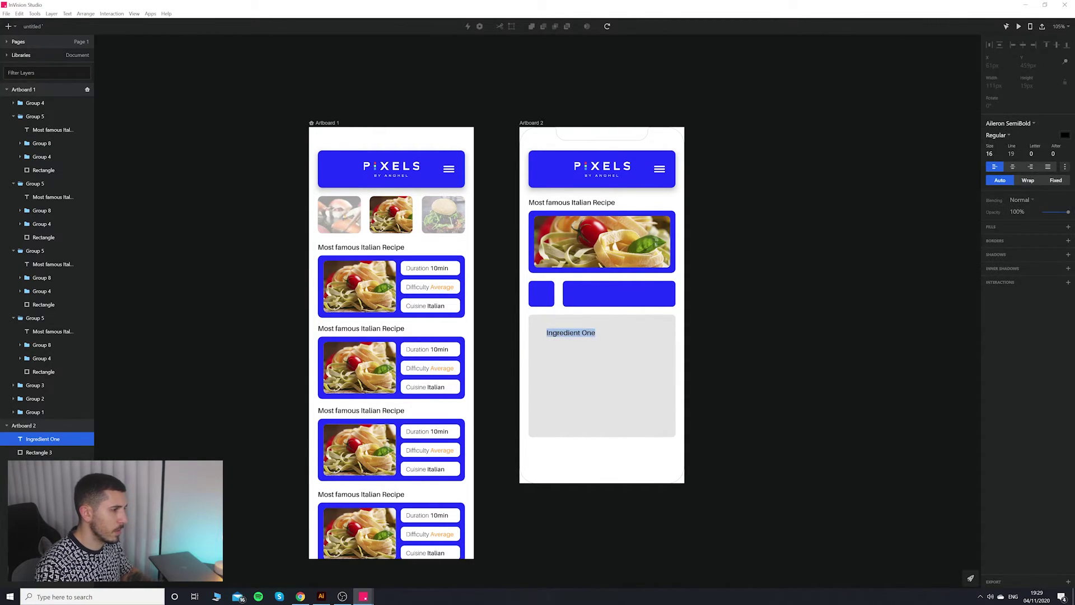
{"action": "left_click", "coordinate": [593, 334]}
{"action": "left_click", "coordinate": [806, 336]}
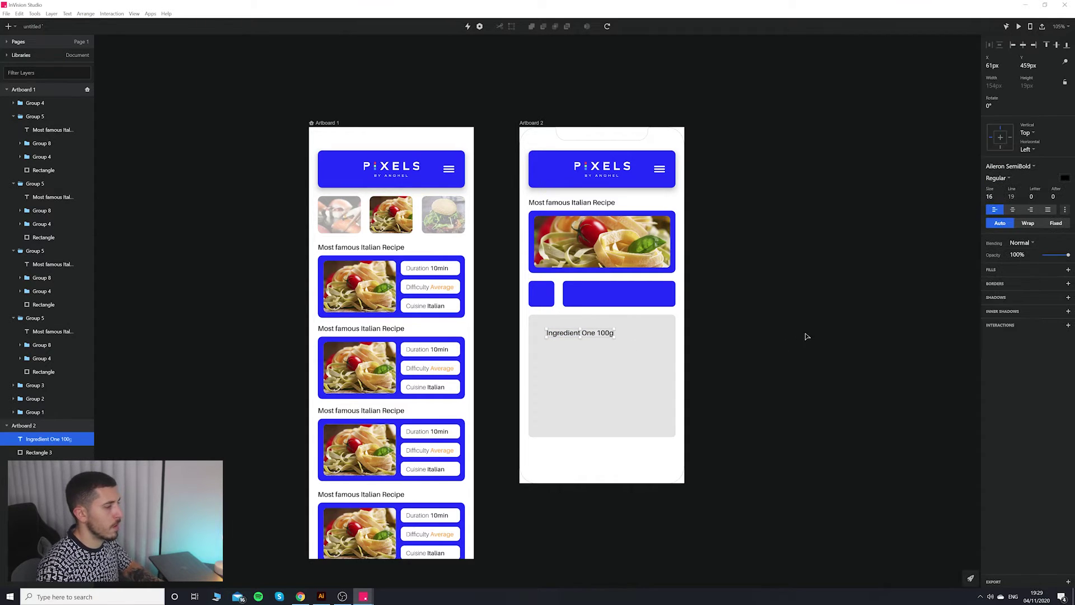
{"action": "double_click", "coordinate": [580, 333]}
{"action": "left_click", "coordinate": [584, 332]}
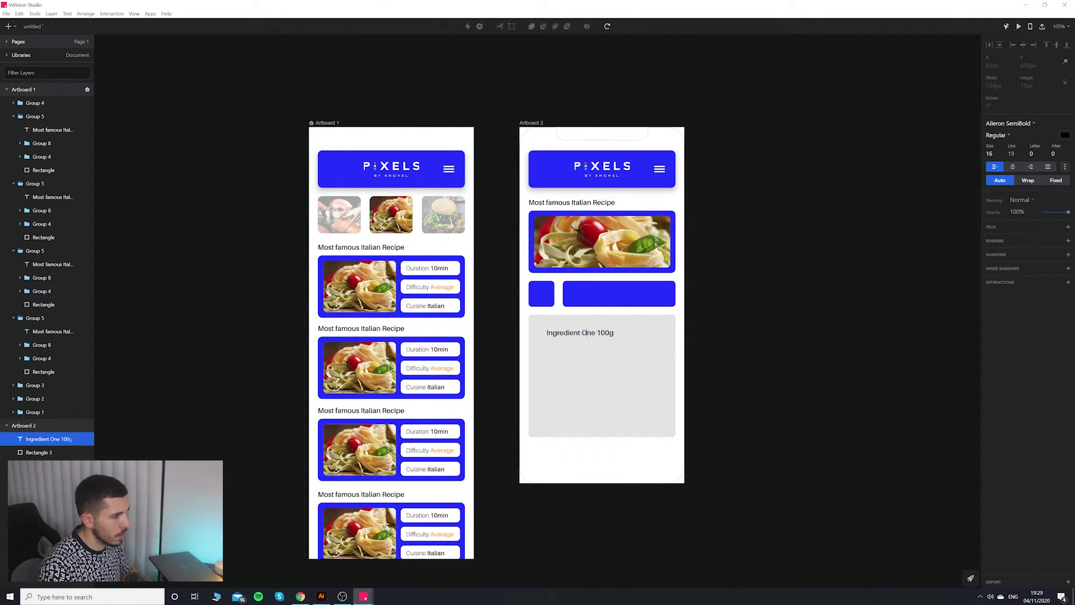
{"action": "key", "text": "BackSpace"}
{"action": "type", "text": "o"}
{"action": "key", "text": "Escape"}
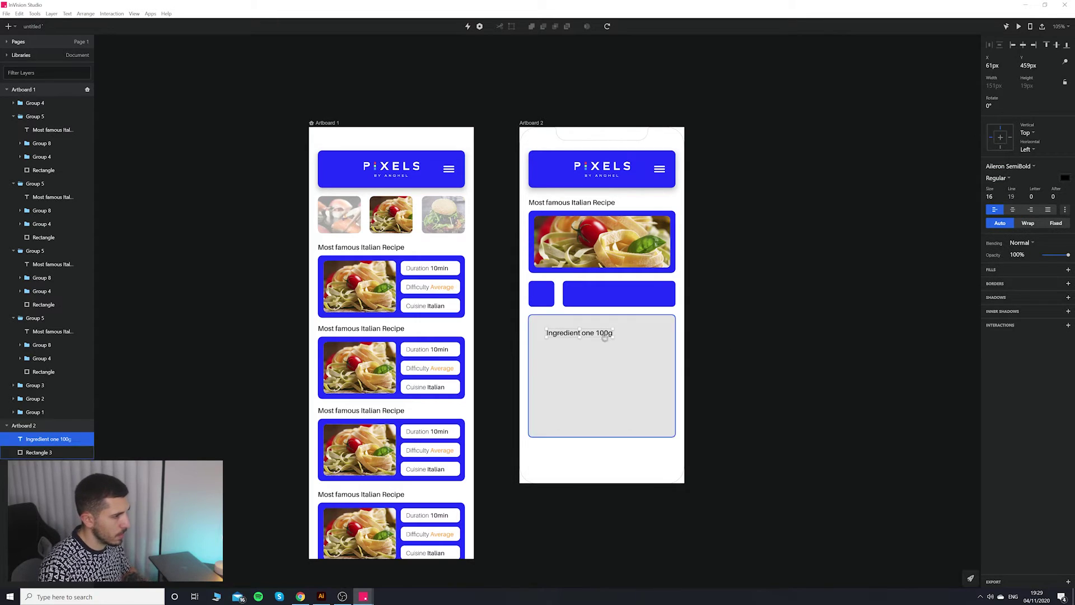
Duplicate the ingredient line directly below the first and change the copy to "Ingredient two 150g".
{"action": "left_click_drag", "start_coordinate": [602, 334], "coordinate": [599, 348]}
{"action": "double_click", "coordinate": [589, 347]}
{"action": "left_click", "coordinate": [589, 347]}
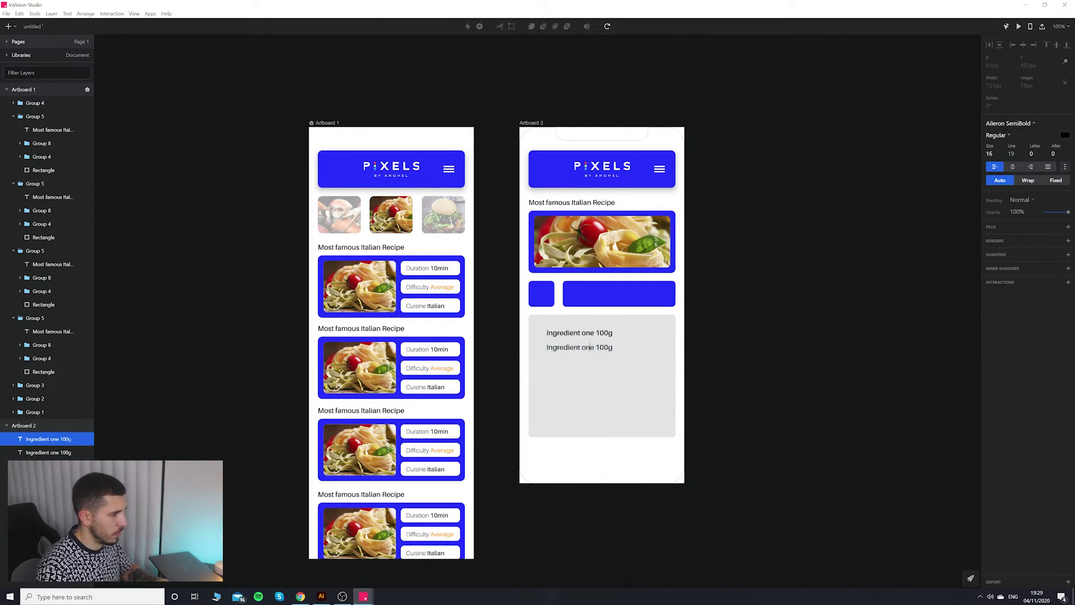
{"action": "type", "text": "tw"}
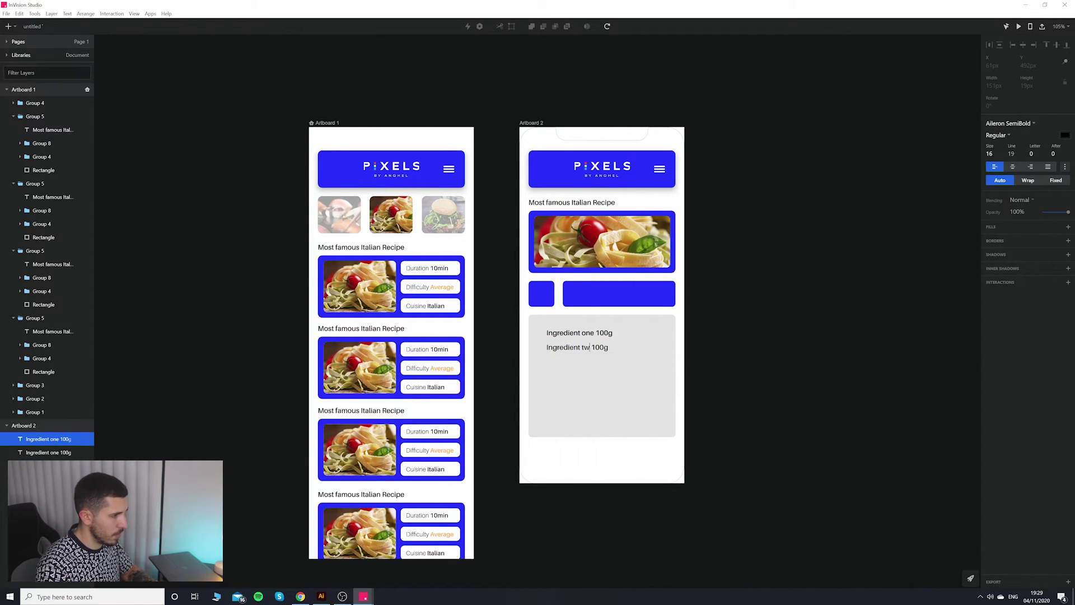
{"action": "key", "text": "ctrl+a"}
{"action": "left_click", "coordinate": [608, 347]}
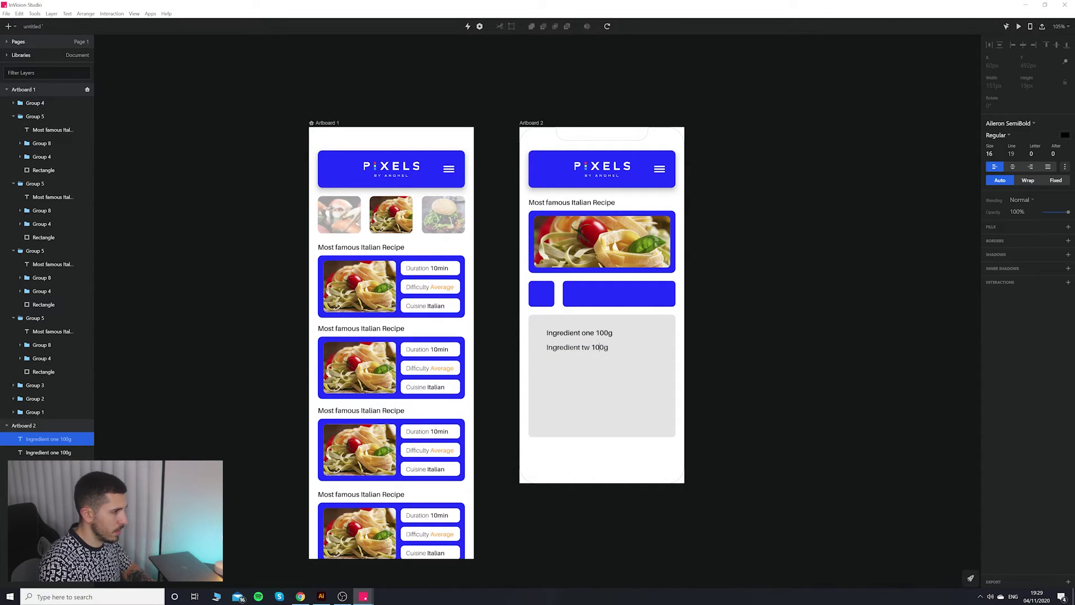
{"action": "key", "text": "Left"}
{"action": "key", "text": "Left"}
{"action": "key", "text": "Left"}
{"action": "key", "text": "Left"}
{"action": "key", "text": "Left"}
{"action": "type", "text": "o"}
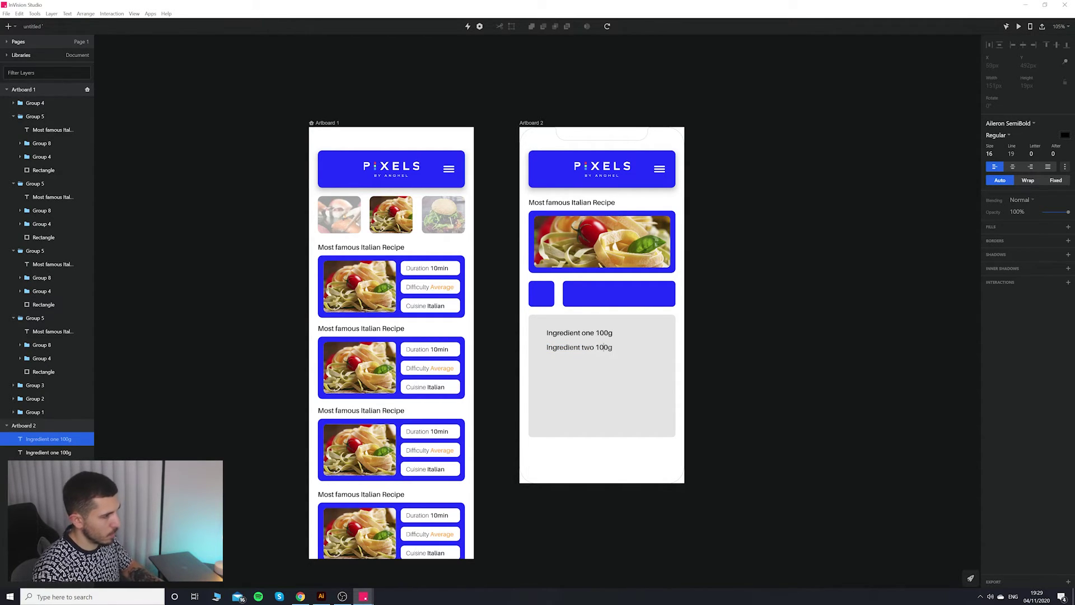
{"action": "key", "text": "Escape"}
Duplicate the second ingredient line below itself and change the copy to "Ingredient three 250ml".
{"action": "left_click_drag", "start_coordinate": [607, 351], "coordinate": [604, 366]}
{"action": "double_click", "coordinate": [604, 366]}
{"action": "left_click", "coordinate": [597, 362]}
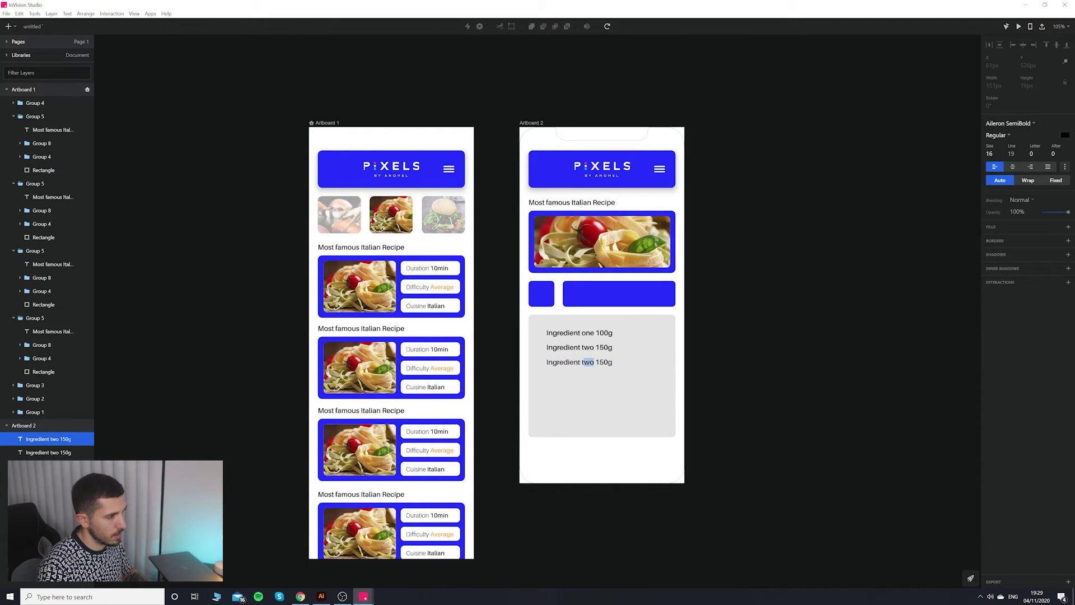
{"action": "type", "text": "three"}
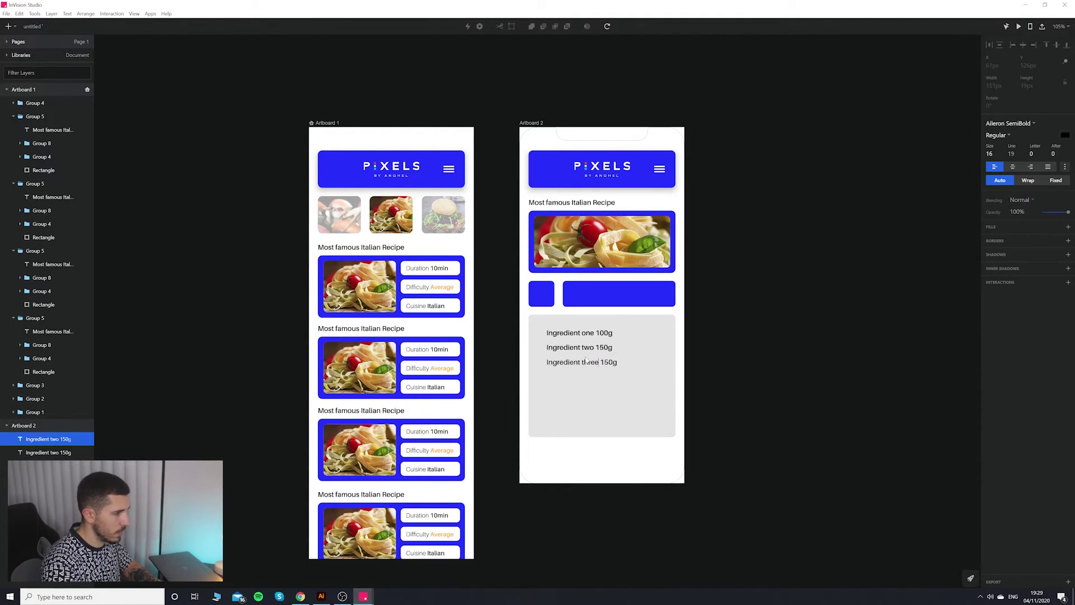
{"action": "key", "text": "shift+Left"}
{"action": "type", "text": "2"}
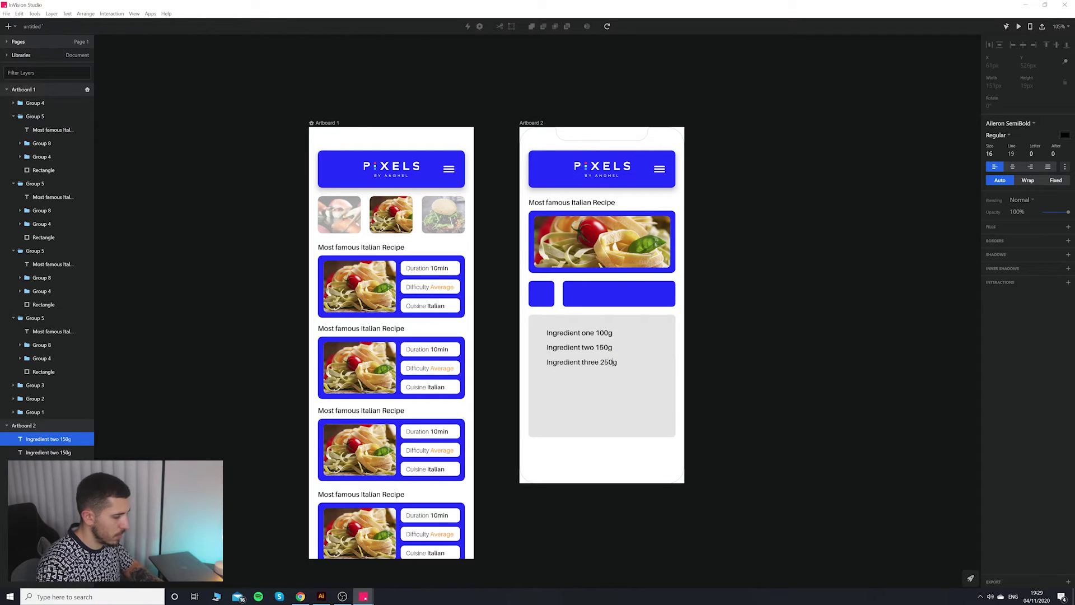
{"action": "key", "text": "BackSpace"}
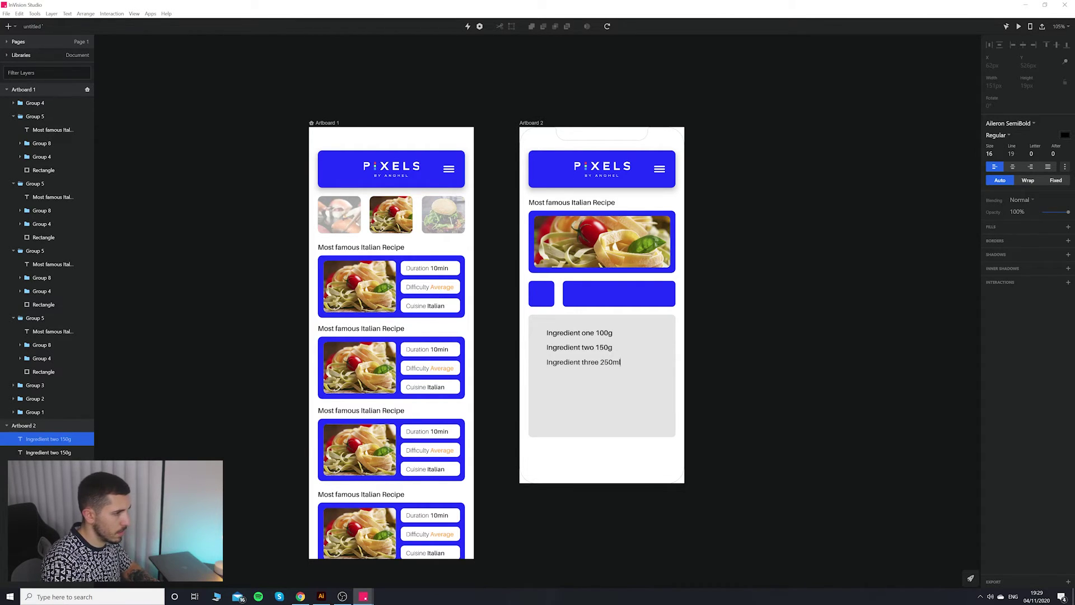
{"action": "key", "text": "Escape"}
{"action": "left_click", "coordinate": [566, 347], "text": "shift"}
{"action": "left_click", "coordinate": [605, 333], "text": "shift"}
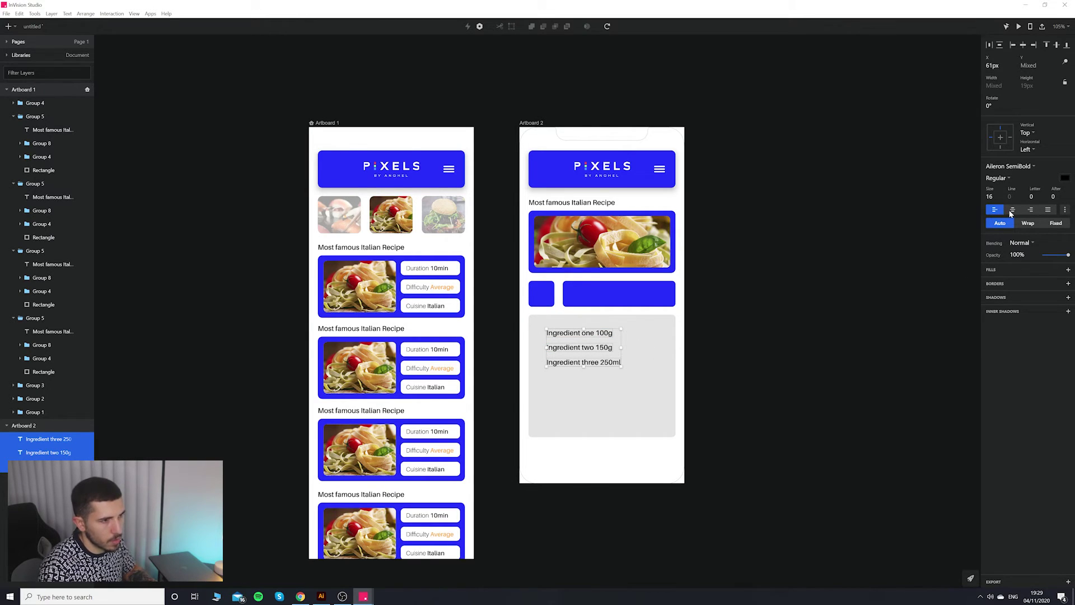
{"action": "left_click", "coordinate": [877, 264]}
Shorten the grey box behind the ingredients from its lower edge to a height of about 149 px.
{"action": "left_click", "coordinate": [623, 430]}
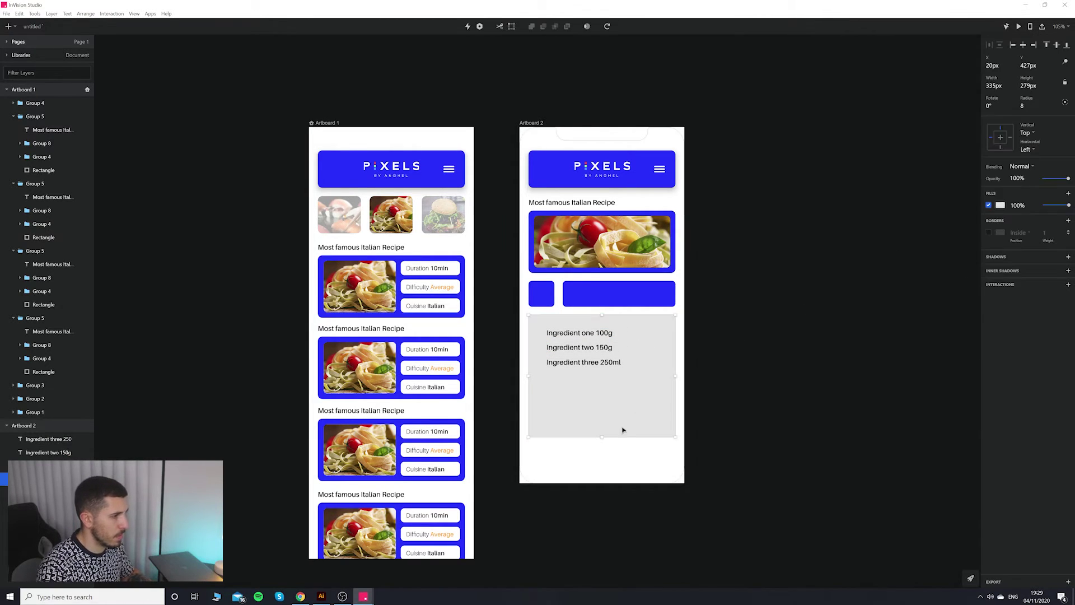
{"action": "left_click_drag", "start_coordinate": [602, 437], "coordinate": [607, 380]}
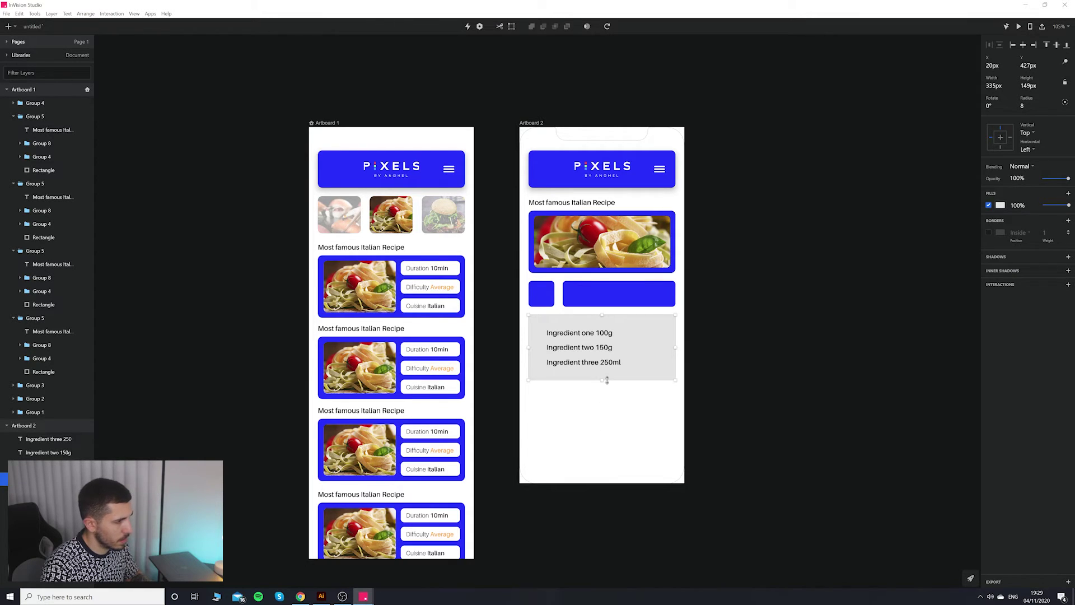
{"action": "left_click", "coordinate": [765, 381]}
Change the font of all three ingredient lines to Aileron Light.
{"action": "left_click", "coordinate": [596, 332]}
{"action": "left_click", "coordinate": [596, 347], "text": "shift"}
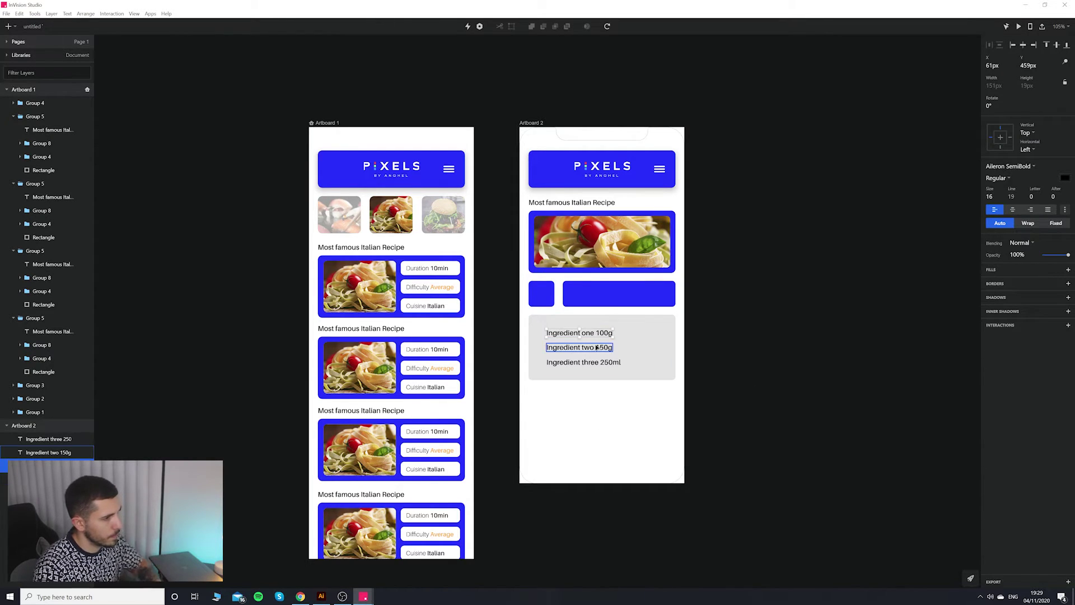
{"action": "left_click", "coordinate": [598, 361], "text": "shift"}
{"action": "left_click", "coordinate": [1008, 165]}
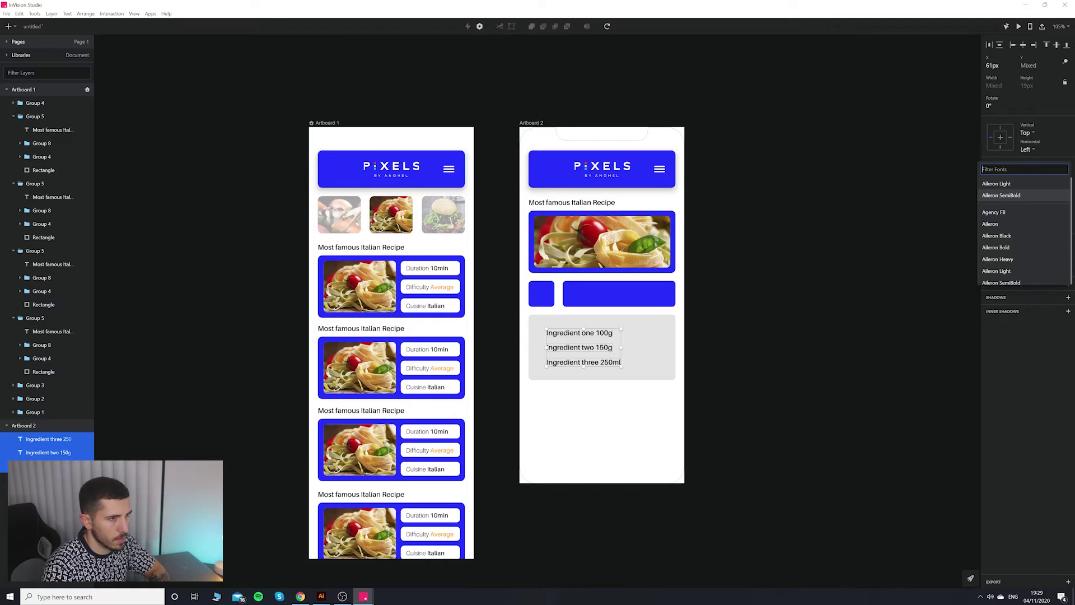
{"action": "scroll", "coordinate": [1025, 246], "scroll_direction": "down", "scroll_amount": 3}
{"action": "left_click", "coordinate": [1013, 267]}
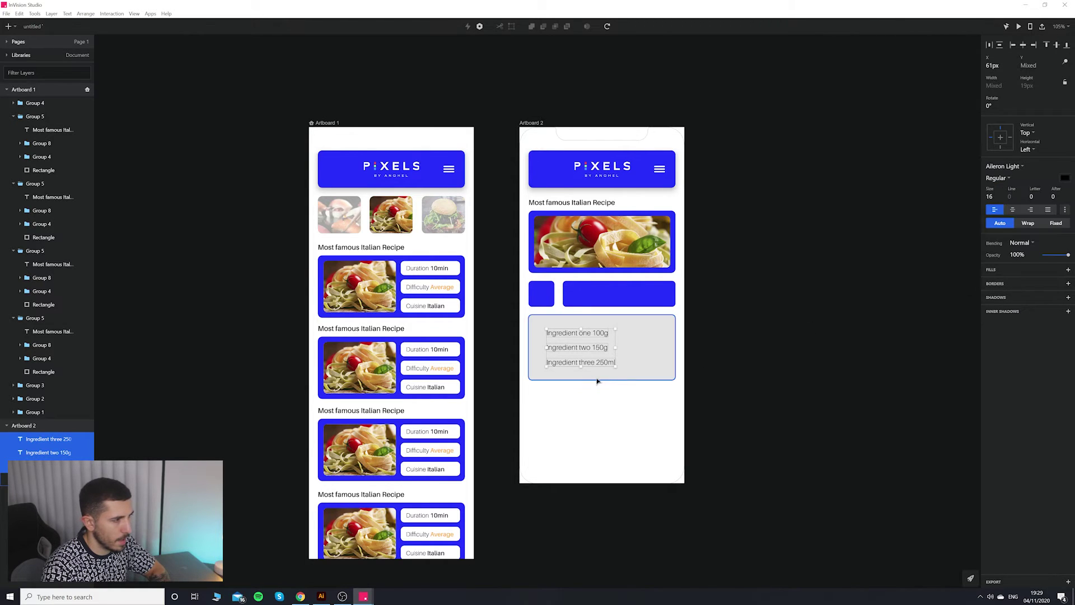
{"action": "left_click", "coordinate": [701, 375]}
{"action": "left_click", "coordinate": [580, 349]}
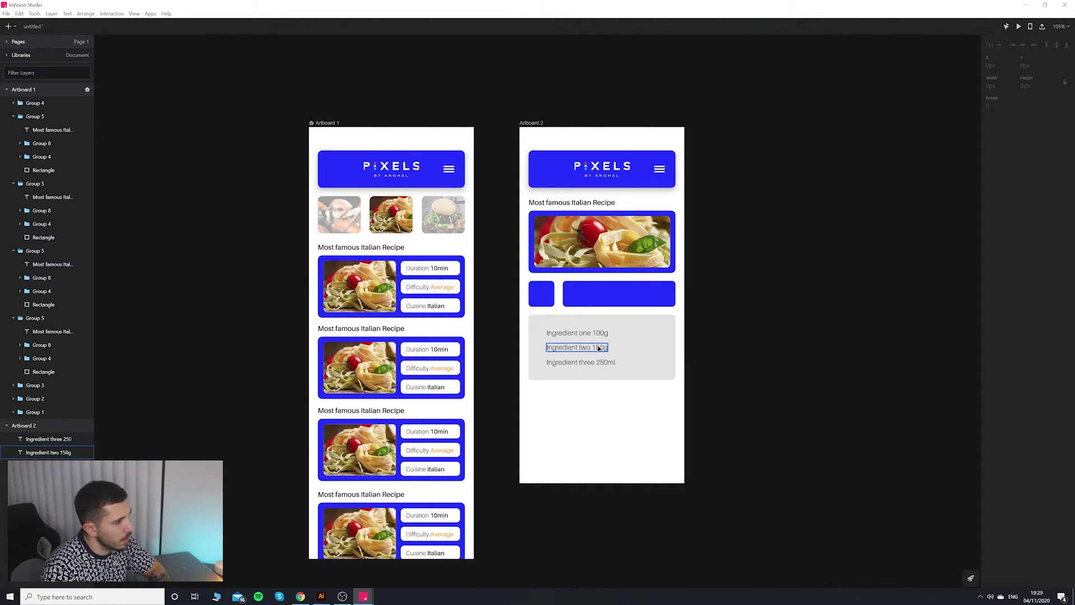
{"action": "left_click", "coordinate": [751, 367]}
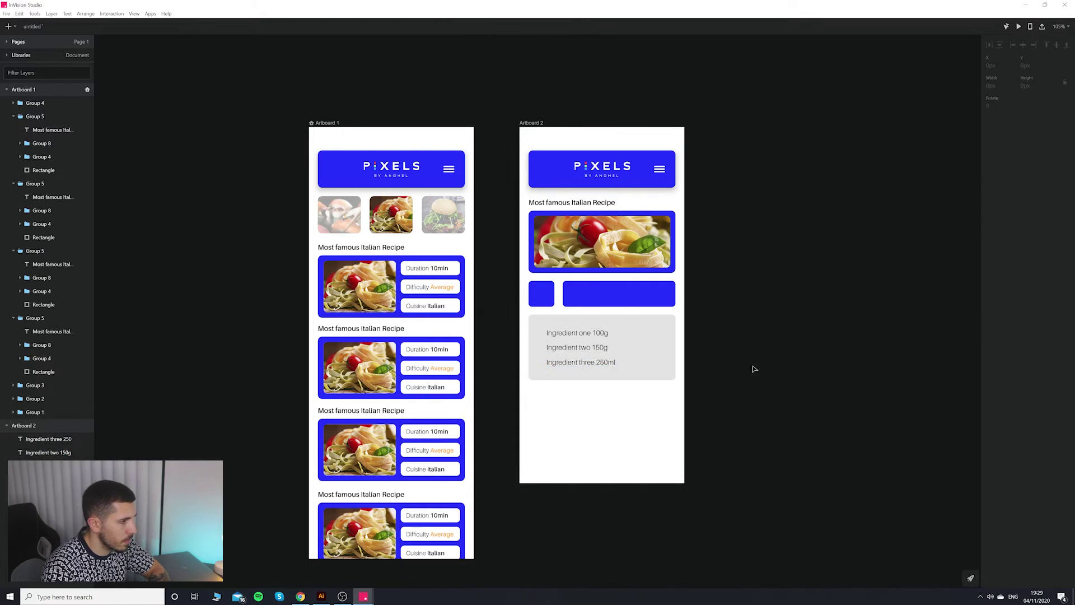
Move the three ingredient lines right to X 98 px, aligned with the left edge of the wide blue rectangle.
{"action": "left_click", "coordinate": [582, 333]}
{"action": "left_click", "coordinate": [576, 347], "text": "shift"}
{"action": "left_click", "coordinate": [576, 362], "text": "shift"}
{"action": "left_click_drag", "start_coordinate": [591, 348], "coordinate": [607, 348]}
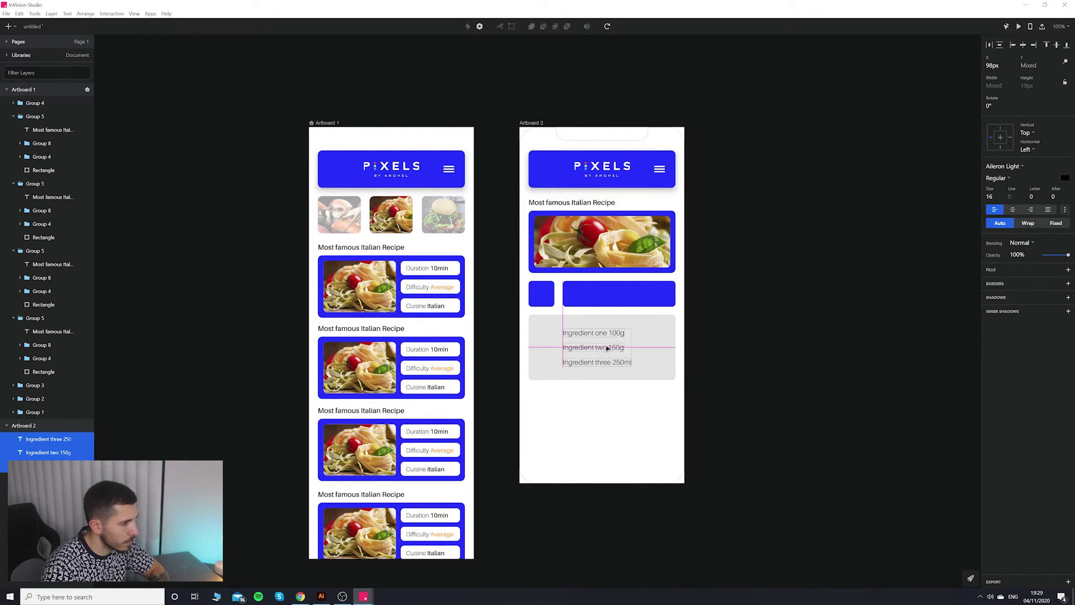
{"action": "key", "text": "Escape"}
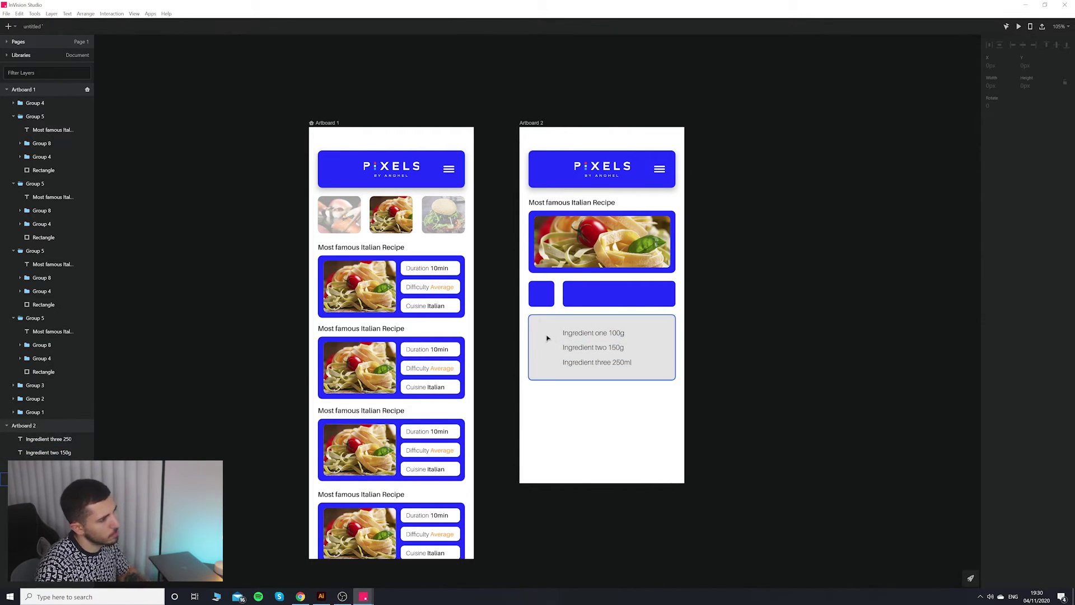
Switch to Illustrator and examine the ingredient section of the second phone wireframe in app.ai.
{"action": "mouse_move", "coordinate": [363, 595]}
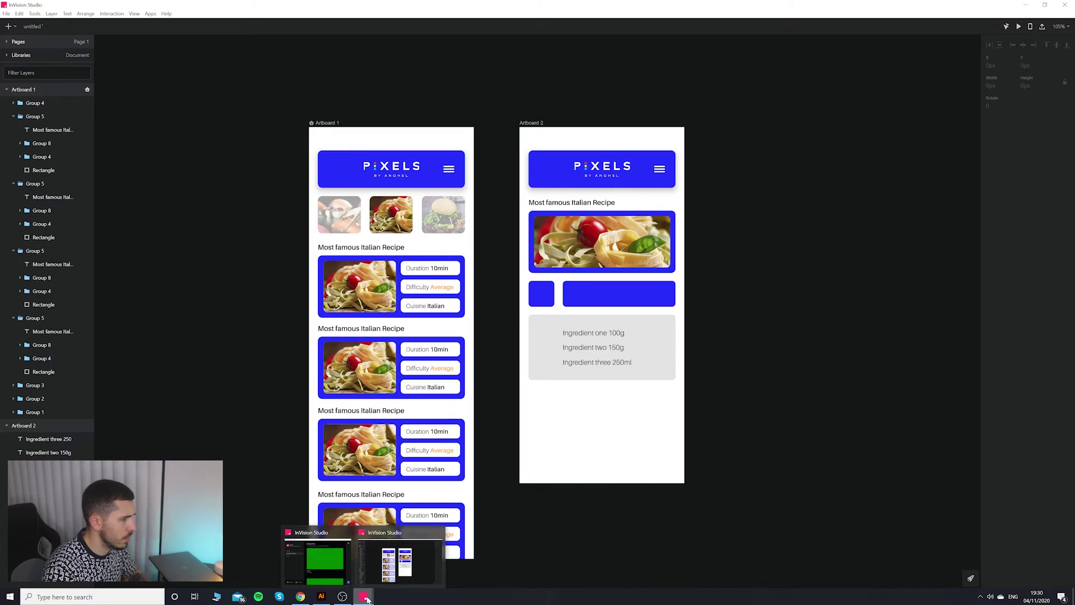
{"action": "left_click", "coordinate": [321, 596]}
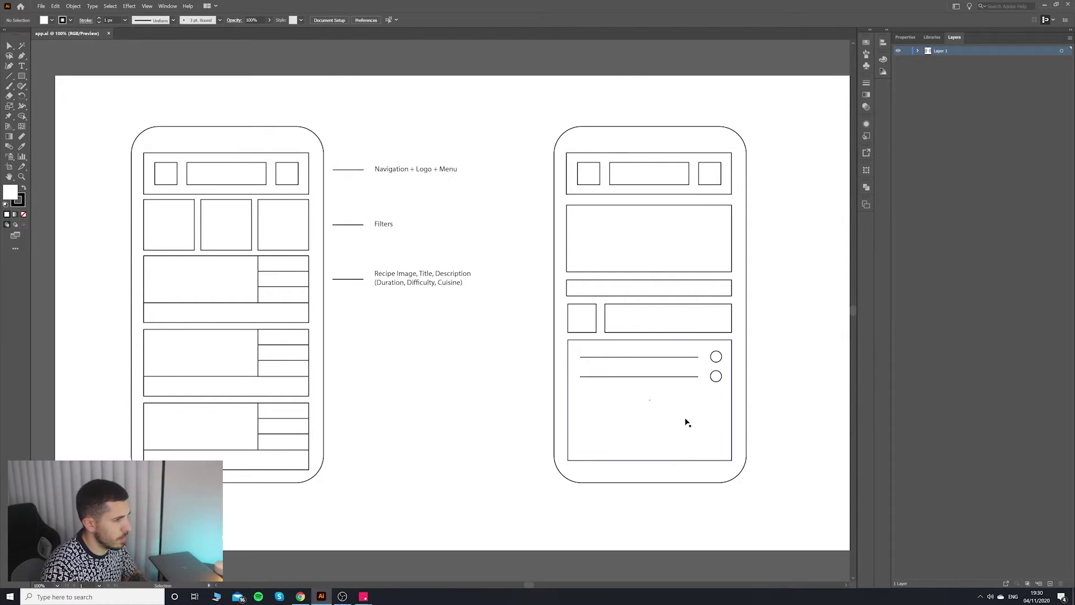
{"action": "mouse_move", "coordinate": [381, 597]}
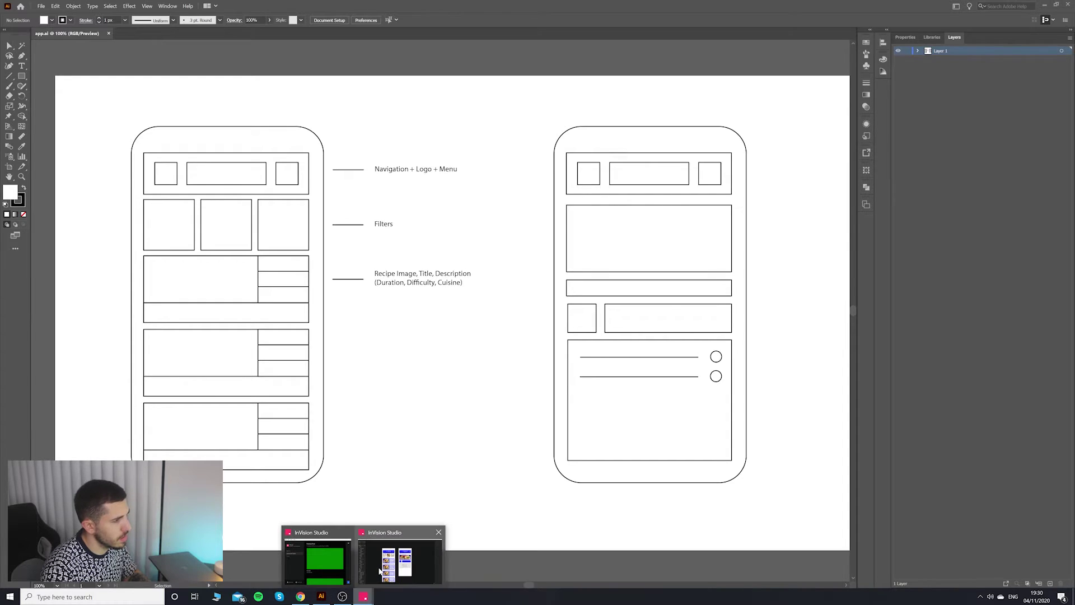
Switch to InVision Studio and draw a circle about 19 px wide beside the first ingredient line, filled with white ffffff.
{"action": "left_click", "coordinate": [379, 570]}
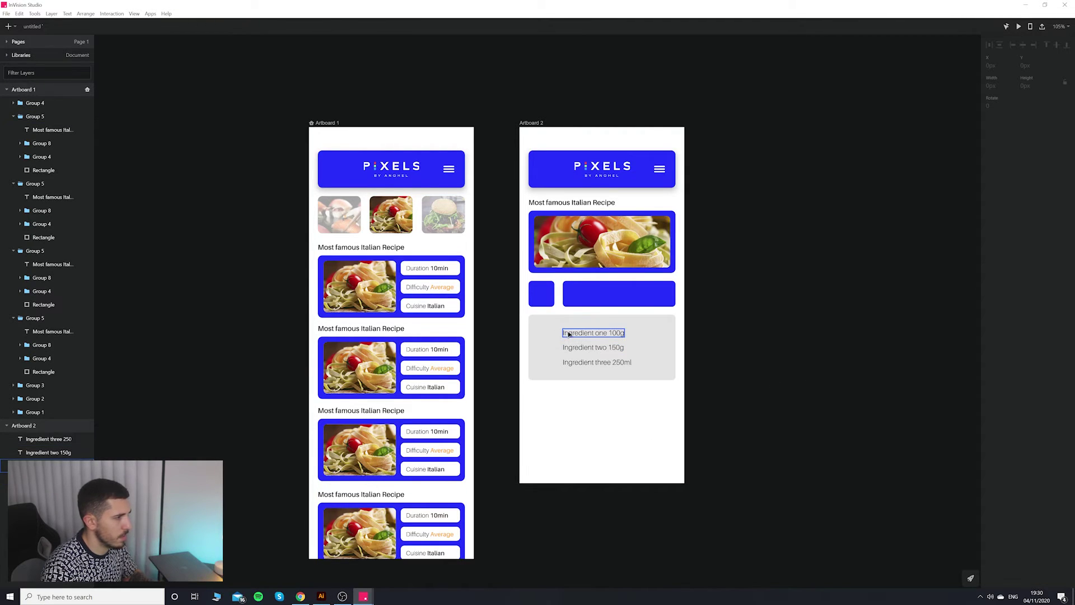
{"action": "left_click", "coordinate": [8, 26]}
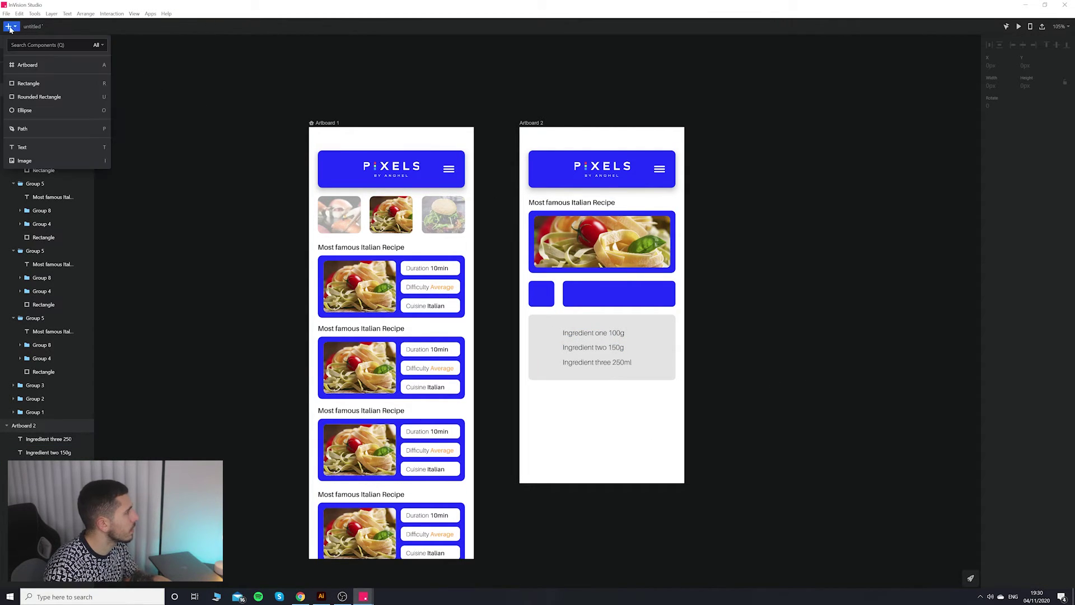
{"action": "left_click", "coordinate": [28, 110]}
{"action": "left_click_drag", "start_coordinate": [540, 324], "coordinate": [550, 336]}
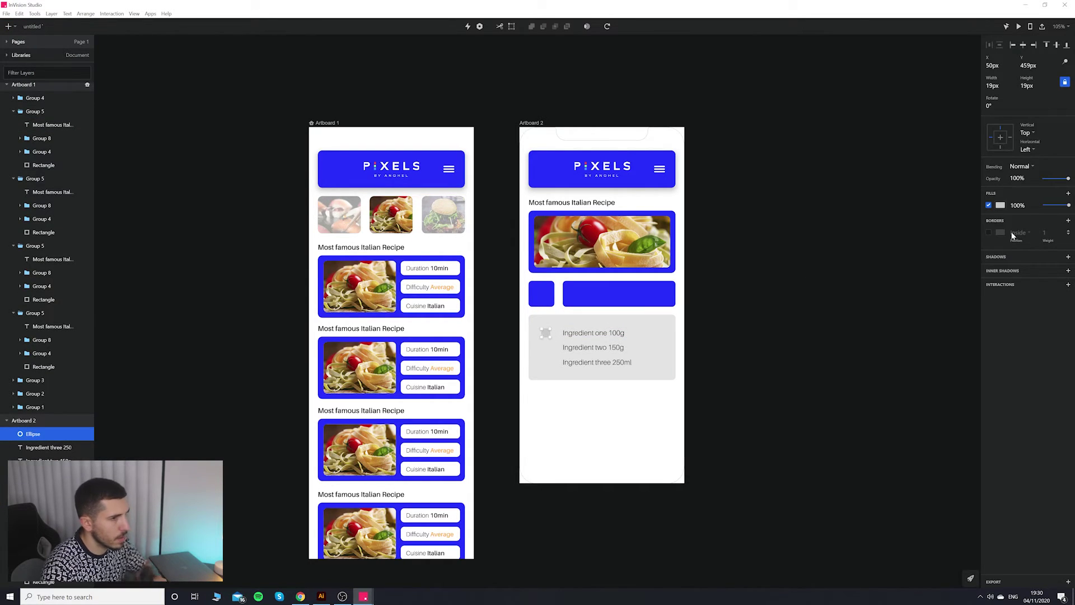
{"action": "left_click", "coordinate": [1000, 205]}
{"action": "type", "text": "ffffff"}
{"action": "key", "text": "Return"}
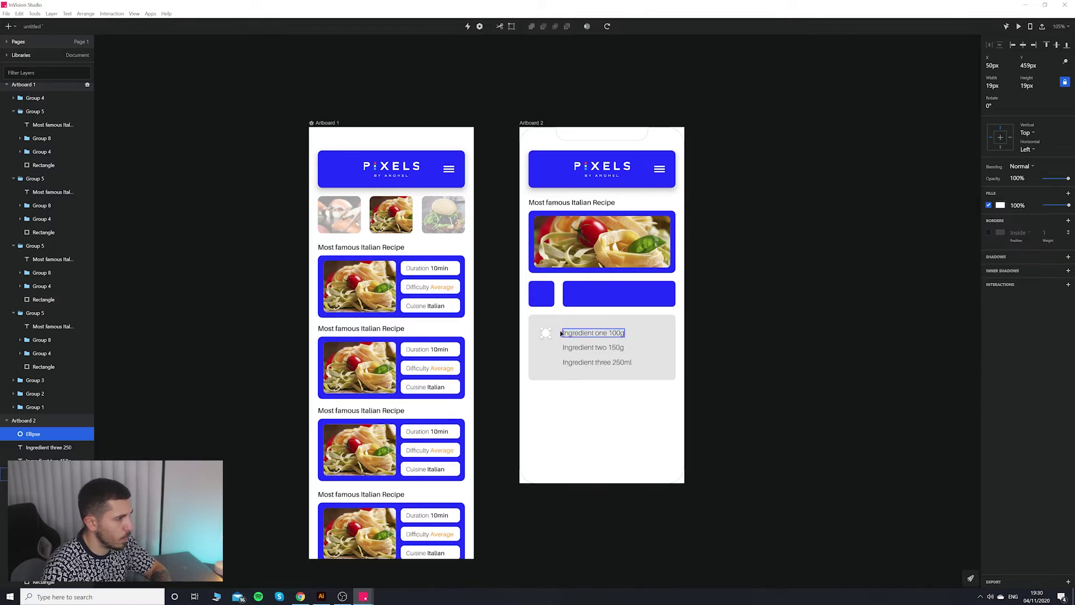
{"action": "left_click", "coordinate": [696, 372]}
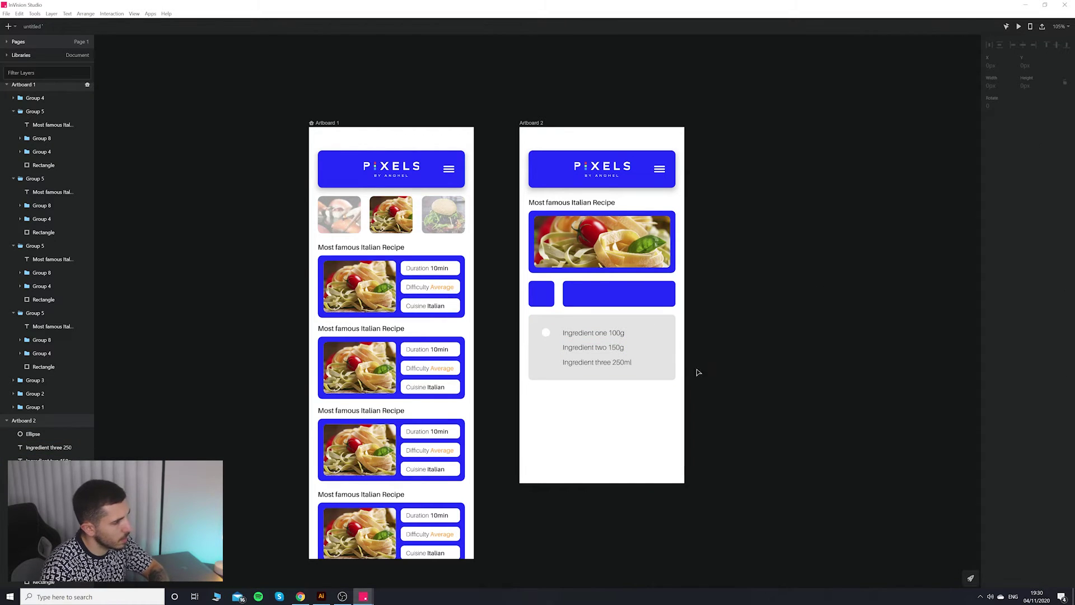
Try a drop shadow on the white circle beside the first ingredient.
{"action": "scroll", "coordinate": [675, 384], "scroll_direction": "up", "scroll_amount": 2}
{"action": "scroll", "coordinate": [647, 412], "scroll_direction": "up", "scroll_amount": 5}
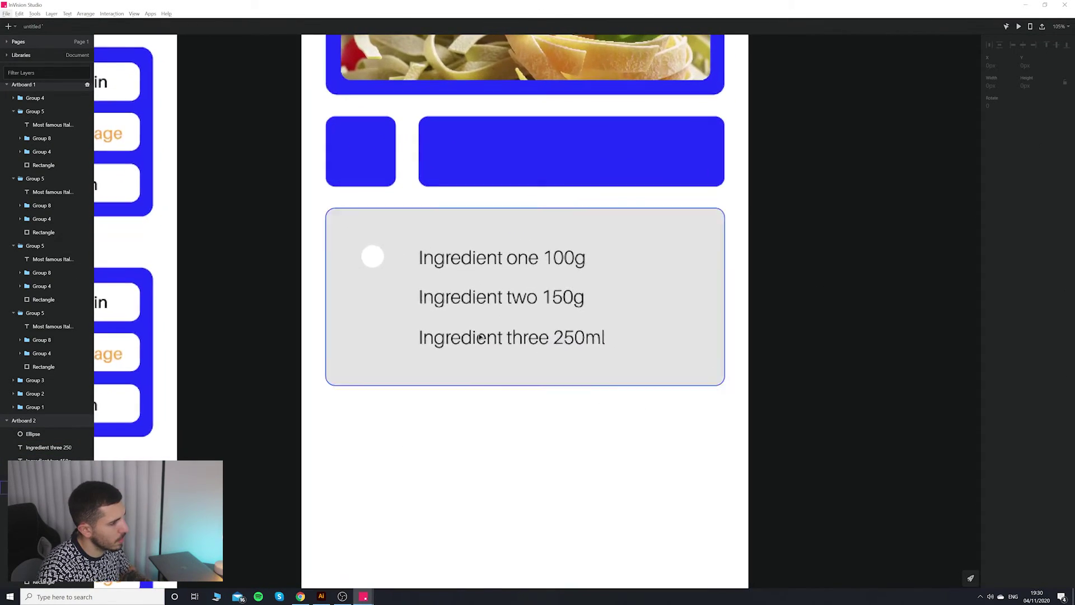
{"action": "left_click", "coordinate": [372, 255]}
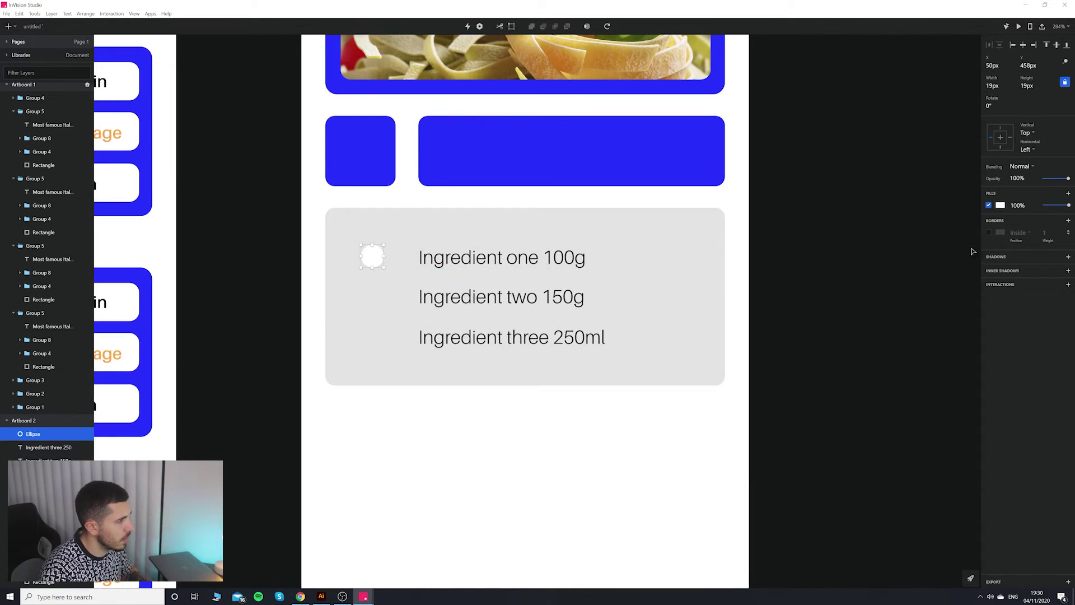
{"action": "left_click", "coordinate": [999, 259]}
{"action": "left_click", "coordinate": [811, 266]}
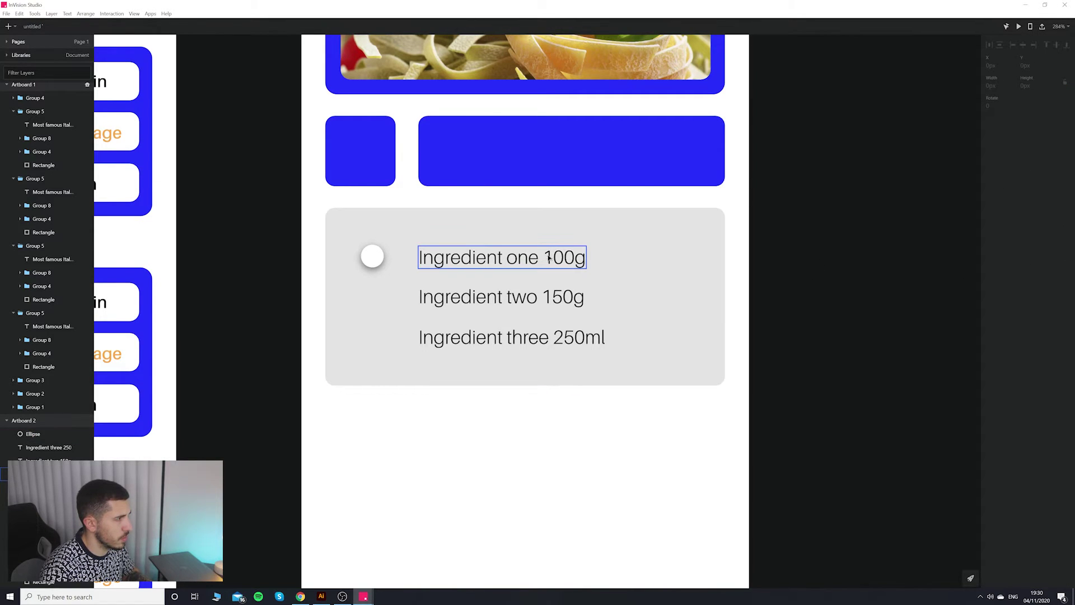
{"action": "key", "text": "ctrl+z"}
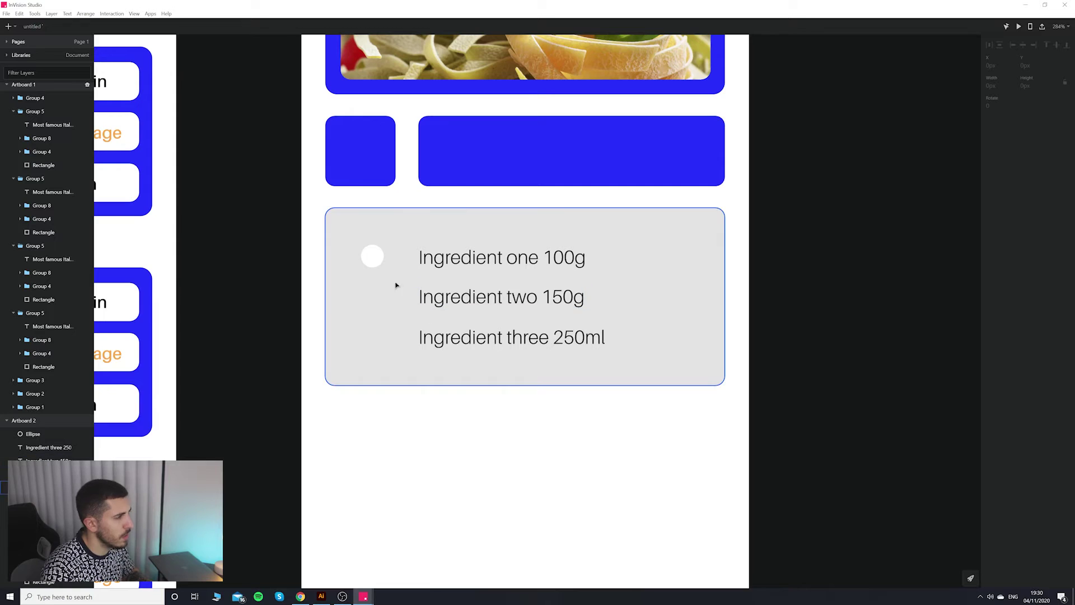
Enable an inside border of weight 1 on the white circle and lighten its colour to about D7D7D7.
{"action": "left_click", "coordinate": [391, 265]}
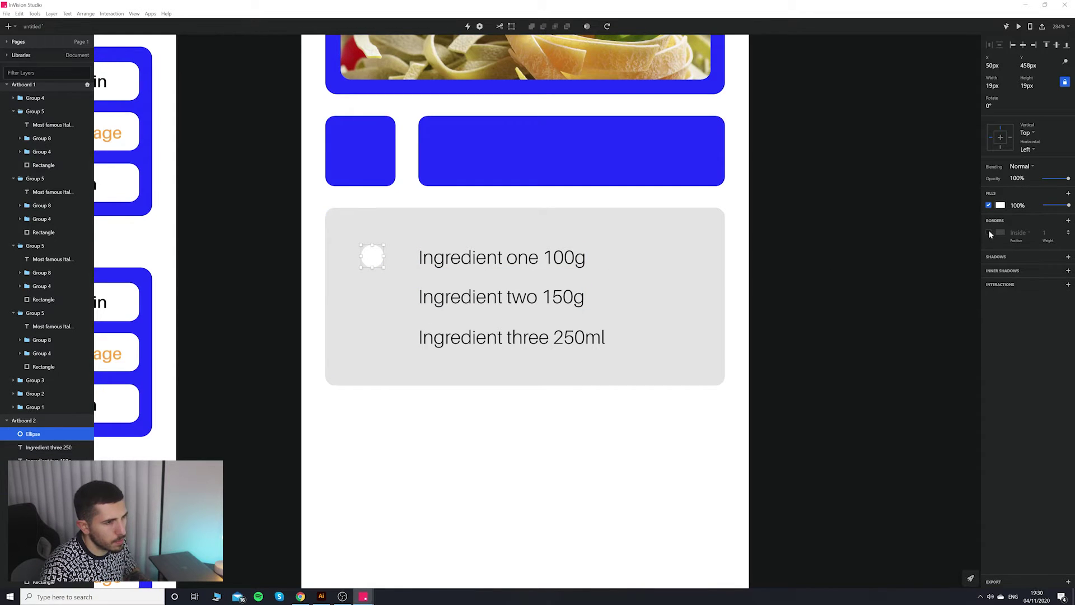
{"action": "left_click", "coordinate": [988, 233]}
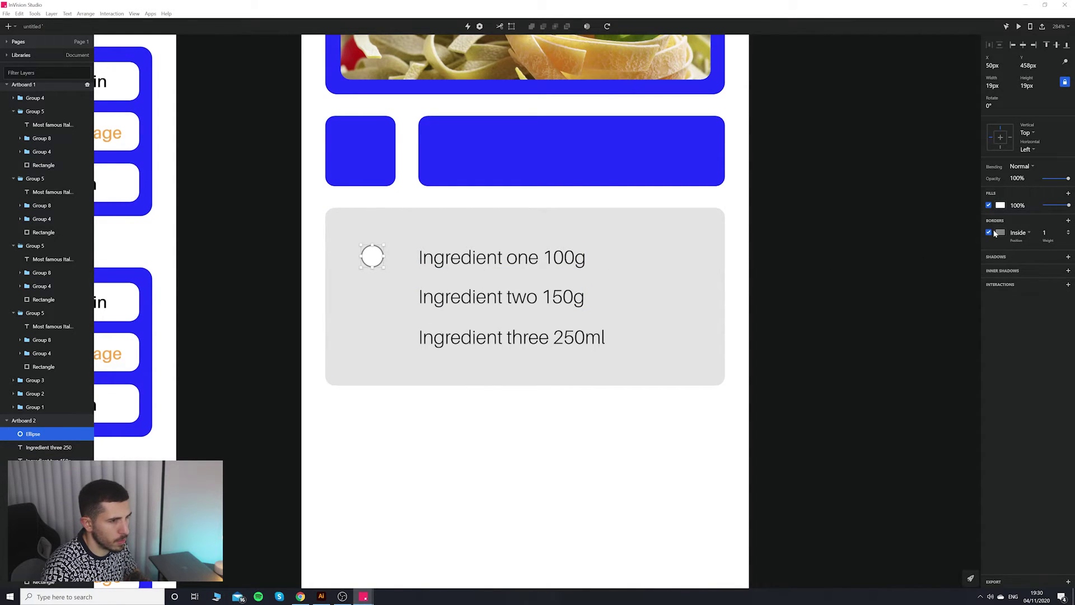
{"action": "left_click", "coordinate": [999, 233]}
{"action": "left_click", "coordinate": [989, 313]}
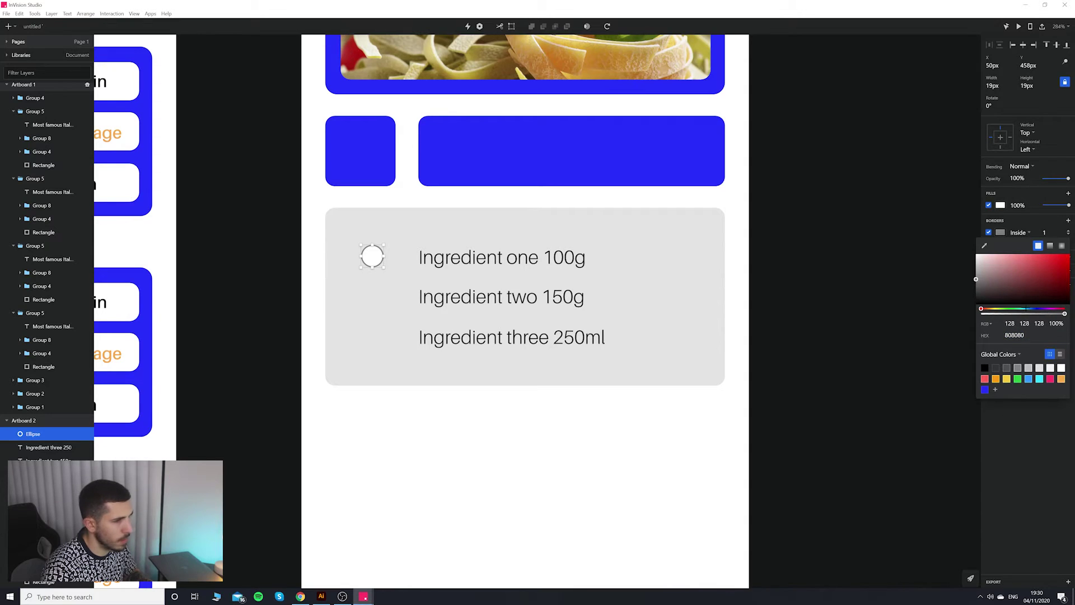
{"action": "left_click_drag", "start_coordinate": [975, 279], "coordinate": [935, 265]}
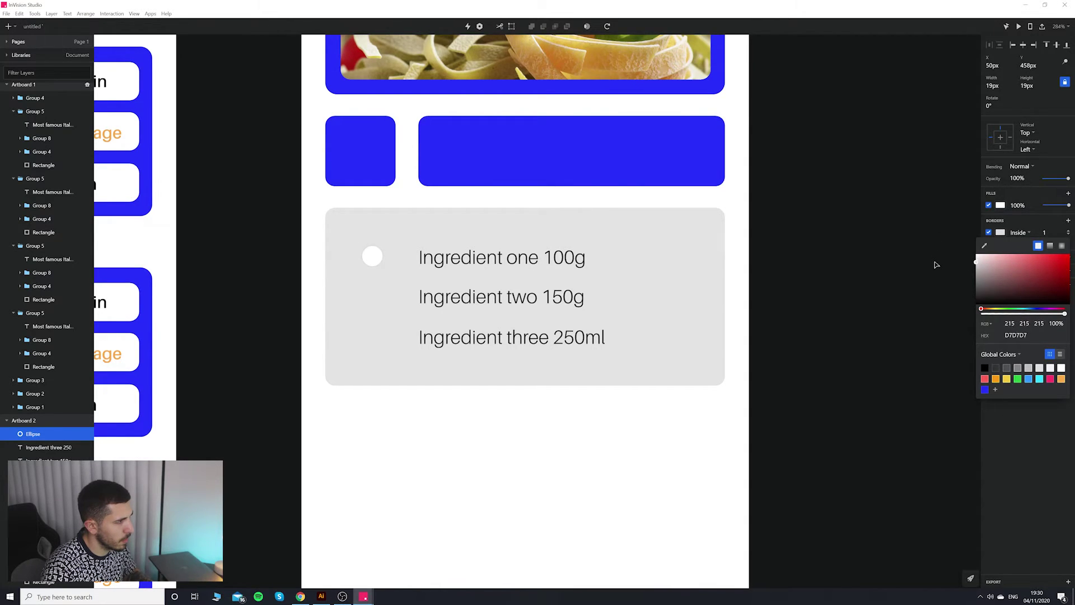
{"action": "left_click", "coordinate": [852, 262]}
Move all three ingredient lines closer to the circle, to X 88 px.
{"action": "scroll", "coordinate": [831, 249], "scroll_direction": "down", "scroll_amount": 2}
{"action": "scroll", "coordinate": [878, 245], "scroll_direction": "down", "scroll_amount": 5}
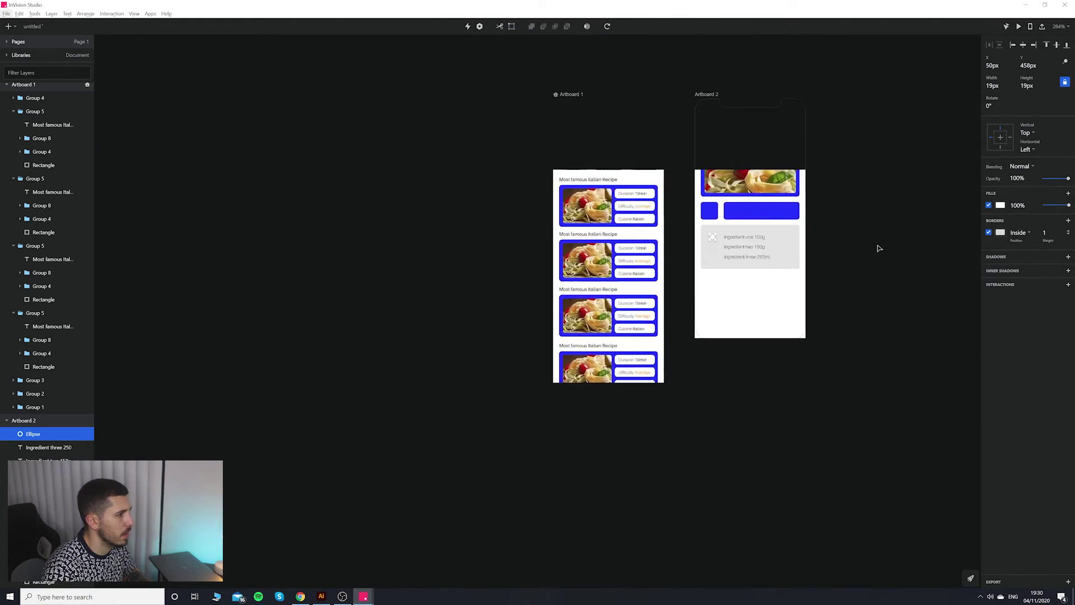
{"action": "scroll", "coordinate": [823, 256], "scroll_direction": "up", "scroll_amount": 5}
{"action": "left_click_drag", "start_coordinate": [795, 245], "coordinate": [733, 316]}
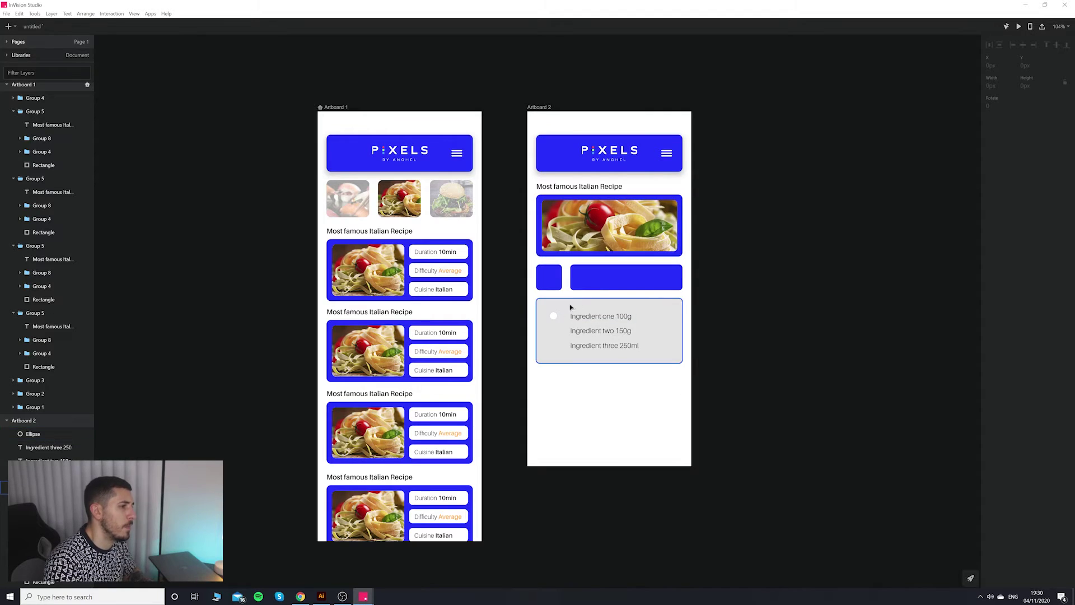
{"action": "left_click", "coordinate": [587, 331]}
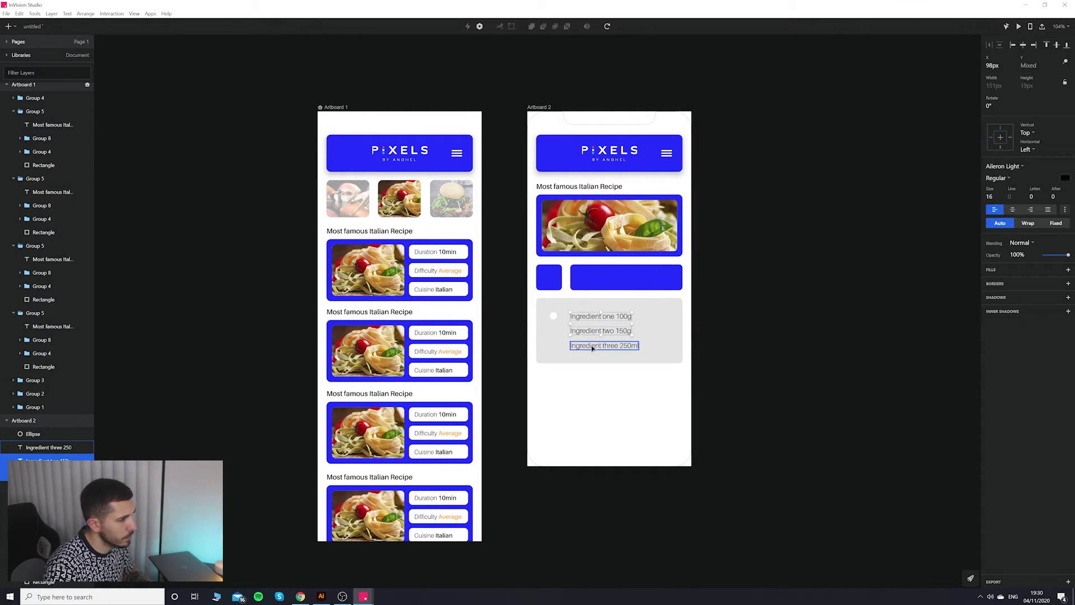
{"action": "left_click", "coordinate": [592, 346], "text": "shift"}
{"action": "key", "text": "shift+Left"}
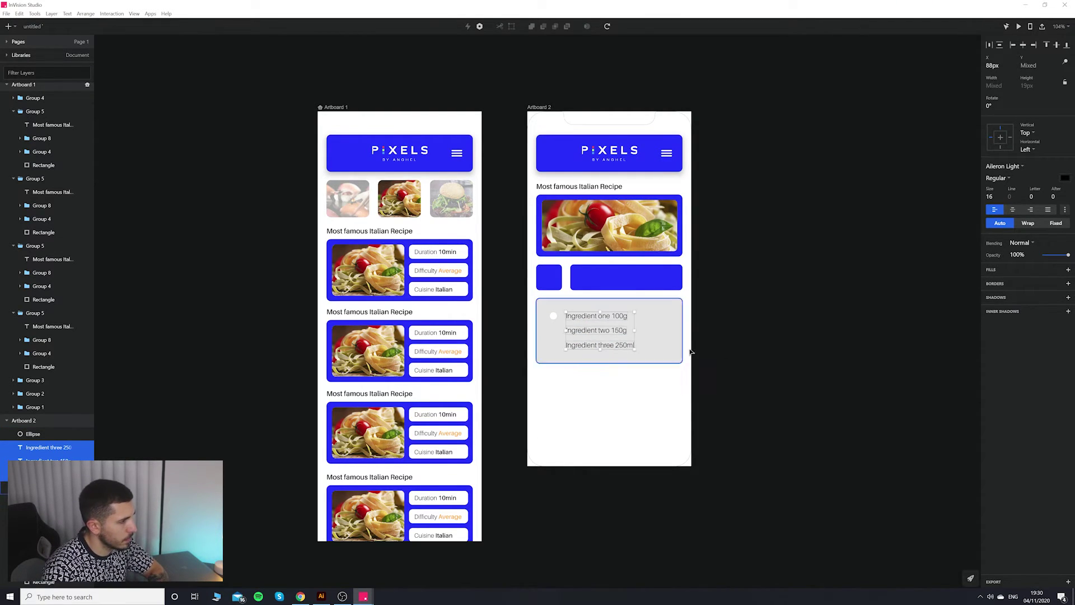
{"action": "left_click", "coordinate": [690, 352]}
Duplicate the white circle straight down beside the second and third ingredient lines.
{"action": "scroll", "coordinate": [585, 343], "scroll_direction": "up", "scroll_amount": 10}
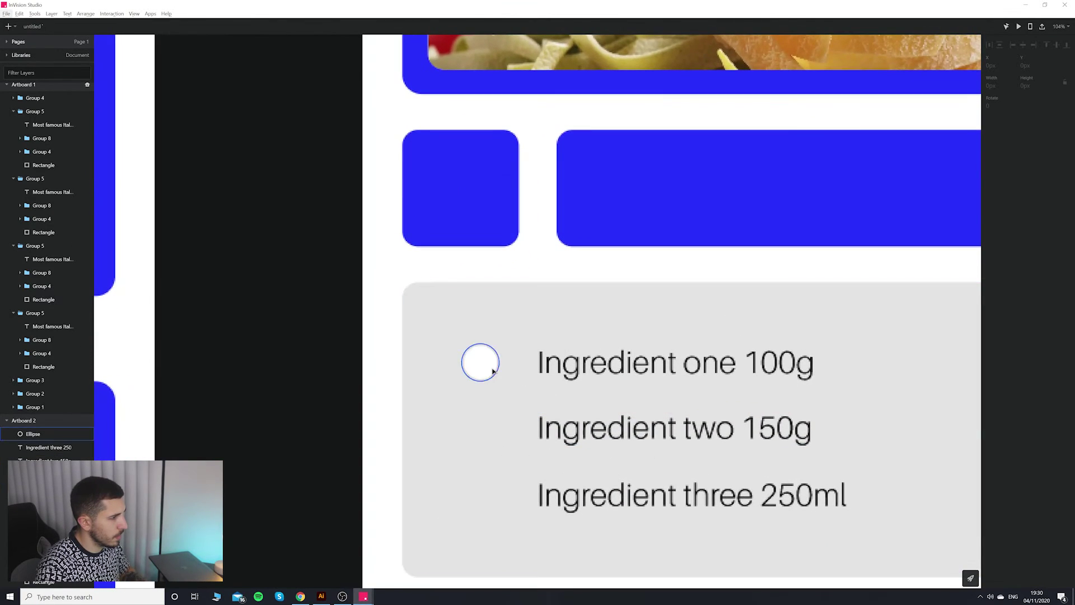
{"action": "left_click", "coordinate": [487, 365]}
{"action": "left_click_drag", "start_coordinate": [487, 365], "coordinate": [495, 428]}
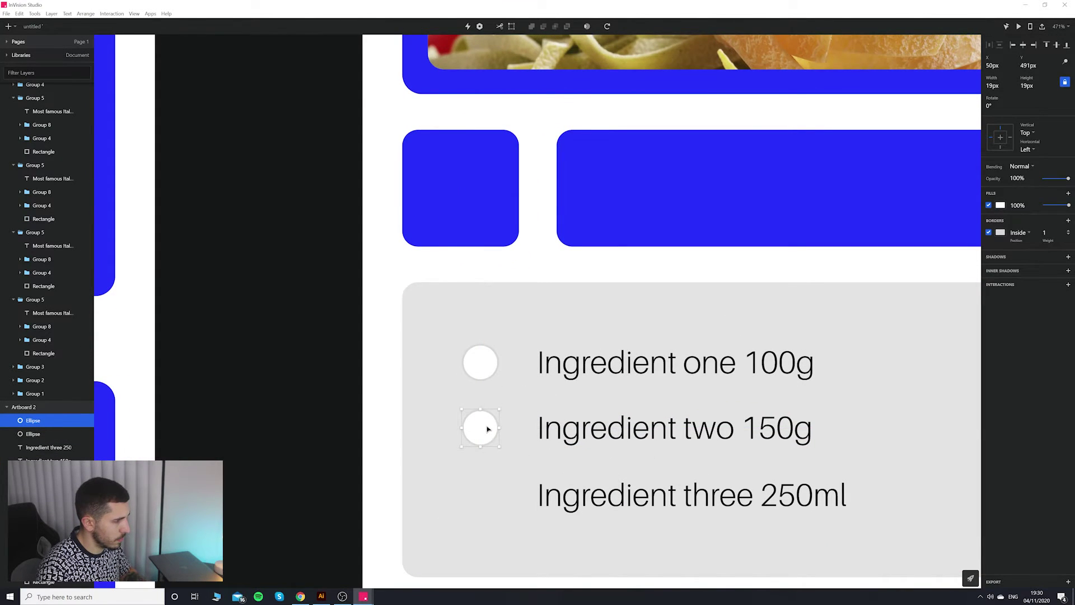
{"action": "left_click_drag", "start_coordinate": [487, 429], "coordinate": [480, 495]}
{"action": "left_click", "coordinate": [487, 377]}
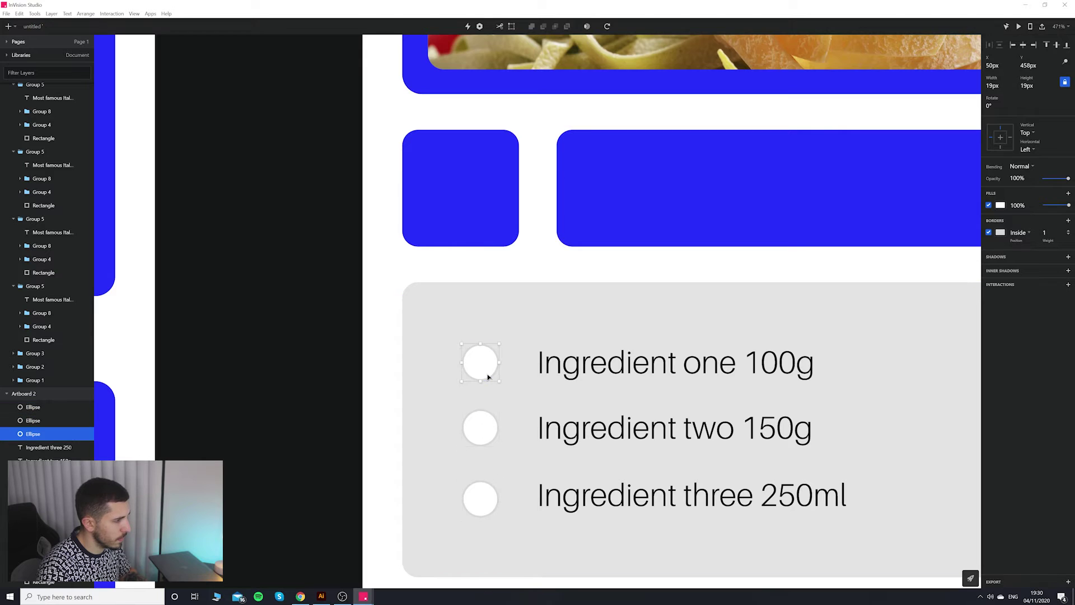
{"action": "left_click_drag", "start_coordinate": [500, 368], "coordinate": [532, 365]}
{"action": "key", "text": "ctrl+z"}
{"action": "left_click", "coordinate": [576, 369], "text": "shift"}
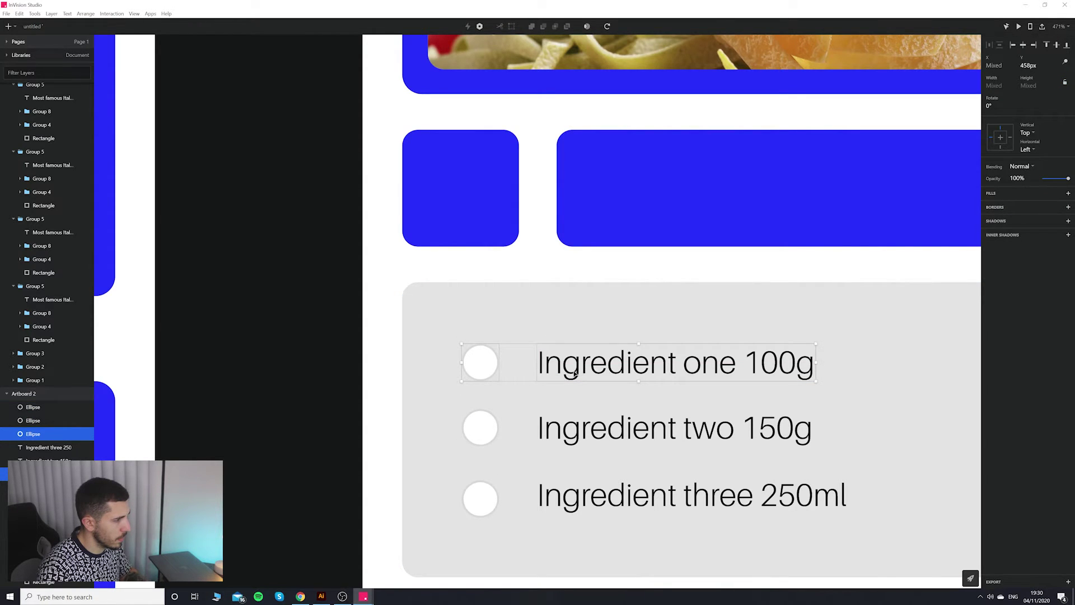
Duplicate the grey ingredient box below the original at Y 608 px and extend its lower edge to a height of about 203 px.
{"action": "scroll", "coordinate": [699, 440], "scroll_direction": "down", "scroll_amount": 2}
{"action": "scroll", "coordinate": [751, 439], "scroll_direction": "down", "scroll_amount": 6}
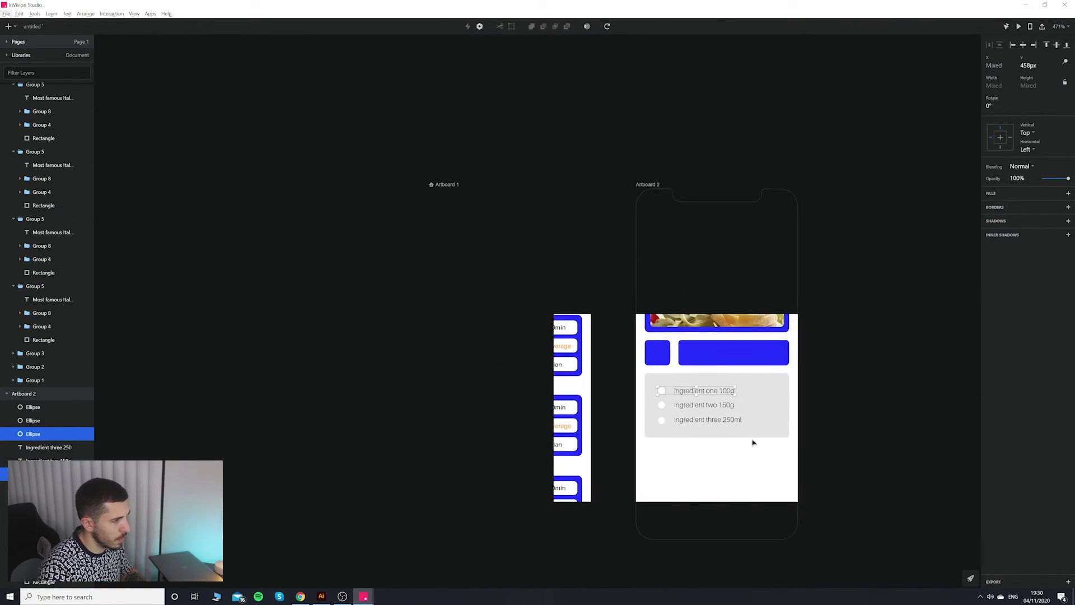
{"action": "left_click", "coordinate": [840, 458]}
{"action": "left_click_drag", "start_coordinate": [838, 457], "coordinate": [719, 386]}
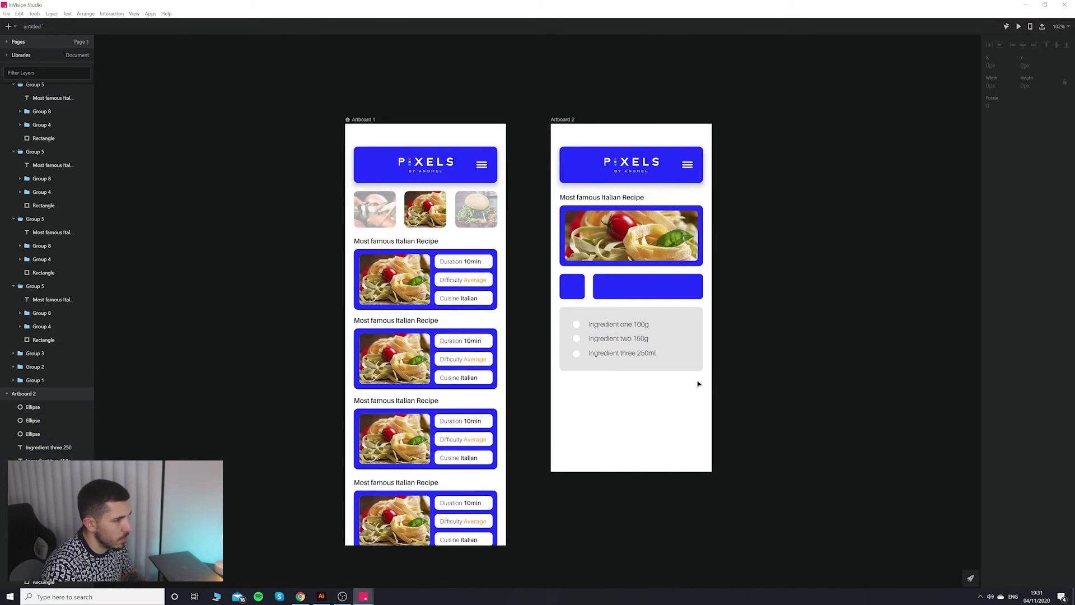
{"action": "left_click", "coordinate": [676, 368]}
{"action": "left_click_drag", "start_coordinate": [679, 342], "coordinate": [684, 419]}
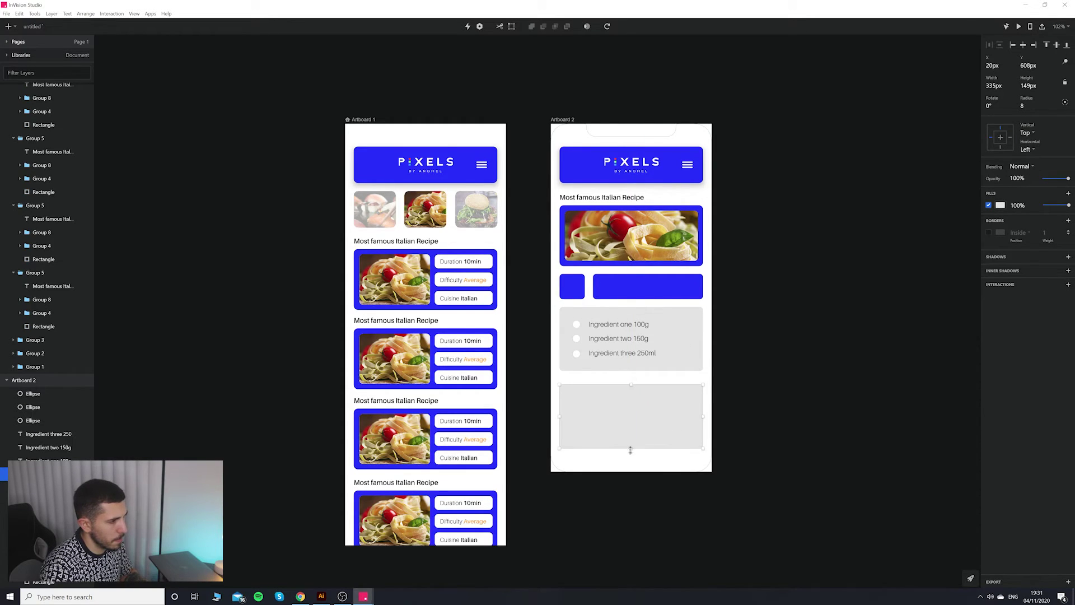
{"action": "left_click_drag", "start_coordinate": [629, 449], "coordinate": [632, 473]}
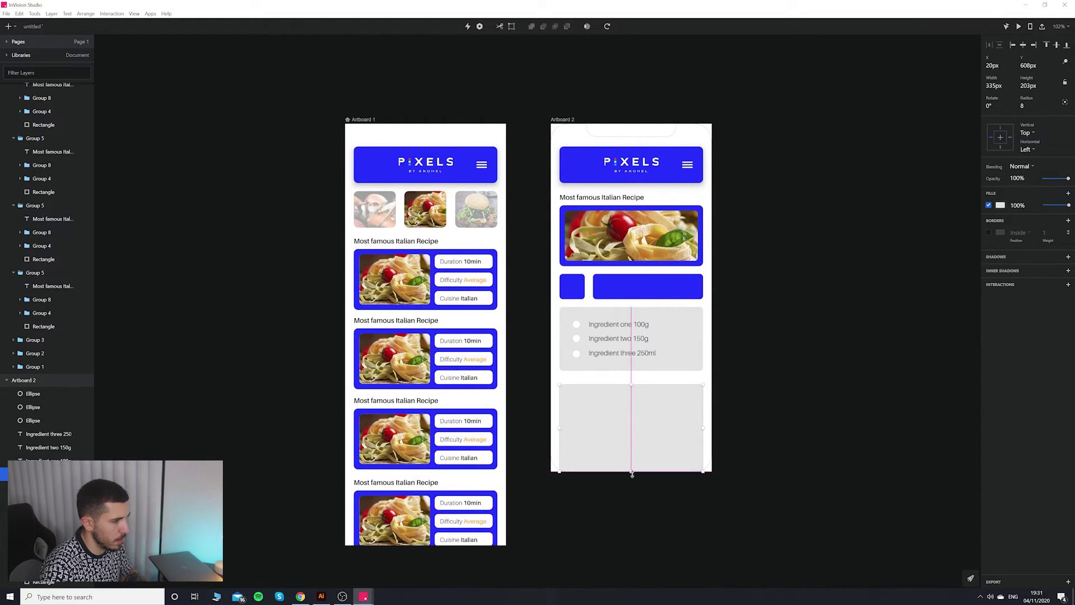
{"action": "left_click", "coordinate": [744, 459]}
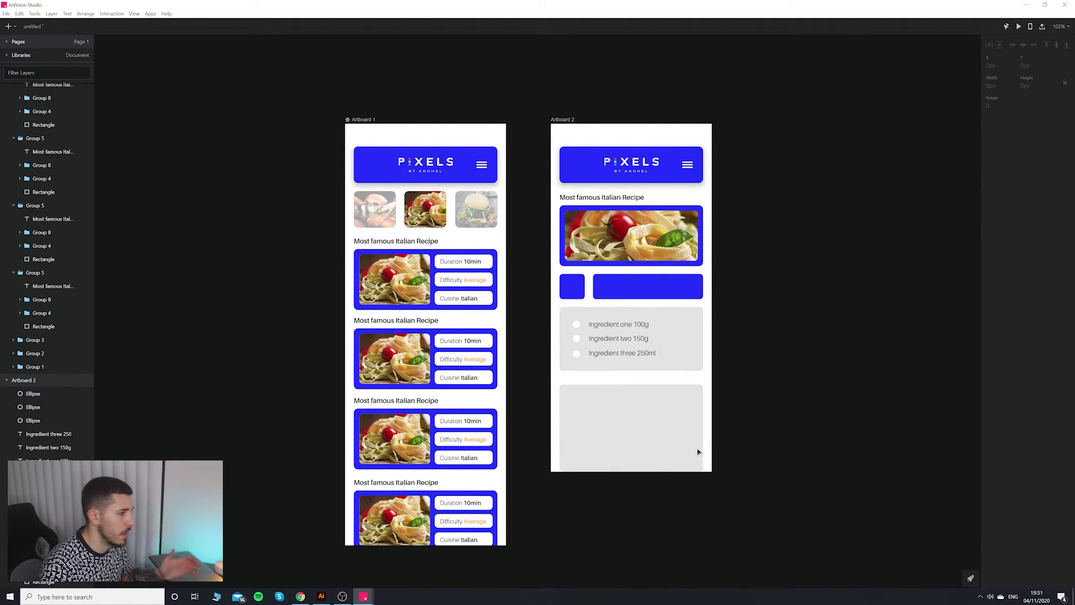
Copy the "Ingredient two 150g" line and Artboard 1's "Most famous Italian Recipe" title into the lower grey box.
{"action": "left_click", "coordinate": [612, 339]}
{"action": "left_click_drag", "start_coordinate": [612, 339], "coordinate": [627, 404]}
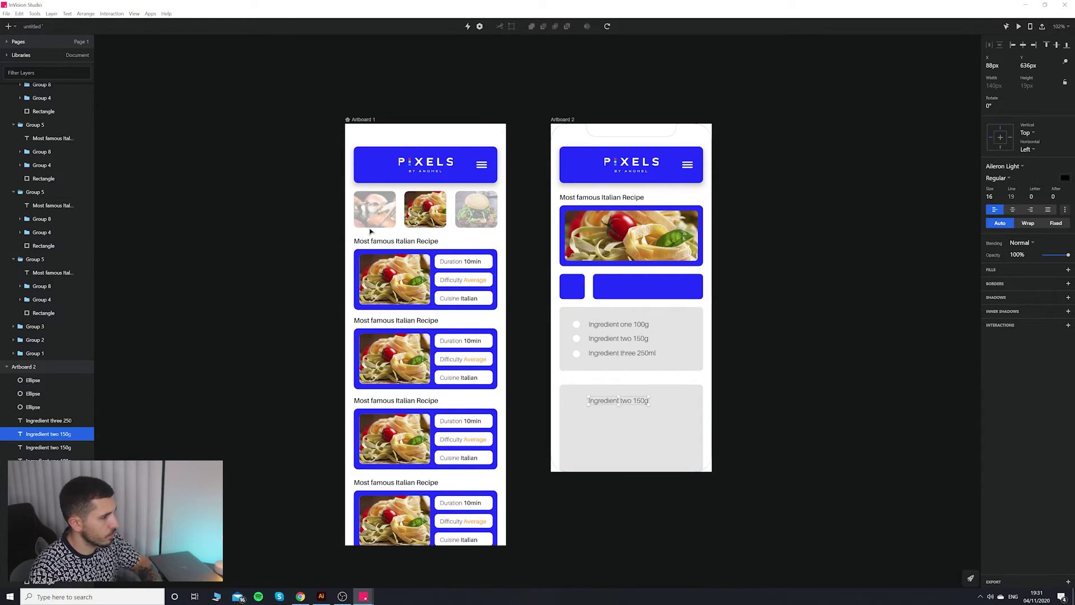
{"action": "double_click", "coordinate": [387, 241]}
{"action": "key", "text": "ctrl+c"}
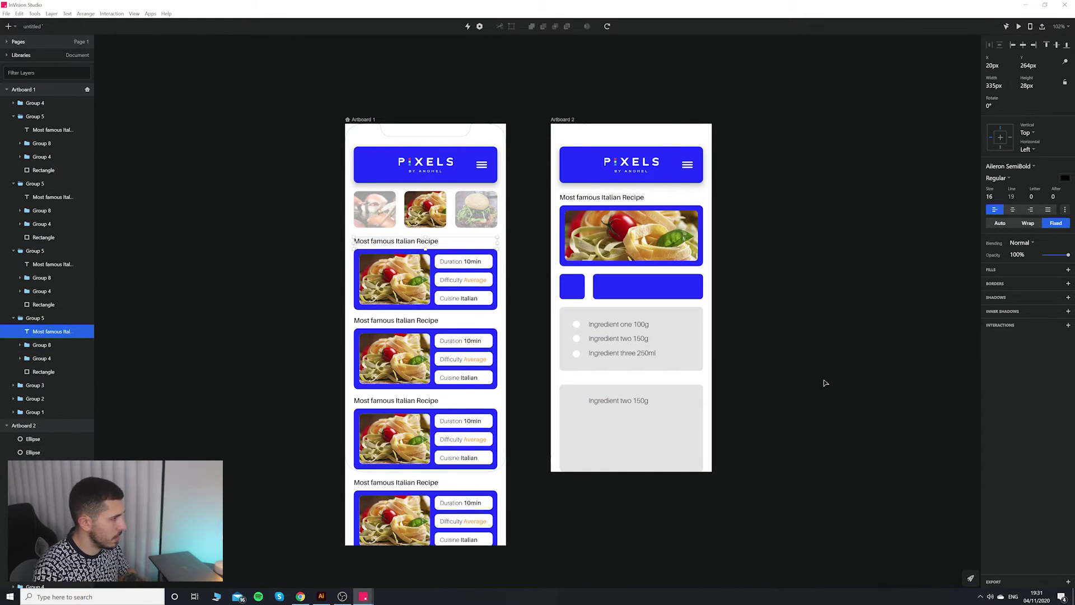
{"action": "left_click", "coordinate": [823, 379]}
{"action": "key", "text": "ctrl+v"}
{"action": "left_click_drag", "start_coordinate": [628, 250], "coordinate": [617, 405]}
Change the copied title to "Step 1" and place the copied ingredient line beneath it at X 50 px, Y about 646 px.
{"action": "left_click", "coordinate": [615, 393]}
{"action": "key", "text": "Return"}
{"action": "type", "text": "S"}
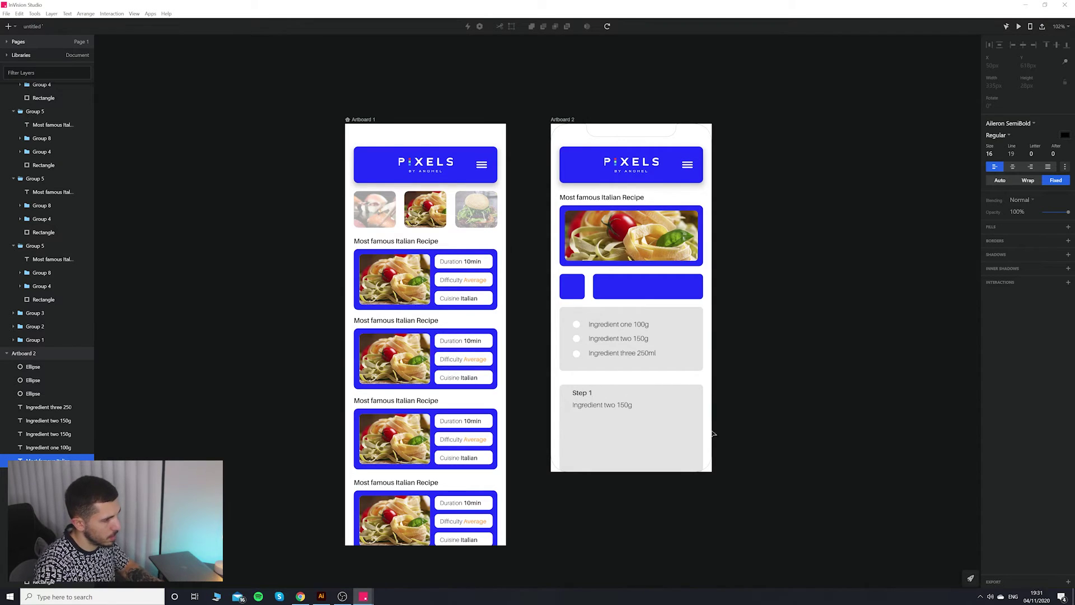
{"action": "key", "text": "Escape"}
{"action": "mouse_move", "coordinate": [625, 406]}
{"action": "left_mouse_down"}
{"action": "mouse_move", "coordinate": [658, 395]}
{"action": "mouse_move", "coordinate": [631, 406]}
{"action": "left_mouse_up"}
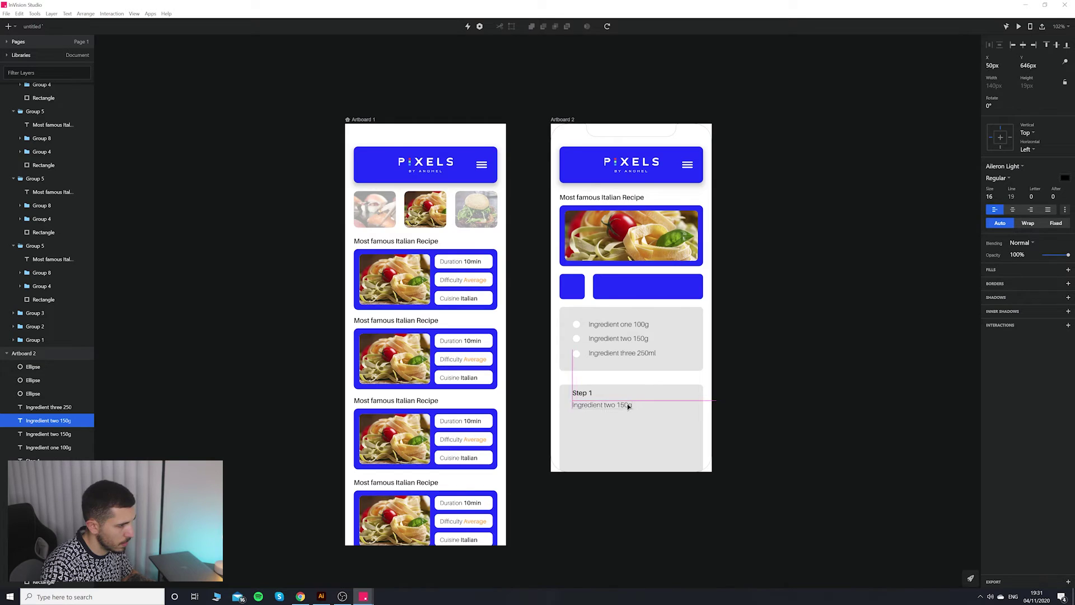
Switch to Chrome, search Google for "lorem ipsum" in a new tab, and open the loremipsum.io result.
{"action": "left_click", "coordinate": [321, 596]}
{"action": "left_click", "coordinate": [300, 596]}
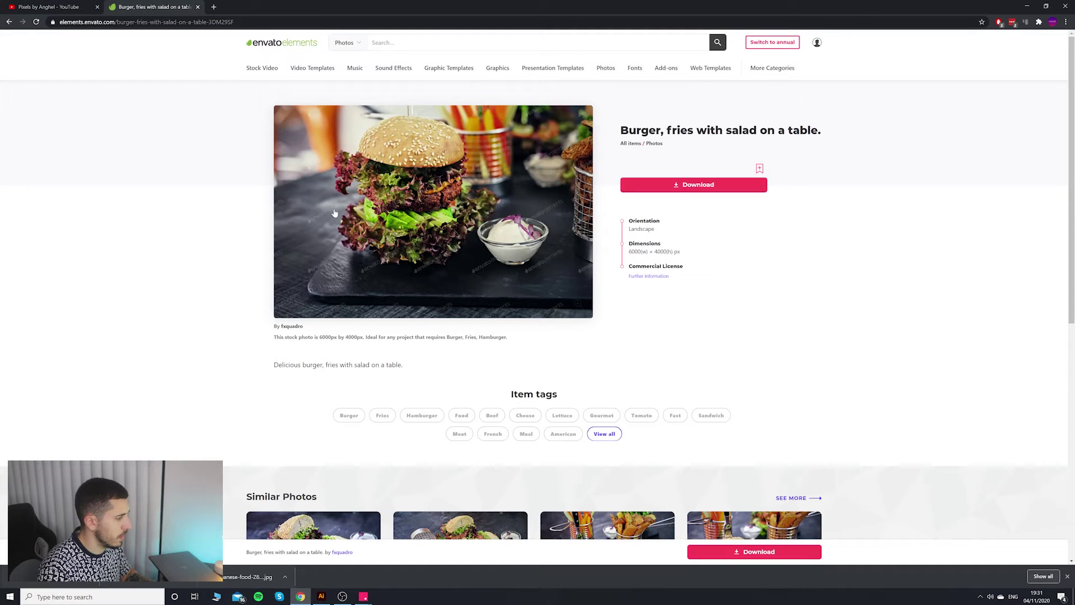
{"action": "left_click", "coordinate": [212, 8]}
{"action": "type", "text": "lorem ips"}
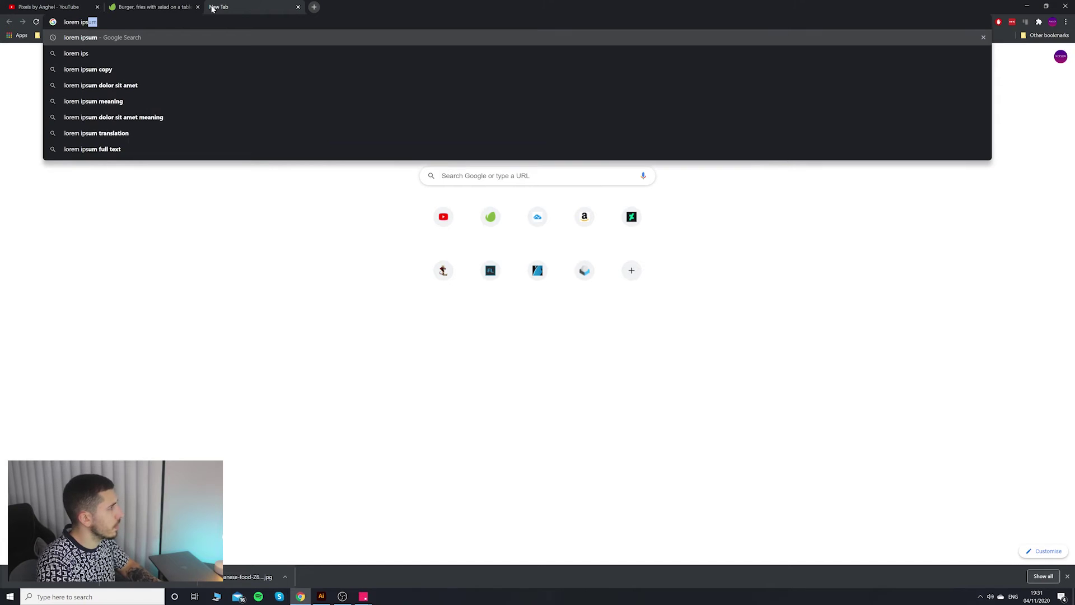
{"action": "key", "text": "Return"}
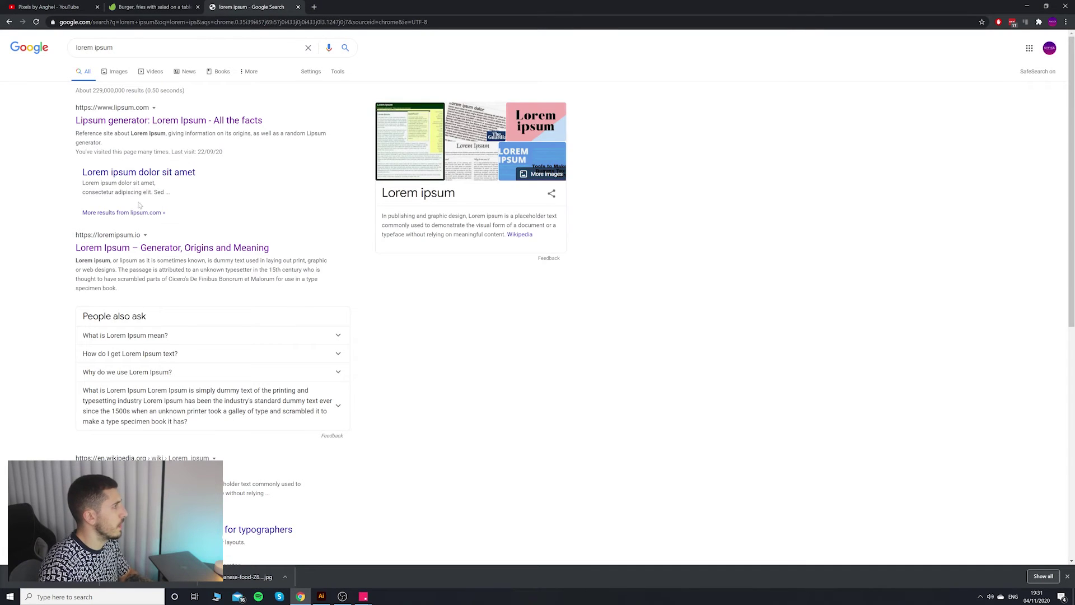
{"action": "scroll", "coordinate": [176, 295], "scroll_direction": "down", "scroll_amount": 3}
{"action": "scroll", "coordinate": [175, 295], "scroll_direction": "down", "scroll_amount": 3}
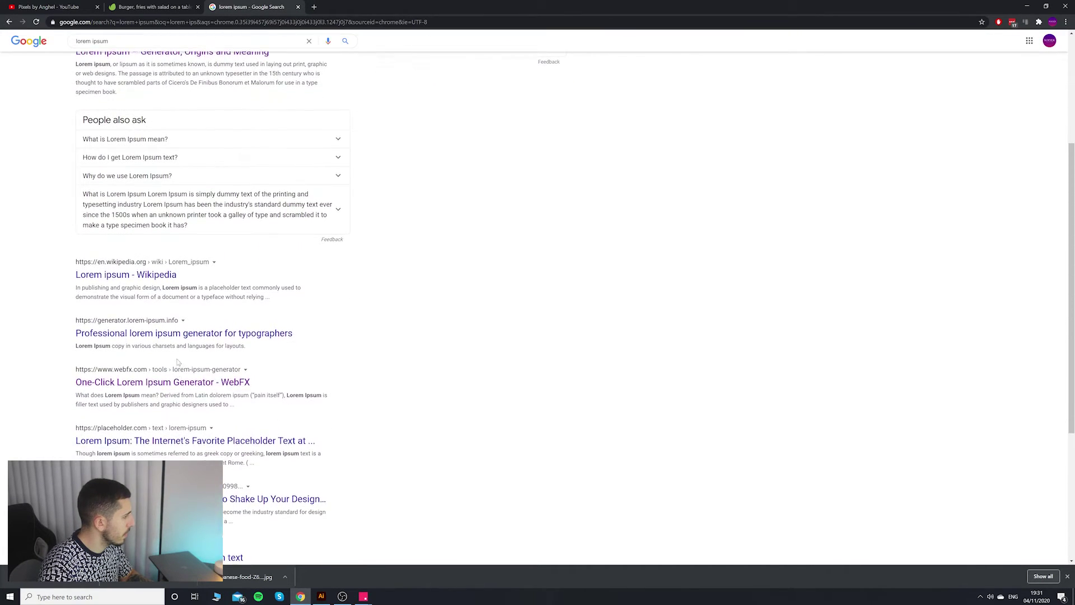
{"action": "scroll", "coordinate": [183, 275], "scroll_direction": "up", "scroll_amount": 3}
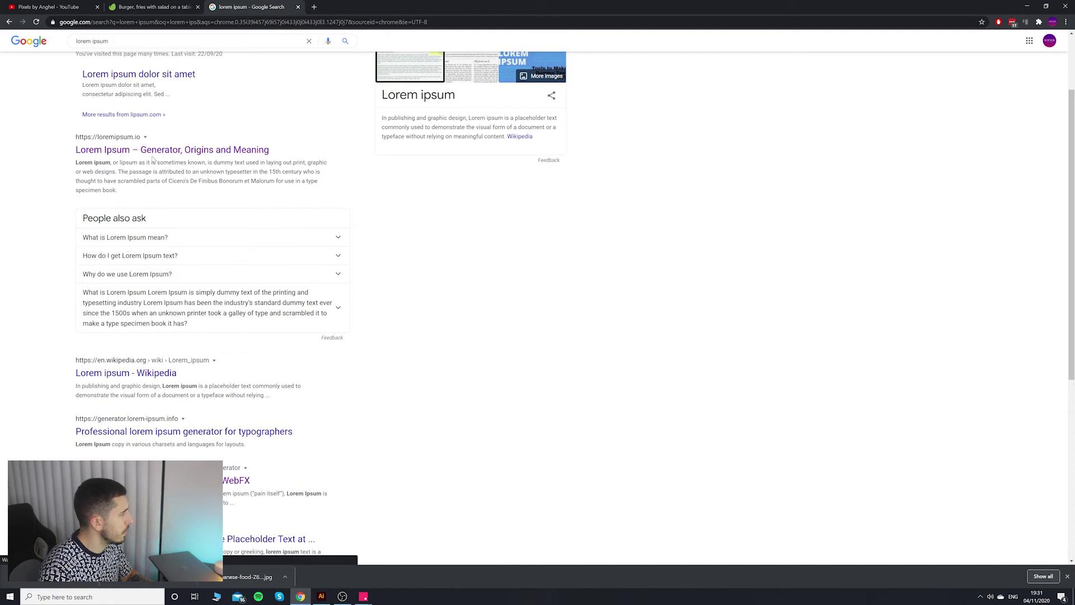
{"action": "left_click", "coordinate": [168, 158]}
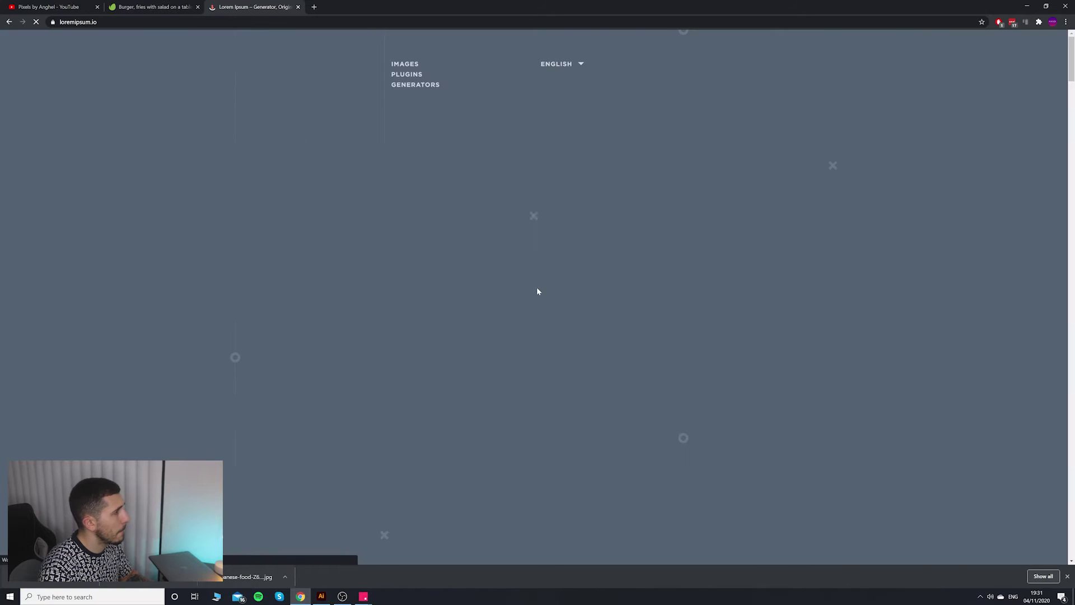
Find "cake" on the loremipsum.io page and open the linked Cupcake Ipsum generator.
{"action": "scroll", "coordinate": [593, 317], "scroll_direction": "down", "scroll_amount": 1}
{"action": "left_click", "coordinate": [638, 358]}
{"action": "scroll", "coordinate": [559, 317], "scroll_direction": "down", "scroll_amount": 3}
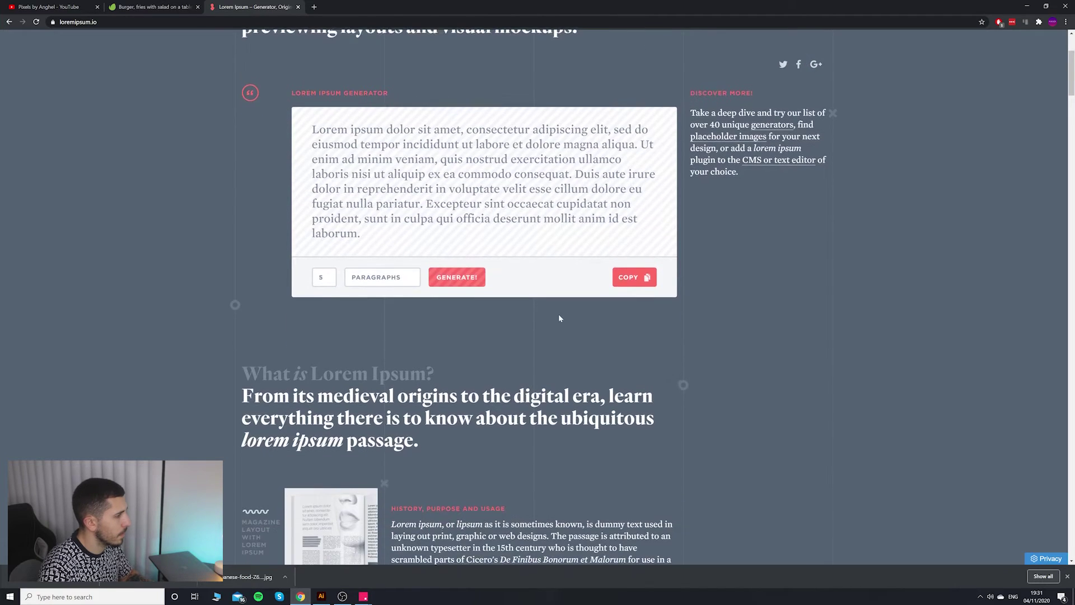
{"action": "key", "text": "ctrl+f"}
{"action": "type", "text": "cake"}
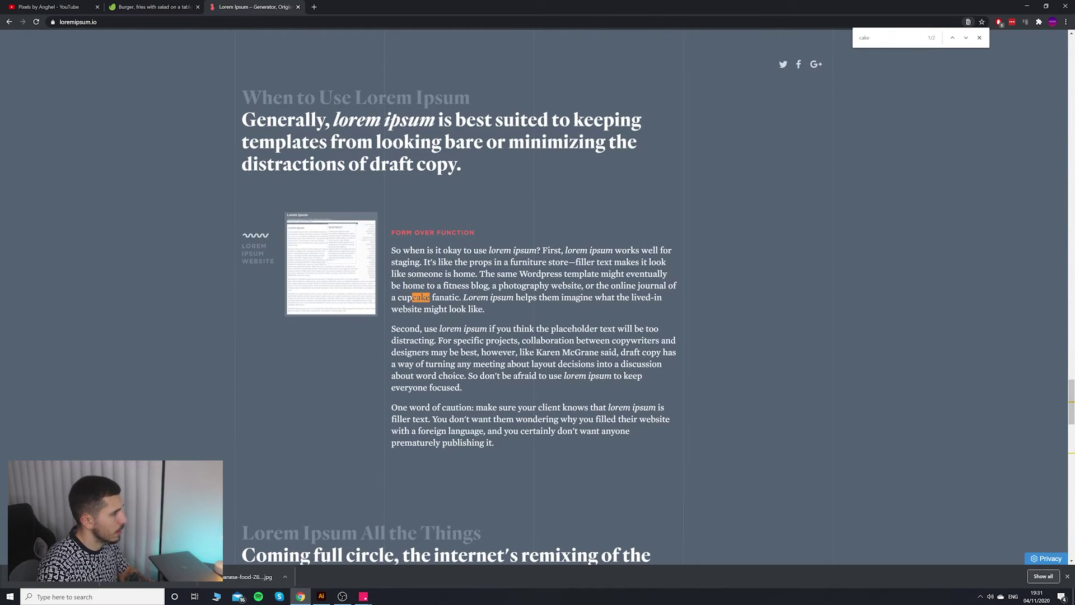
{"action": "key", "text": "Return"}
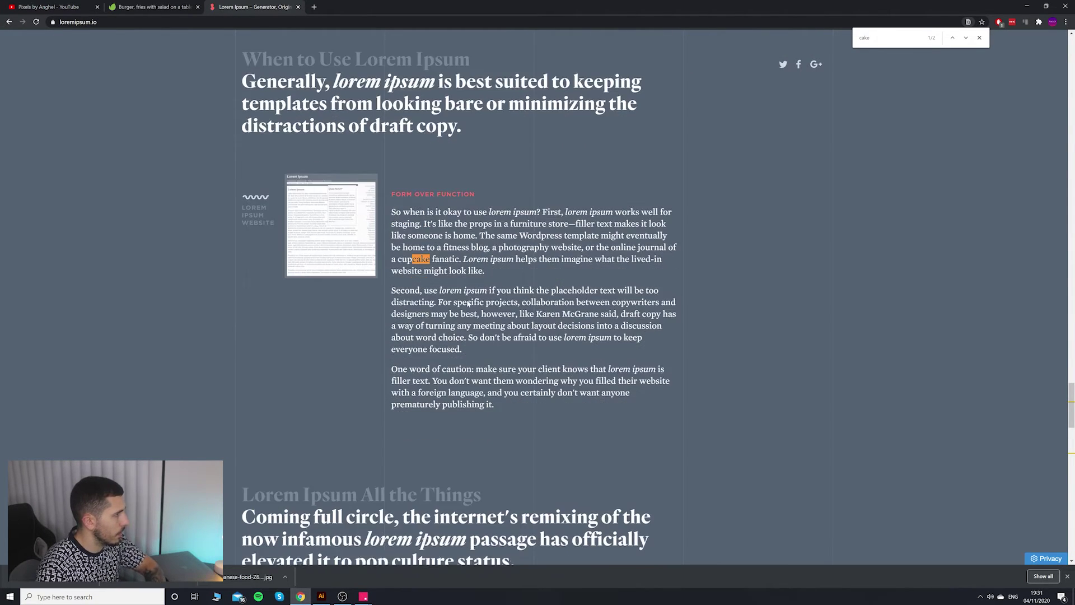
{"action": "key", "text": "Return"}
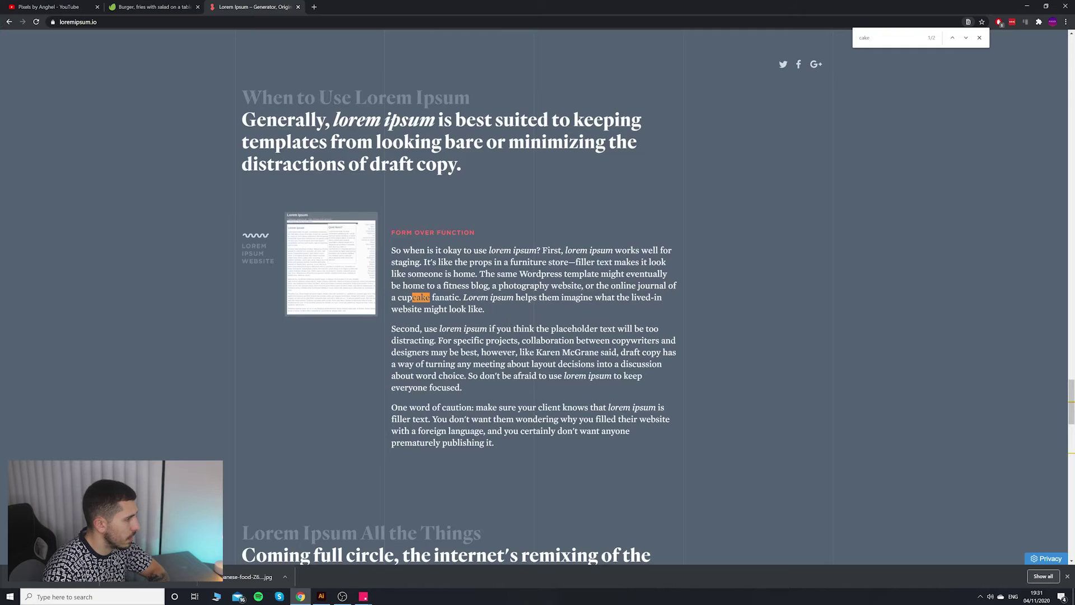
{"action": "key", "text": "Return"}
{"action": "left_click", "coordinate": [473, 297]}
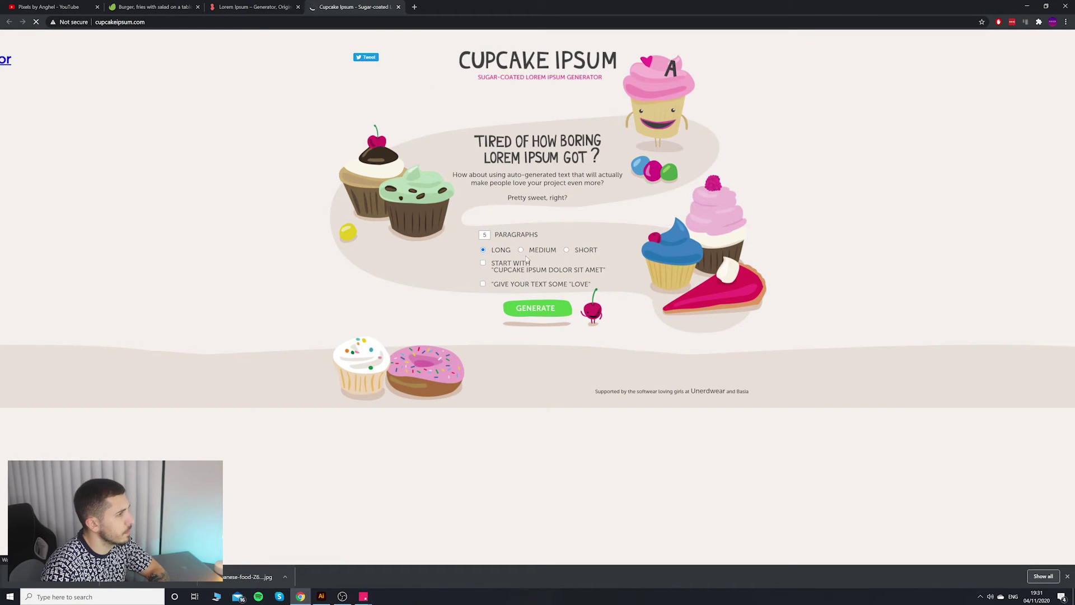
Generate five long cupcake paragraphs, copy the opening sentences through "tart sweet chocolate cake.", and return to InVision Studio.
{"action": "left_click", "coordinate": [535, 308]}
{"action": "scroll", "coordinate": [535, 308], "scroll_direction": "down", "scroll_amount": 2}
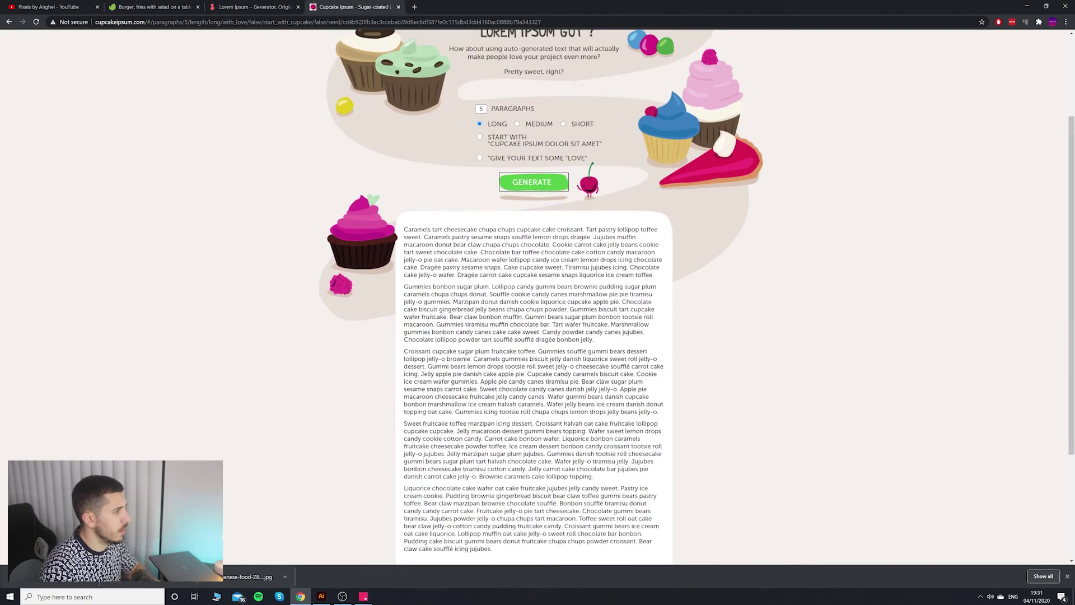
{"action": "left_click_drag", "start_coordinate": [404, 229], "coordinate": [489, 252]}
{"action": "key", "text": "ctrl+c"}
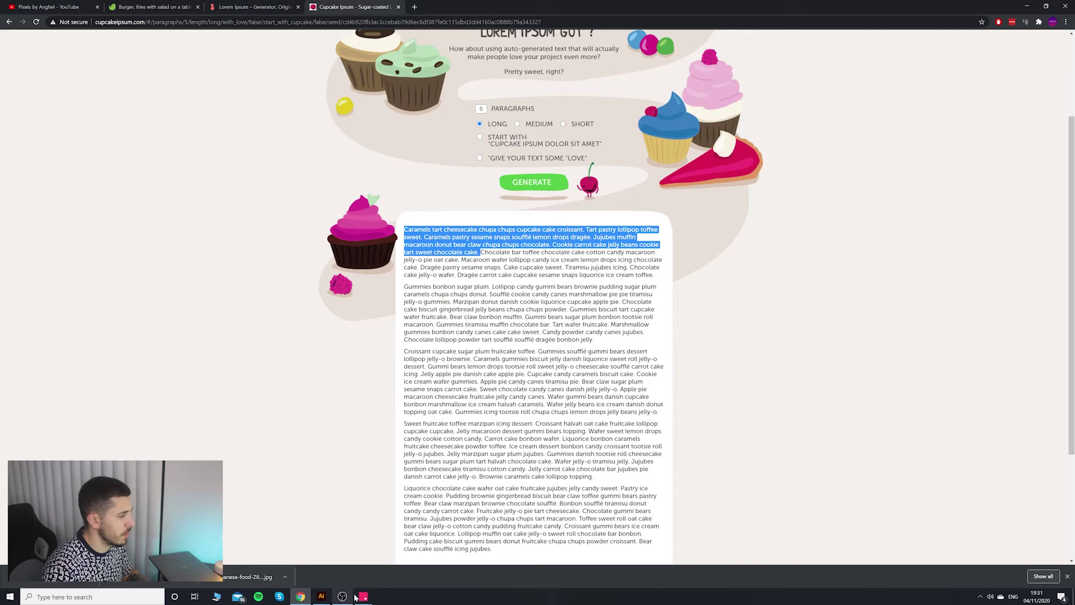
{"action": "left_click", "coordinate": [361, 596]}
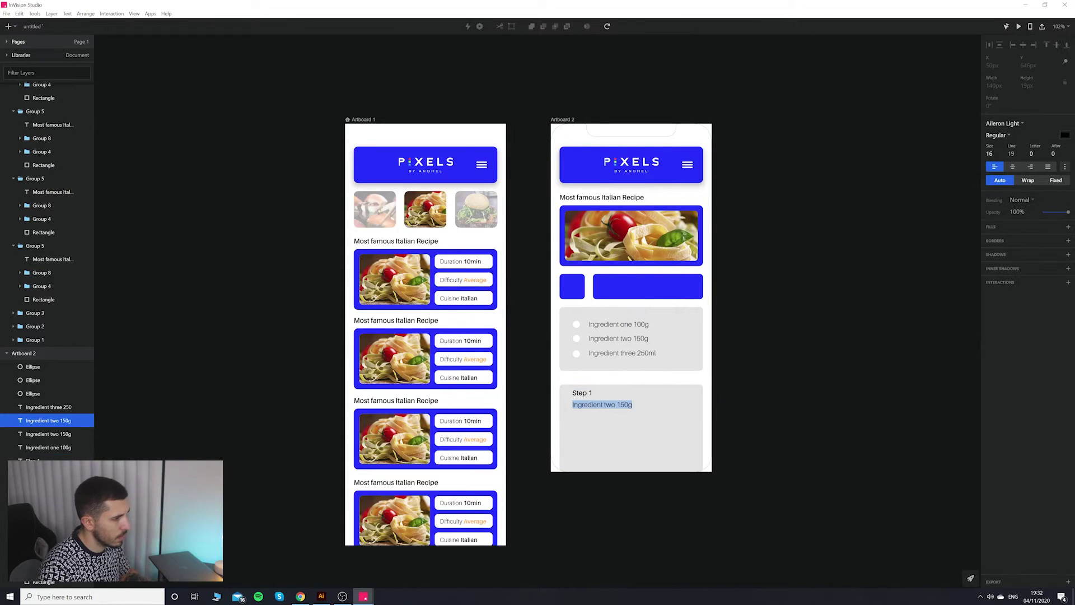
Try to replace the ingredient line below "Step 1" with the copied placeholder text as a single auto-width line.
{"action": "key", "text": "ctrl+v"}
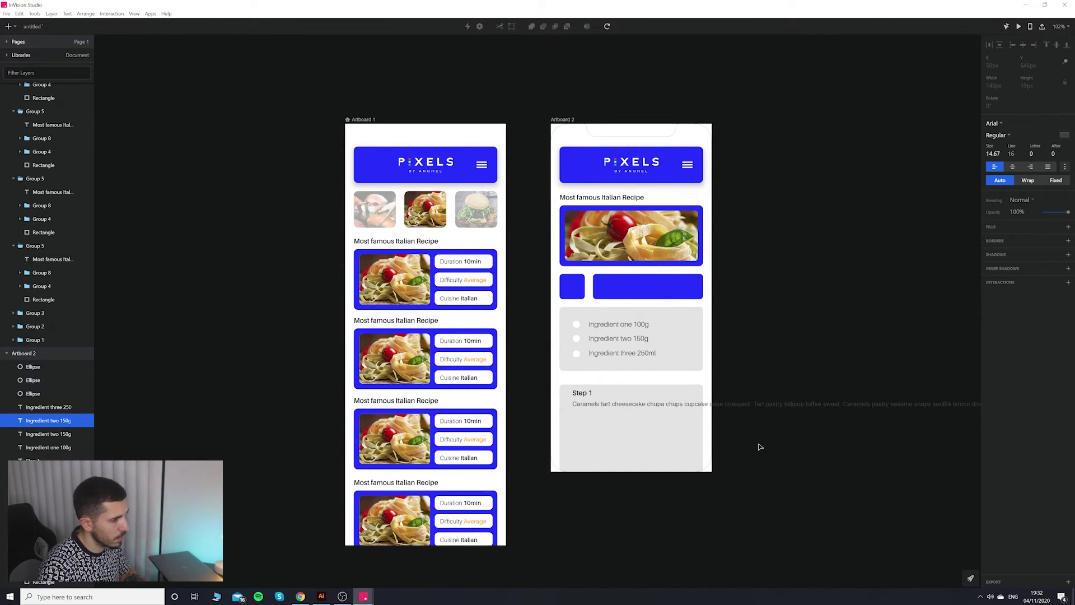
{"action": "key", "text": "Escape"}
{"action": "scroll", "coordinate": [831, 456], "scroll_direction": "down", "scroll_amount": 1}
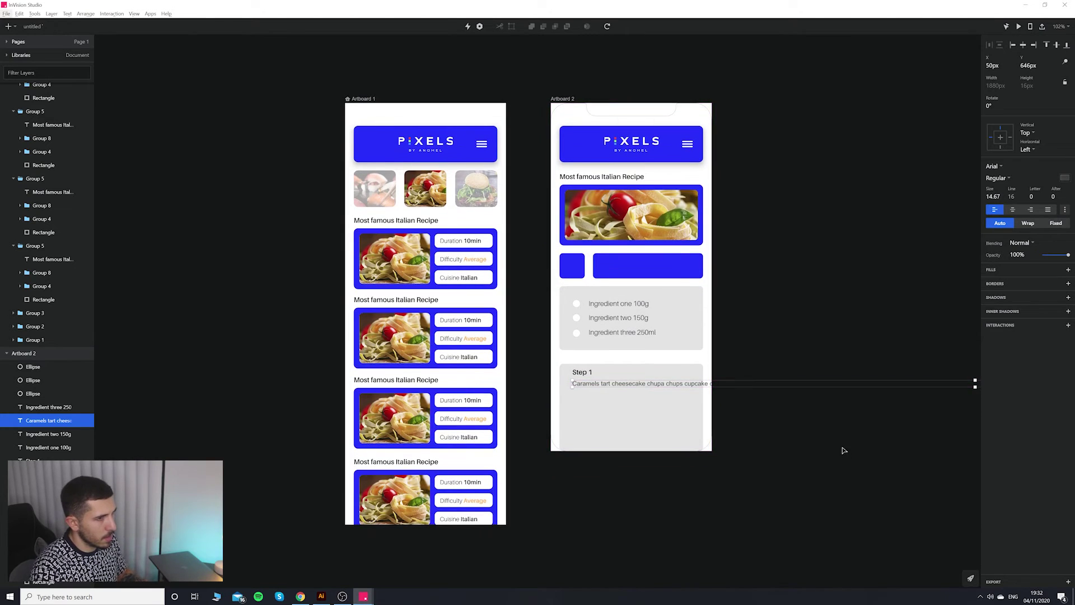
{"action": "left_click_drag", "start_coordinate": [834, 431], "coordinate": [785, 434]}
Delete the overflowing line and paste the placeholder text into a fixed text box about 277 × 145 px at X 50 px, Y 656 px.
{"action": "left_click", "coordinate": [676, 385]}
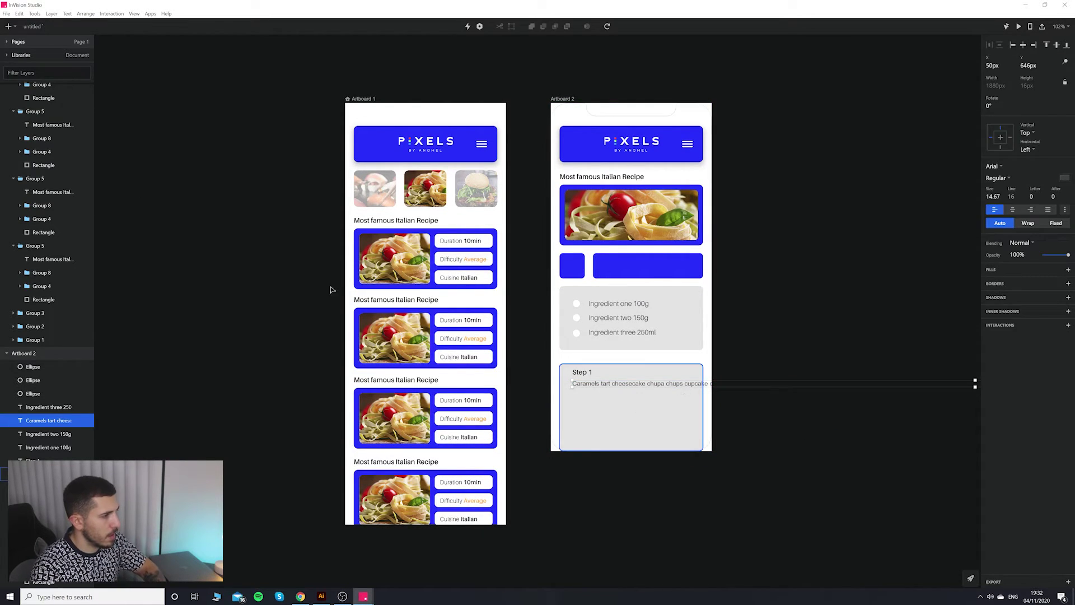
{"action": "key", "text": "Delete"}
{"action": "left_click", "coordinate": [67, 13]}
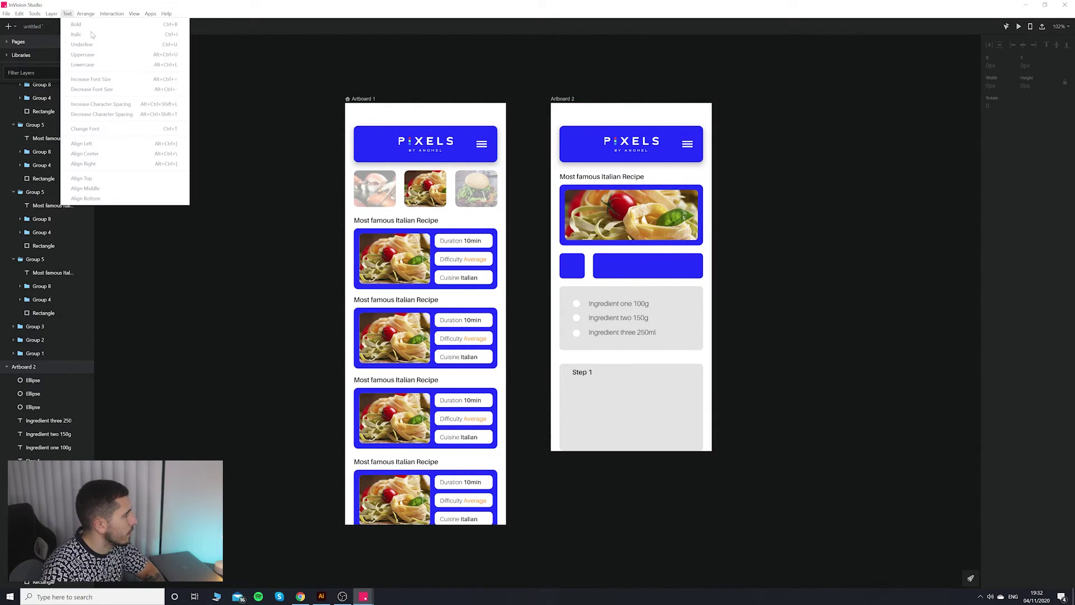
{"action": "left_click", "coordinate": [517, 344]}
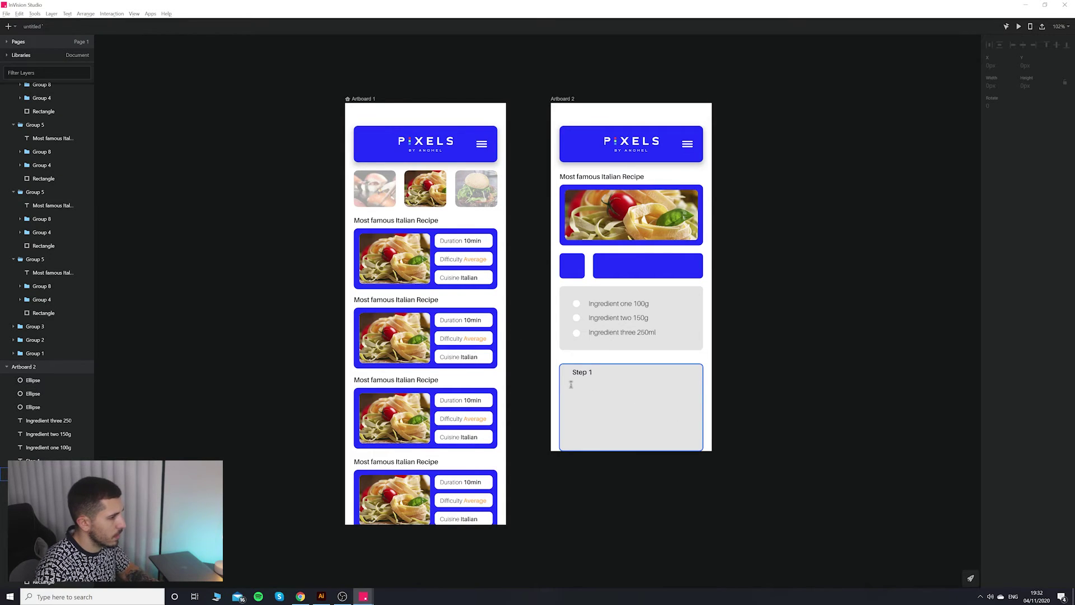
{"action": "left_click_drag", "start_coordinate": [571, 384], "coordinate": [692, 442]}
{"action": "key", "text": "ctrl+v"}
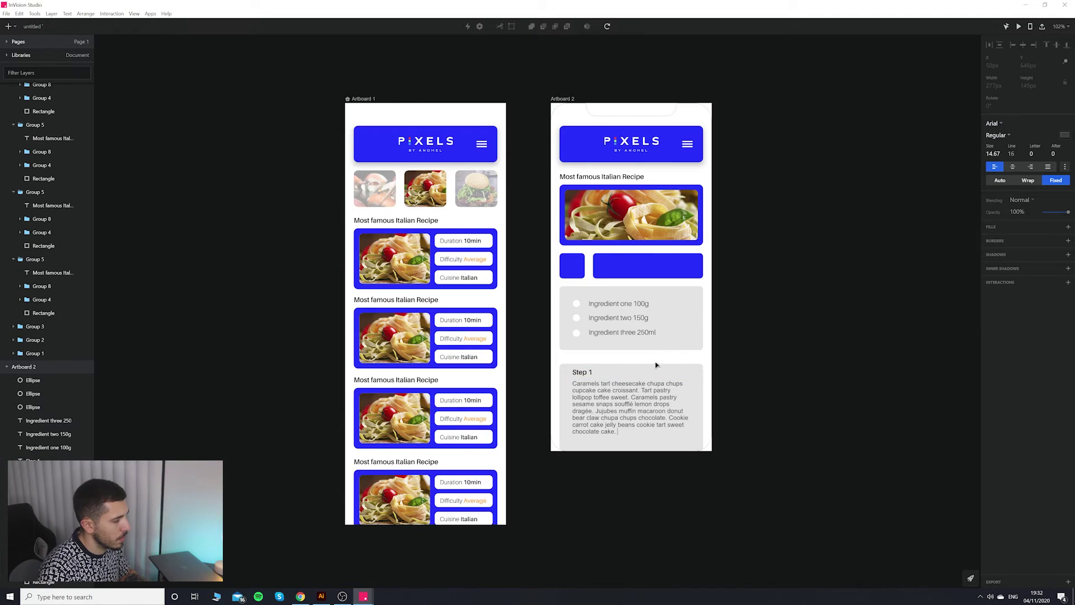
{"action": "key", "text": "Escape"}
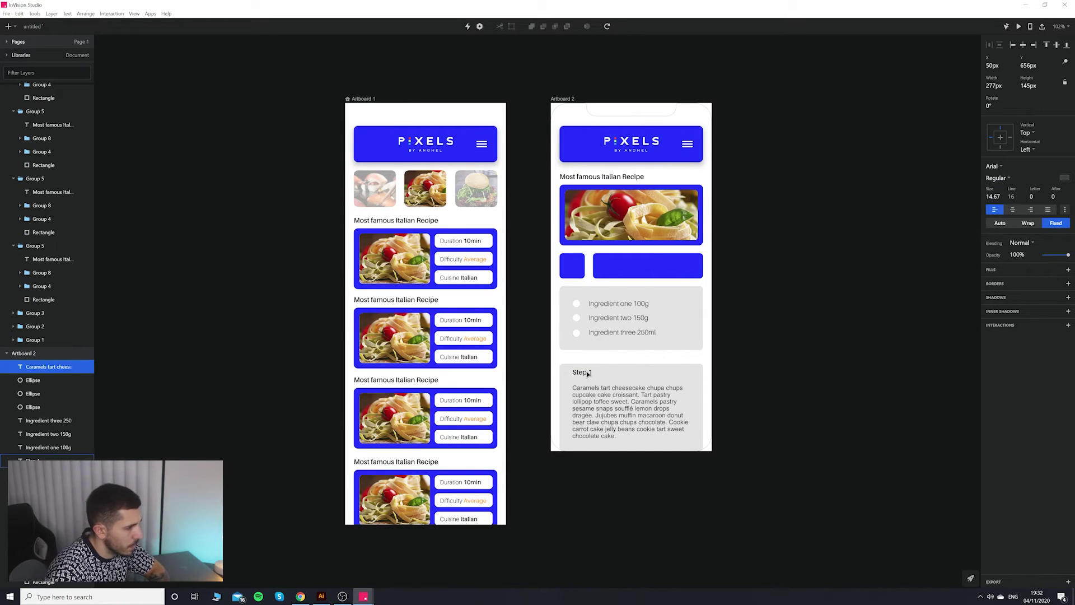
Nudge the "Step 1" heading and its paragraph together slightly downward inside the lower grey box.
{"action": "left_click", "coordinate": [588, 374]}
{"action": "left_click", "coordinate": [629, 405], "text": "shift"}
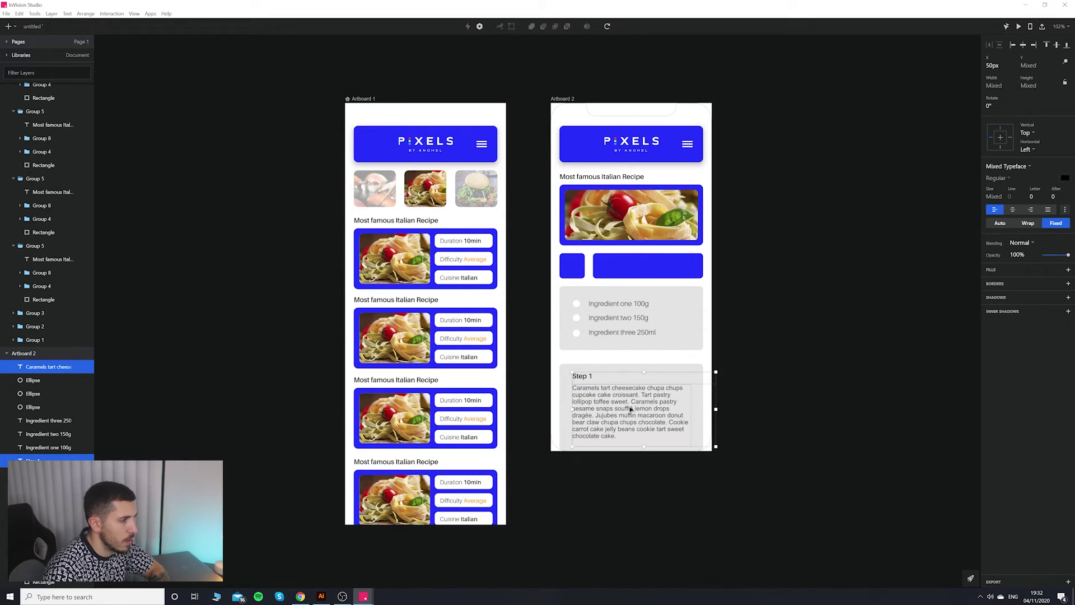
{"action": "key", "text": "Down"}
{"action": "key", "text": "Down"}
{"action": "key", "text": "Down"}
{"action": "left_click", "coordinate": [792, 408]}
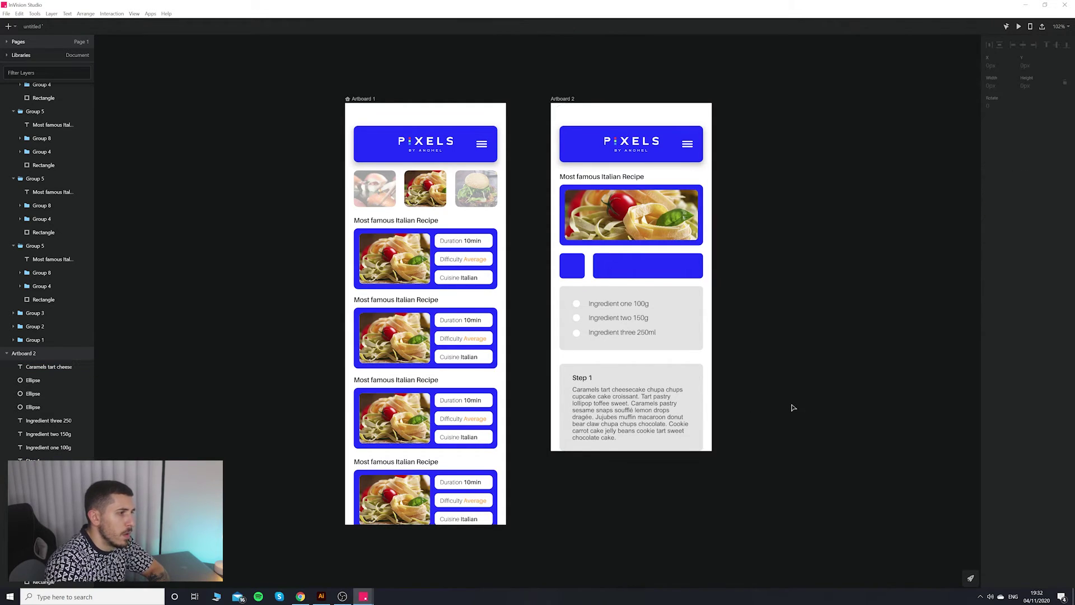
Move the lower grey box with its heading and paragraph upward until the box sits at Y 597 px.
{"action": "left_click", "coordinate": [654, 372]}
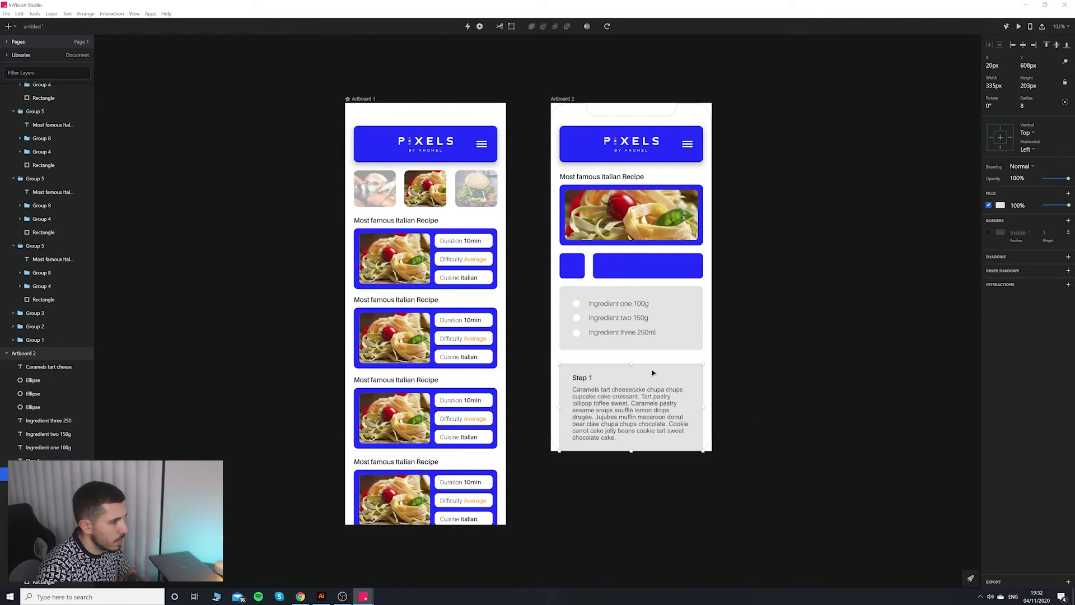
{"action": "left_click", "coordinate": [682, 514]}
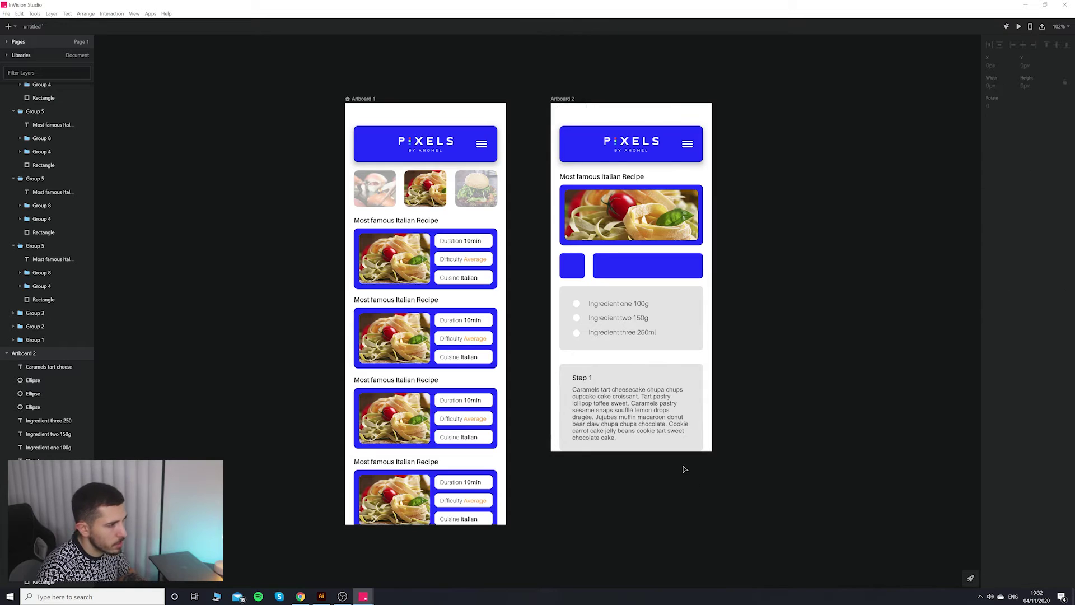
{"action": "scroll", "coordinate": [771, 421], "scroll_direction": "up", "scroll_amount": 1}
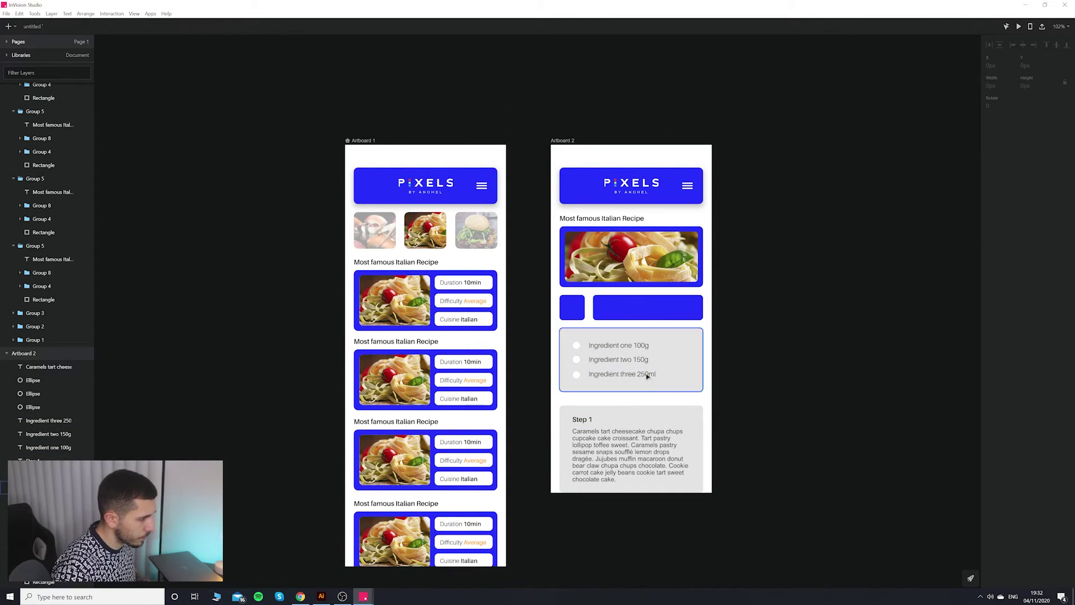
{"action": "left_click", "coordinate": [644, 415]}
{"action": "left_click", "coordinate": [604, 443], "text": "shift"}
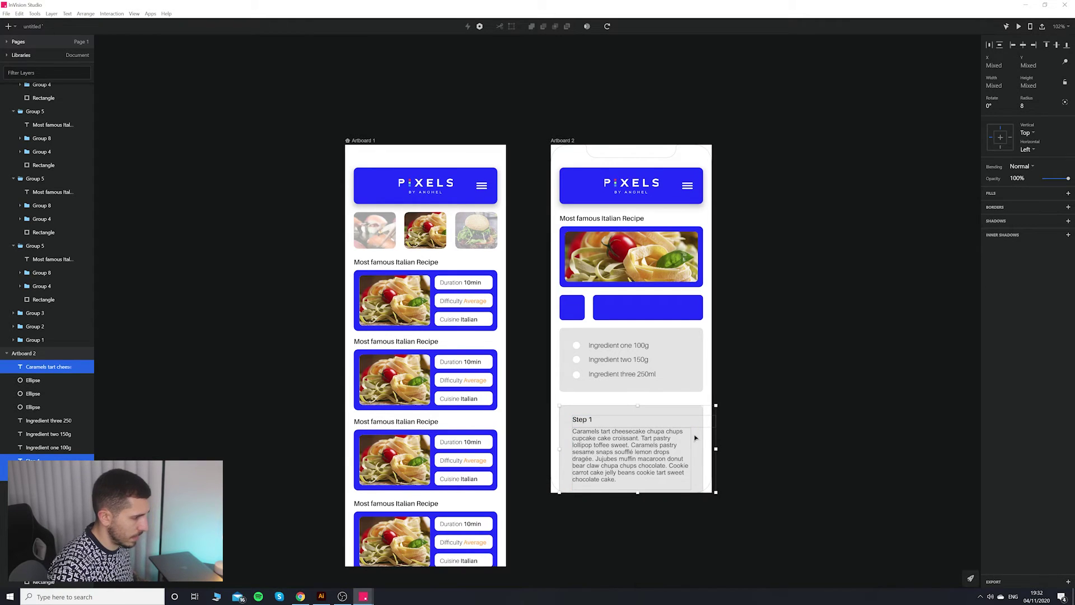
{"action": "key", "text": "Up"}
{"action": "key", "text": "Up"}
{"action": "key", "text": "Up"}
{"action": "key", "text": "Up"}
{"action": "key", "text": "Up"}
{"action": "key", "text": "Up"}
{"action": "key", "text": "Up"}
{"action": "key", "text": "Up"}
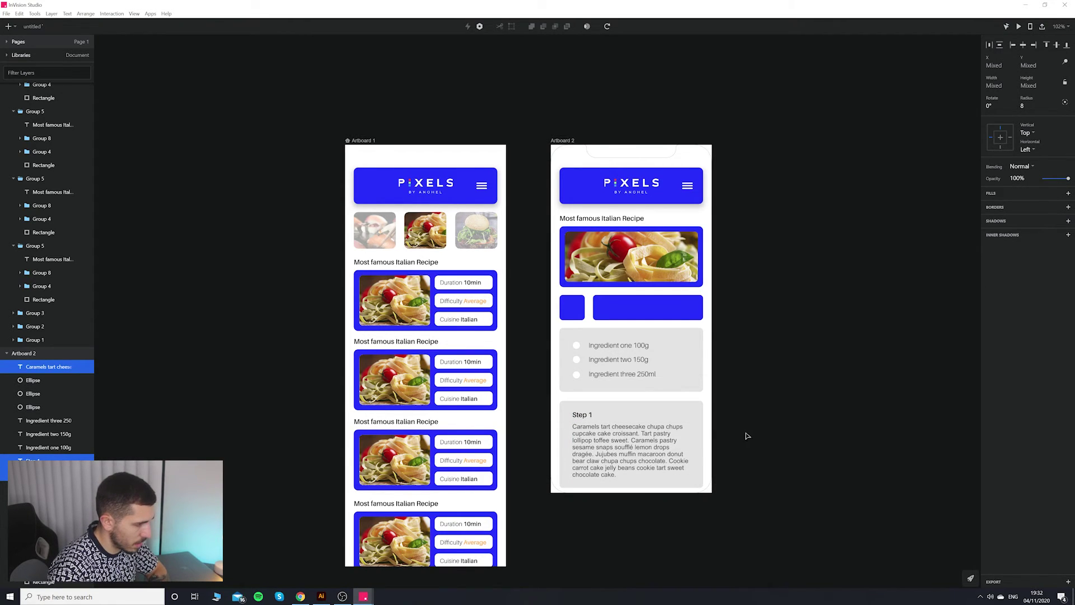
{"action": "left_click", "coordinate": [771, 433]}
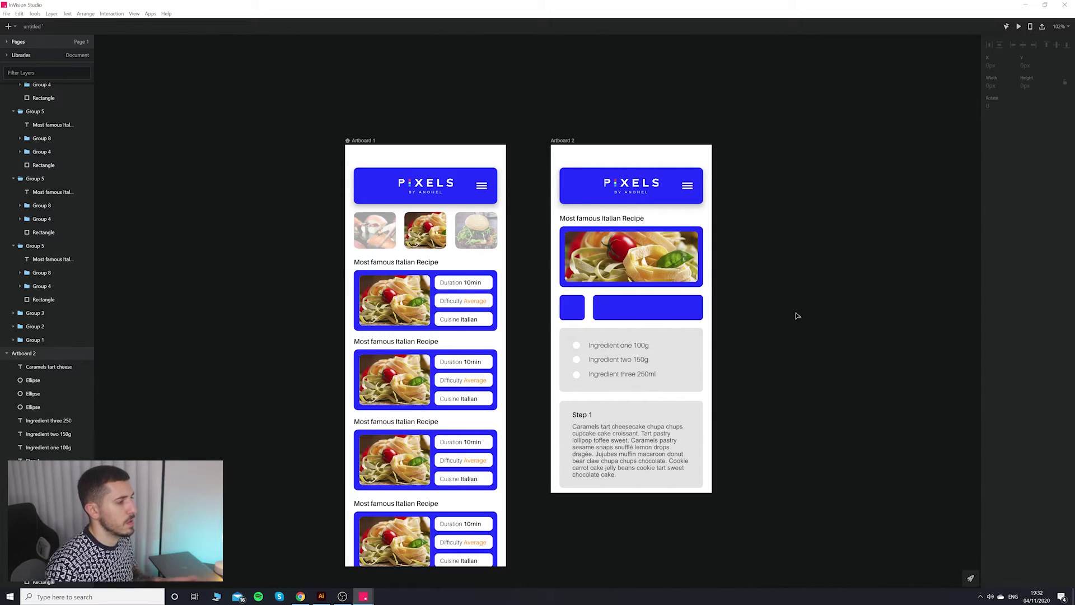
Set the fill of the box behind the "Step 1" text to white, FFFFFF.
{"action": "left_click", "coordinate": [666, 407]}
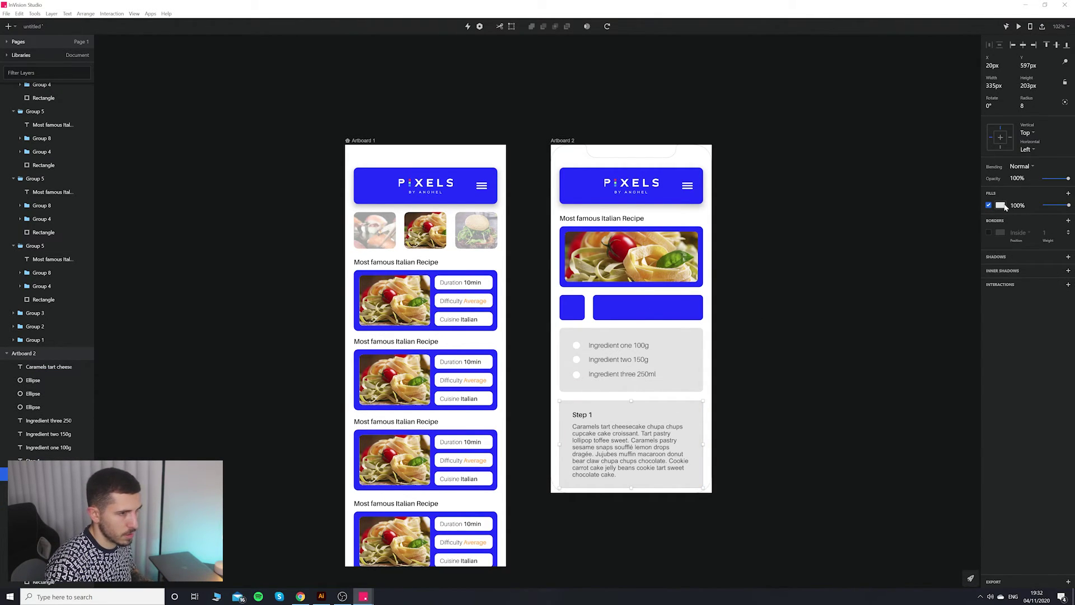
{"action": "left_click", "coordinate": [1001, 207]}
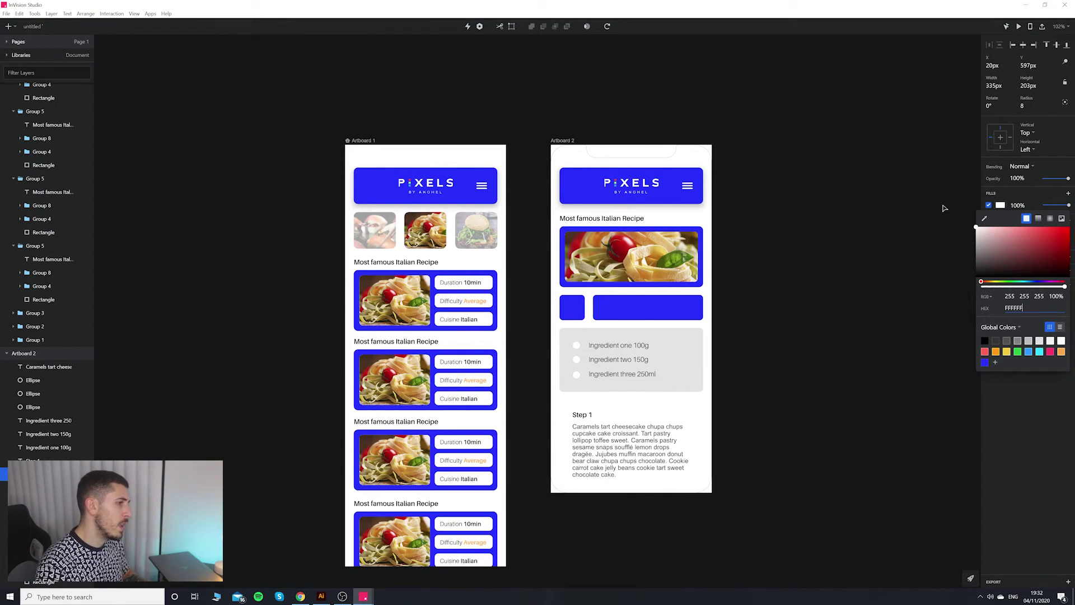
{"action": "left_click", "coordinate": [842, 279]}
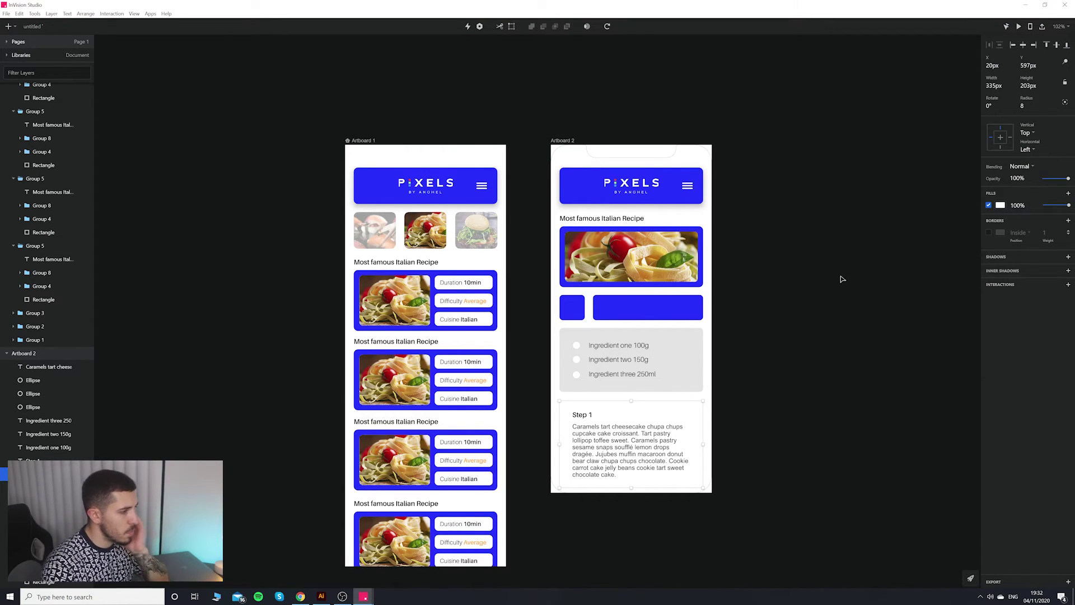
{"action": "left_click", "coordinate": [765, 407]}
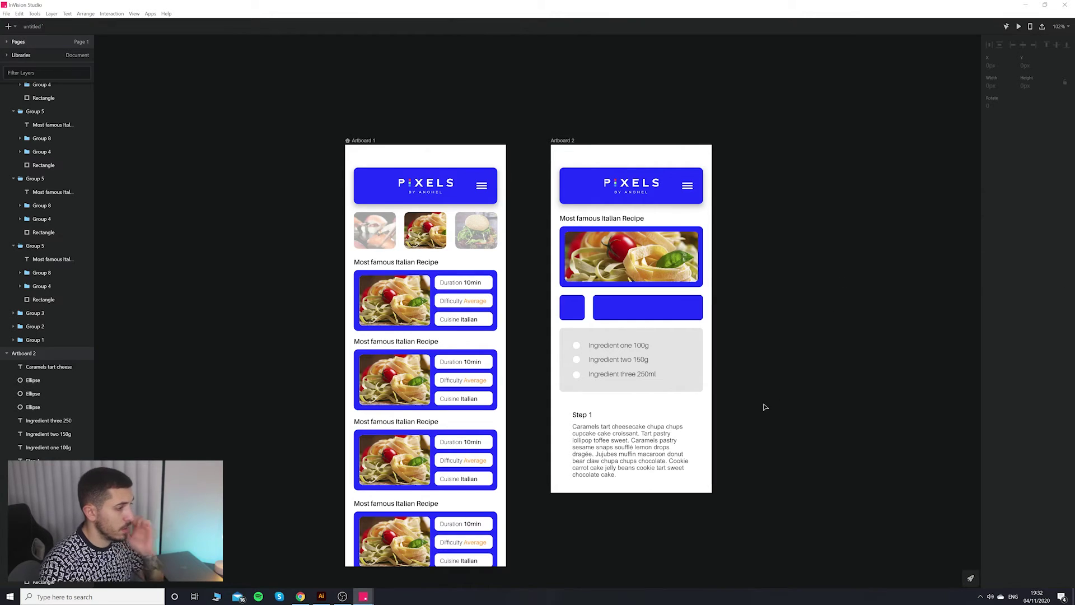
Turn the grey ingredient box's fill off and back on to compare the look.
{"action": "left_click", "coordinate": [697, 385]}
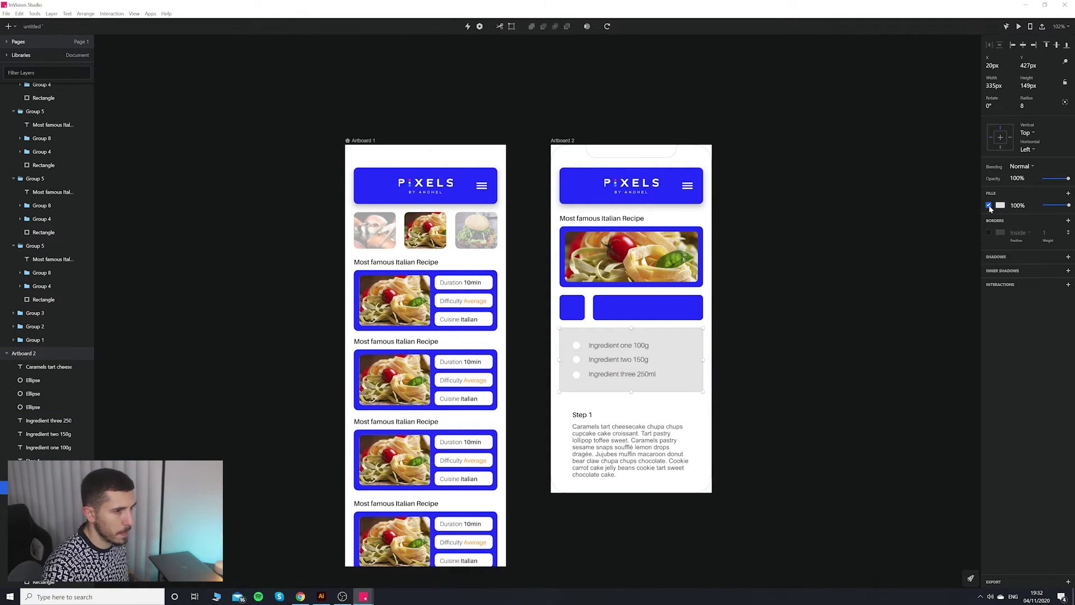
{"action": "left_click", "coordinate": [988, 206]}
{"action": "left_click", "coordinate": [989, 205]}
{"action": "left_click", "coordinate": [890, 365]}
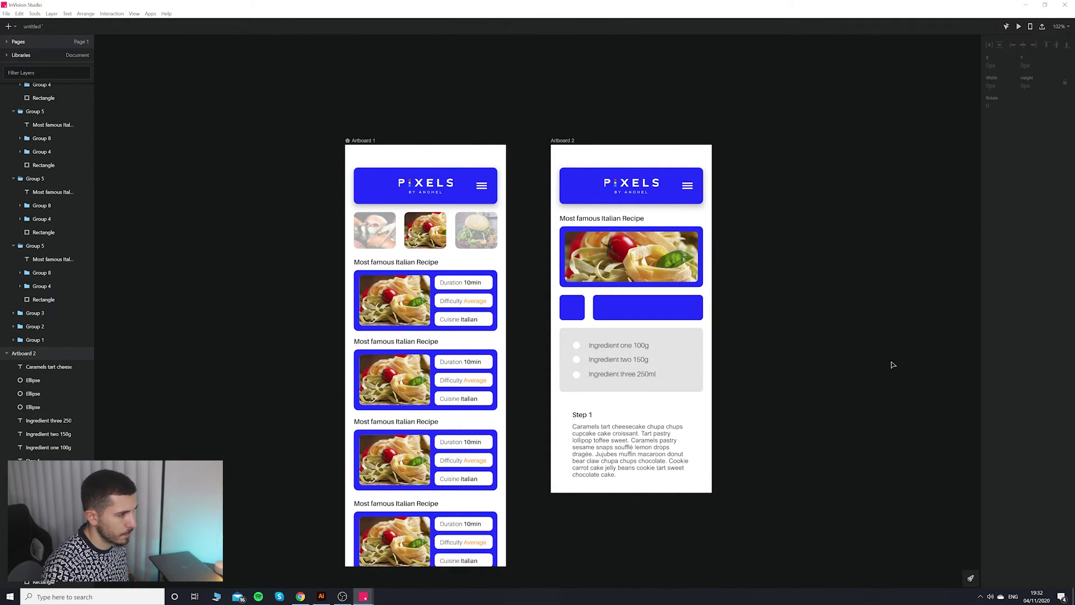
Add an inside border of weight 1 to the ingredient box and colour it light grey, D2D2D2.
{"action": "left_click", "coordinate": [678, 357]}
{"action": "left_click", "coordinate": [988, 233]}
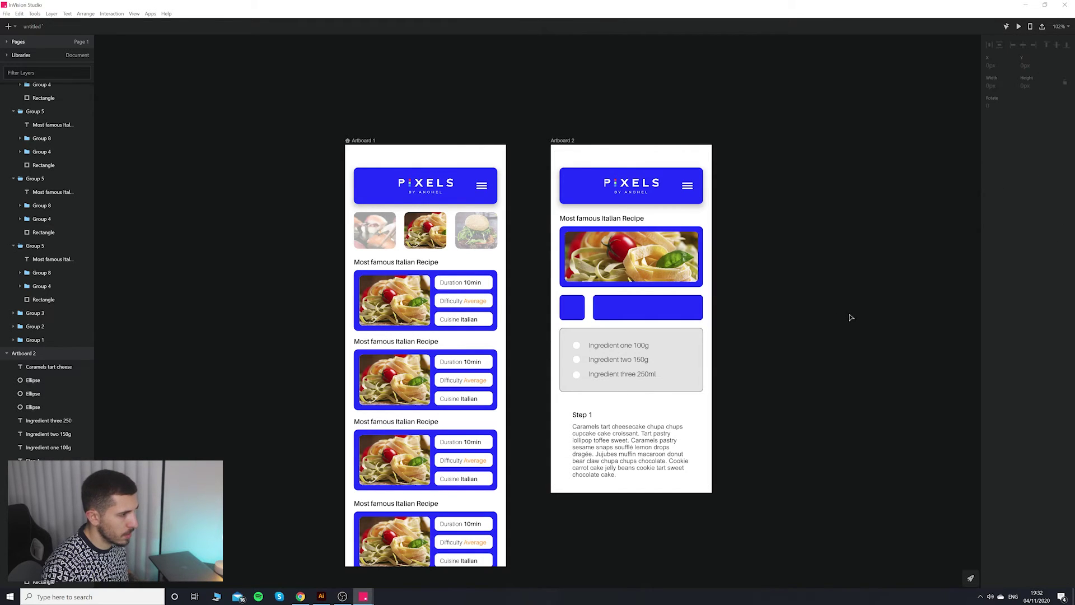
{"action": "left_click", "coordinate": [1001, 232]}
{"action": "type", "text": "D9D9D9"}
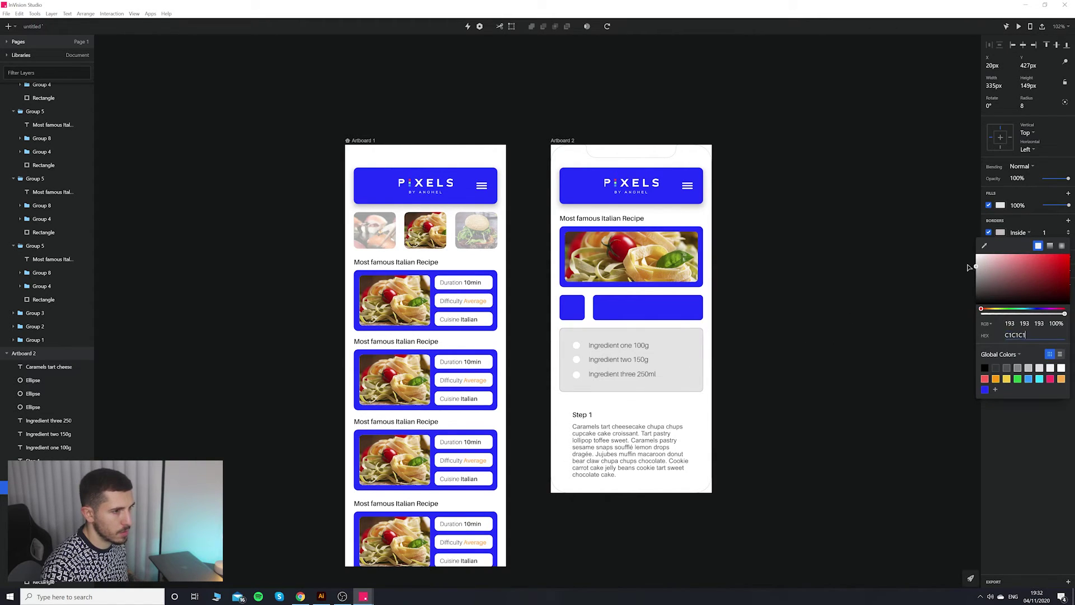
{"action": "key", "text": "ctrl+a"}
{"action": "type", "text": "FFFFFF"}
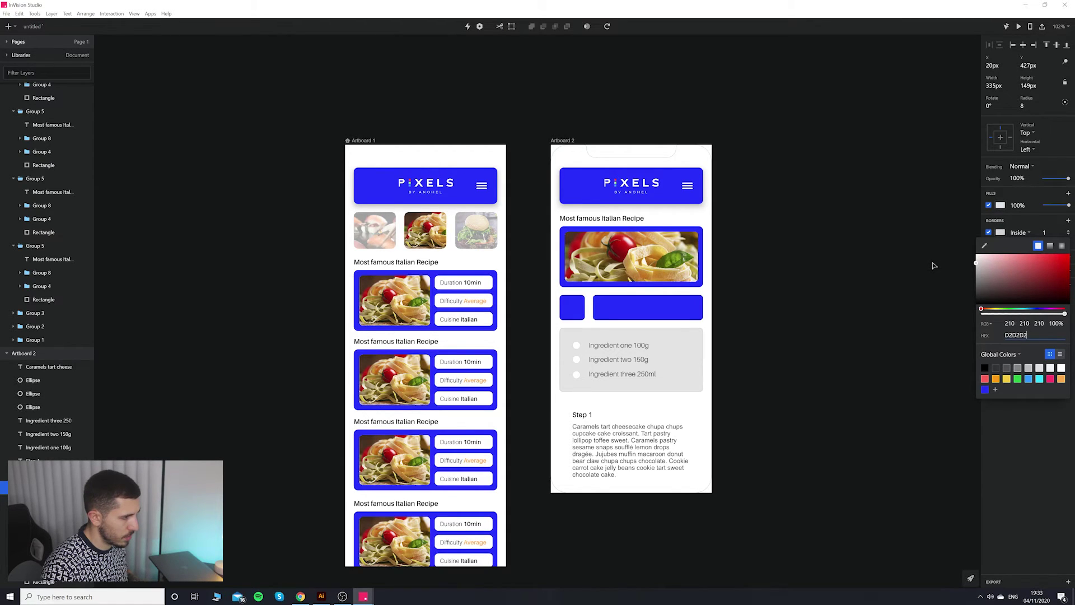
{"action": "left_click", "coordinate": [807, 294]}
{"action": "left_click", "coordinate": [814, 299]}
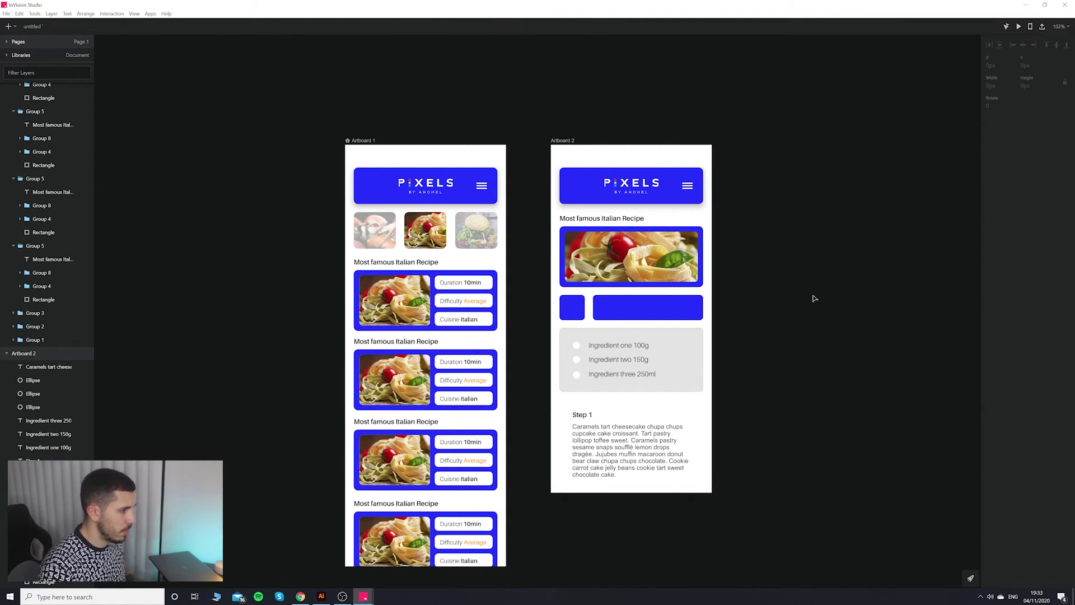
{"action": "left_click", "coordinate": [648, 307]}
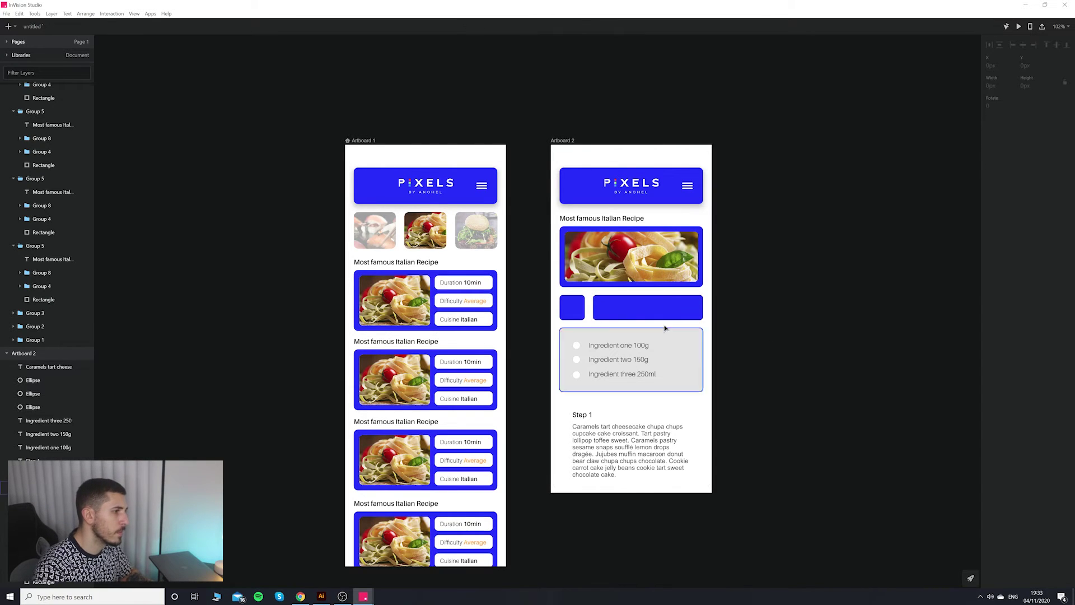
{"action": "key", "text": "Escape"}
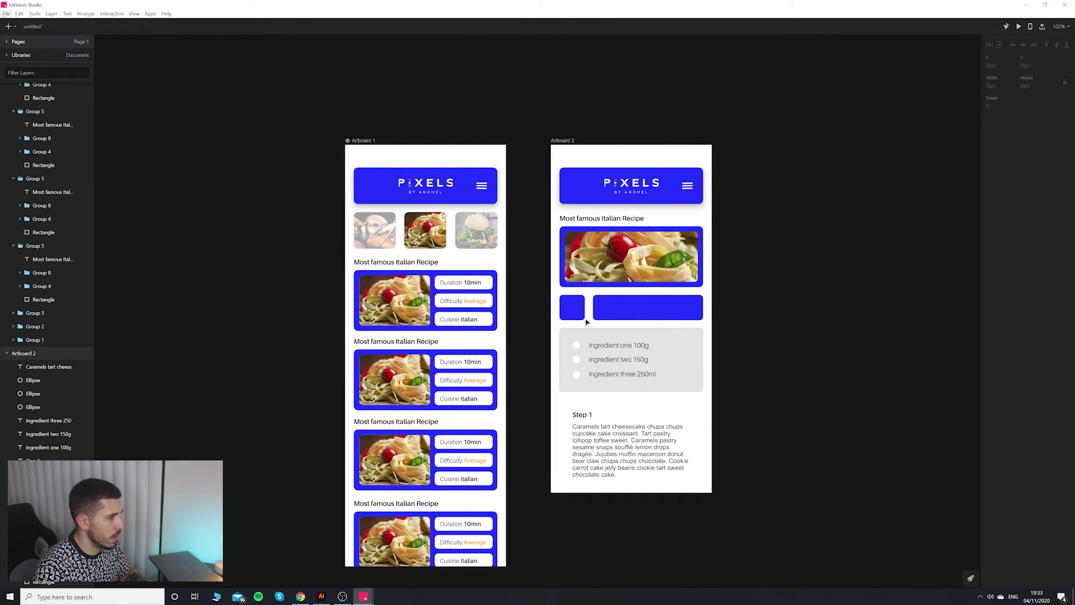
Switch to Chrome and search Google Images for "save svg" to find an icon for the small blue square.
{"action": "scroll", "coordinate": [582, 315], "scroll_direction": "up", "scroll_amount": 8}
{"action": "scroll", "coordinate": [593, 302], "scroll_direction": "down", "scroll_amount": 3}
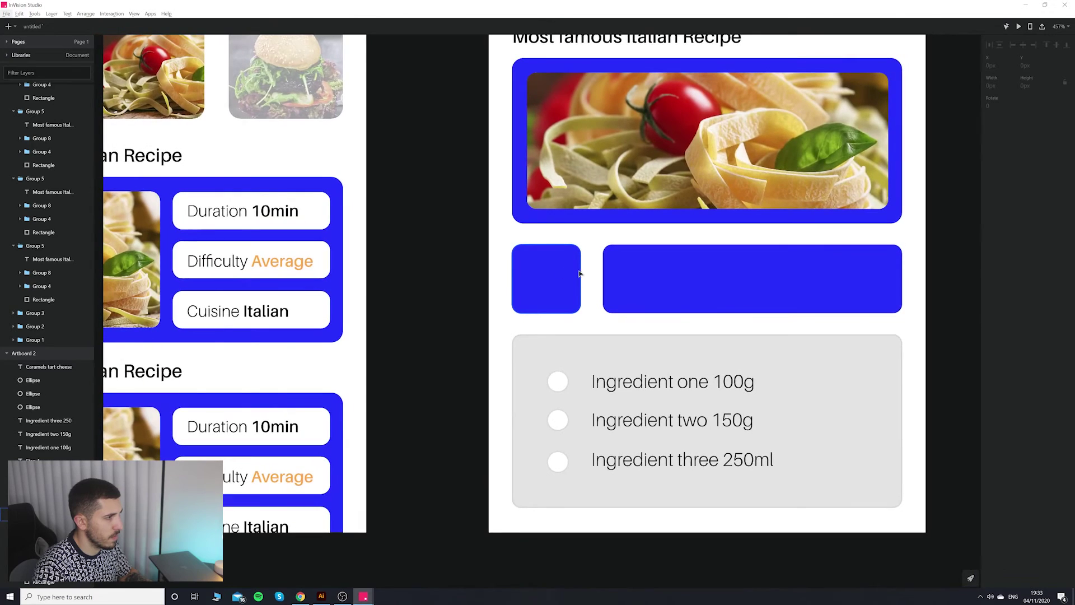
{"action": "left_click", "coordinate": [300, 596]}
{"action": "left_click", "coordinate": [419, 6]}
{"action": "type", "text": "save svg"}
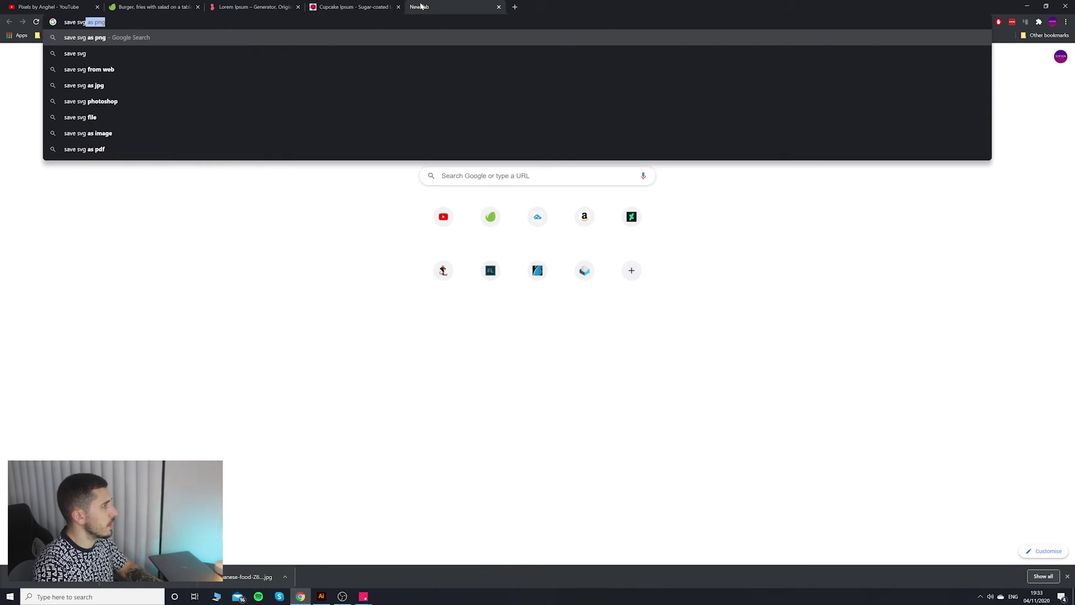
{"action": "key", "text": "Return"}
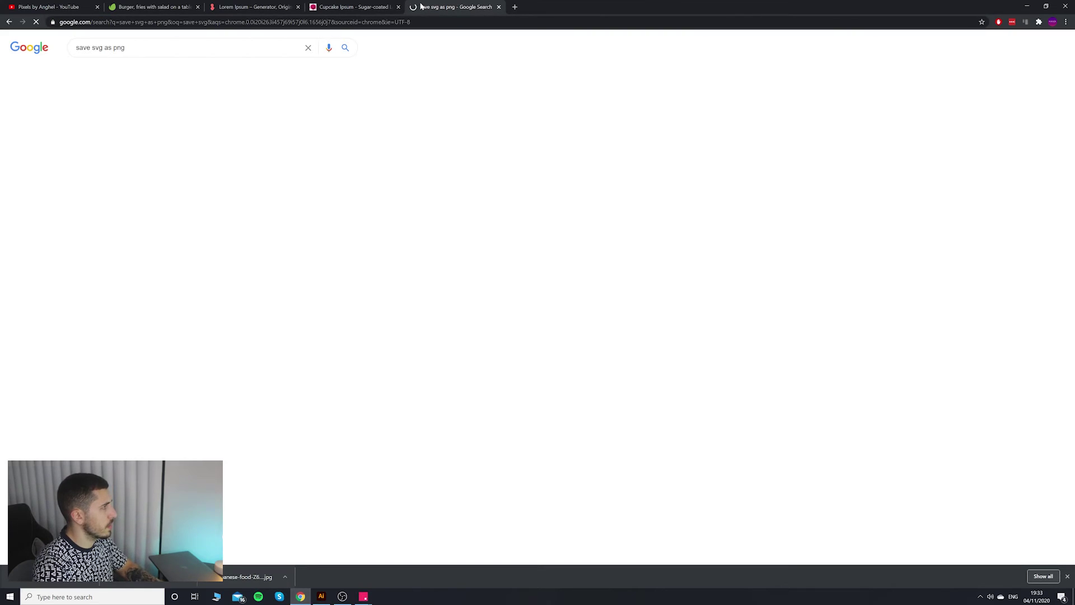
{"action": "key", "text": "BackSpace"}
{"action": "key", "text": "BackSpace"}
{"action": "key", "text": "BackSpace"}
{"action": "key", "text": "BackSpace"}
{"action": "key", "text": "BackSpace"}
{"action": "key", "text": "BackSpace"}
{"action": "key", "text": "BackSpace"}
{"action": "key", "text": "Return"}
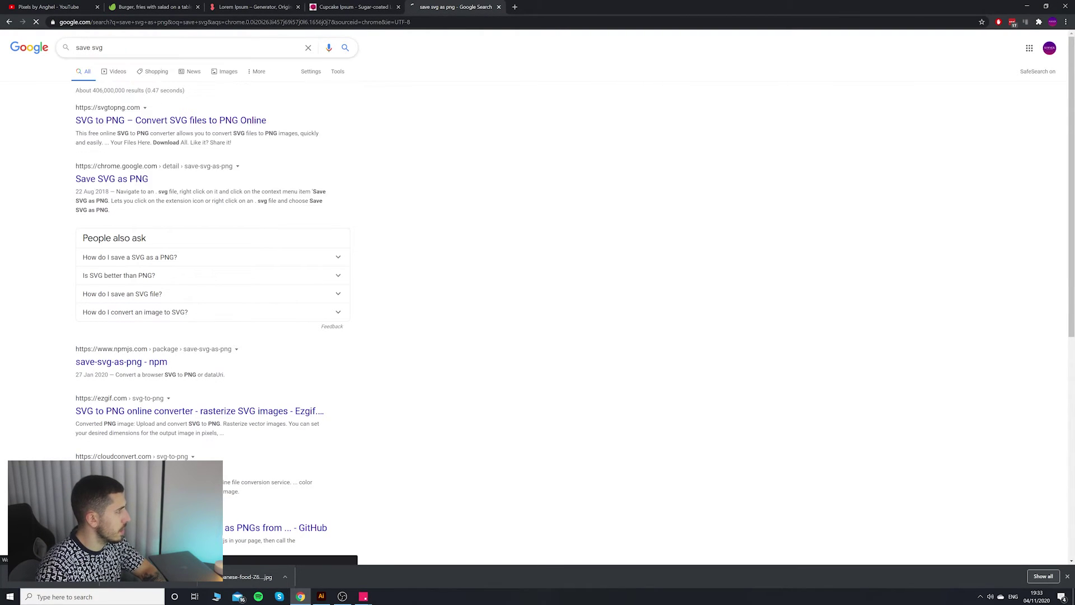
{"action": "left_click", "coordinate": [114, 74]}
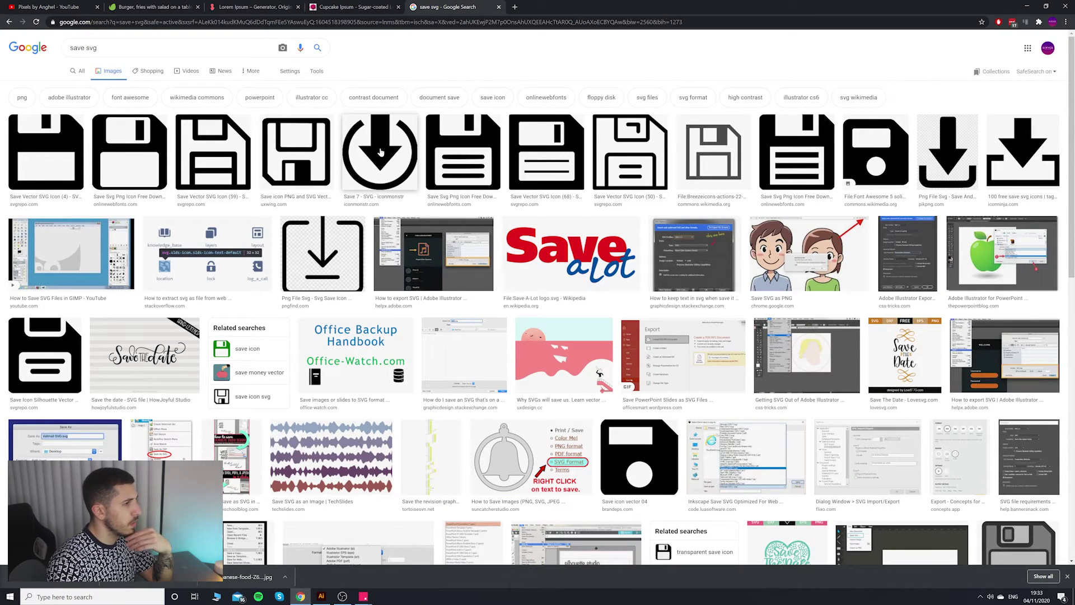
{"action": "scroll", "coordinate": [169, 163], "scroll_direction": "down", "scroll_amount": 2}
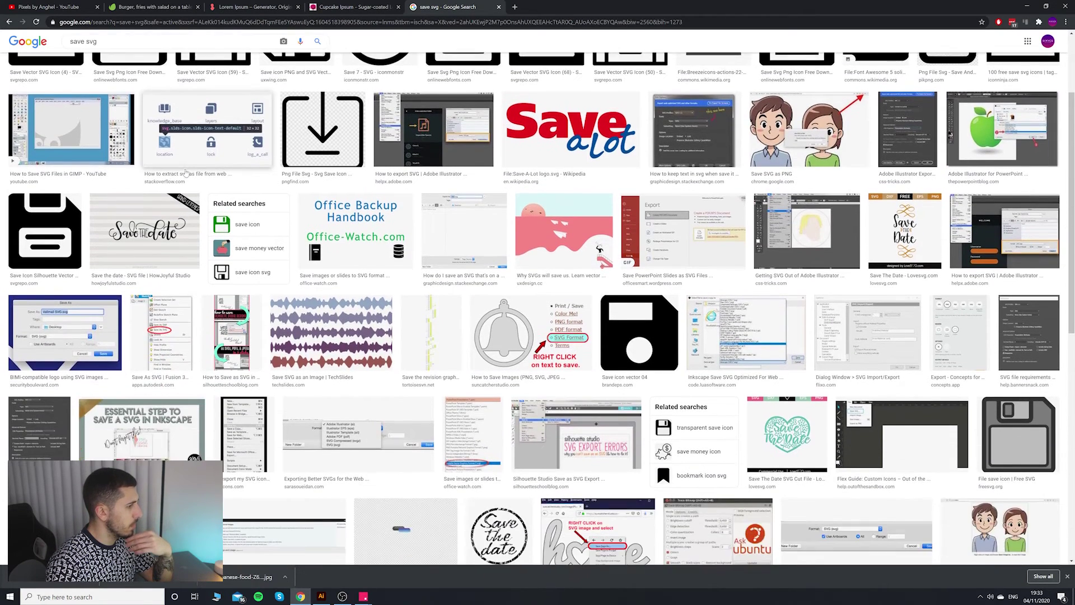
{"action": "scroll", "coordinate": [145, 129], "scroll_direction": "up", "scroll_amount": 3}
Search Google Images for "bookmark svg" and browse the results for a suitable icon.
{"action": "triple_click", "coordinate": [87, 48]}
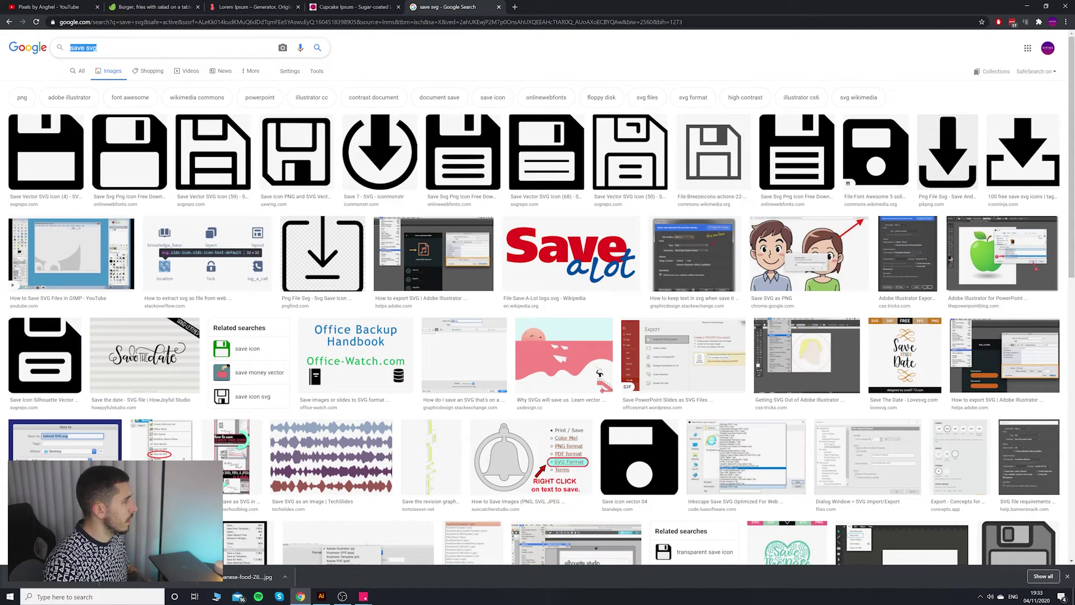
{"action": "type", "text": "book"}
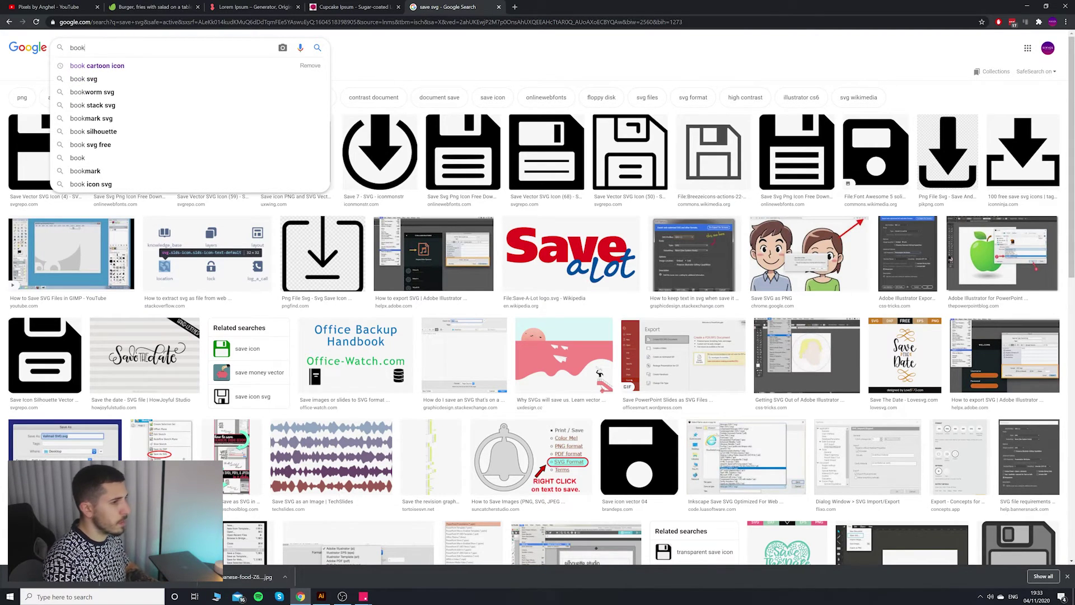
{"action": "type", "text": "mark svg"}
{"action": "key", "text": "Return"}
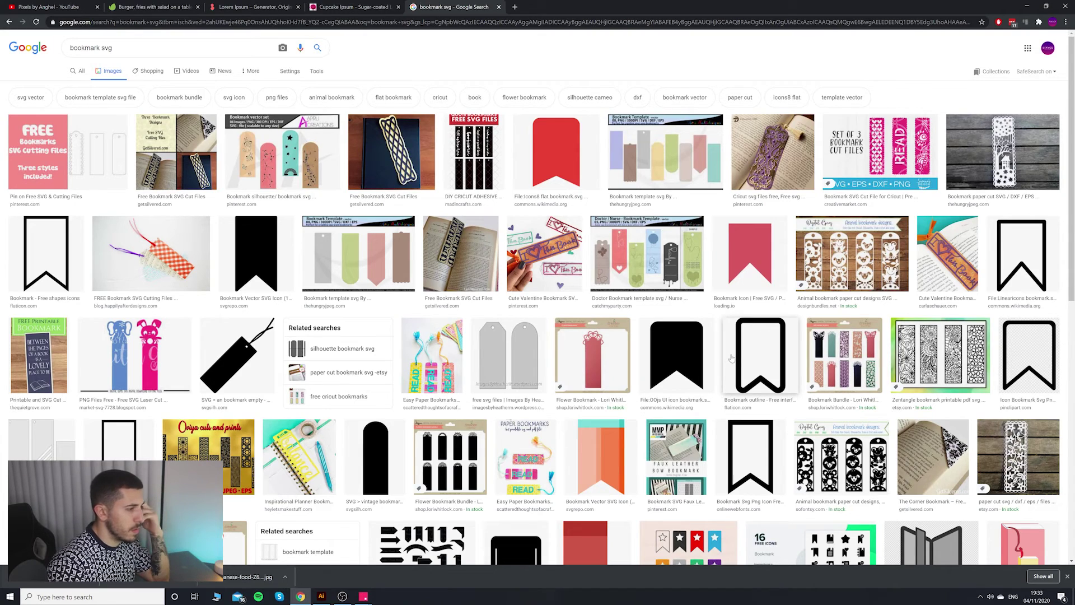
{"action": "scroll", "coordinate": [731, 358], "scroll_direction": "down", "scroll_amount": 3}
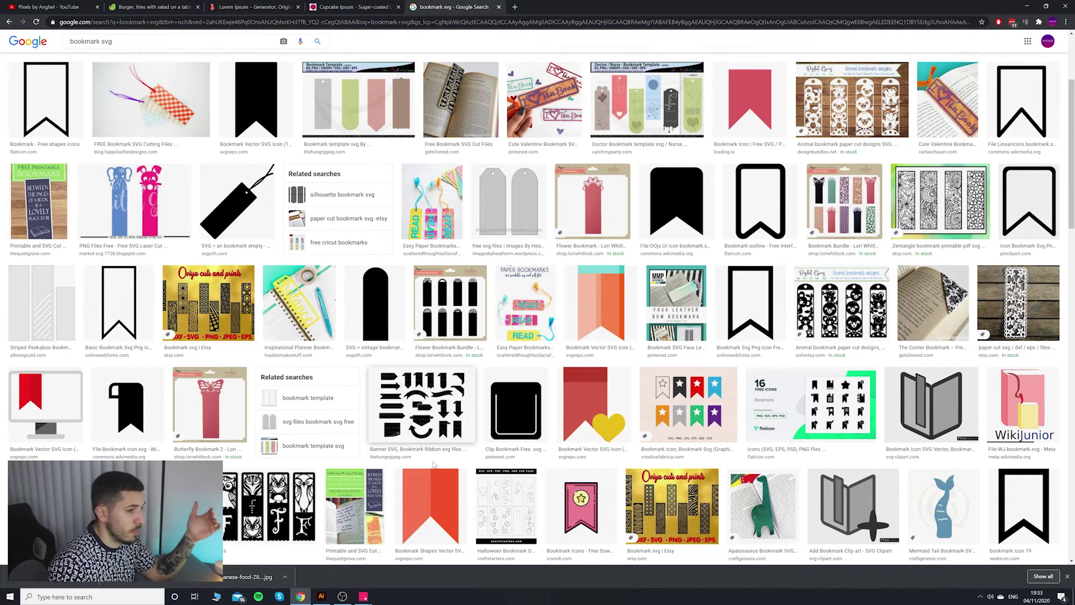
{"action": "scroll", "coordinate": [288, 335], "scroll_direction": "down", "scroll_amount": 2}
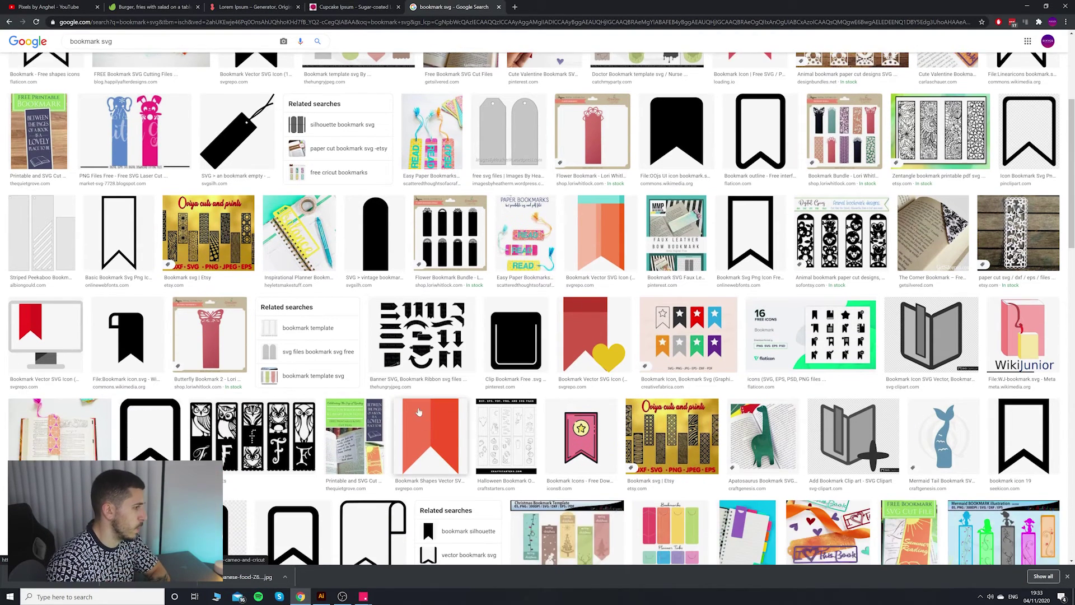
Open the folded black bookmark icon from Wikimedia Commons and save it to Downloads as Bookmark_icon.svg.png.
{"action": "left_click", "coordinate": [128, 279]}
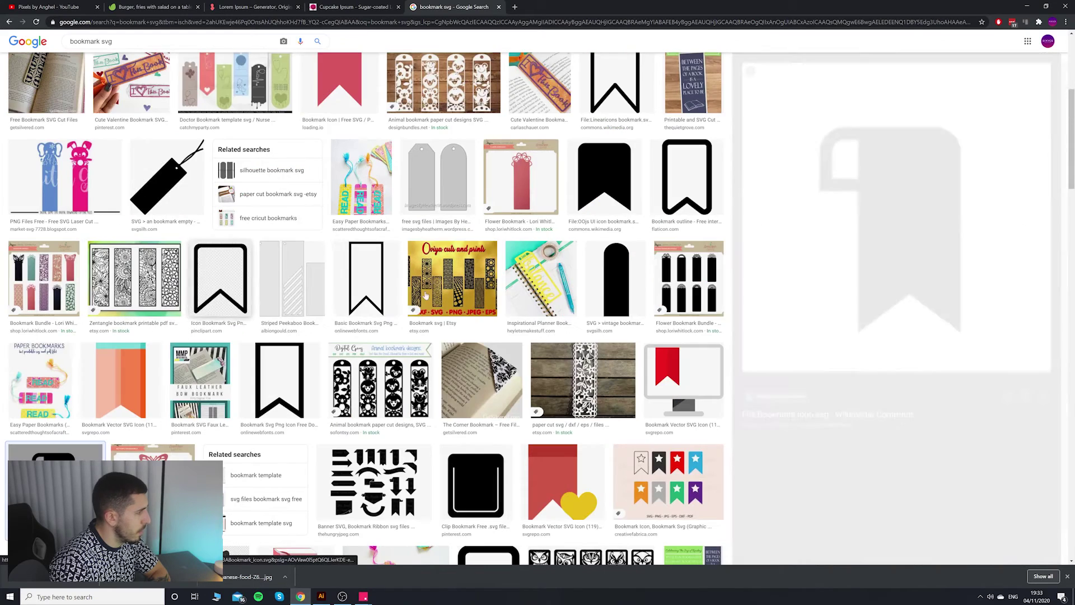
{"action": "right_click", "coordinate": [913, 257]}
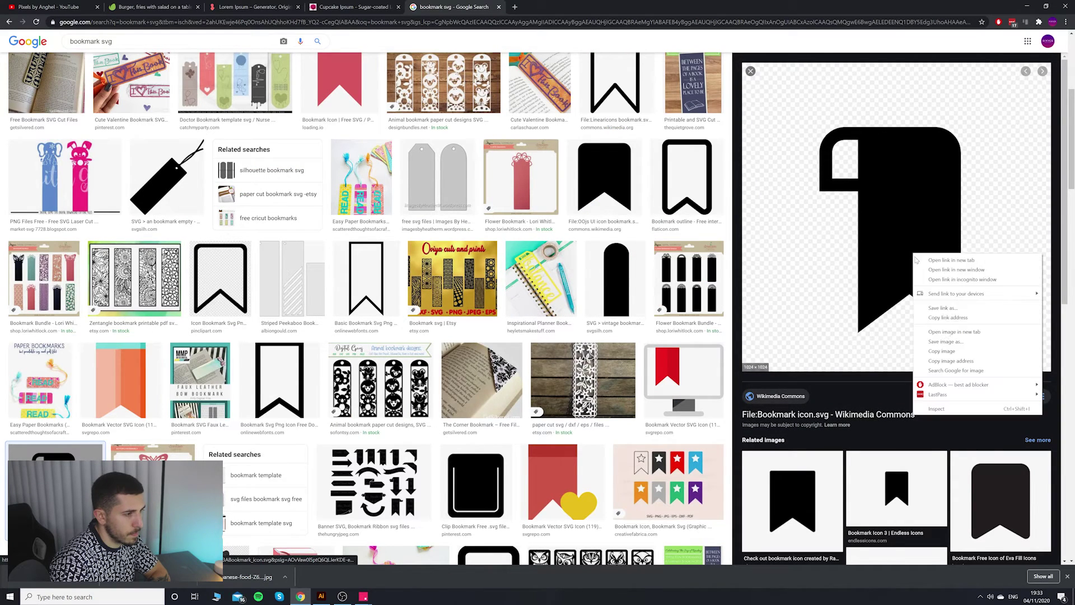
{"action": "left_click", "coordinate": [961, 361]}
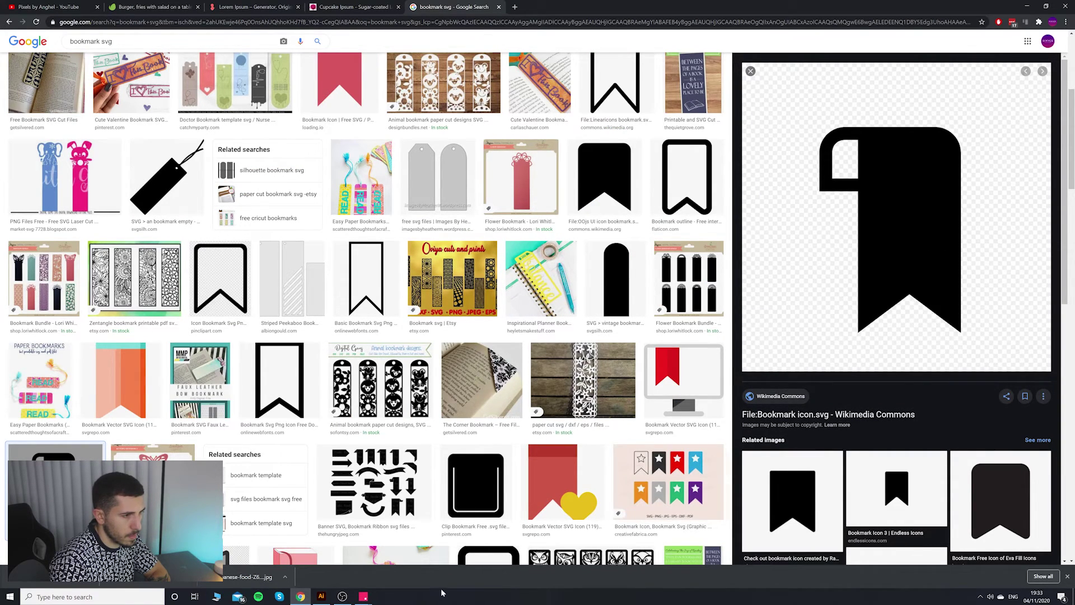
{"action": "right_click", "coordinate": [924, 289]}
{"action": "left_click", "coordinate": [959, 375]}
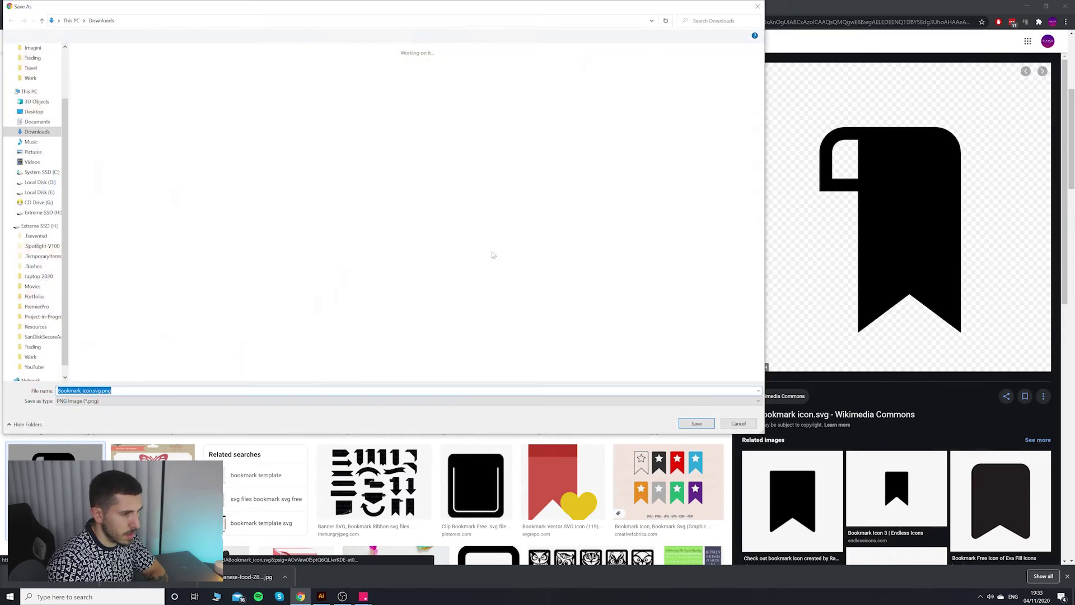
{"action": "left_click", "coordinate": [696, 423]}
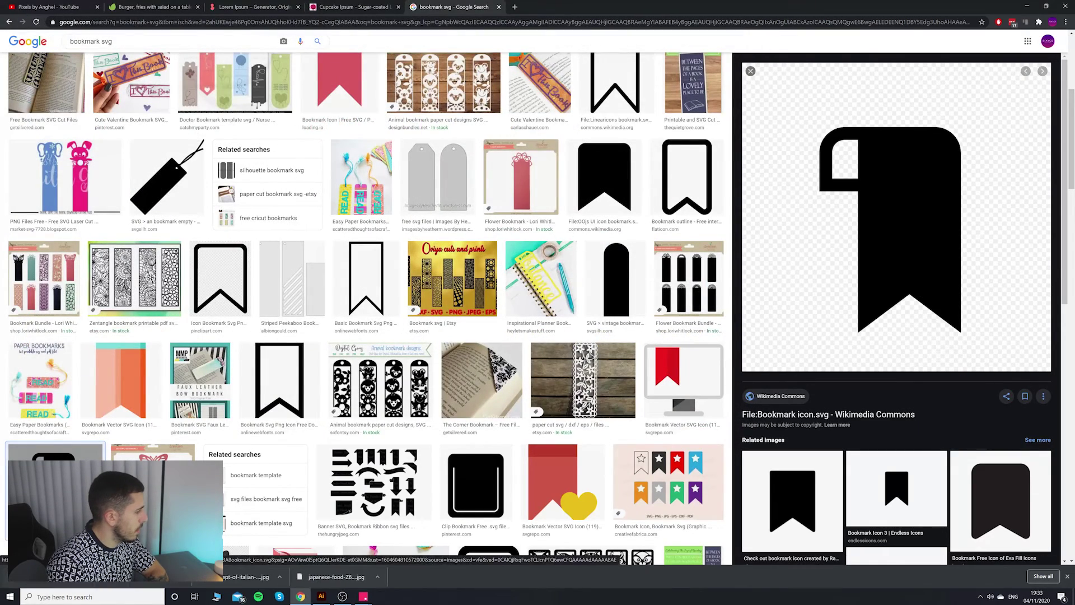
Place the downloaded bookmark icon on Artboard 2, scaled to about 49 by 49 px inside the small blue square.
{"action": "left_click_drag", "start_coordinate": [112, 576], "coordinate": [585, 332]}
{"action": "scroll", "coordinate": [666, 279], "scroll_direction": "down", "scroll_amount": 5}
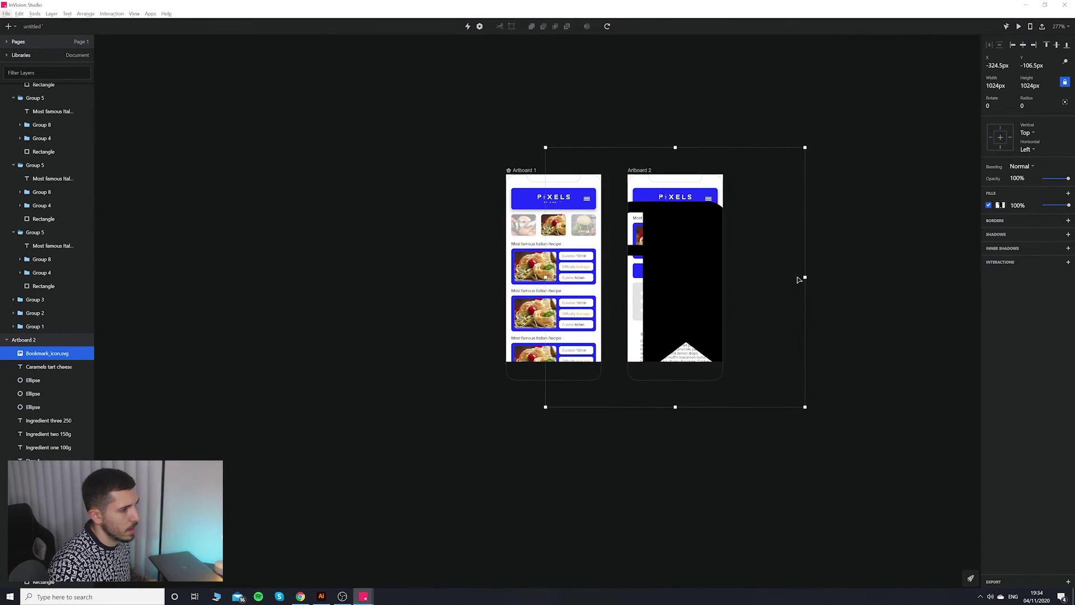
{"action": "left_click_drag", "start_coordinate": [804, 277], "coordinate": [498, 242]}
{"action": "scroll", "coordinate": [679, 280], "scroll_direction": "up", "scroll_amount": 4}
{"action": "scroll", "coordinate": [679, 279], "scroll_direction": "up", "scroll_amount": 2}
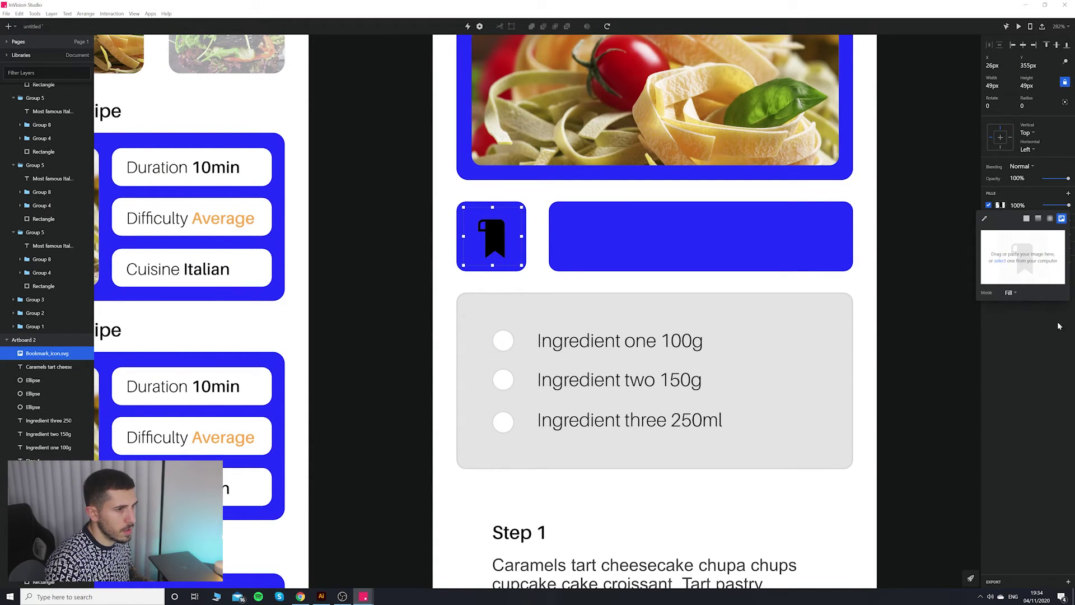
Try to replace the bookmark icon's image fill with a solid colour, and undo the change.
{"action": "key", "text": "Escape"}
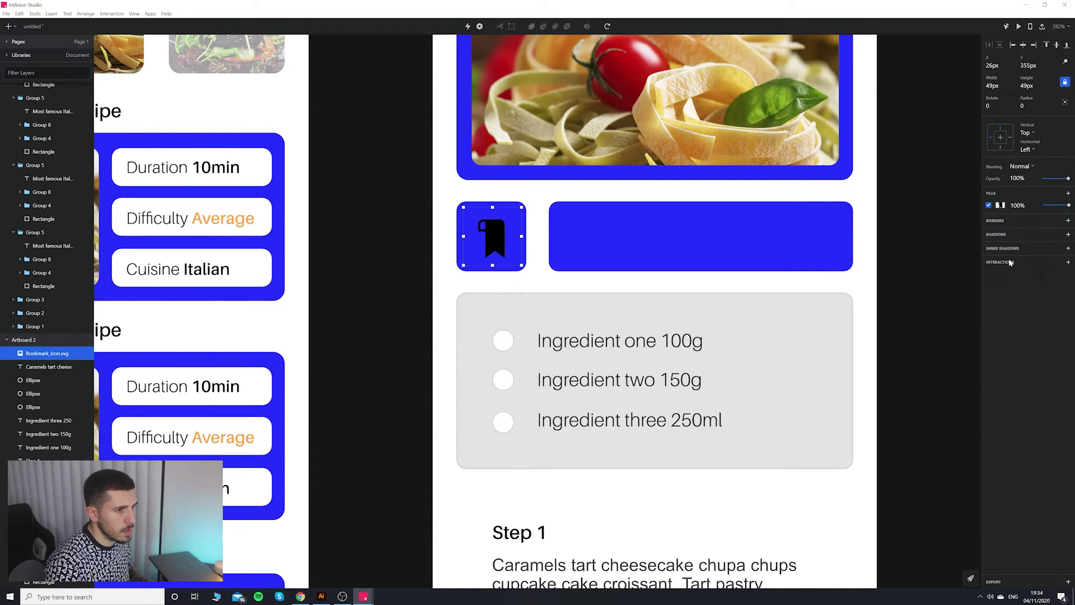
{"action": "left_click", "coordinate": [1000, 205]}
{"action": "left_click", "coordinate": [1010, 292]}
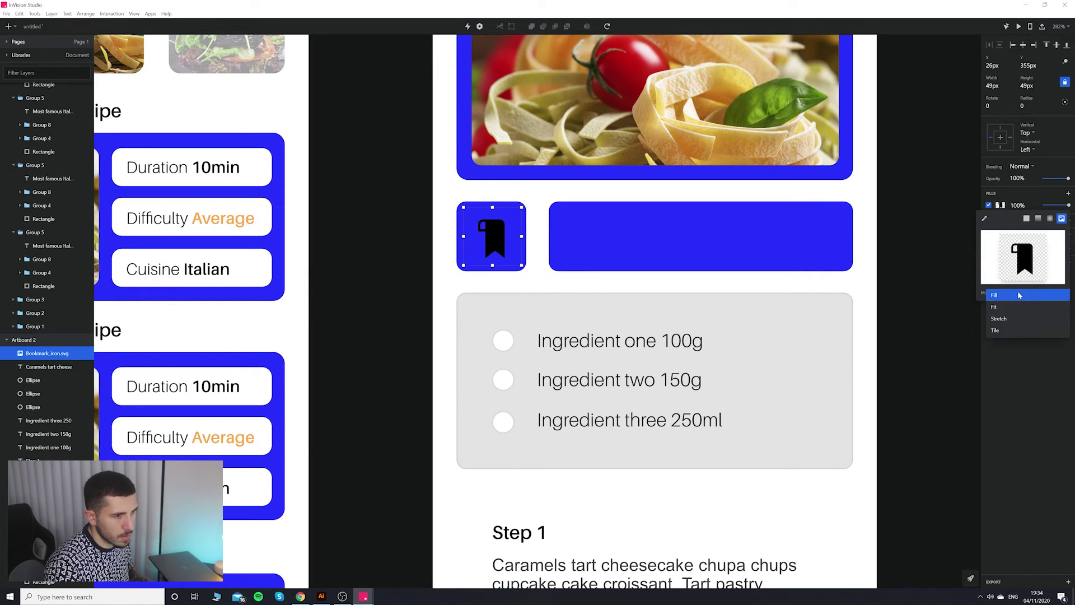
{"action": "left_click", "coordinate": [1017, 291]}
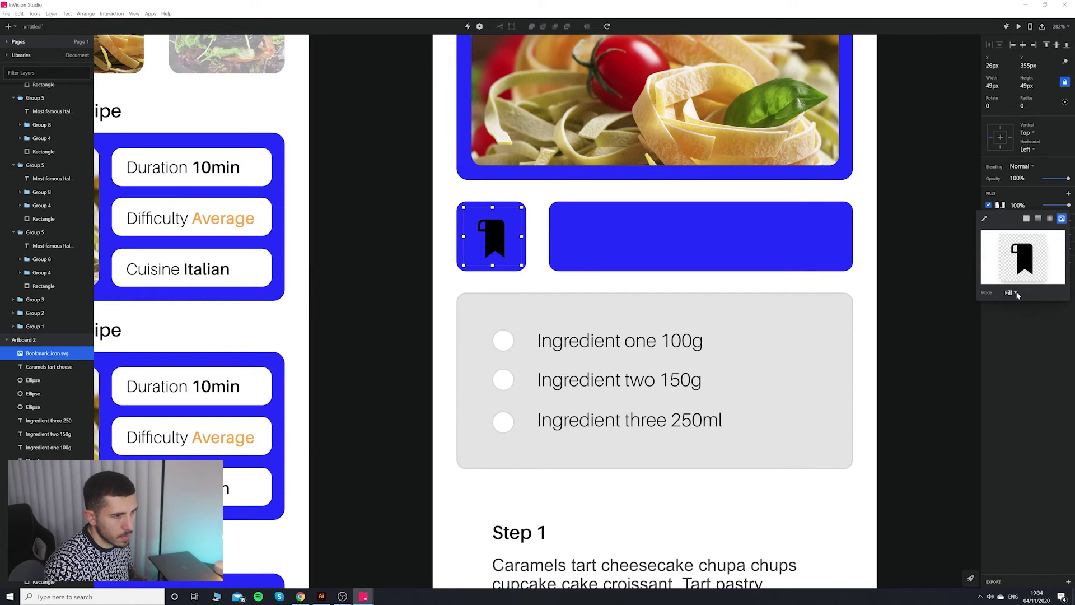
{"action": "left_click", "coordinate": [1026, 219]}
{"action": "left_click", "coordinate": [946, 307]}
{"action": "key", "text": "ctrl+z"}
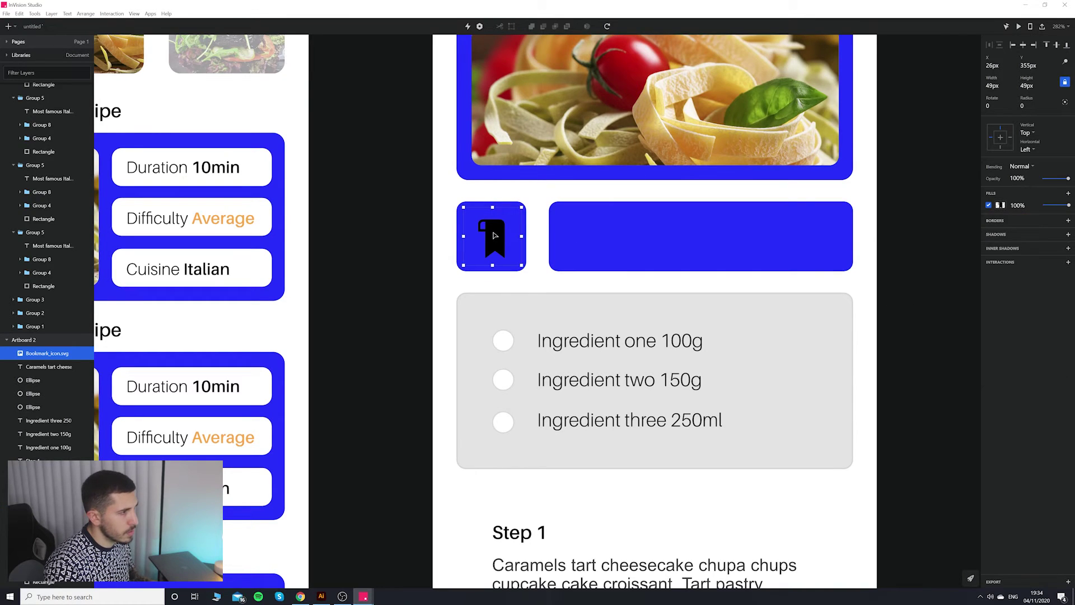
Check the bookmark icon's layer commands and fill types for a way to recolour it.
{"action": "right_click", "coordinate": [498, 239]}
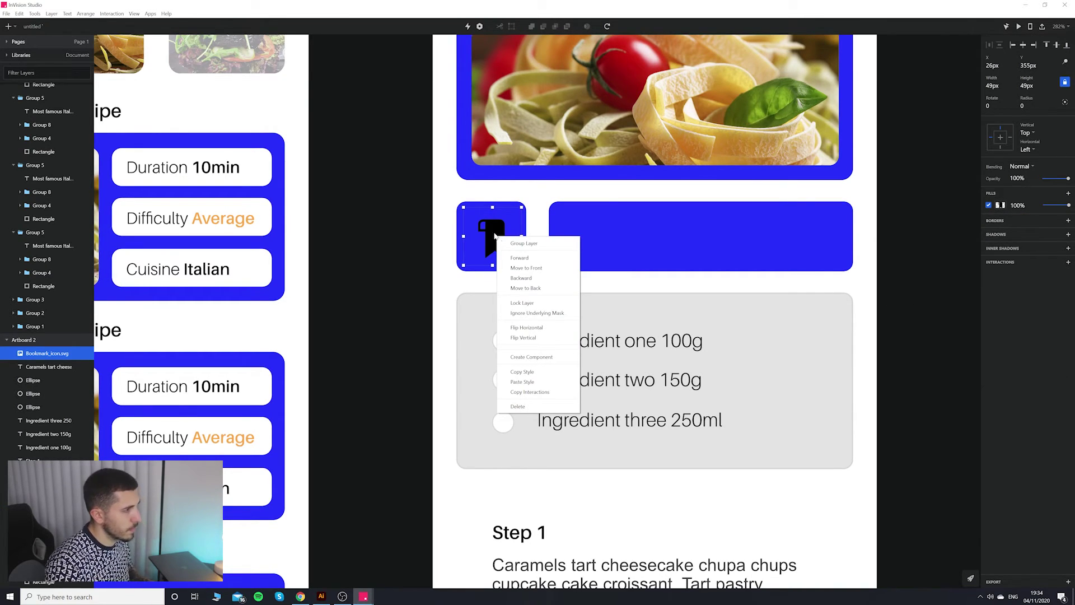
{"action": "left_click", "coordinate": [1001, 206]}
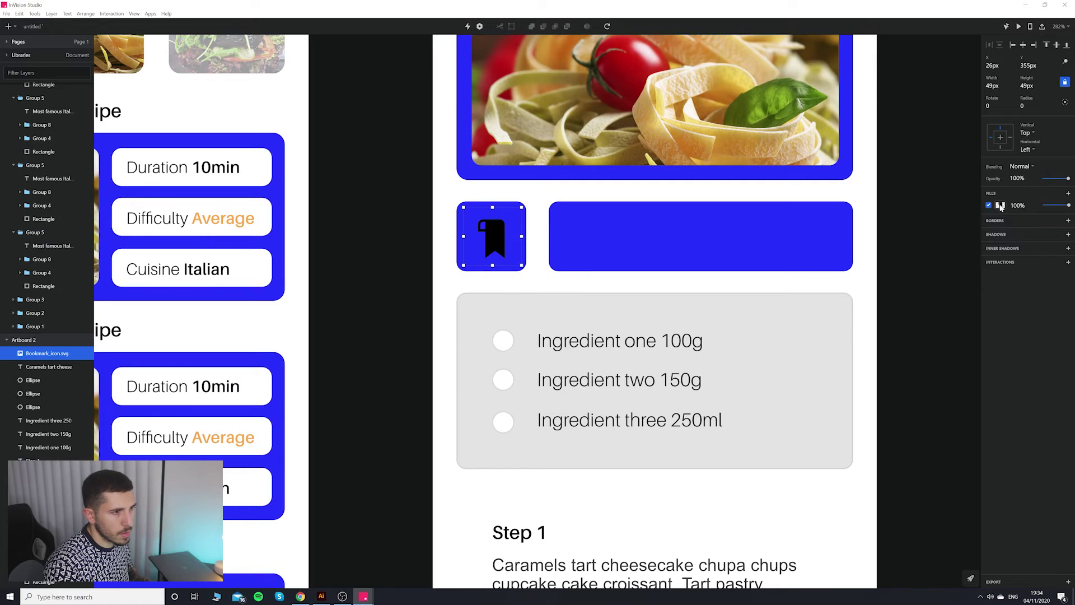
{"action": "left_click", "coordinate": [1000, 206]}
{"action": "left_click", "coordinate": [1051, 218]}
{"action": "left_click", "coordinate": [1061, 219]}
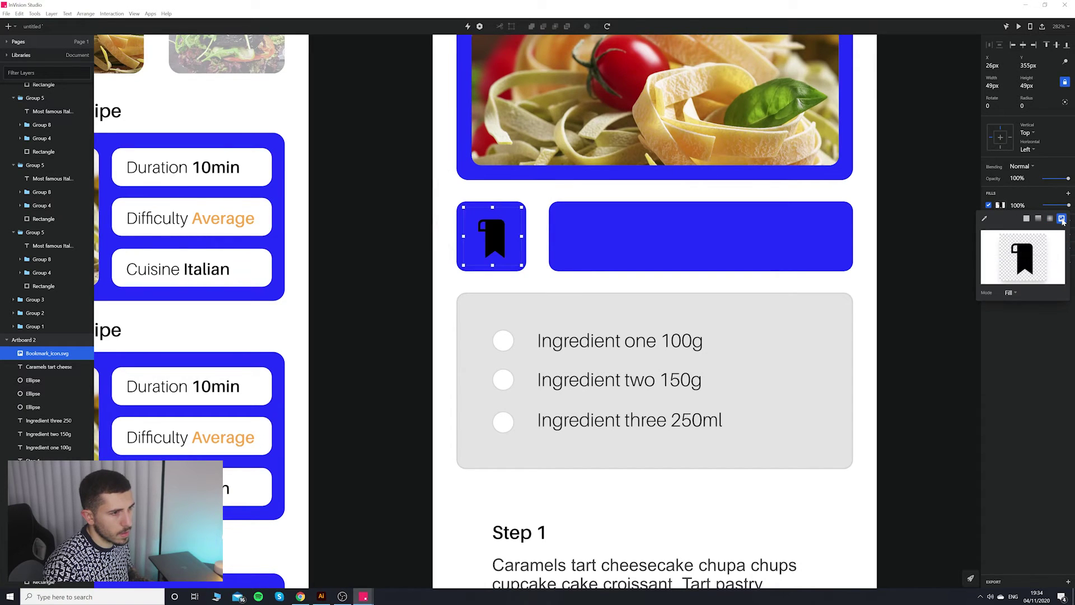
{"action": "left_click", "coordinate": [770, 391]}
{"action": "left_click", "coordinate": [889, 318]}
{"action": "left_click", "coordinate": [487, 245]}
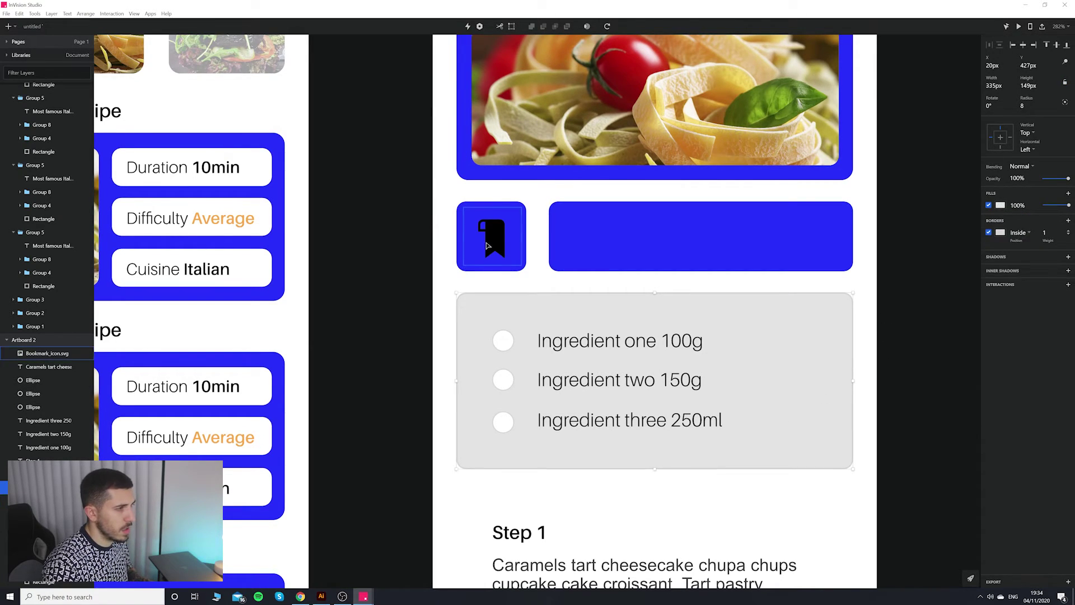
{"action": "left_click", "coordinate": [998, 206]}
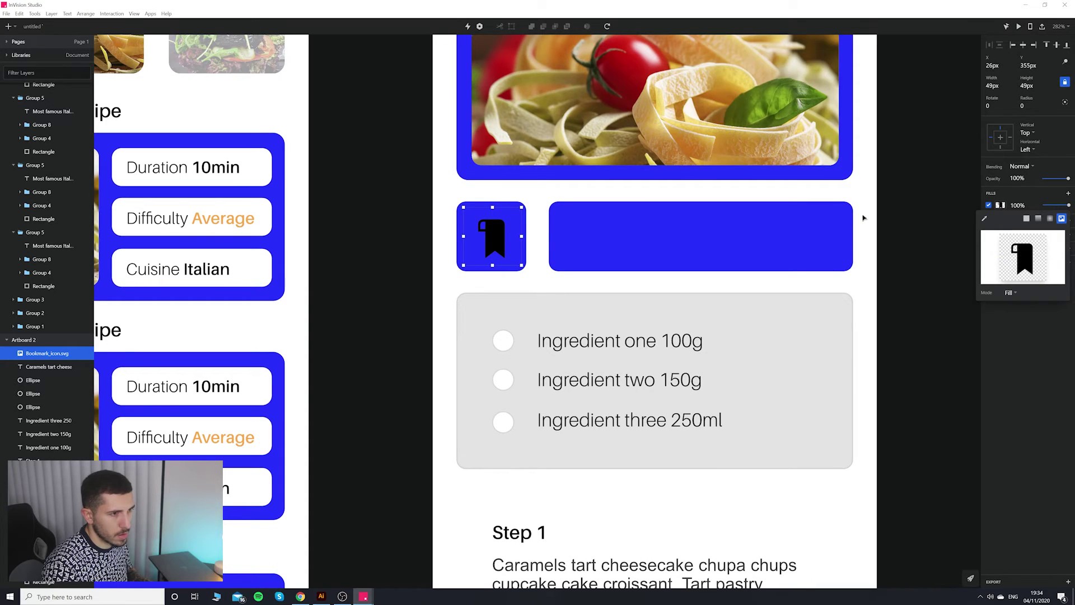
{"action": "right_click", "coordinate": [496, 236]}
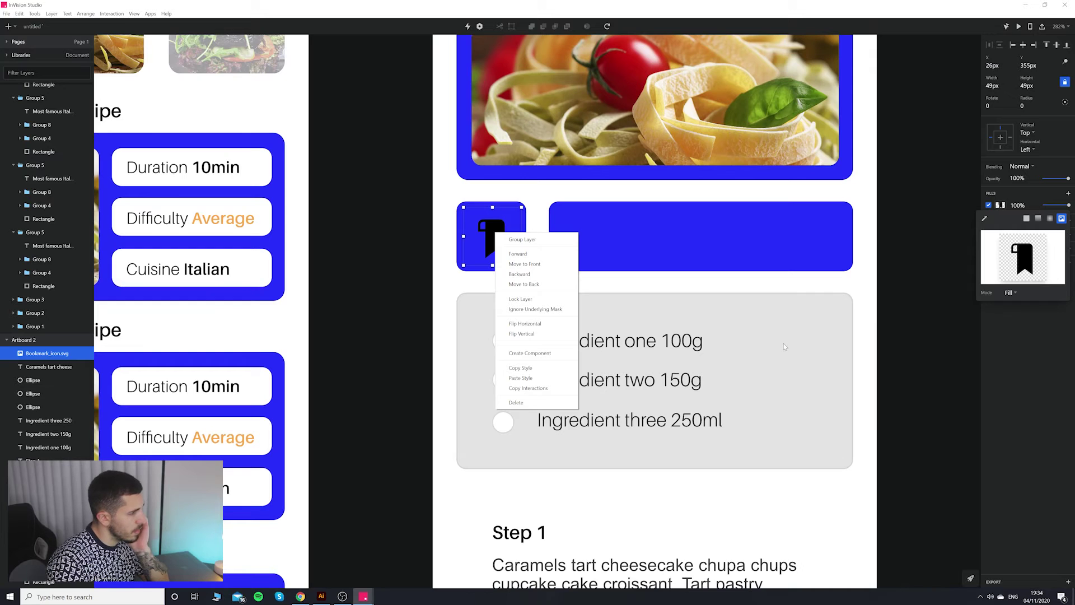
{"action": "key", "text": "Escape"}
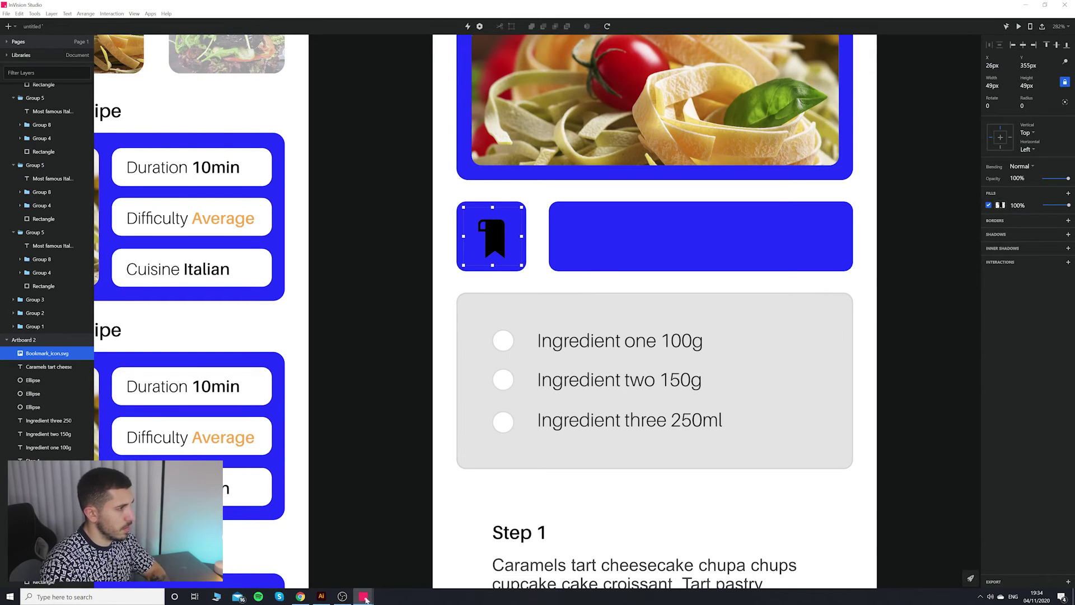
Bring the downloaded Bookmark_icon.svg.png into app.ai in Illustrator and try to edit the linked image in isolation mode.
{"action": "left_click", "coordinate": [300, 597]}
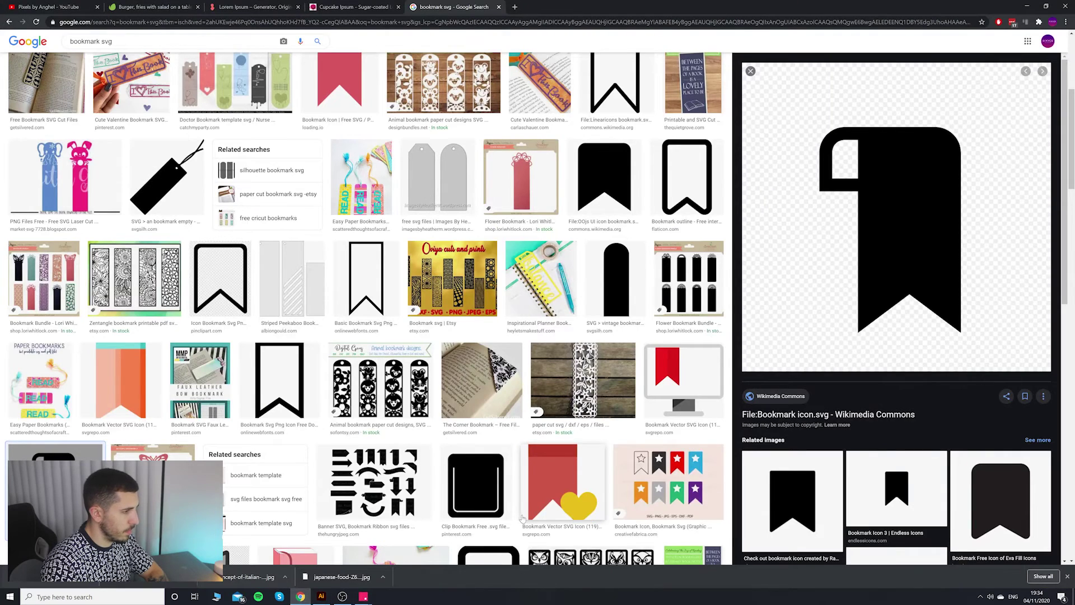
{"action": "scroll", "coordinate": [522, 518], "scroll_direction": "down", "scroll_amount": 1}
{"action": "scroll", "coordinate": [504, 448], "scroll_direction": "up", "scroll_amount": 6}
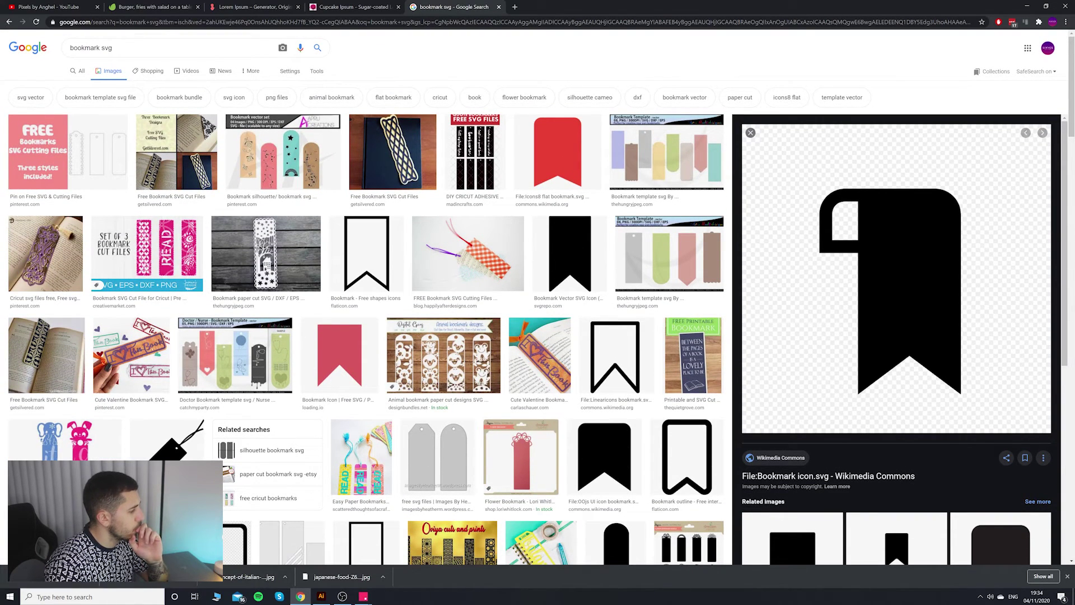
{"action": "left_click_drag", "start_coordinate": [61, 582], "coordinate": [428, 361]}
{"action": "double_click", "coordinate": [404, 284]}
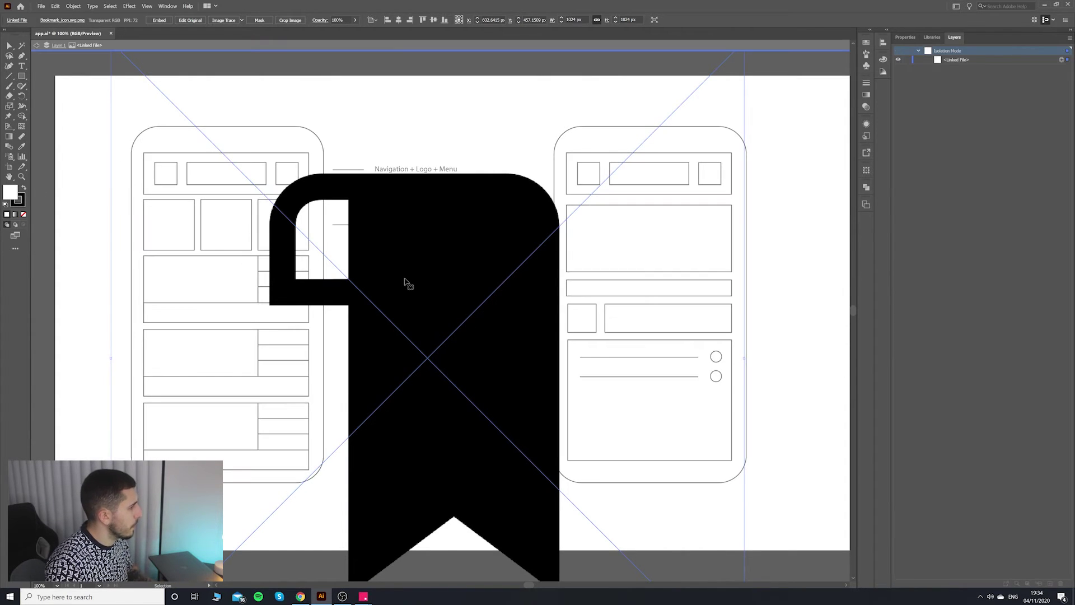
{"action": "scroll", "coordinate": [409, 277], "scroll_direction": "down", "scroll_amount": 4, "text": "alt"}
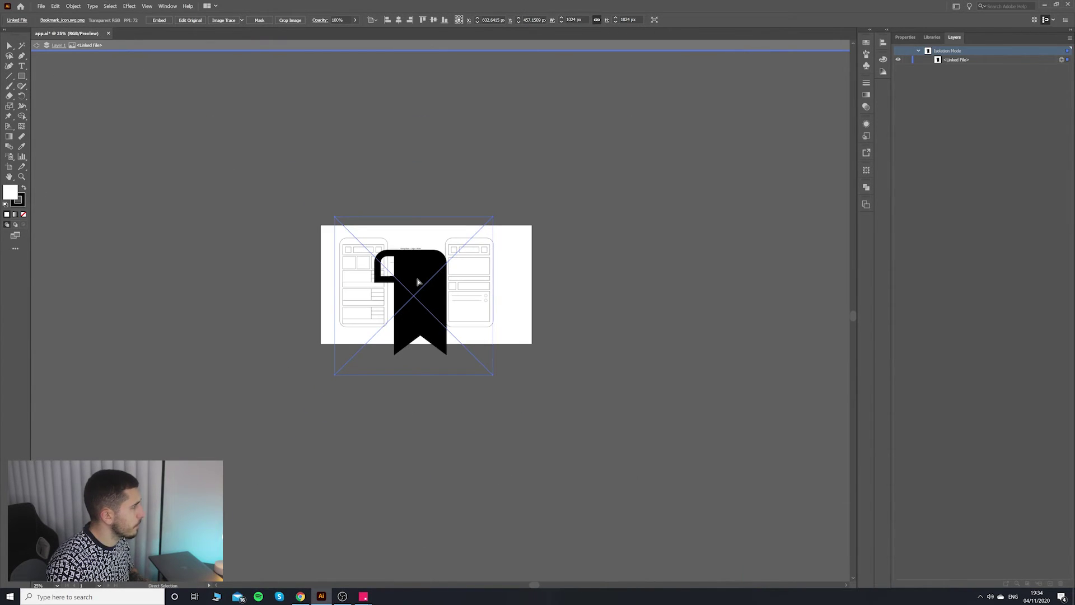
{"action": "left_click", "coordinate": [413, 408]}
{"action": "left_click", "coordinate": [462, 326]}
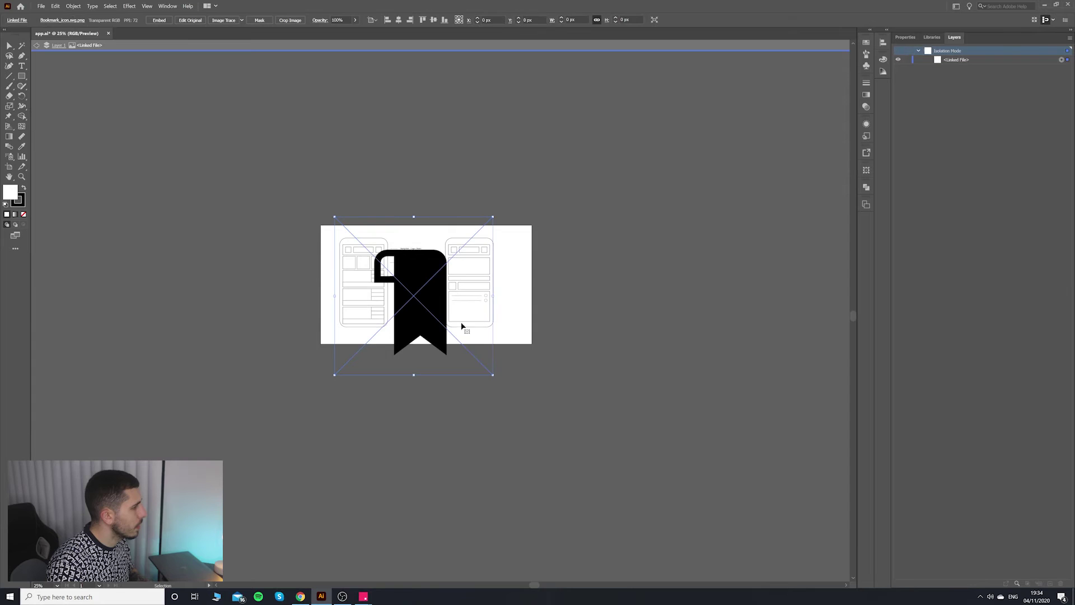
Exit isolation mode and delete the placed bookmark image from app.ai.
{"action": "left_click", "coordinate": [157, 96]}
{"action": "left_click", "coordinate": [37, 45]}
{"action": "left_click", "coordinate": [371, 218]}
{"action": "key", "text": "Delete"}
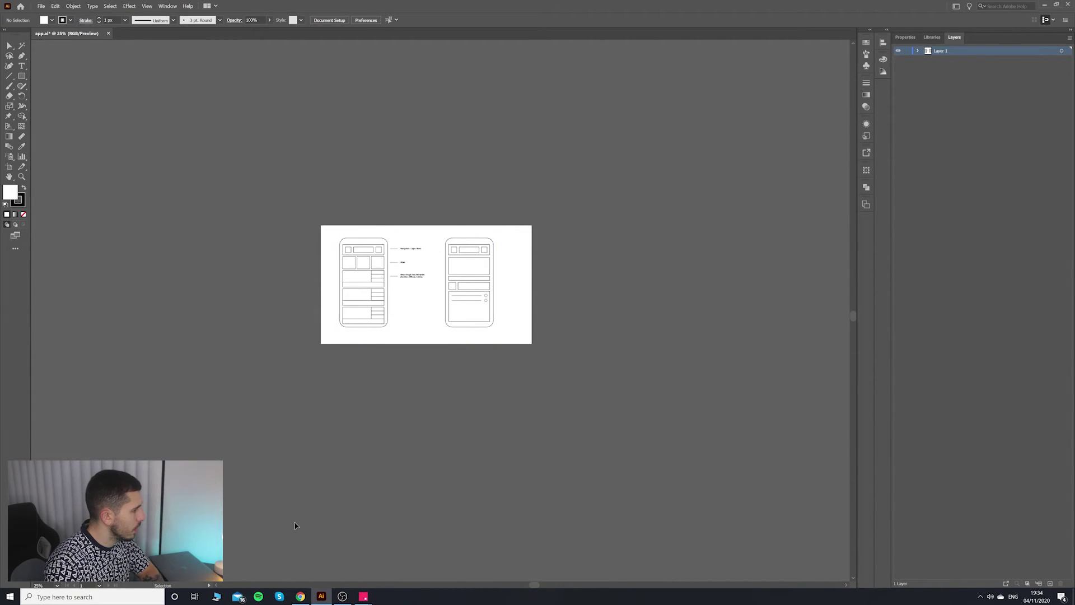
Open Bookmark_icon.svg.png from the Downloads folder as a separate document in Illustrator.
{"action": "left_click", "coordinate": [217, 596]}
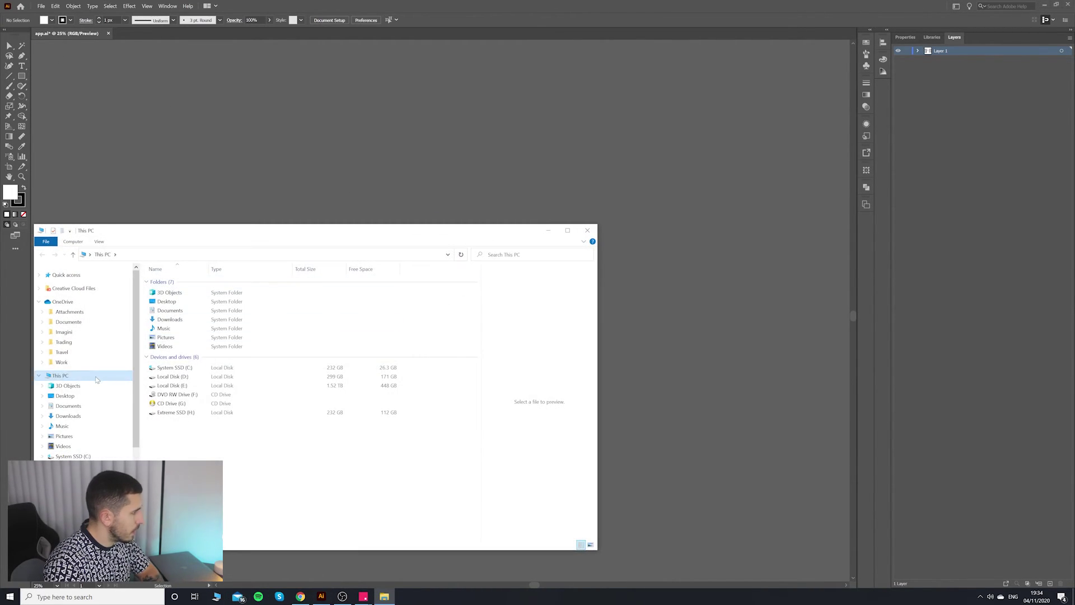
{"action": "left_click", "coordinate": [68, 416]}
{"action": "left_click", "coordinate": [178, 303]}
{"action": "right_click", "coordinate": [183, 301]}
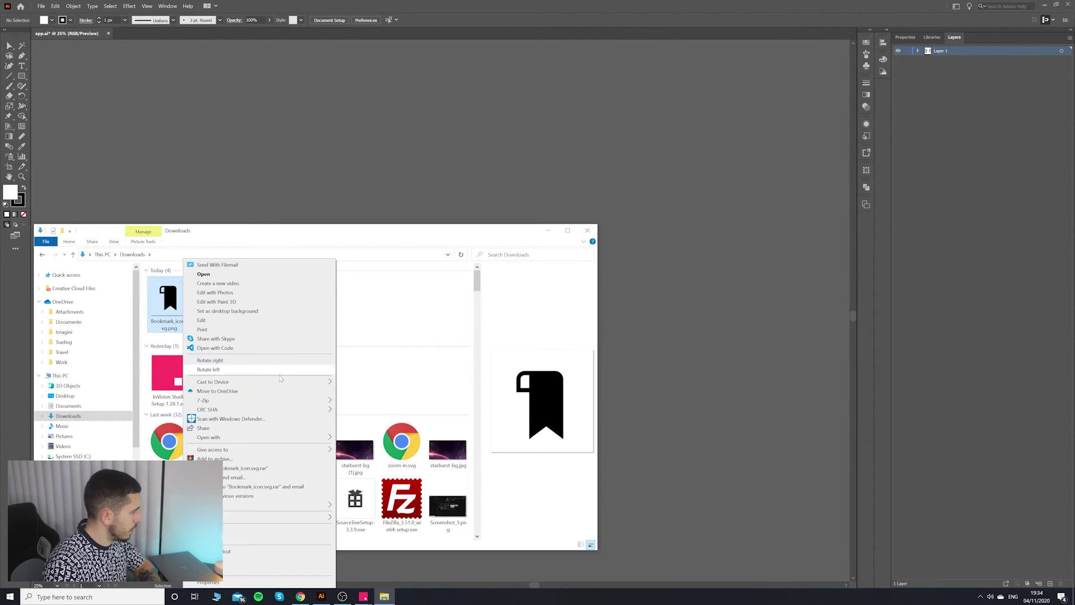
{"action": "mouse_move", "coordinate": [309, 437]}
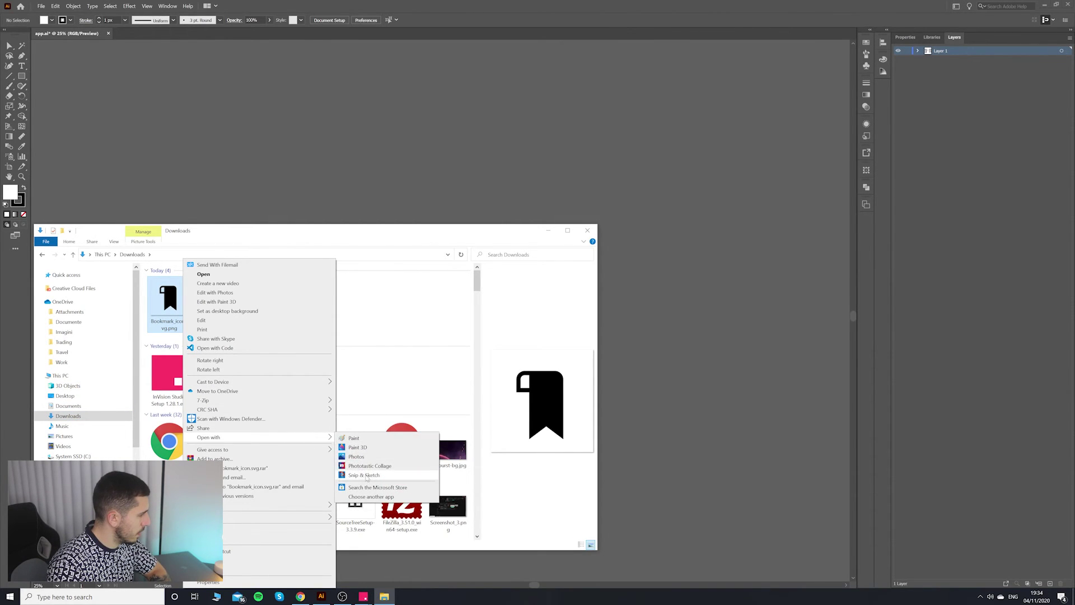
{"action": "left_click", "coordinate": [370, 415]}
{"action": "left_click_drag", "start_coordinate": [169, 302], "coordinate": [268, 34]}
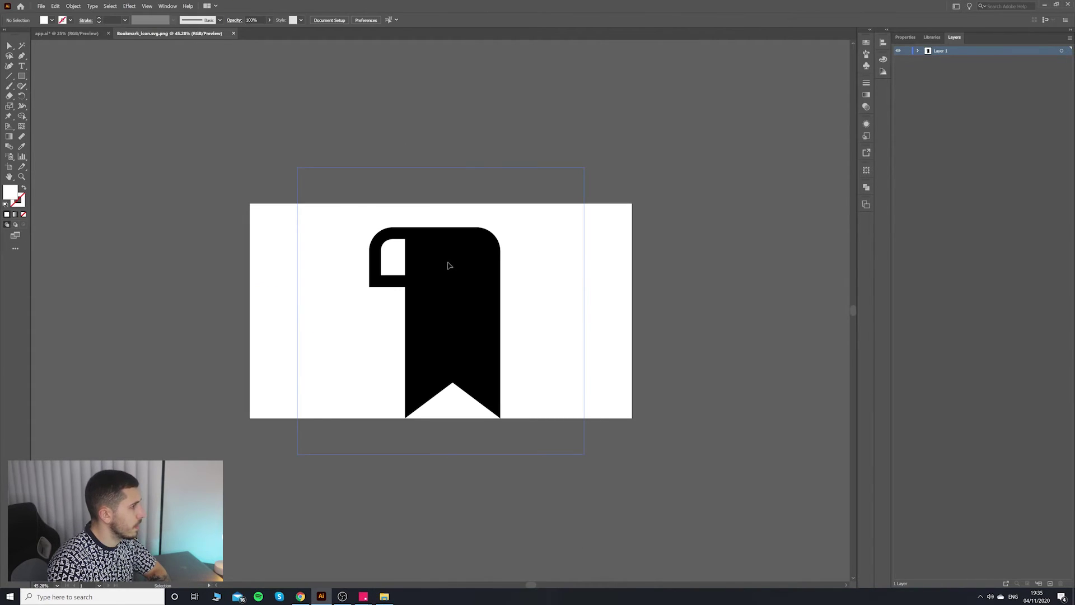
Try to isolate the bookmark image for editing, undo its move, and close the Bookmark_icon.svg.png document.
{"action": "double_click", "coordinate": [448, 267]}
{"action": "left_click_drag", "start_coordinate": [455, 290], "coordinate": [492, 301]}
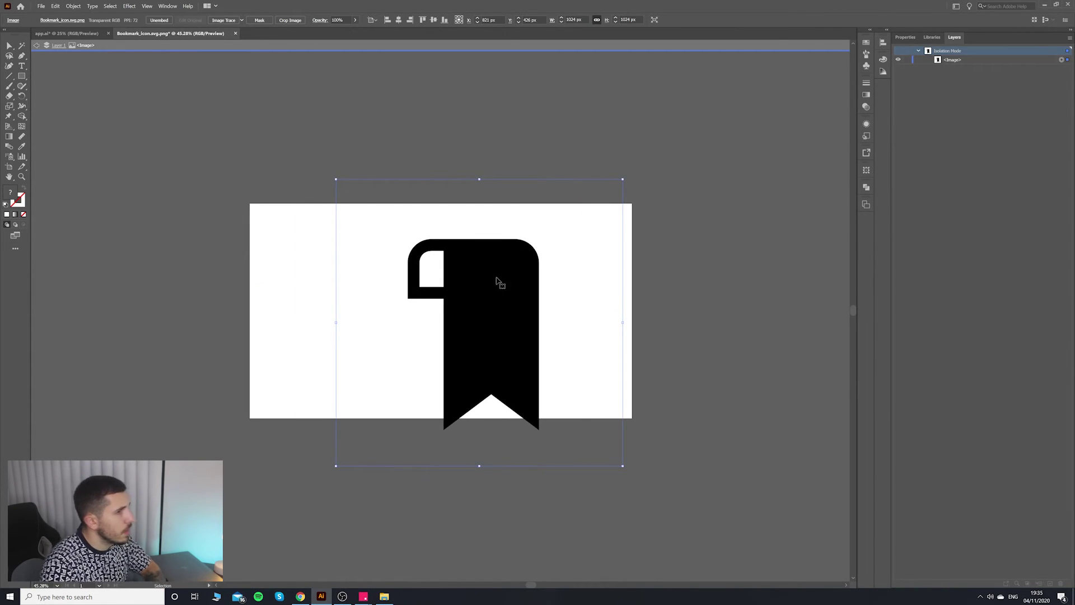
{"action": "key", "text": "ctrl+z"}
{"action": "double_click", "coordinate": [960, 59]}
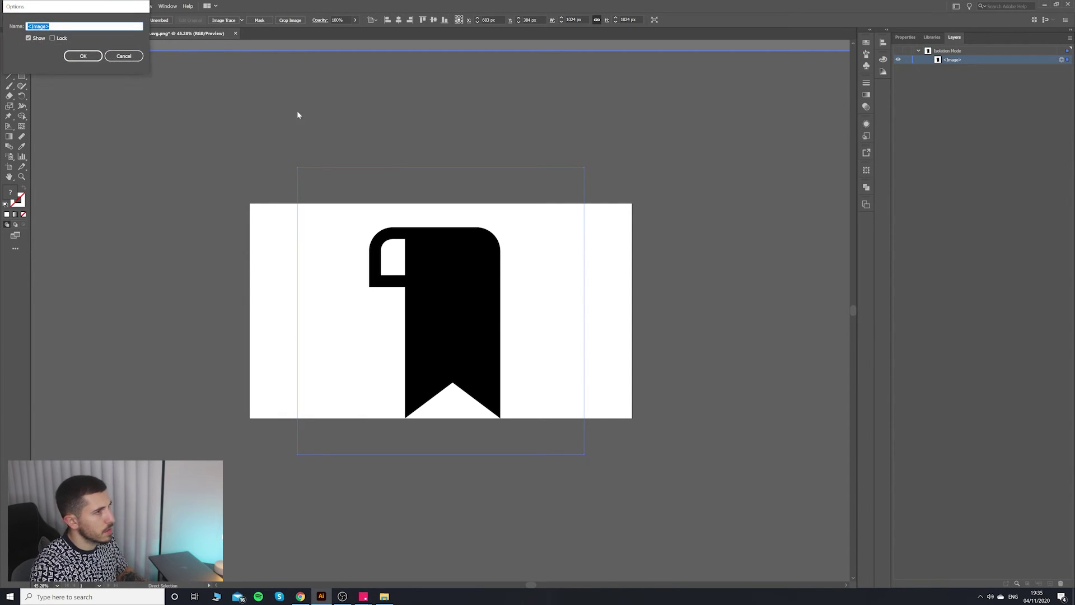
{"action": "left_click", "coordinate": [123, 56]}
{"action": "key", "text": "v"}
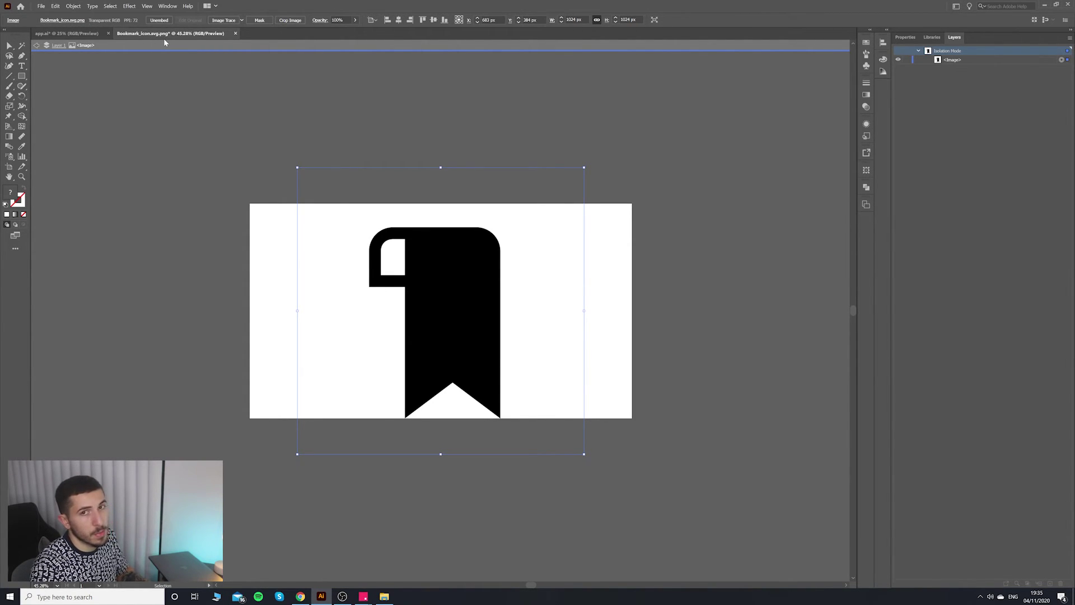
{"action": "left_click", "coordinate": [235, 34]}
{"action": "left_click", "coordinate": [579, 309]}
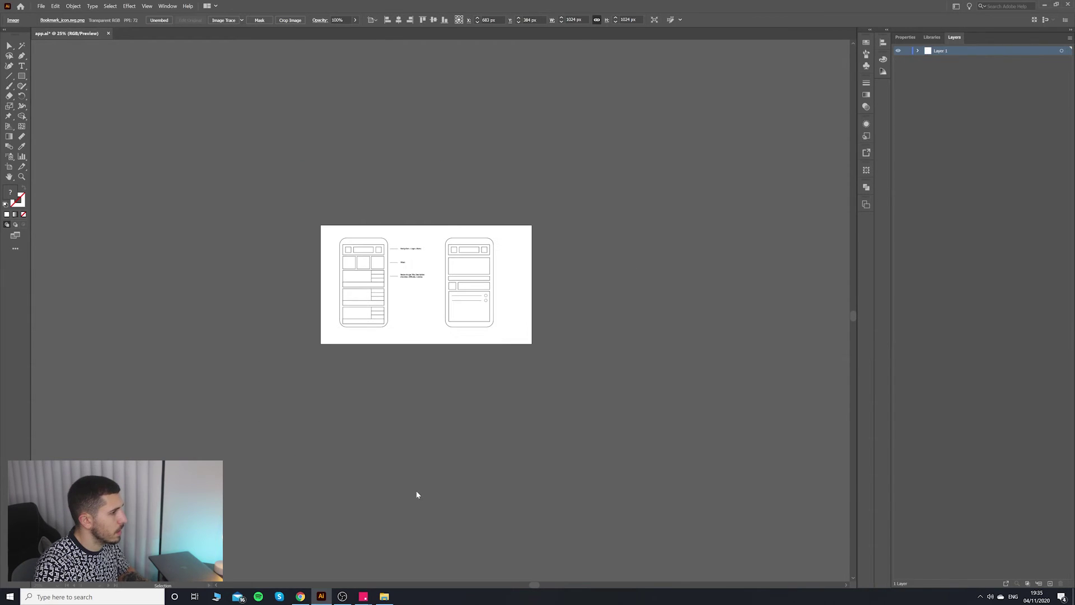
In the browser's image results, pick SVG Repo's black Bookmark Vector SVG Icon (119) and save it to Downloads as bookmark-silhouette-variant.svg.
{"action": "left_click", "coordinate": [302, 597]}
{"action": "left_click", "coordinate": [568, 252]}
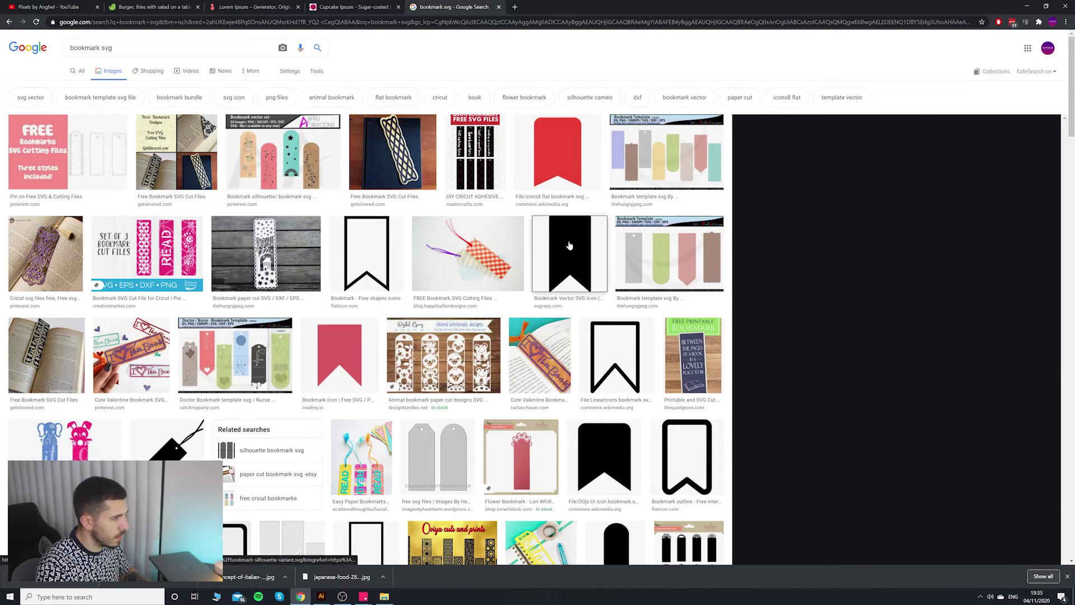
{"action": "scroll", "coordinate": [500, 307], "scroll_direction": "down", "scroll_amount": 1}
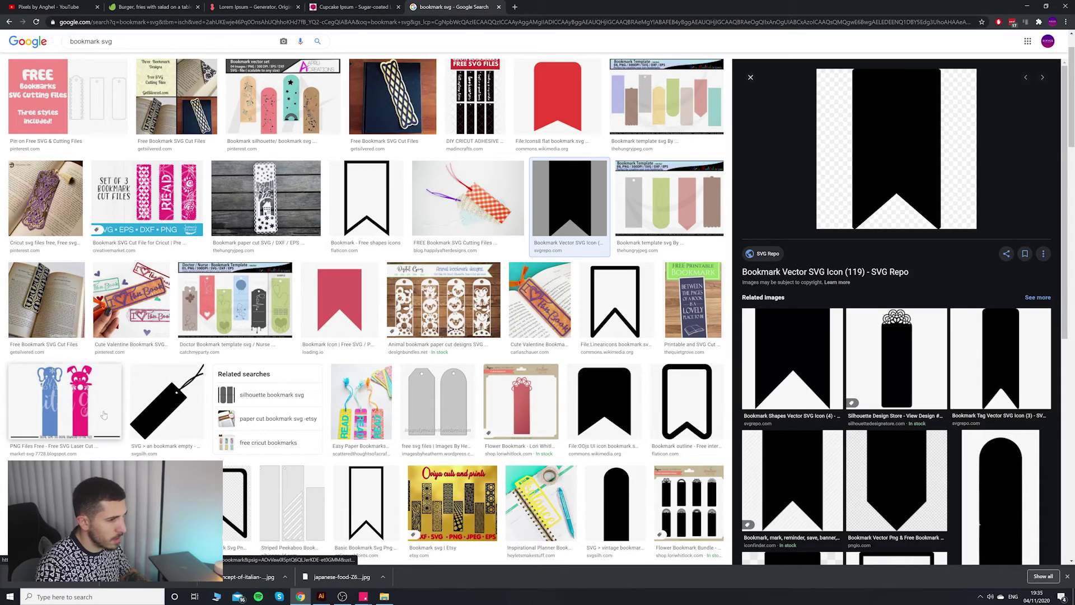
{"action": "scroll", "coordinate": [334, 409], "scroll_direction": "down", "scroll_amount": 1}
{"action": "scroll", "coordinate": [334, 409], "scroll_direction": "down", "scroll_amount": 6}
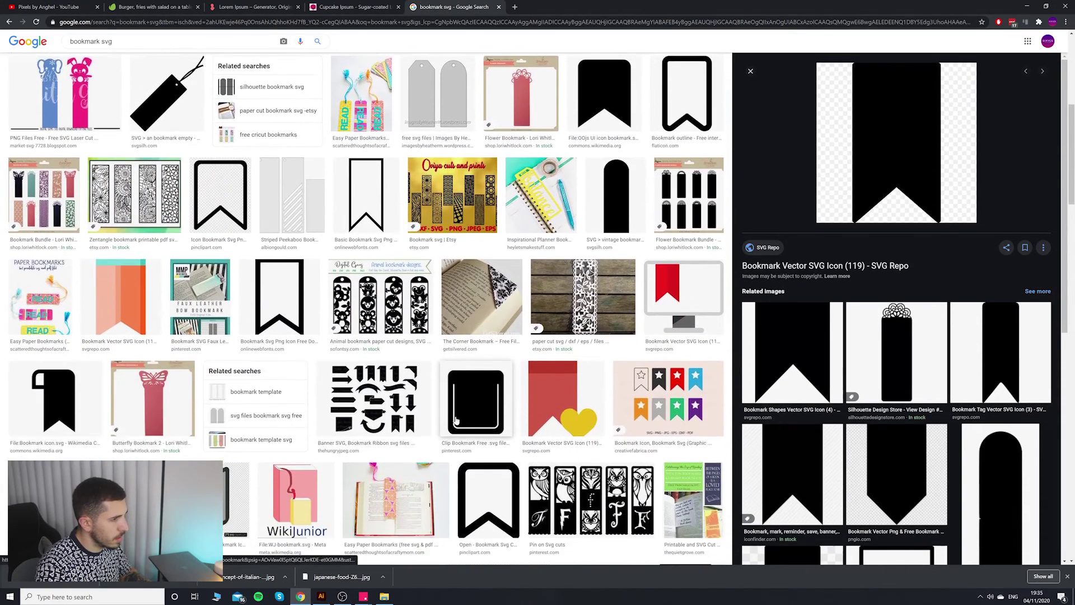
{"action": "scroll", "coordinate": [122, 398], "scroll_direction": "down", "scroll_amount": 3}
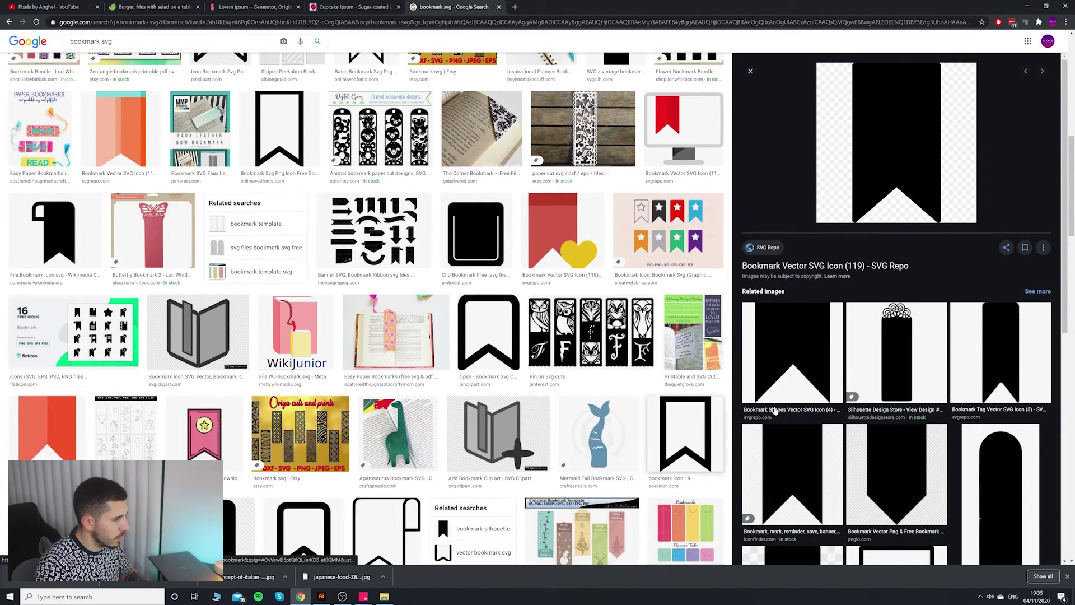
{"action": "scroll", "coordinate": [864, 412], "scroll_direction": "up", "scroll_amount": 3}
{"action": "scroll", "coordinate": [864, 412], "scroll_direction": "up", "scroll_amount": 2}
{"action": "right_click", "coordinate": [904, 177]}
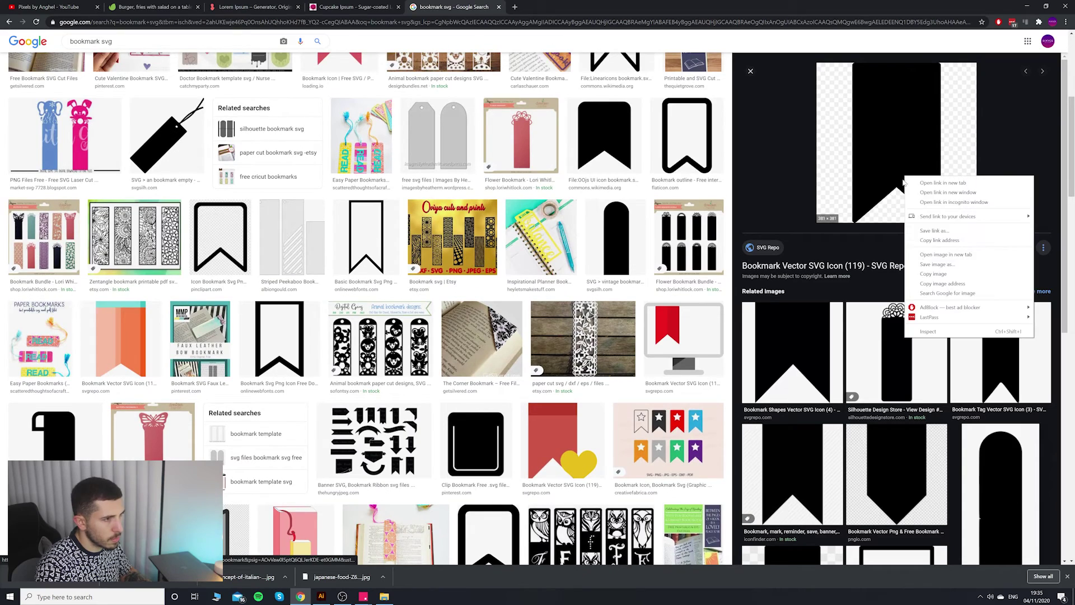
{"action": "left_click", "coordinate": [936, 264]}
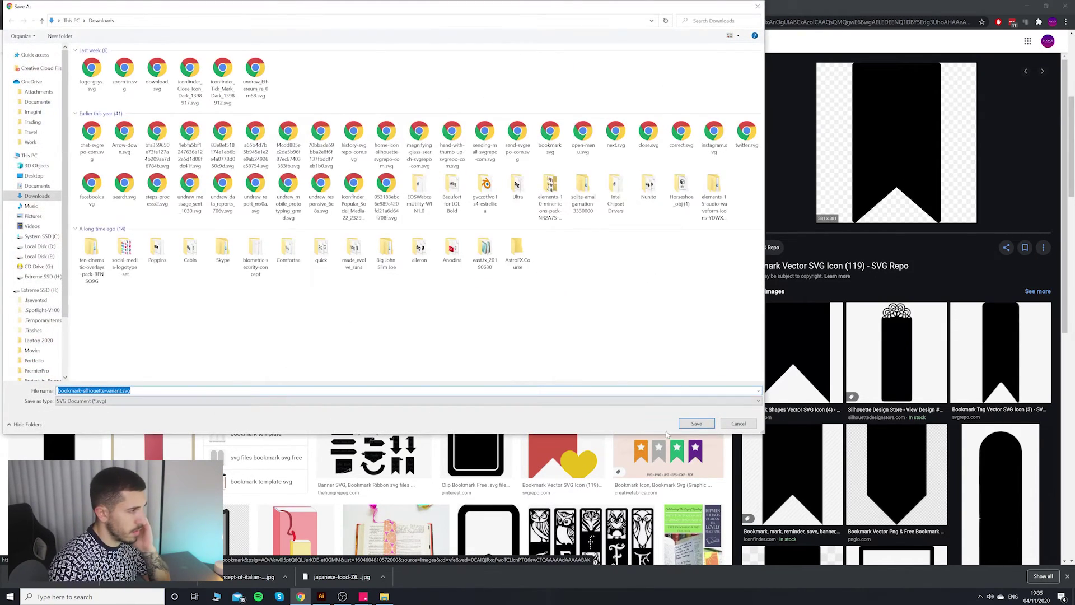
{"action": "left_click", "coordinate": [696, 423]}
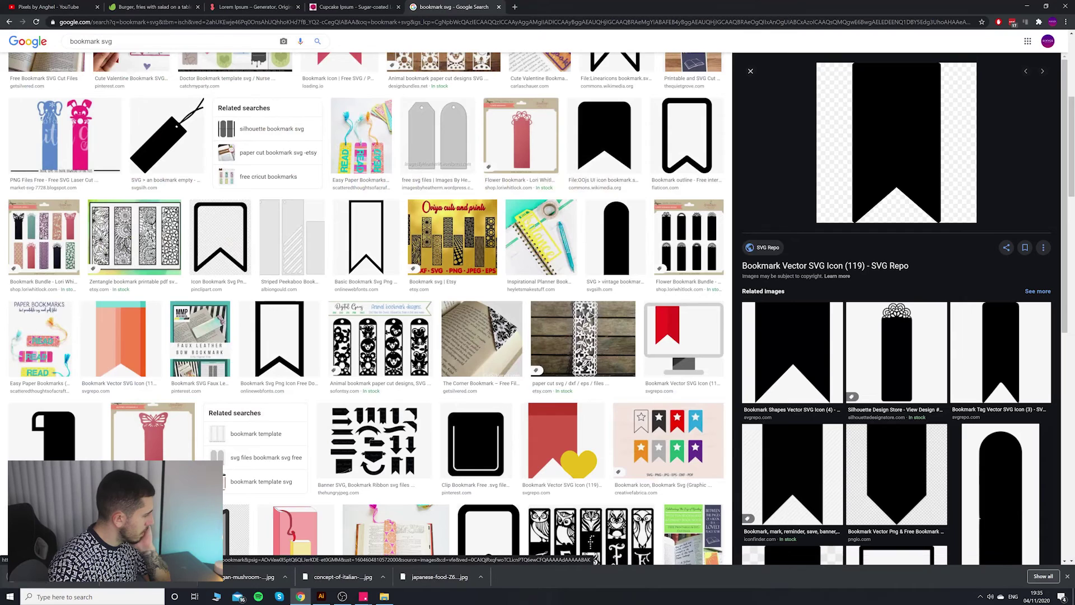
In InVision Studio, replace the old bookmark image on Artboard 2 with bookmark-silhouette-variant.svg and select its group.
{"action": "mouse_move", "coordinate": [367, 597]}
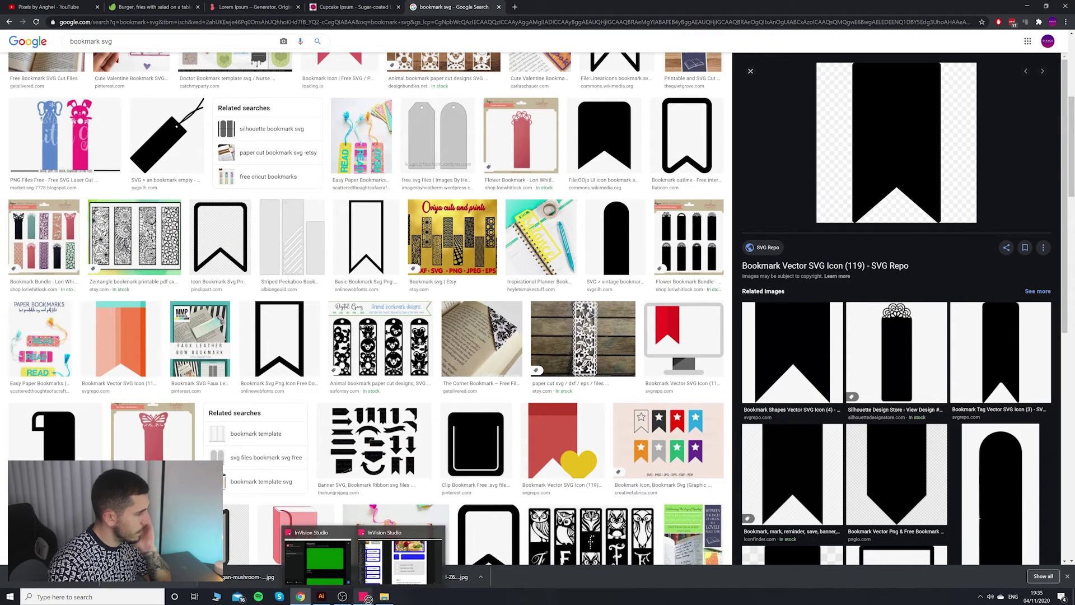
{"action": "left_click", "coordinate": [386, 570]}
{"action": "key", "text": "ctrl+v"}
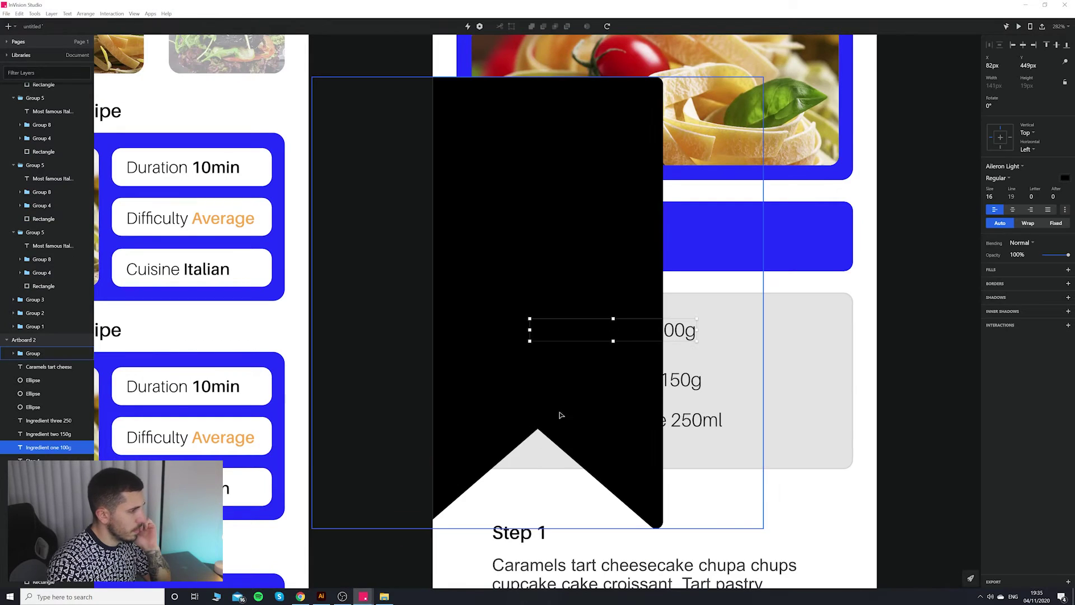
{"action": "left_click", "coordinate": [1064, 178]}
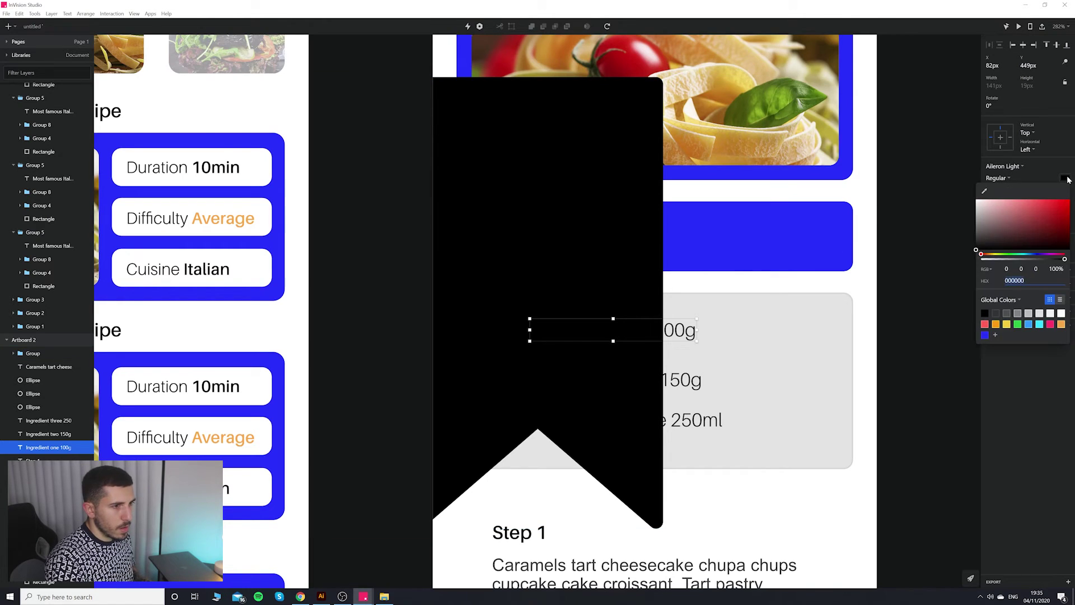
{"action": "left_click", "coordinate": [625, 205]}
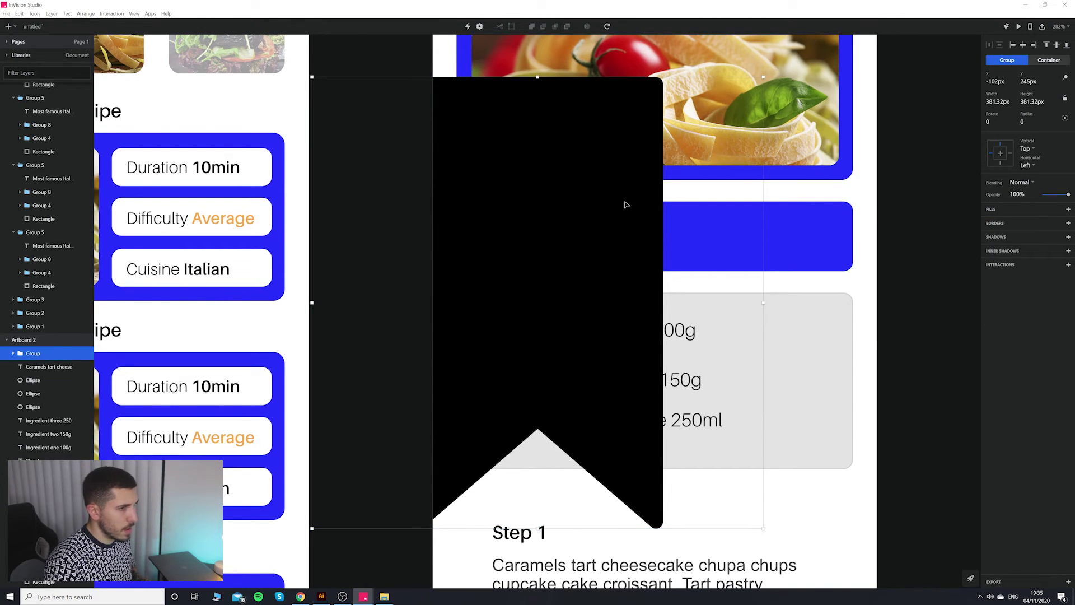
Move the bookmark's Capa_1 group to about X 77, Y 235 px and select the group nested inside it.
{"action": "double_click", "coordinate": [626, 205]}
{"action": "left_click_drag", "start_coordinate": [699, 215], "coordinate": [790, 209]}
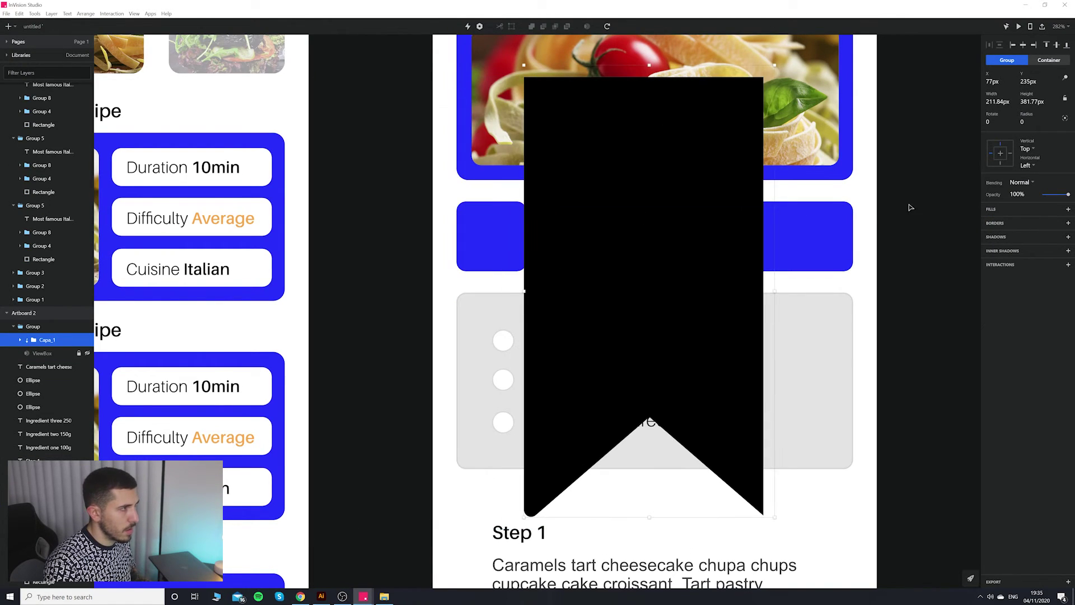
{"action": "double_click", "coordinate": [721, 211]}
Try to recolour the bookmark by adding a white fill to its nested group, and undo the fill.
{"action": "left_click", "coordinate": [1016, 210]}
{"action": "left_click", "coordinate": [1000, 221]}
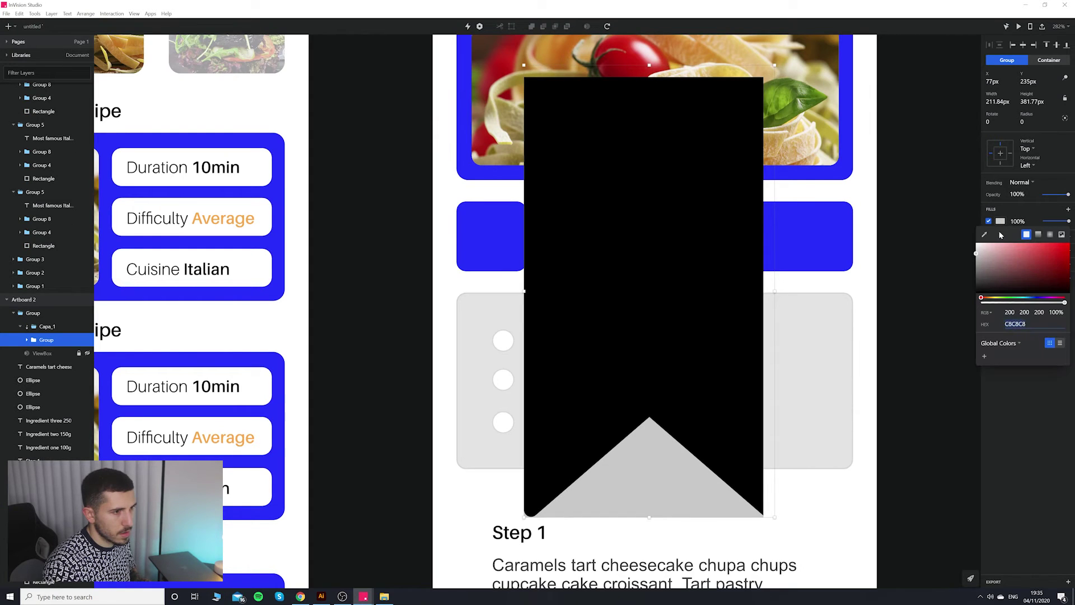
{"action": "left_click_drag", "start_coordinate": [1001, 247], "coordinate": [937, 230]}
{"action": "left_click", "coordinate": [942, 275]}
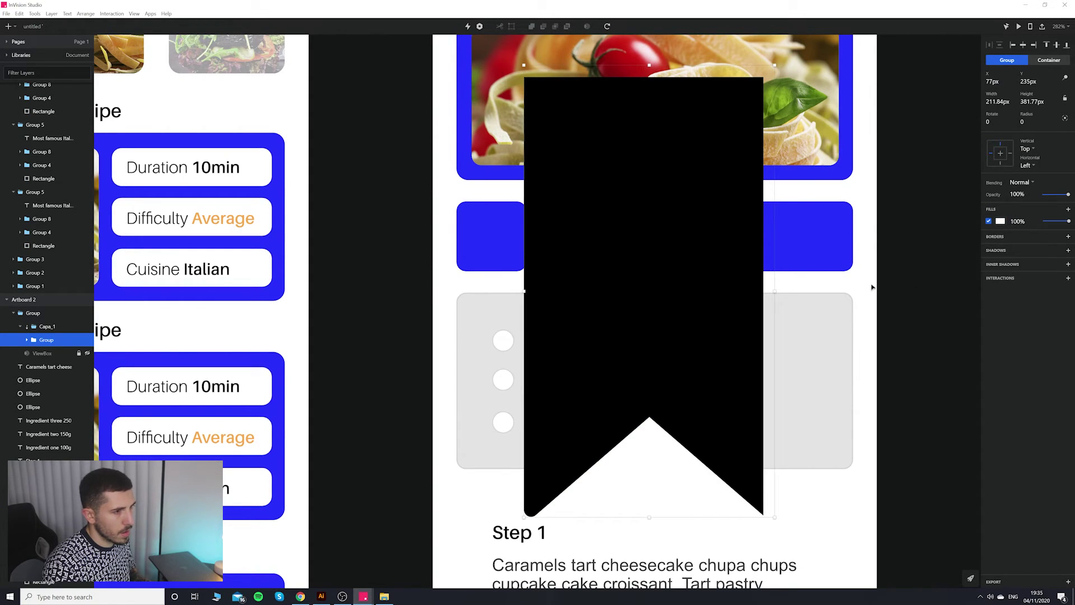
{"action": "key", "text": "ctrl+z"}
{"action": "key", "text": "ctrl+z"}
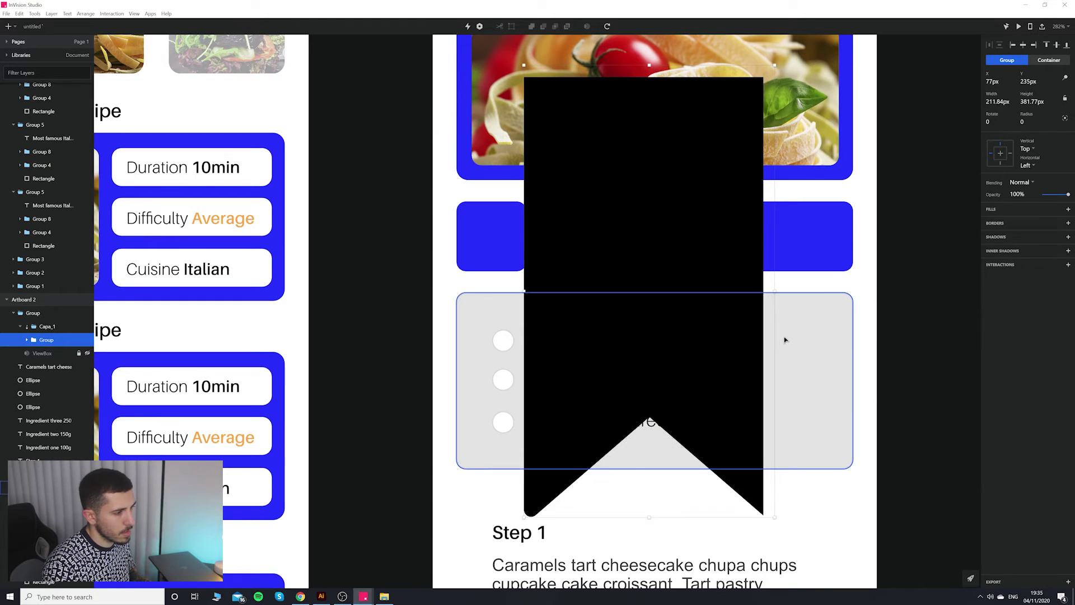
Select the bookmark's path, move it to about X 56, Y 253 px, and set its fill to white (FFFFFF).
{"action": "double_click", "coordinate": [753, 276]}
{"action": "left_click_drag", "start_coordinate": [647, 221], "coordinate": [621, 241]}
{"action": "scroll", "coordinate": [813, 294], "scroll_direction": "down", "scroll_amount": 2}
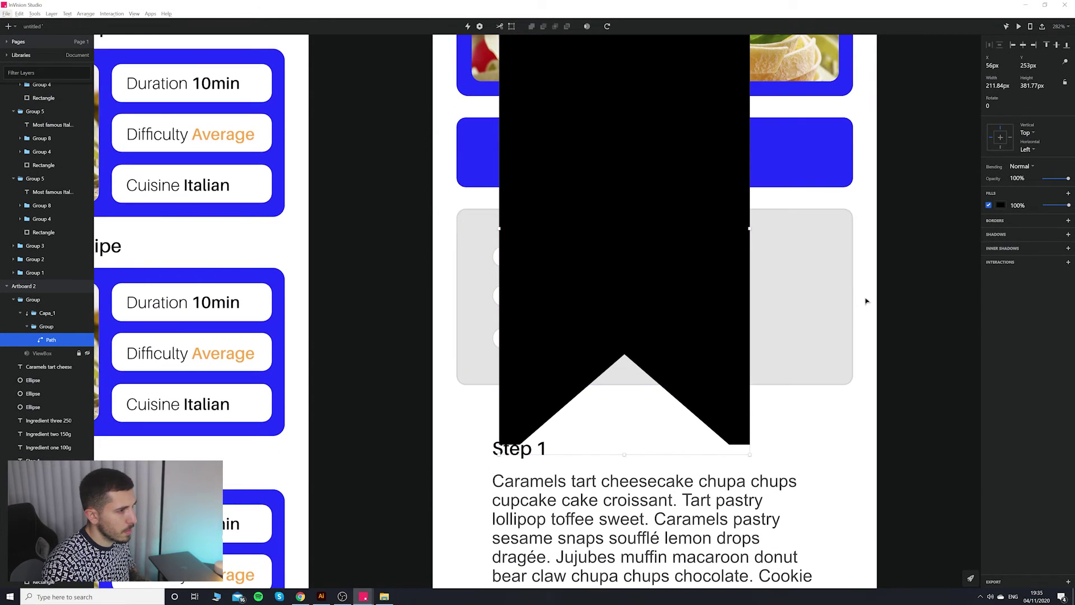
{"action": "scroll", "coordinate": [923, 314], "scroll_direction": "down", "scroll_amount": 3}
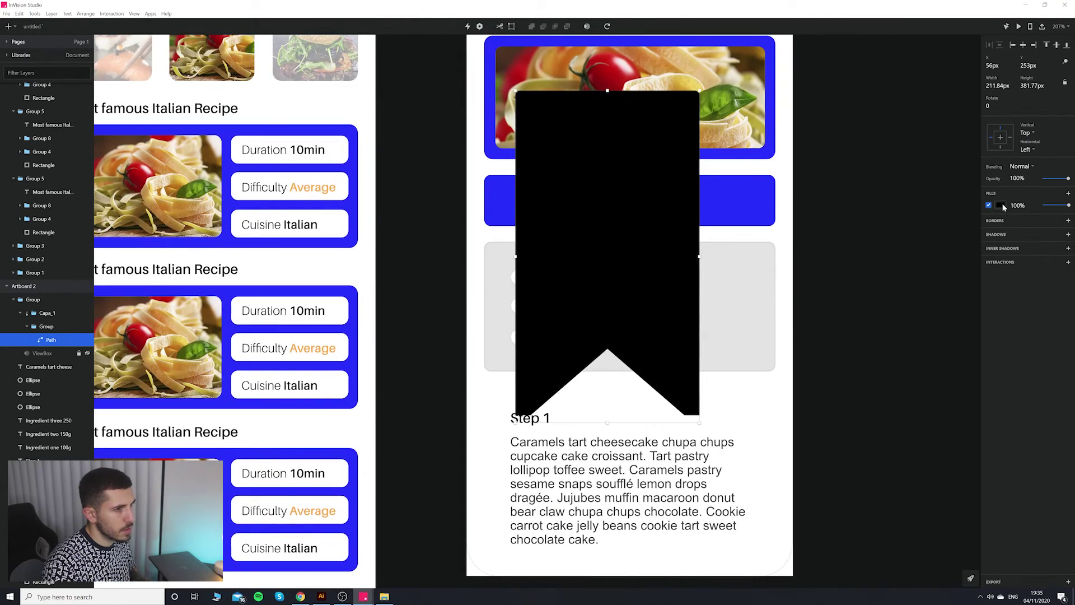
{"action": "left_click", "coordinate": [1000, 206]}
{"action": "left_click", "coordinate": [979, 242]}
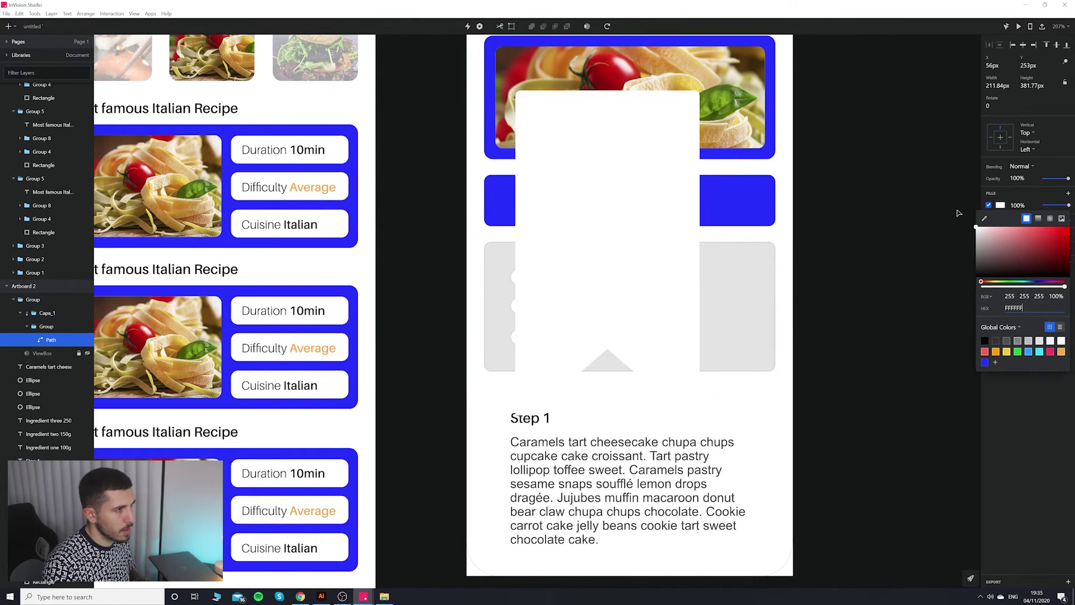
Scale the white bookmark path down and fit it in the middle of the small blue square.
{"action": "left_click", "coordinate": [631, 225]}
{"action": "left_click_drag", "start_coordinate": [701, 95], "coordinate": [511, 204]}
{"action": "key", "text": "Escape"}
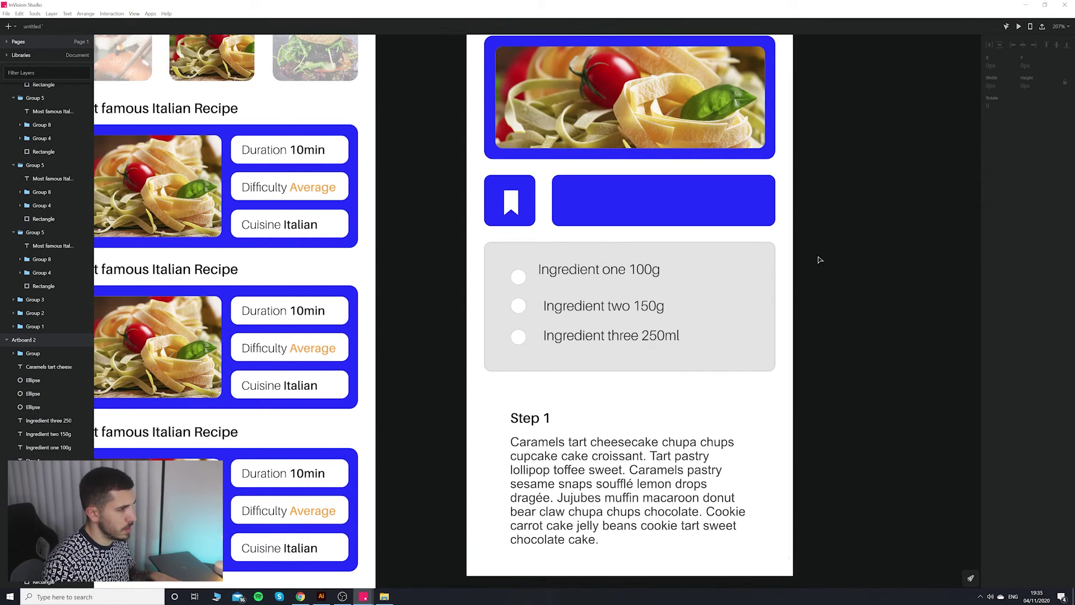
Select the bookmark icon's Capa_1 group in the small blue square and nudge it to X 42, Y 367 px.
{"action": "scroll", "coordinate": [783, 271], "scroll_direction": "up", "scroll_amount": 2}
{"action": "scroll", "coordinate": [782, 271], "scroll_direction": "down", "scroll_amount": 5}
{"action": "scroll", "coordinate": [714, 280], "scroll_direction": "up", "scroll_amount": 5}
{"action": "scroll", "coordinate": [713, 280], "scroll_direction": "up", "scroll_amount": 5}
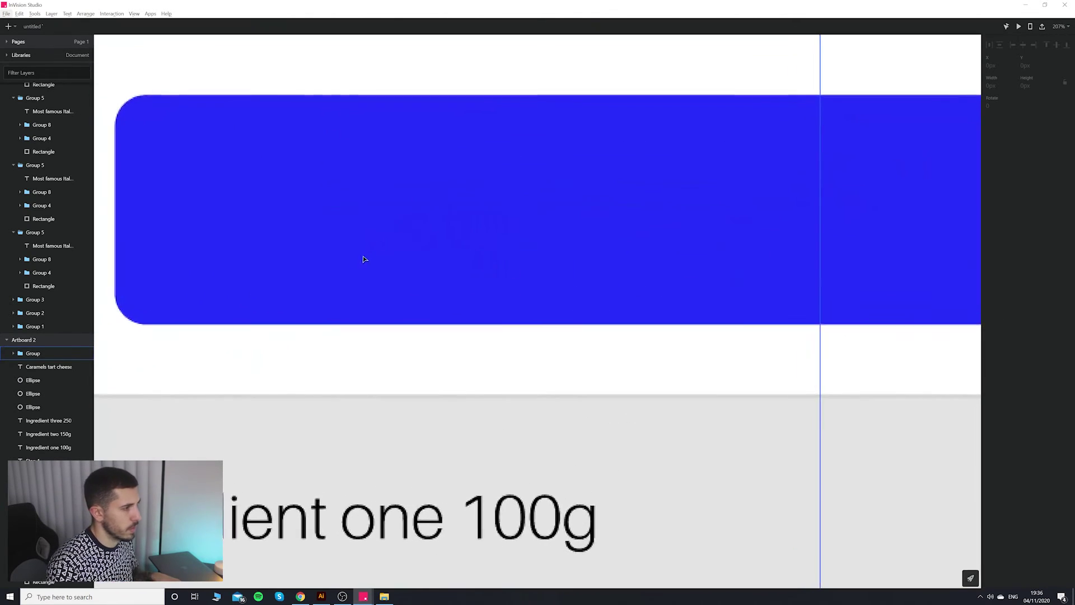
{"action": "scroll", "coordinate": [363, 257], "scroll_direction": "down", "scroll_amount": 5}
{"action": "left_click", "coordinate": [266, 250]}
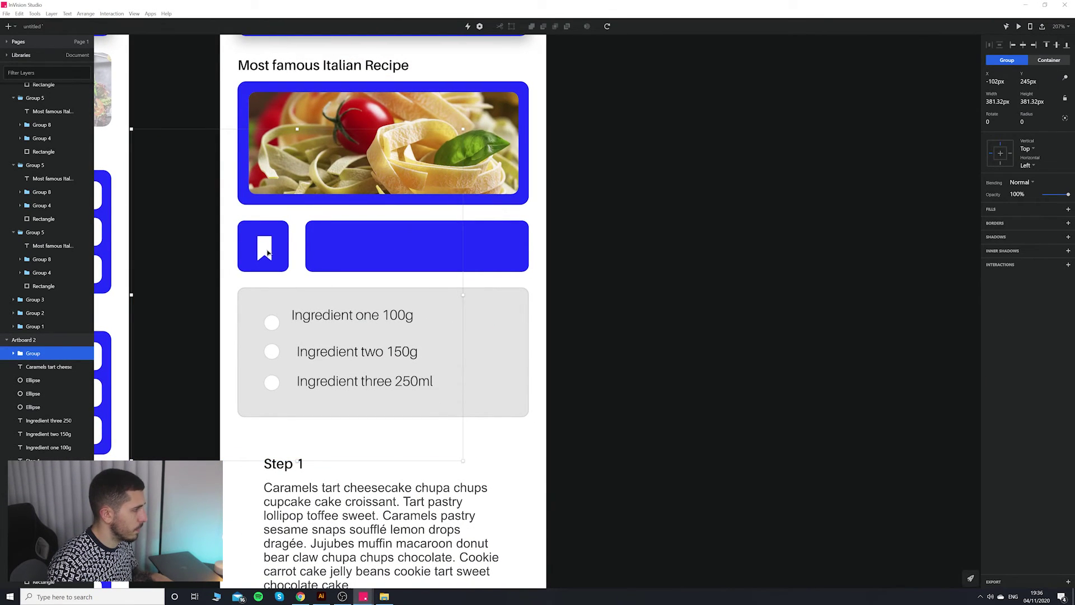
{"action": "double_click", "coordinate": [266, 250]}
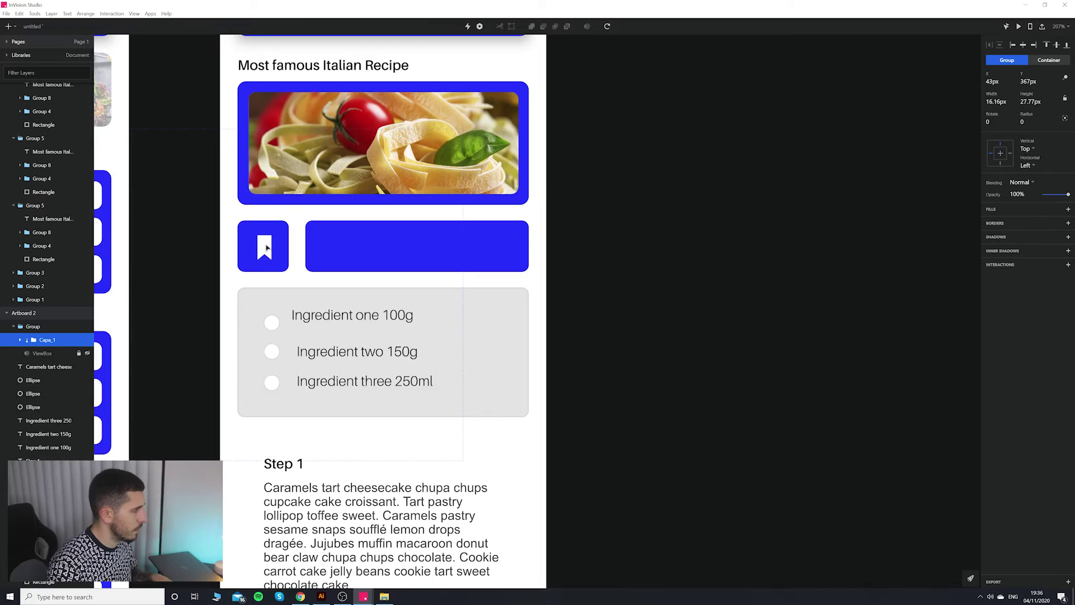
{"action": "key", "text": "Escape"}
{"action": "left_click_drag", "start_coordinate": [564, 280], "coordinate": [772, 307]}
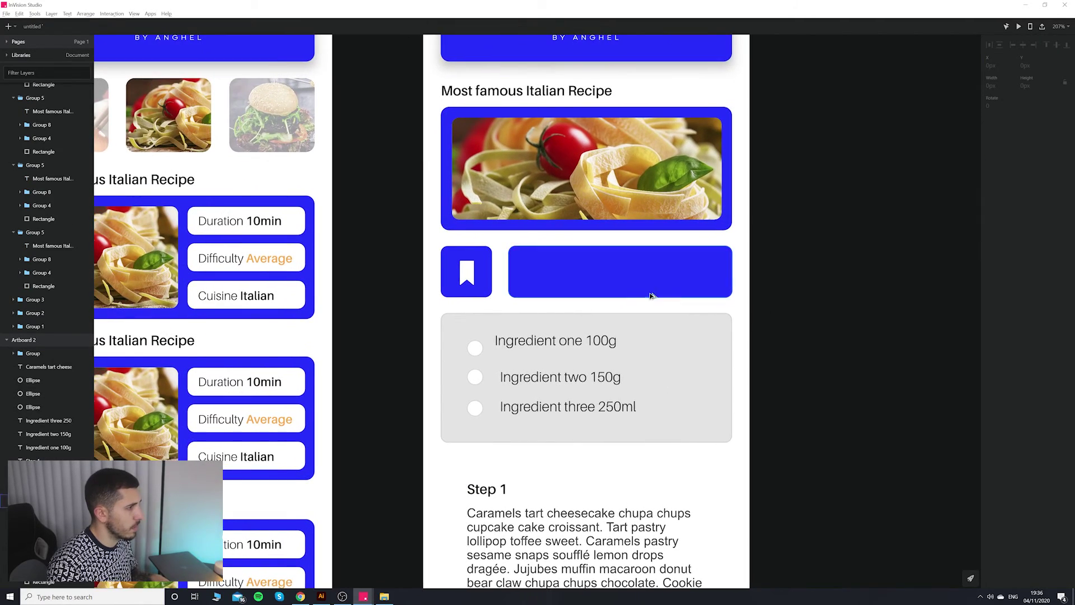
Scale the bookmark's Capa_1 group down slightly from its lower corner inside the small blue square.
{"action": "scroll", "coordinate": [643, 291], "scroll_direction": "down", "scroll_amount": 2}
{"action": "scroll", "coordinate": [681, 269], "scroll_direction": "down", "scroll_amount": 6}
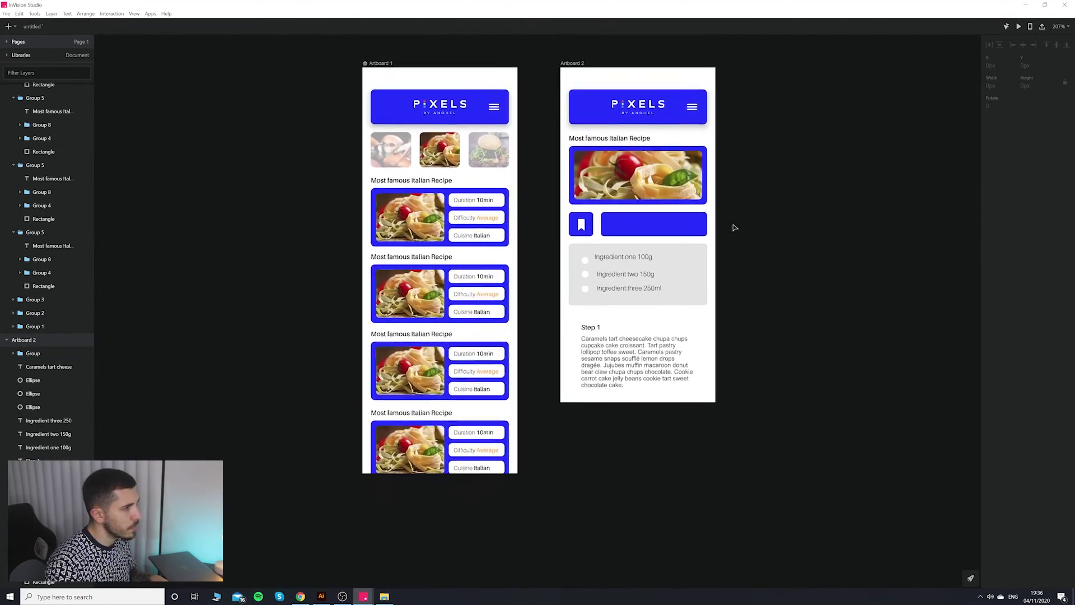
{"action": "scroll", "coordinate": [735, 228], "scroll_direction": "up", "scroll_amount": 2}
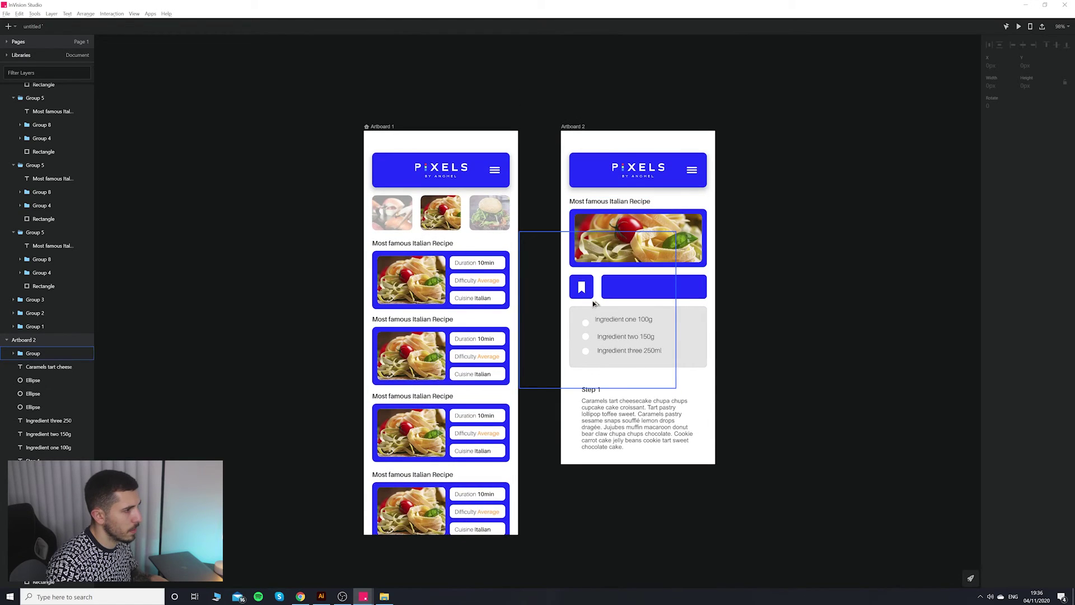
{"action": "scroll", "coordinate": [595, 303], "scroll_direction": "up", "scroll_amount": 10}
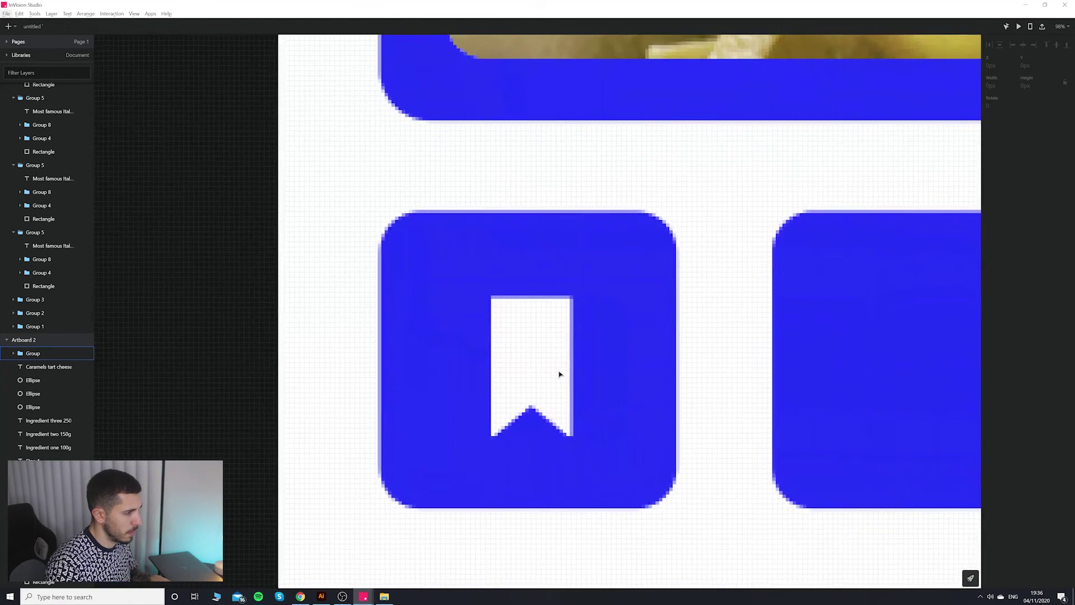
{"action": "left_click", "coordinate": [572, 390]}
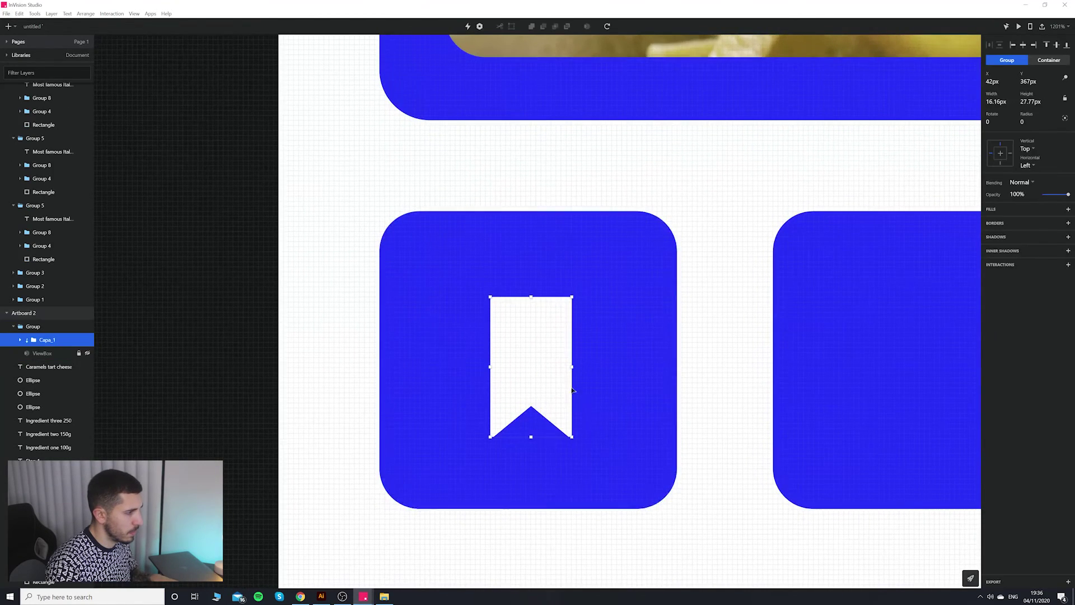
{"action": "key", "text": "Escape"}
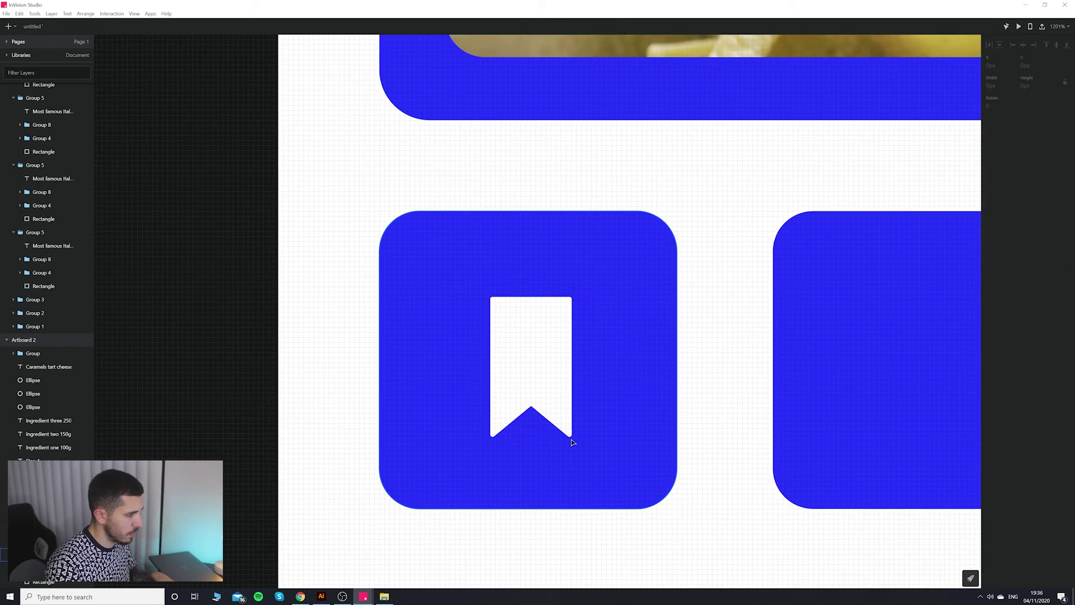
{"action": "left_click", "coordinate": [571, 431]}
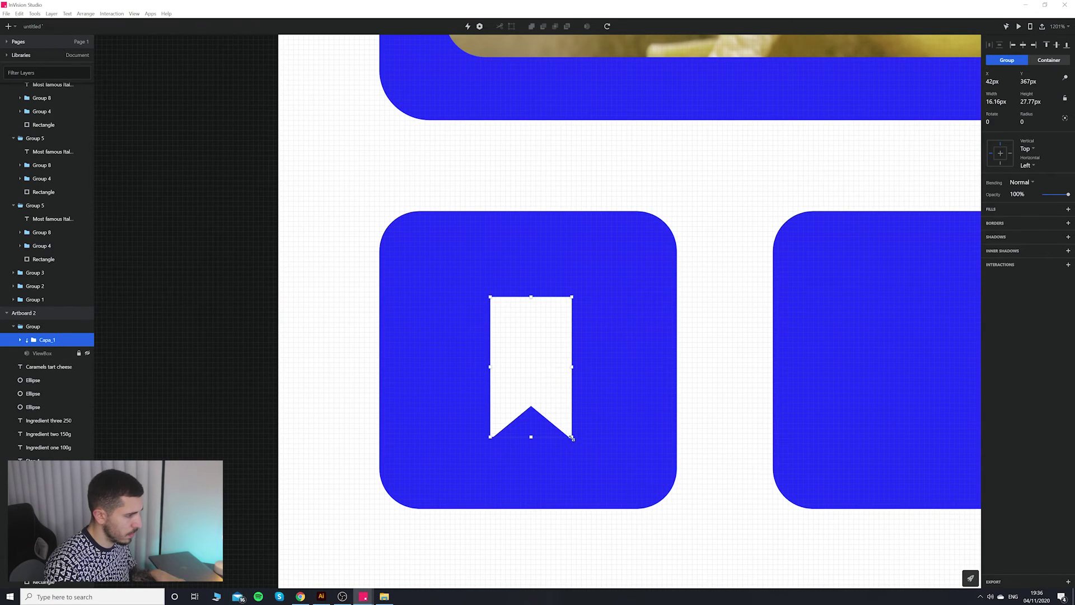
{"action": "left_click_drag", "start_coordinate": [572, 438], "coordinate": [569, 430]}
{"action": "left_click", "coordinate": [711, 427]}
{"action": "scroll", "coordinate": [712, 427], "scroll_direction": "down", "scroll_amount": 2}
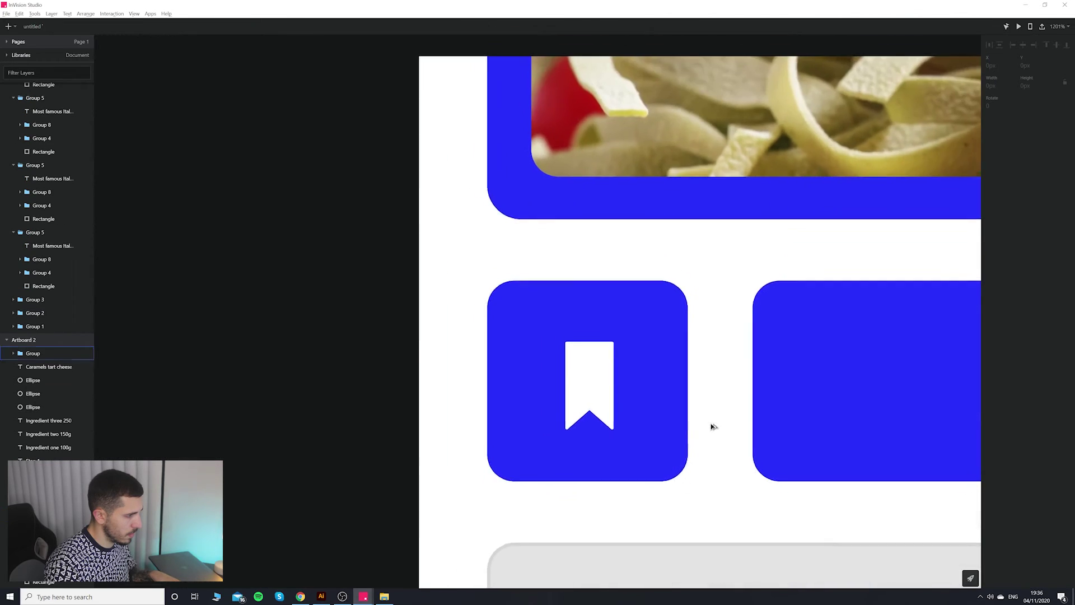
Try to copy the "Most famous Italian Recipe" title on Artboard 2 onto the wide blue button, at about X 121, Y 378 px.
{"action": "scroll", "coordinate": [711, 425], "scroll_direction": "down", "scroll_amount": 5}
{"action": "scroll", "coordinate": [728, 428], "scroll_direction": "up", "scroll_amount": 3}
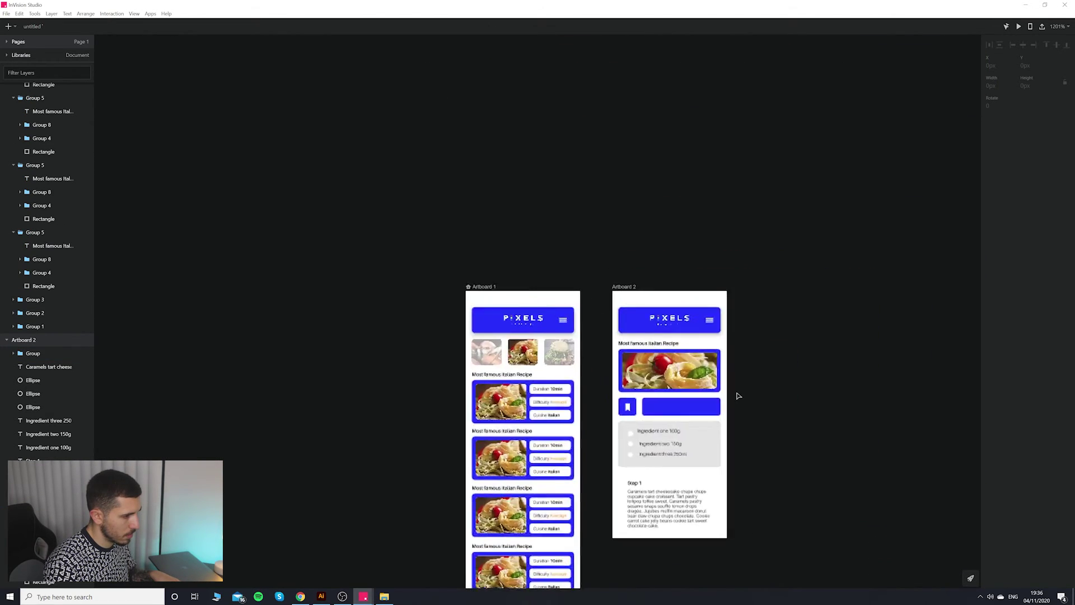
{"action": "scroll", "coordinate": [737, 396], "scroll_direction": "up", "scroll_amount": 2}
{"action": "scroll", "coordinate": [734, 398], "scroll_direction": "down", "scroll_amount": 4}
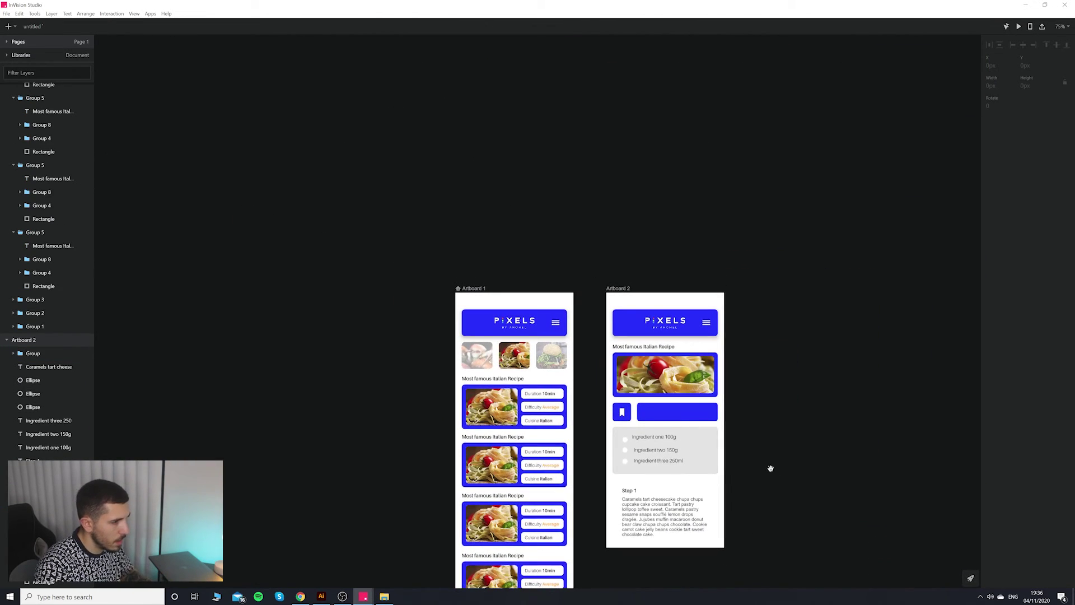
{"action": "left_click_drag", "start_coordinate": [770, 468], "coordinate": [686, 390]}
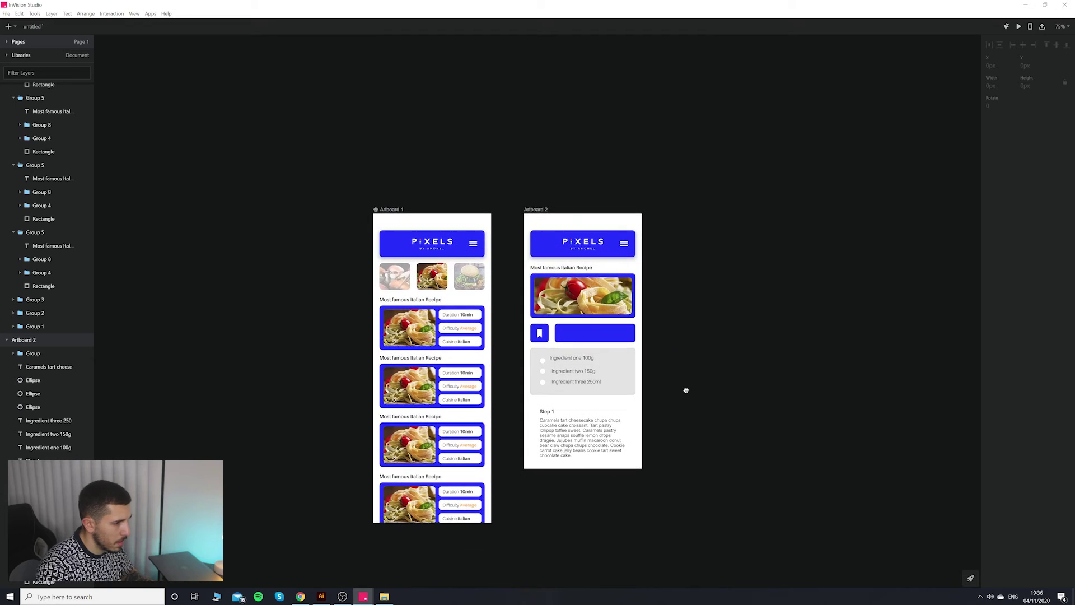
{"action": "left_click", "coordinate": [575, 271]}
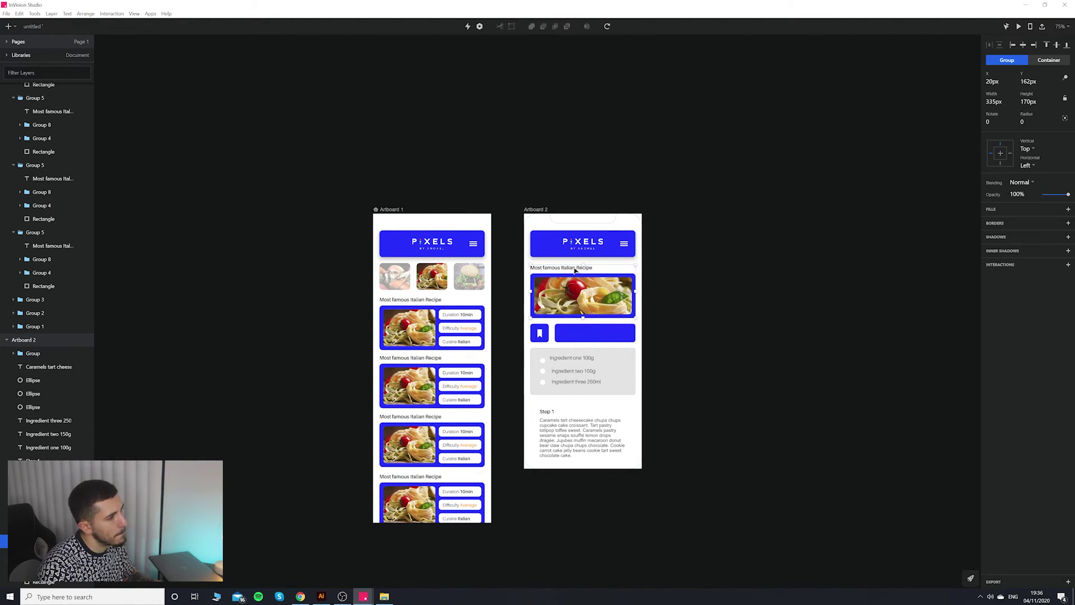
{"action": "left_click", "coordinate": [575, 271]}
{"action": "left_click_drag", "start_coordinate": [491, 290], "coordinate": [599, 356]}
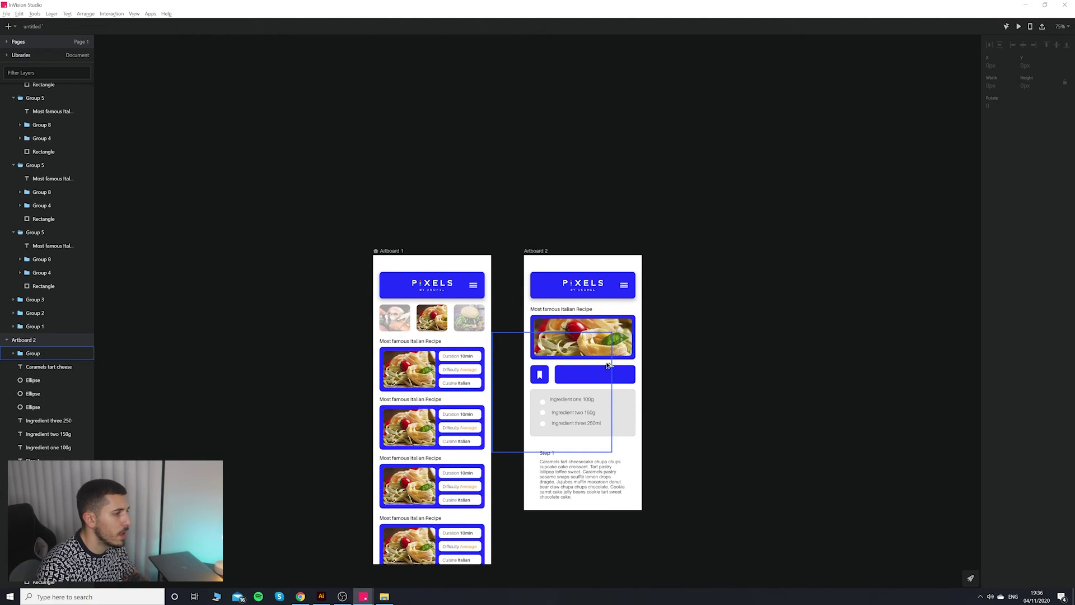
{"action": "scroll", "coordinate": [610, 313], "scroll_direction": "up", "scroll_amount": 5}
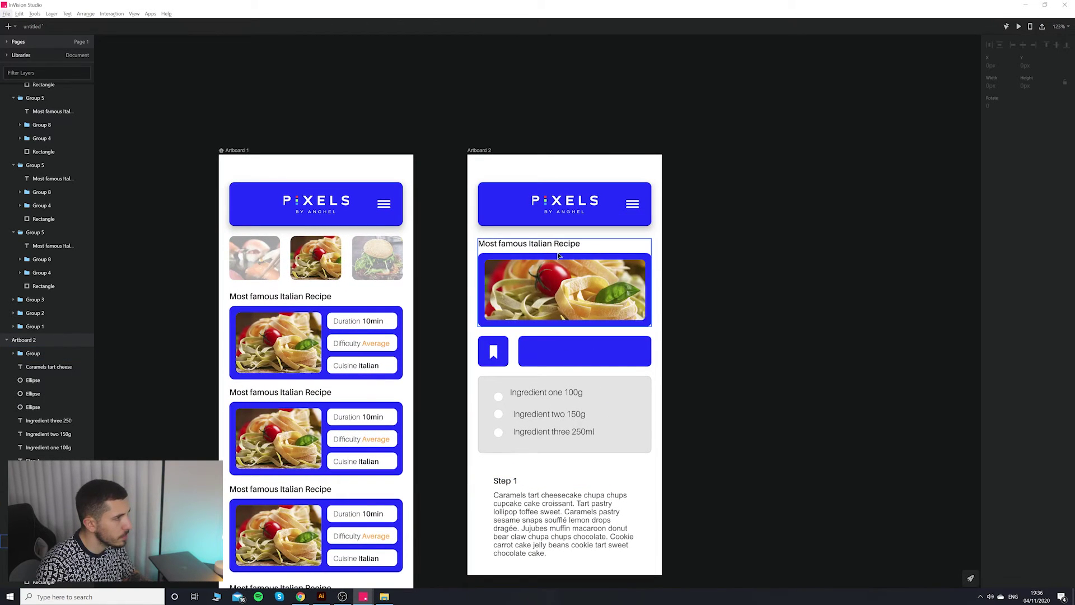
{"action": "left_click", "coordinate": [563, 244]}
{"action": "left_click", "coordinate": [562, 244]}
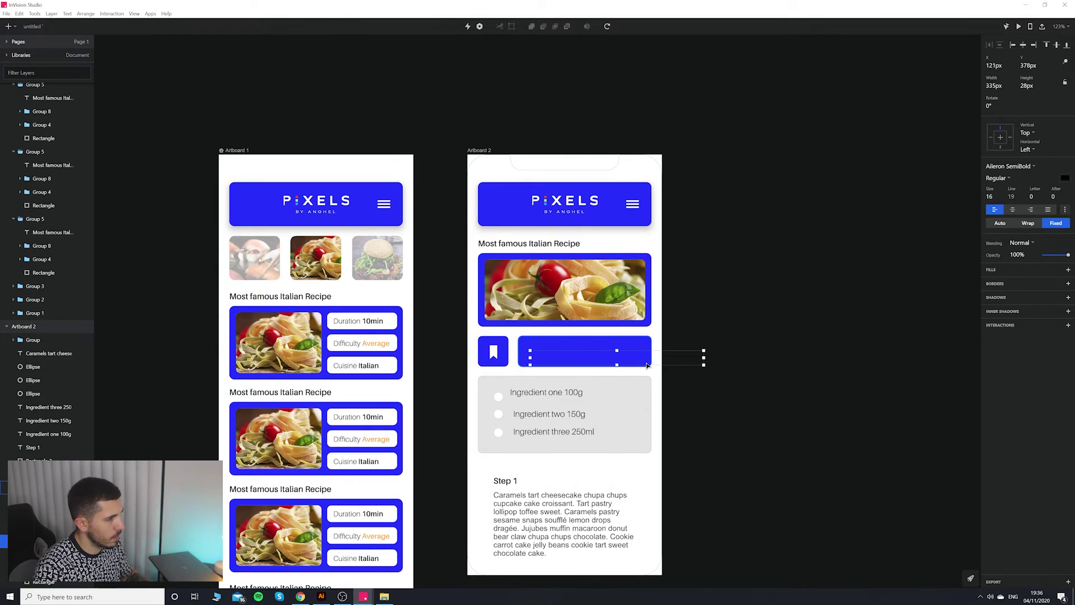
{"action": "left_click", "coordinate": [693, 357]}
{"action": "double_click", "coordinate": [542, 243]}
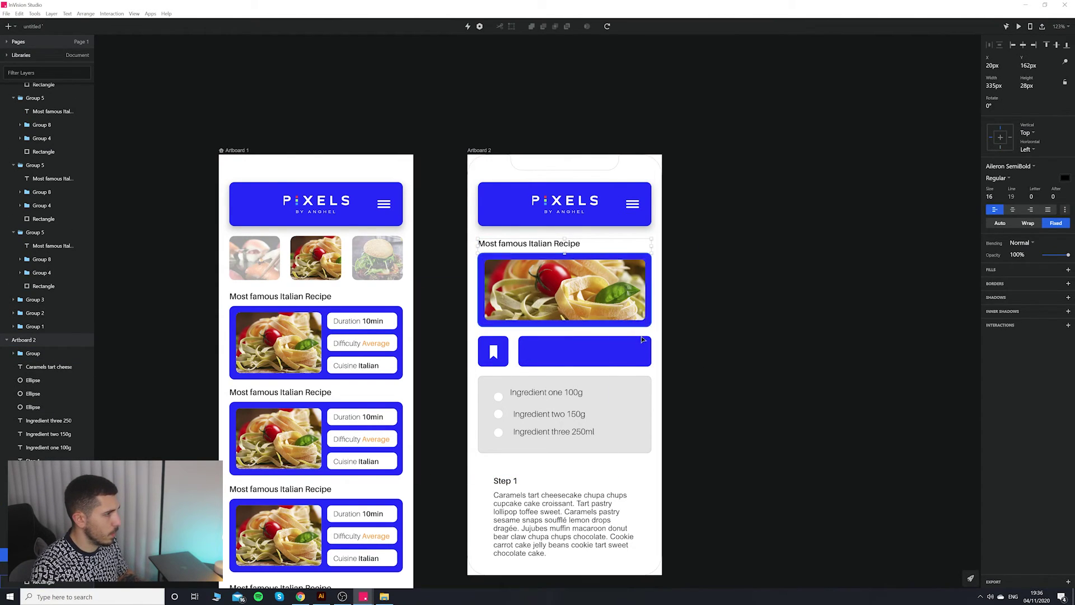
{"action": "key", "text": "Escape"}
{"action": "left_click", "coordinate": [591, 349]}
Duplicate the "Most famous Italian Recipe" title onto the wide blue button and change the copy's text to "Favourite Italian Food".
{"action": "double_click", "coordinate": [563, 244]}
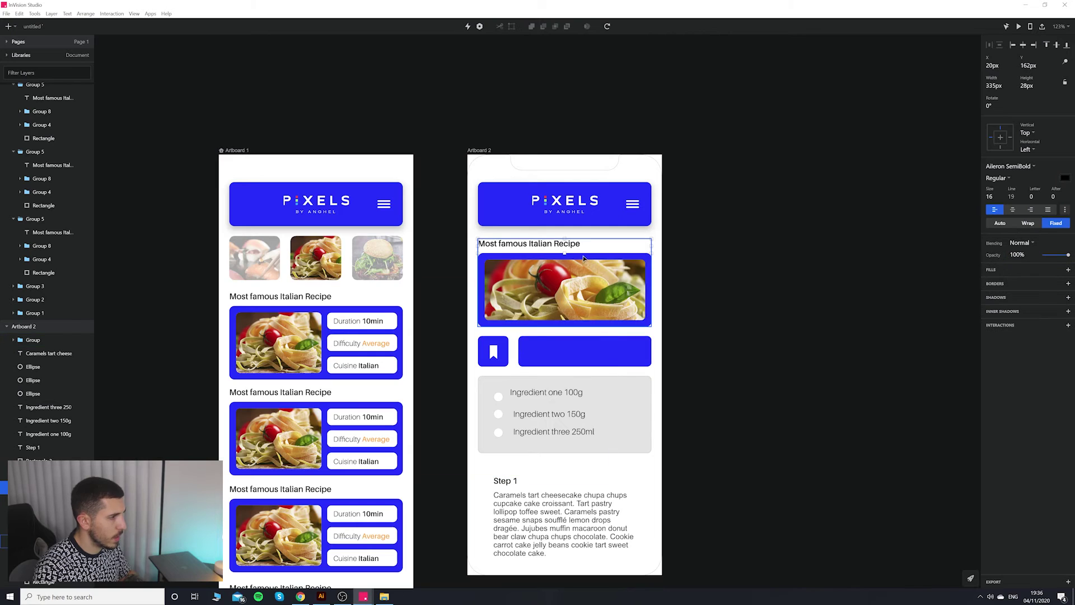
{"action": "left_click_drag", "start_coordinate": [578, 249], "coordinate": [626, 364]}
{"action": "key", "text": "Return"}
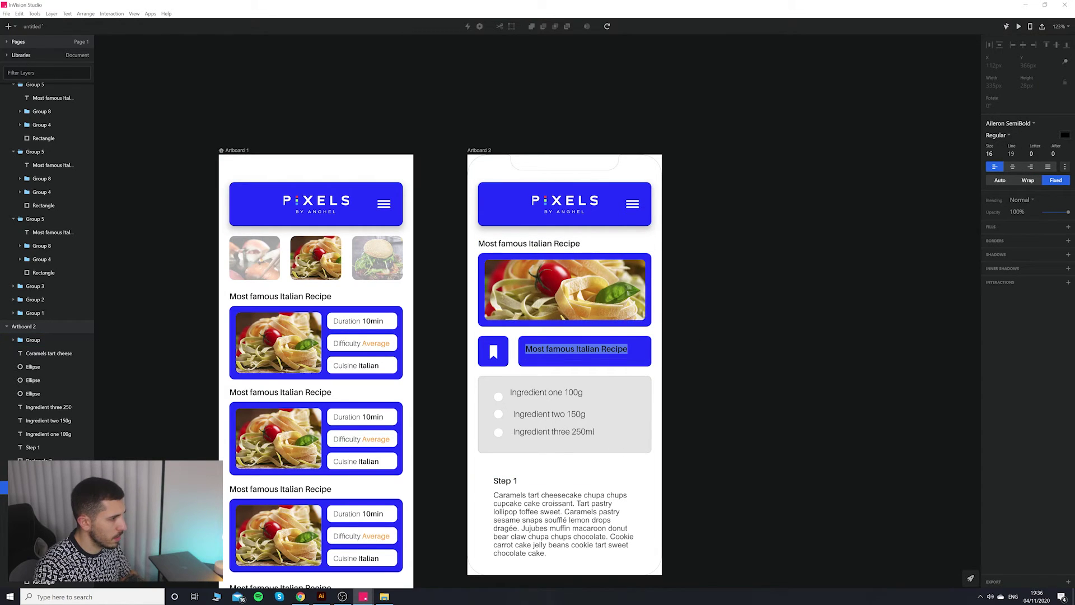
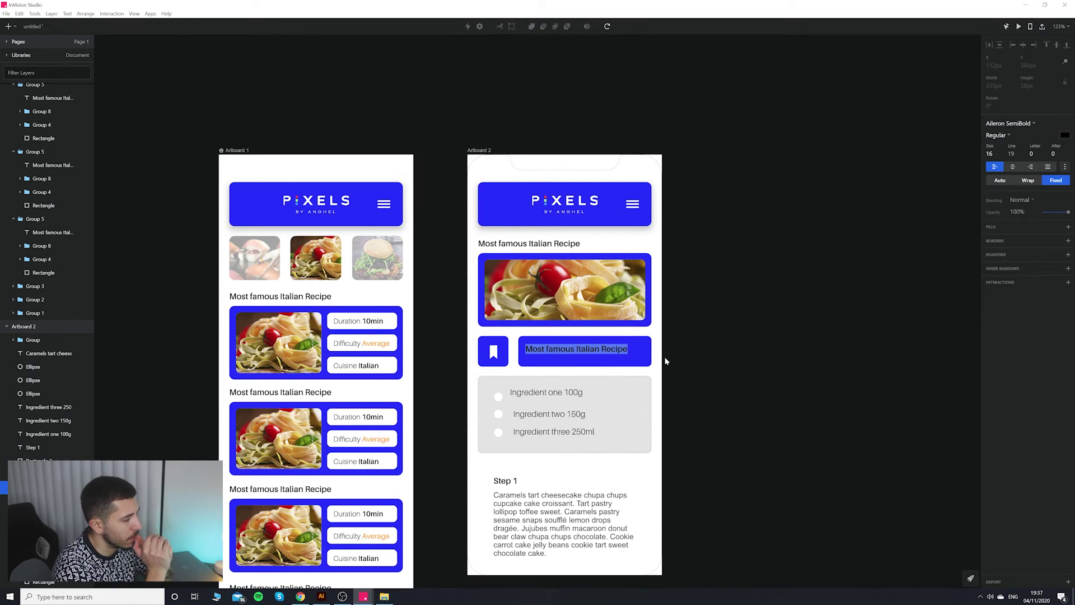
{"action": "type", "text": "Favourite Italian Food"}
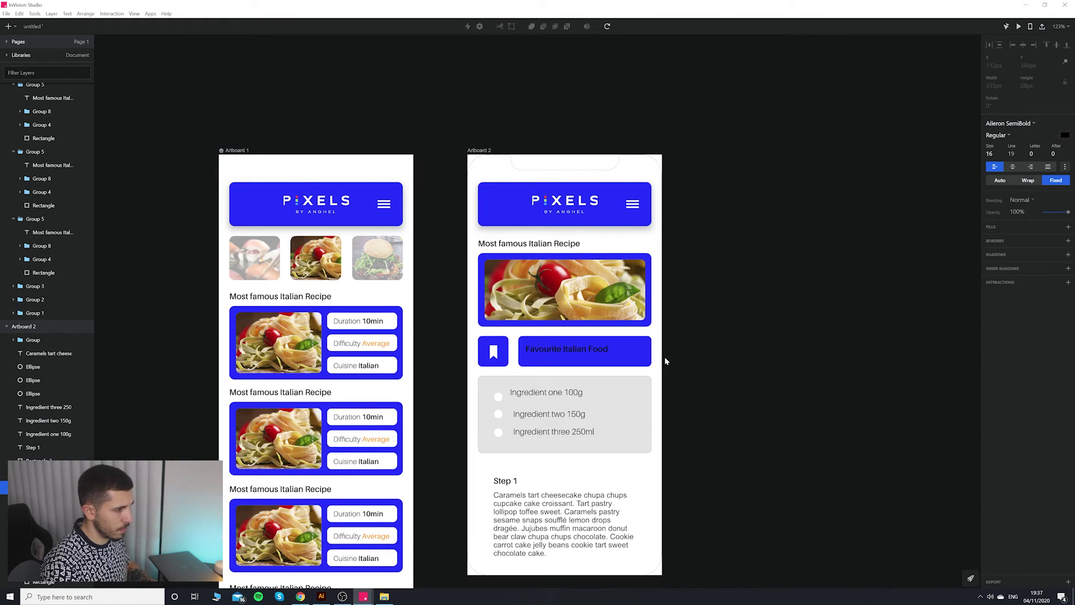
{"action": "left_click", "coordinate": [694, 352]}
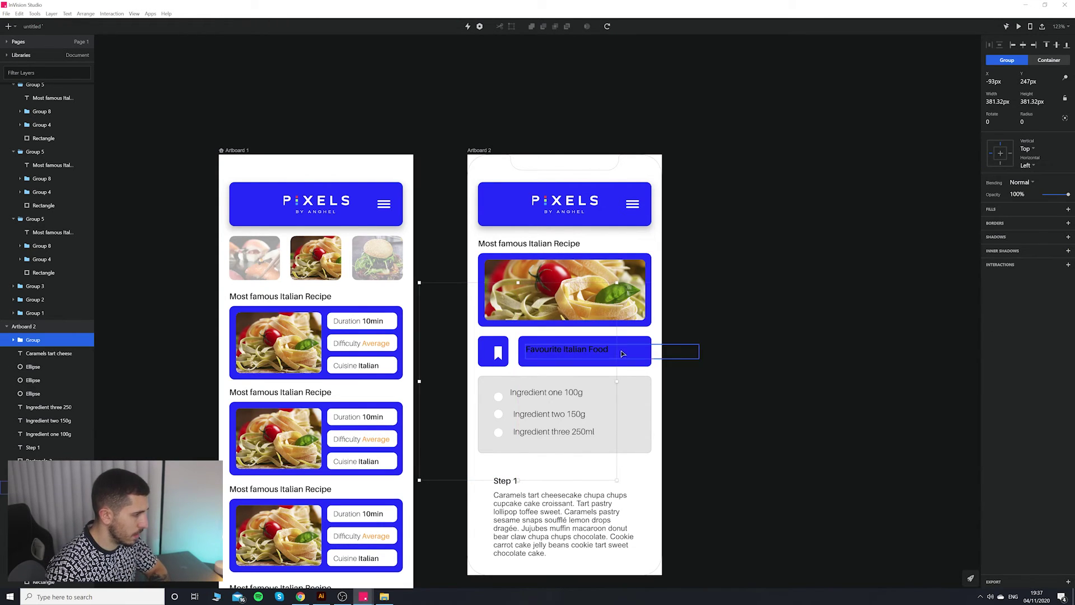
Move the "Favourite Italian Food" text to X 121, Y 372 px and set its colour to white (FFFFFF).
{"action": "mouse_move", "coordinate": [623, 354]}
{"action": "left_mouse_down"}
{"action": "mouse_move", "coordinate": [608, 353]}
{"action": "mouse_move", "coordinate": [624, 357]}
{"action": "left_mouse_up"}
{"action": "double_click", "coordinate": [614, 354]}
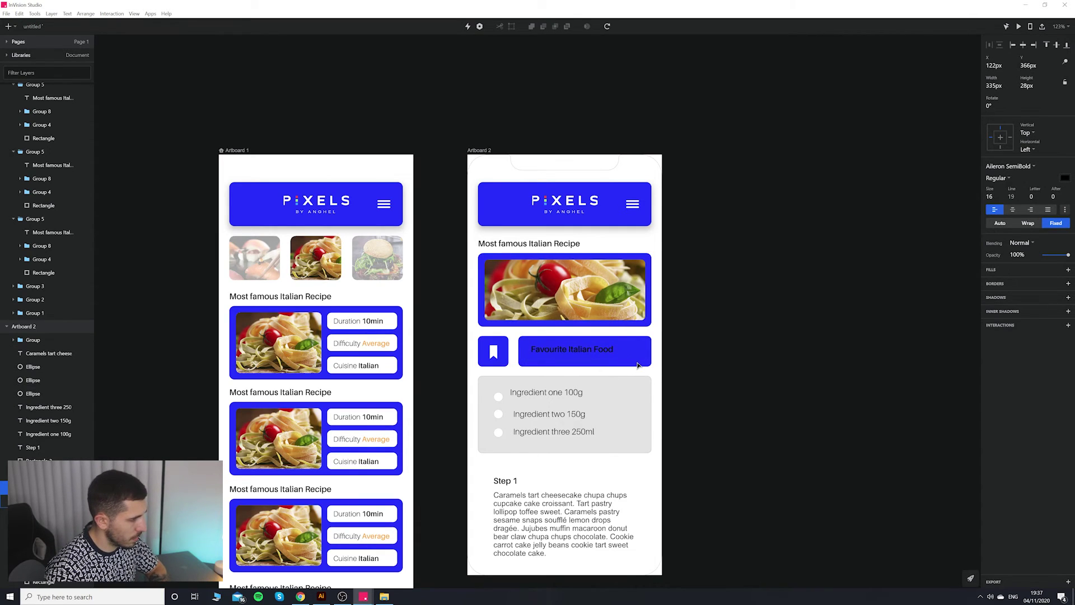
{"action": "left_click", "coordinate": [1064, 178]}
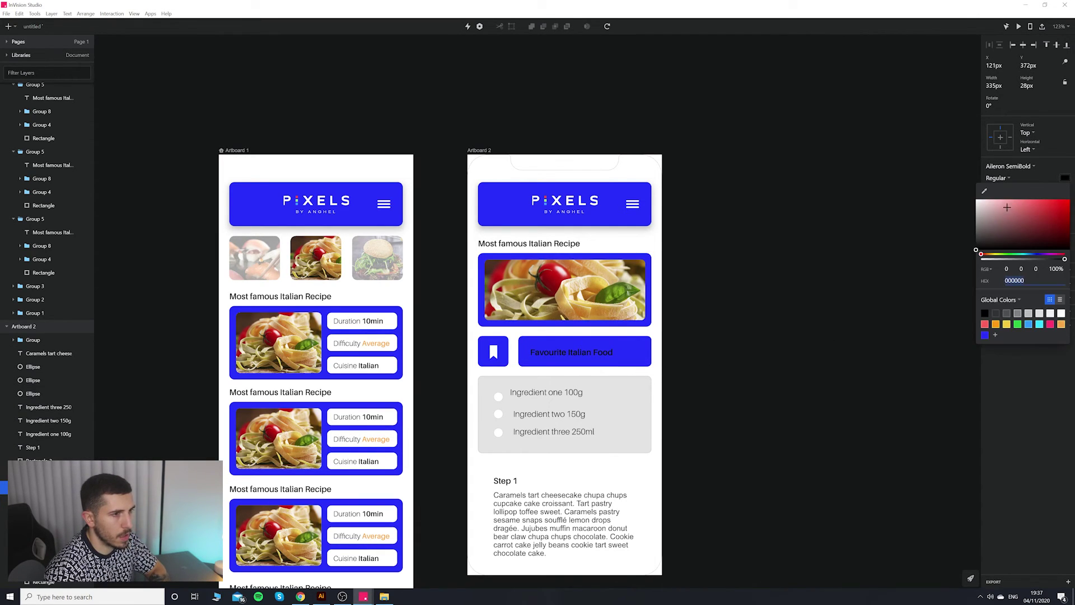
{"action": "left_click_drag", "start_coordinate": [996, 213], "coordinate": [914, 170]}
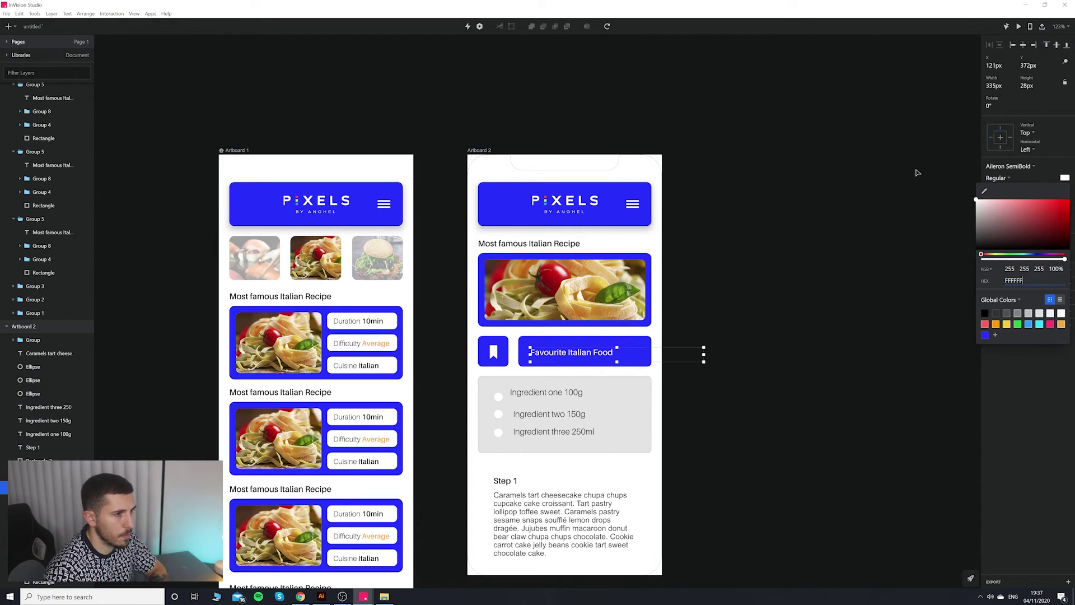
{"action": "left_click", "coordinate": [750, 361]}
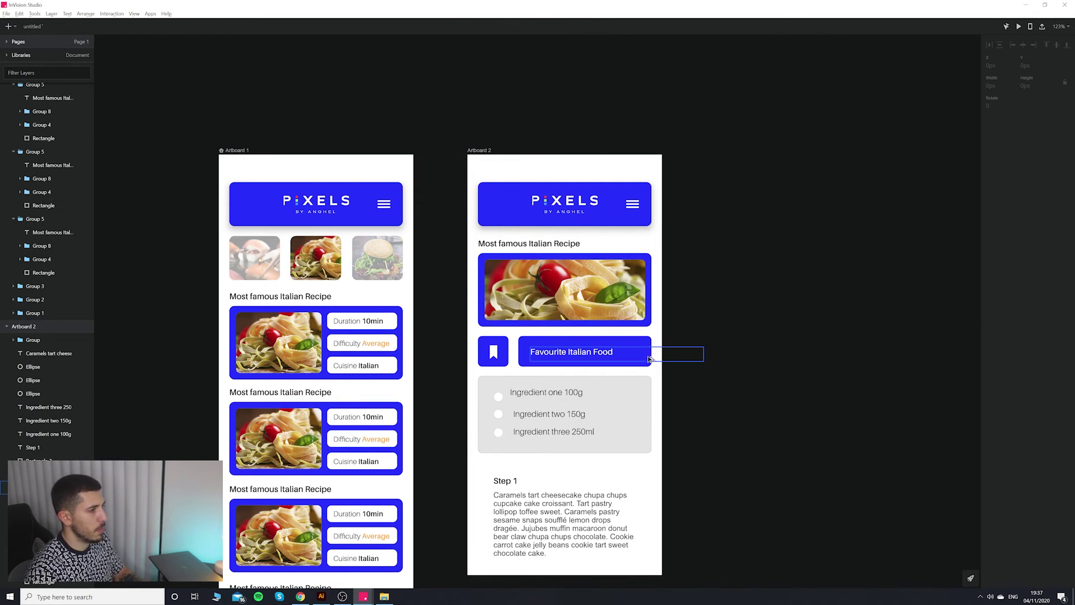
Inspect the "Favourite Italian Food" button up close, check the app.ai wireframe in Illustrator, and return to the design in InVision Studio.
{"action": "scroll", "coordinate": [647, 361], "scroll_direction": "up", "scroll_amount": 1}
{"action": "scroll", "coordinate": [646, 372], "scroll_direction": "up", "scroll_amount": 5}
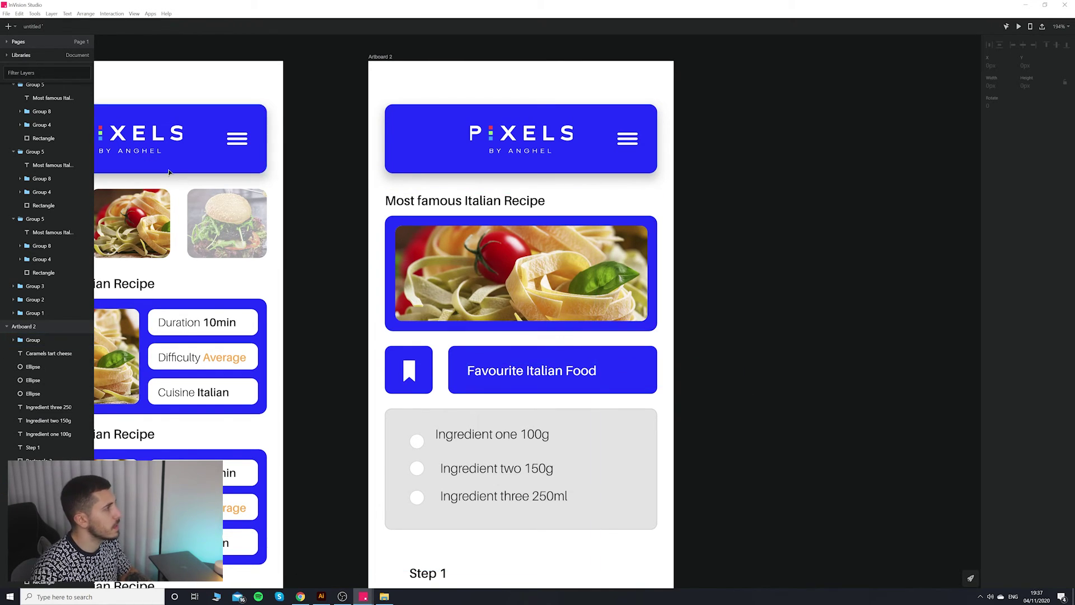
{"action": "scroll", "coordinate": [688, 448], "scroll_direction": "up", "scroll_amount": 5}
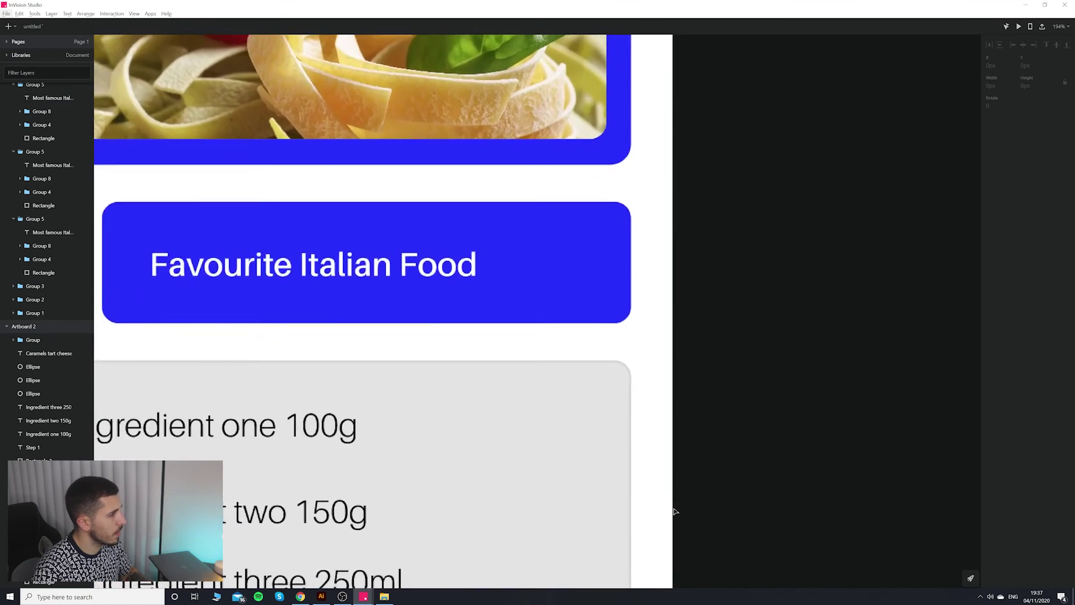
{"action": "scroll", "coordinate": [684, 325], "scroll_direction": "down", "scroll_amount": 1}
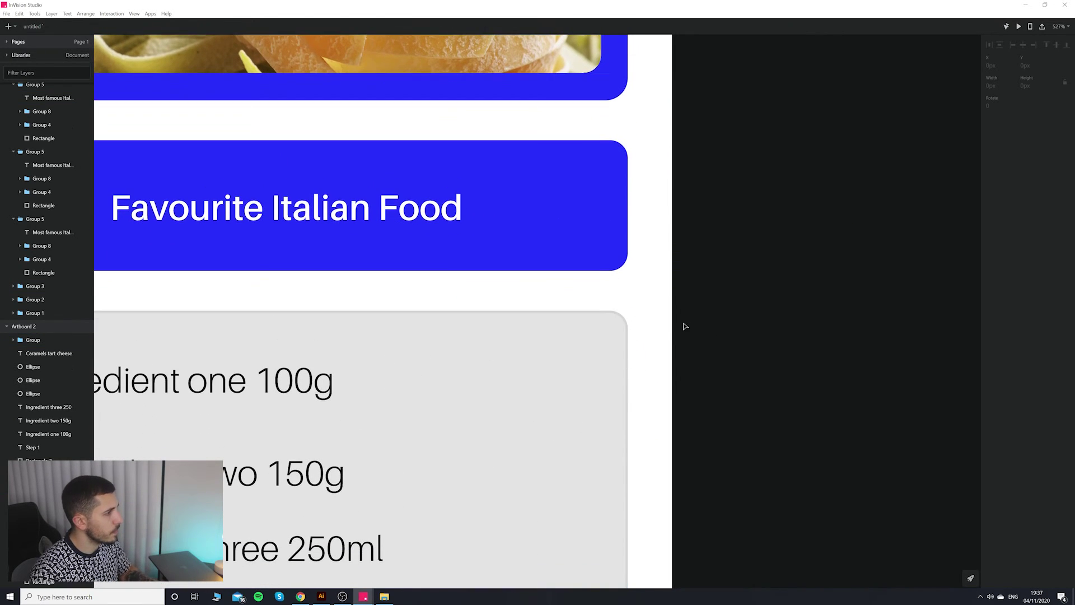
{"action": "left_click", "coordinate": [300, 596]}
{"action": "scroll", "coordinate": [436, 226], "scroll_direction": "up", "scroll_amount": 1}
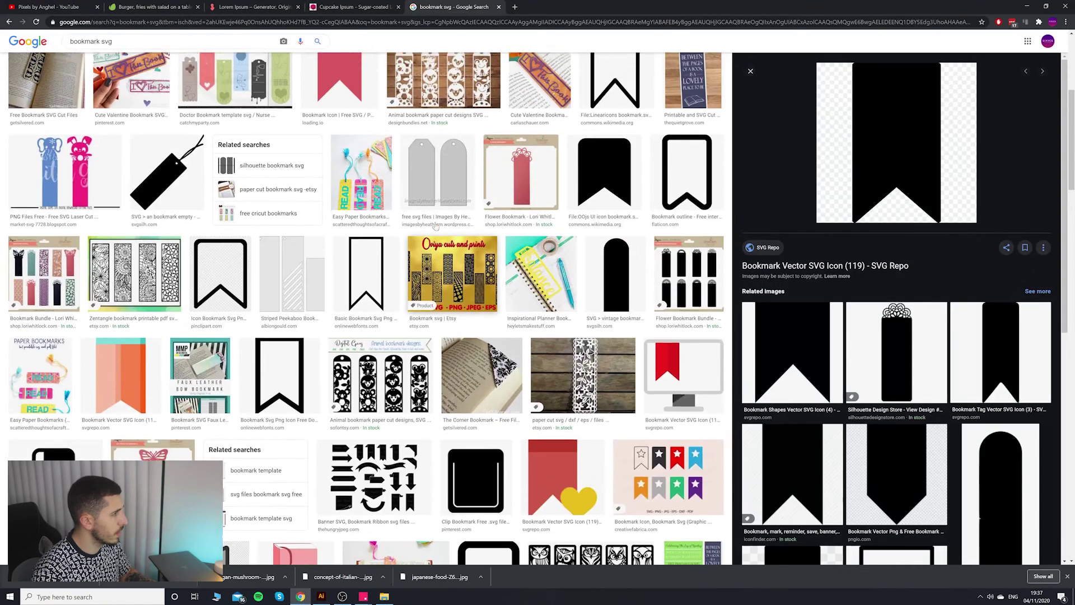
{"action": "scroll", "coordinate": [435, 225], "scroll_direction": "up", "scroll_amount": 3}
{"action": "type", "text": "/a"}
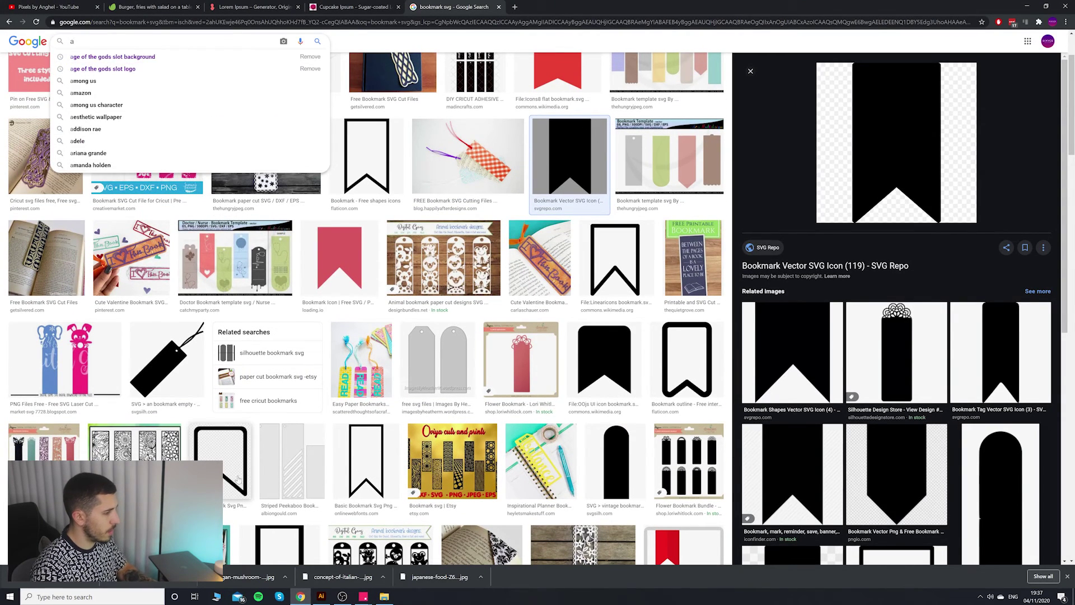
{"action": "left_click", "coordinate": [321, 597]}
{"action": "mouse_move", "coordinate": [364, 596]}
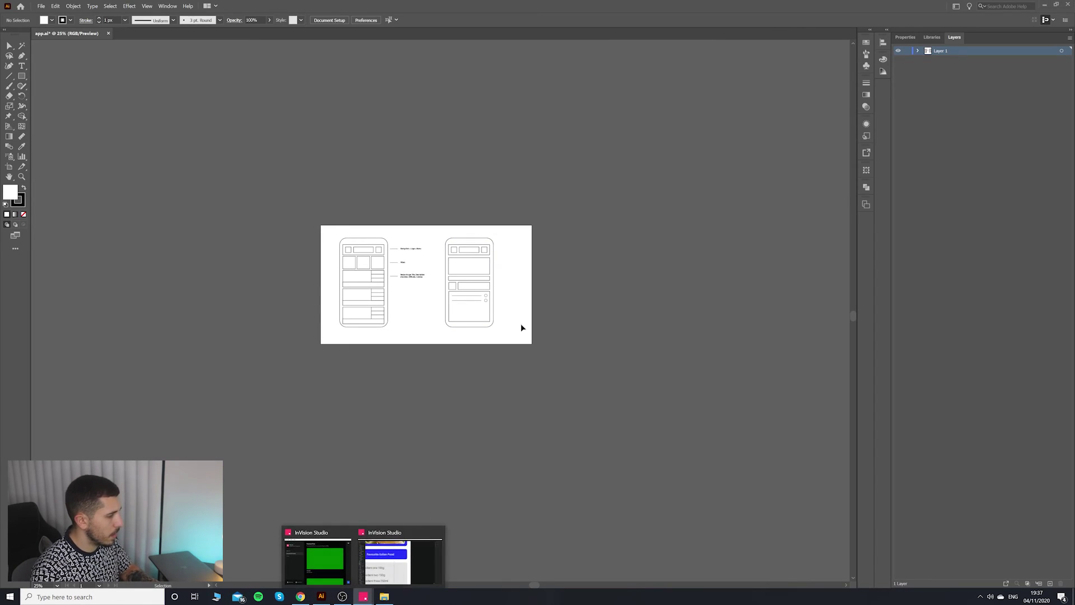
{"action": "left_click", "coordinate": [395, 571]}
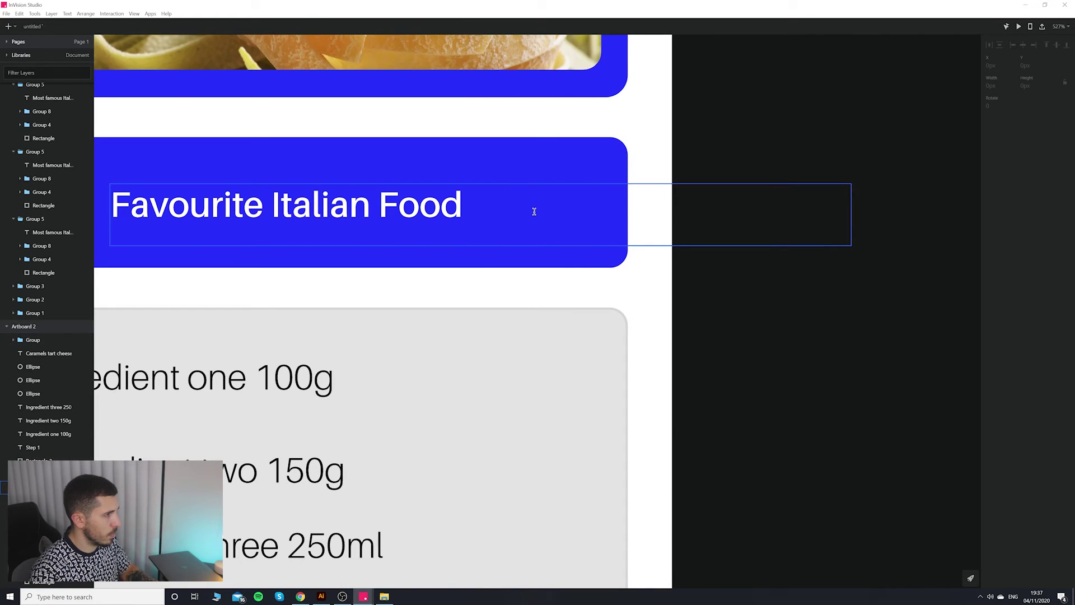
Add a white ">" text on the wide blue button after "Favourite Italian Food", placed at about X 311, Y 370 px.
{"action": "left_click", "coordinate": [450, 207]}
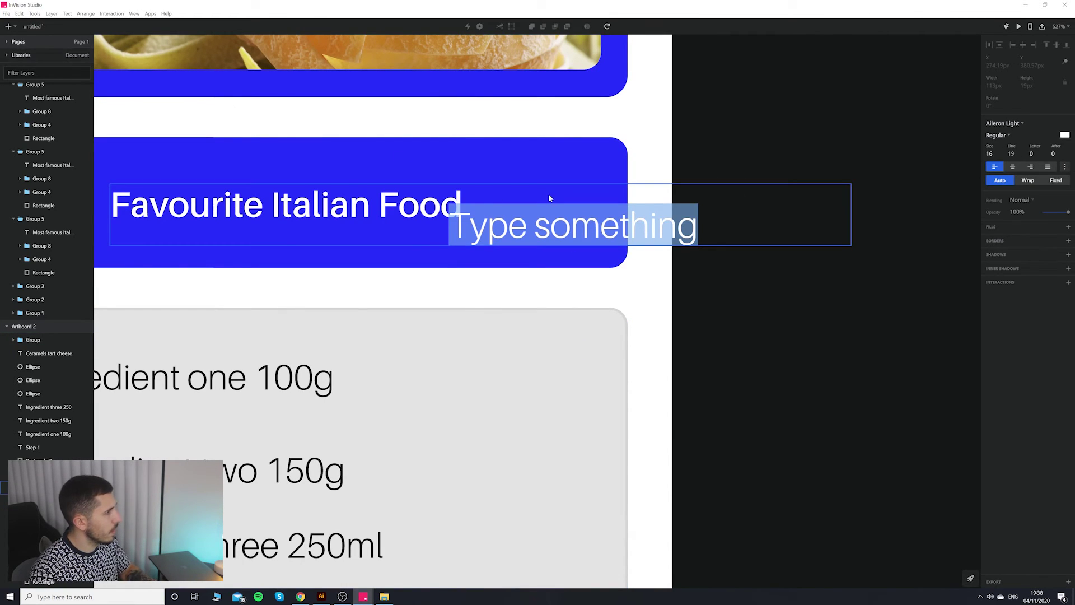
{"action": "type", "text": ">"}
{"action": "key", "text": "Escape"}
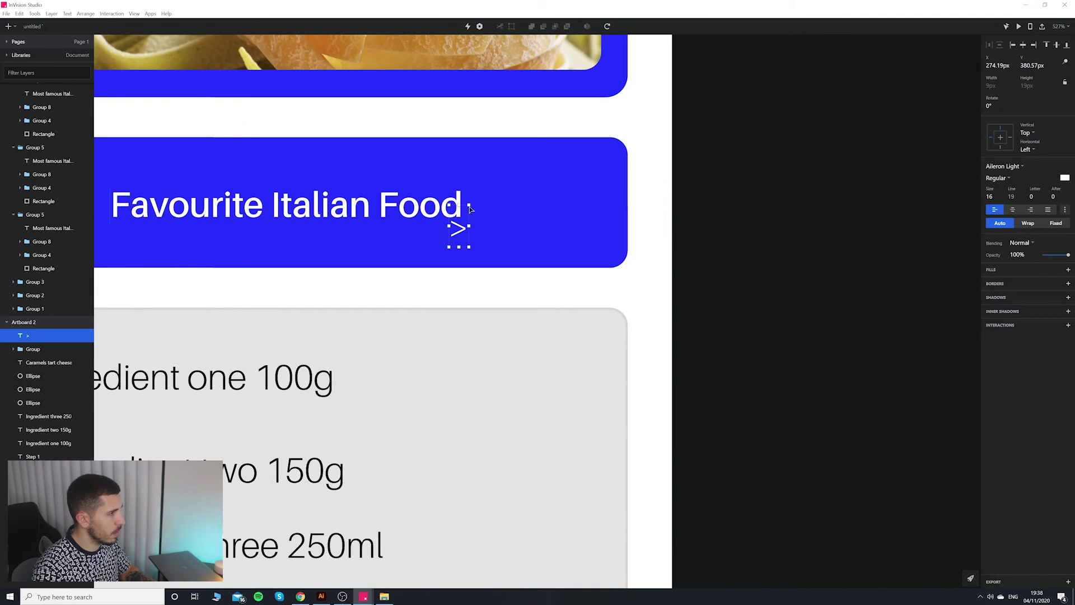
{"action": "left_click_drag", "start_coordinate": [463, 230], "coordinate": [543, 210]}
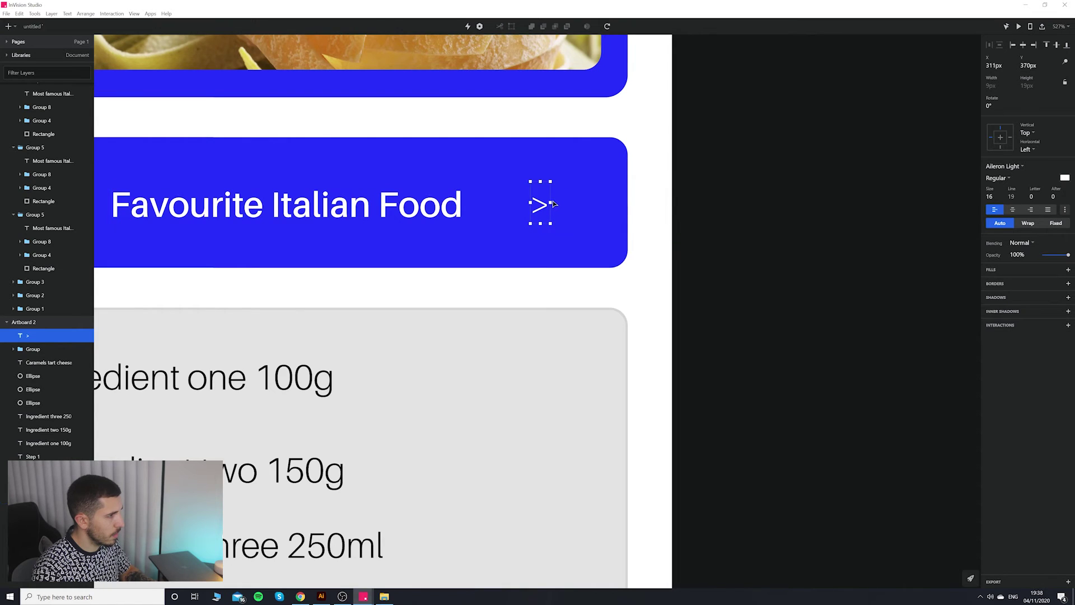
Rotate the ">" text by 90° and change its font to Aileron Bold.
{"action": "left_click", "coordinate": [989, 106]}
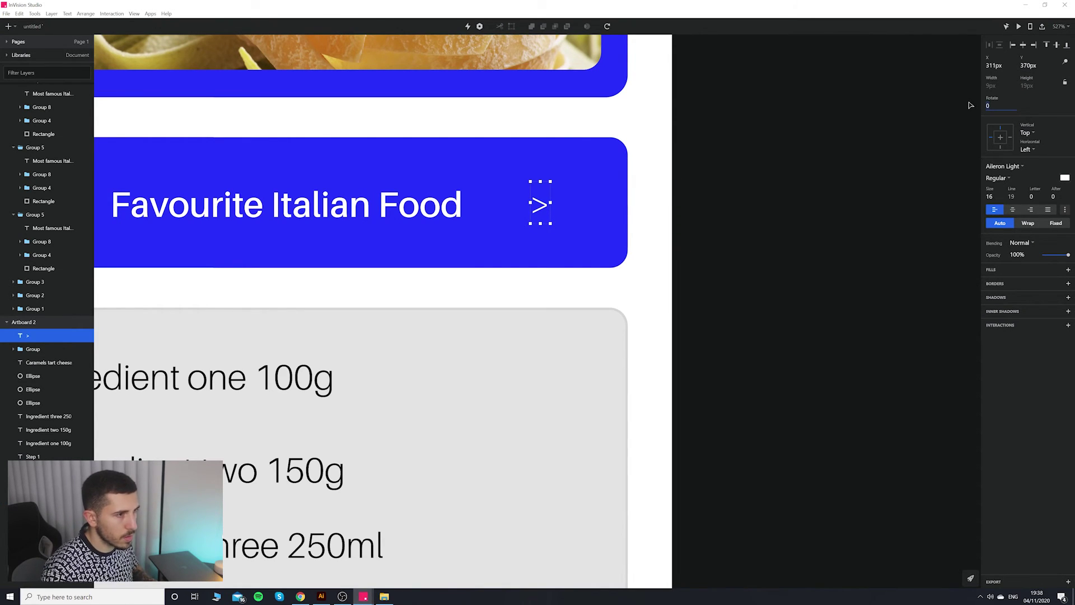
{"action": "type", "text": "90"}
{"action": "key", "text": "Return"}
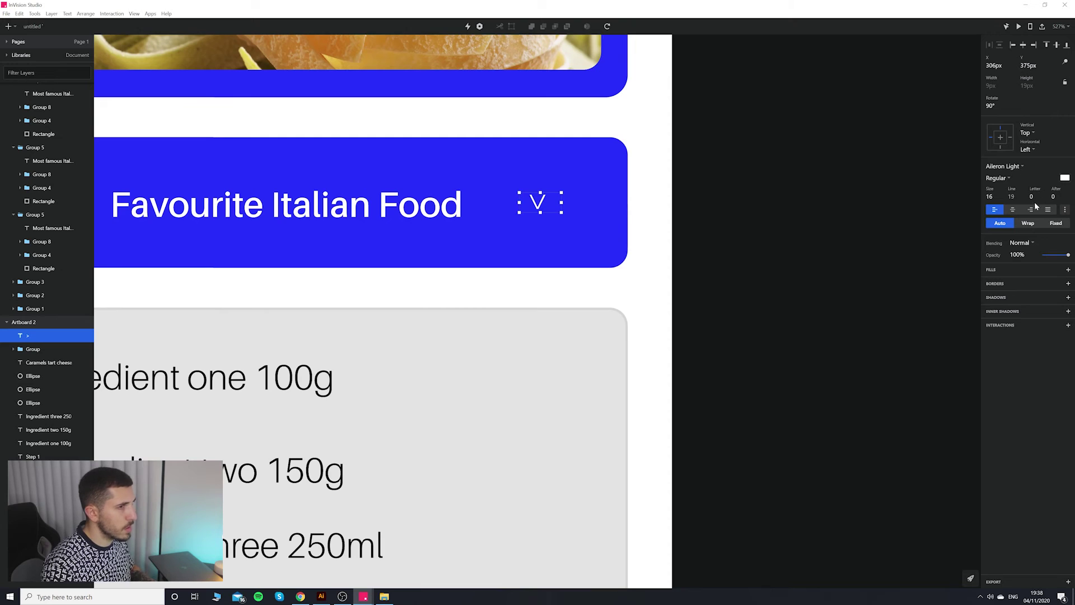
{"action": "left_click", "coordinate": [999, 178]}
{"action": "left_click", "coordinate": [1023, 167]}
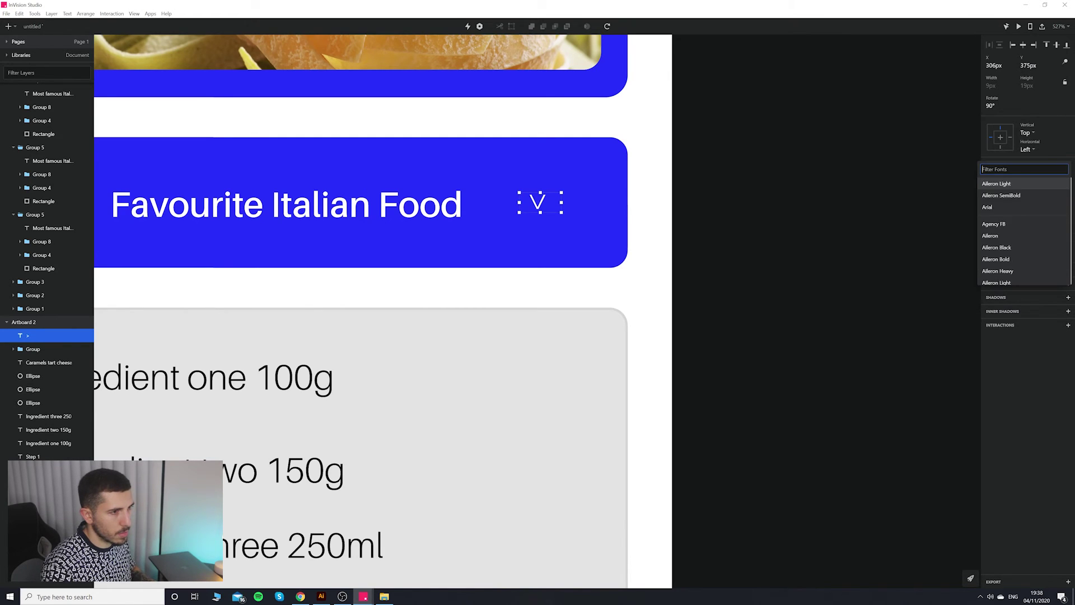
{"action": "left_click", "coordinate": [769, 239]}
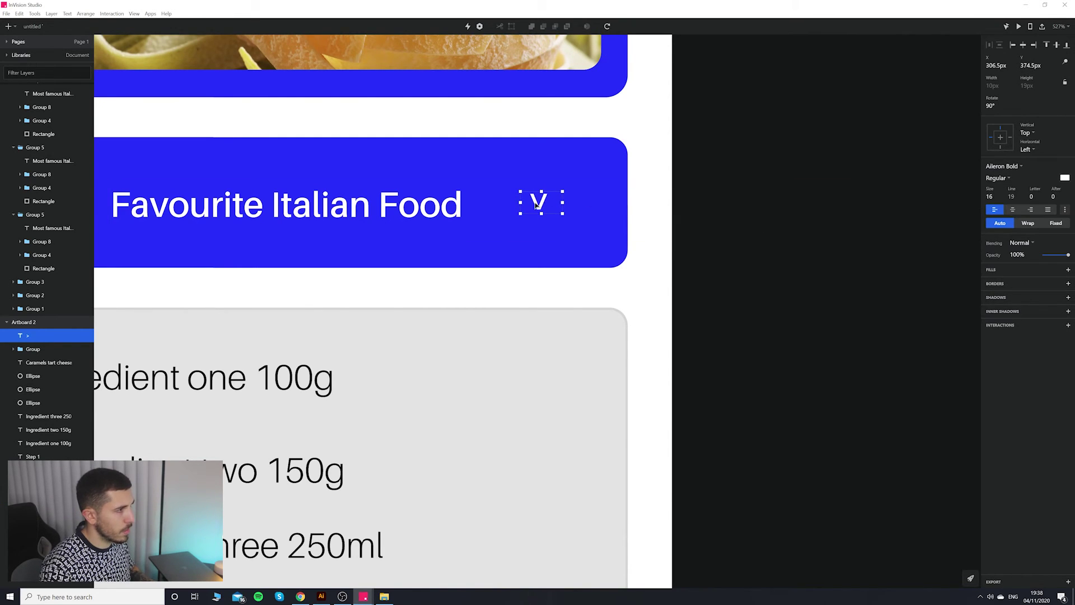
Enlarge the arrow's text box to about 16 × 31 px and set its font size to 25.
{"action": "left_click_drag", "start_coordinate": [538, 205], "coordinate": [896, 193]}
{"action": "type", "text": "20"}
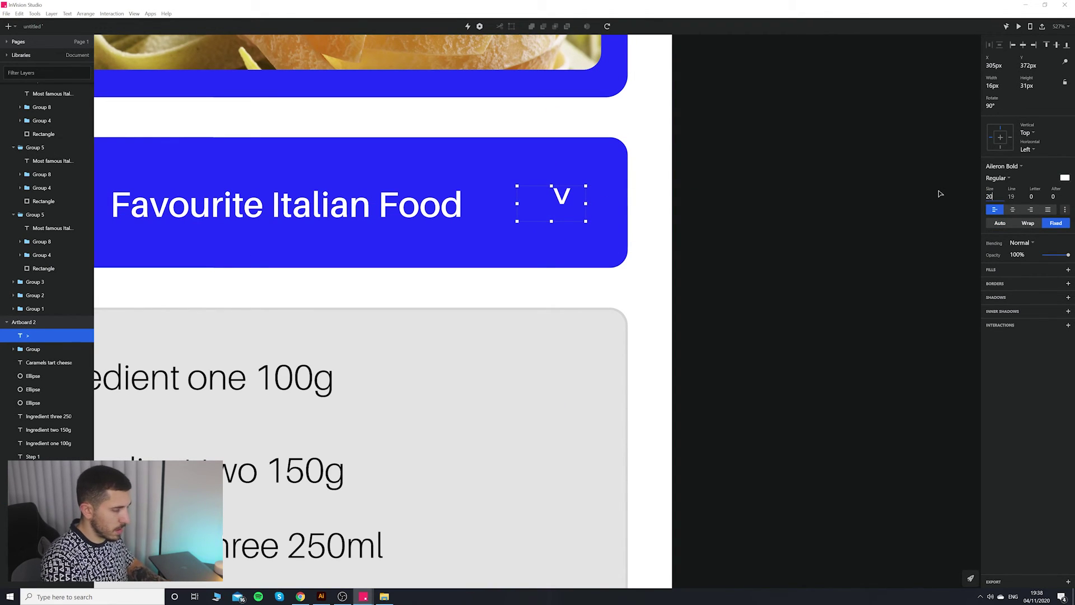
{"action": "key", "text": "Return"}
{"action": "type", "text": "2"}
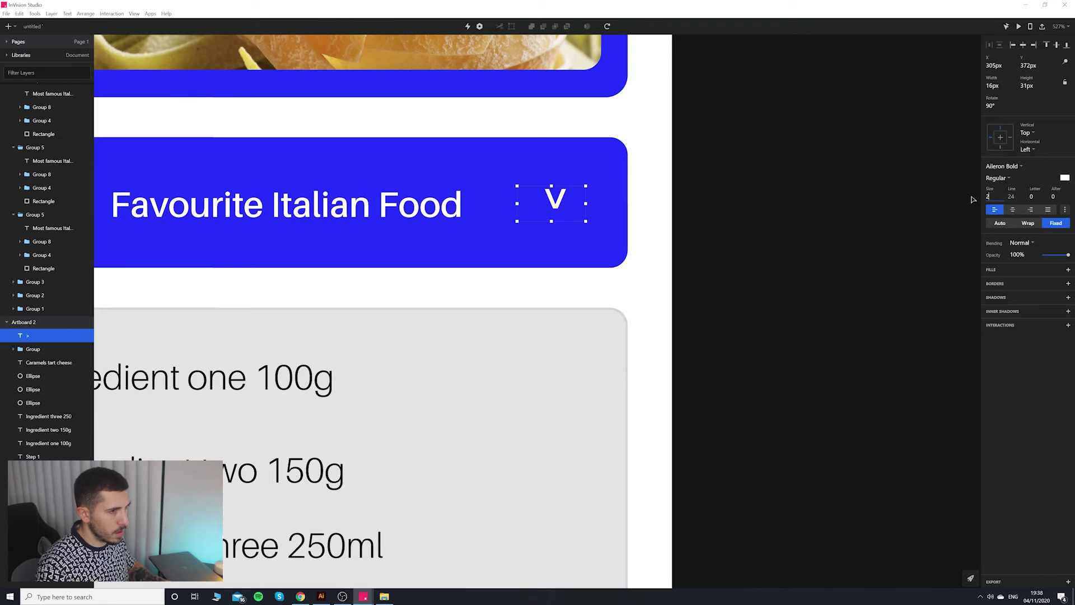
{"action": "type", "text": "5"}
{"action": "key", "text": "Return"}
{"action": "left_click", "coordinate": [945, 231]}
{"action": "scroll", "coordinate": [686, 267], "scroll_direction": "down", "scroll_amount": 2}
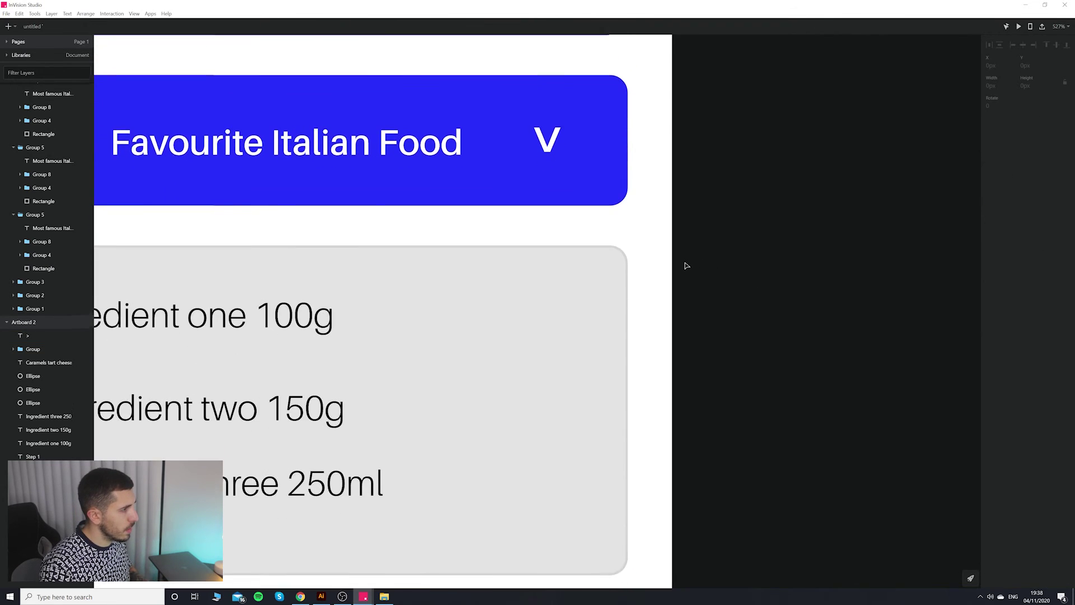
{"action": "key", "text": "shift+1"}
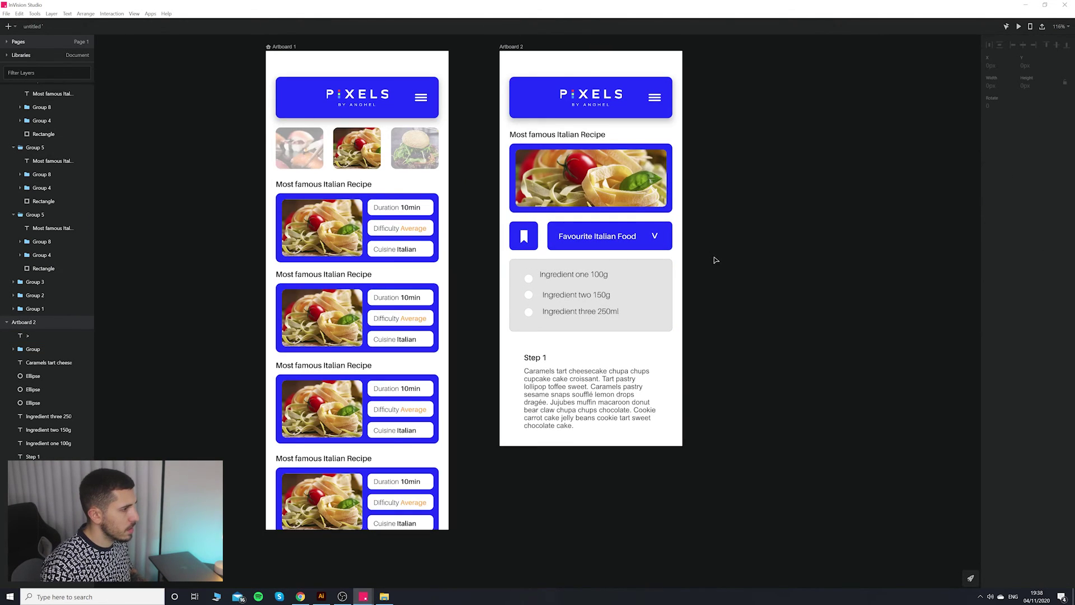
Nudge the arrow toward the blue button's outer edge, to about X 313 px.
{"action": "left_click", "coordinate": [656, 236]}
{"action": "key", "text": "shift+Right"}
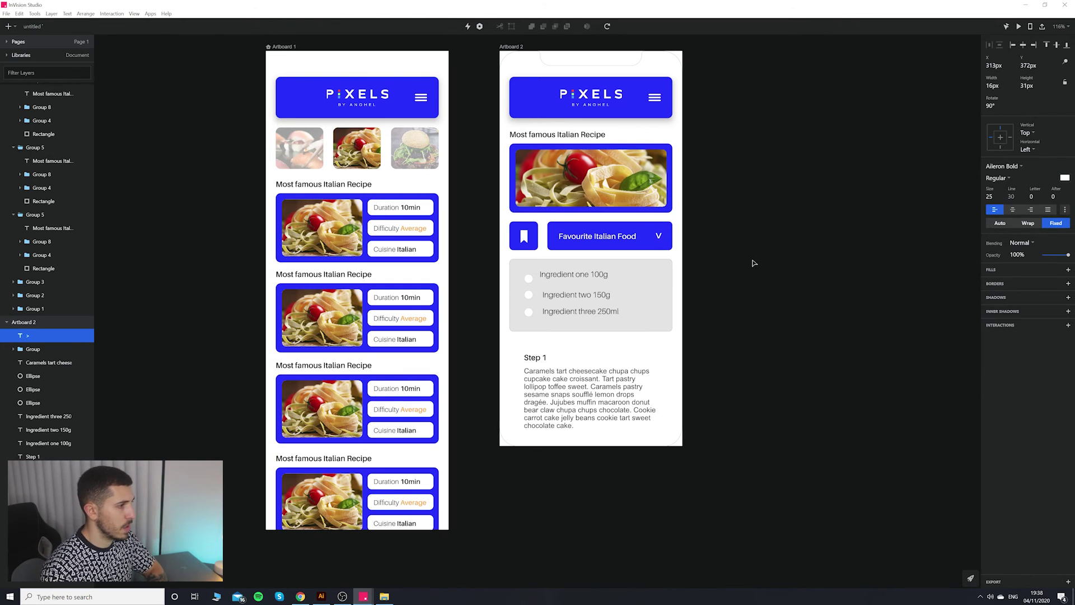
{"action": "left_click", "coordinate": [753, 263]}
Examine both artboards side by side, comparing the recipe list with the recipe detail screen.
{"action": "scroll", "coordinate": [744, 268], "scroll_direction": "up", "scroll_amount": 2}
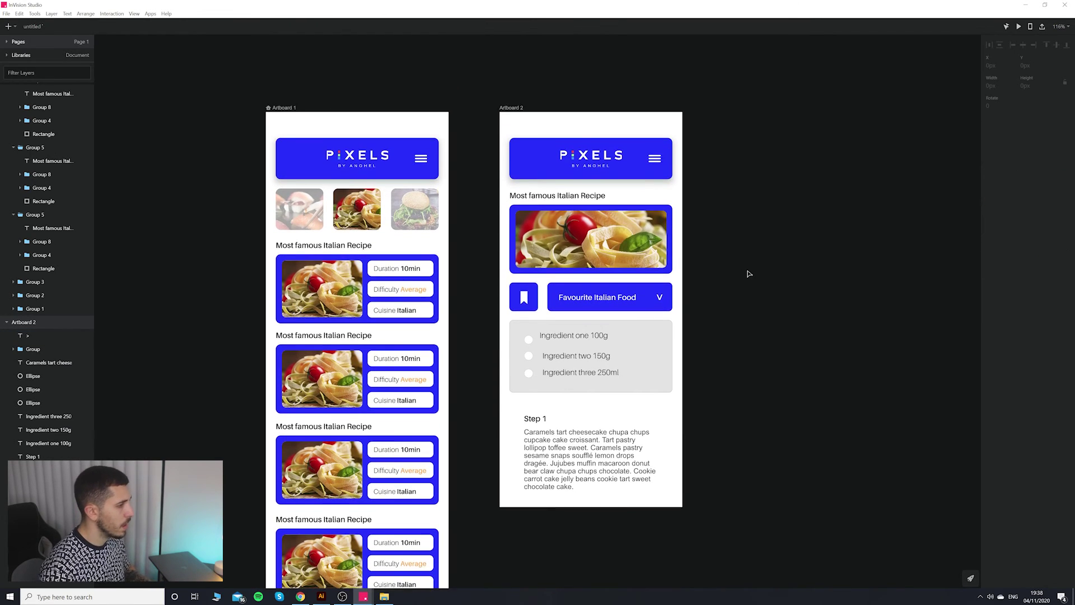
{"action": "scroll", "coordinate": [732, 273], "scroll_direction": "down", "scroll_amount": 1}
{"action": "scroll", "coordinate": [734, 280], "scroll_direction": "down", "scroll_amount": 5}
{"action": "scroll", "coordinate": [737, 285], "scroll_direction": "up", "scroll_amount": 4}
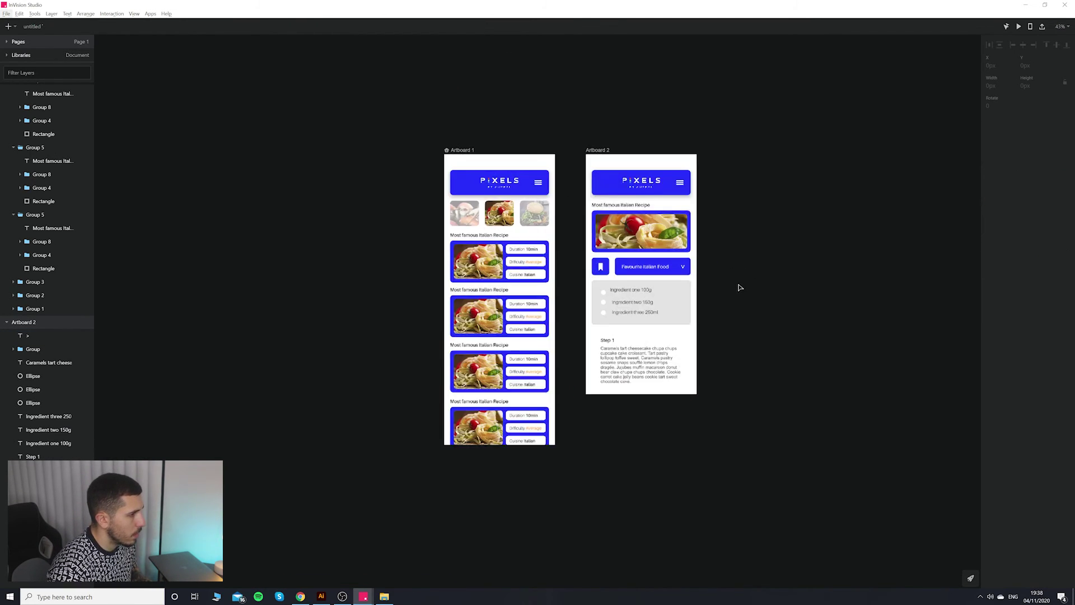
{"action": "scroll", "coordinate": [738, 285], "scroll_direction": "down", "scroll_amount": 4}
{"action": "scroll", "coordinate": [739, 282], "scroll_direction": "up", "scroll_amount": 4}
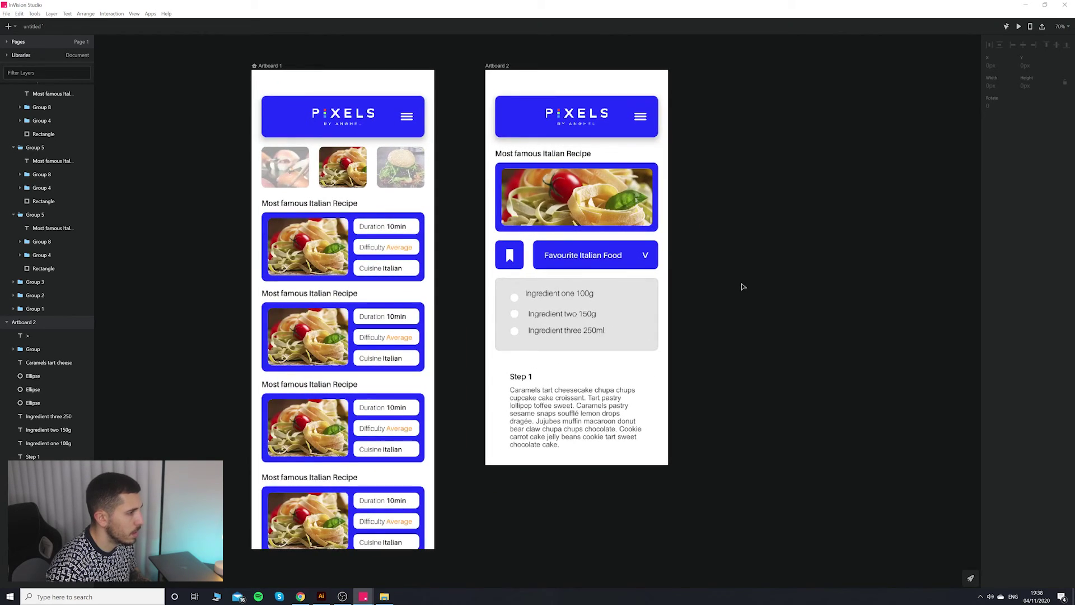
{"action": "scroll", "coordinate": [742, 278], "scroll_direction": "up", "scroll_amount": 1}
{"action": "scroll", "coordinate": [743, 277], "scroll_direction": "up", "scroll_amount": 1}
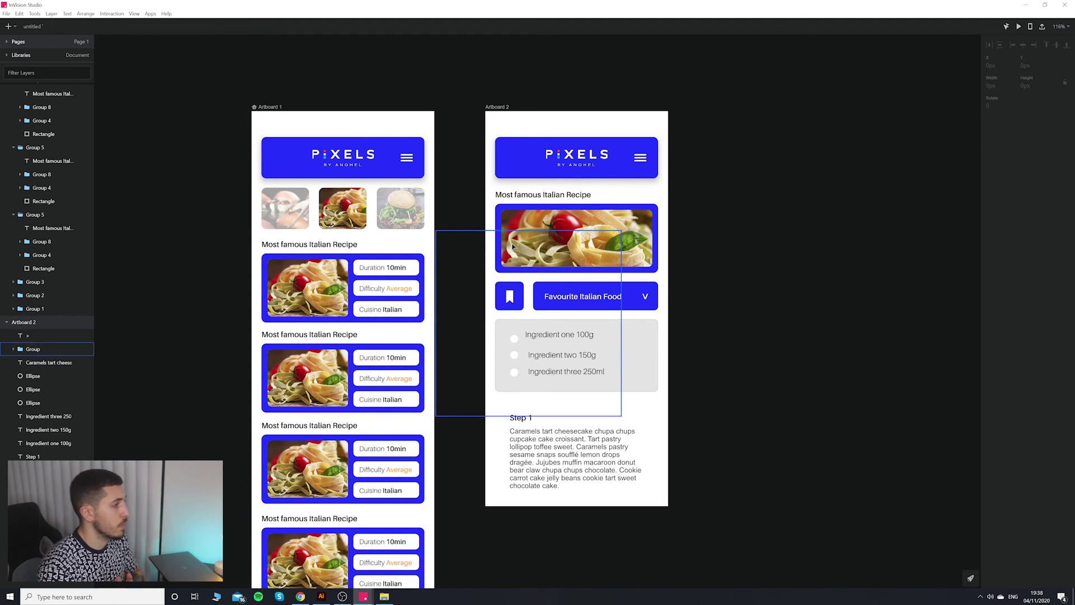
Preview Artboard 1 as a phone prototype, scroll through it and close the preview.
{"action": "left_click", "coordinate": [298, 127]}
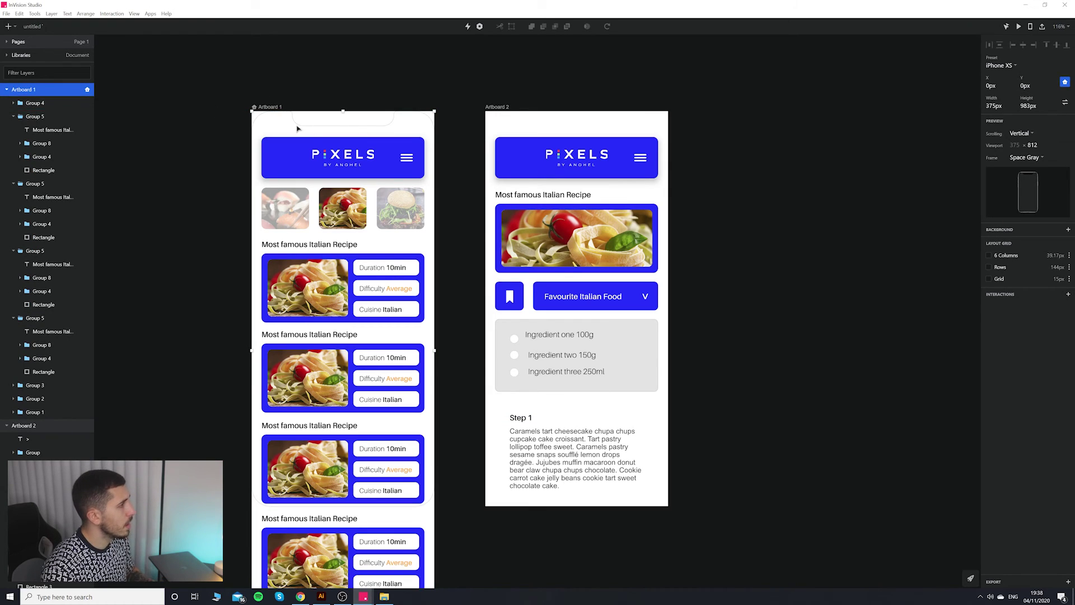
{"action": "left_click", "coordinate": [342, 96]}
{"action": "left_click", "coordinate": [278, 106]}
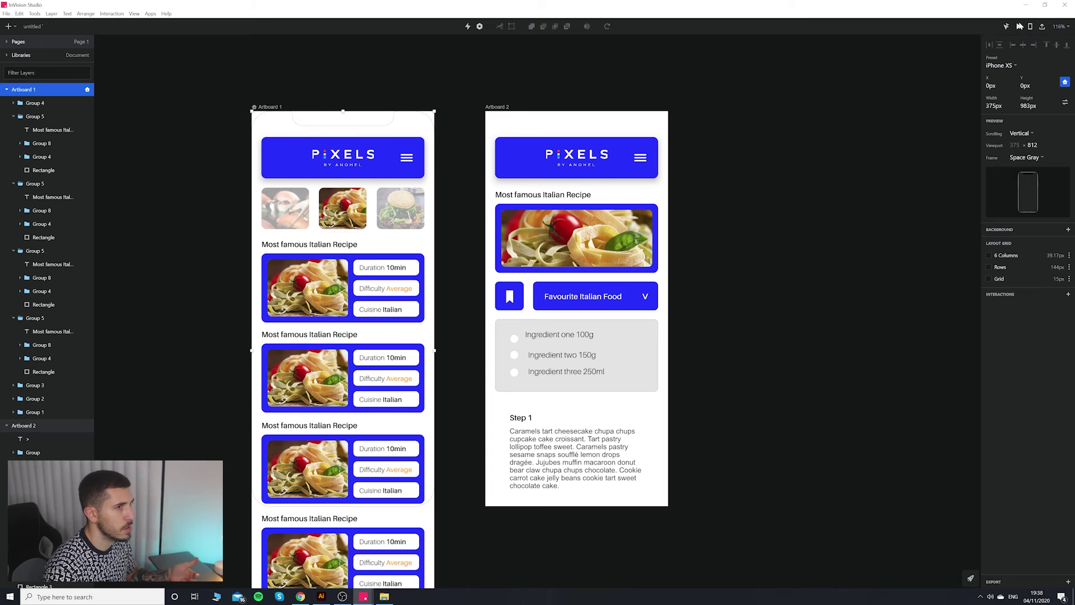
{"action": "left_click", "coordinate": [1018, 27]}
{"action": "scroll", "coordinate": [408, 358], "scroll_direction": "up", "scroll_amount": 2}
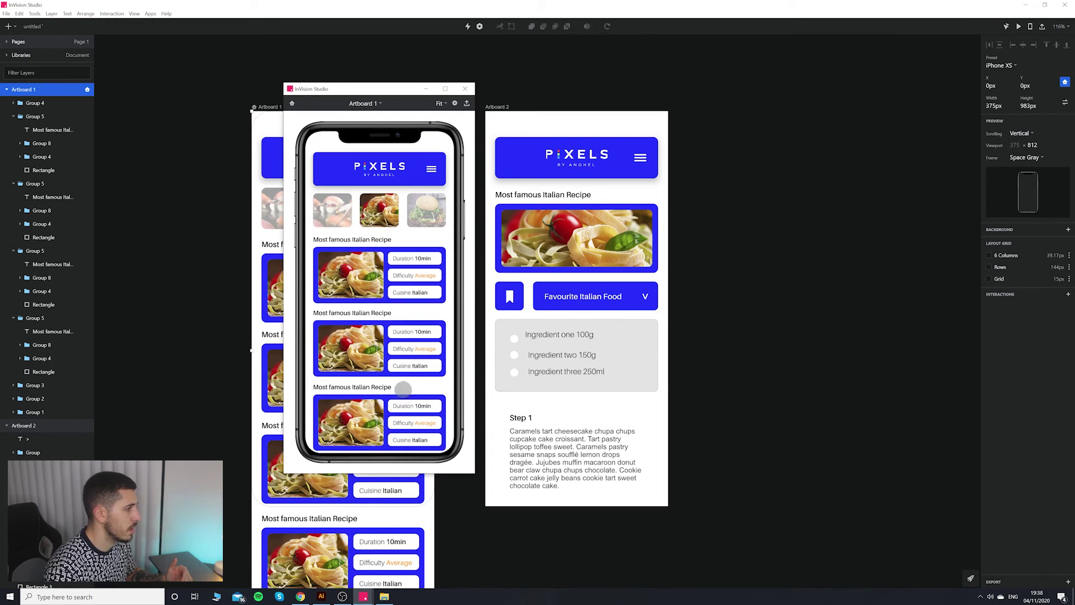
{"action": "left_click", "coordinate": [464, 89]}
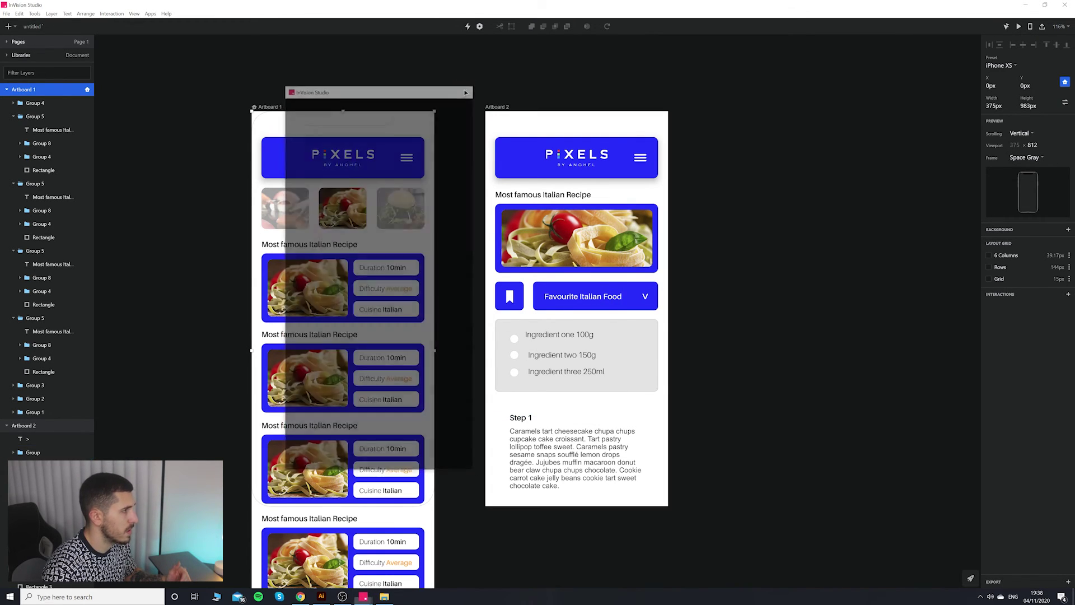
{"action": "left_click", "coordinate": [344, 270]}
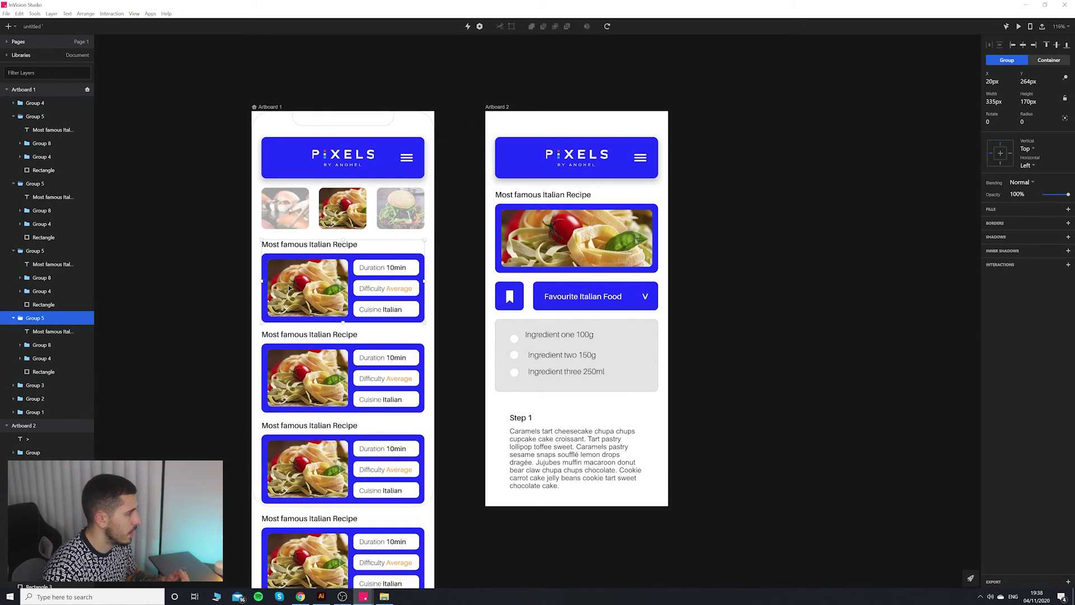
{"action": "mouse_move", "coordinate": [298, 283]}
{"action": "left_mouse_down"}
{"action": "mouse_move", "coordinate": [350, 224]}
{"action": "mouse_move", "coordinate": [298, 290]}
{"action": "mouse_move", "coordinate": [308, 273]}
{"action": "mouse_move", "coordinate": [299, 281]}
{"action": "left_mouse_up"}
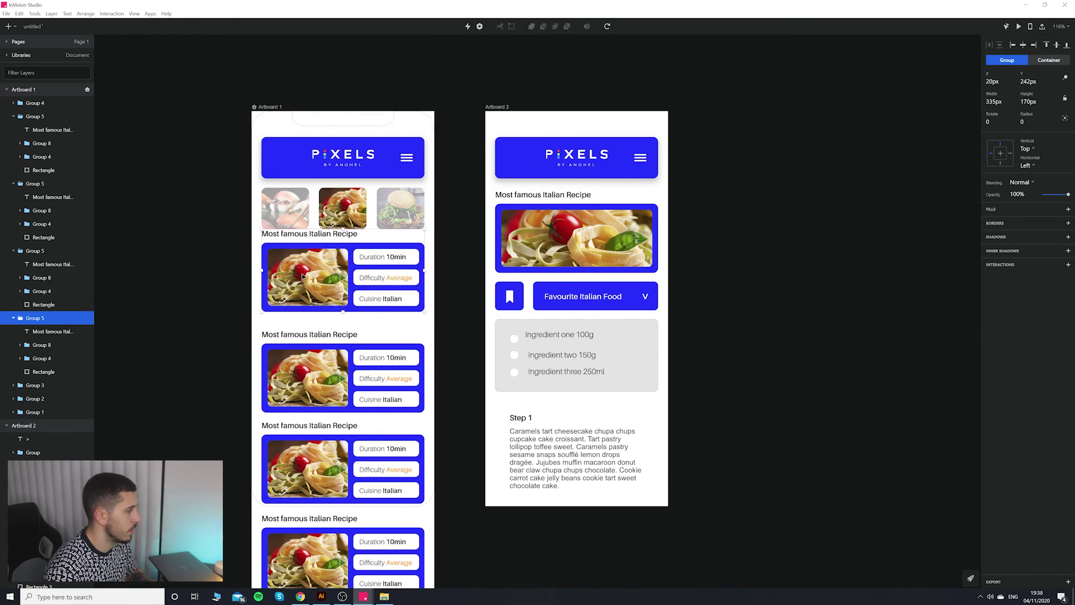
{"action": "right_click", "coordinate": [293, 280]}
{"action": "key", "text": "Escape"}
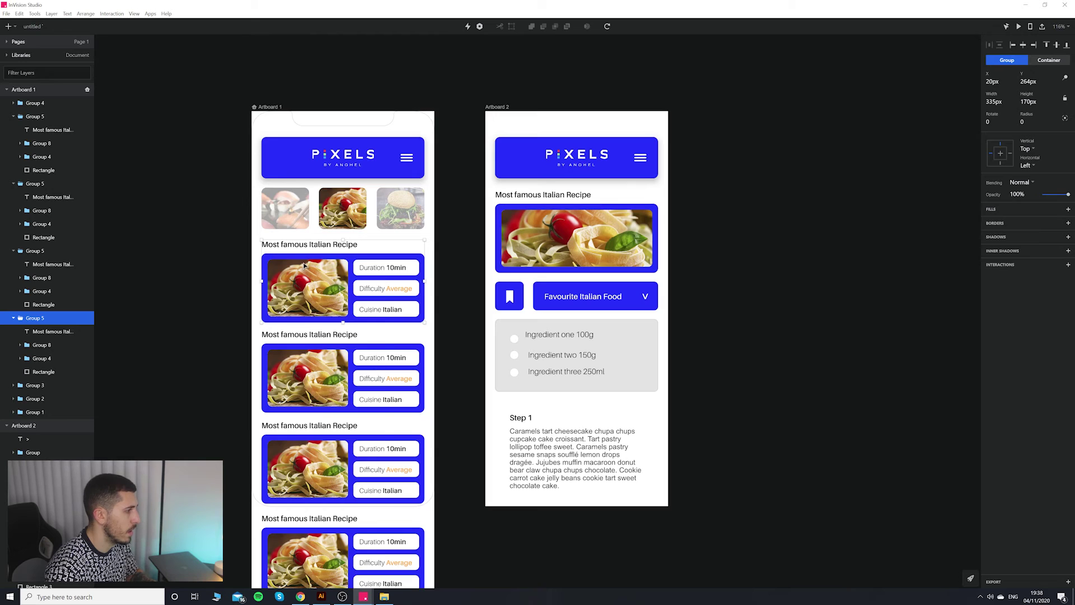
{"action": "right_click", "coordinate": [303, 262]}
{"action": "left_click", "coordinate": [544, 110]}
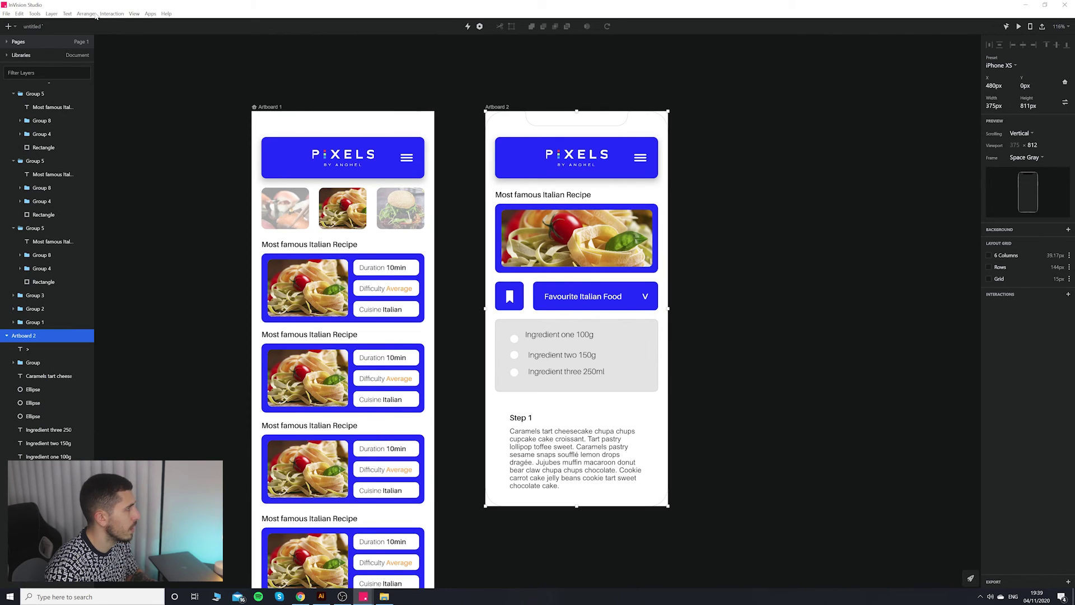
{"action": "left_click", "coordinate": [112, 13]}
{"action": "left_click", "coordinate": [112, 13]}
{"action": "left_click", "coordinate": [112, 14]}
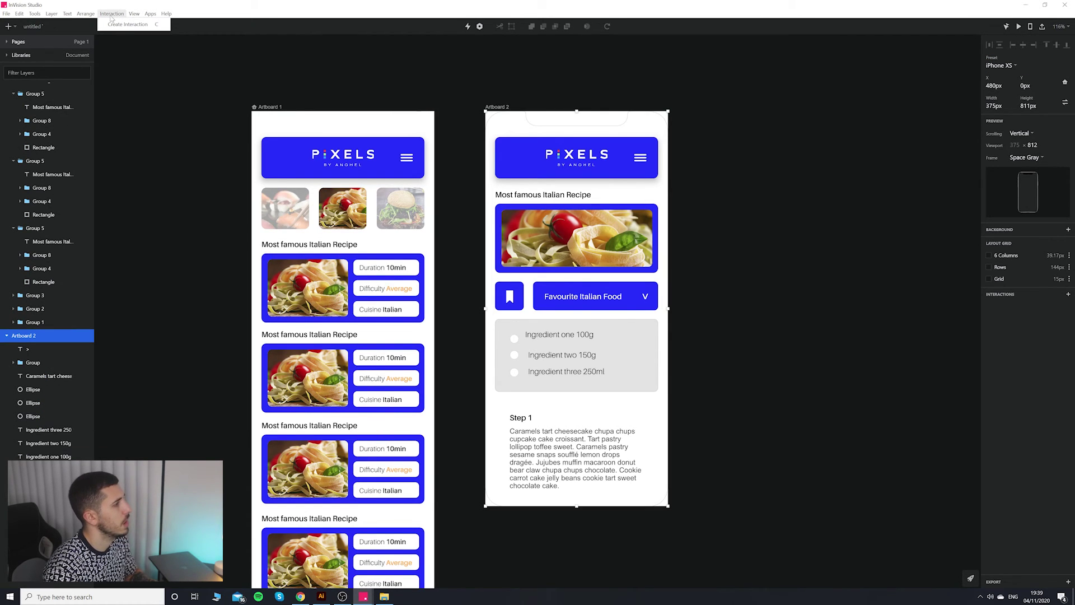
Create an interaction linking the first recipe card on Artboard 1 to Artboard 2.
{"action": "left_click", "coordinate": [347, 280]}
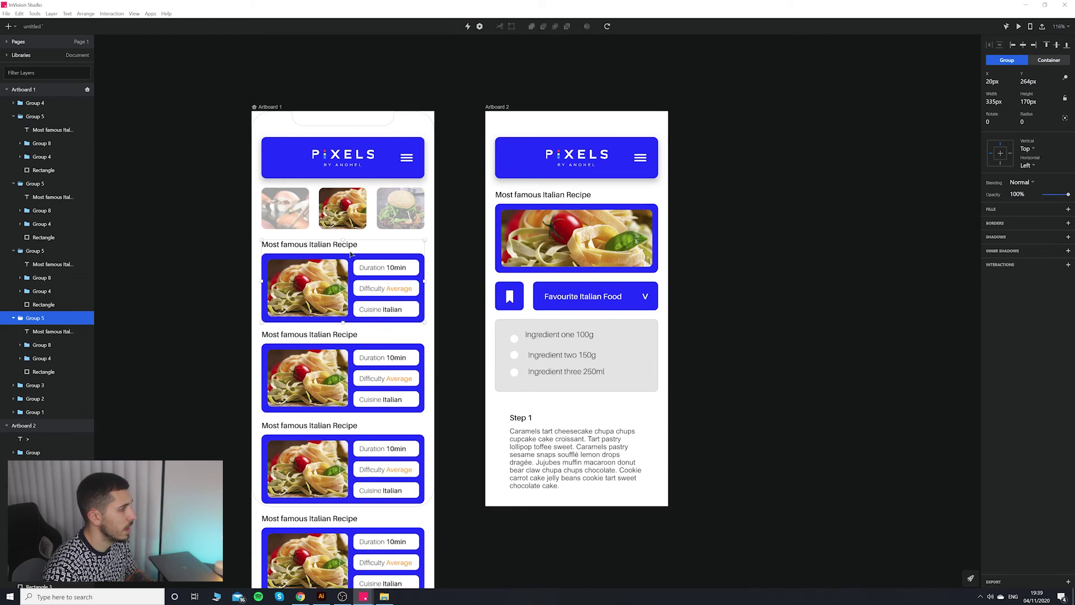
{"action": "mouse_move", "coordinate": [351, 254]}
{"action": "left_mouse_down"}
{"action": "mouse_move", "coordinate": [379, 200]}
{"action": "mouse_move", "coordinate": [351, 255]}
{"action": "left_mouse_up"}
{"action": "left_click", "coordinate": [111, 13]}
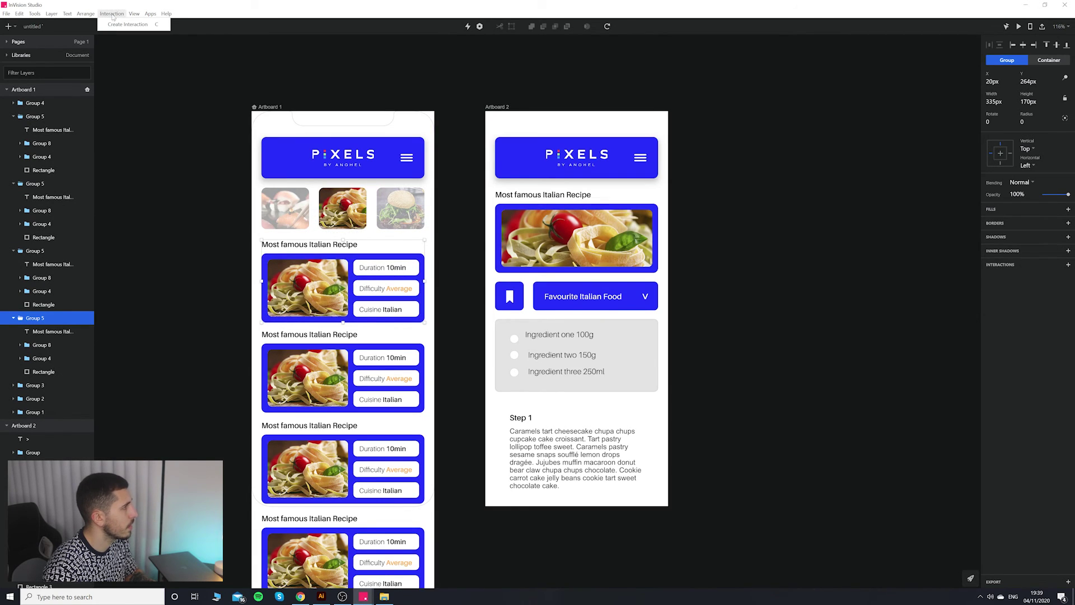
{"action": "left_click", "coordinate": [129, 24]}
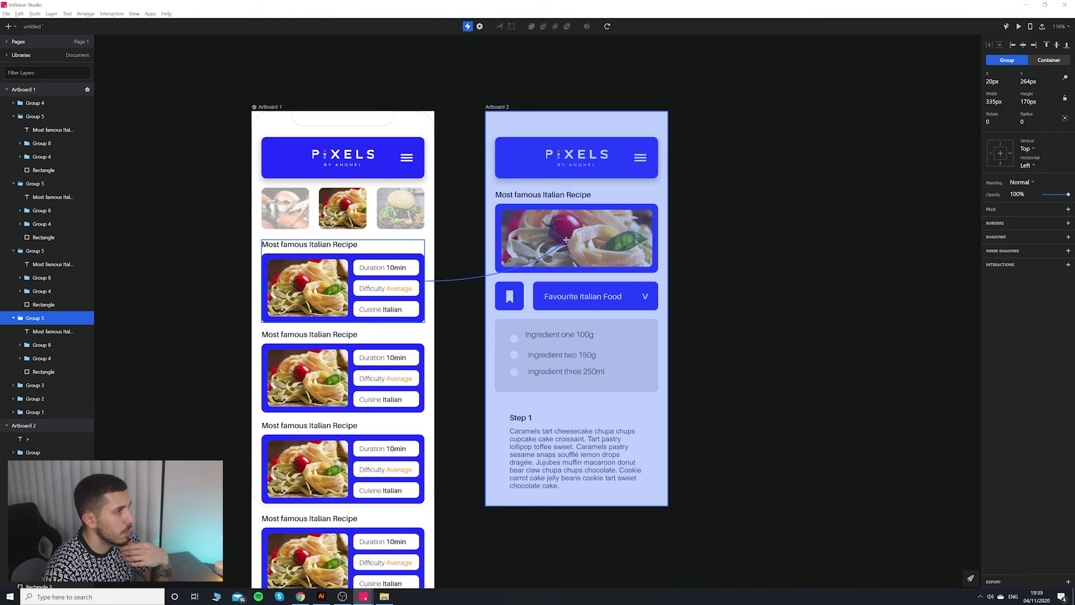
{"action": "left_click", "coordinate": [566, 240]}
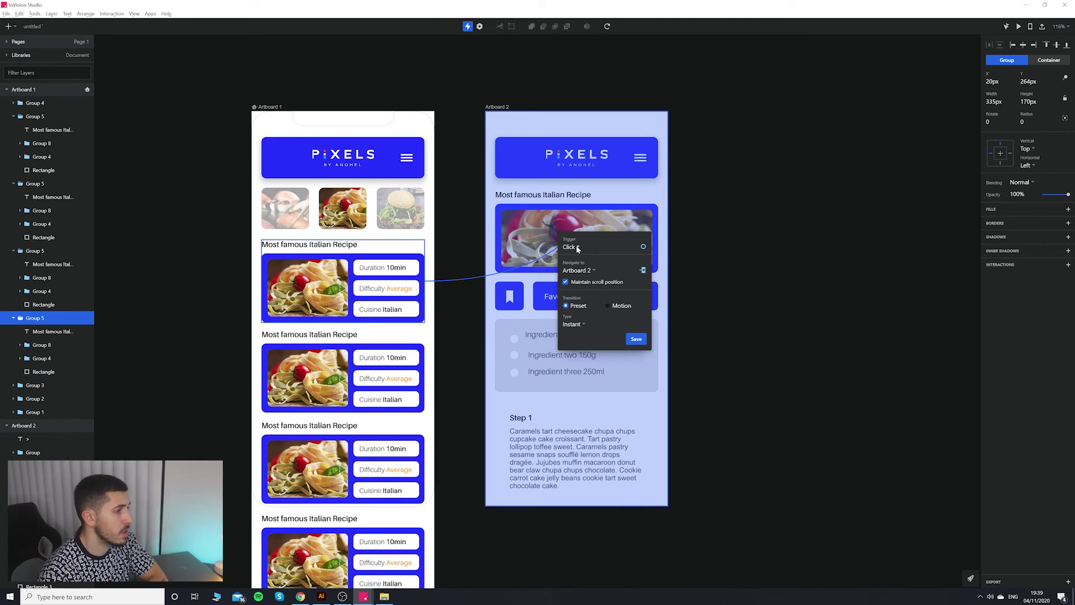
Compare the mouse and touch triggers for the interaction and set its trigger to Tap.
{"action": "left_click", "coordinate": [578, 247]}
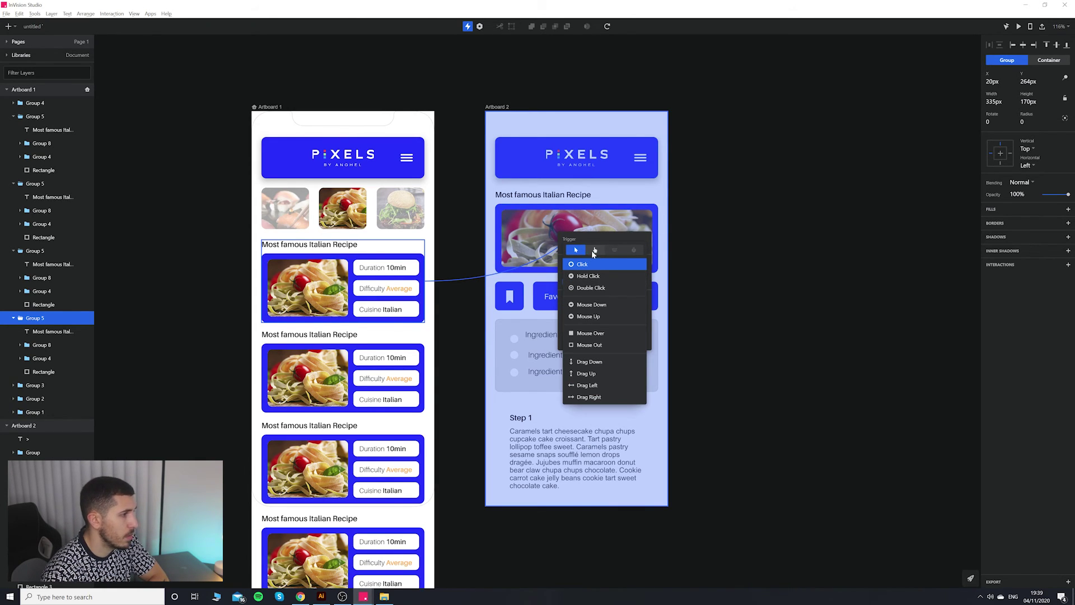
{"action": "left_click", "coordinate": [594, 251]}
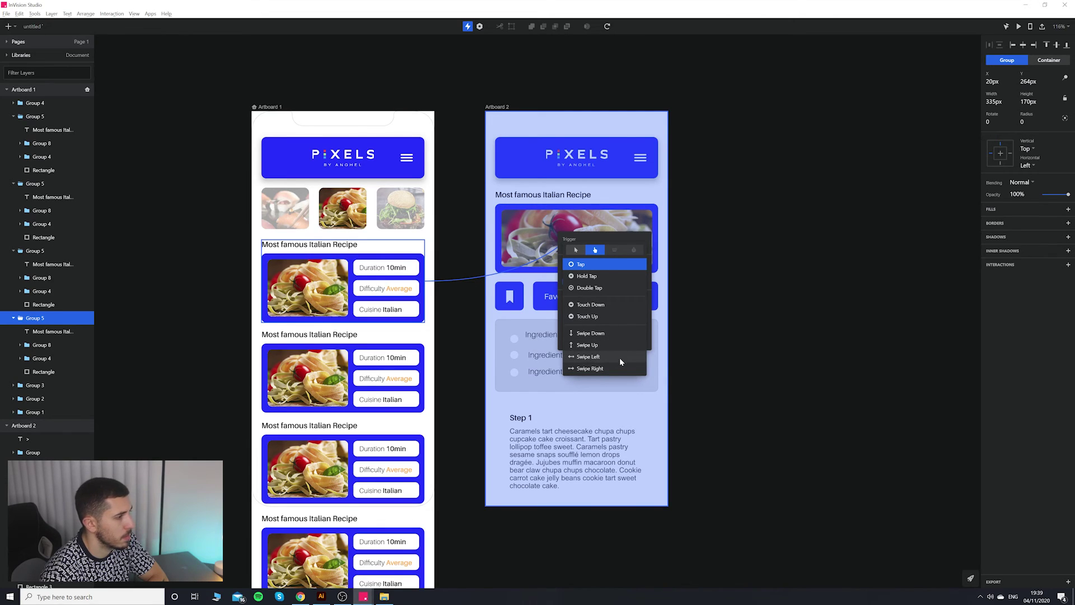
{"action": "left_click", "coordinate": [576, 249]}
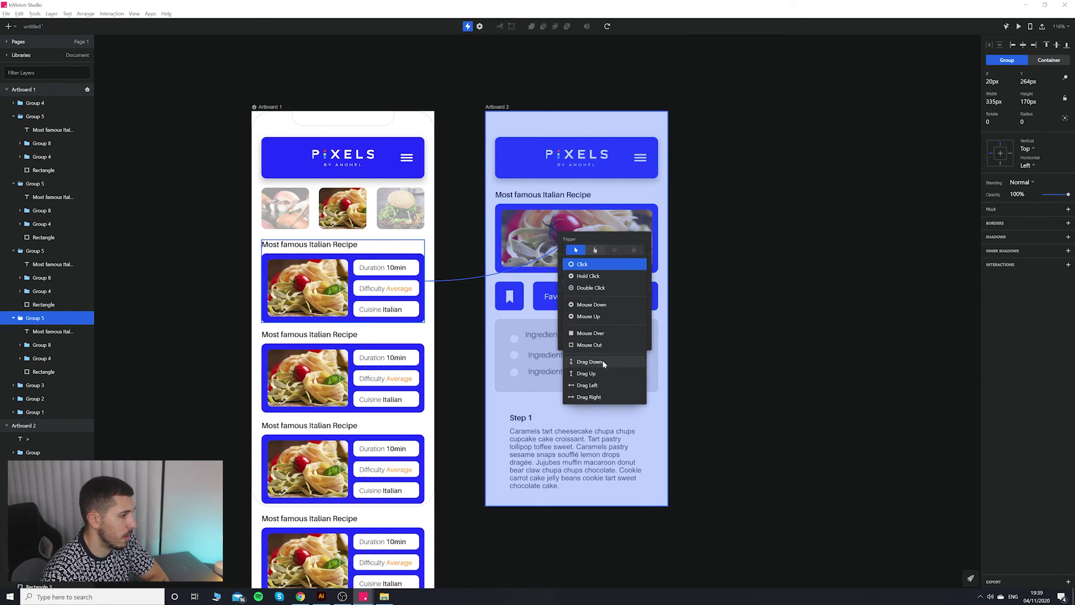
{"action": "left_click", "coordinate": [595, 250]}
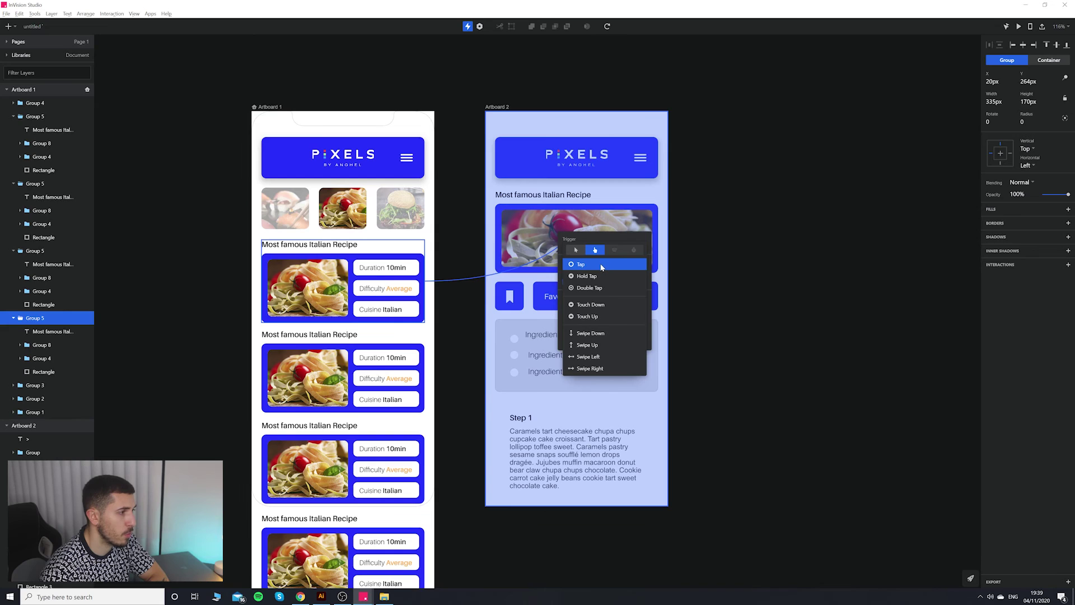
{"action": "left_click", "coordinate": [609, 264]}
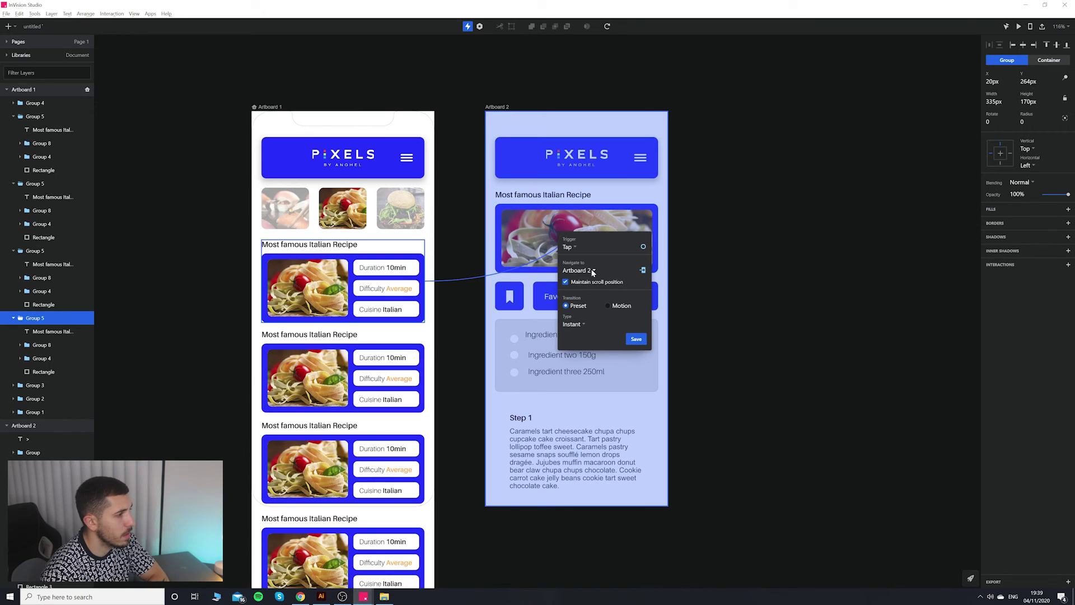
{"action": "scroll", "coordinate": [592, 275], "scroll_direction": "right", "scroll_amount": 2}
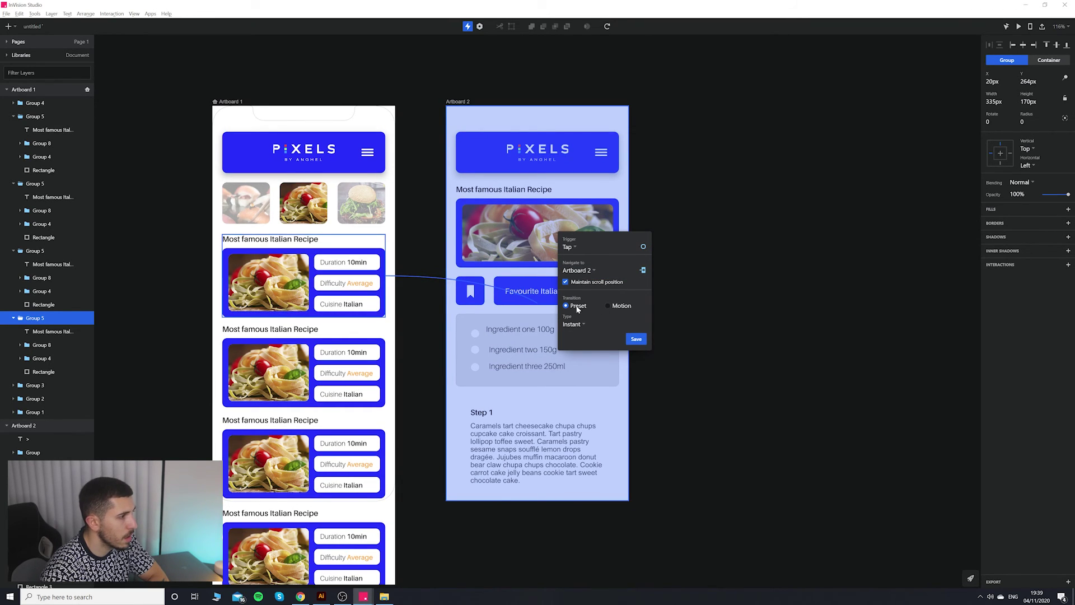
Compare the Motion and Preset transitions, keep the Instant preset with scroll position maintained, and save the interaction to Artboard 2.
{"action": "left_click", "coordinate": [610, 305]}
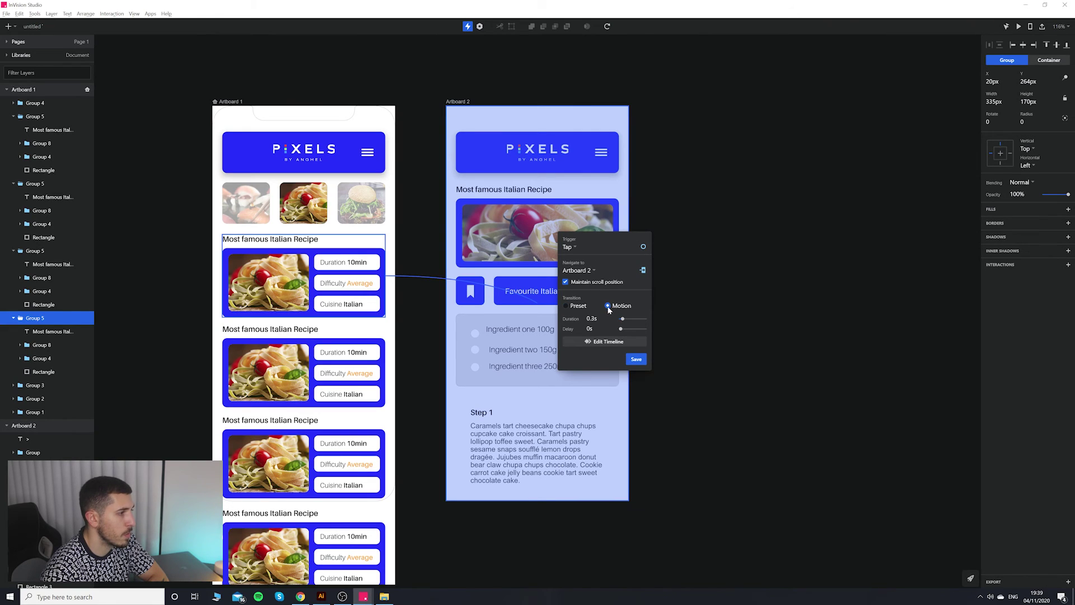
{"action": "left_click", "coordinate": [570, 306]}
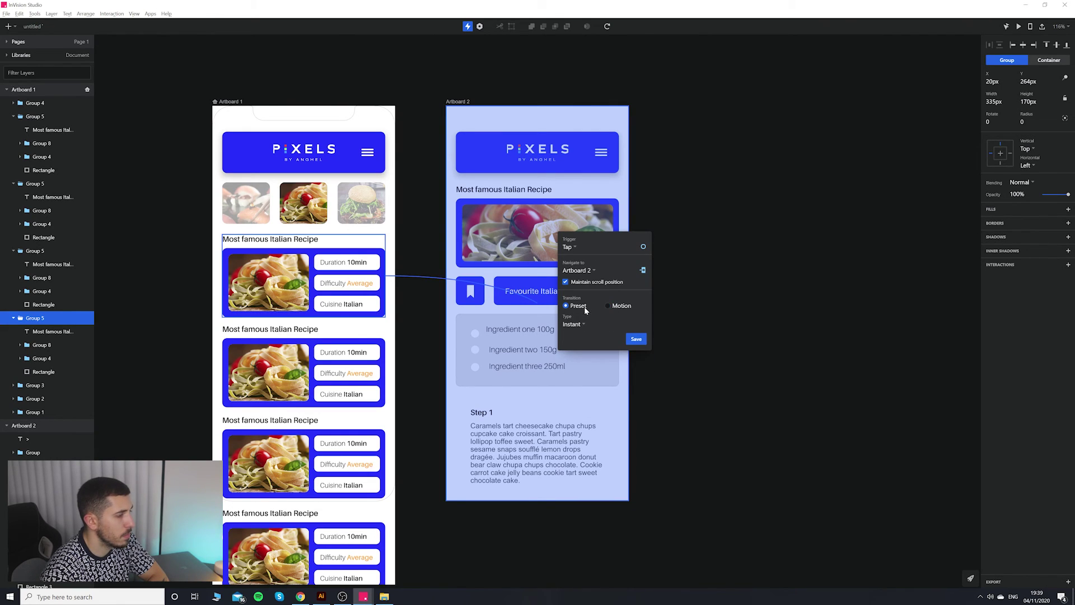
{"action": "left_click", "coordinate": [583, 326]}
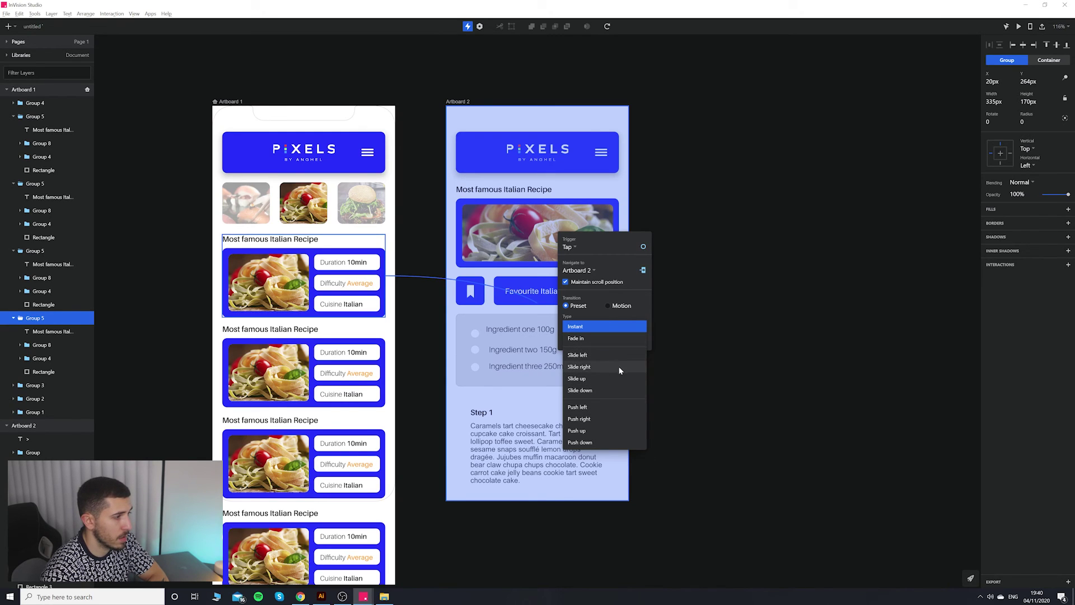
{"action": "left_click", "coordinate": [601, 253]}
{"action": "left_click", "coordinate": [640, 342]}
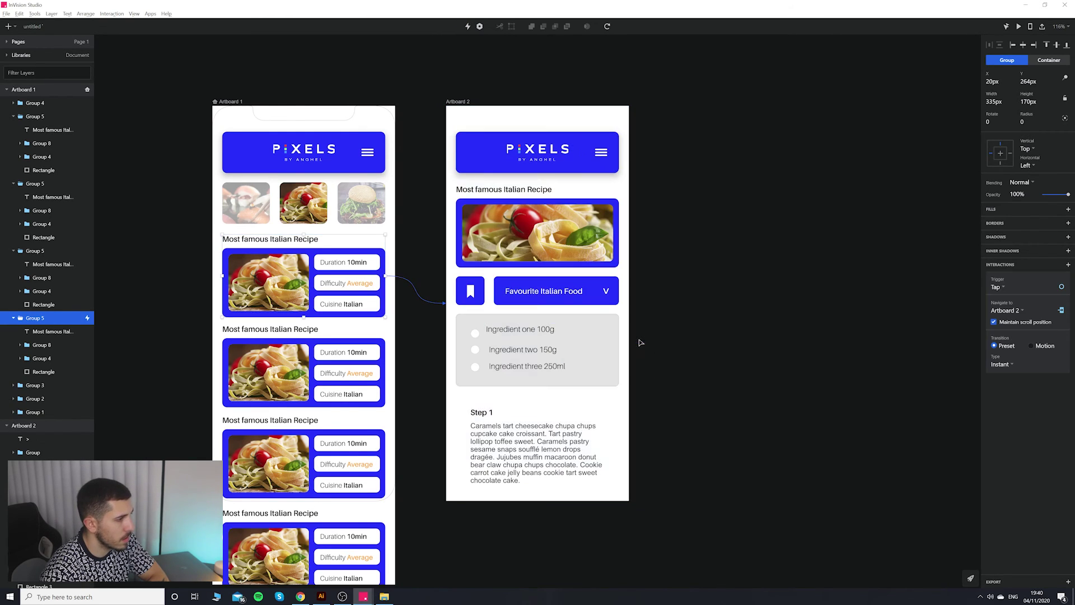
Preview Artboard 1, test the first recipe card's link to Artboard 2, and close the preview.
{"action": "left_click", "coordinate": [239, 102]}
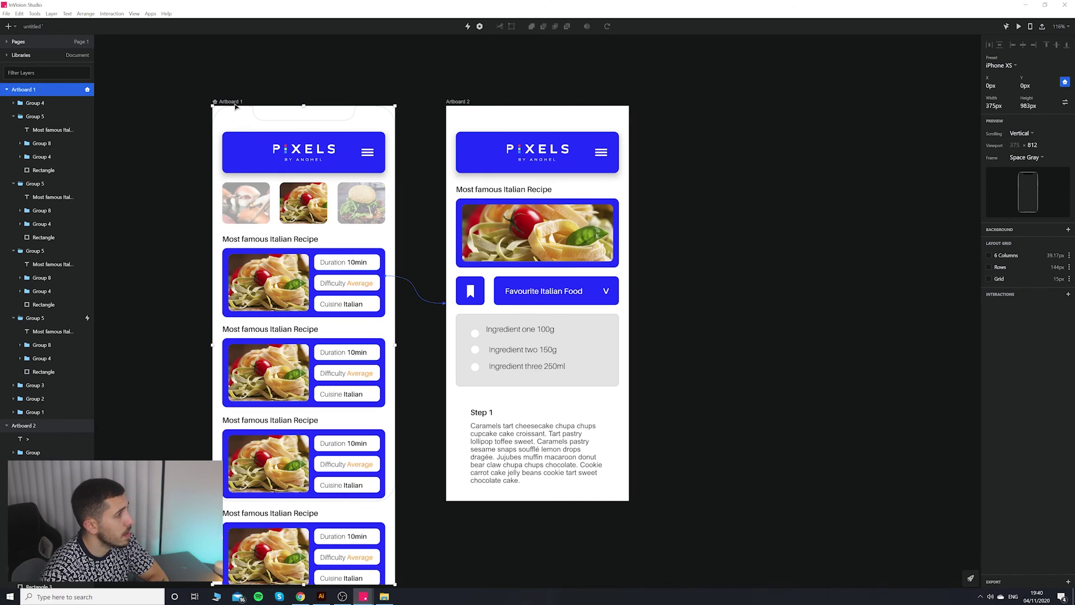
{"action": "left_click", "coordinate": [1023, 26]}
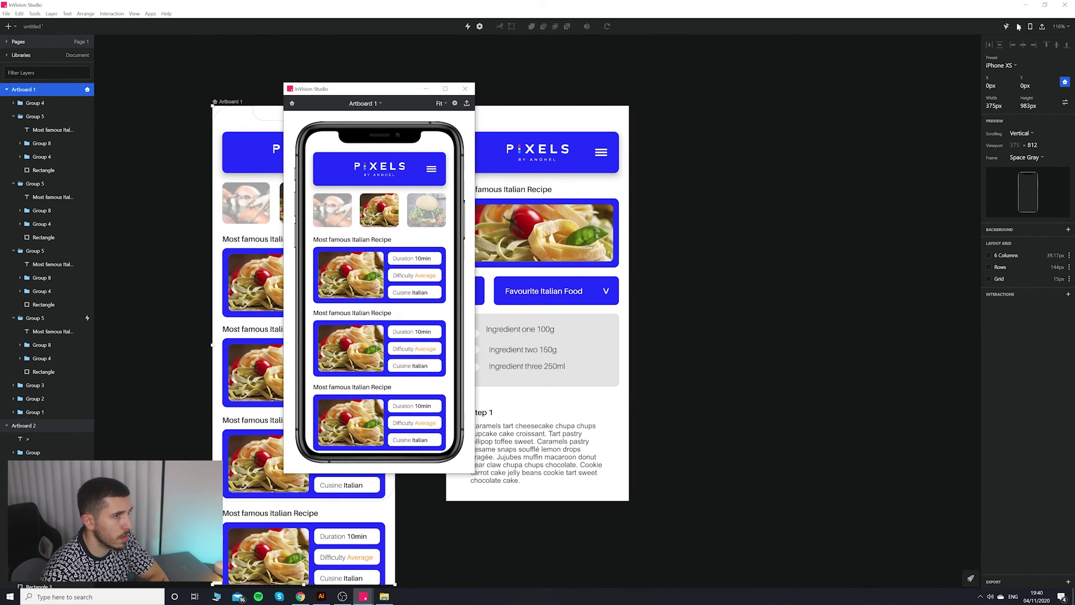
{"action": "left_click", "coordinate": [353, 278]}
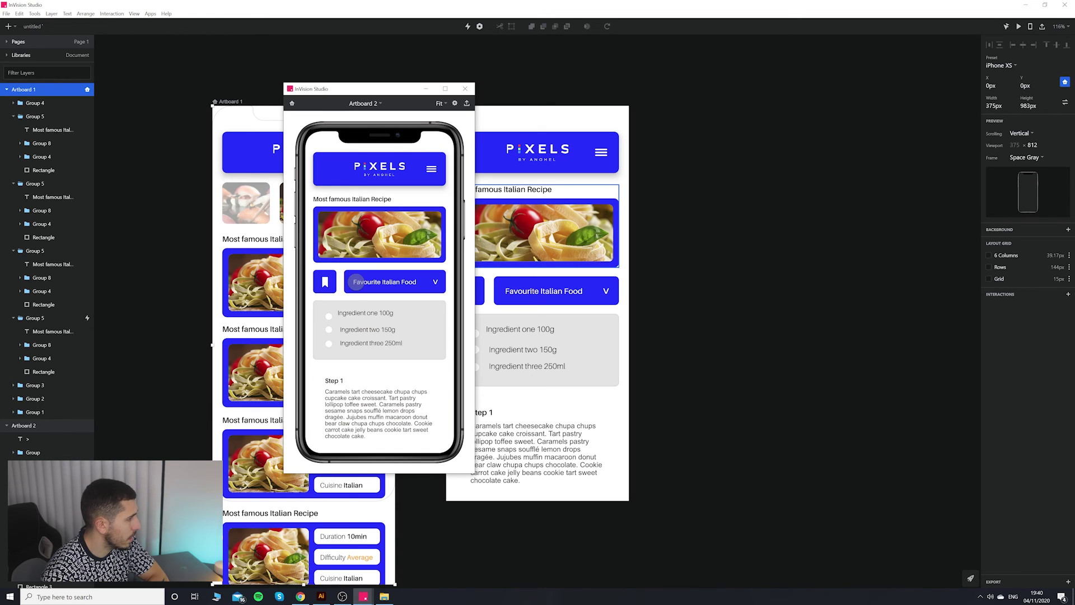
{"action": "left_click_drag", "start_coordinate": [399, 95], "coordinate": [805, 105]}
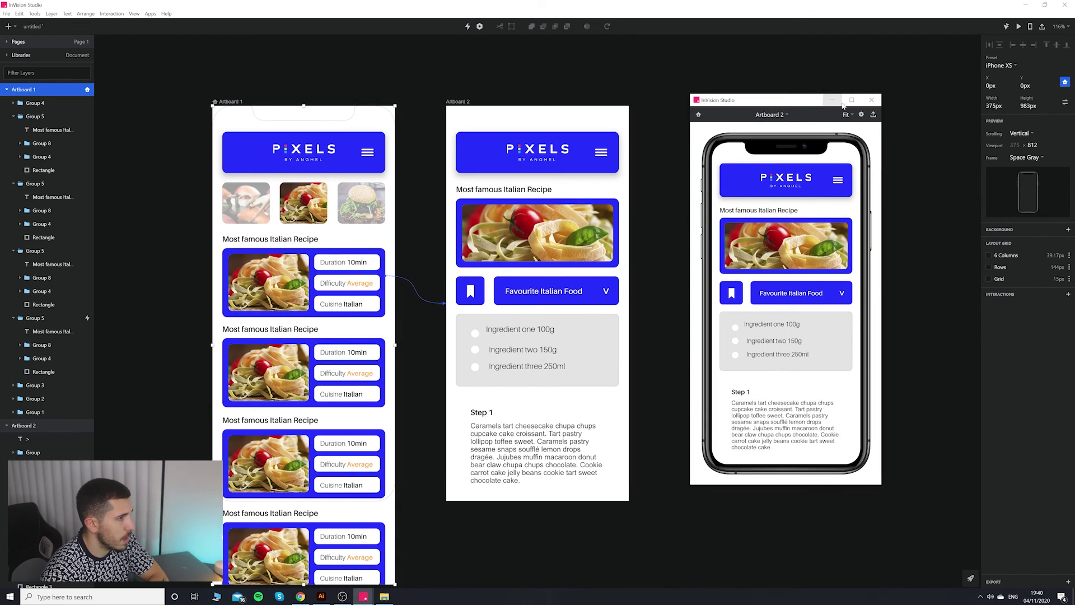
{"action": "left_click", "coordinate": [871, 100]}
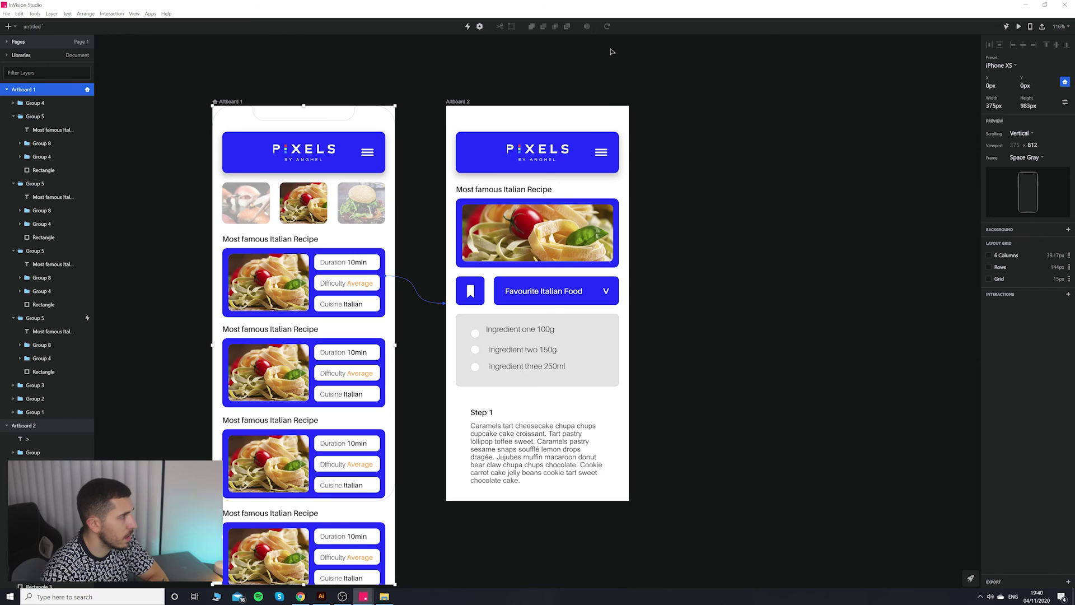
Review the preset transition types of the first recipe card's interaction and switch its transition to Motion.
{"action": "left_click", "coordinate": [415, 293]}
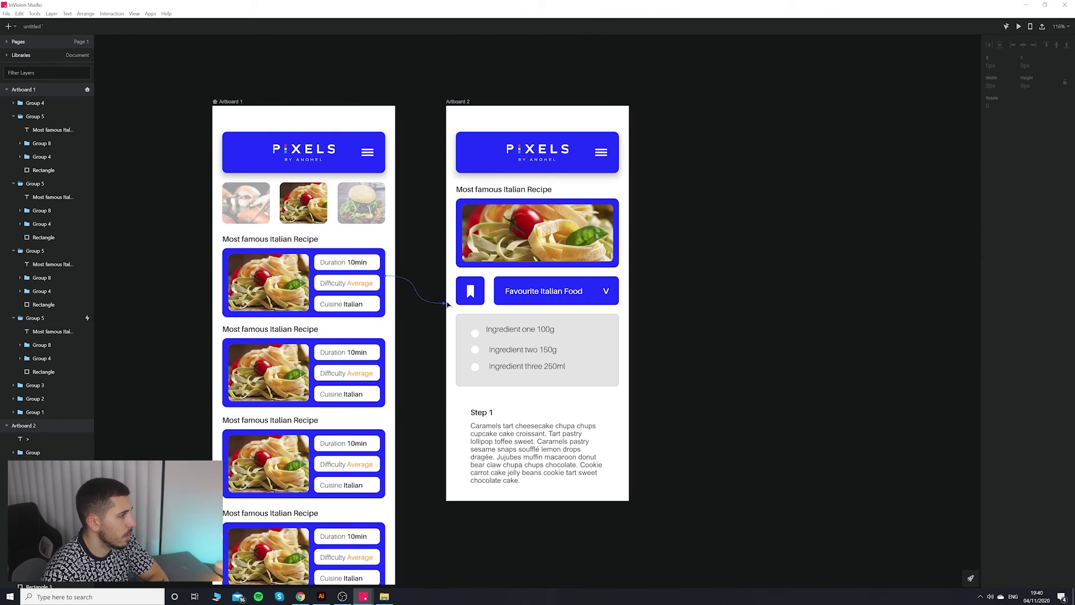
{"action": "left_click", "coordinate": [358, 263]}
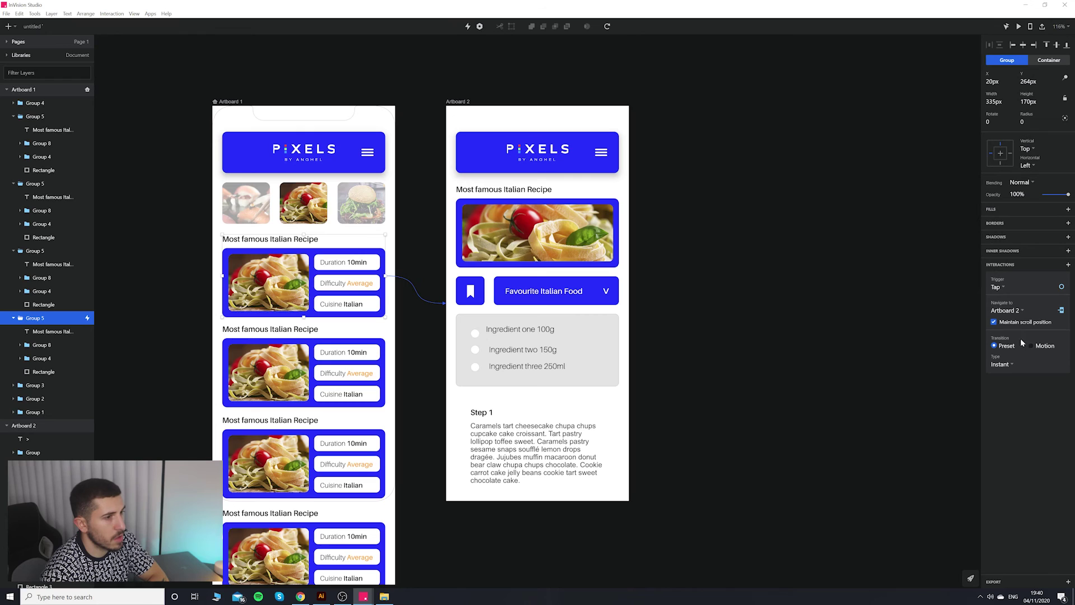
{"action": "left_click", "coordinate": [1010, 365]}
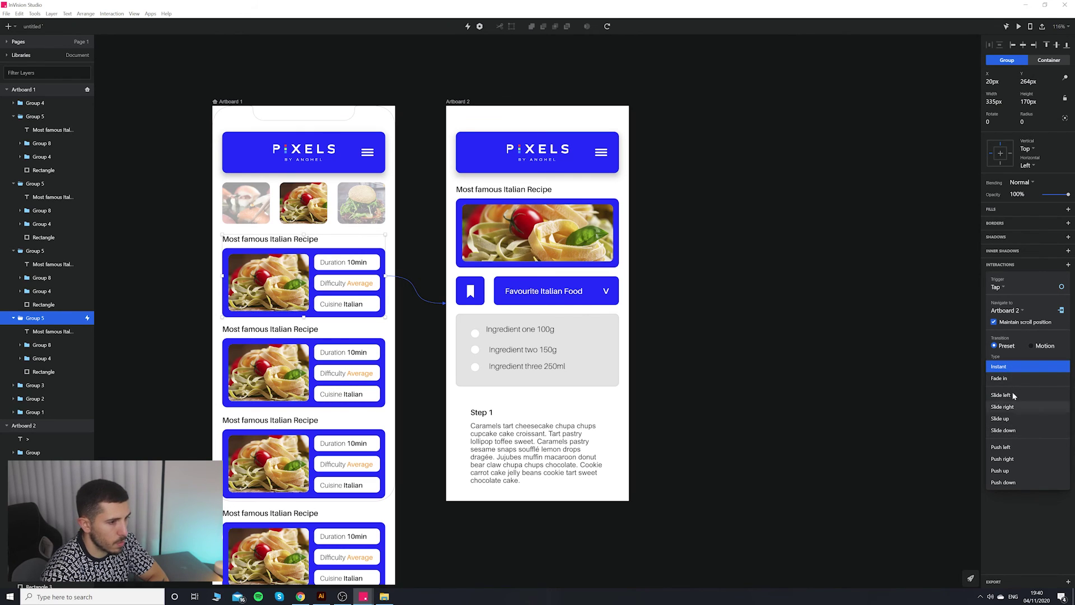
{"action": "left_click", "coordinate": [1043, 348]}
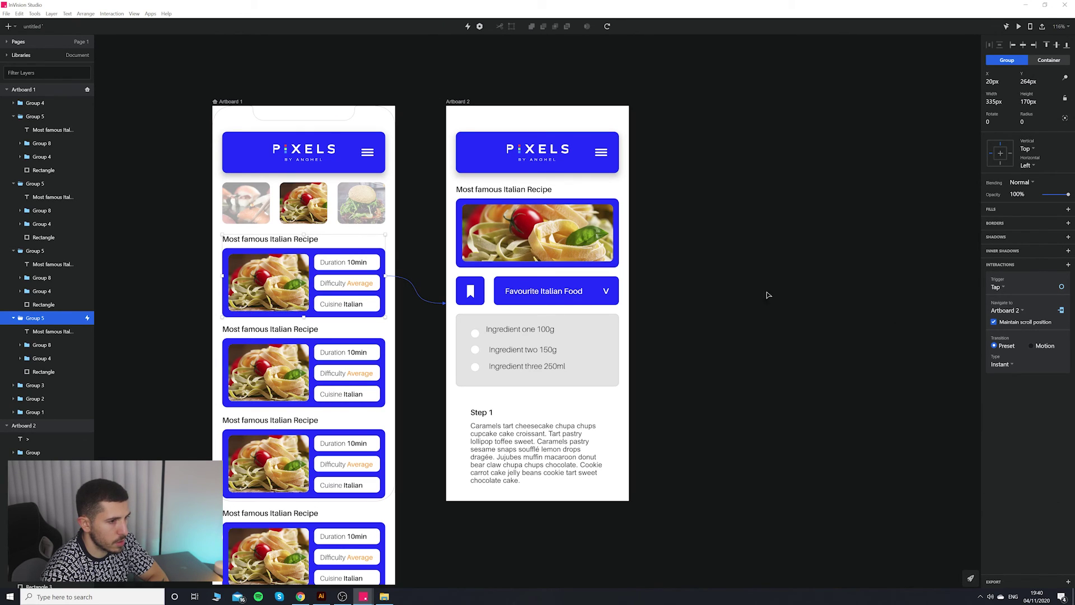
{"action": "left_click", "coordinate": [1045, 347]}
{"action": "key", "text": "Escape"}
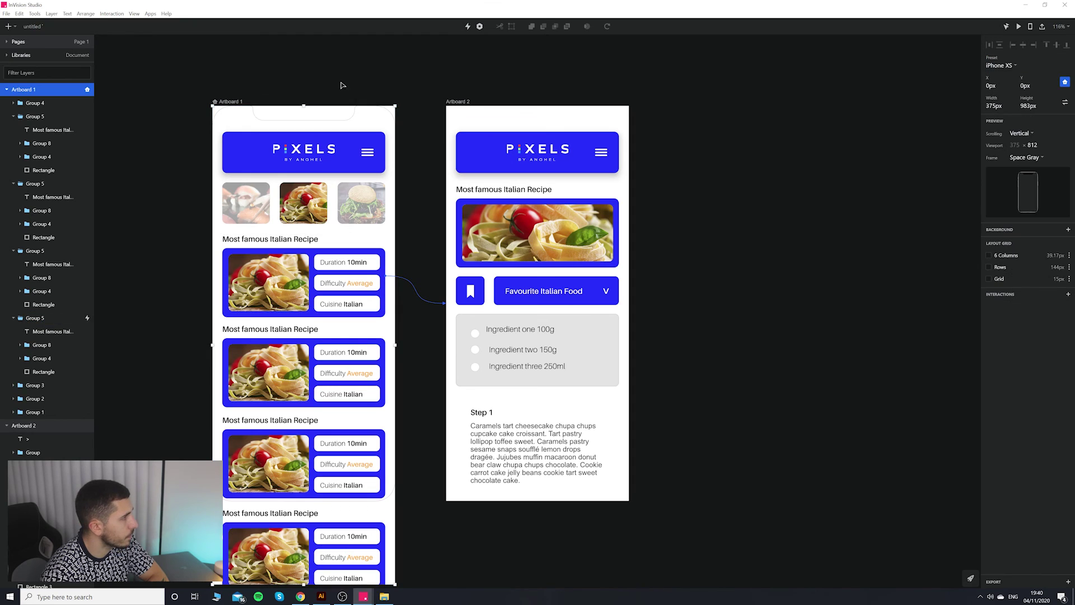
Preview Artboard 1 again to test the recipe card's transition to Artboard 2, closing the preview window when done.
{"action": "left_click", "coordinate": [1030, 27]}
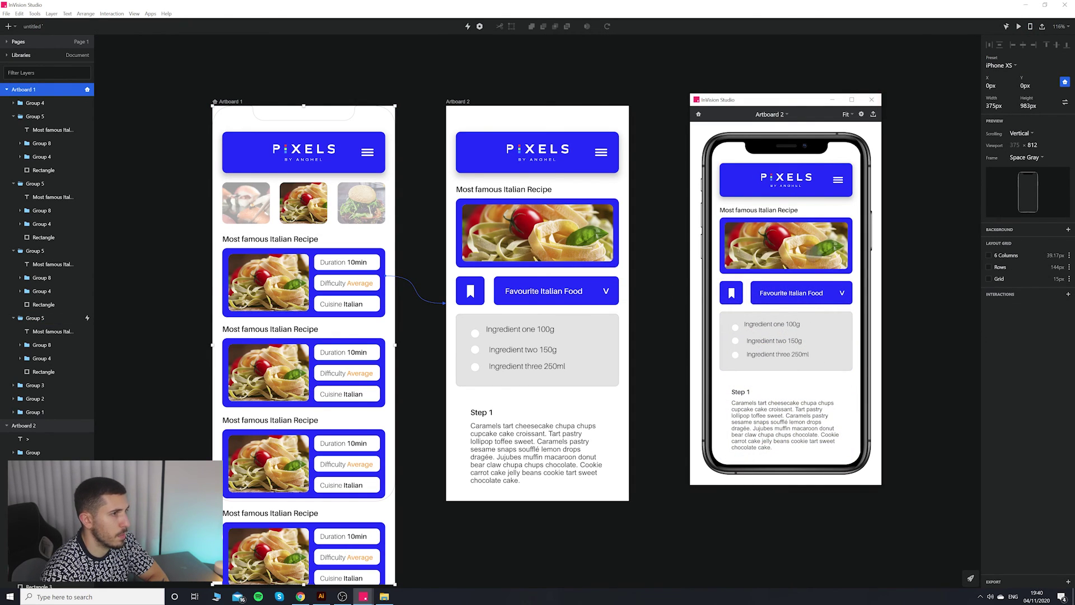
{"action": "left_click", "coordinate": [871, 101]}
{"action": "left_click", "coordinate": [1018, 26]}
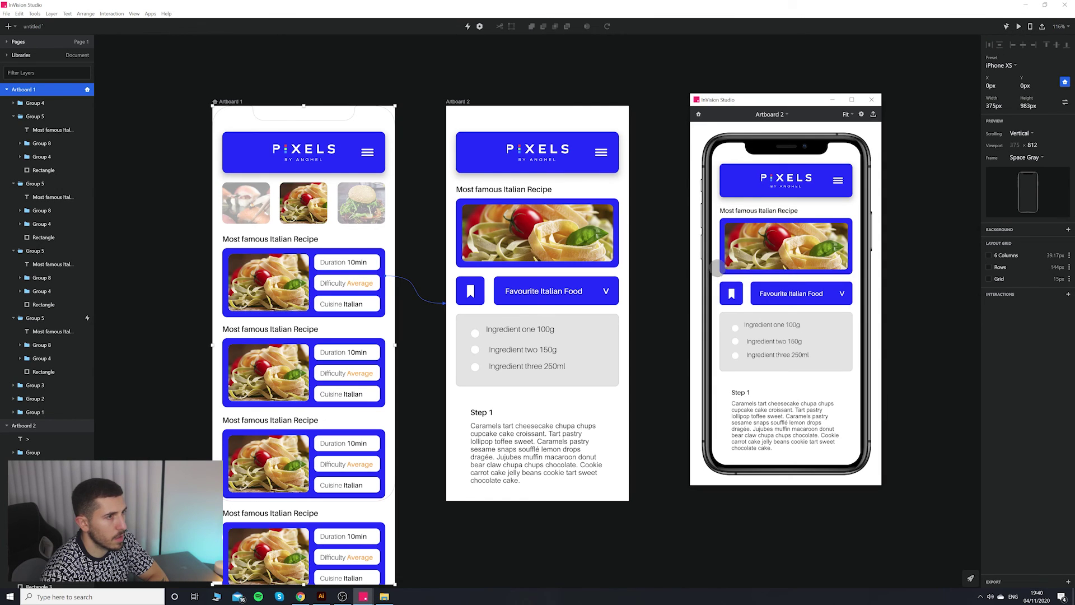
{"action": "left_click", "coordinate": [874, 101]}
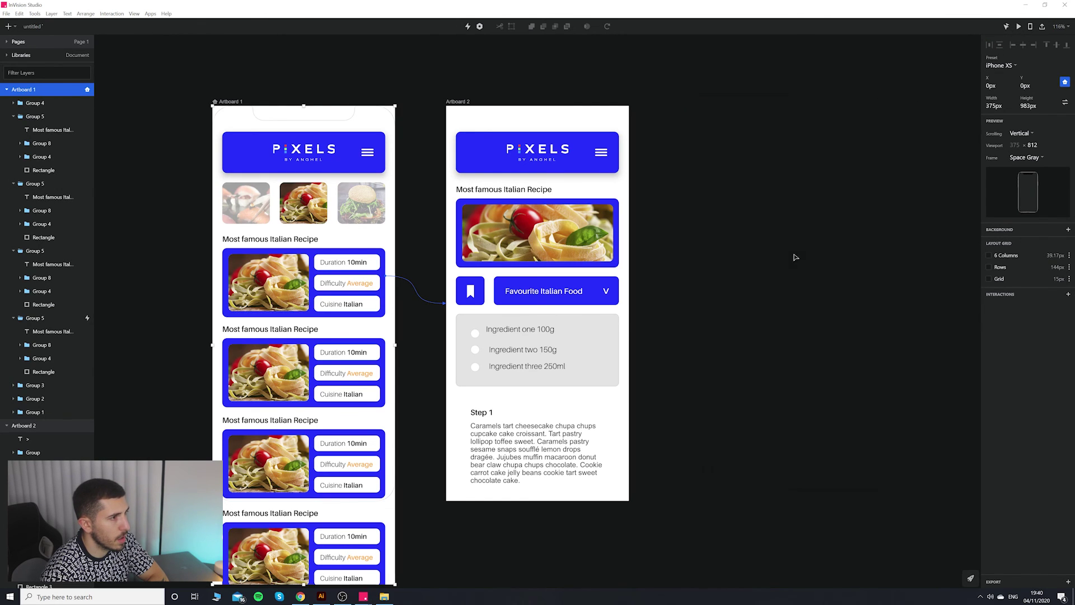
{"action": "left_click", "coordinate": [790, 258]}
{"action": "left_click", "coordinate": [609, 293]}
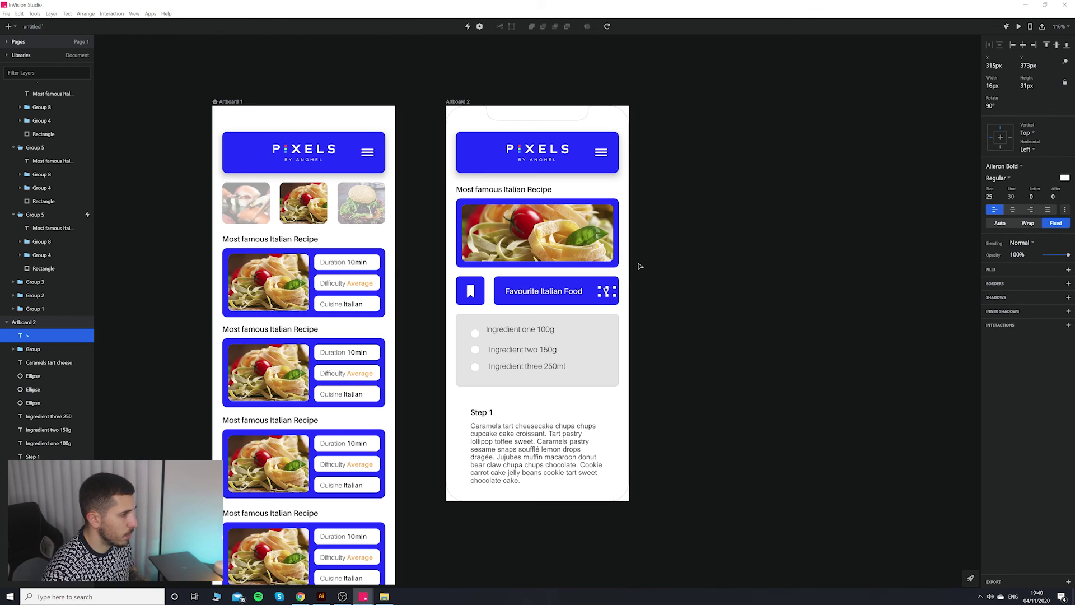
{"action": "left_click", "coordinate": [607, 290]}
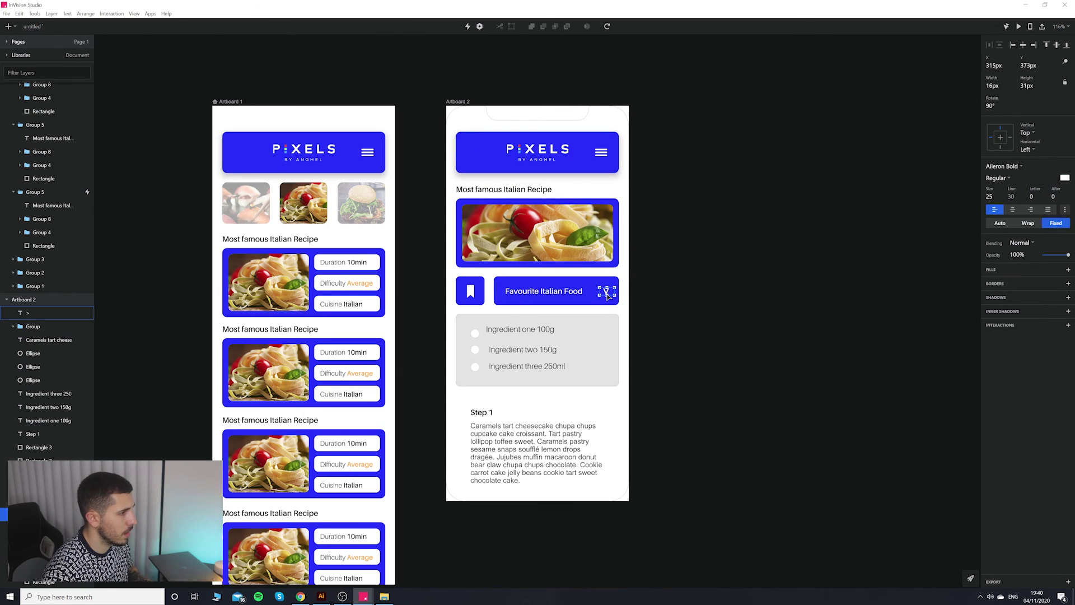
{"action": "key", "text": "ctrl+z"}
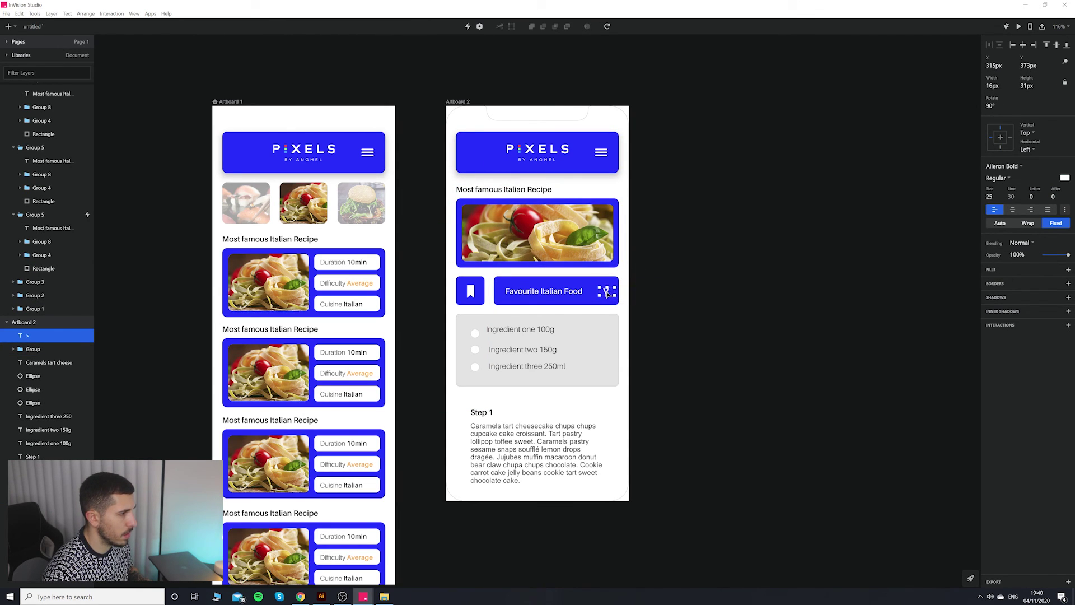
{"action": "left_click", "coordinate": [616, 284]}
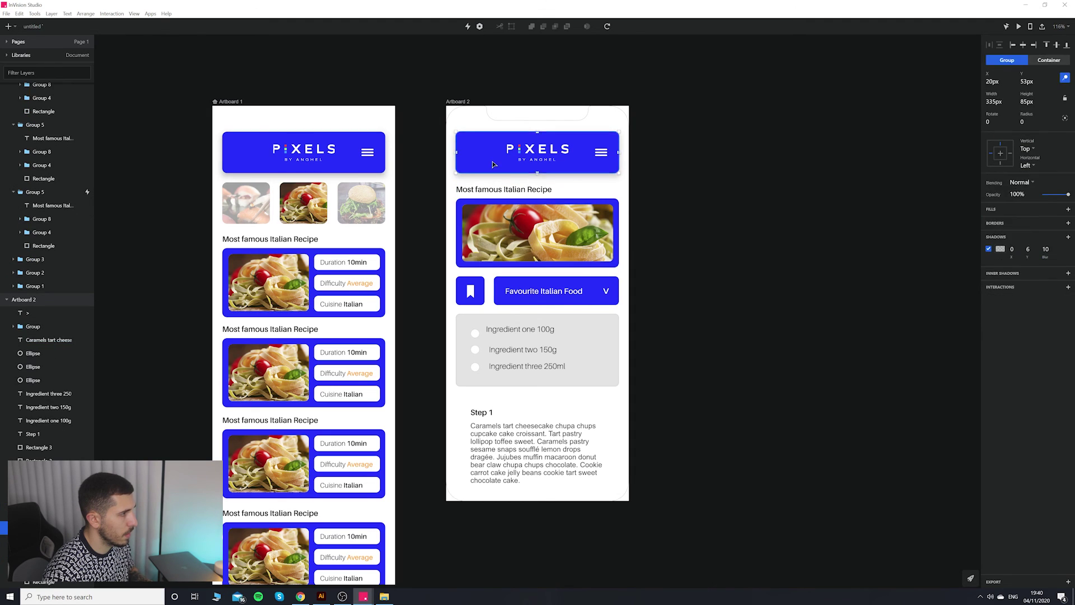
{"action": "left_click", "coordinate": [617, 284]}
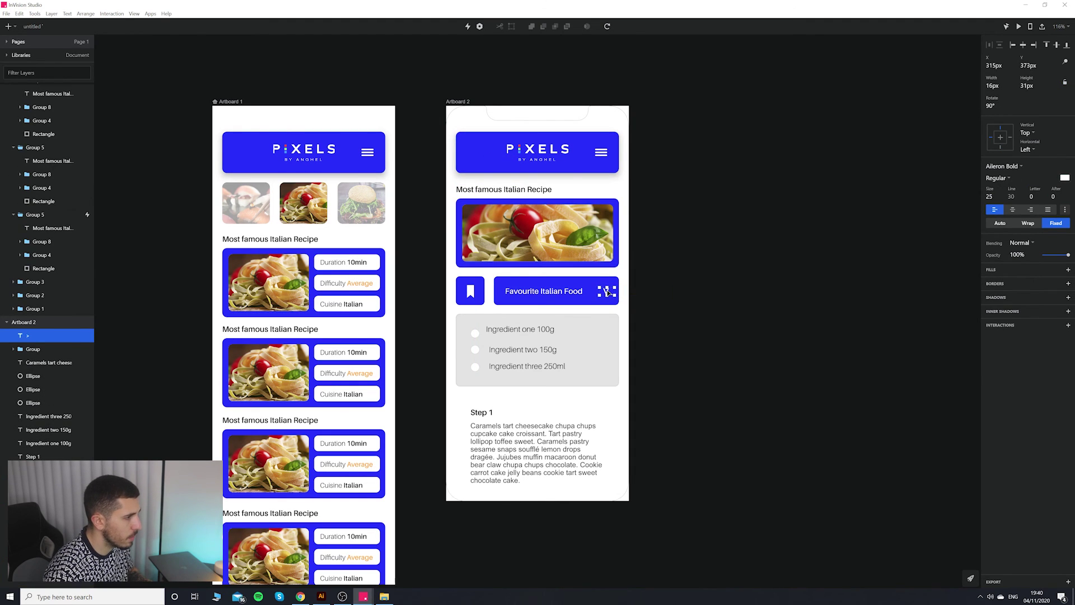
{"action": "double_click", "coordinate": [607, 292]}
{"action": "key", "text": "Escape"}
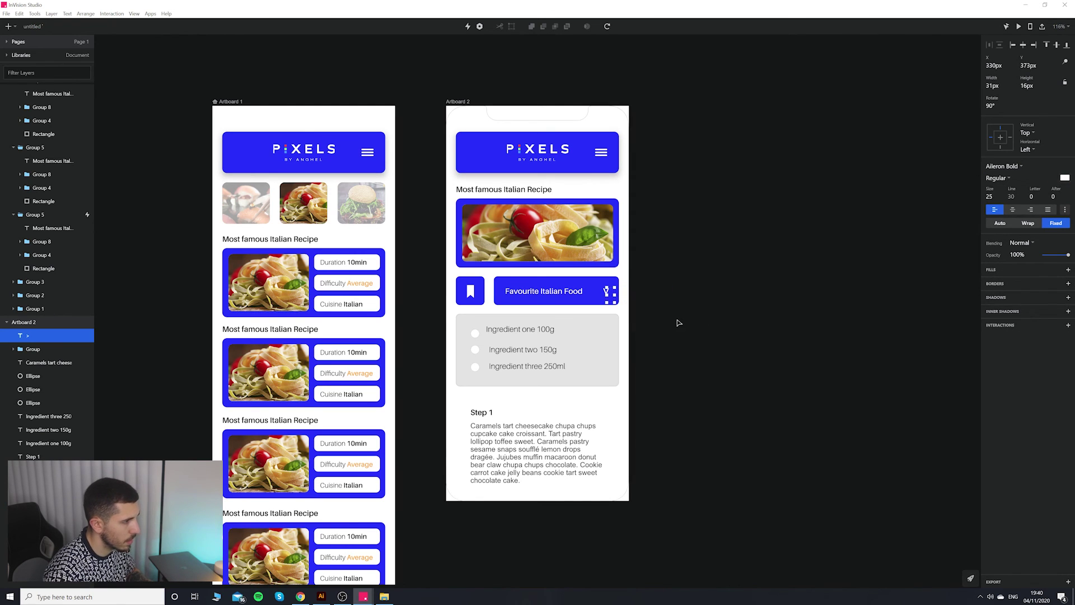
Duplicate the white arrow in Artboard 2's Favourite Italian Food button.
{"action": "scroll", "coordinate": [640, 333], "scroll_direction": "up", "scroll_amount": 3}
{"action": "scroll", "coordinate": [602, 406], "scroll_direction": "up", "scroll_amount": 5}
{"action": "left_click", "coordinate": [651, 273]}
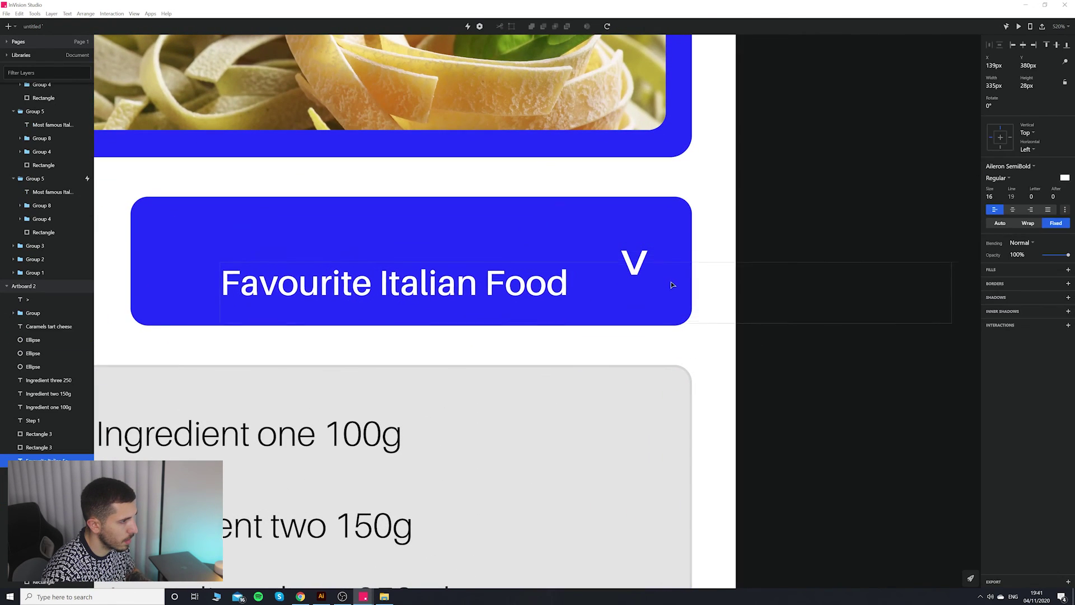
{"action": "left_click", "coordinate": [651, 274]}
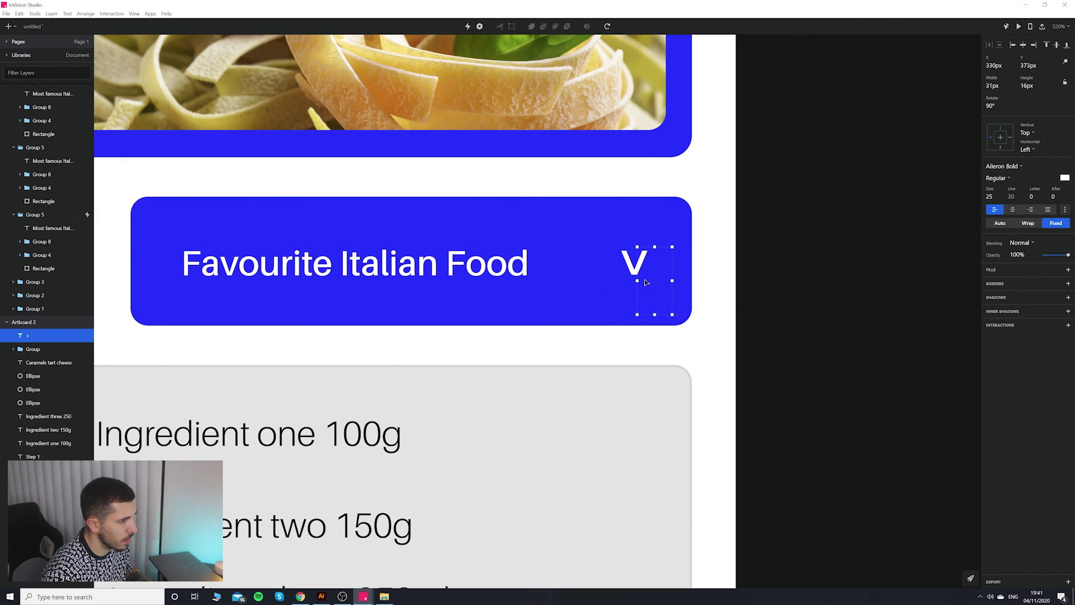
{"action": "key", "text": "ctrl+d"}
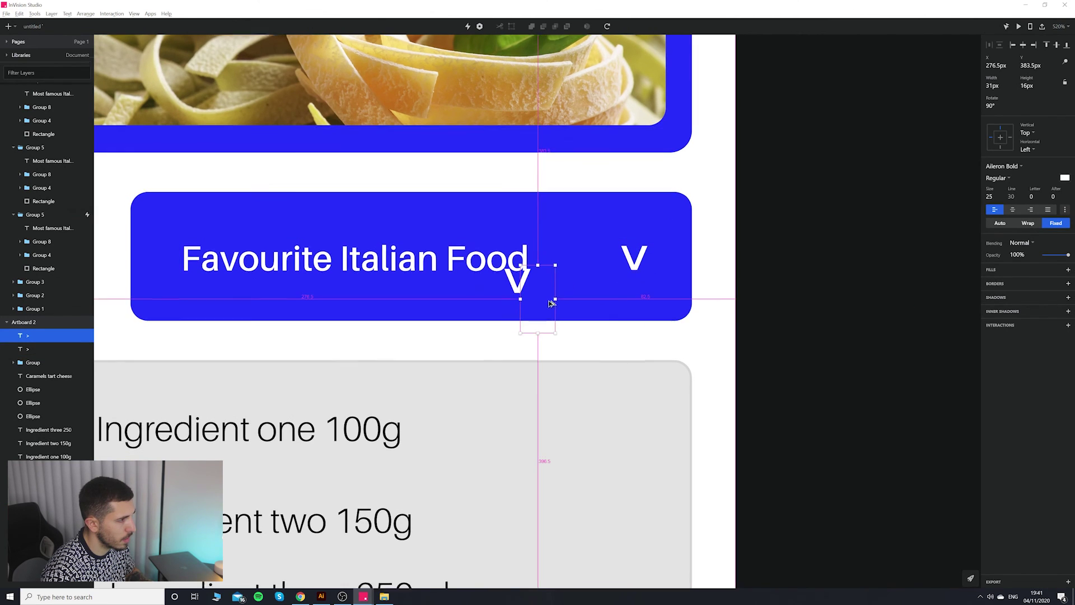
Place the copied arrow left of the logo in Artboard 2's header and rotate it to point left as a back arrow.
{"action": "scroll", "coordinate": [549, 304], "scroll_direction": "down", "scroll_amount": 5}
{"action": "left_click_drag", "start_coordinate": [542, 280], "coordinate": [452, 135]}
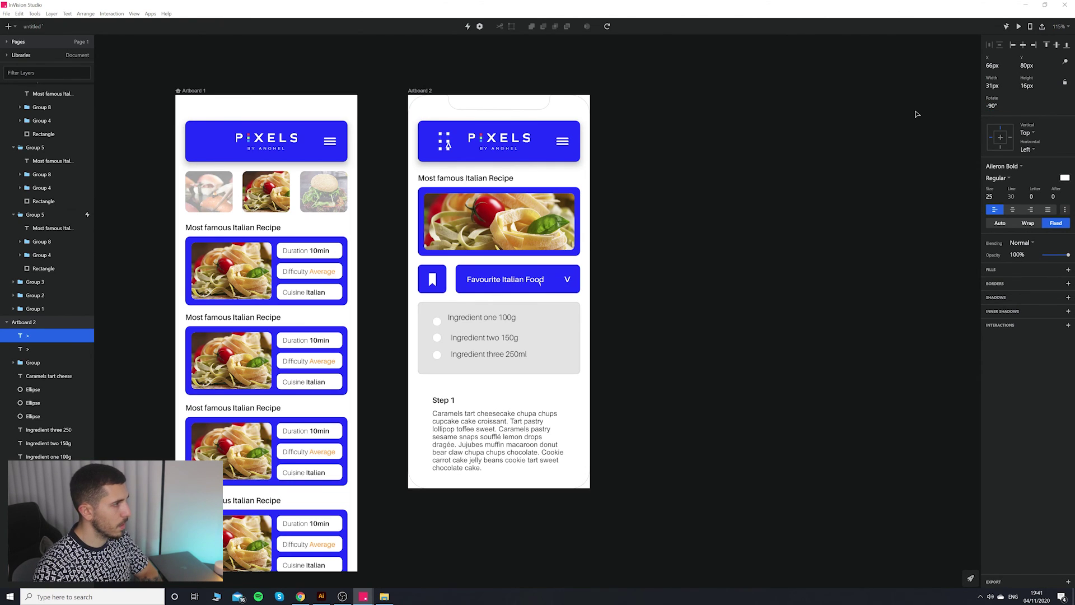
{"action": "left_click", "coordinate": [994, 106]}
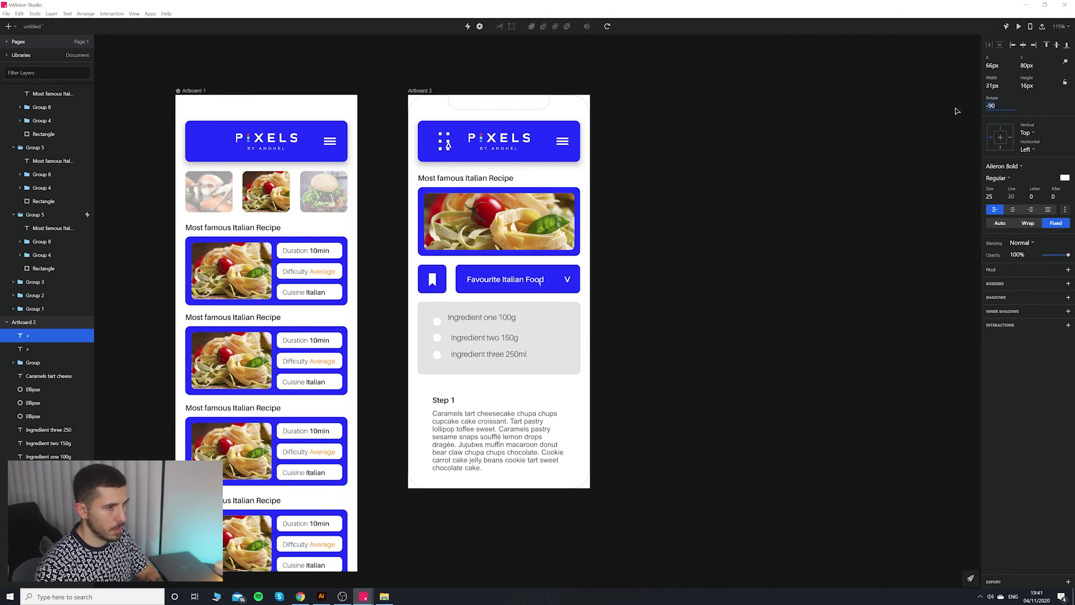
{"action": "key", "text": "Return"}
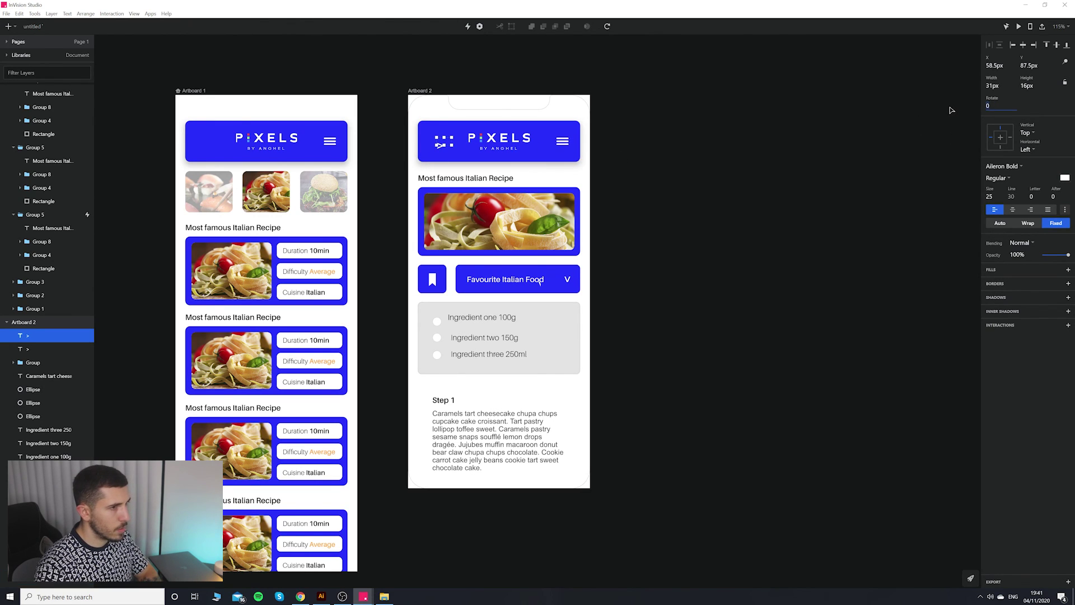
{"action": "key", "text": "Return"}
{"action": "key", "text": "Escape"}
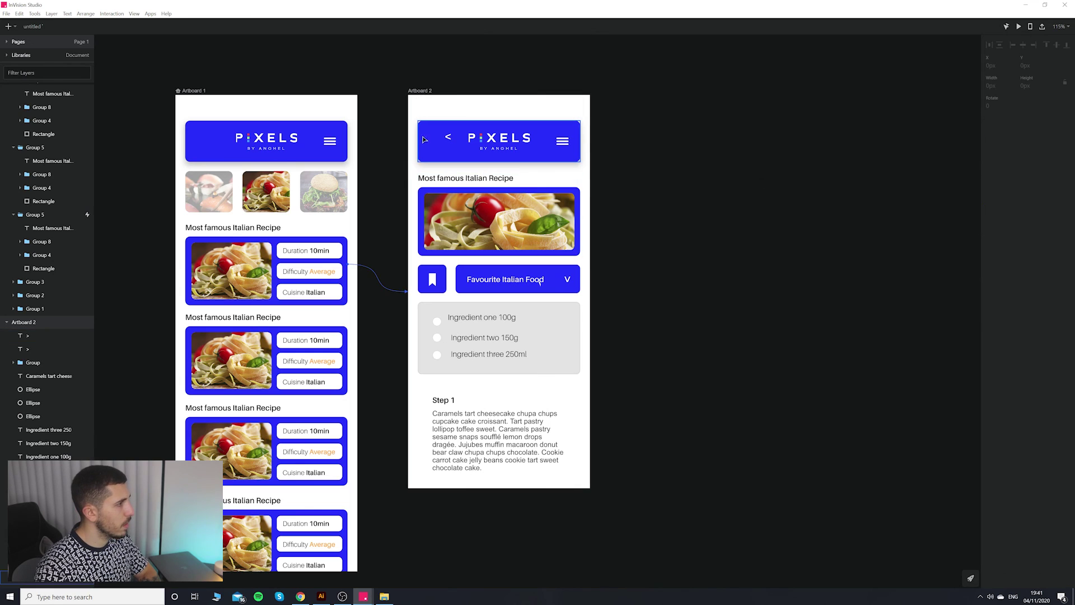
{"action": "left_click_drag", "start_coordinate": [443, 137], "coordinate": [441, 142]}
{"action": "left_click", "coordinate": [711, 162]}
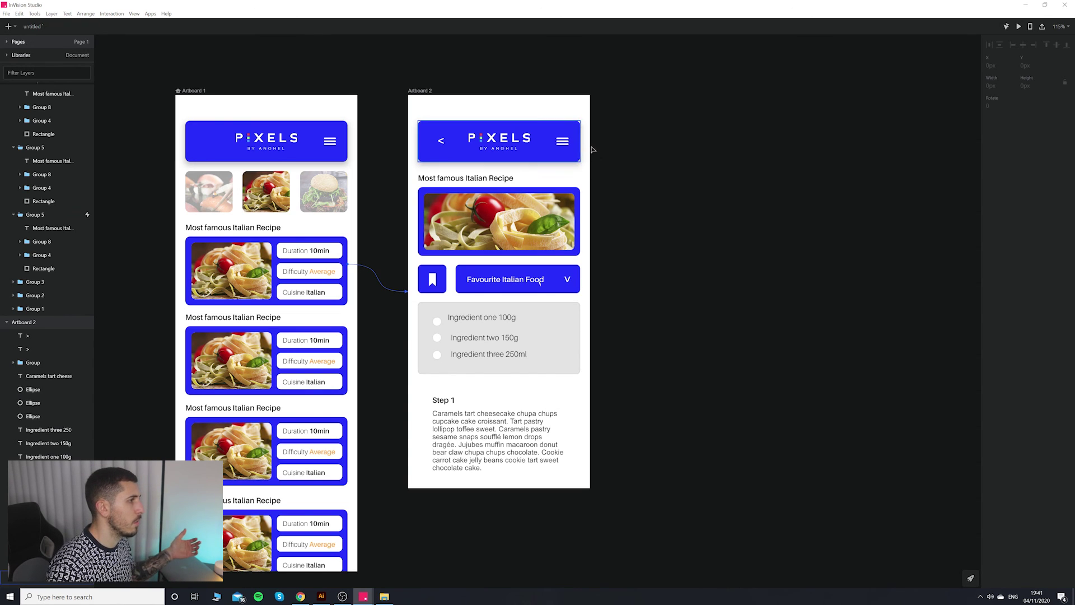
Examine the stray white mark beside the Favourite Italian Food label on Artboard 2 and the group it belongs to.
{"action": "scroll", "coordinate": [636, 166], "scroll_direction": "up", "scroll_amount": 2}
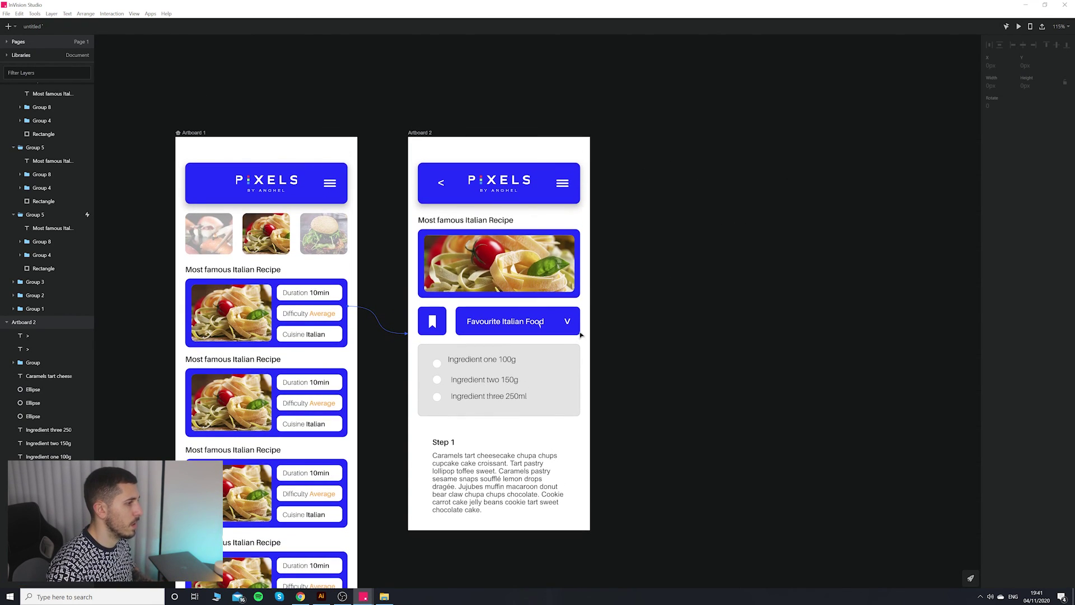
{"action": "left_click", "coordinate": [542, 331]}
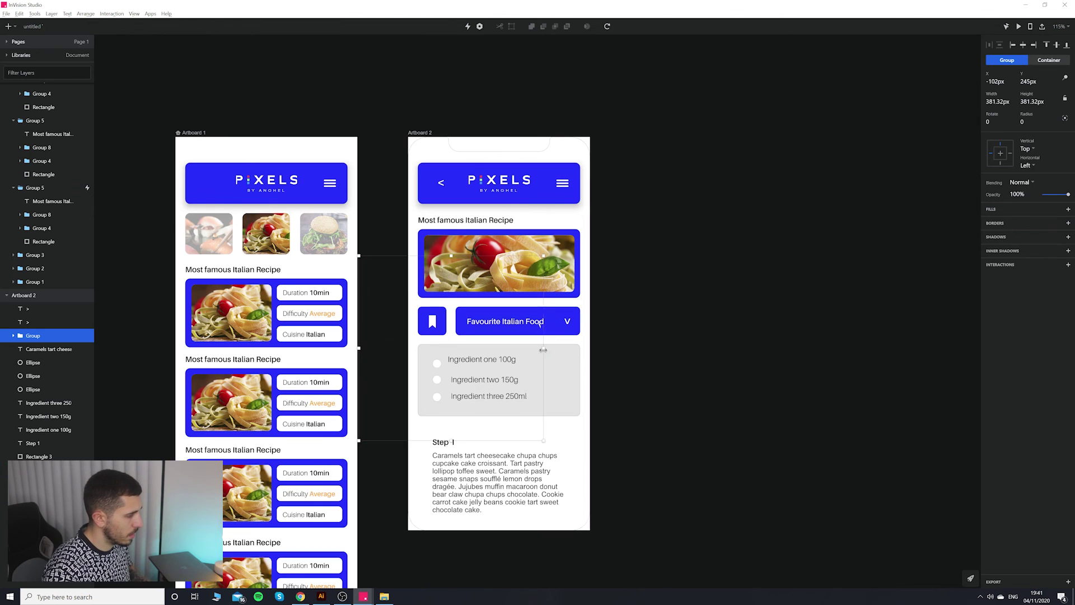
{"action": "scroll", "coordinate": [537, 347], "scroll_direction": "up", "scroll_amount": 5}
{"action": "scroll", "coordinate": [616, 235], "scroll_direction": "down", "scroll_amount": 3}
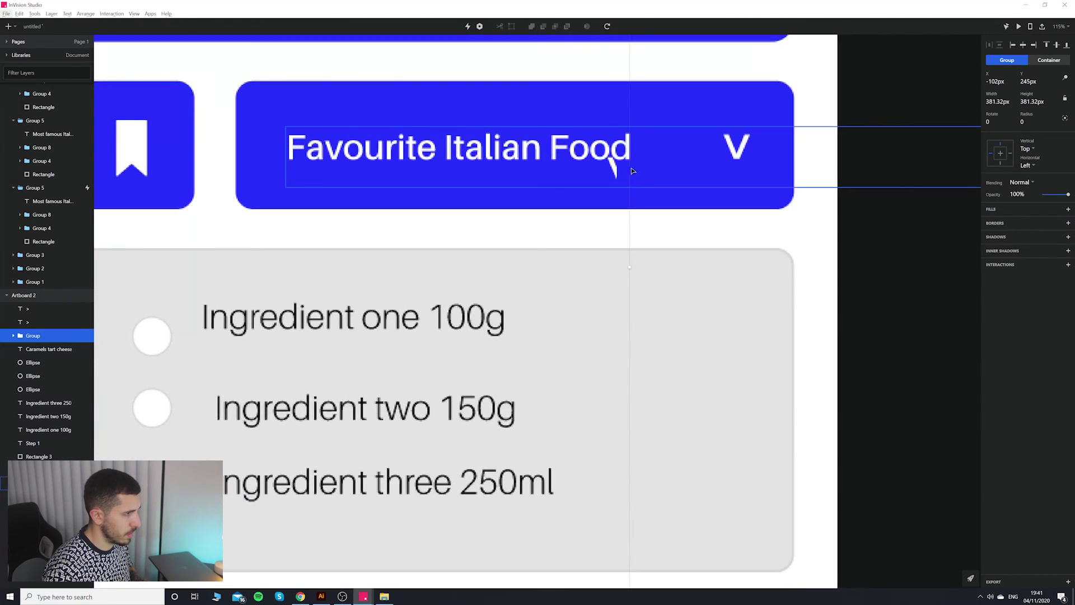
{"action": "left_click", "coordinate": [701, 228]}
{"action": "scroll", "coordinate": [705, 227], "scroll_direction": "down", "scroll_amount": 3}
{"action": "scroll", "coordinate": [706, 227], "scroll_direction": "down", "scroll_amount": 5}
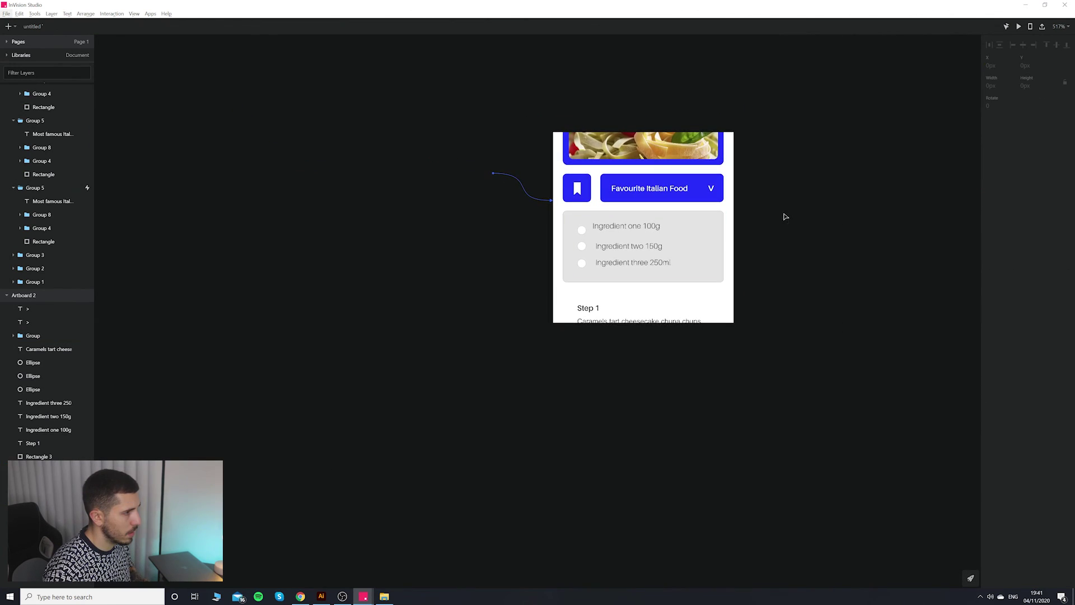
Link the back arrow in Artboard 2's header to Artboard 1 with a Tap trigger and a Motion transition, and save the interaction.
{"action": "scroll", "coordinate": [763, 233], "scroll_direction": "up", "scroll_amount": 1}
{"action": "left_click", "coordinate": [564, 107]}
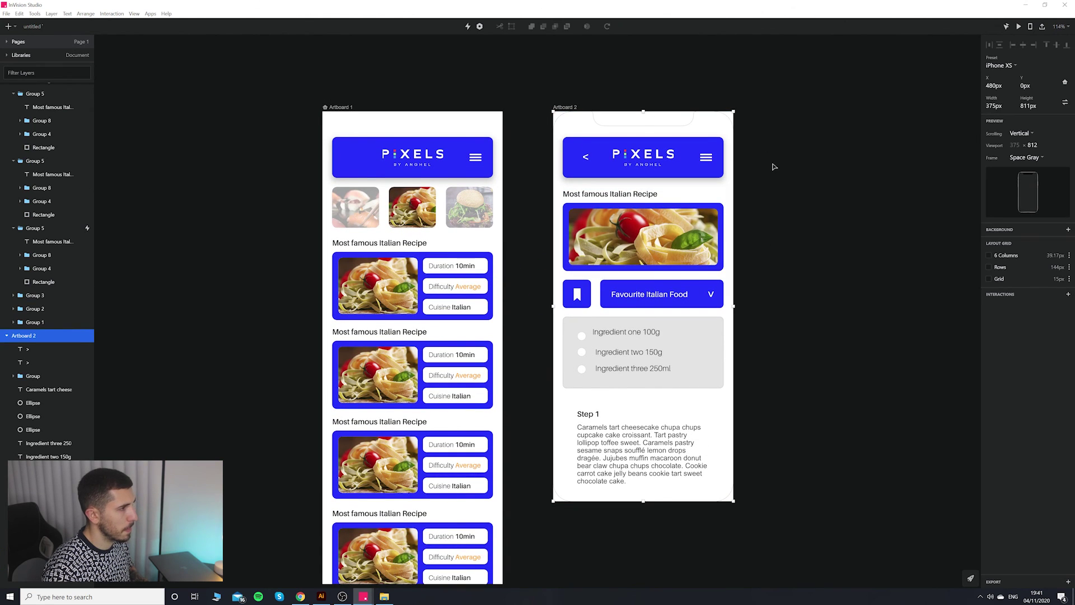
{"action": "left_click", "coordinate": [585, 163]}
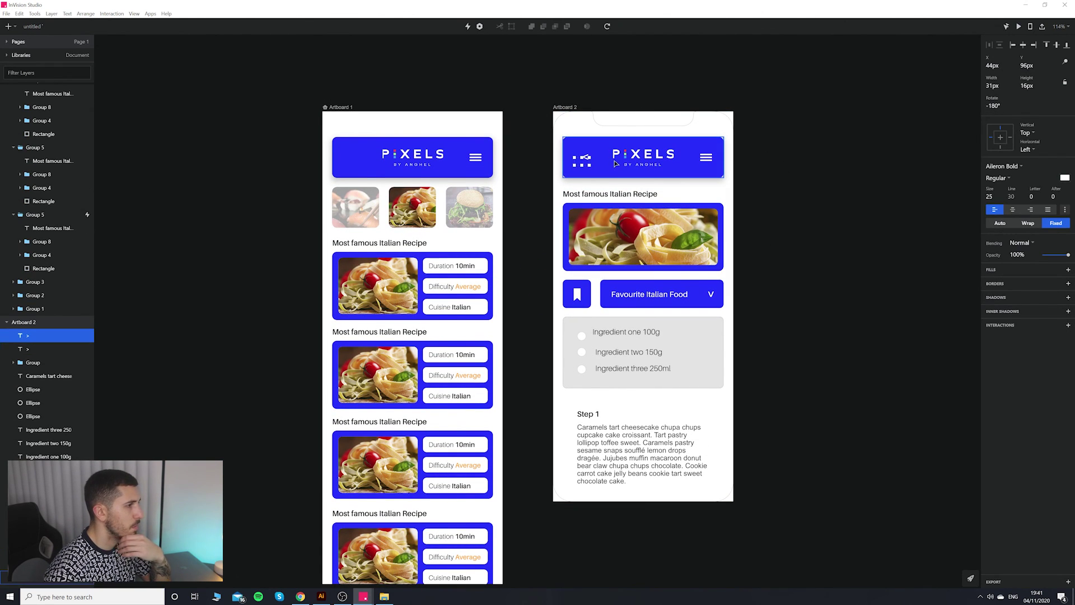
{"action": "left_click_drag", "start_coordinate": [583, 163], "coordinate": [446, 204]}
{"action": "key", "text": "ctrl+z"}
{"action": "key", "text": "c"}
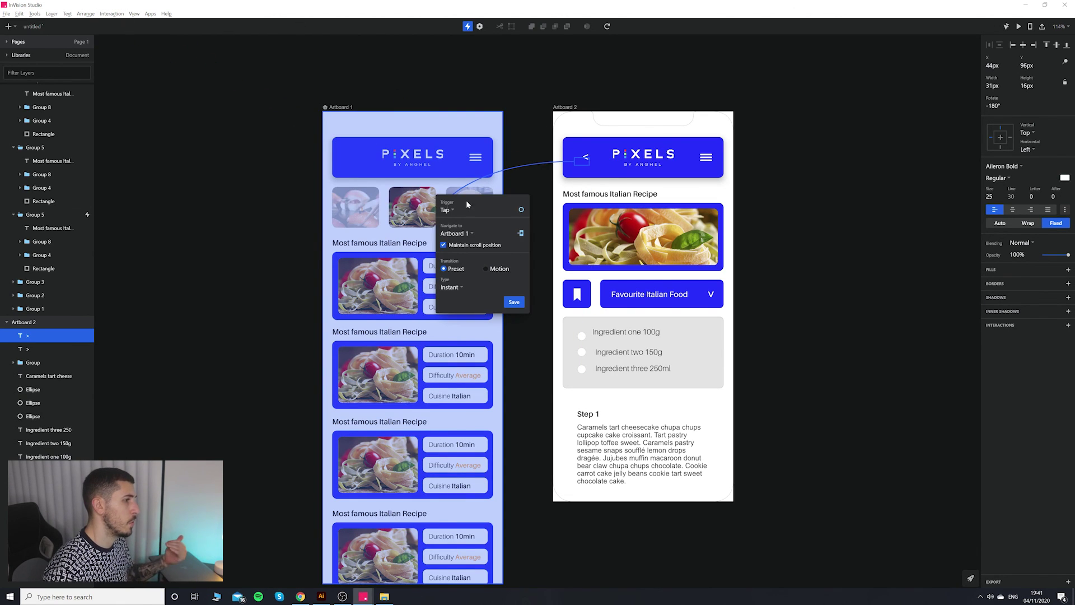
{"action": "left_click", "coordinate": [484, 269]}
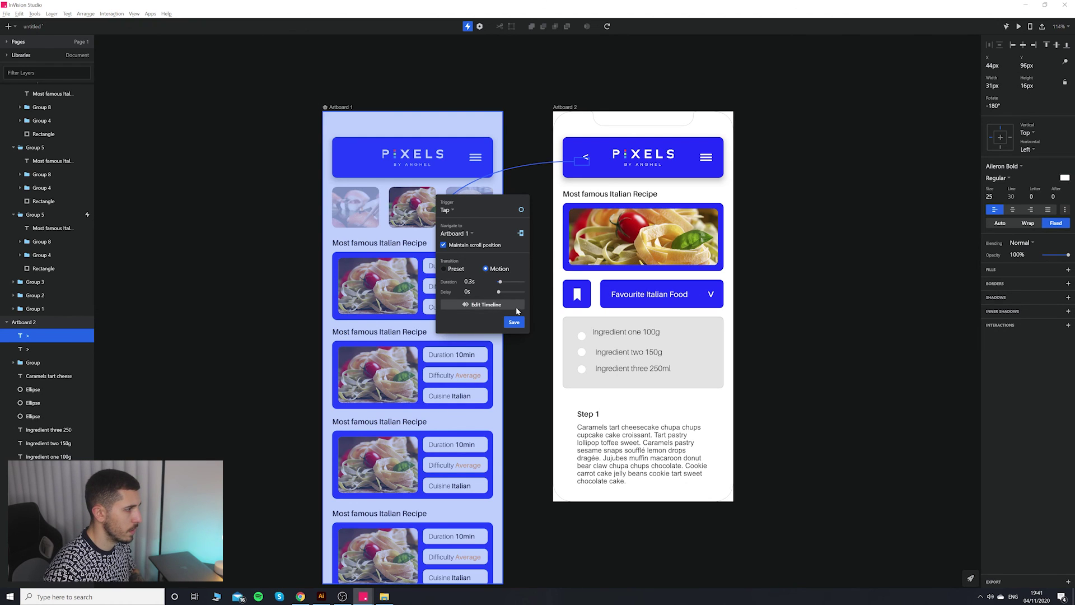
{"action": "left_click", "coordinate": [511, 322]}
Preview Artboard 1 and test going to the recipe detail screen and back with the header arrow several times, closing the preview when done.
{"action": "left_click", "coordinate": [338, 114]}
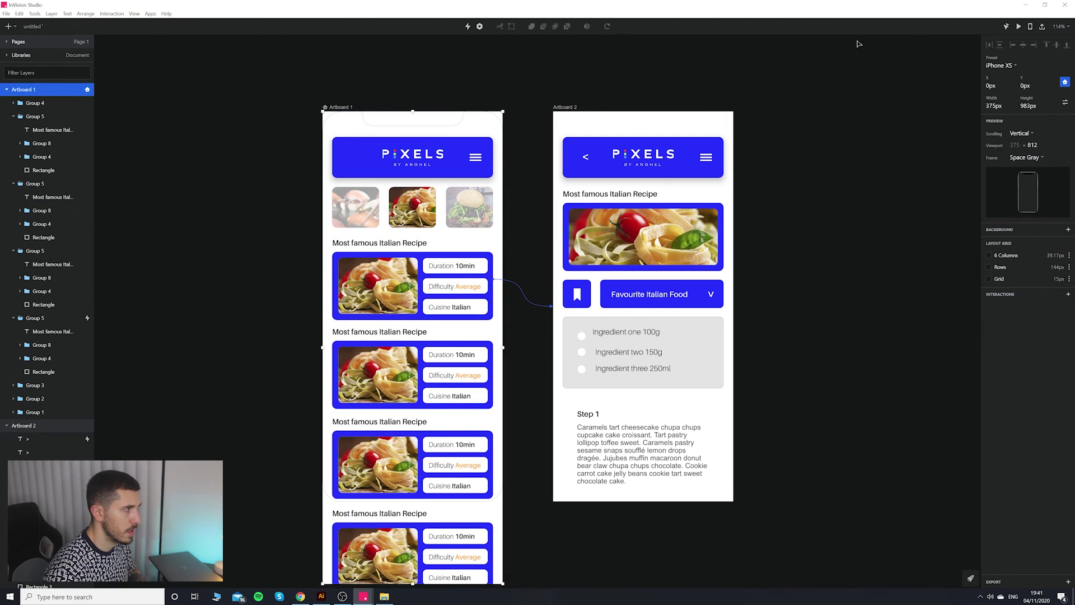
{"action": "left_click", "coordinate": [1019, 27]}
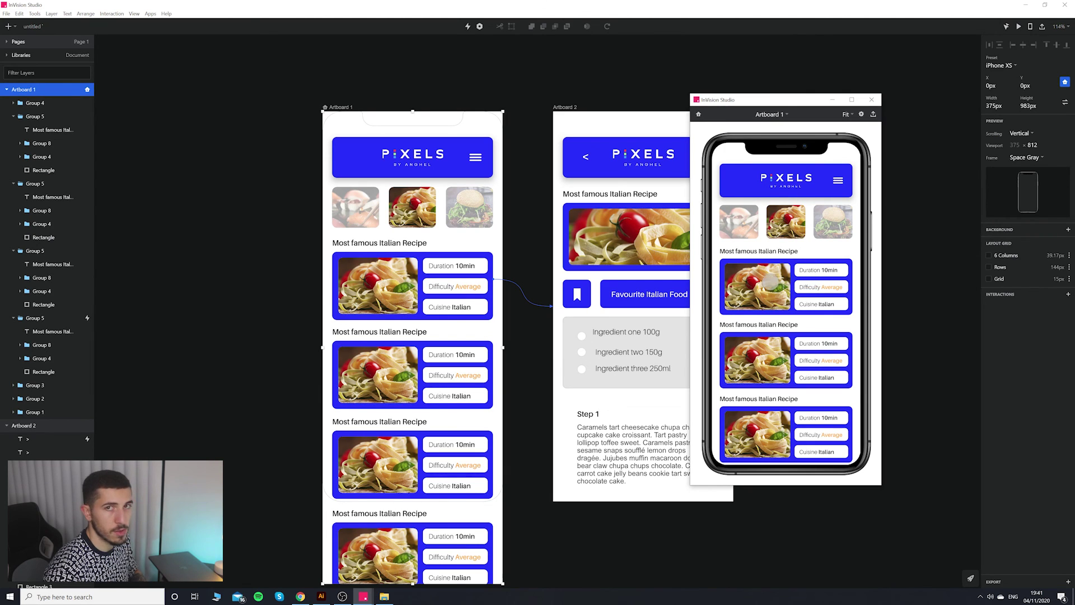
{"action": "left_click", "coordinate": [770, 282]}
{"action": "left_click", "coordinate": [740, 181]}
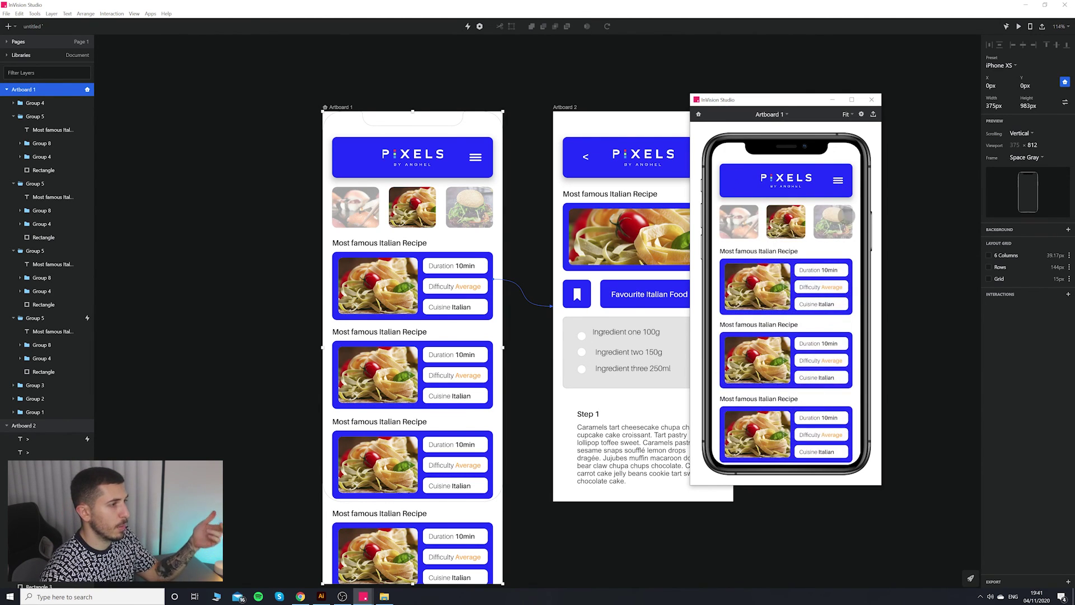
{"action": "left_click", "coordinate": [764, 284]}
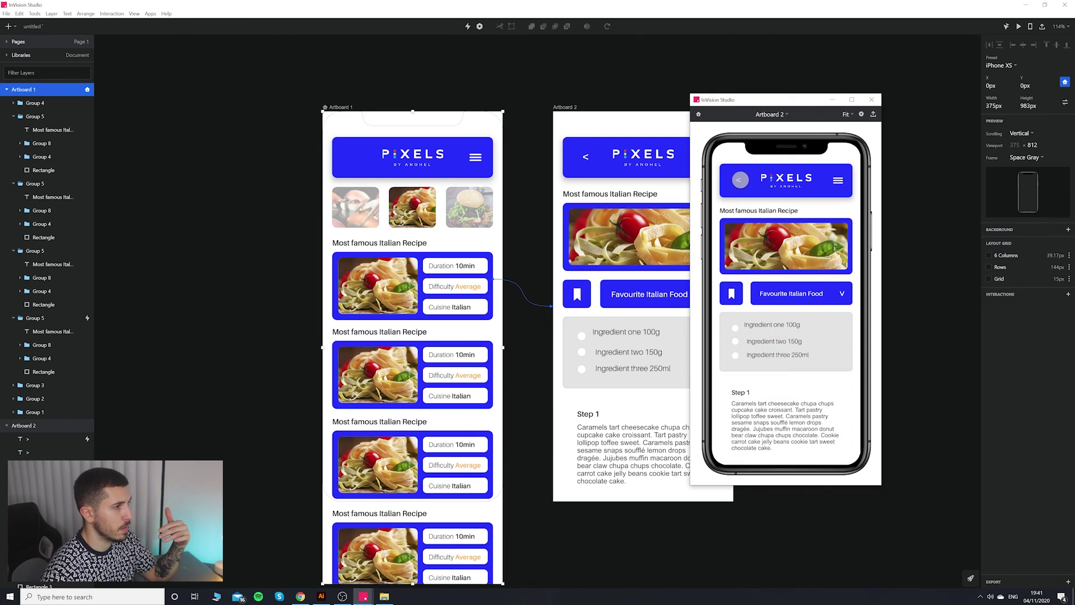
{"action": "left_click", "coordinate": [739, 181]}
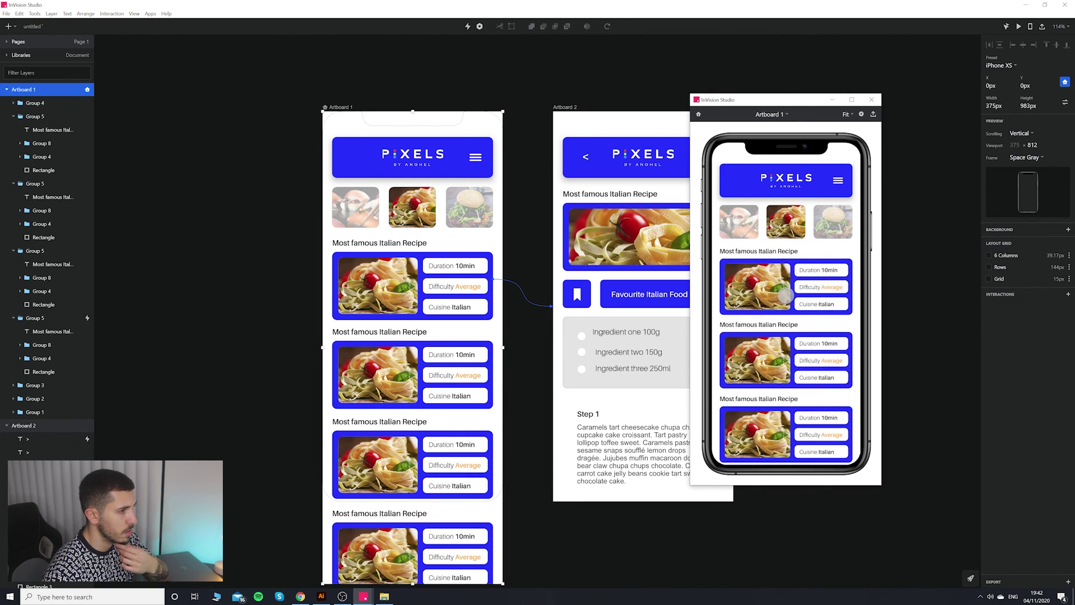
{"action": "left_click", "coordinate": [786, 295]}
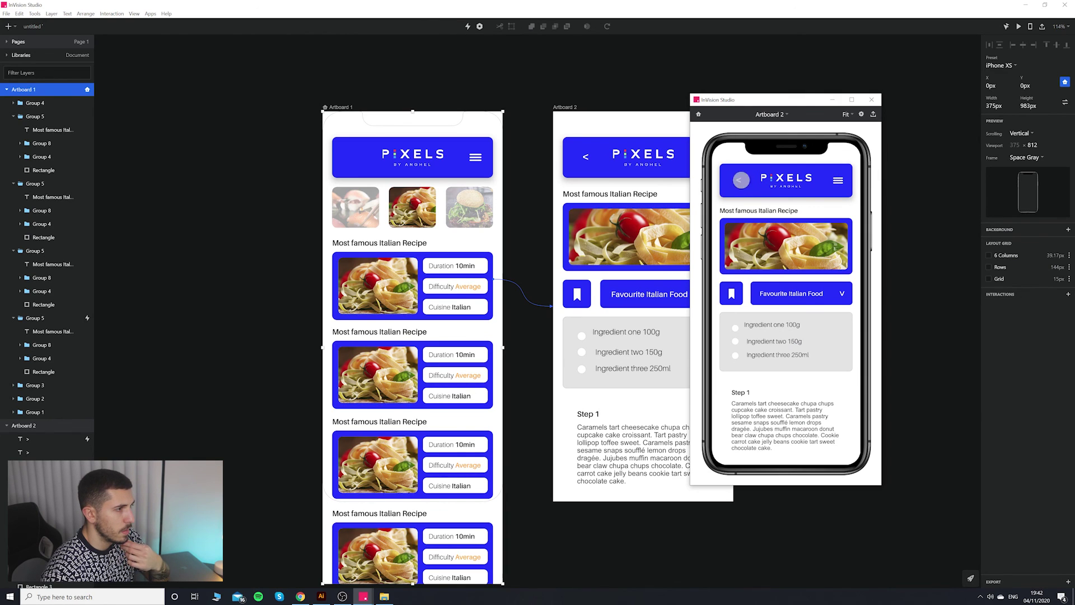
{"action": "left_click", "coordinate": [735, 180]}
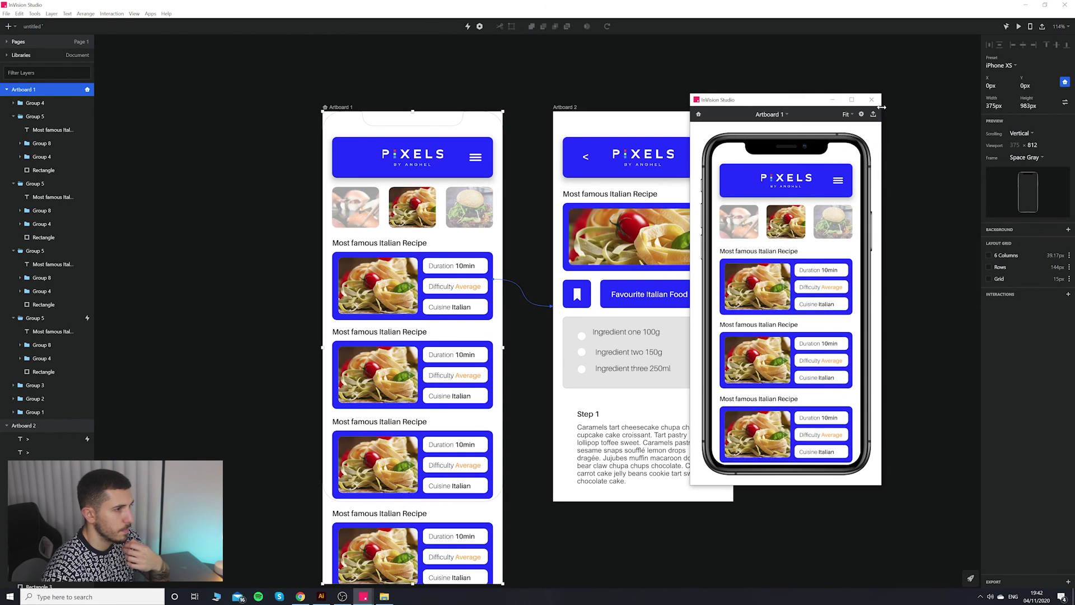
{"action": "left_click", "coordinate": [871, 100]}
{"action": "left_click", "coordinate": [866, 185]}
{"action": "scroll", "coordinate": [867, 199], "scroll_direction": "down", "scroll_amount": 1}
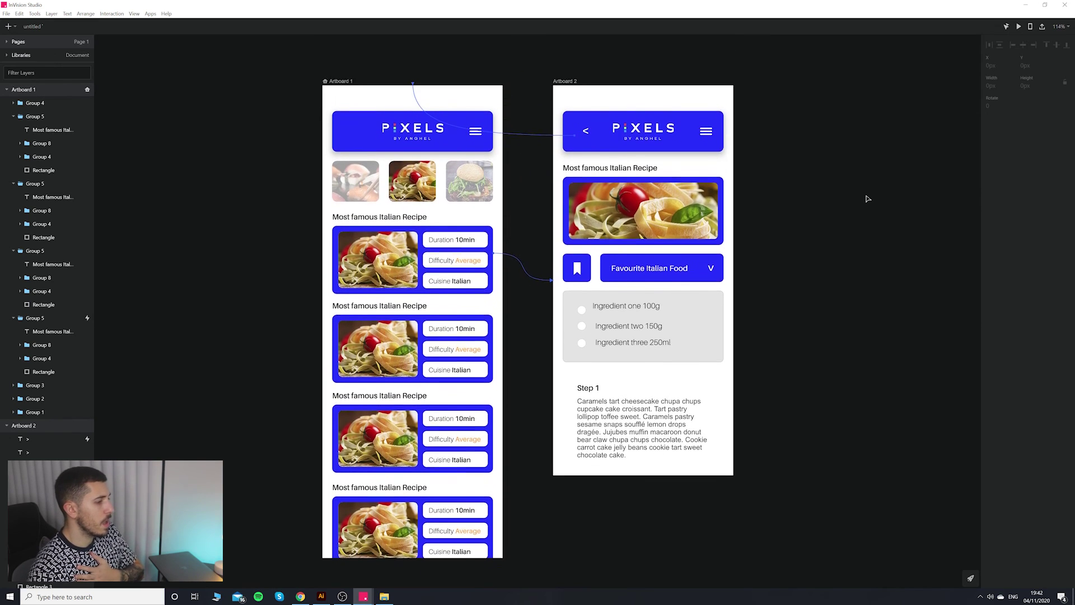
{"action": "scroll", "coordinate": [867, 199], "scroll_direction": "up", "scroll_amount": 1}
{"action": "scroll", "coordinate": [868, 200], "scroll_direction": "down", "scroll_amount": 1}
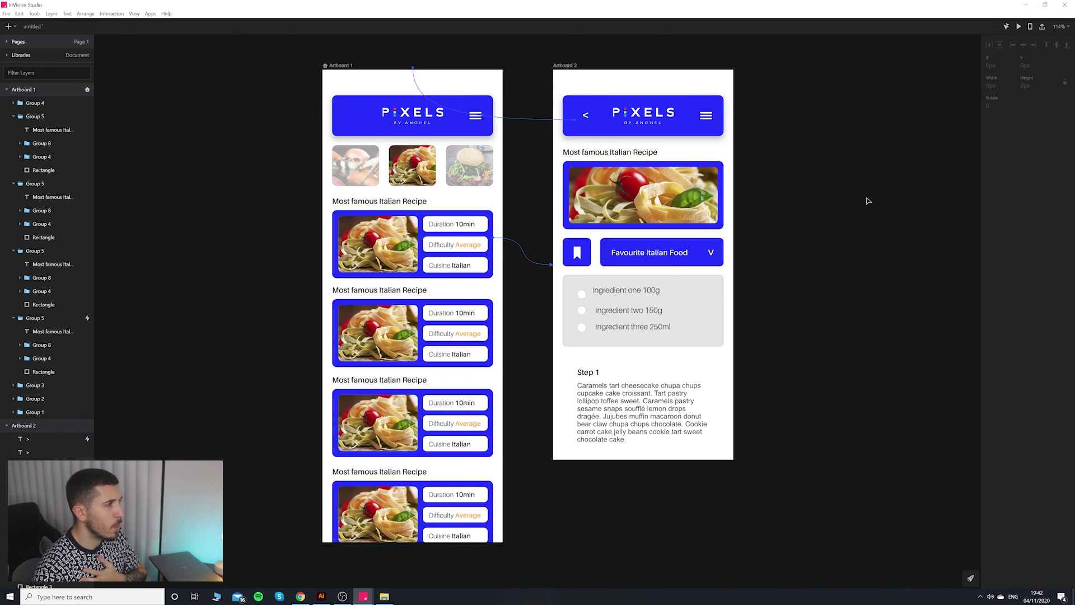